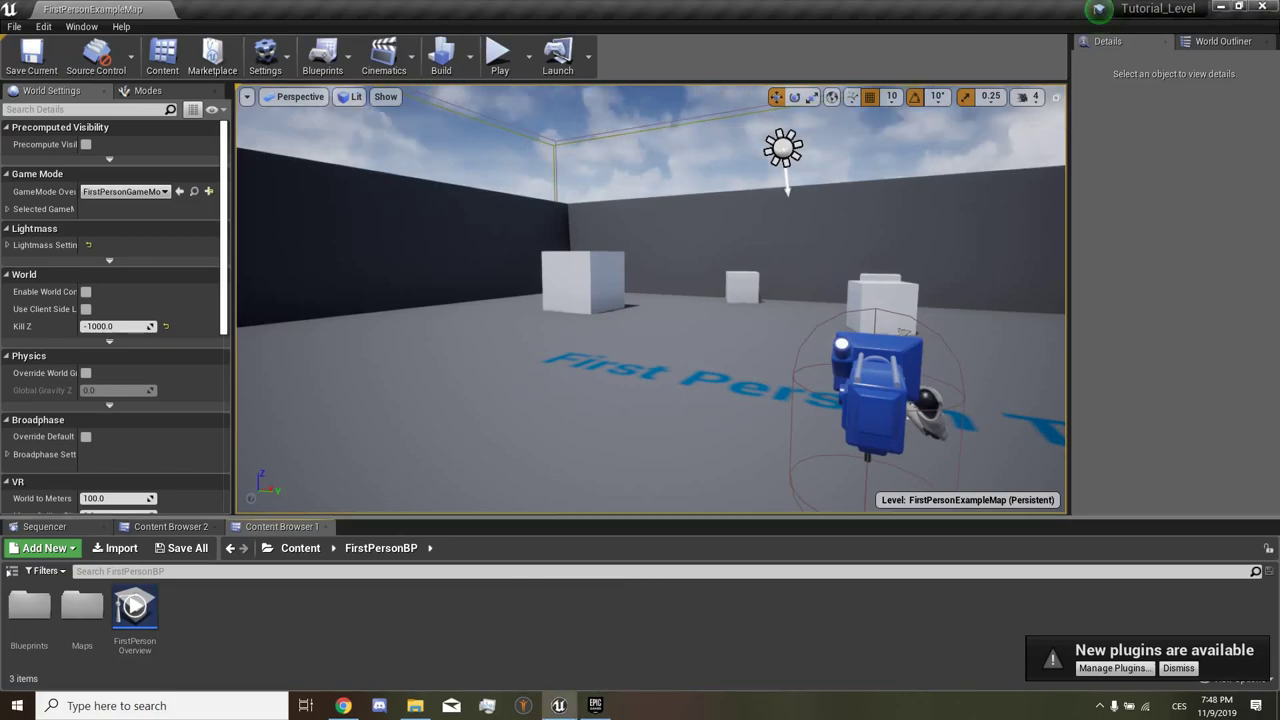
Step: Look around the boxes and character, then test-play the level, firing a shot before stopping
{"action": "right_click_drag", "start_coordinate": [650, 300], "coordinate": [700, 300]}
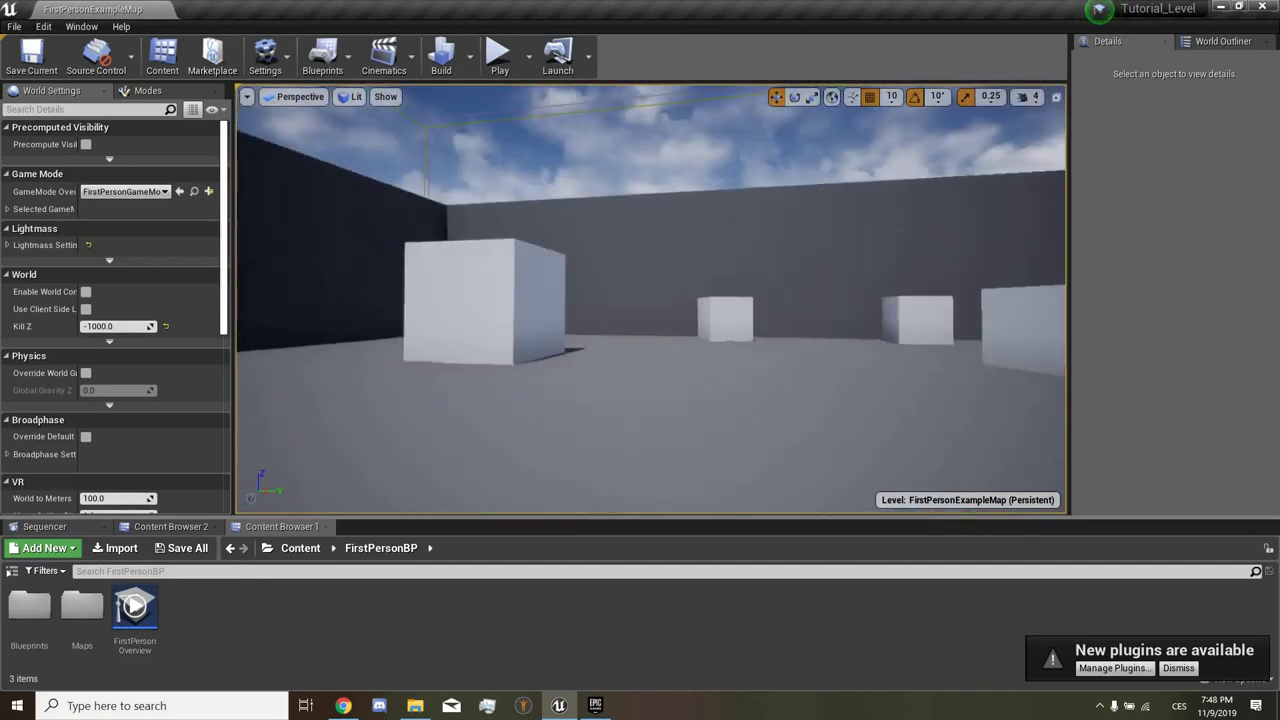
{"action": "right_click_drag", "start_coordinate": [650, 300], "coordinate": [700, 300]}
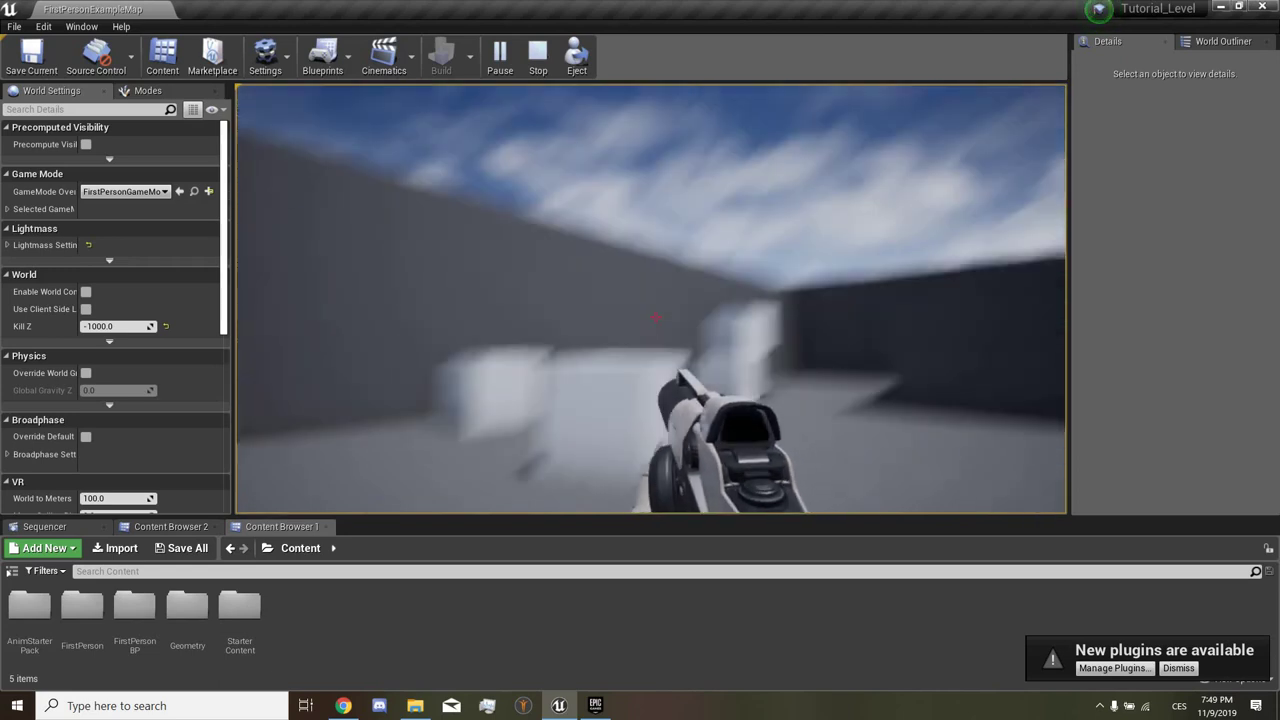
{"action": "key", "text": "Escape"}
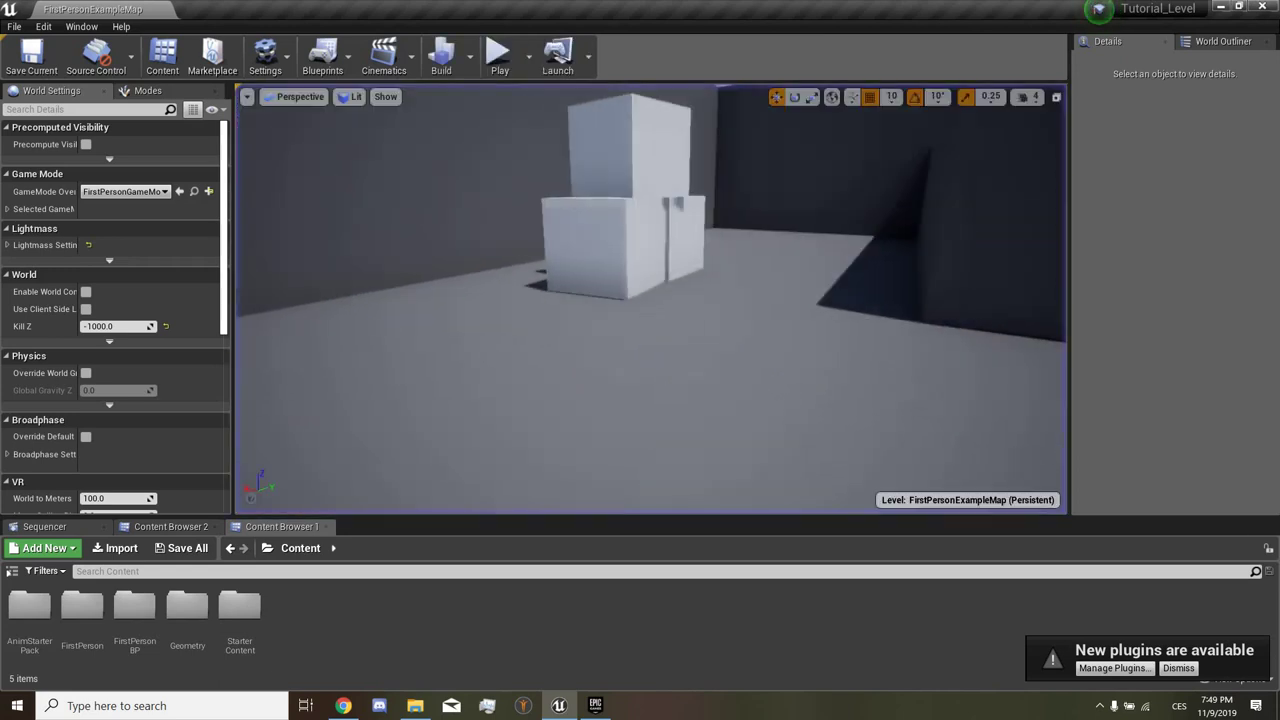
{"action": "left_click", "coordinate": [498, 56]}
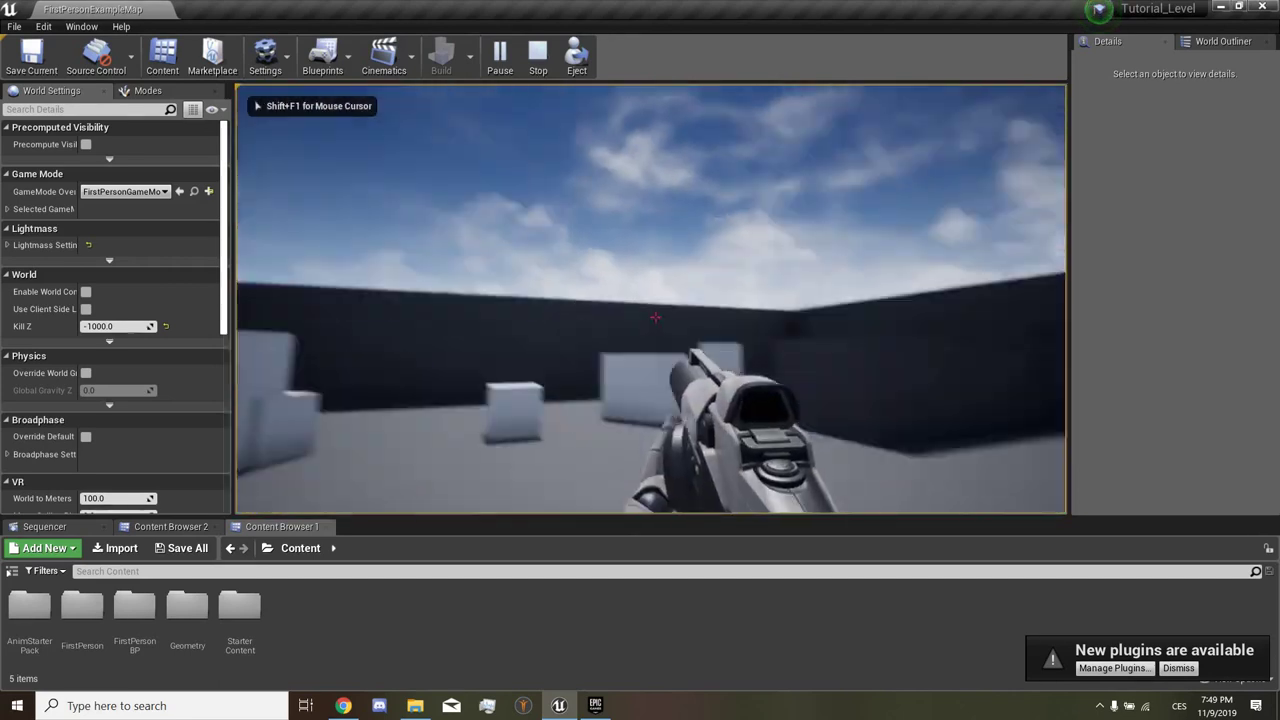
{"action": "left_click", "coordinate": [655, 317]}
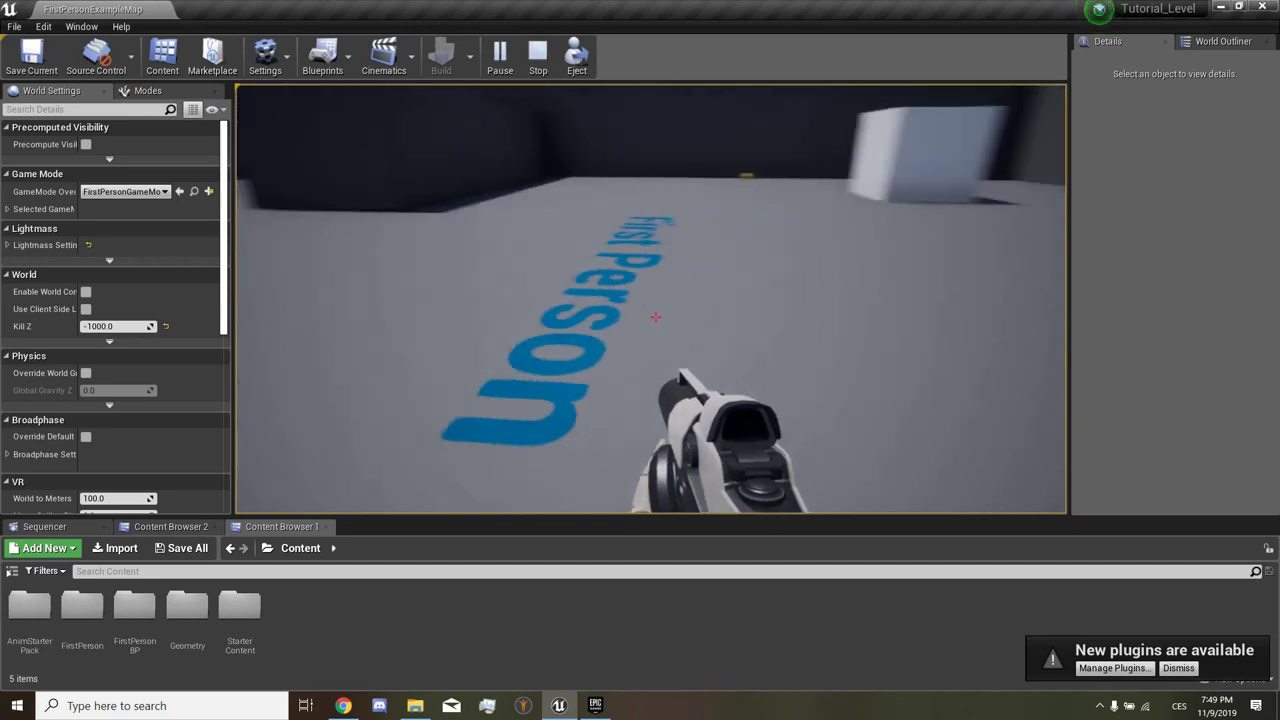
{"action": "key", "text": "XF86AudioLowerVolume"}
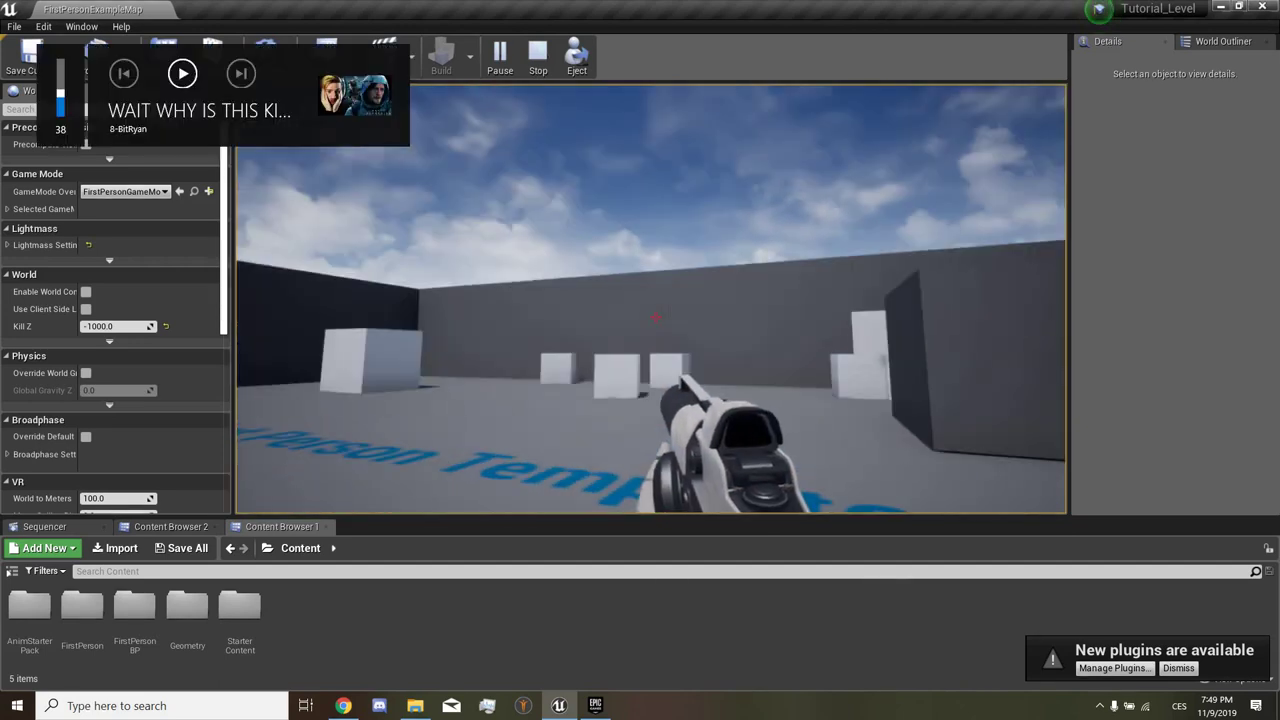
{"action": "key", "text": "Escape"}
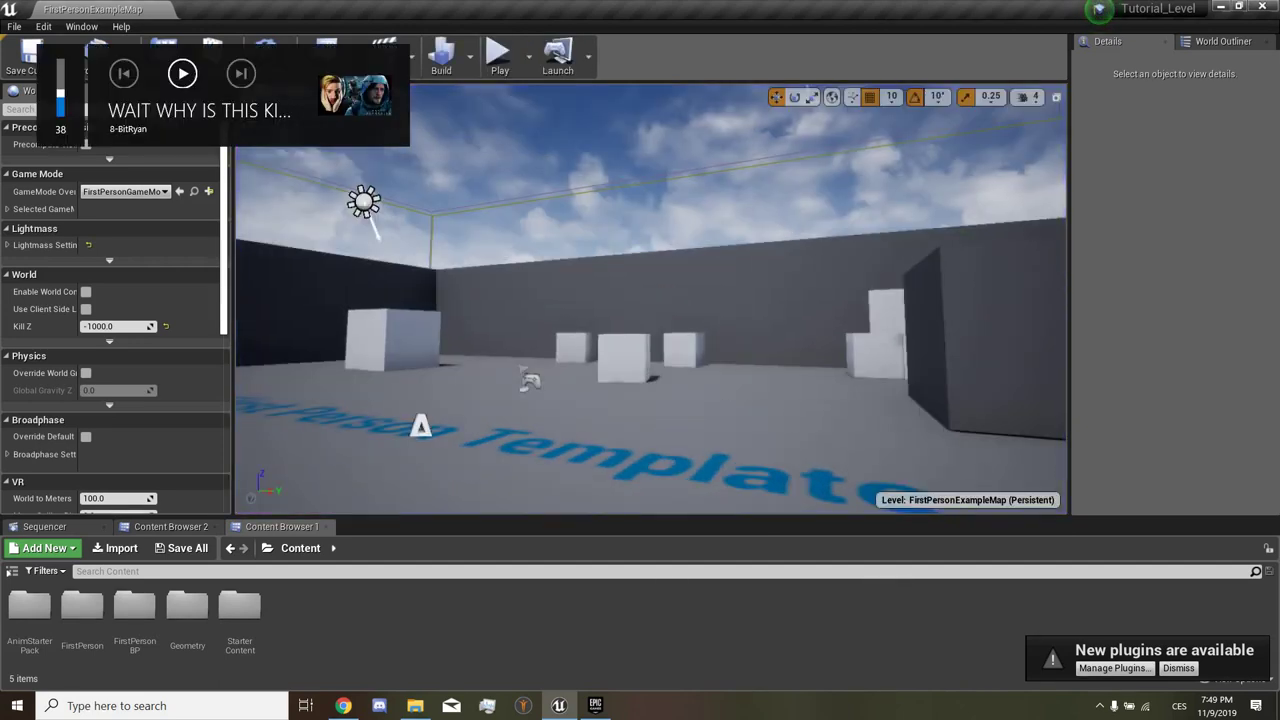
Step: Move the FirstPersonCharacter along X and up onto the outer wall at -2220, -60, 866.22
{"action": "left_click", "coordinate": [134, 604]}
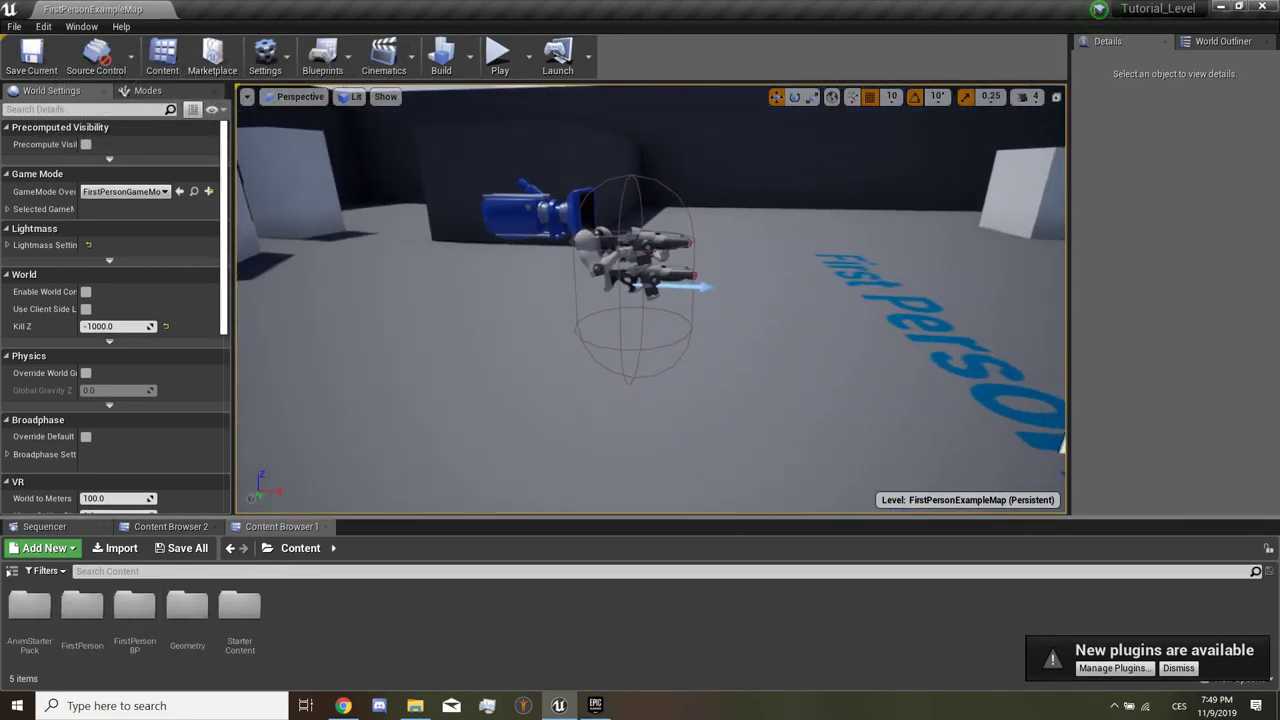
{"action": "left_click", "coordinate": [632, 262]}
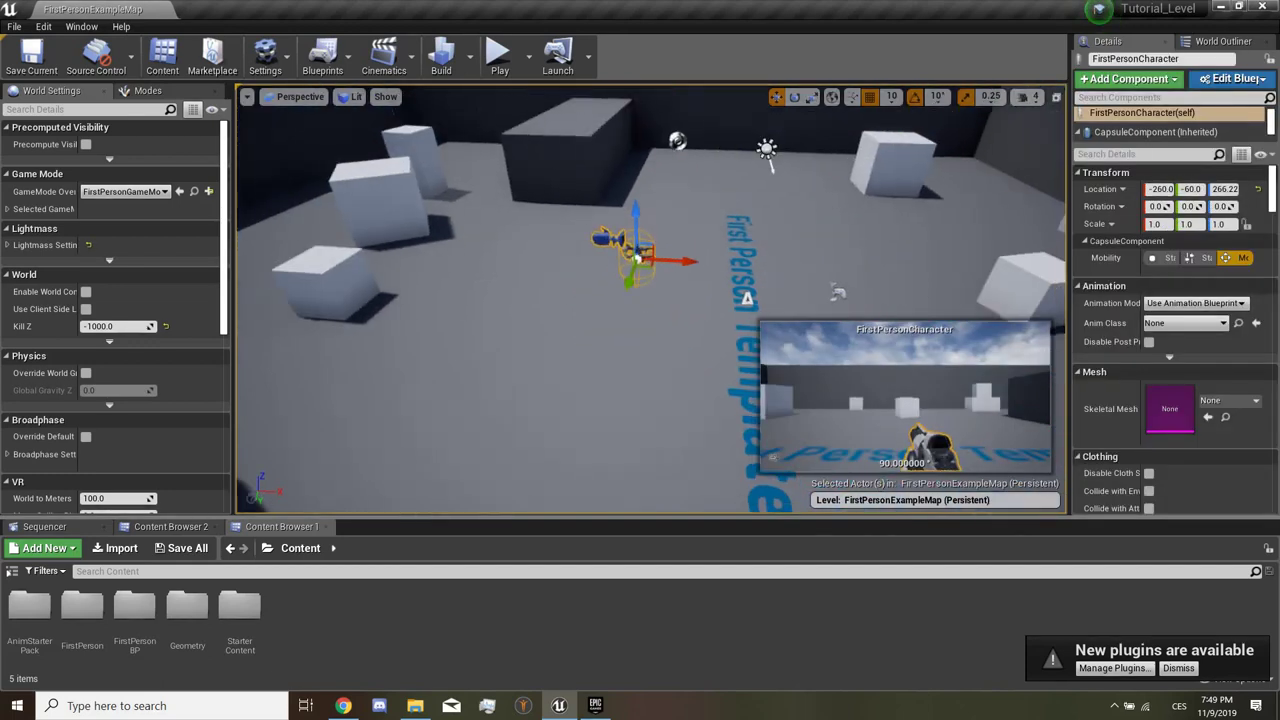
{"action": "mouse_move", "coordinate": [566, 256]}
{"action": "left_mouse_down", "text": "shift"}
{"action": "mouse_move", "coordinate": [548, 260]}
{"action": "mouse_move", "coordinate": [550, 190]}
{"action": "left_mouse_up", "text": "shift"}
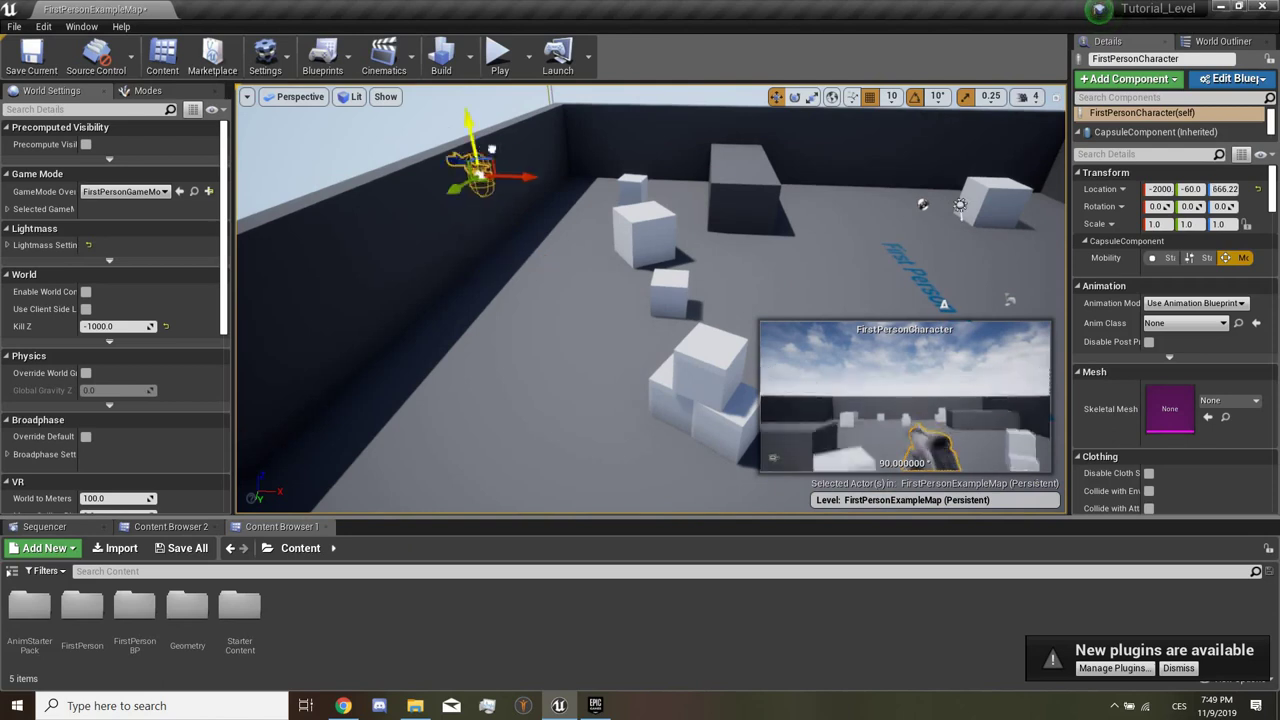
{"action": "key", "text": "f"}
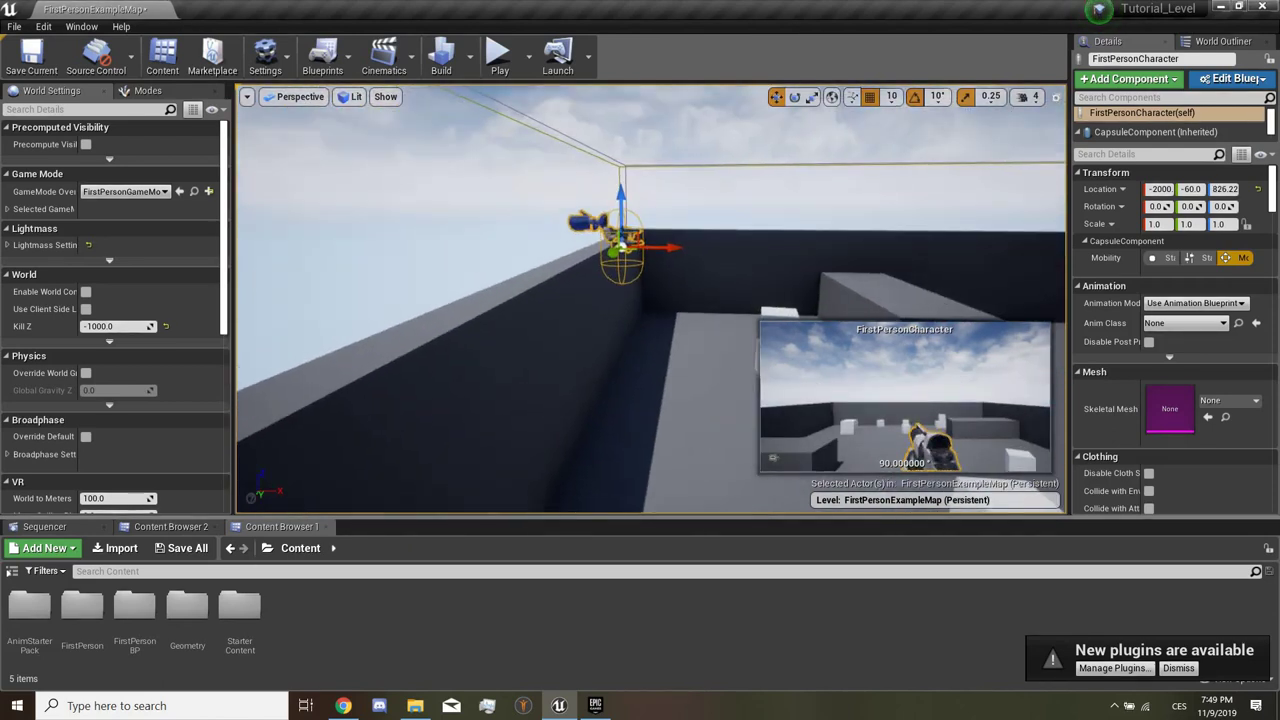
{"action": "mouse_move", "coordinate": [650, 300]}
{"action": "right_mouse_down"}
{"action": "mouse_move", "coordinate": [700, 280]}
{"action": "mouse_move", "coordinate": [690, 300]}
{"action": "mouse_move", "coordinate": [650, 280]}
{"action": "right_mouse_up"}
Step: Select the sky sphere and briefly check the Epic Games Launcher library
{"action": "left_click", "coordinate": [500, 150]}
{"action": "key", "text": "f"}
{"action": "left_click", "coordinate": [700, 440]}
{"action": "left_click", "coordinate": [650, 180]}
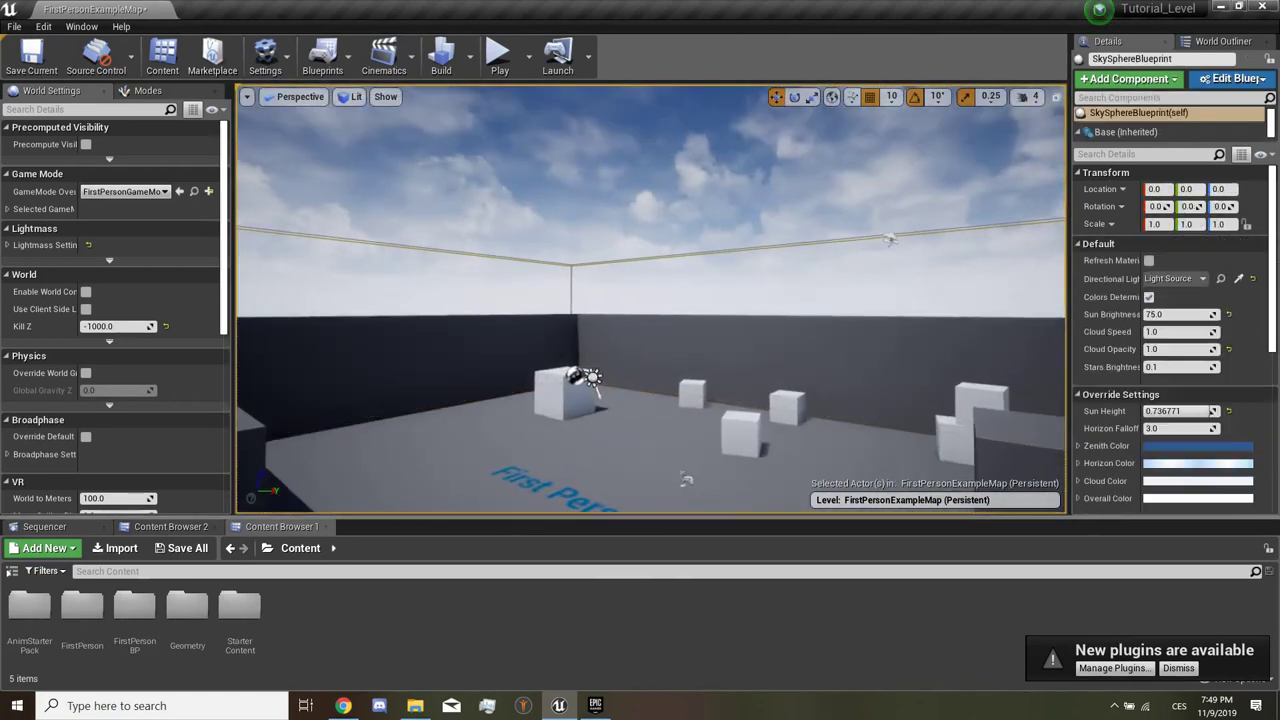
{"action": "key", "text": "alt+Tab"}
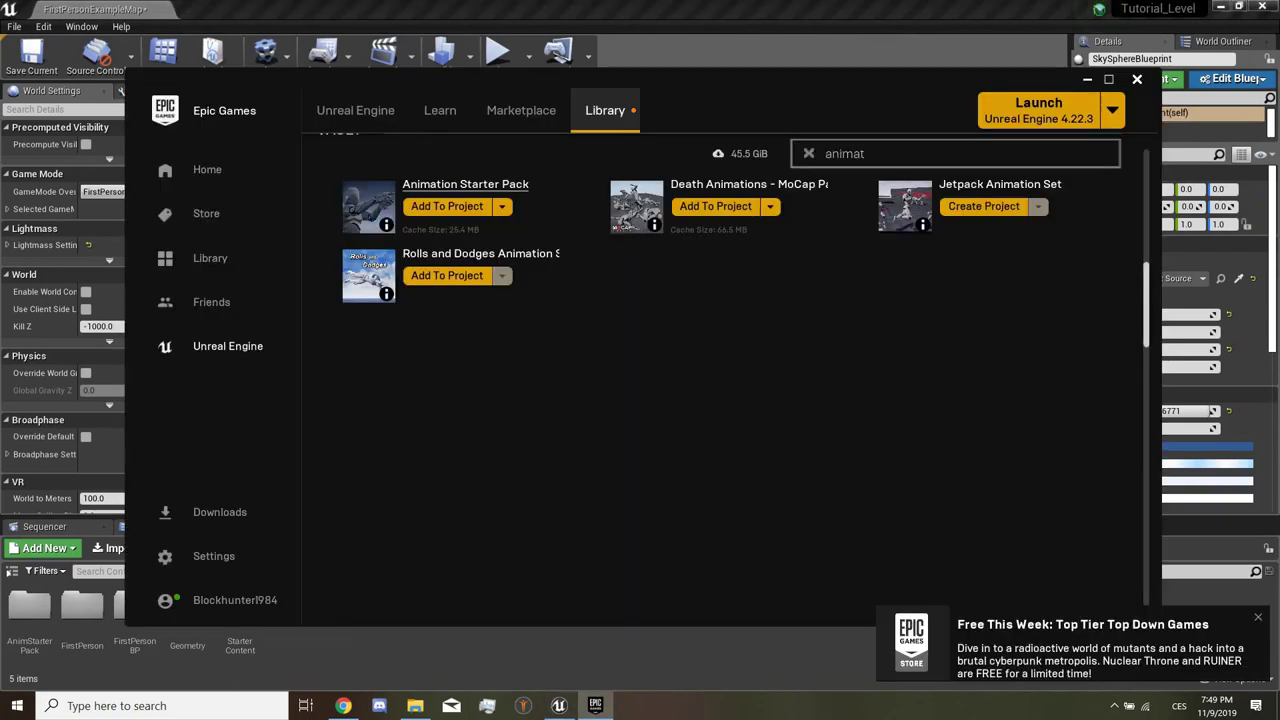
{"action": "key", "text": "alt+Tab"}
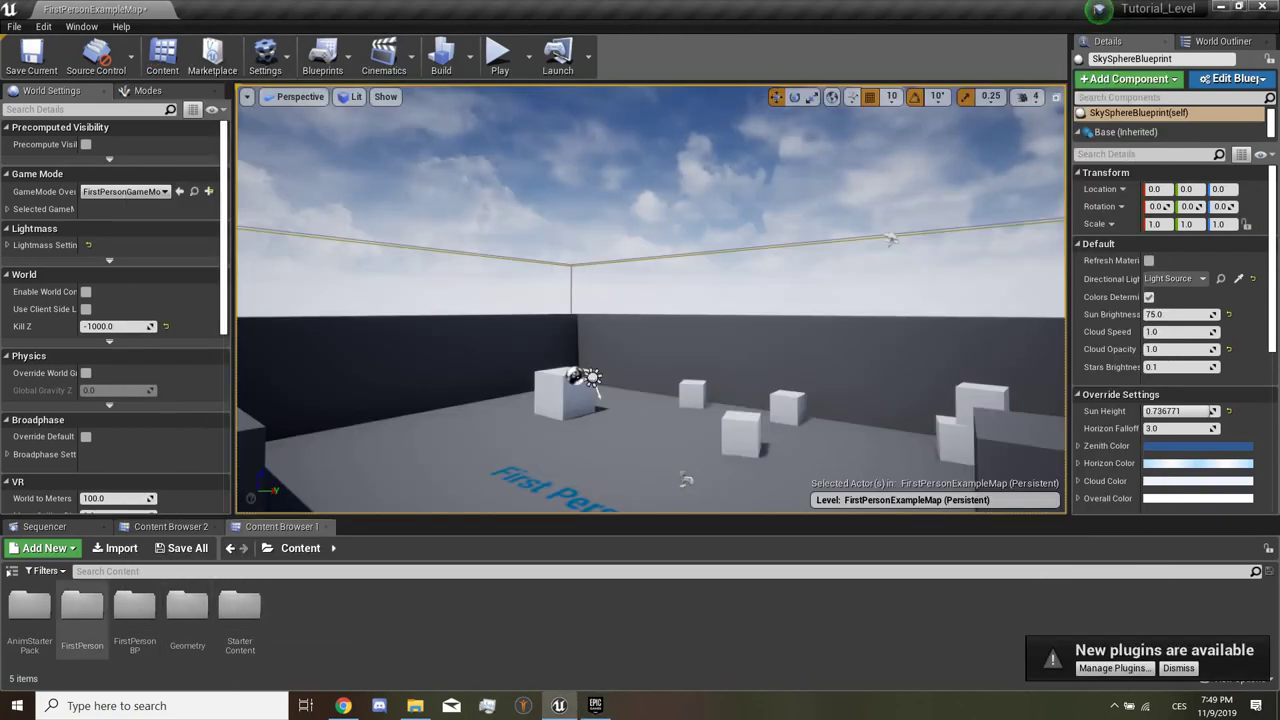
Step: Browse the AnimStarterPack folder's animations, dismissing the new plugins notification
{"action": "double_click", "coordinate": [29, 605]}
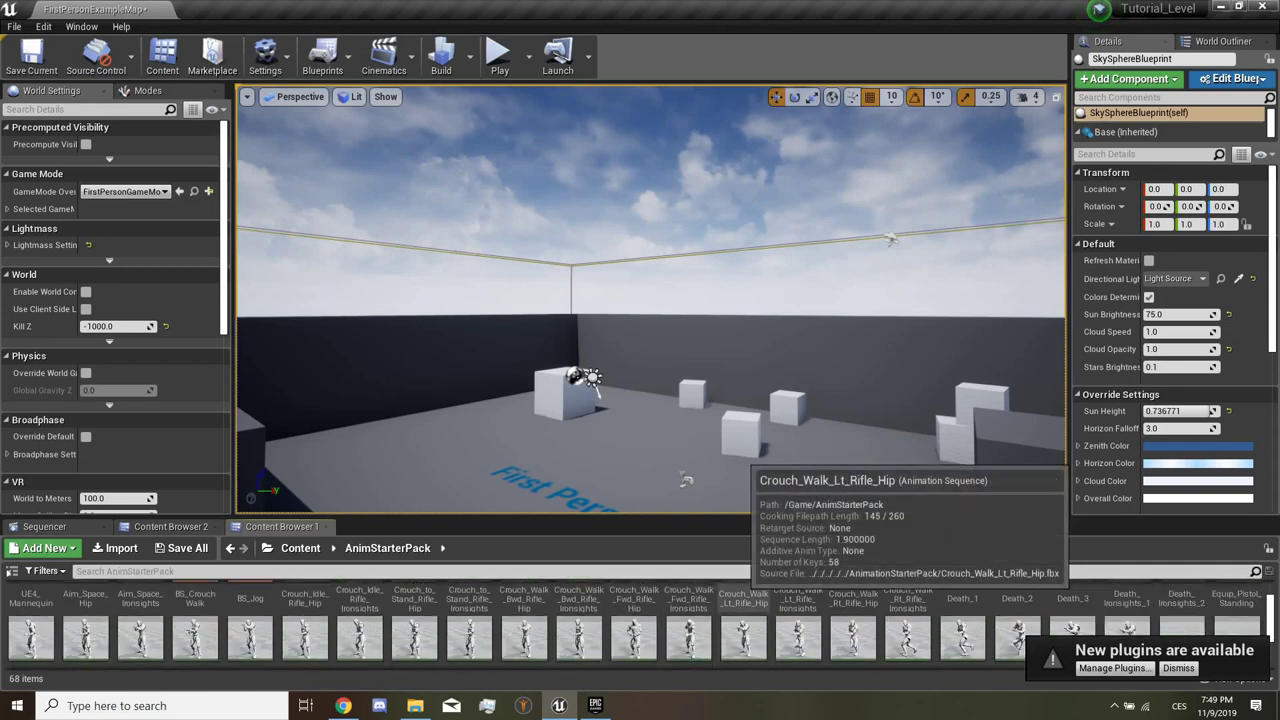
{"action": "scroll", "coordinate": [800, 615], "scroll_direction": "down", "scroll_amount": 2}
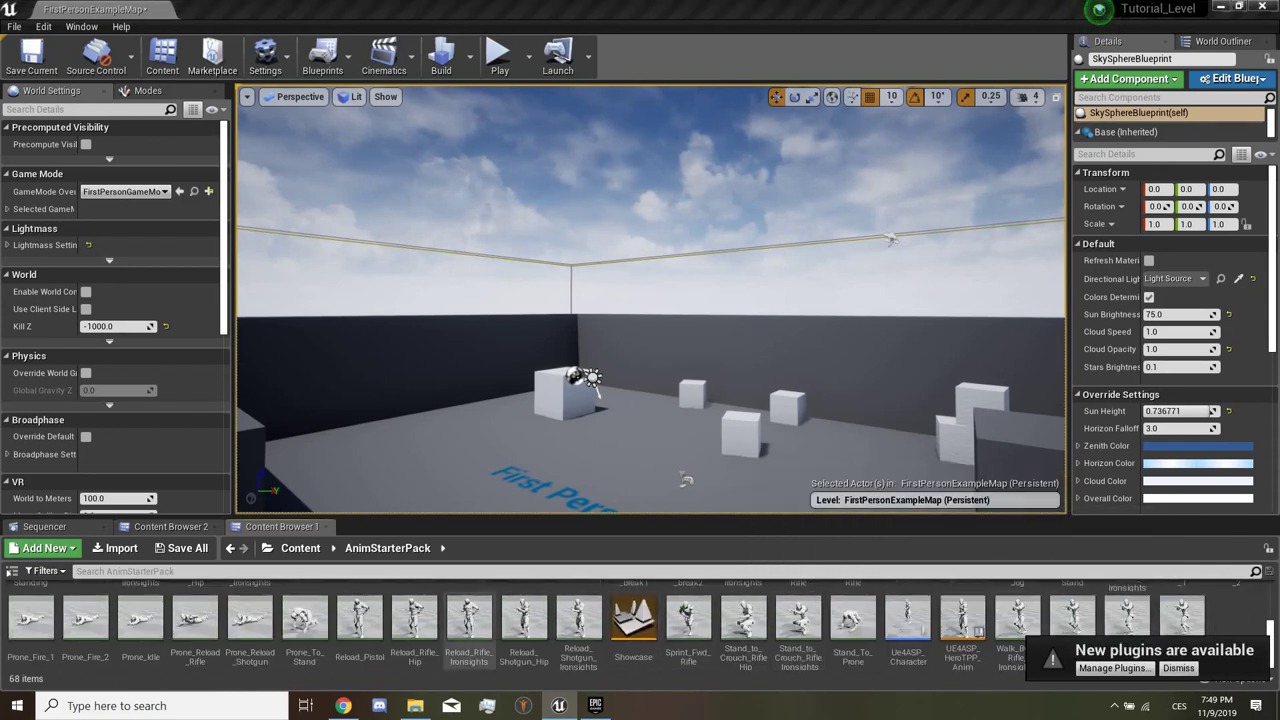
{"action": "left_click", "coordinate": [1178, 668]}
{"action": "scroll", "coordinate": [700, 620], "scroll_direction": "up", "scroll_amount": 3}
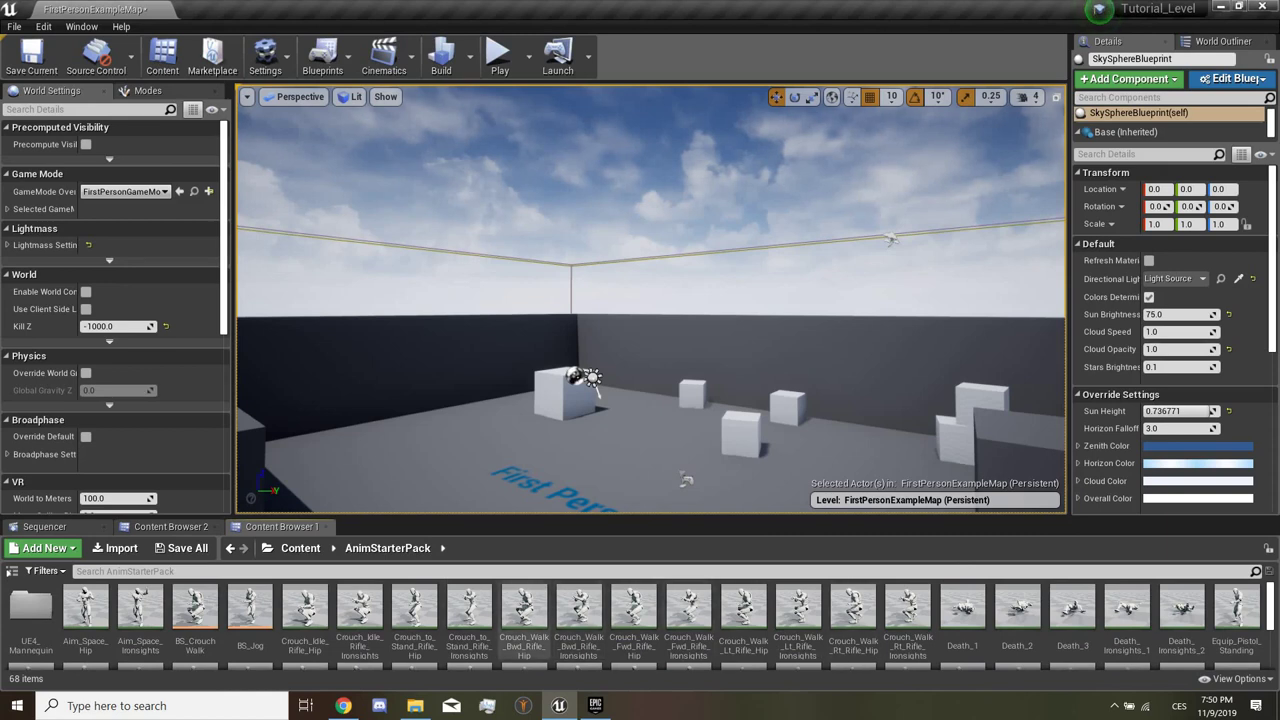
{"action": "scroll", "coordinate": [524, 610], "scroll_direction": "down", "scroll_amount": 1}
{"action": "scroll", "coordinate": [524, 610], "scroll_direction": "up", "scroll_amount": 1}
{"action": "scroll", "coordinate": [524, 610], "scroll_direction": "down", "scroll_amount": 1}
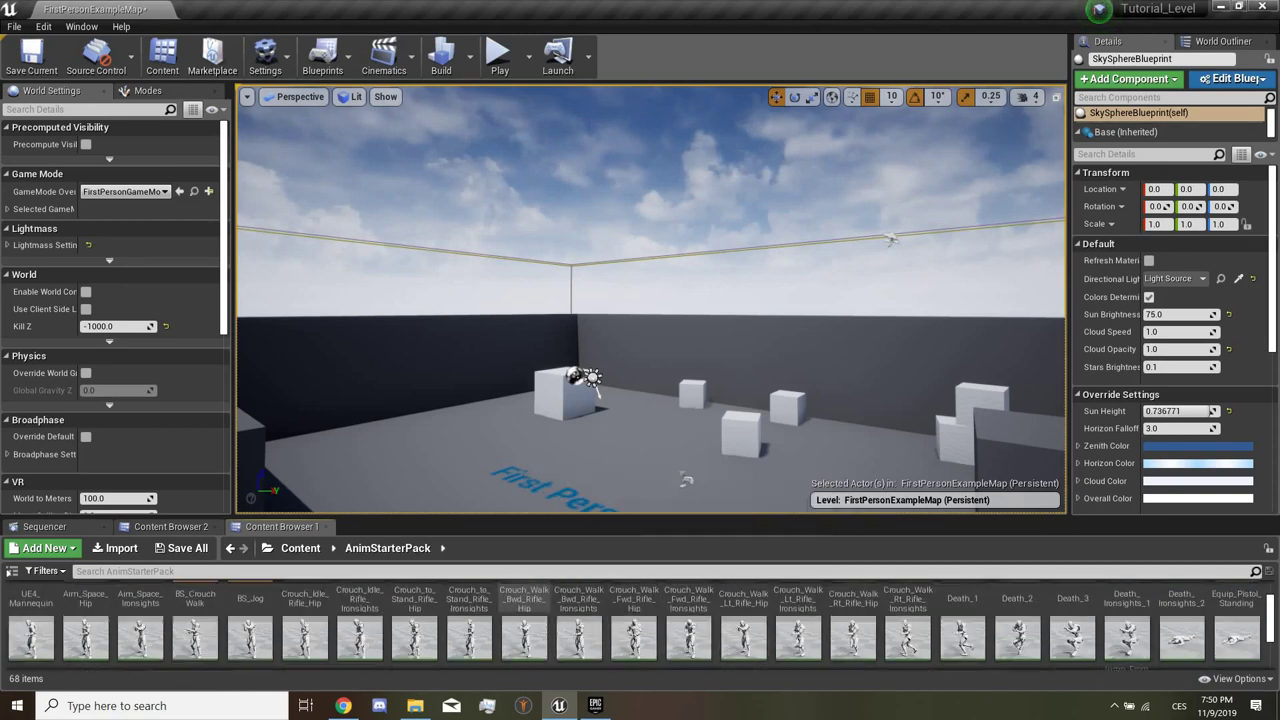
{"action": "scroll", "coordinate": [640, 620], "scroll_direction": "down", "scroll_amount": 2}
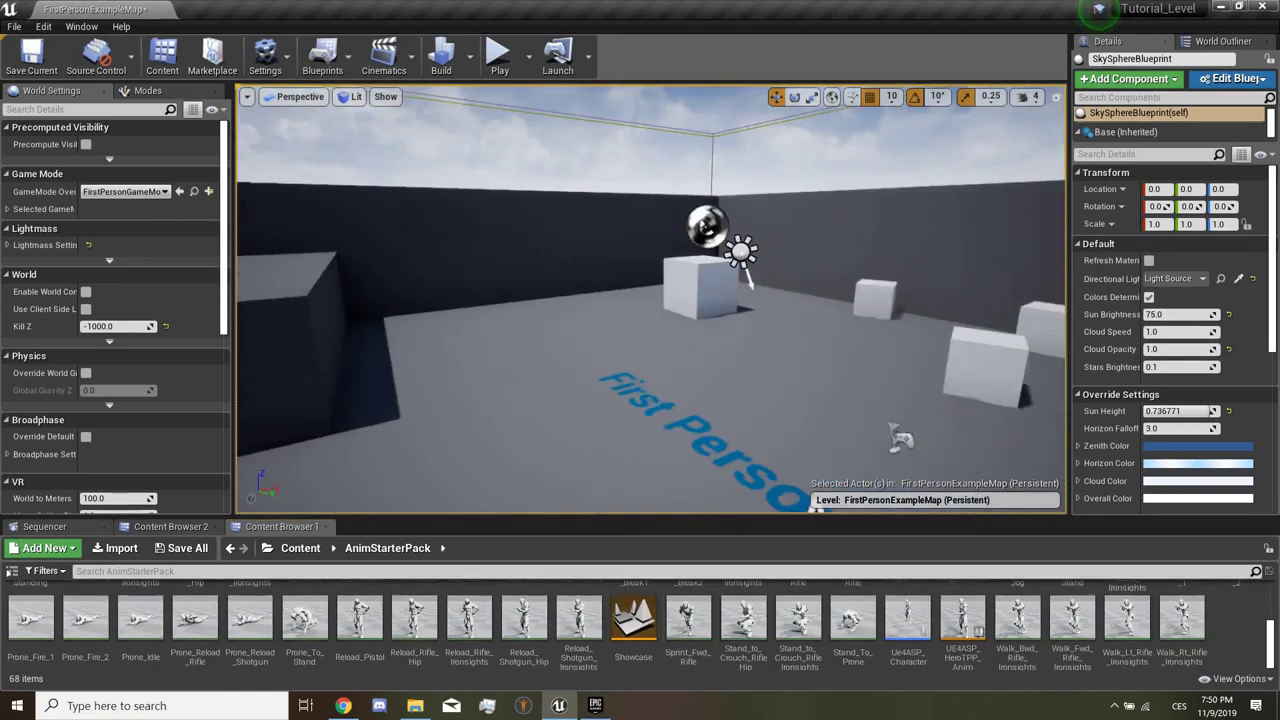
{"action": "mouse_move", "coordinate": [650, 450]}
{"action": "left_mouse_down"}
{"action": "mouse_move", "coordinate": [640, 330]}
{"action": "mouse_move", "coordinate": [640, 420]}
{"action": "left_mouse_up"}
Step: Show the Place mode list of placeable actors and reorder the content browser panels
{"action": "left_click", "coordinate": [44, 526]}
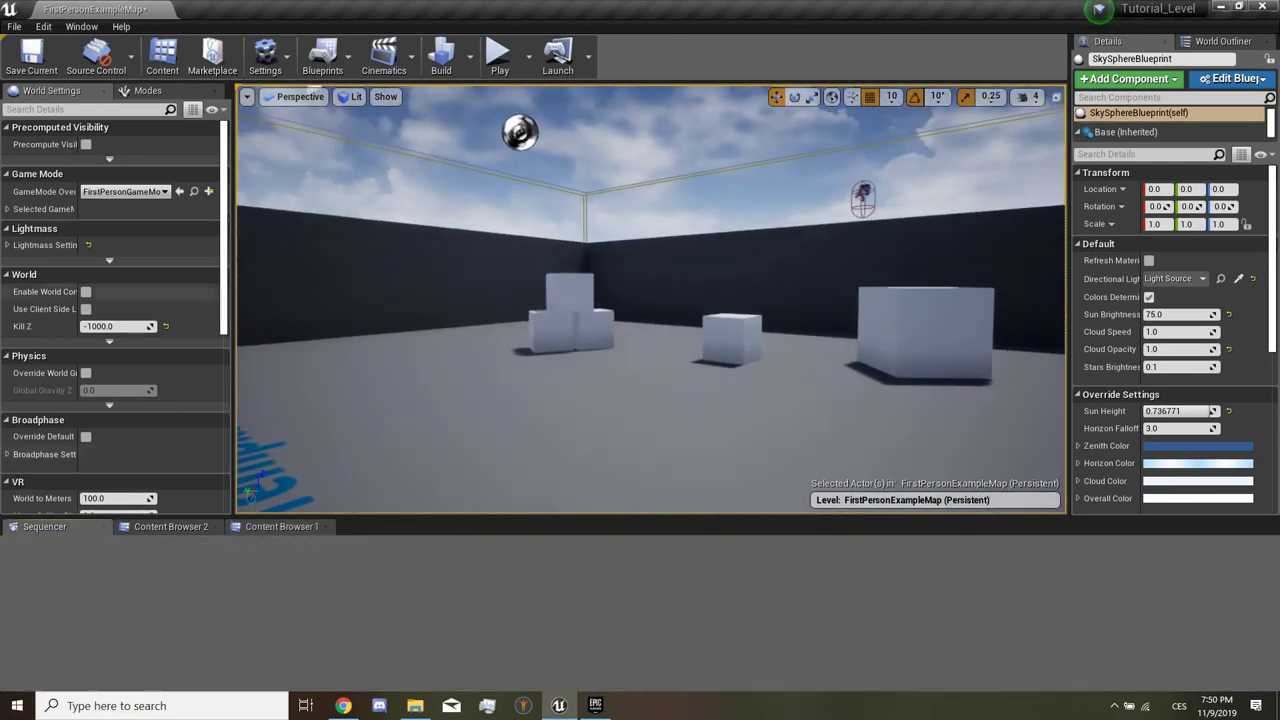
{"action": "key", "text": "shift+1"}
{"action": "left_click", "coordinate": [171, 526]}
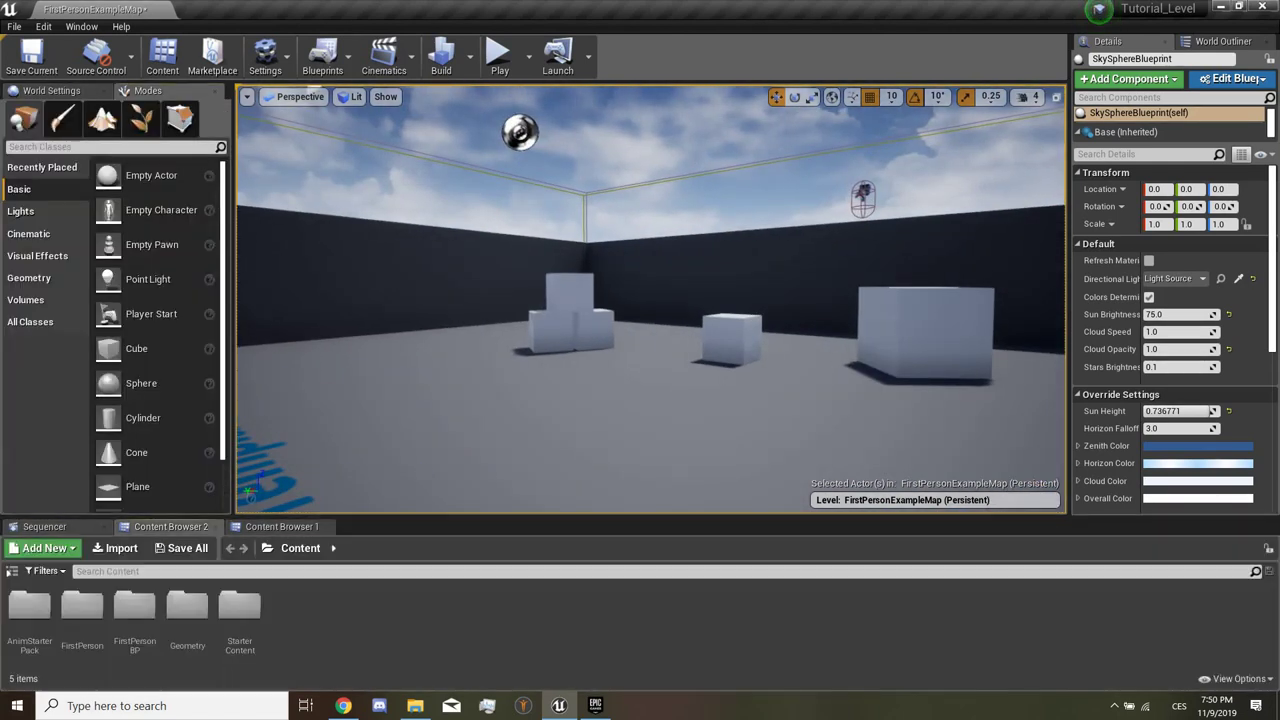
{"action": "left_click_drag", "start_coordinate": [650, 400], "coordinate": [630, 370]}
{"action": "left_click_drag", "start_coordinate": [285, 526], "coordinate": [171, 526]}
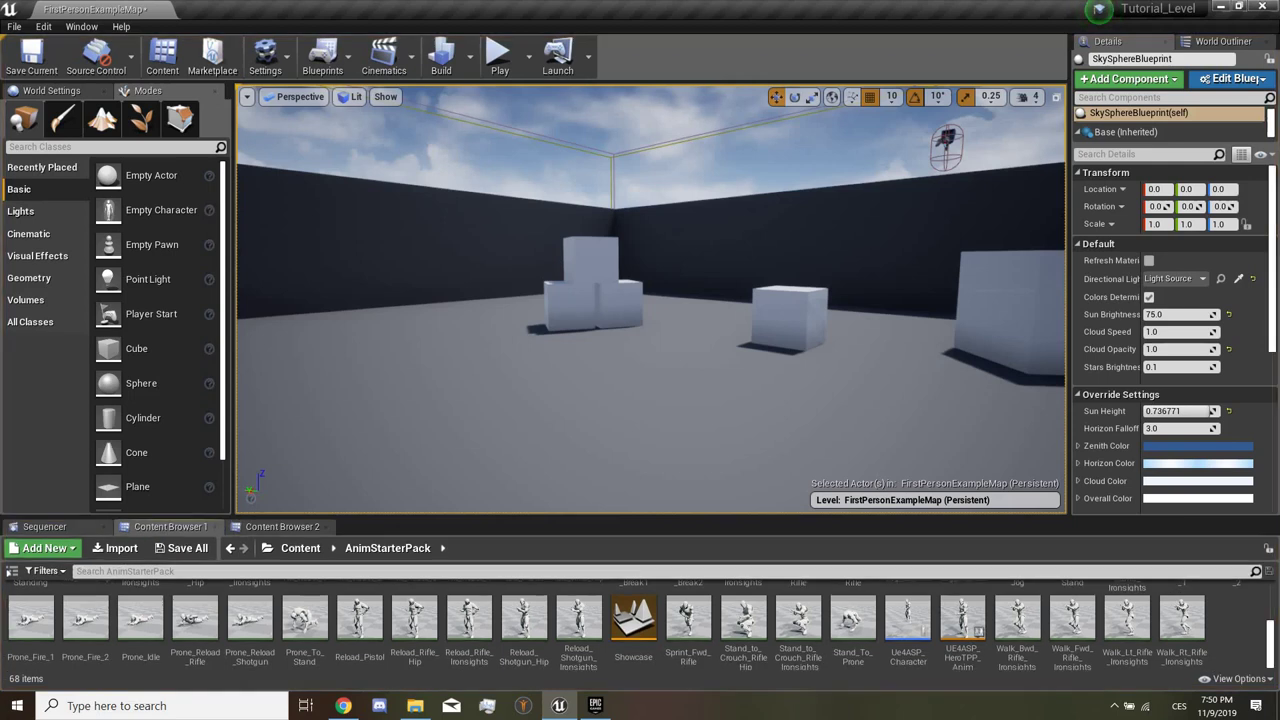
Step: Look around the level floor and the First Person Template text label
{"action": "right_click_drag", "start_coordinate": [390, 120], "coordinate": [388, 172]}
{"action": "right_click", "coordinate": [388, 172]}
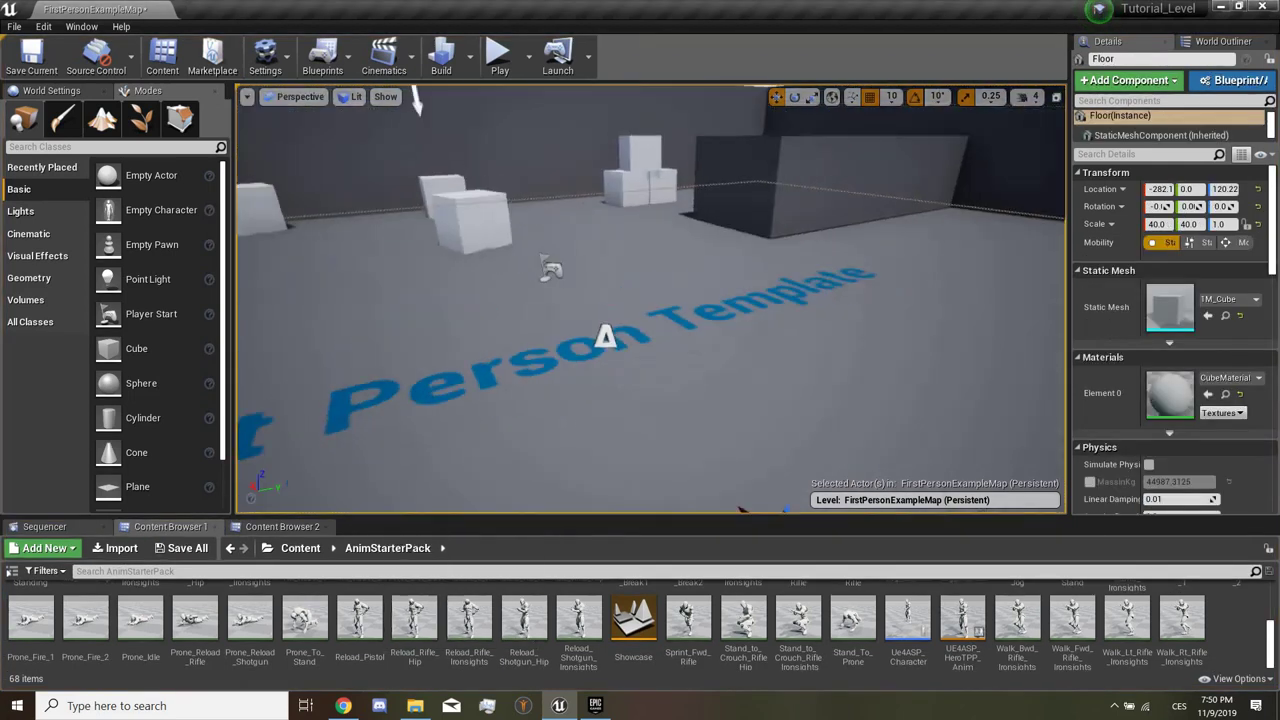
{"action": "left_click", "coordinate": [586, 371]}
{"action": "mouse_move", "coordinate": [586, 371]}
{"action": "right_mouse_down"}
{"action": "mouse_move", "coordinate": [640, 330]}
{"action": "mouse_move", "coordinate": [650, 300]}
{"action": "mouse_move", "coordinate": [640, 330]}
{"action": "mouse_move", "coordinate": [620, 310]}
{"action": "mouse_move", "coordinate": [640, 330]}
{"action": "right_mouse_up"}
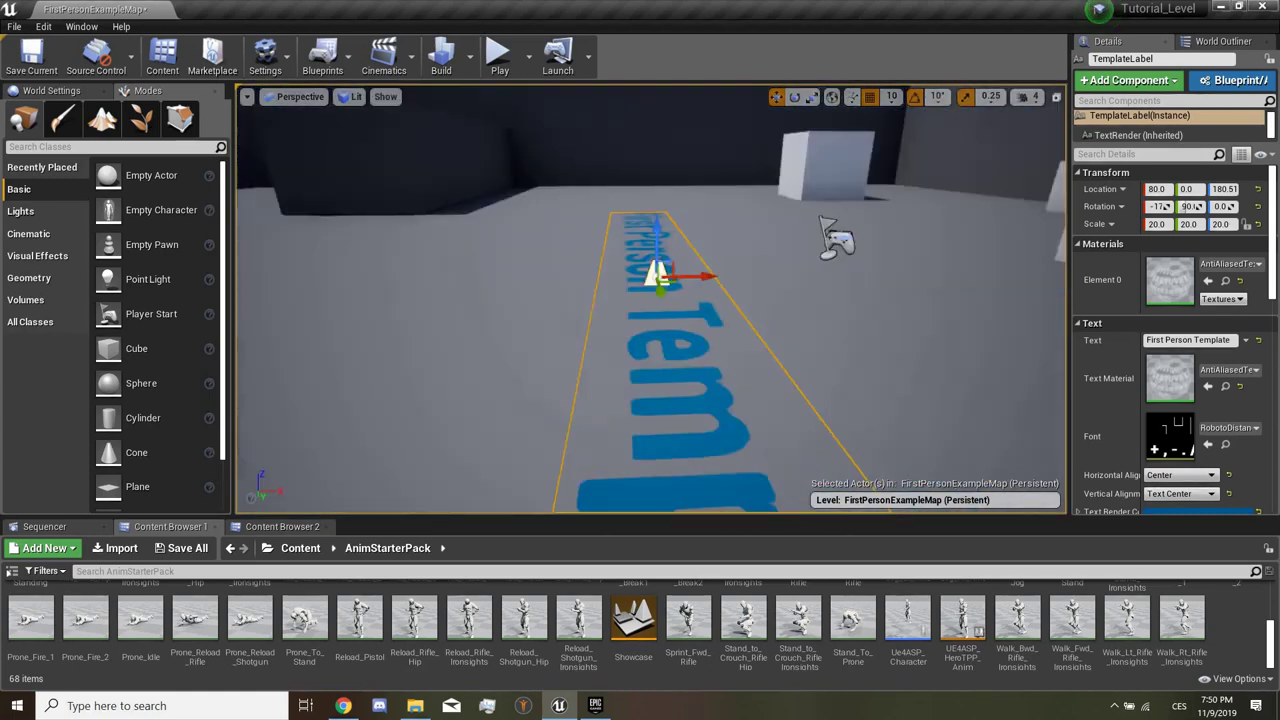
{"action": "mouse_move", "coordinate": [640, 330]}
{"action": "right_mouse_down"}
{"action": "mouse_move", "coordinate": [620, 300]}
{"action": "mouse_move", "coordinate": [640, 320]}
{"action": "right_mouse_up"}
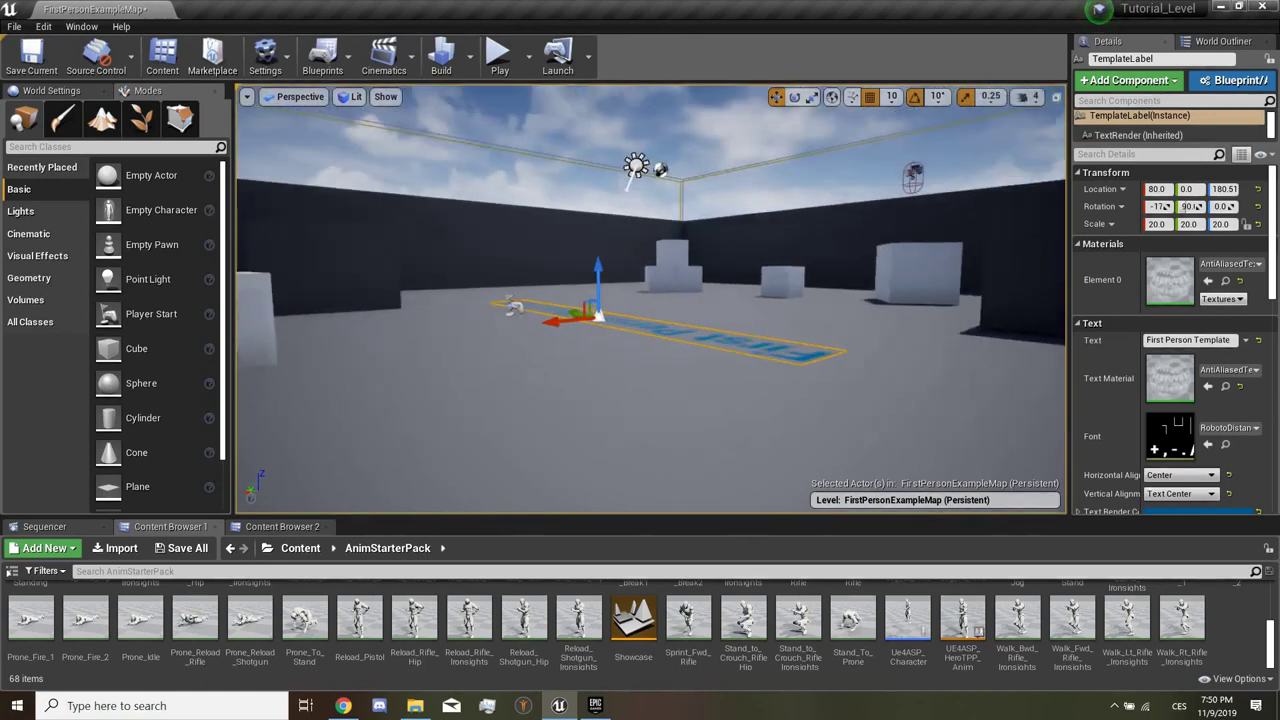
{"action": "right_click_drag", "start_coordinate": [640, 320], "coordinate": [640, 320]}
{"action": "scroll", "coordinate": [640, 620], "scroll_direction": "up", "scroll_amount": 5}
Step: Filter the Content Browser by 'gun' and preview, then close, the SK_FPGun mesh
{"action": "left_click", "coordinate": [300, 548]}
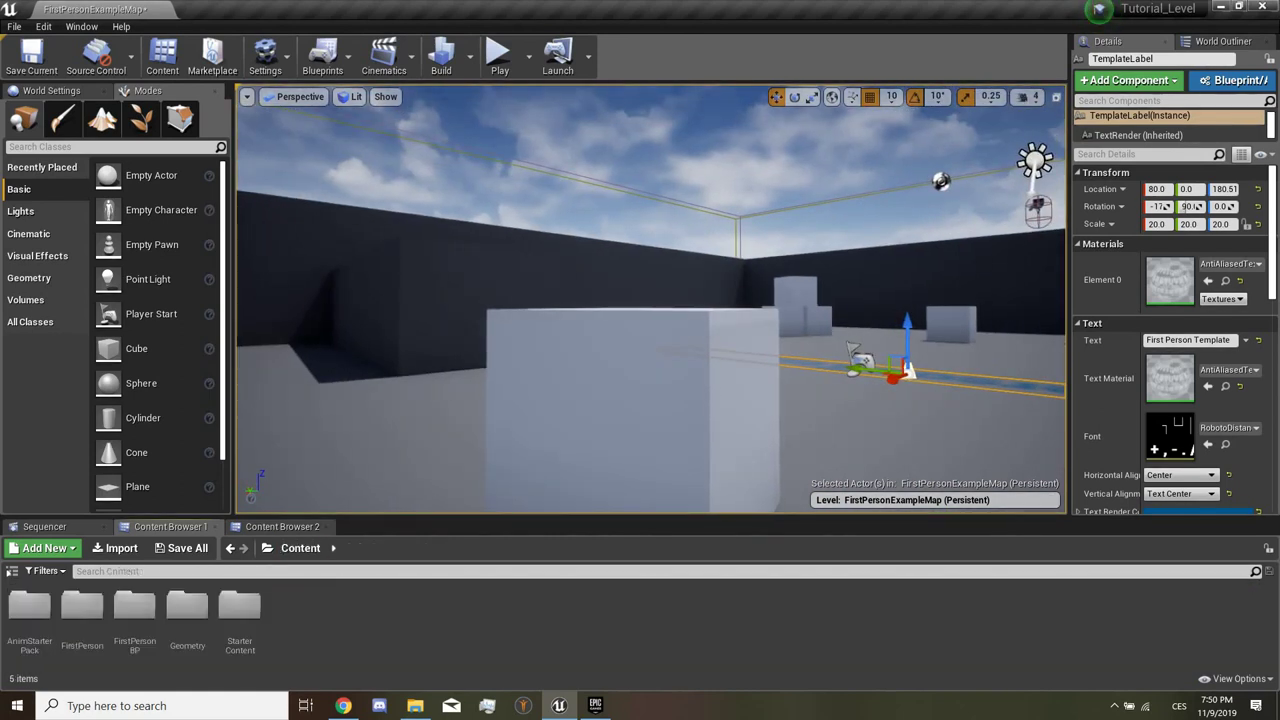
{"action": "type", "text": "gun"}
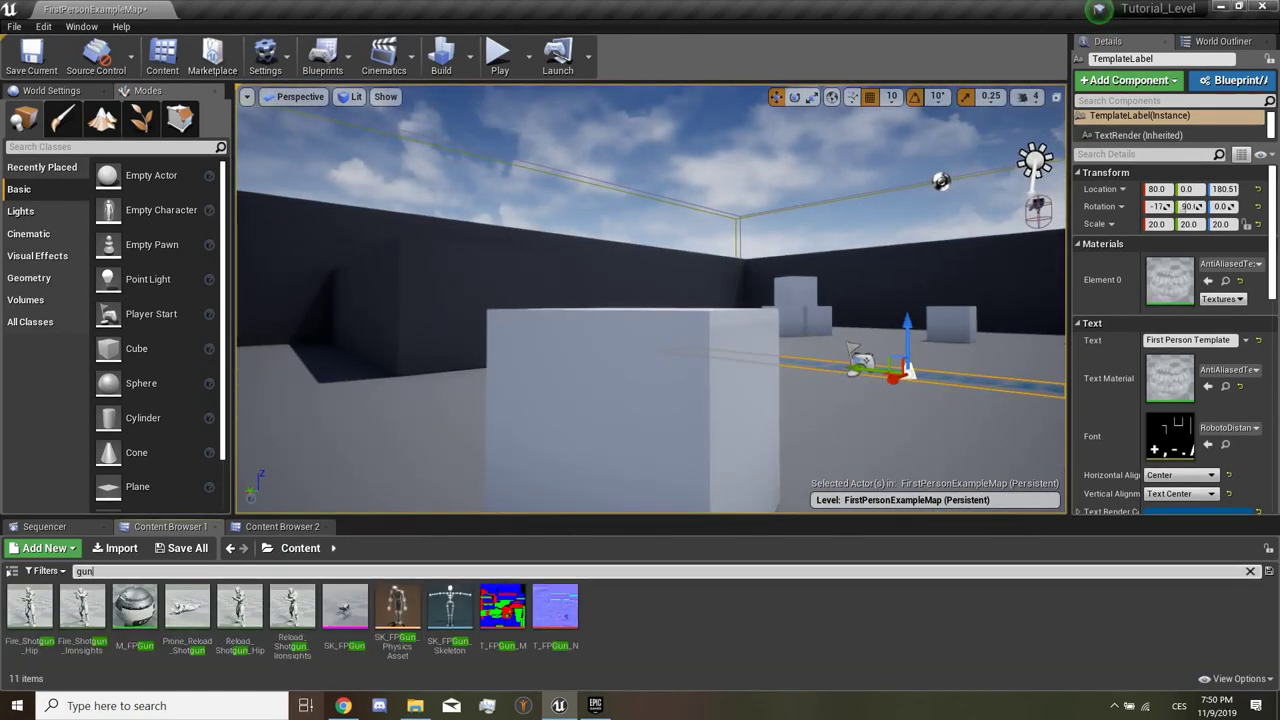
{"action": "double_click", "coordinate": [345, 610]}
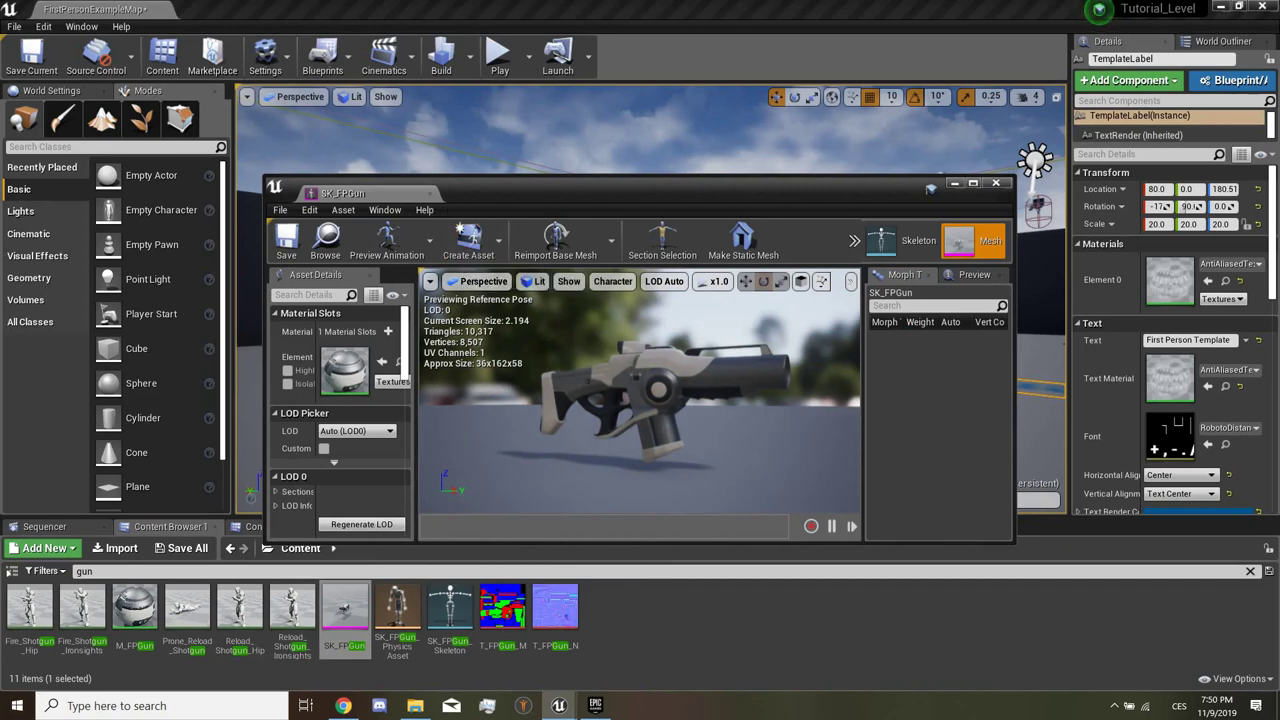
{"action": "left_click", "coordinate": [430, 193]}
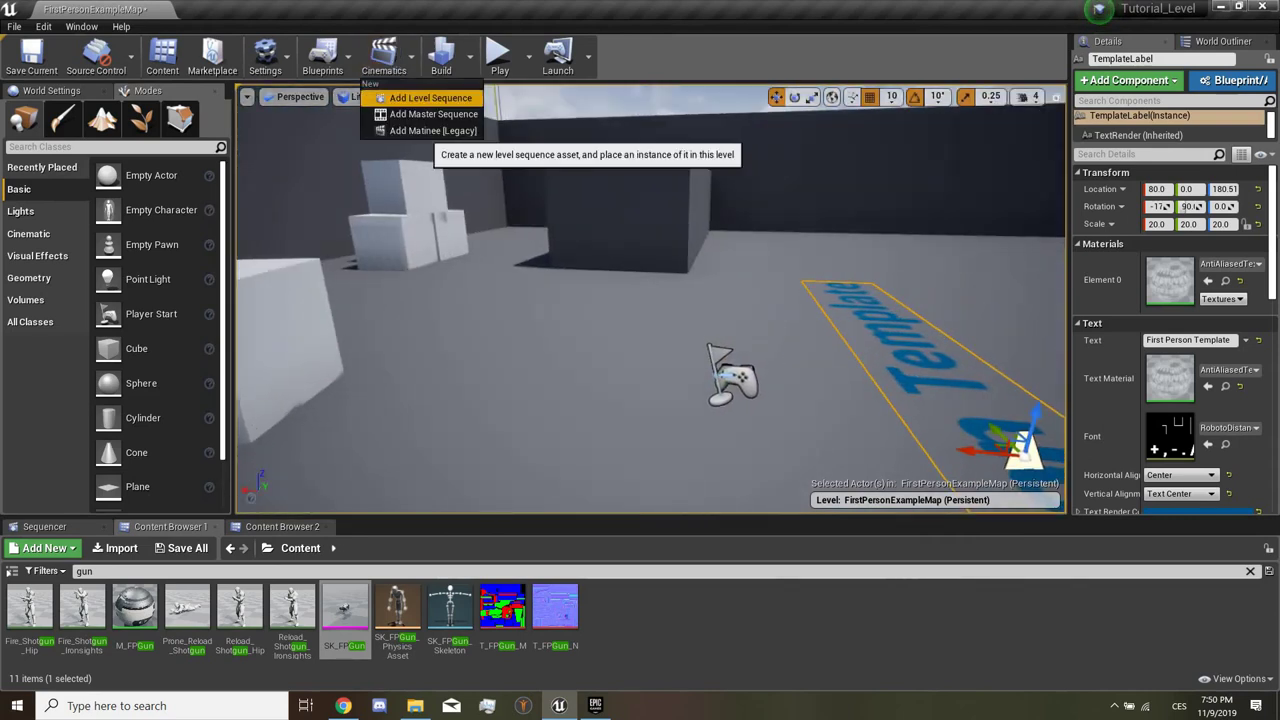
Step: Add a level sequence saved as 'Cutscene' under /Game and open it in Sequencer
{"action": "left_click", "coordinate": [430, 98]}
{"action": "type", "text": "Cutscene"}
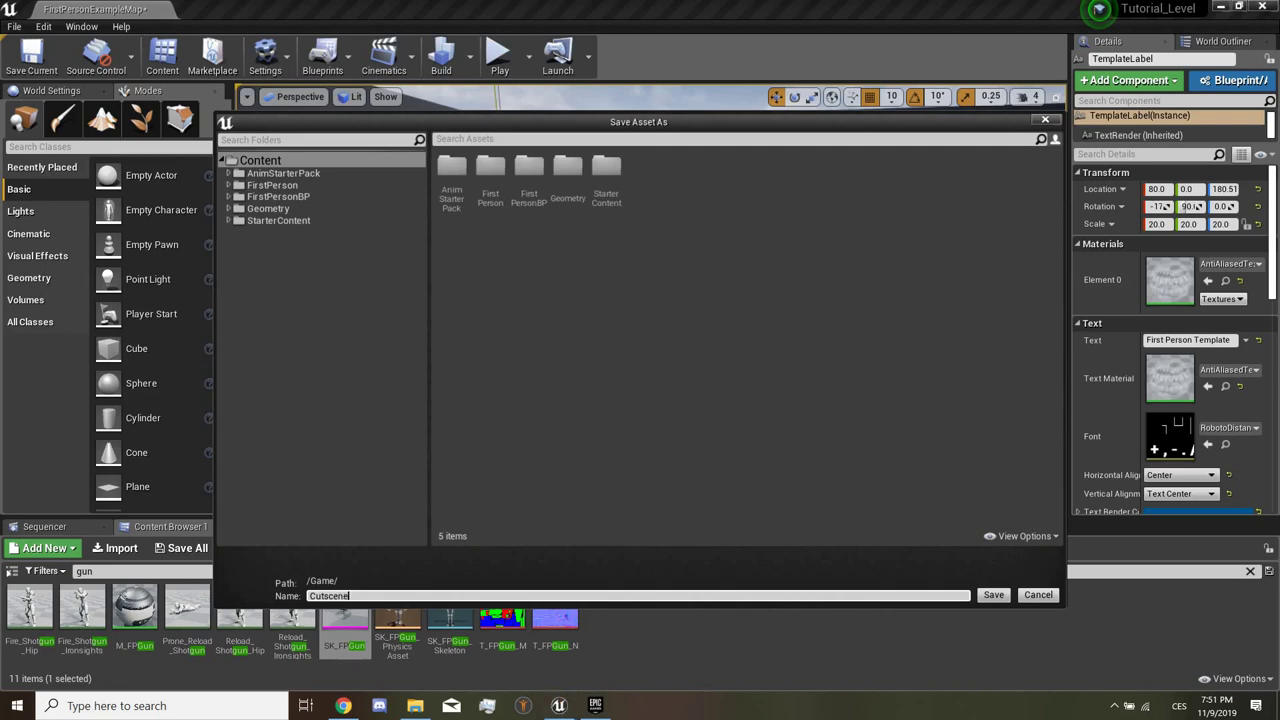
{"action": "key", "text": "Return"}
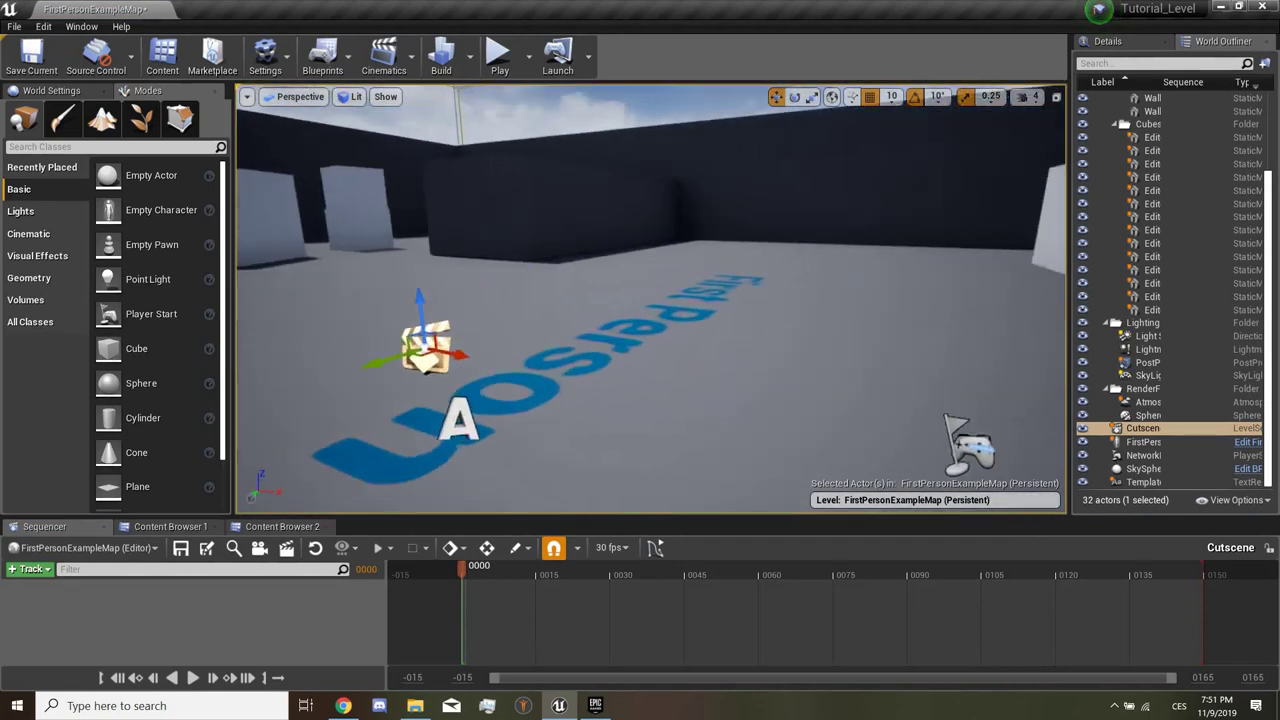
Step: Bind the sky sphere to Cutscene as a SkySphereBlueprint track with Transform
{"action": "left_click", "coordinate": [1143, 468]}
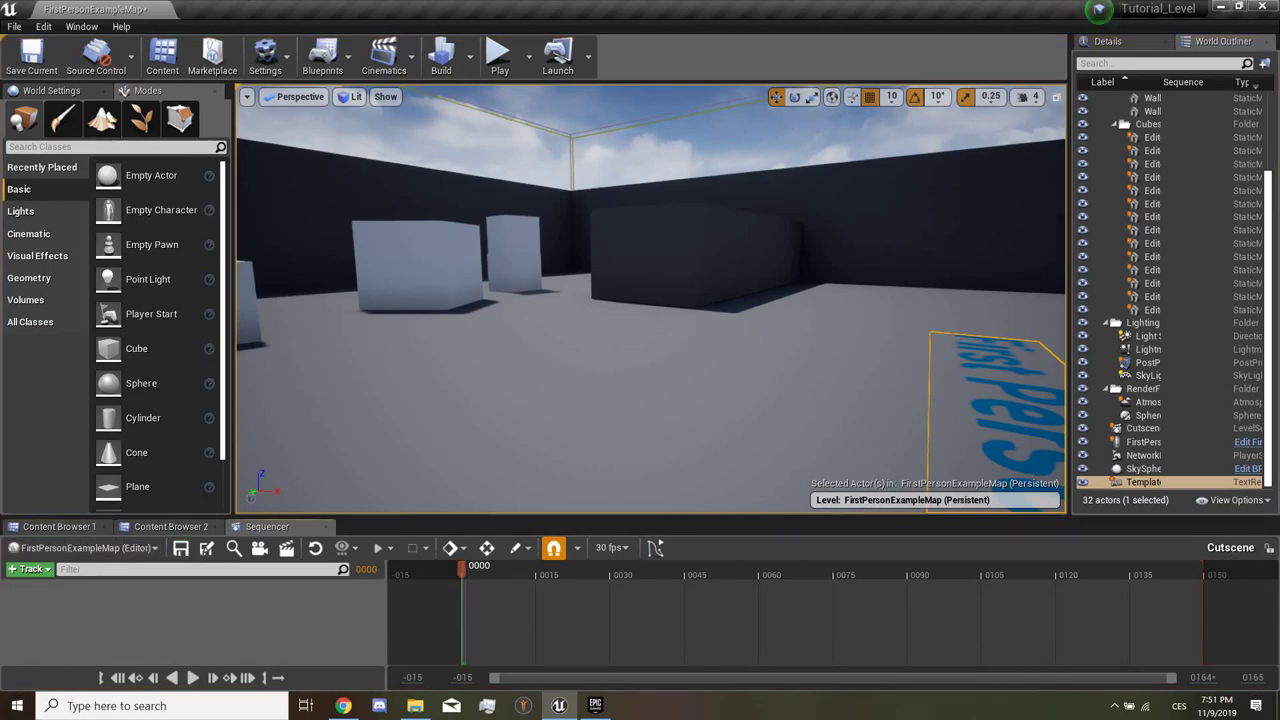
{"action": "left_click", "coordinate": [81, 26]}
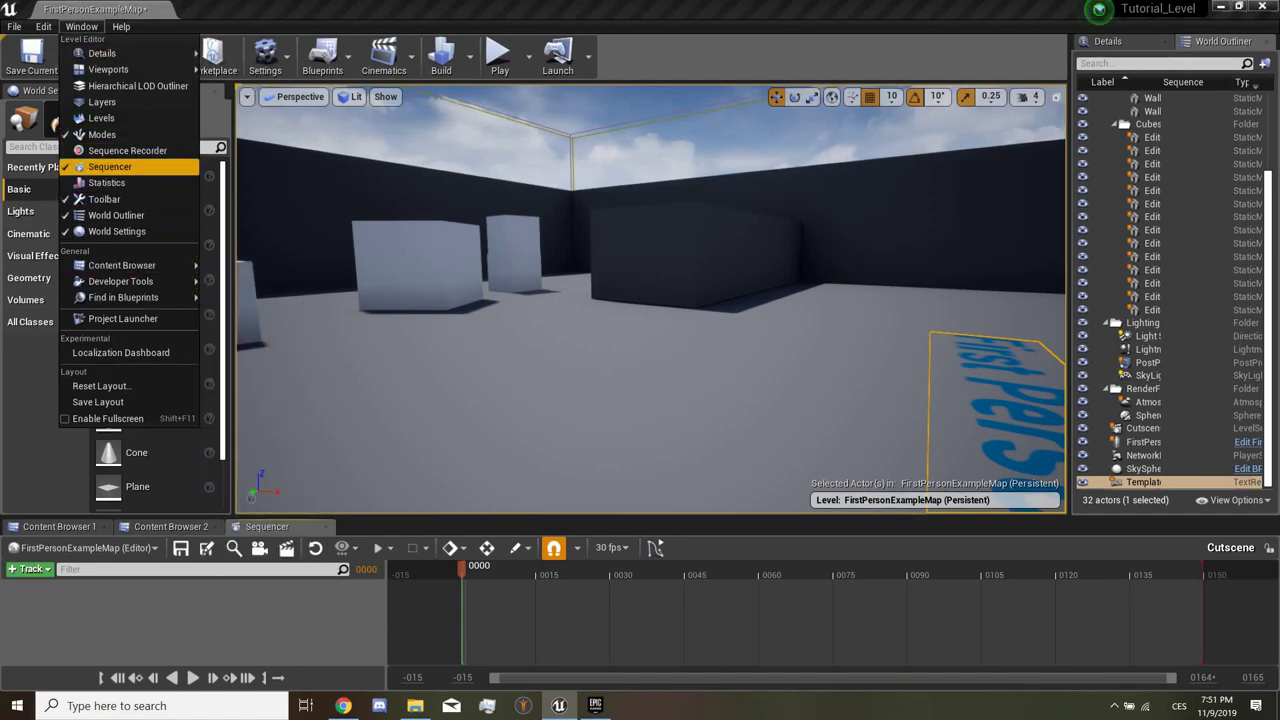
{"action": "right_click_drag", "start_coordinate": [650, 300], "coordinate": [650, 300]}
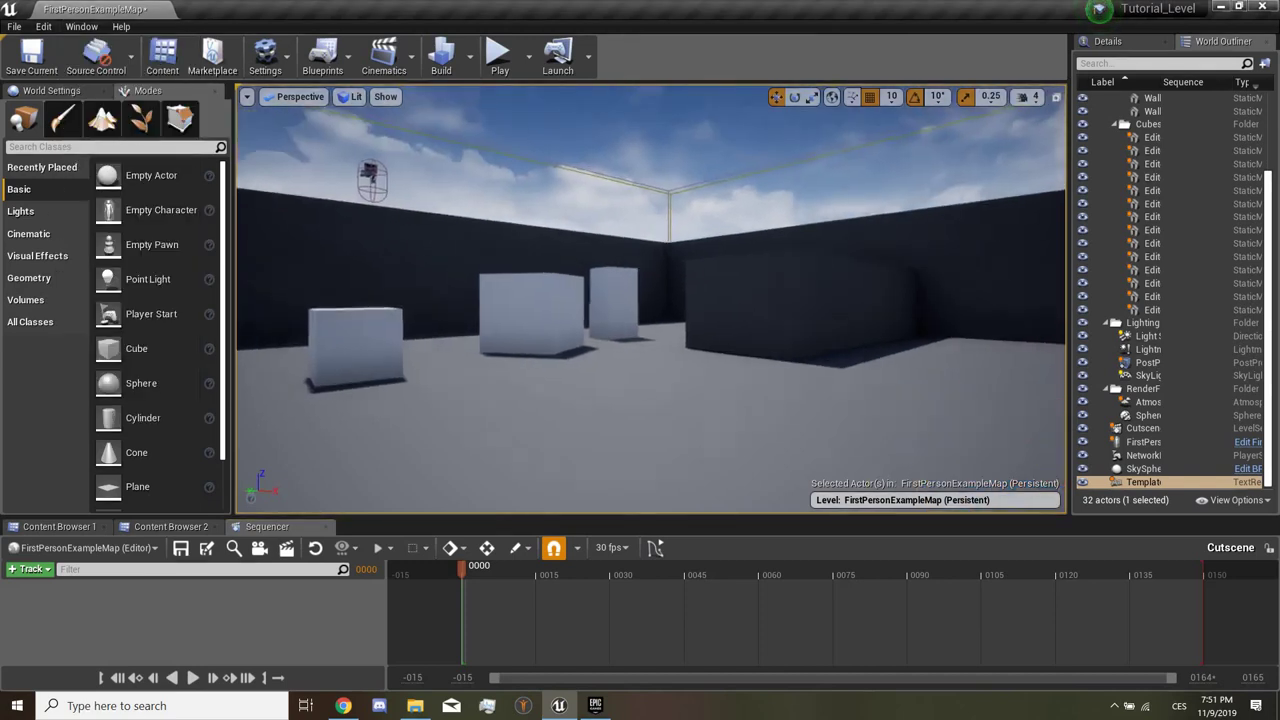
{"action": "left_click", "coordinate": [650, 420]}
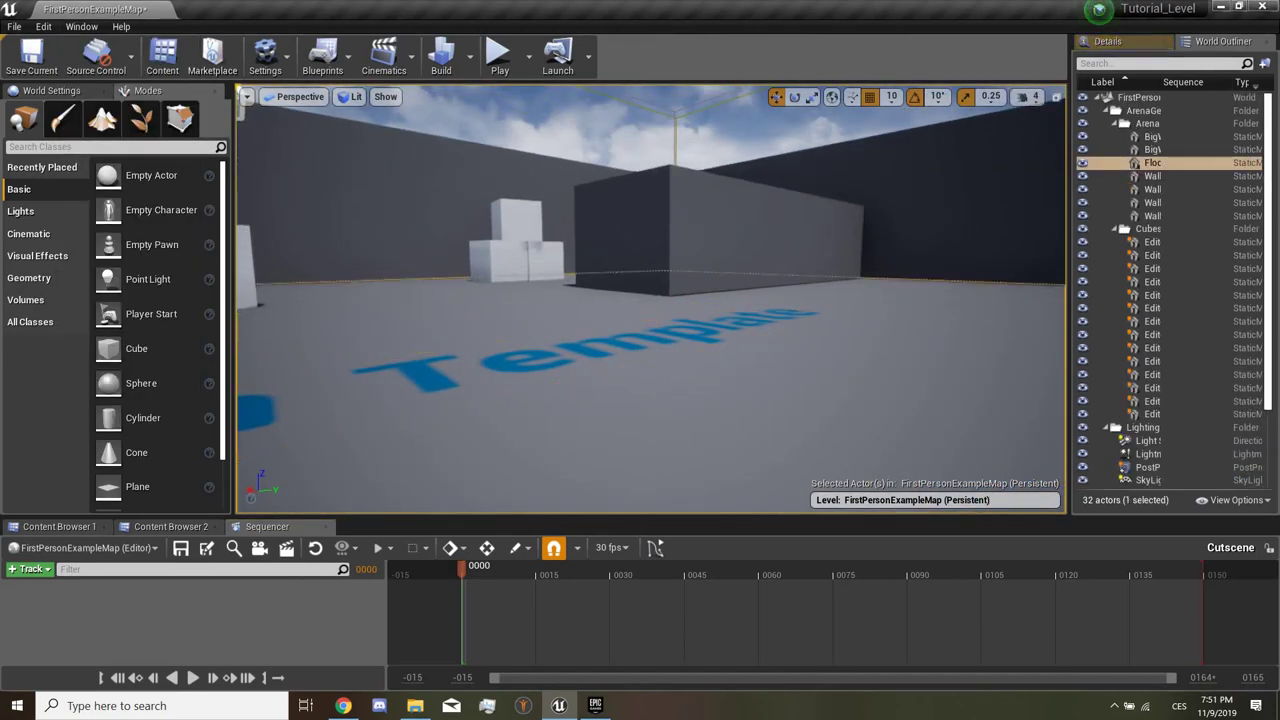
{"action": "right_click_drag", "start_coordinate": [650, 300], "coordinate": [650, 300]}
{"action": "left_click", "coordinate": [650, 200]}
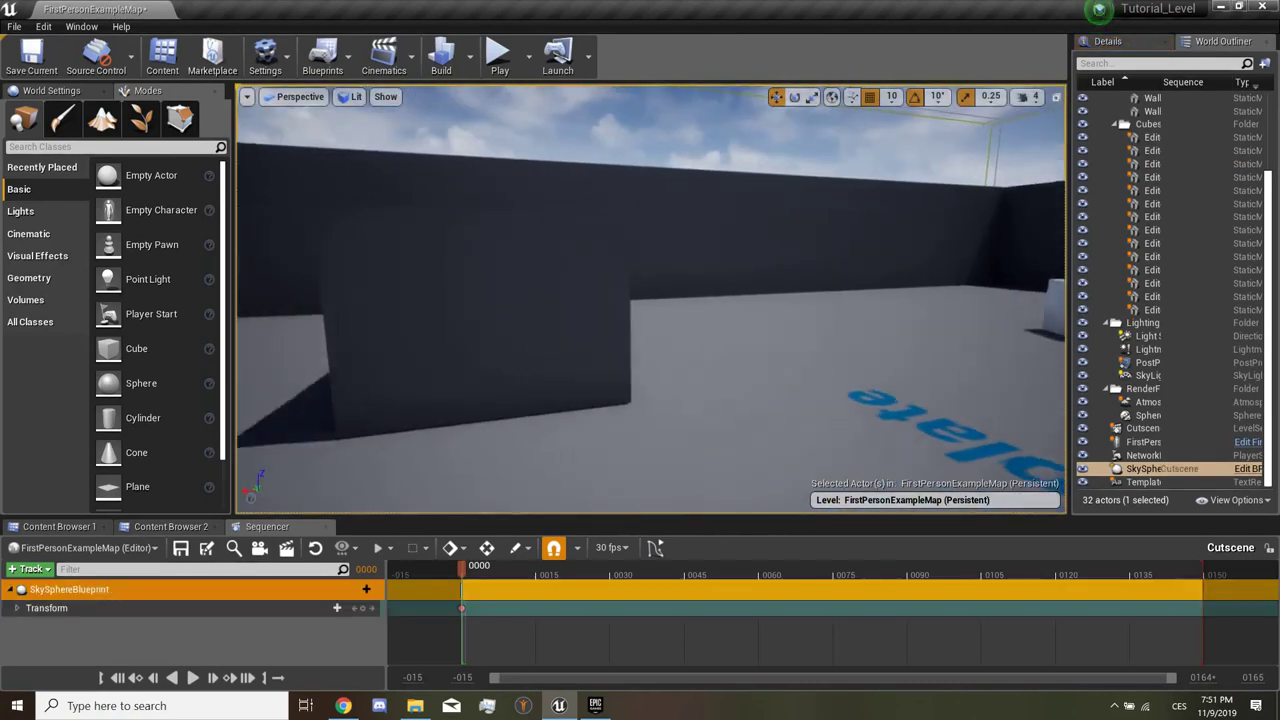
{"action": "left_click", "coordinate": [60, 526]}
{"action": "type", "text": "a"}
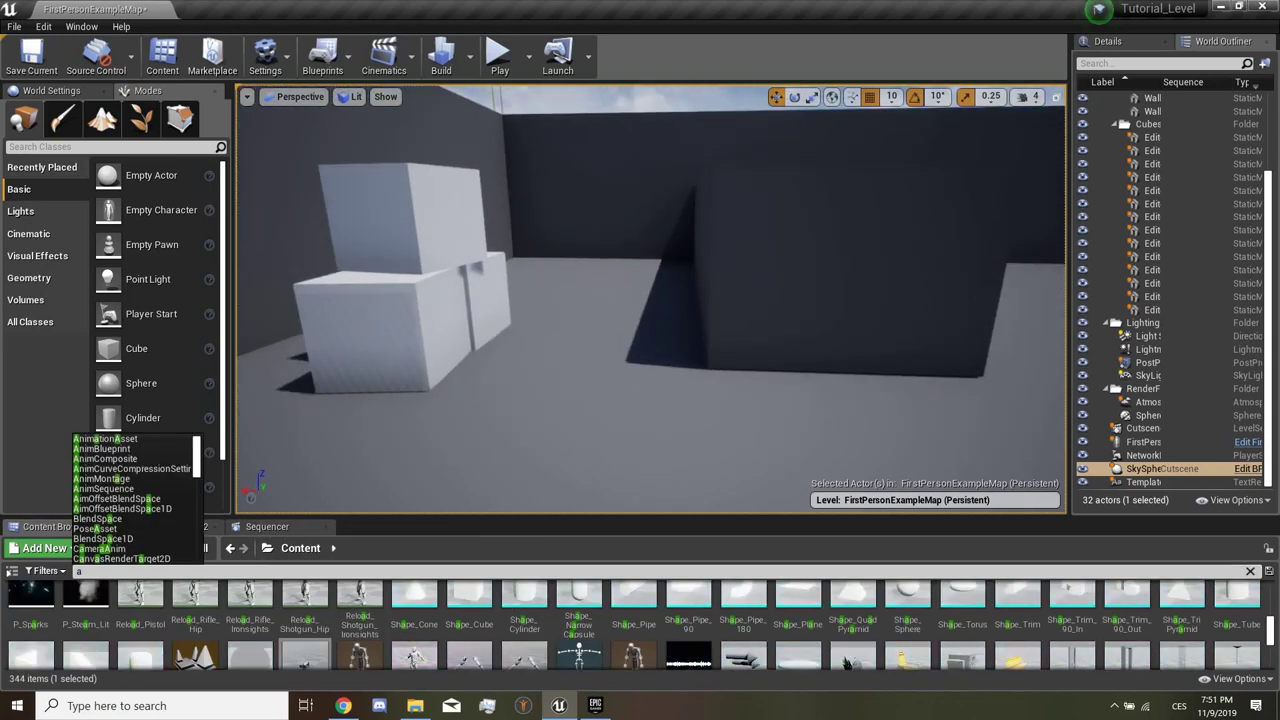
Step: Clear the search and drag UE4_Mannequin_Skeleton from AnimStarterPack > UE4_Mannequin > Mesh into the level
{"action": "key", "text": "BackSpace"}
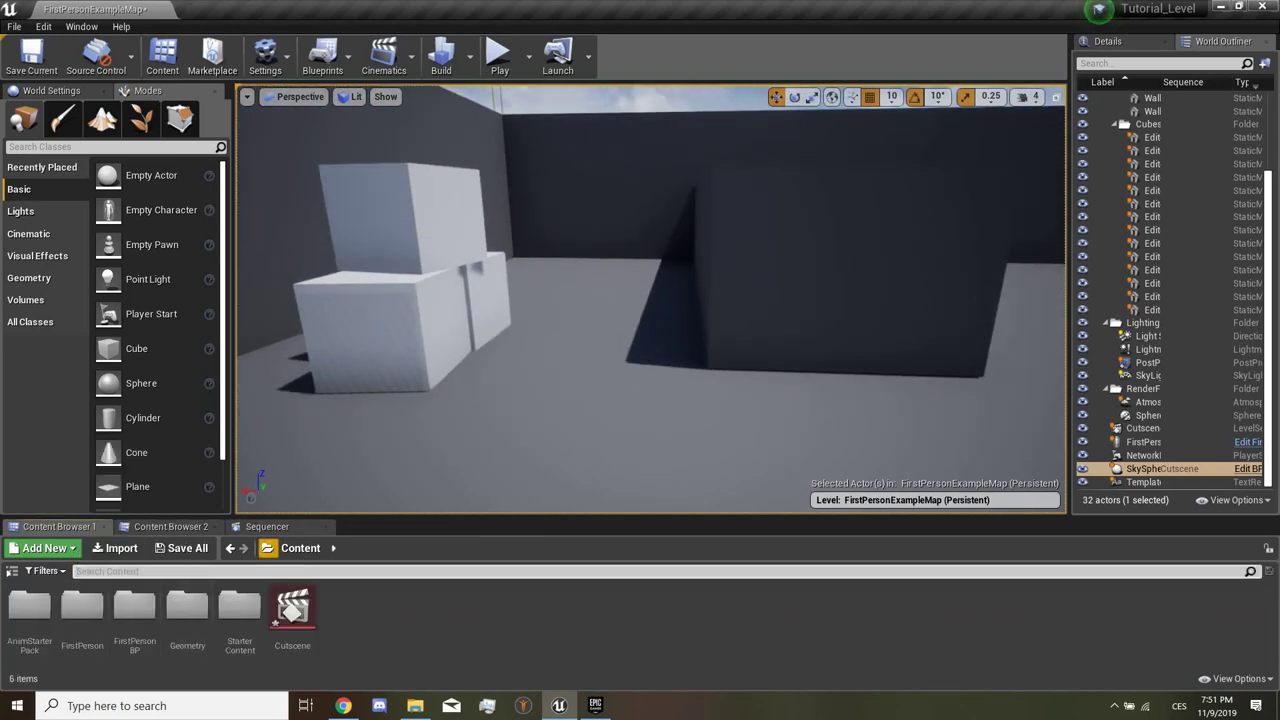
{"action": "double_click", "coordinate": [29, 610]}
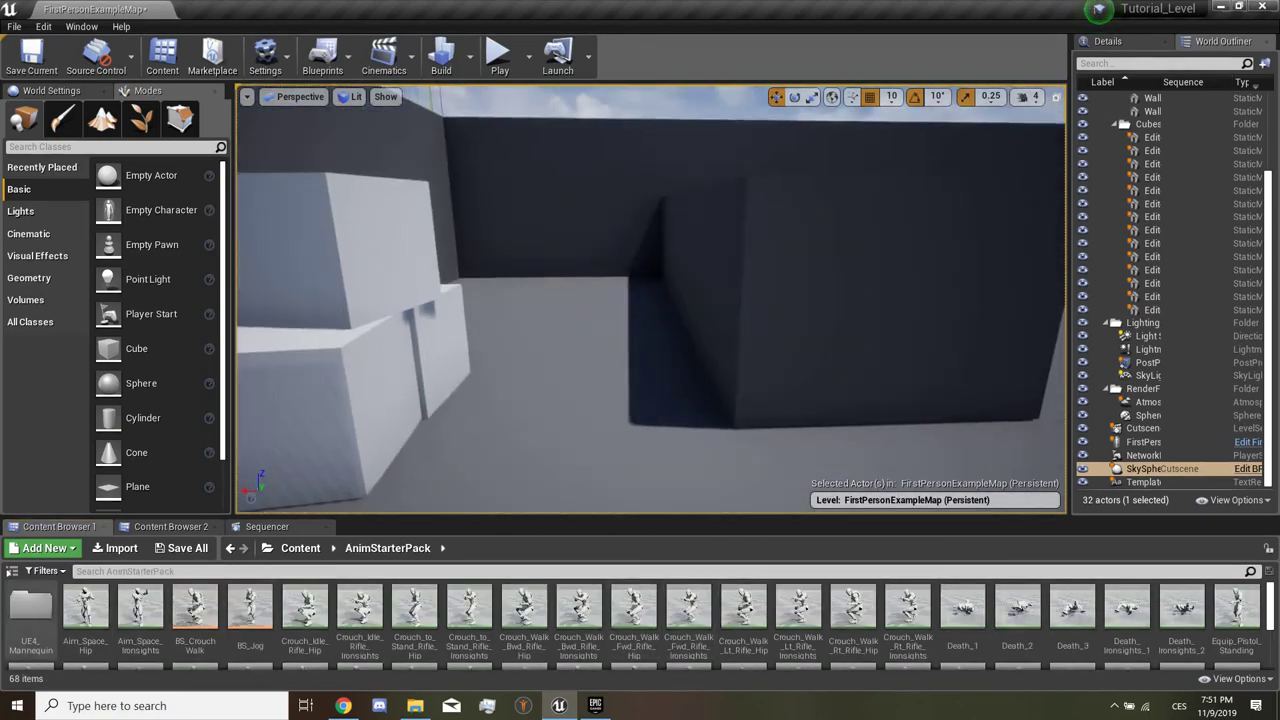
{"action": "double_click", "coordinate": [29, 610]}
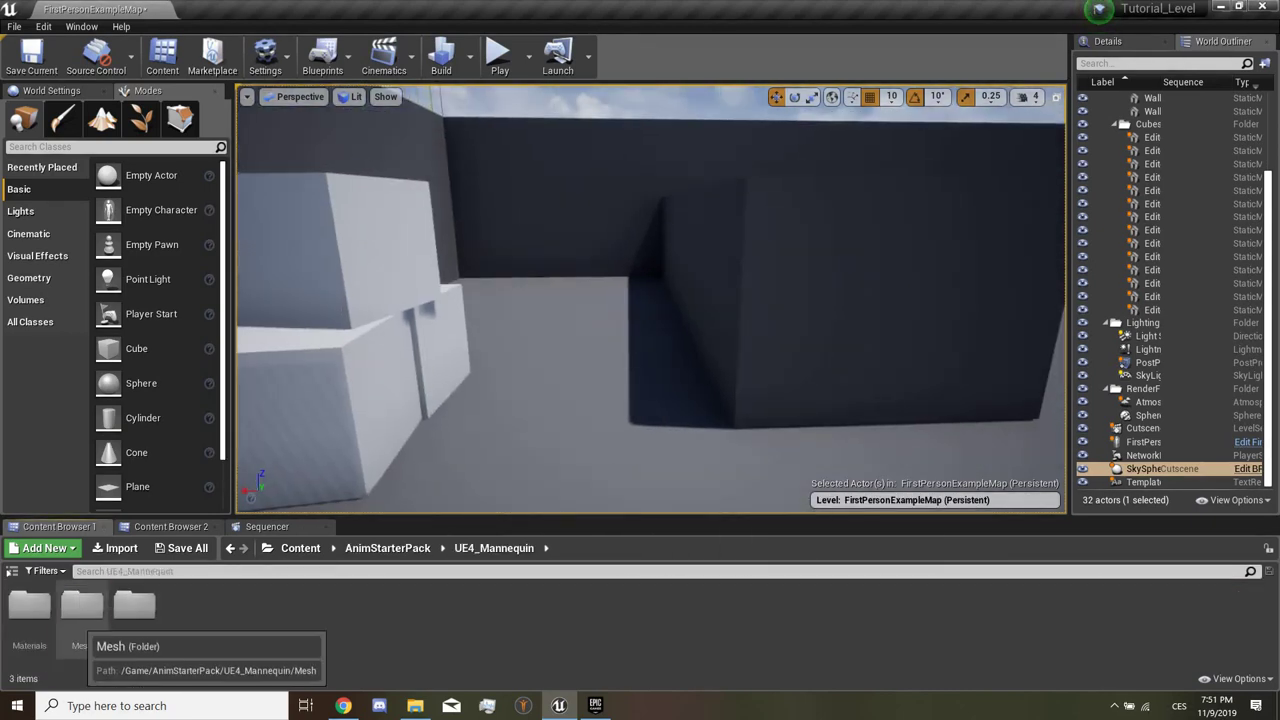
{"action": "double_click", "coordinate": [86, 610]}
{"action": "left_click_drag", "start_coordinate": [134, 607], "coordinate": [648, 370]}
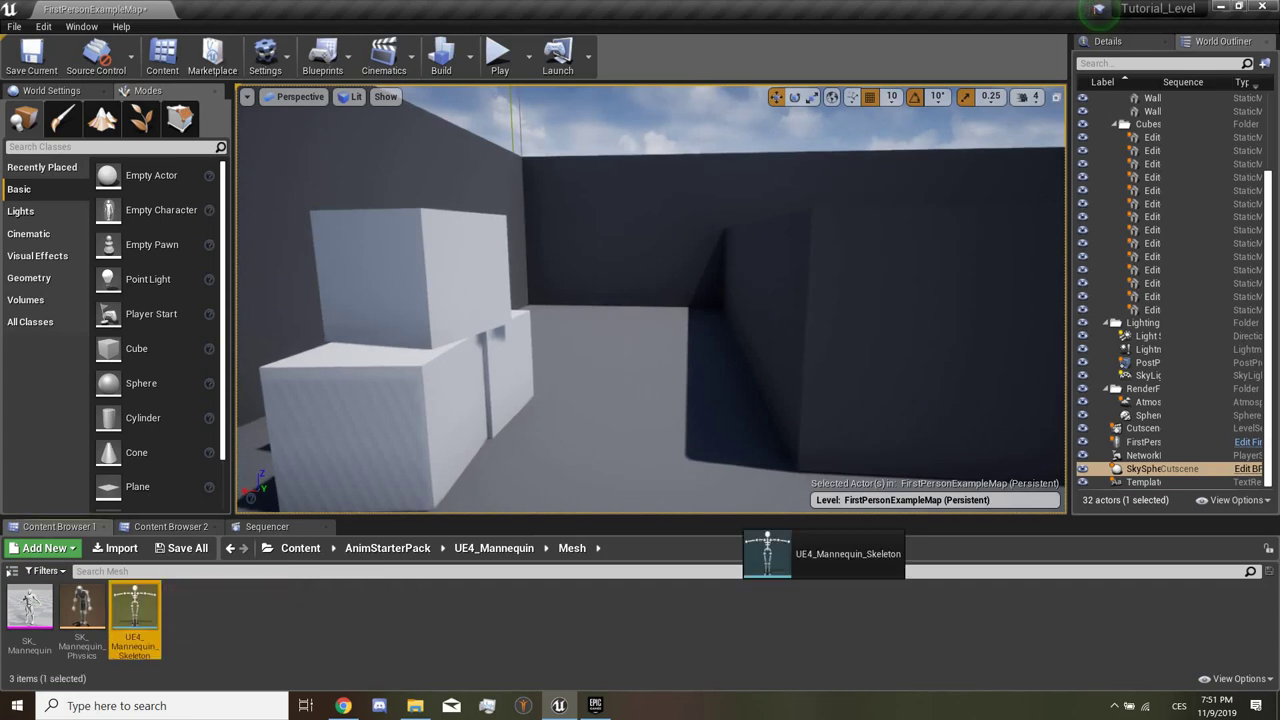
Step: Rotate the first mannequin 180 degrees to face the other way
{"action": "key", "text": "f"}
{"action": "key", "text": "e"}
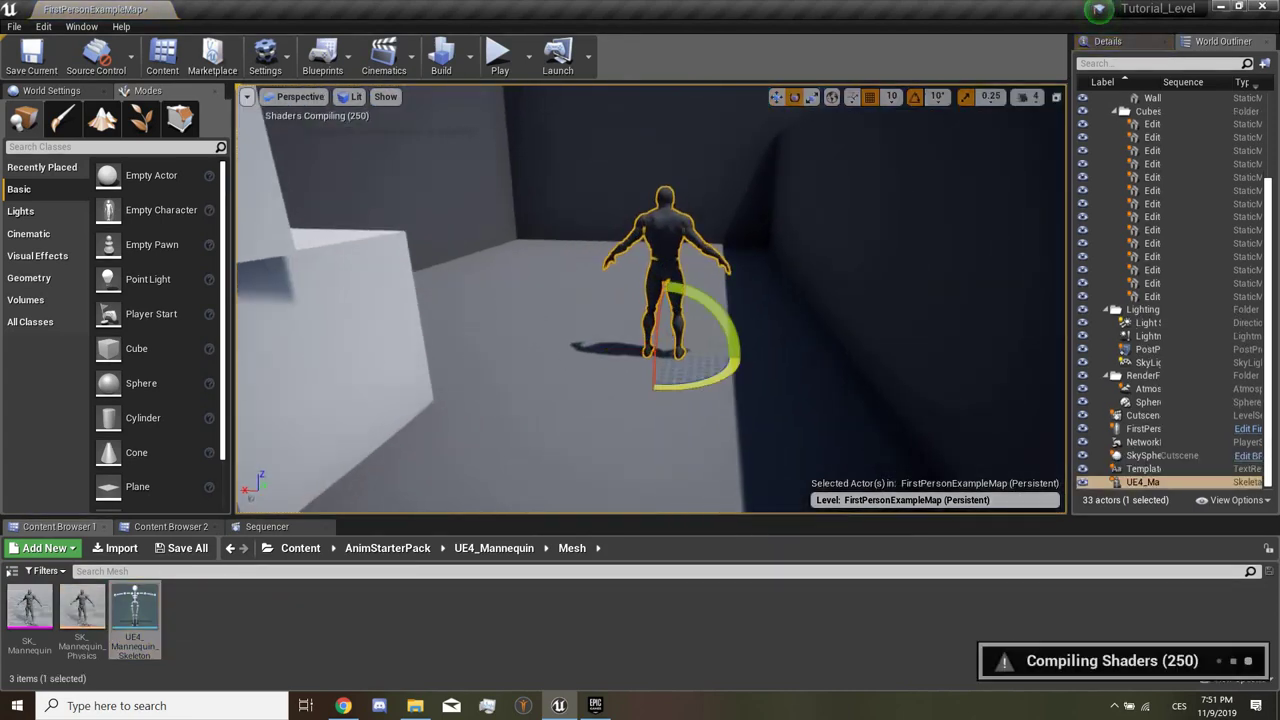
{"action": "left_click_drag", "start_coordinate": [700, 372], "coordinate": [740, 360]}
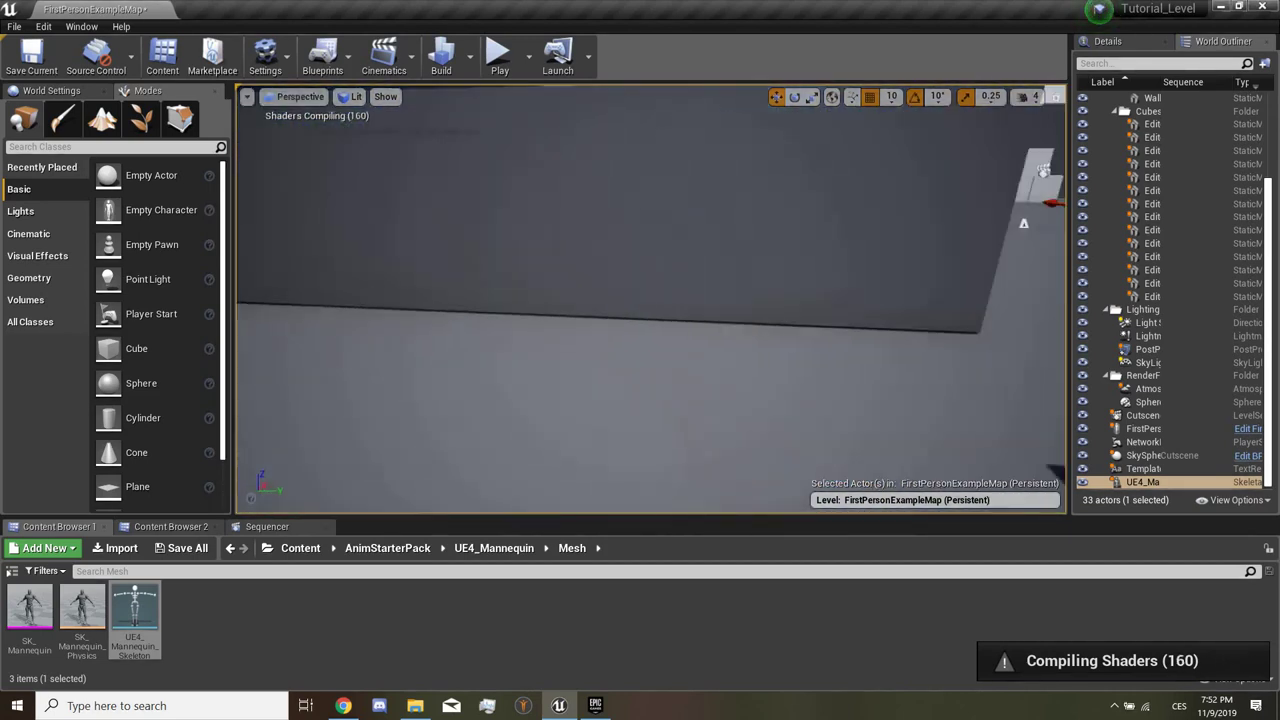
Step: Place a second UE4_Mannequin_Skeleton in the level and slide it along X
{"action": "left_click_drag", "start_coordinate": [134, 615], "coordinate": [458, 355]}
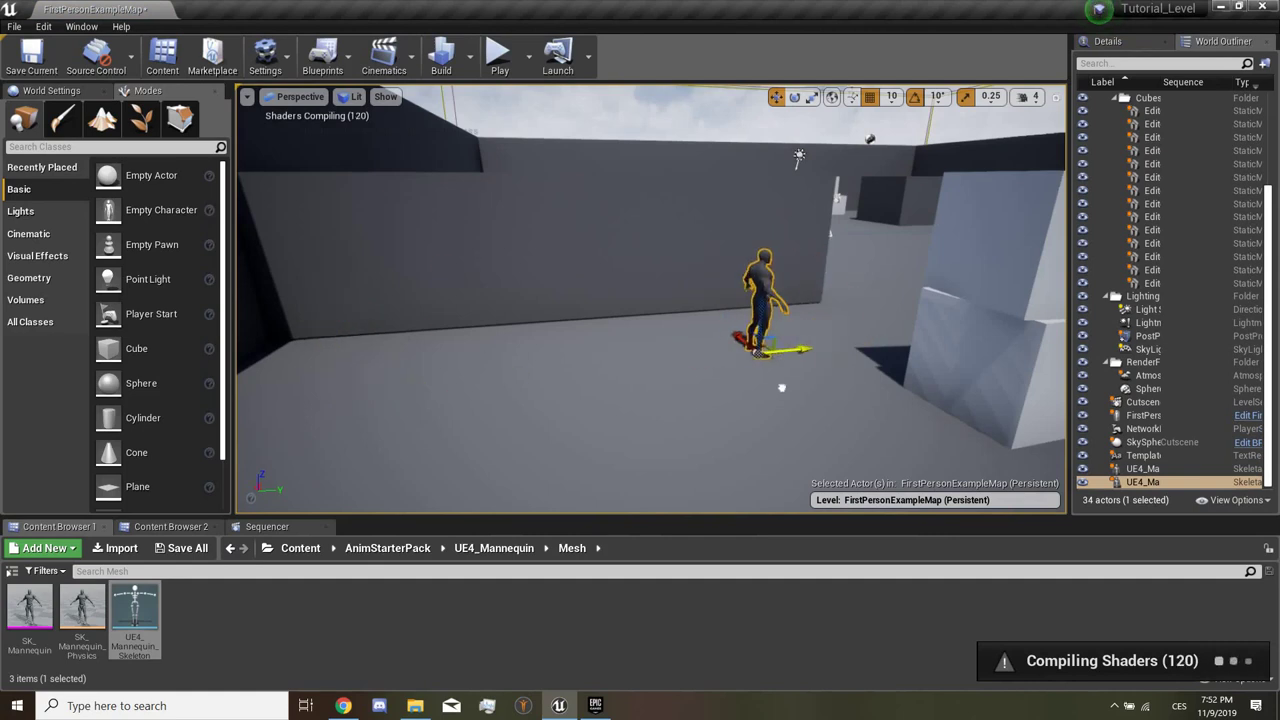
{"action": "right_click_drag", "start_coordinate": [650, 300], "coordinate": [650, 300]}
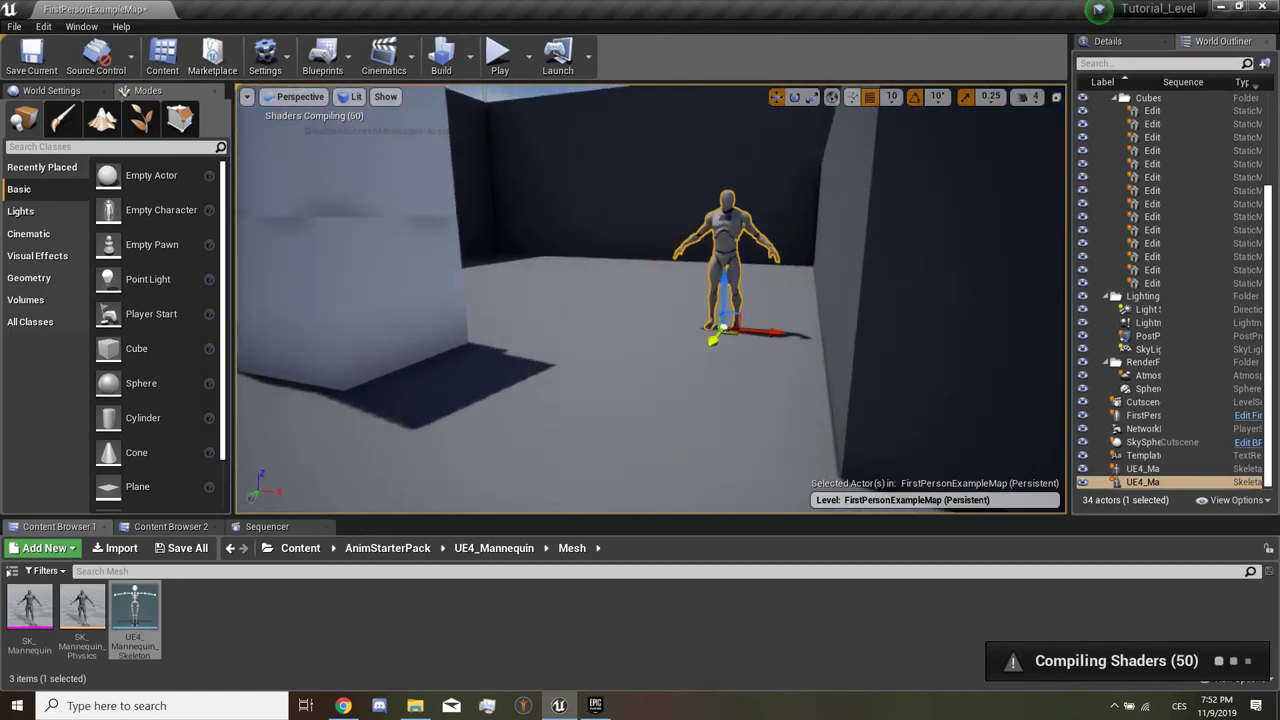
{"action": "left_click_drag", "start_coordinate": [727, 383], "coordinate": [773, 388]}
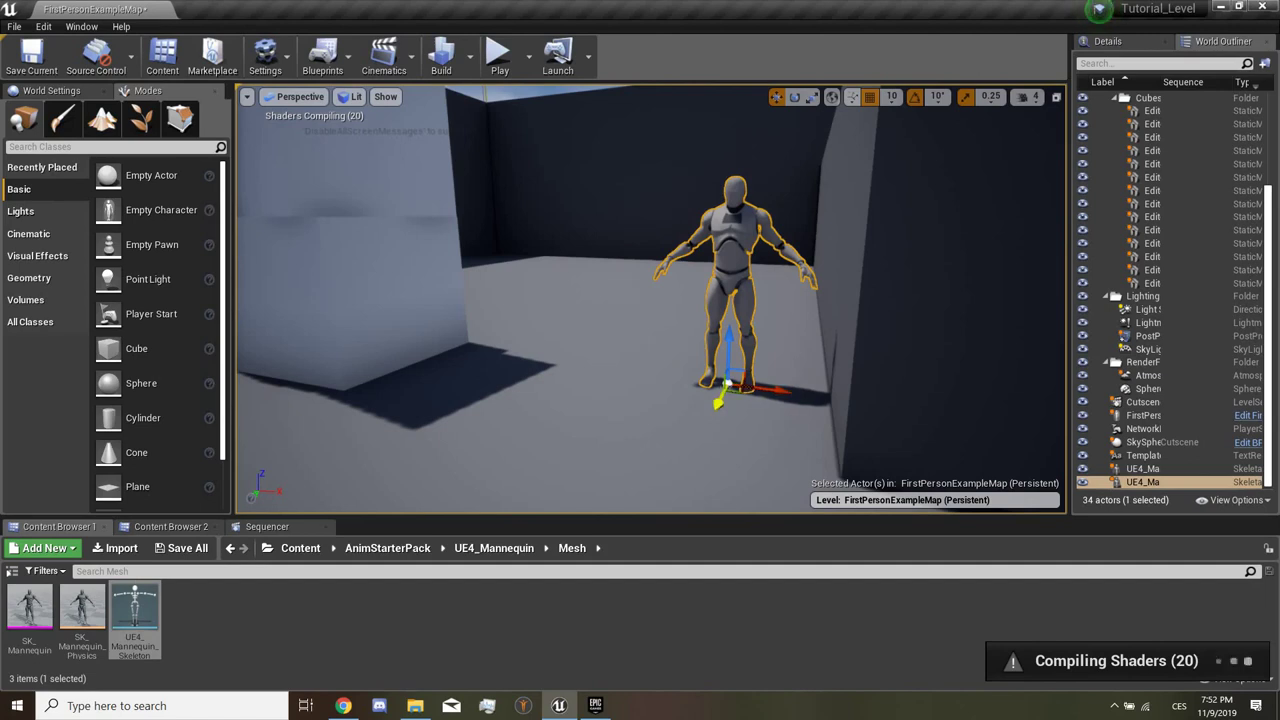
{"action": "right_click_drag", "start_coordinate": [718, 402], "coordinate": [718, 402]}
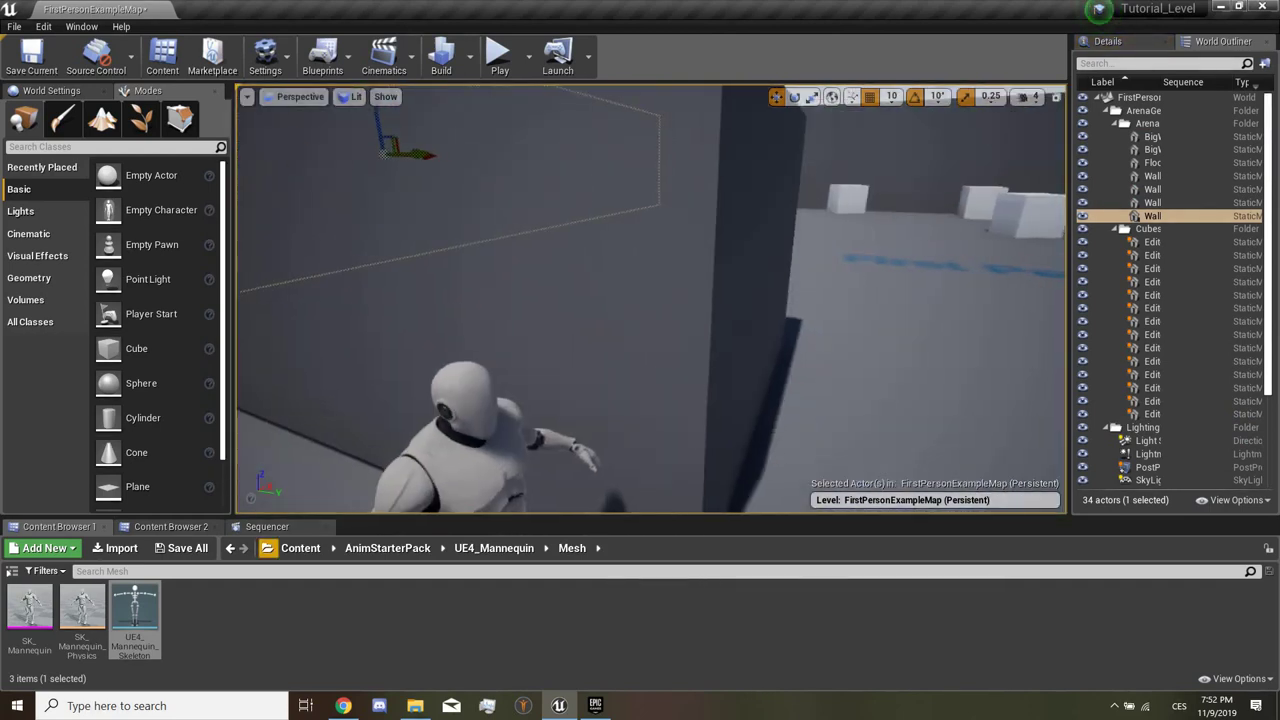
{"action": "right_click_drag", "start_coordinate": [718, 402], "coordinate": [718, 402]}
Step: Select both mannequins and bring up the + Track options
{"action": "left_click", "coordinate": [648, 300]}
{"action": "left_click", "coordinate": [623, 300], "text": "ctrl"}
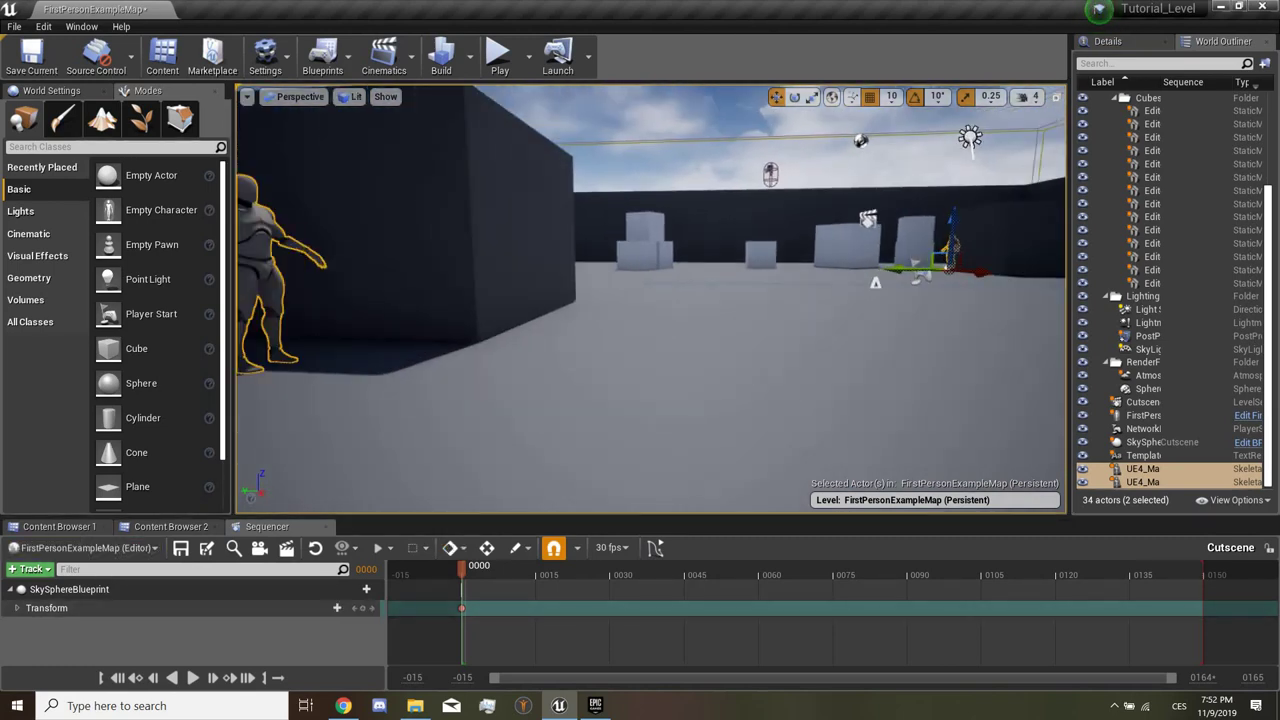
{"action": "left_click", "coordinate": [30, 568]}
Step: Add both mannequins to Cutscene via Actor To Sequencer > Add Current Selection
{"action": "mouse_move", "coordinate": [90, 353]}
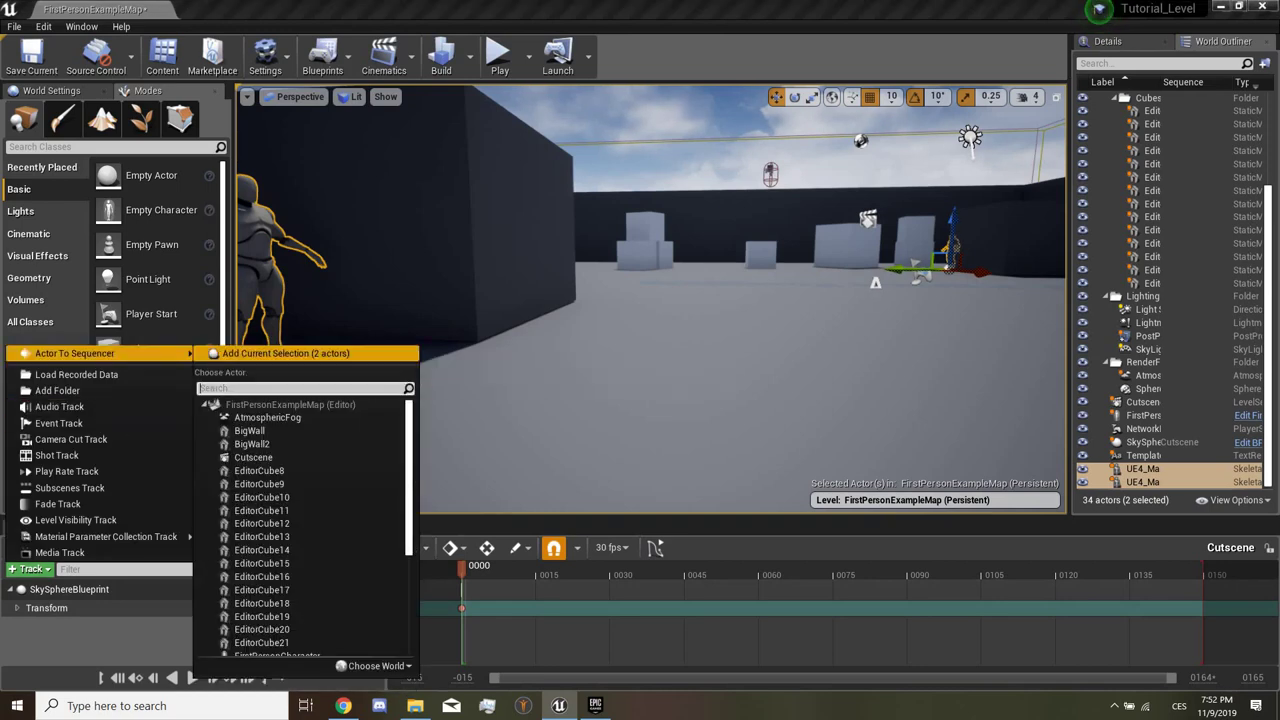
{"action": "left_click", "coordinate": [280, 353]}
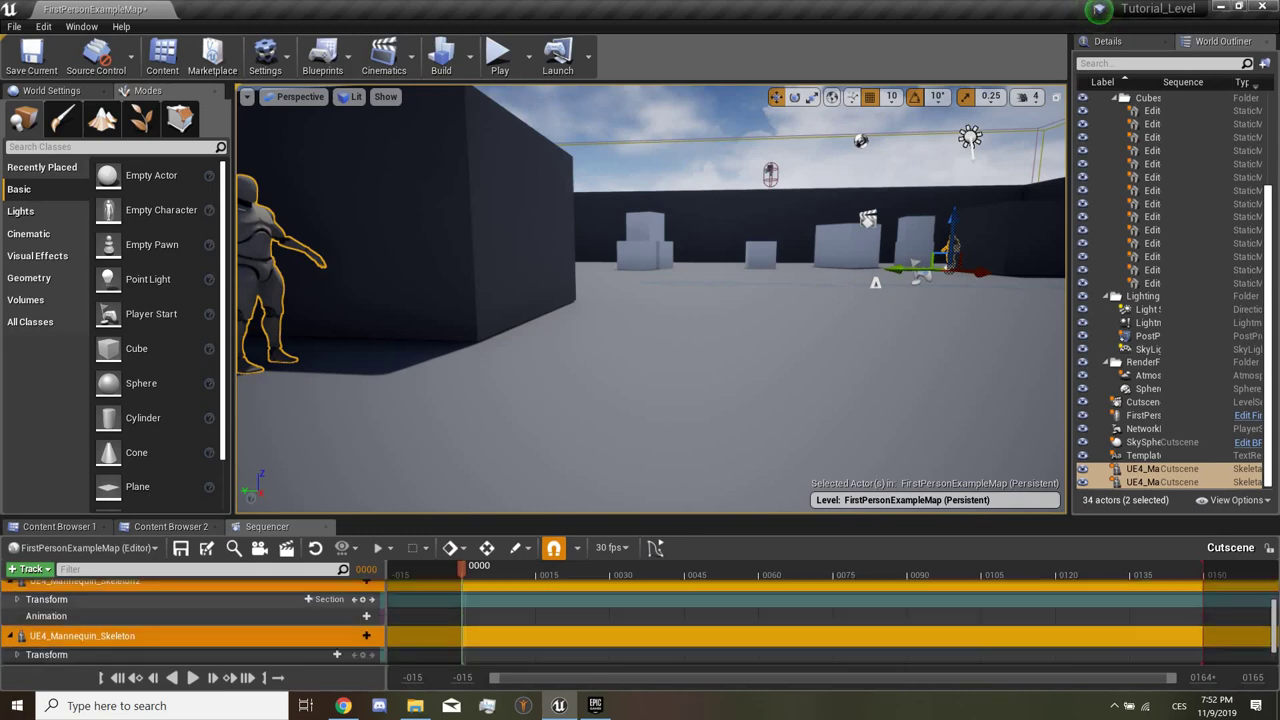
{"action": "left_click", "coordinate": [82, 660]}
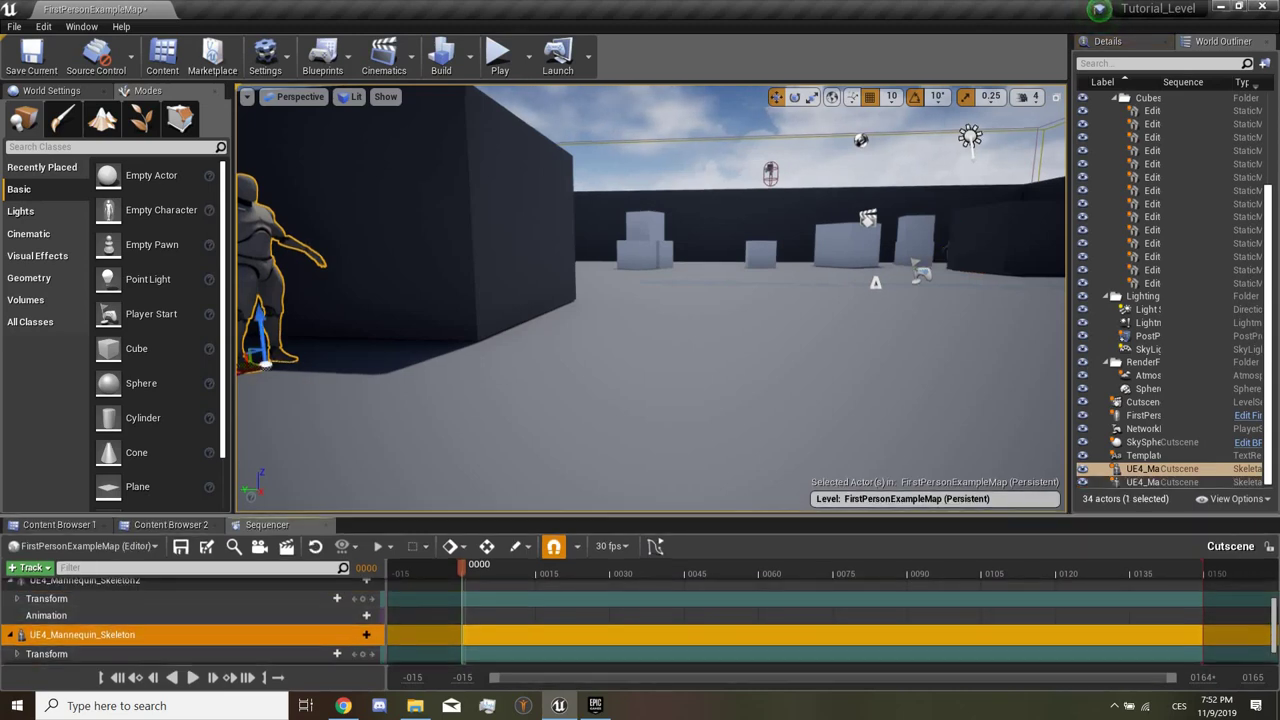
{"action": "left_click_drag", "start_coordinate": [640, 517], "coordinate": [640, 403]}
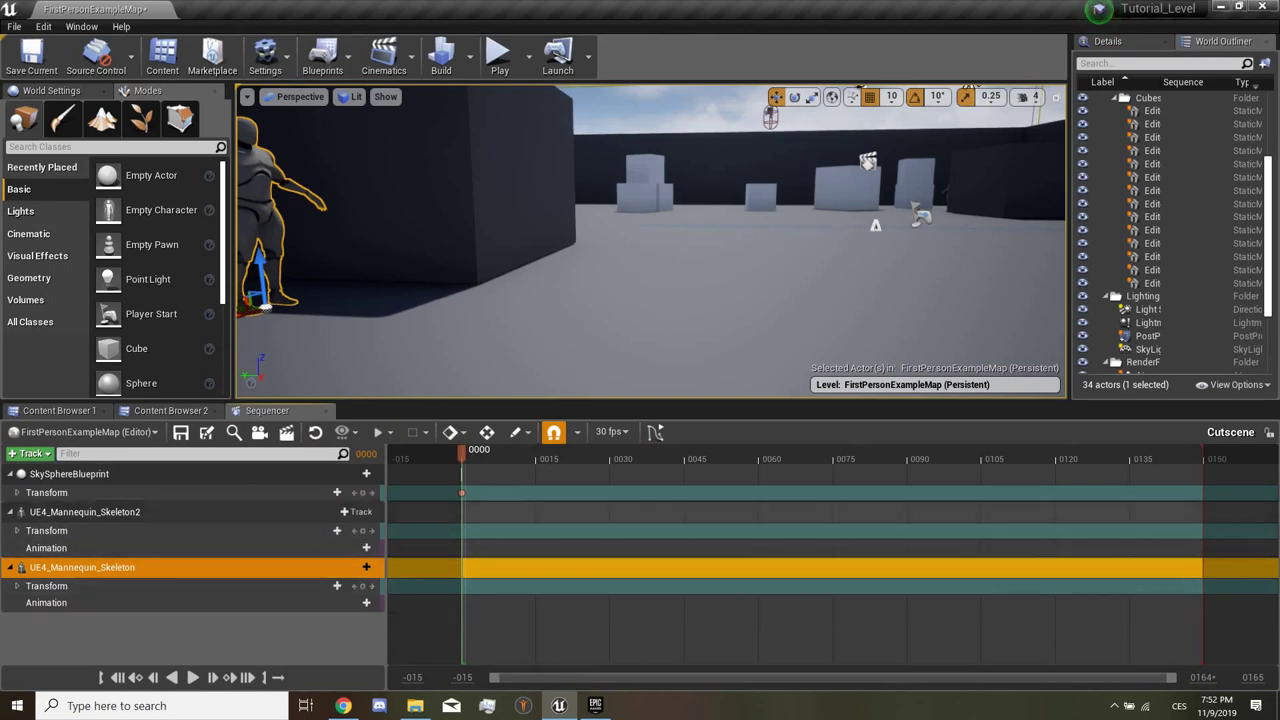
Step: Delete the SkySphereBlueprint track from the Cutscene sequence
{"action": "left_click", "coordinate": [69, 473]}
{"action": "key", "text": "f"}
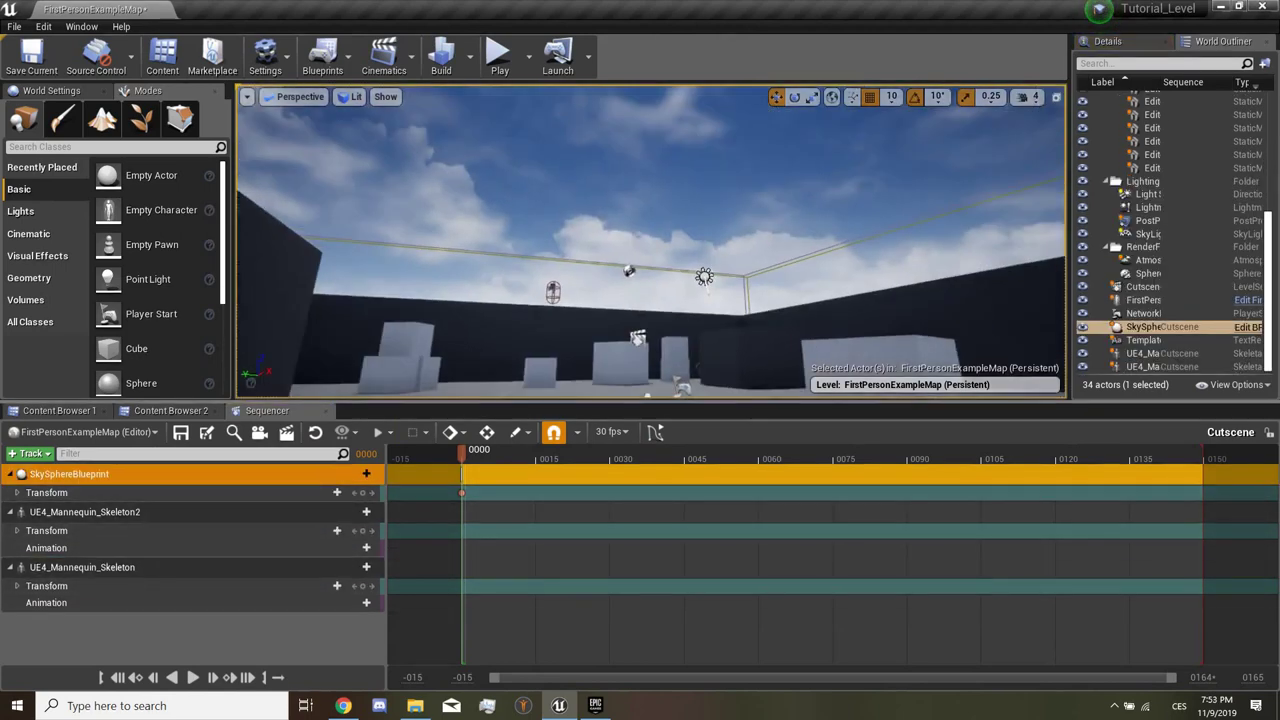
{"action": "key", "text": "Delete"}
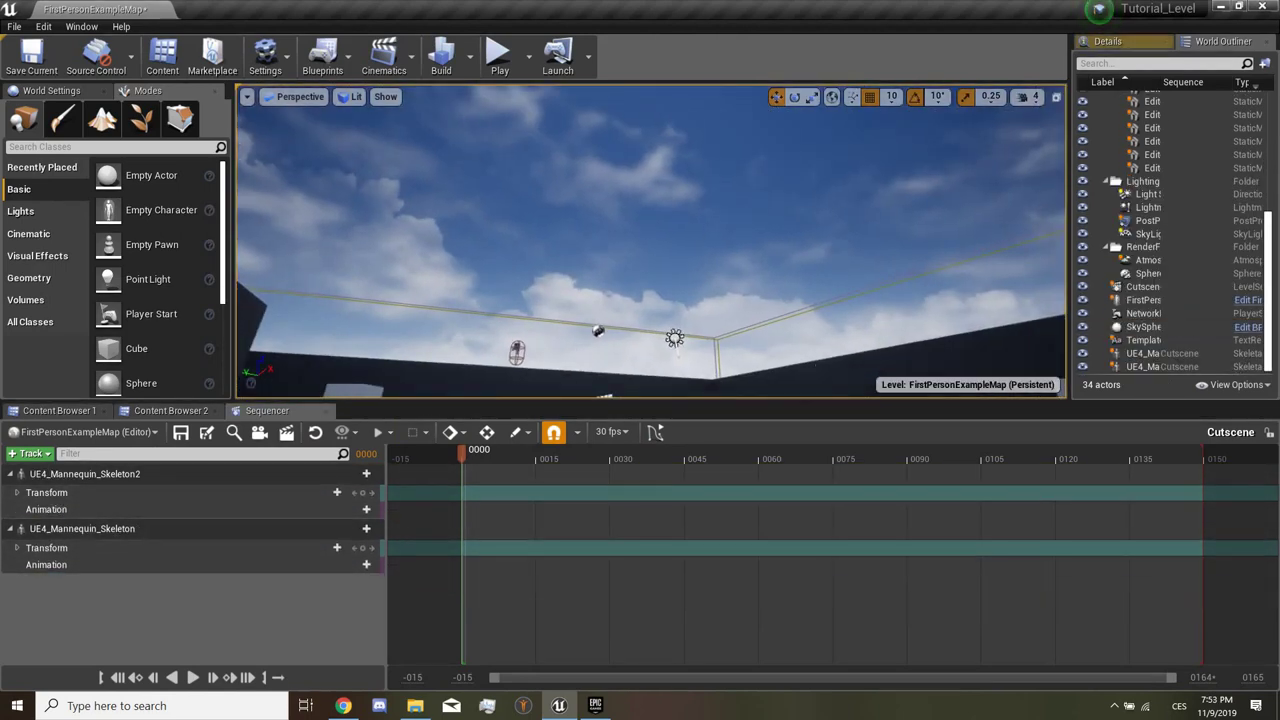
{"action": "right_click_drag", "start_coordinate": [651, 240], "coordinate": [651, 240]}
Step: Frame each mannequin from its Transform and Animation tracks, then return to the Content Browser
{"action": "left_click", "coordinate": [85, 473]}
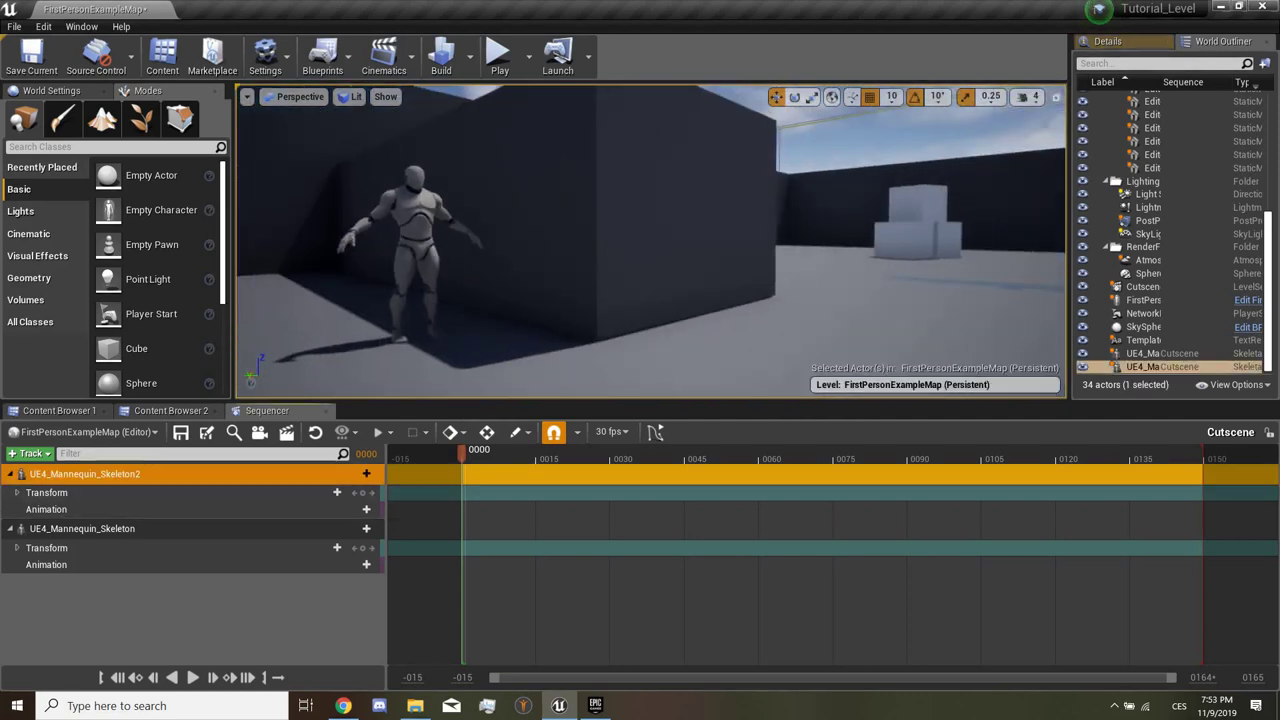
{"action": "key", "text": "f"}
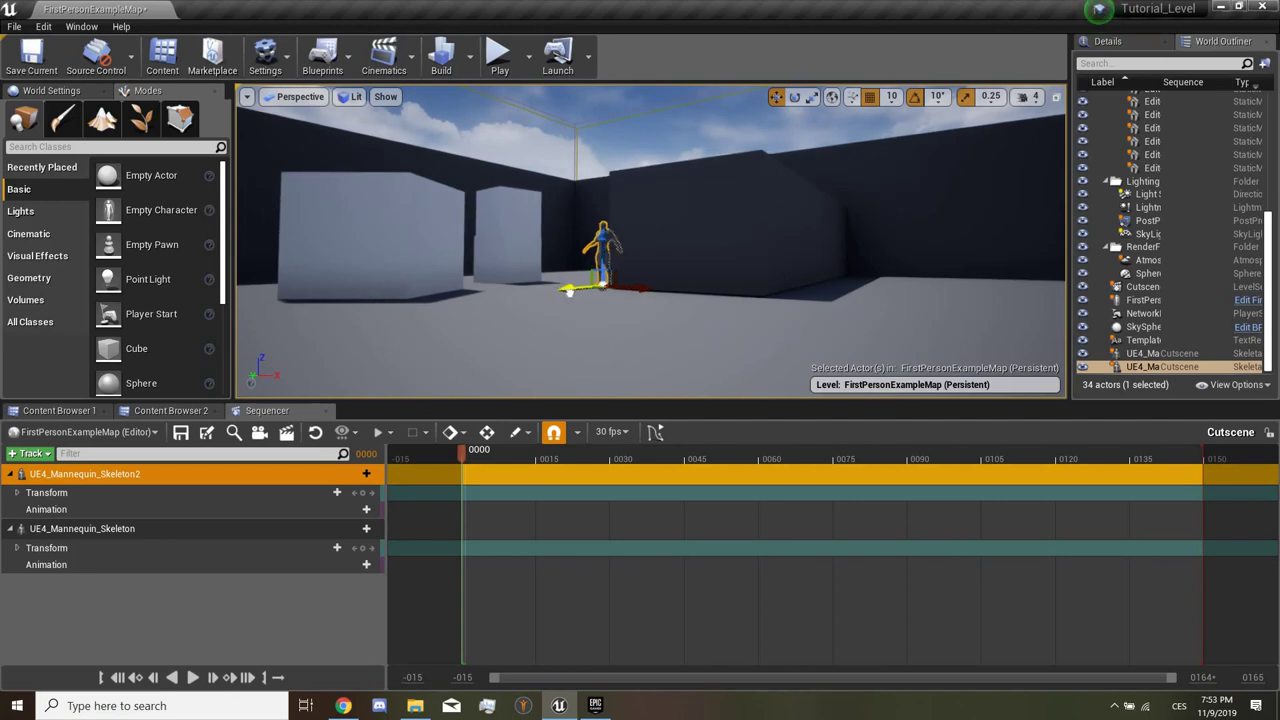
{"action": "right_click_drag", "start_coordinate": [651, 240], "coordinate": [651, 240]}
{"action": "left_click", "coordinate": [82, 528]}
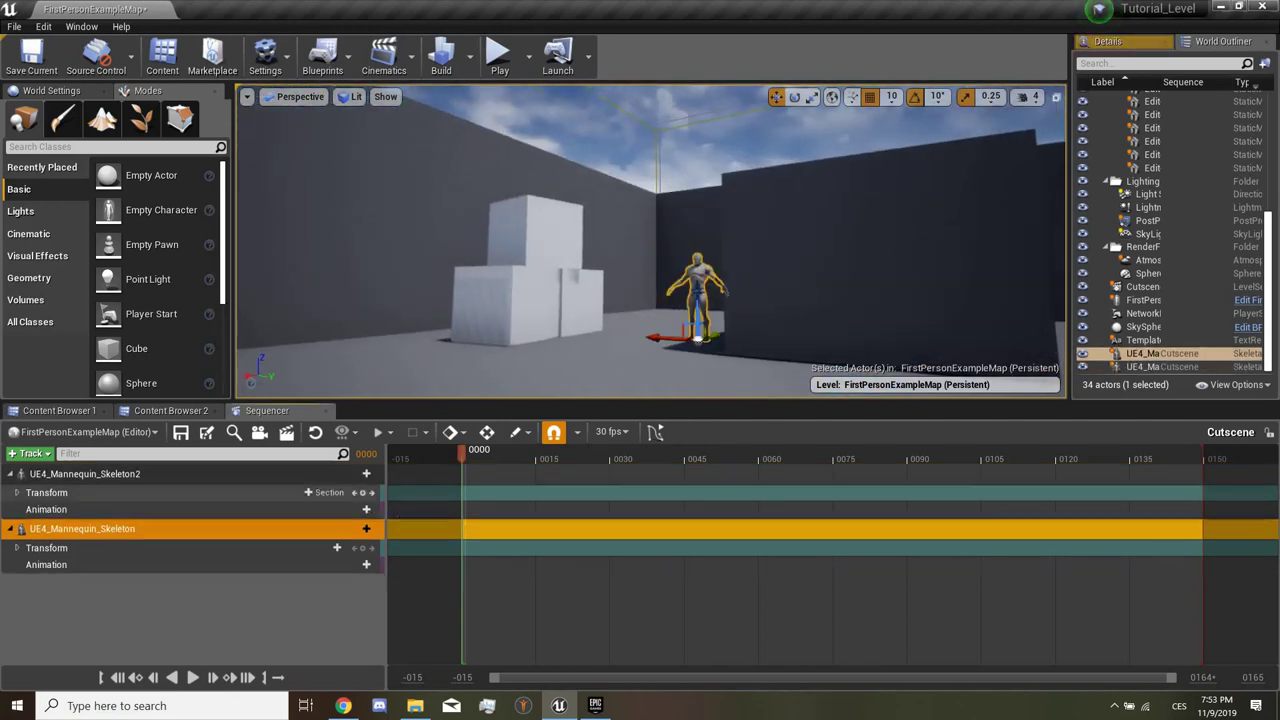
{"action": "key", "text": "f"}
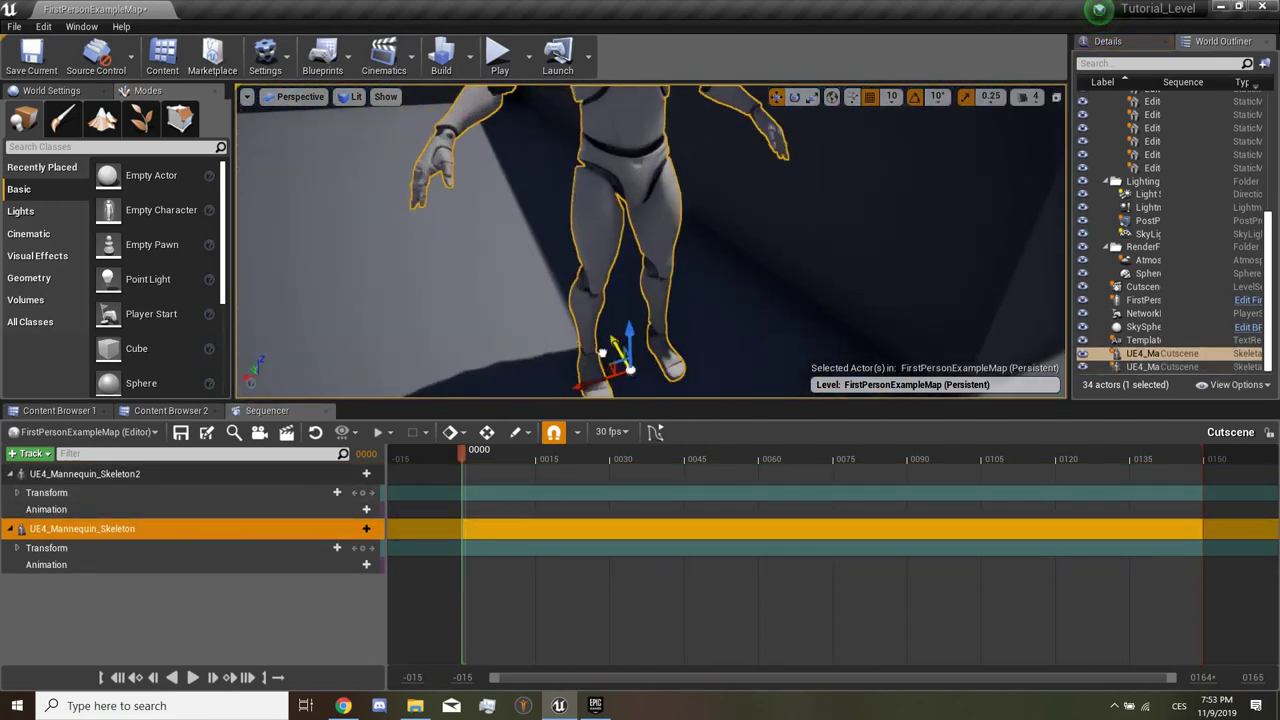
{"action": "mouse_move", "coordinate": [579, 308]}
{"action": "left_mouse_down"}
{"action": "mouse_move", "coordinate": [579, 380]}
{"action": "mouse_move", "coordinate": [600, 370]}
{"action": "left_mouse_up"}
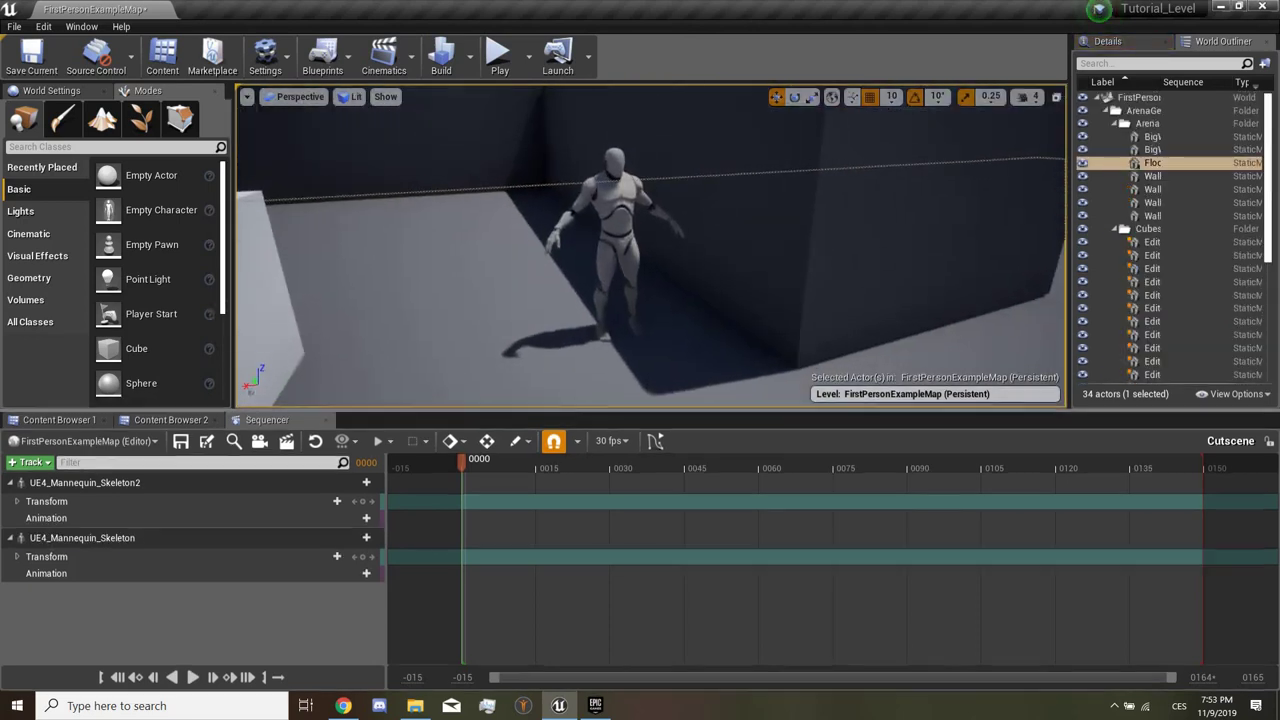
{"action": "left_click", "coordinate": [46, 509]}
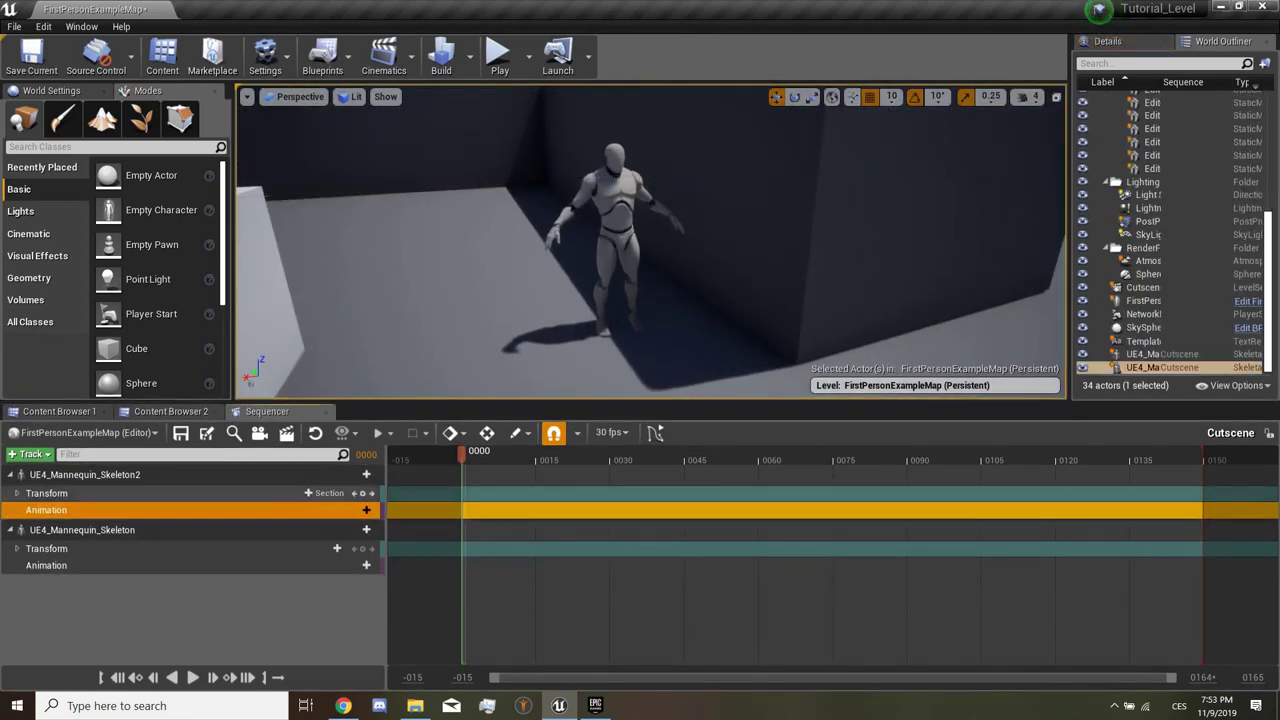
{"action": "left_click", "coordinate": [46, 493]}
{"action": "key", "text": "f"}
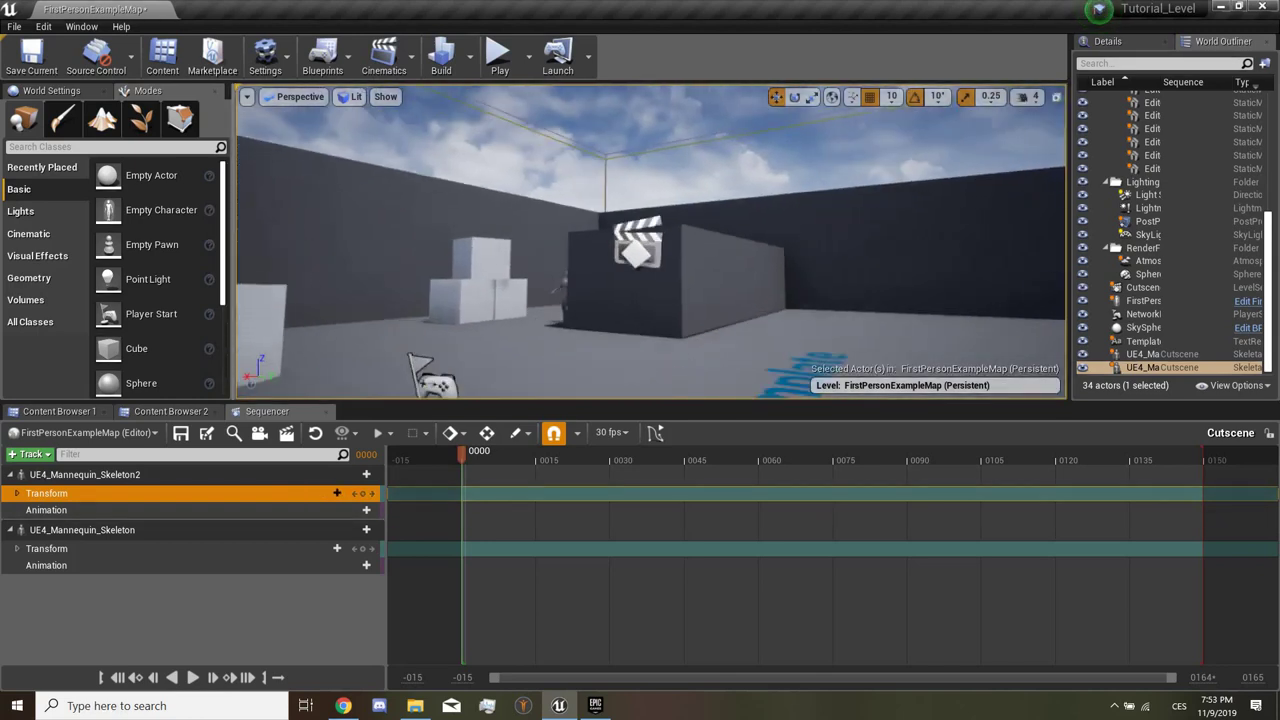
{"action": "left_click", "coordinate": [46, 510]}
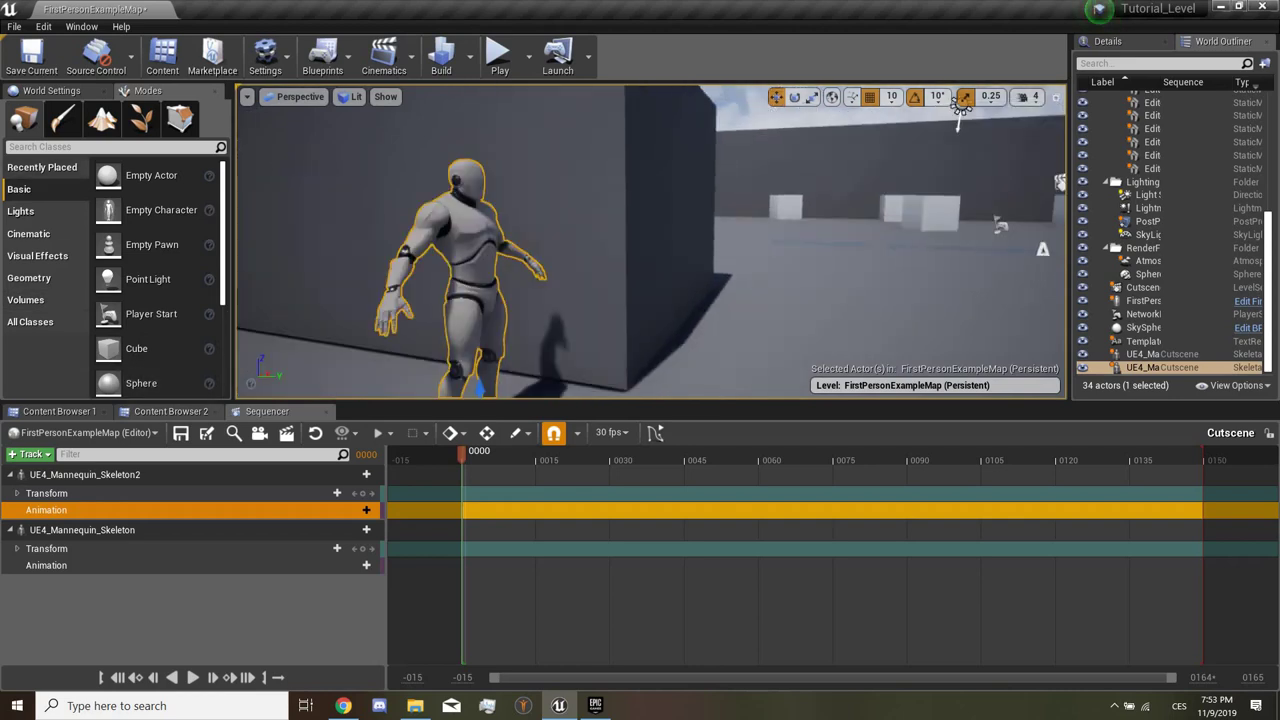
{"action": "key", "text": "ctrl+b"}
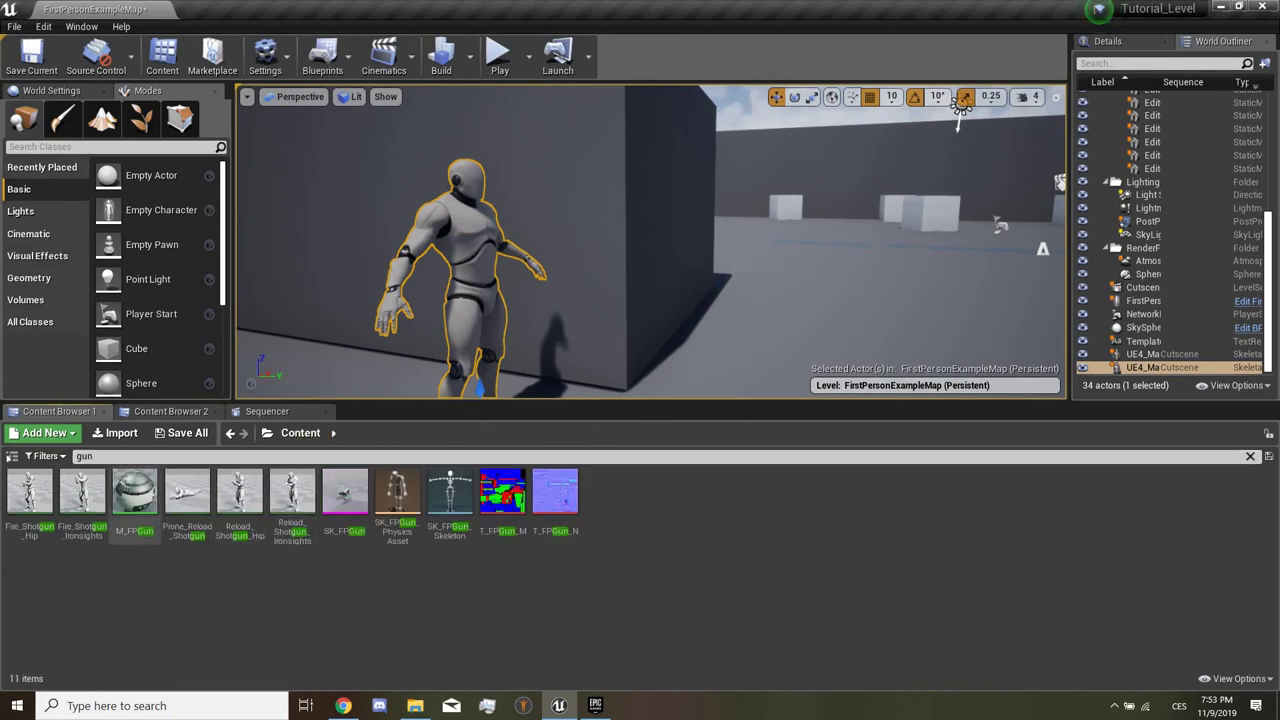
{"action": "left_click", "coordinate": [345, 490]}
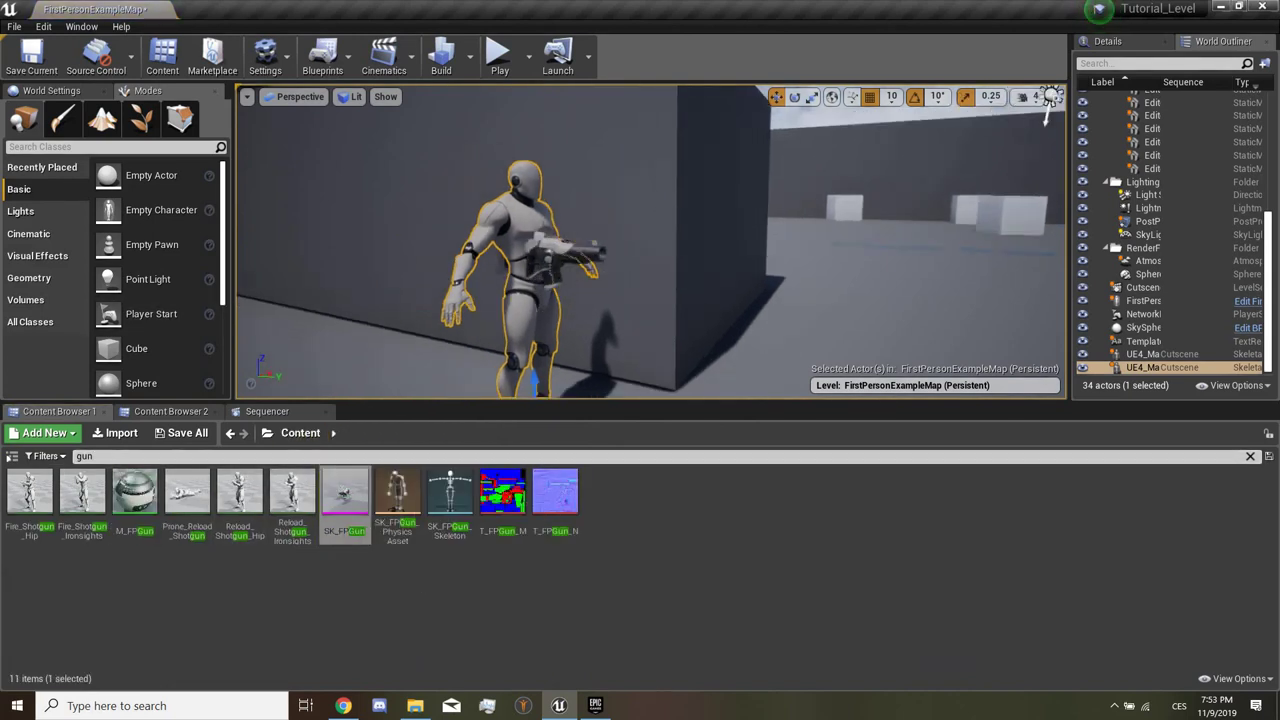
{"action": "left_click_drag", "start_coordinate": [560, 278], "coordinate": [563, 280]}
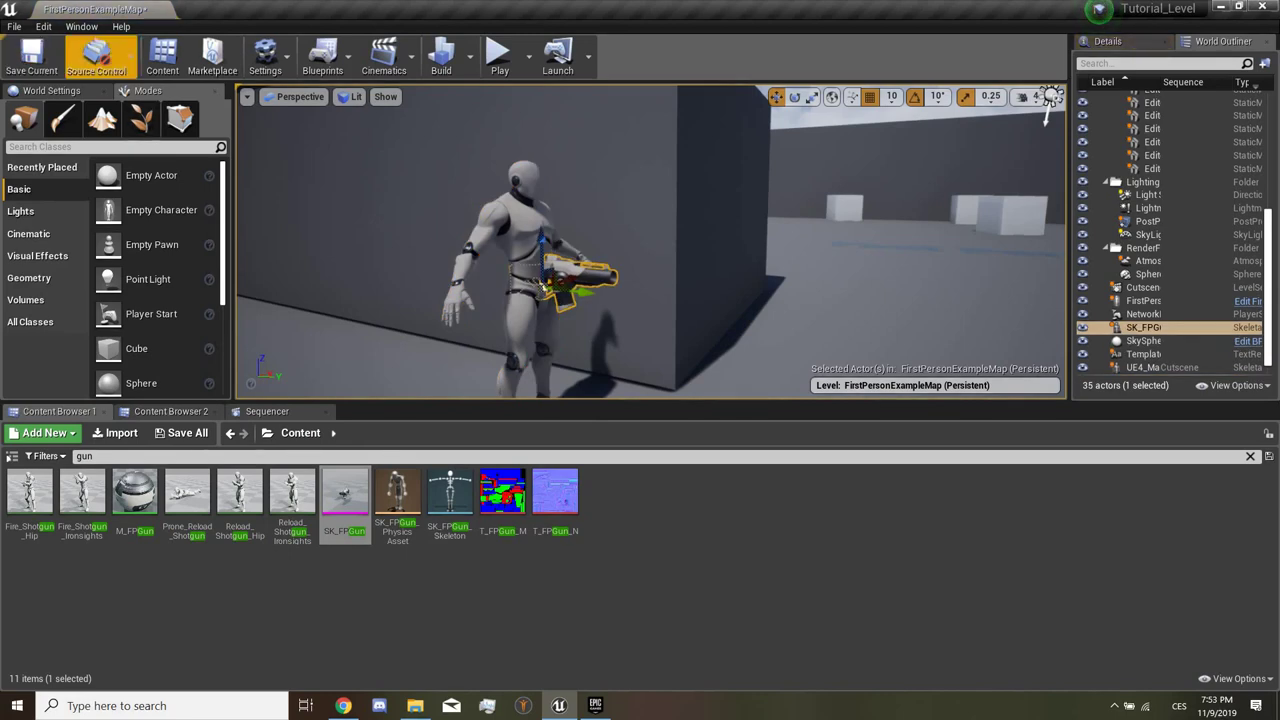
{"action": "left_click", "coordinate": [60, 90]}
{"action": "key", "text": "shift+1"}
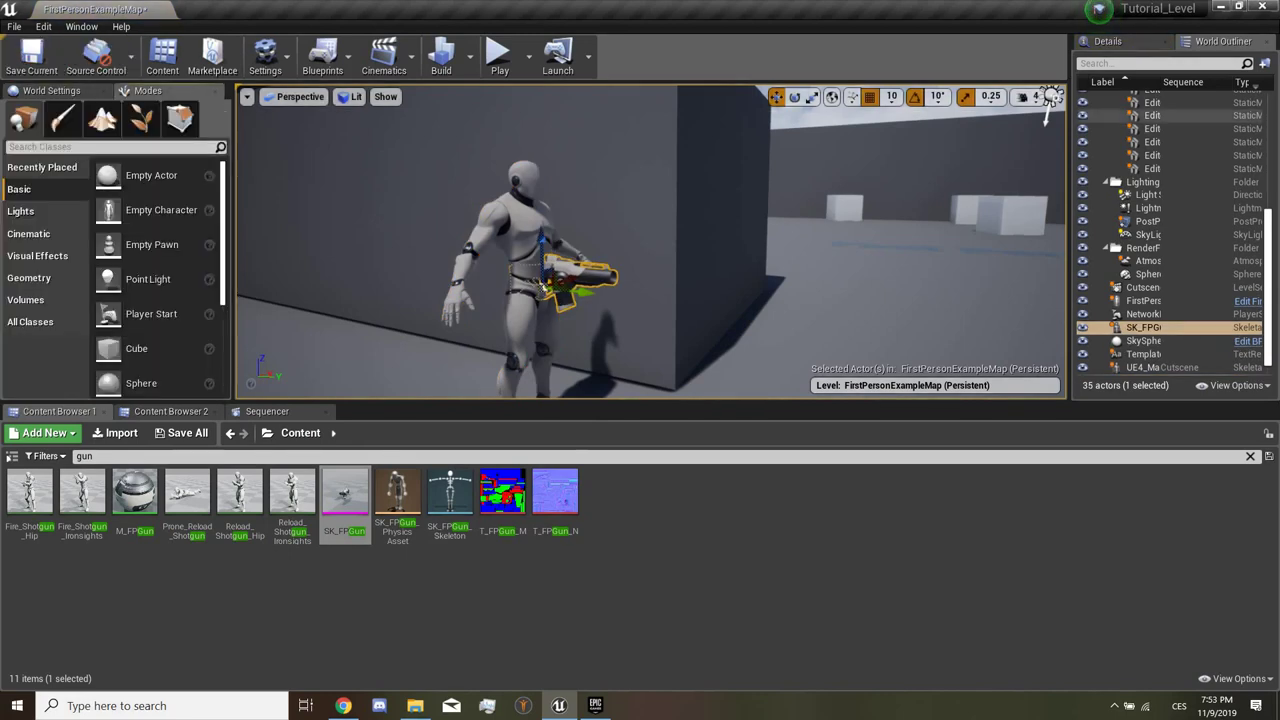
{"action": "left_click", "coordinate": [81, 26]}
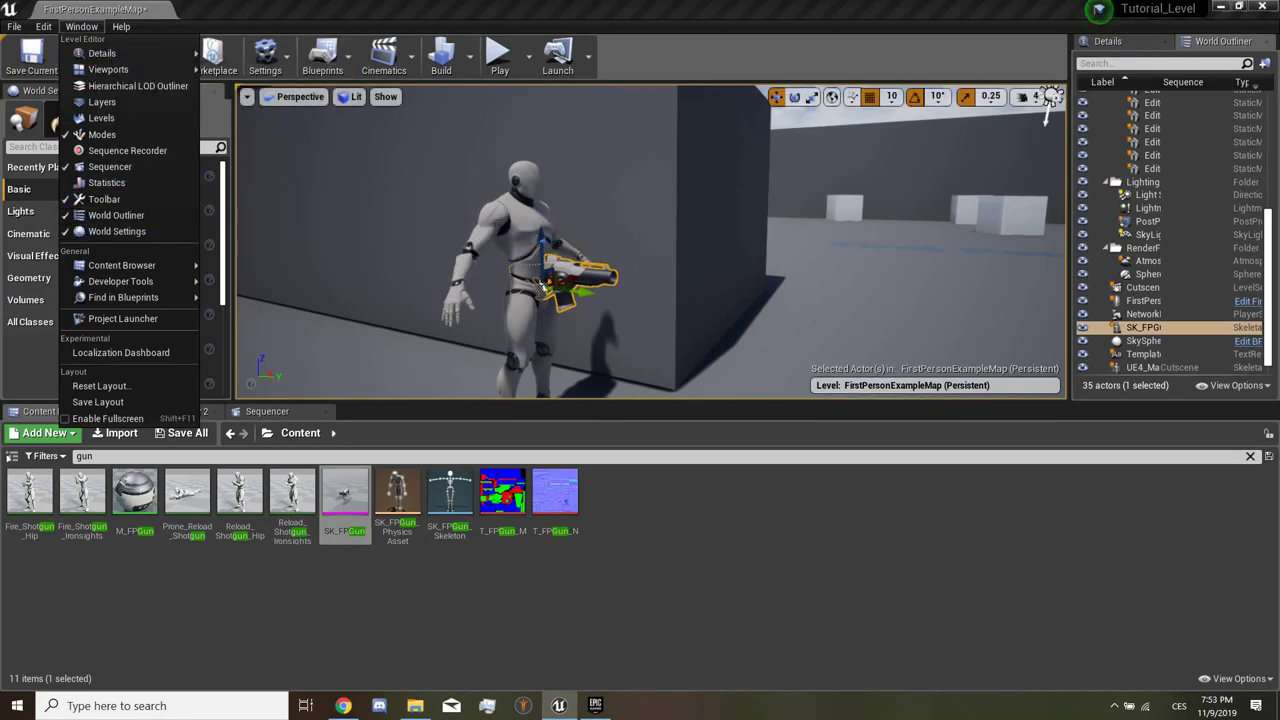
{"action": "key", "text": "Escape"}
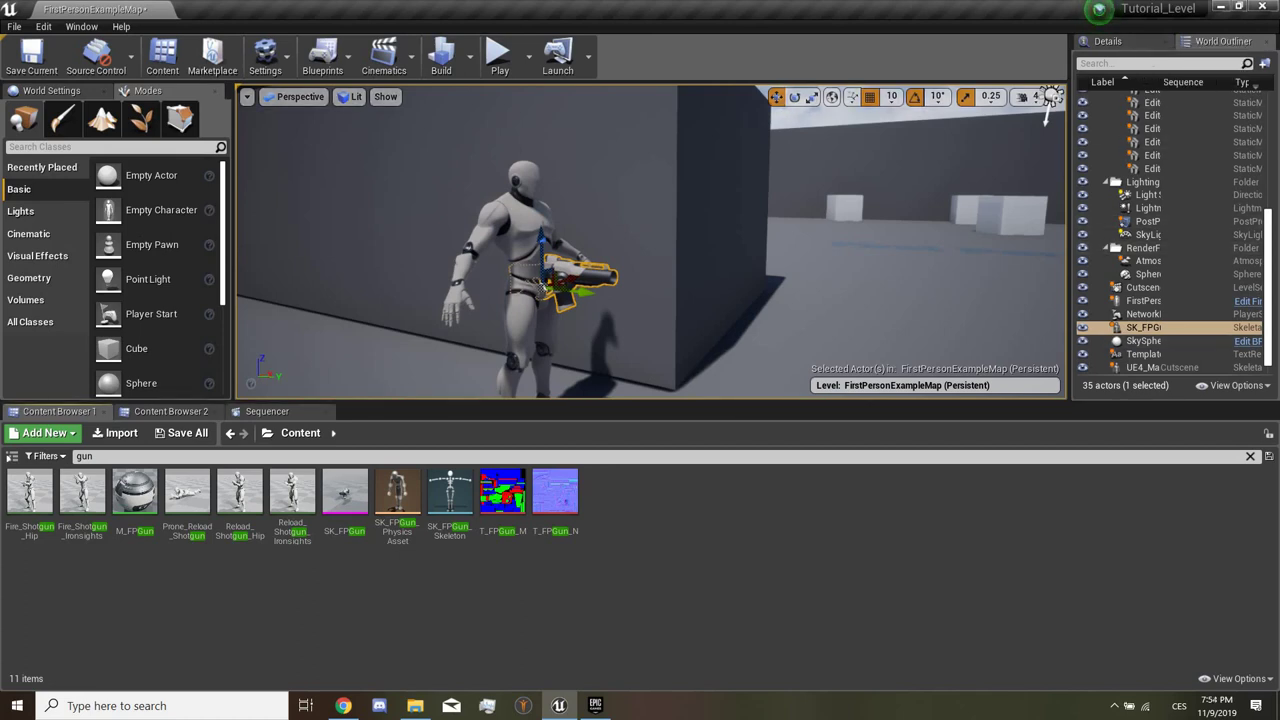
{"action": "left_click", "coordinate": [548, 295]}
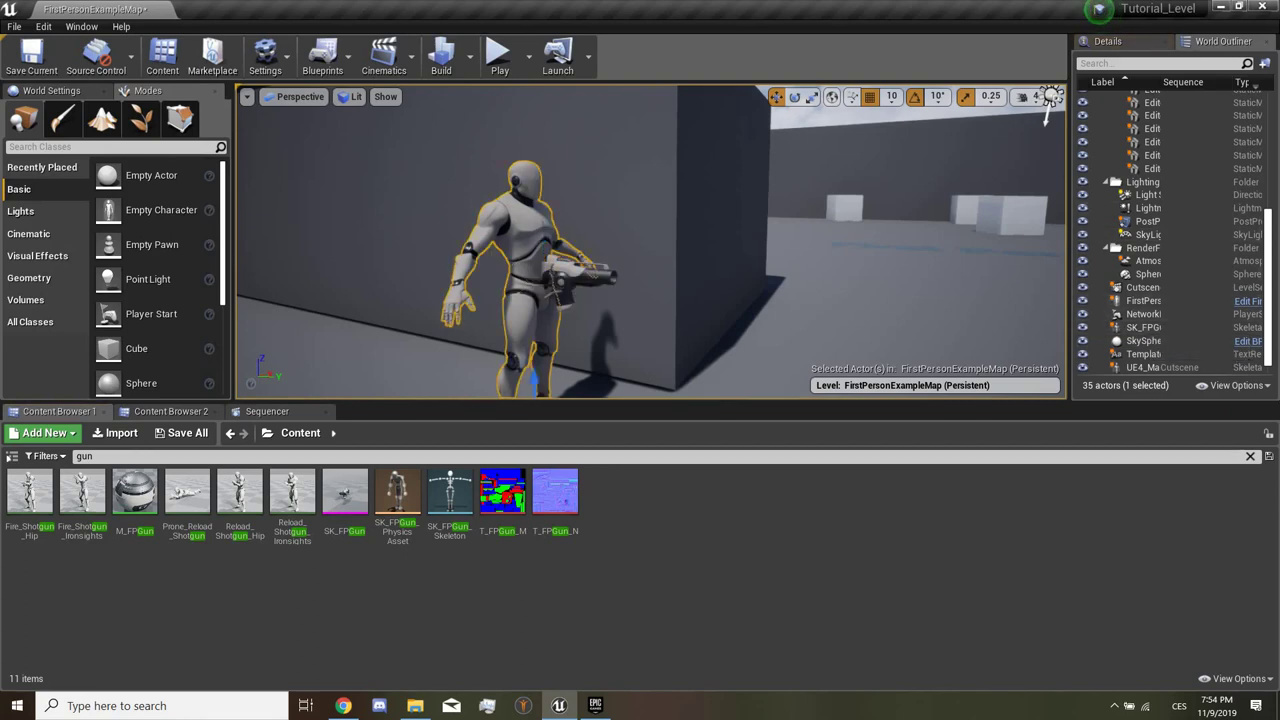
{"action": "left_click", "coordinate": [1143, 327]}
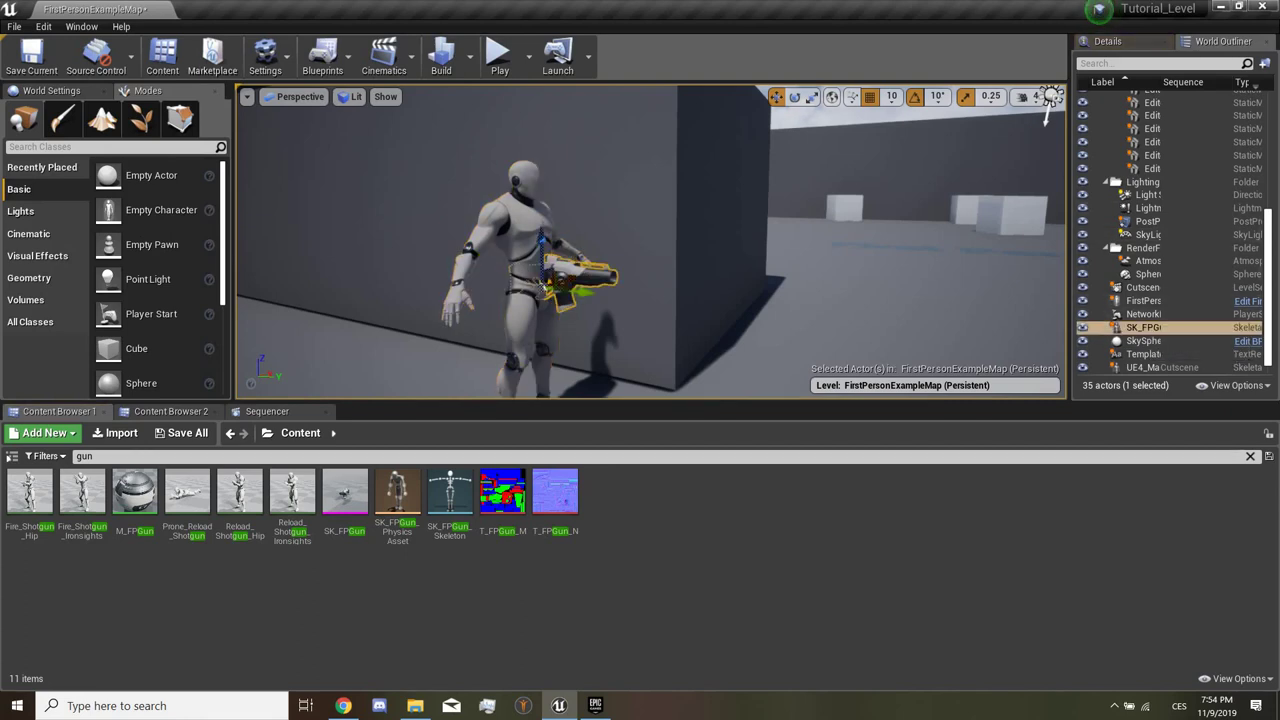
{"action": "left_click_drag", "start_coordinate": [1143, 327], "coordinate": [1158, 214]}
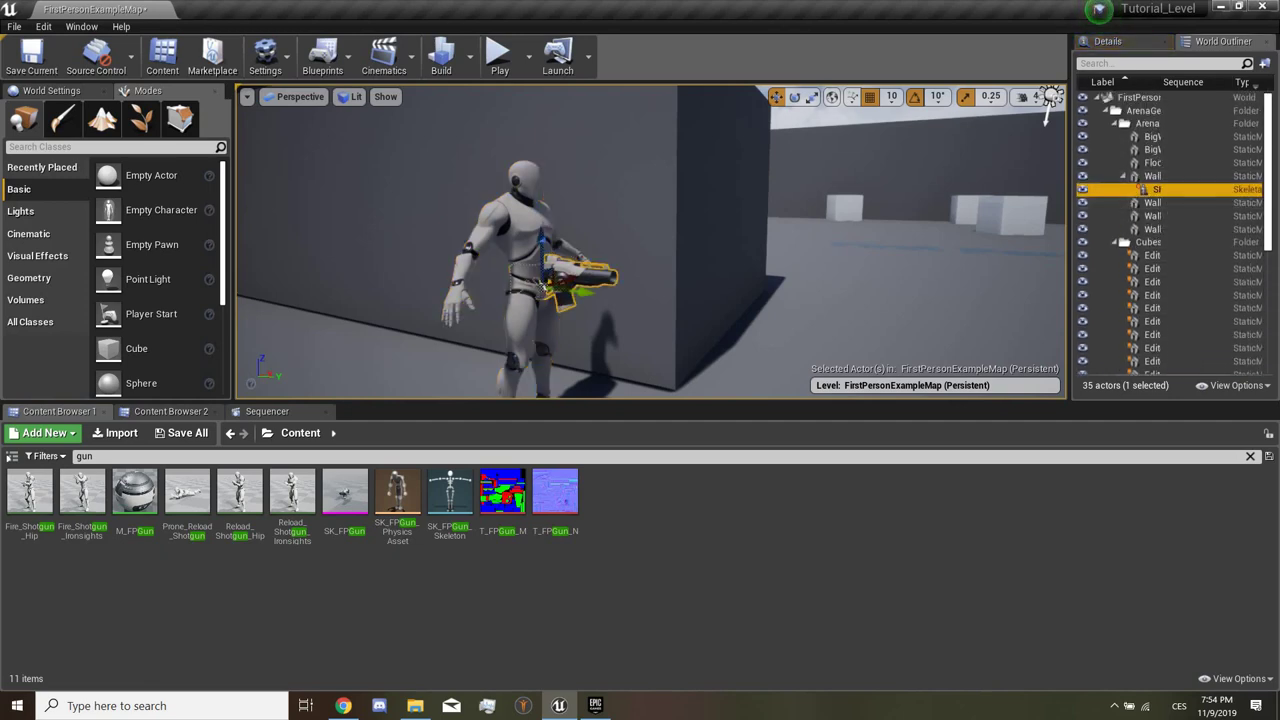
{"action": "key", "text": "ctrl+z"}
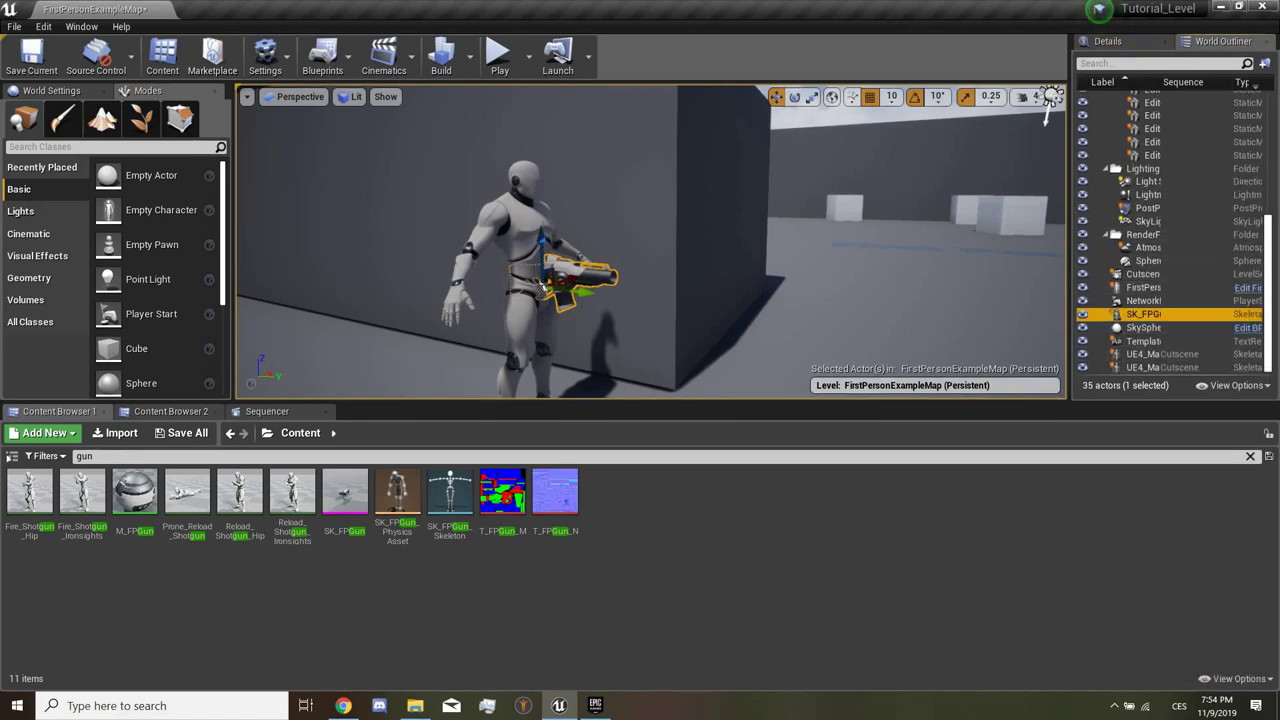
{"action": "key", "text": "Delete"}
{"action": "left_click", "coordinate": [520, 260]}
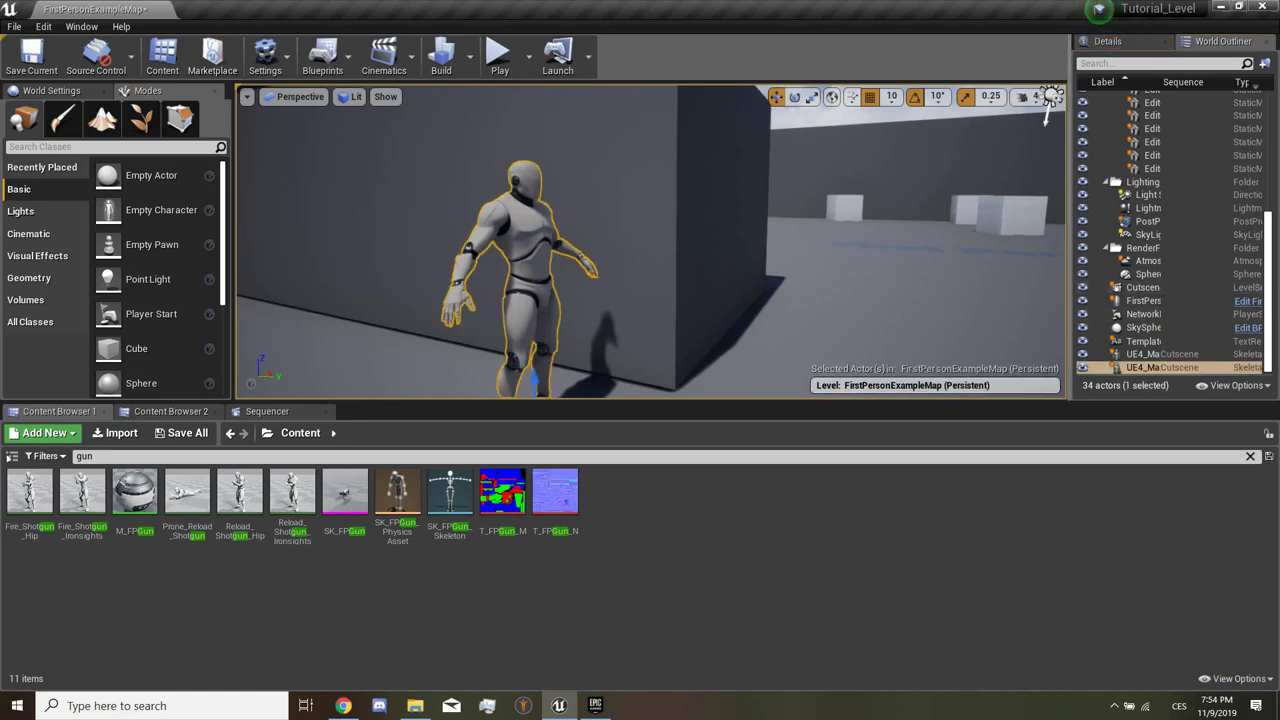
{"action": "mouse_move", "coordinate": [345, 490]}
{"action": "left_mouse_down"}
{"action": "mouse_move", "coordinate": [1160, 395]}
{"action": "mouse_move", "coordinate": [570, 272]}
{"action": "left_mouse_up"}
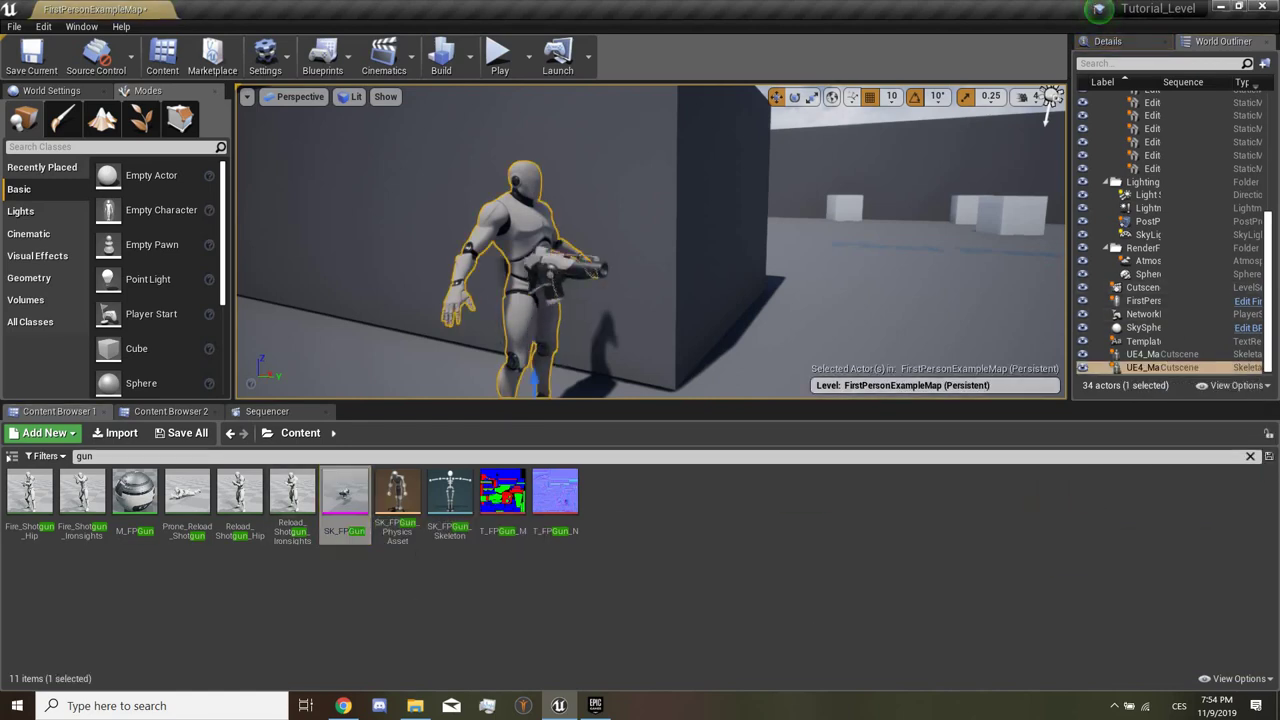
Step: Attach the first SK_FPGun to the first mannequin's hand bone, found by searching 'hand'
{"action": "left_click_drag", "start_coordinate": [1143, 327], "coordinate": [1192, 374]}
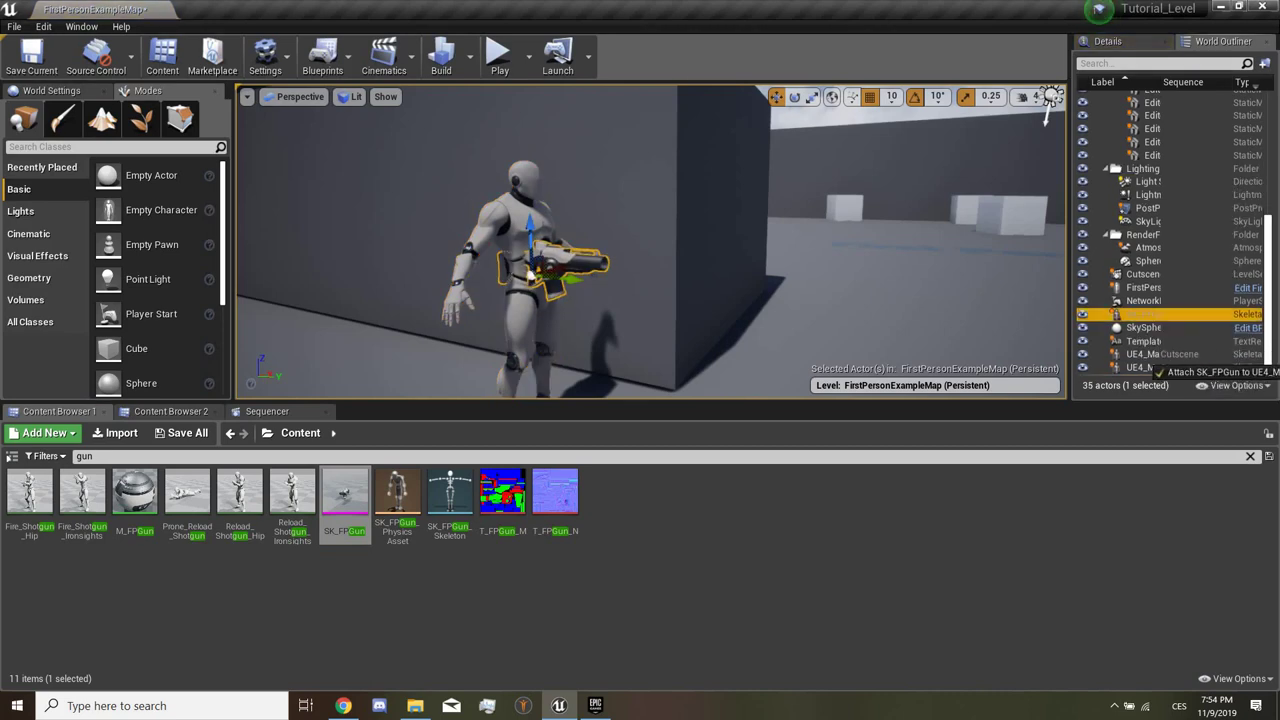
{"action": "left_click_drag", "start_coordinate": [1162, 372], "coordinate": [1162, 370]}
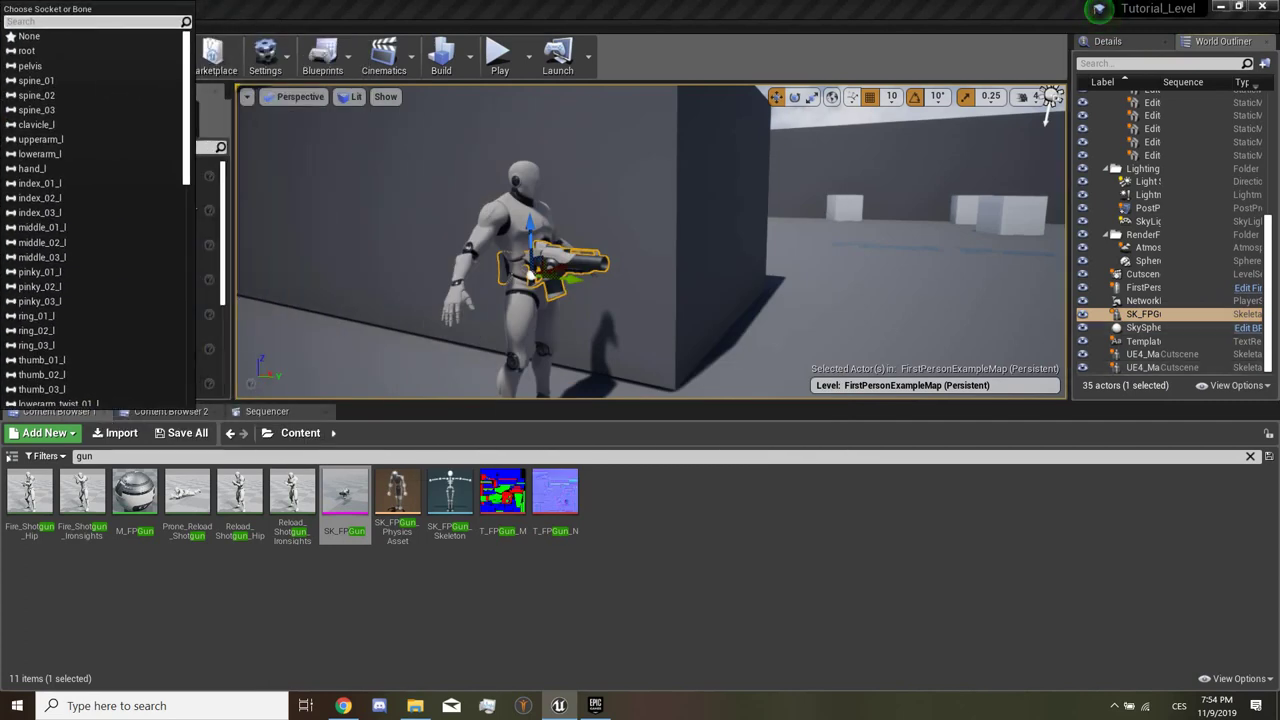
{"action": "type", "text": "righ"}
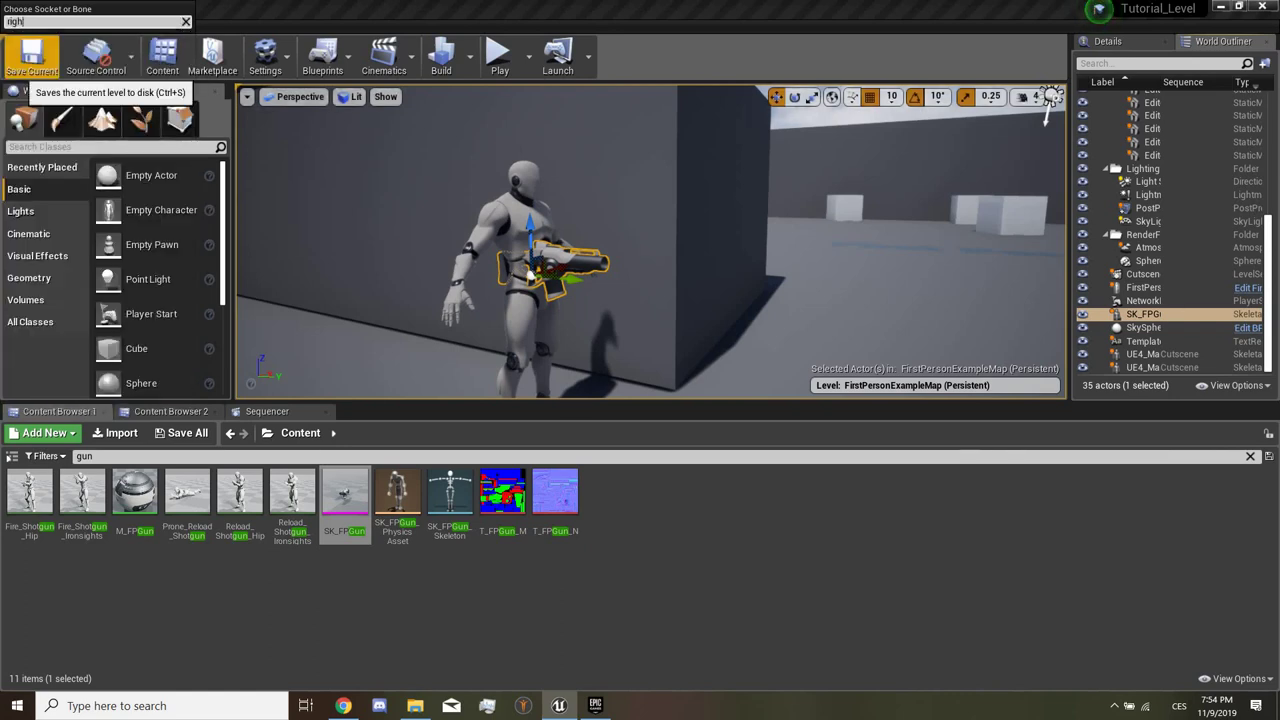
{"action": "key", "text": "BackSpace"}
{"action": "key", "text": "BackSpace"}
{"action": "key", "text": "BackSpace"}
{"action": "type", "text": "hand"}
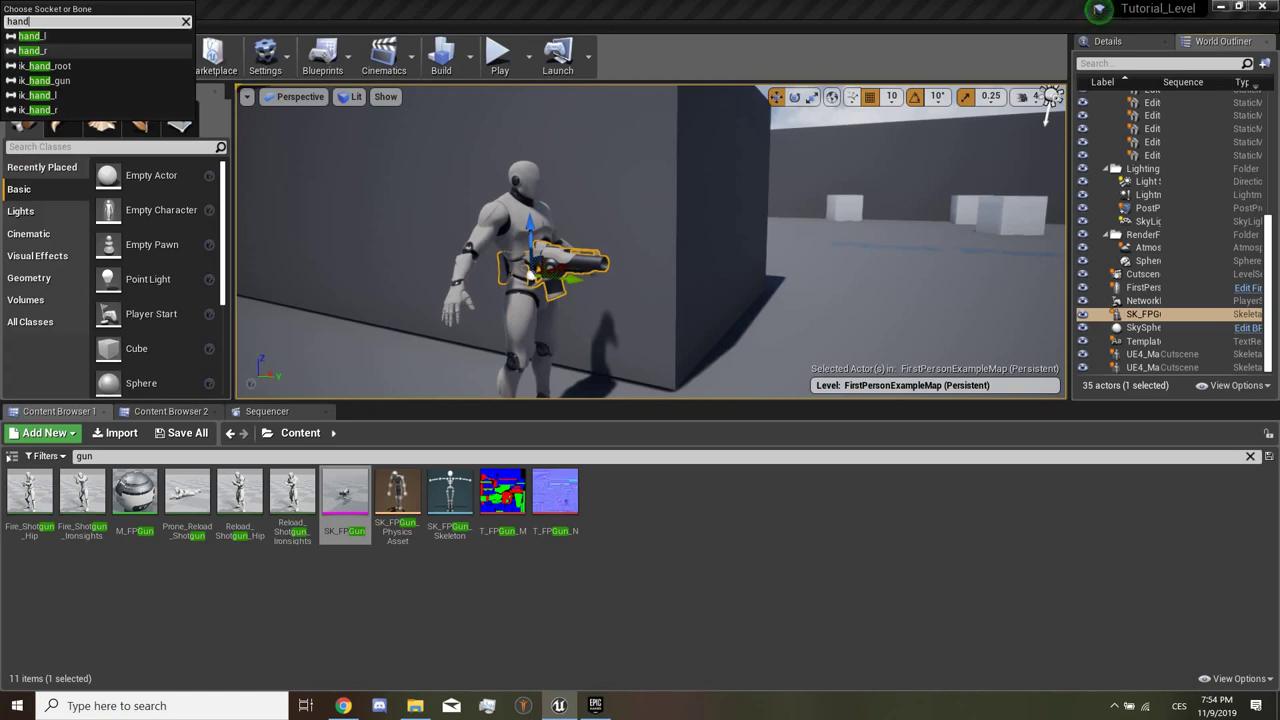
{"action": "left_click", "coordinate": [33, 50]}
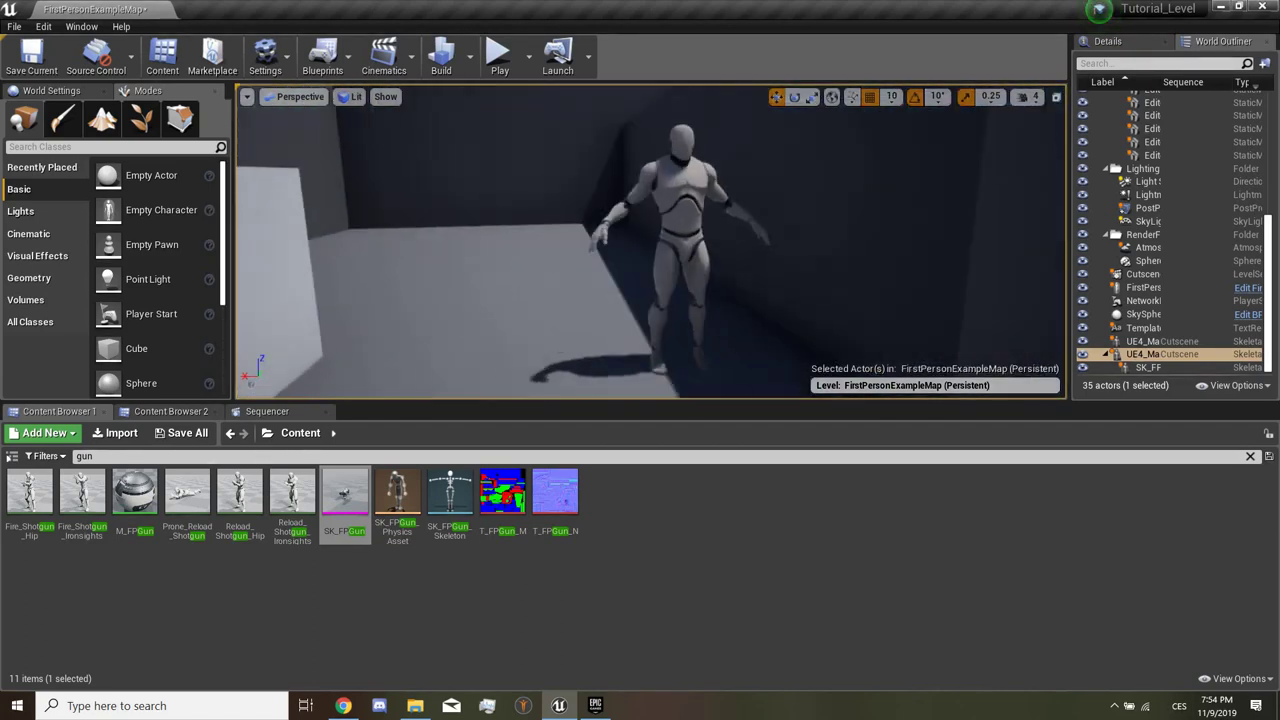
Step: Place a second SK_FPGun and attach it to the second mannequin's hand_r bone
{"action": "left_click_drag", "start_coordinate": [345, 492], "coordinate": [686, 229]}
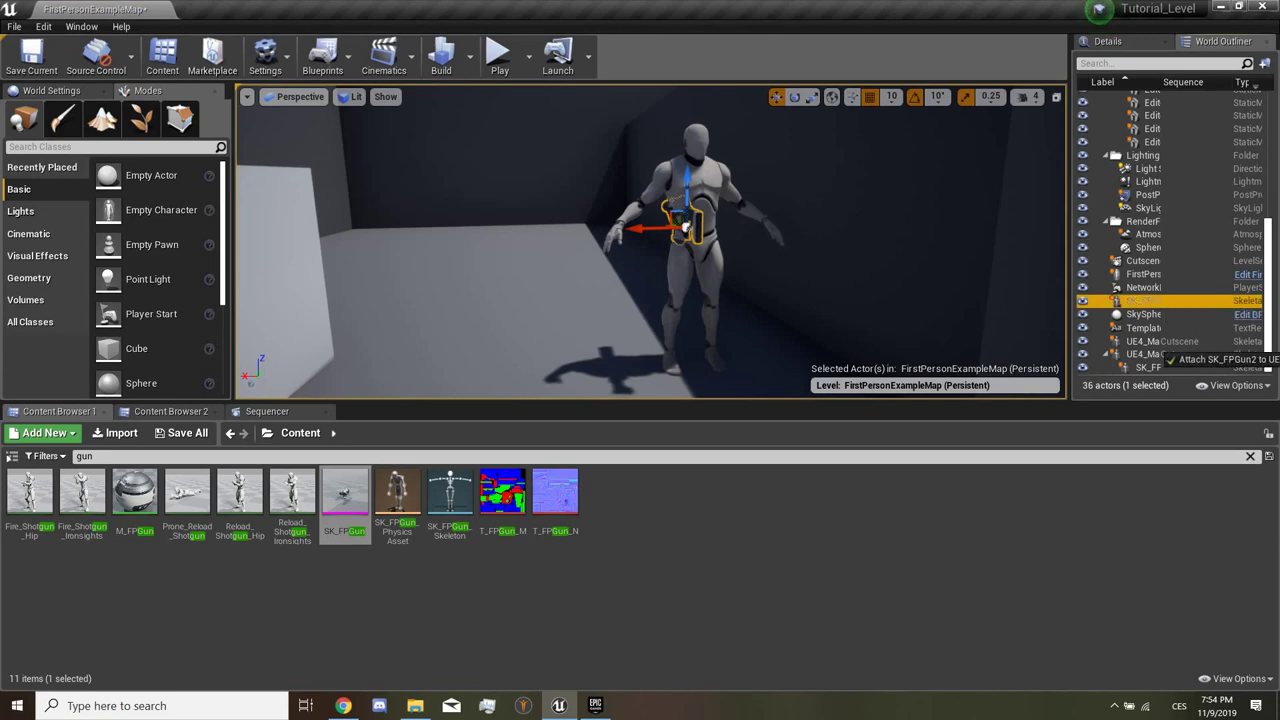
{"action": "left_click_drag", "start_coordinate": [1166, 356], "coordinate": [1166, 354]}
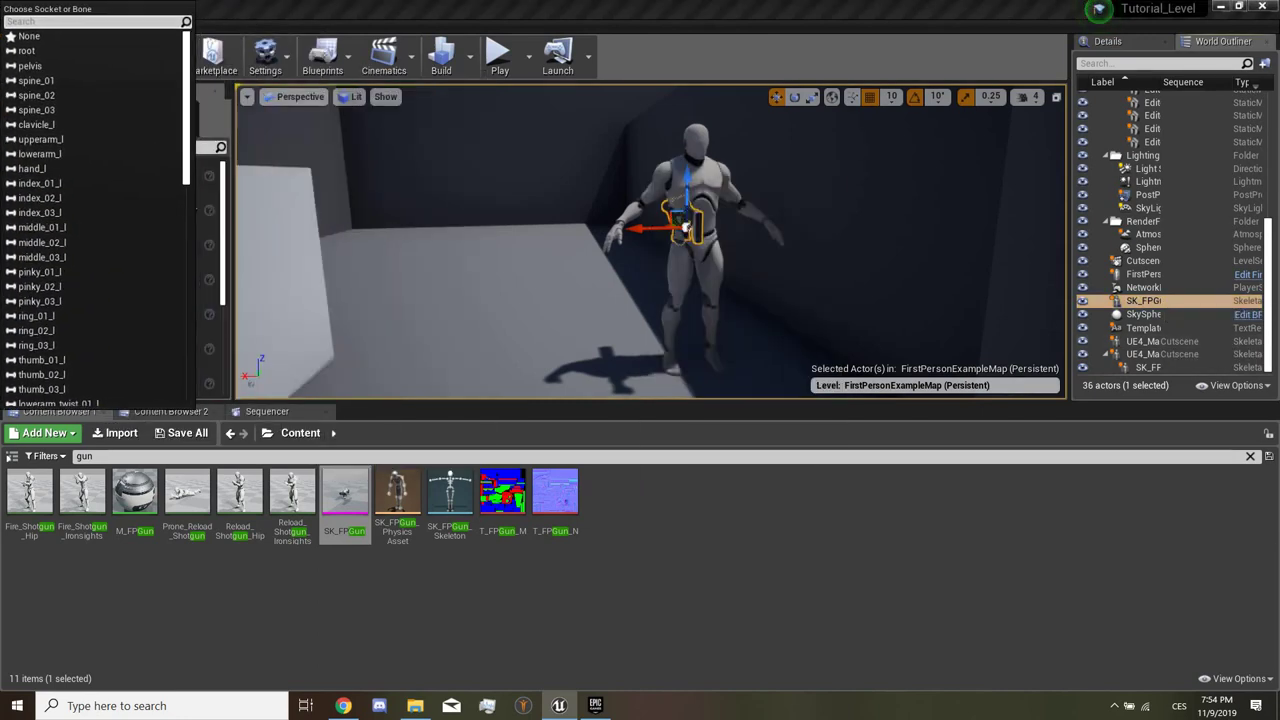
{"action": "type", "text": "hand"}
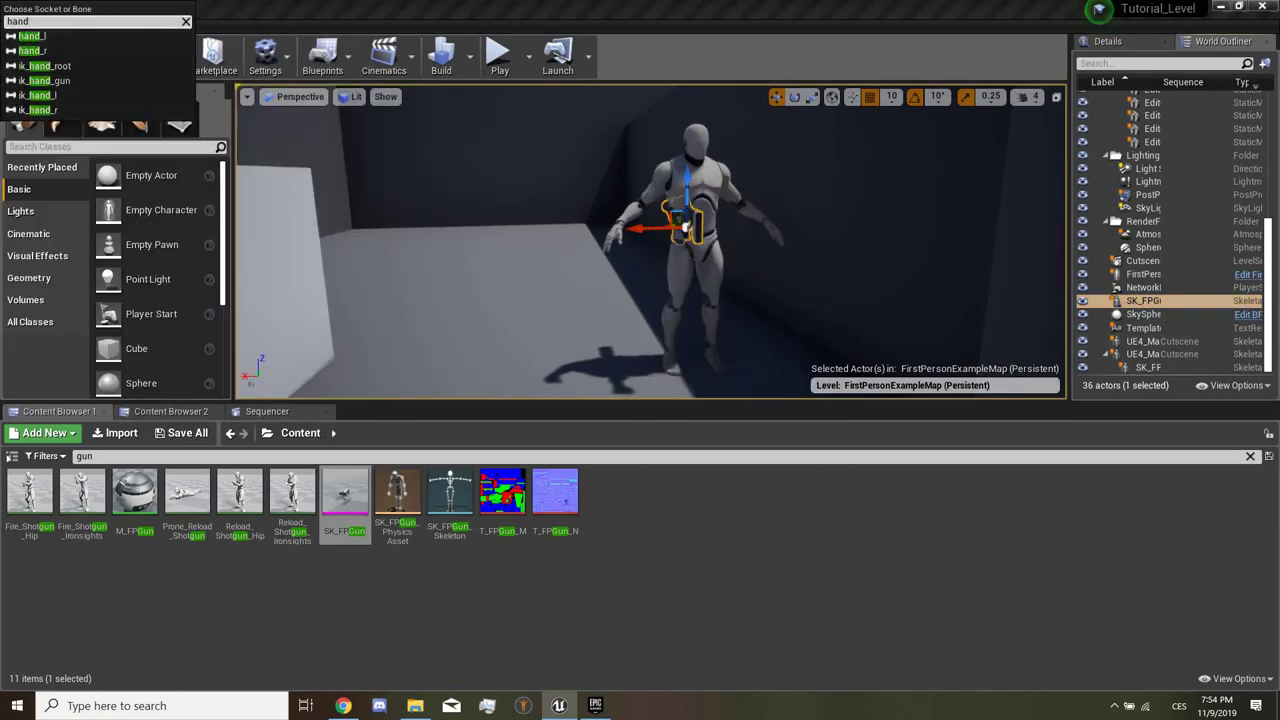
{"action": "left_click", "coordinate": [40, 51]}
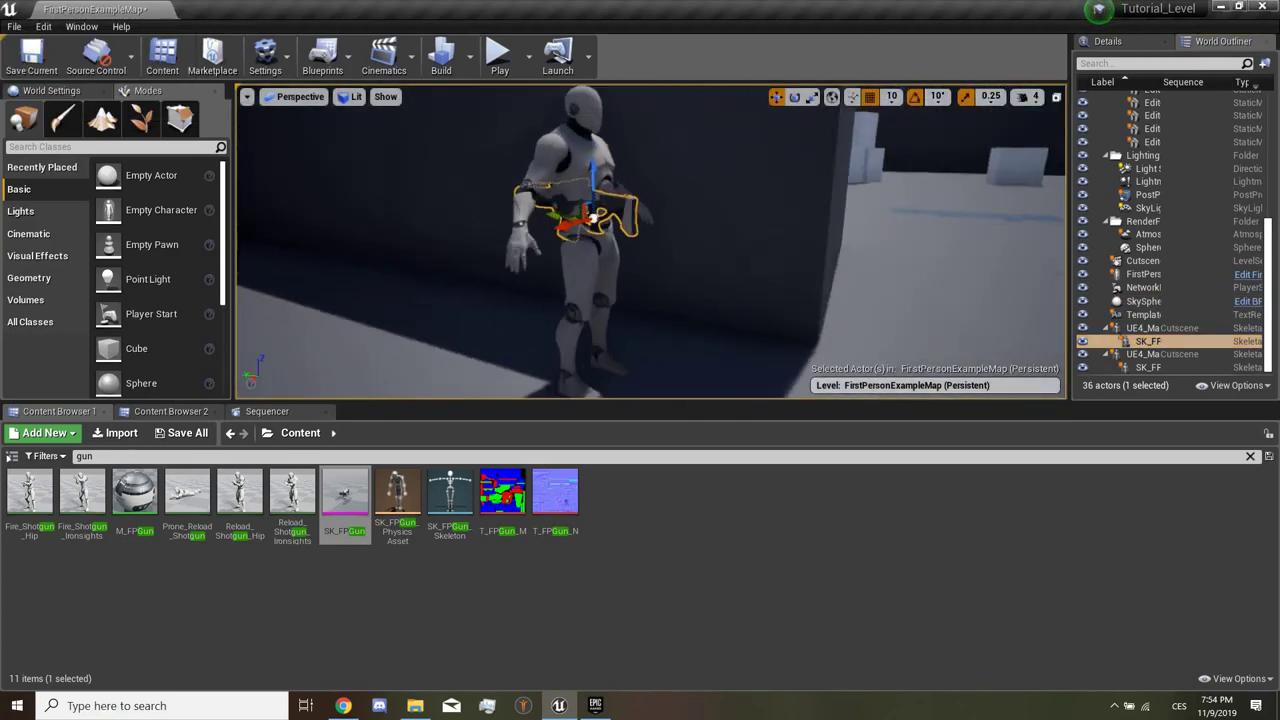
Step: Rotate the gun about 190 degrees, scale it up, and move it barrel-down into the hand
{"action": "left_click_drag", "start_coordinate": [640, 402], "coordinate": [640, 540]}
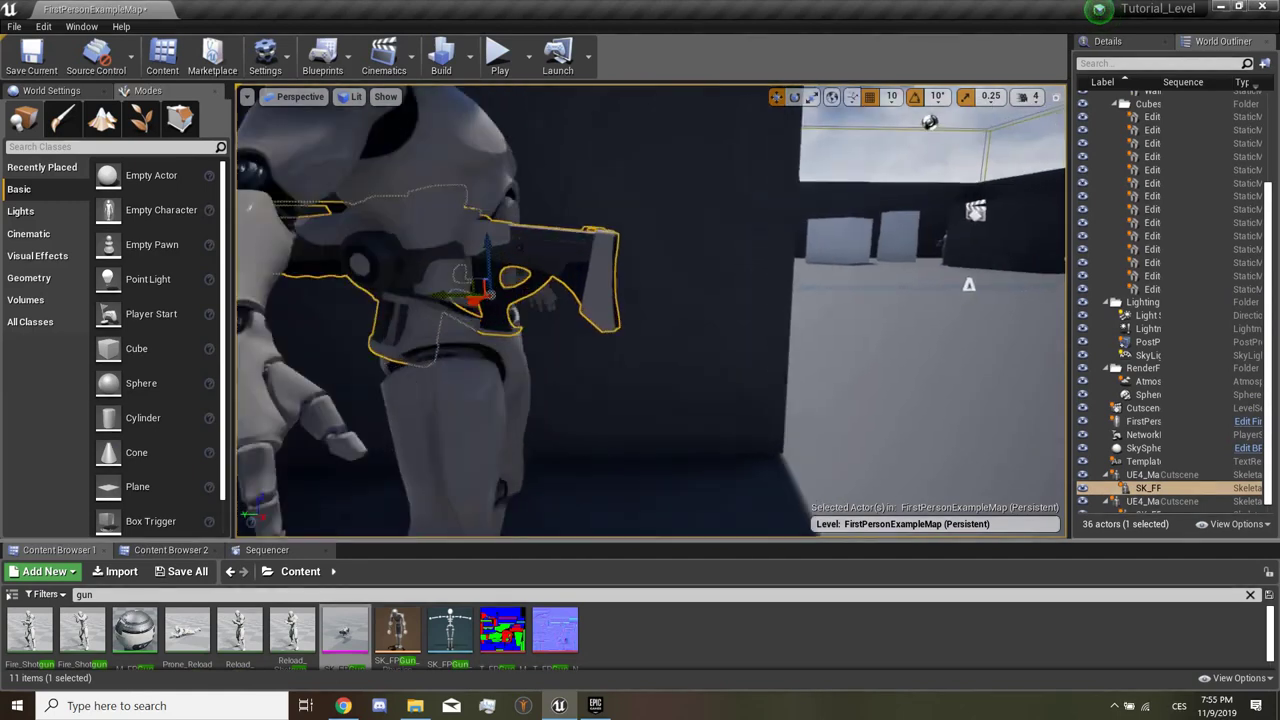
{"action": "right_click_drag", "start_coordinate": [650, 310], "coordinate": [700, 300]}
{"action": "left_click_drag", "start_coordinate": [645, 275], "coordinate": [690, 330]}
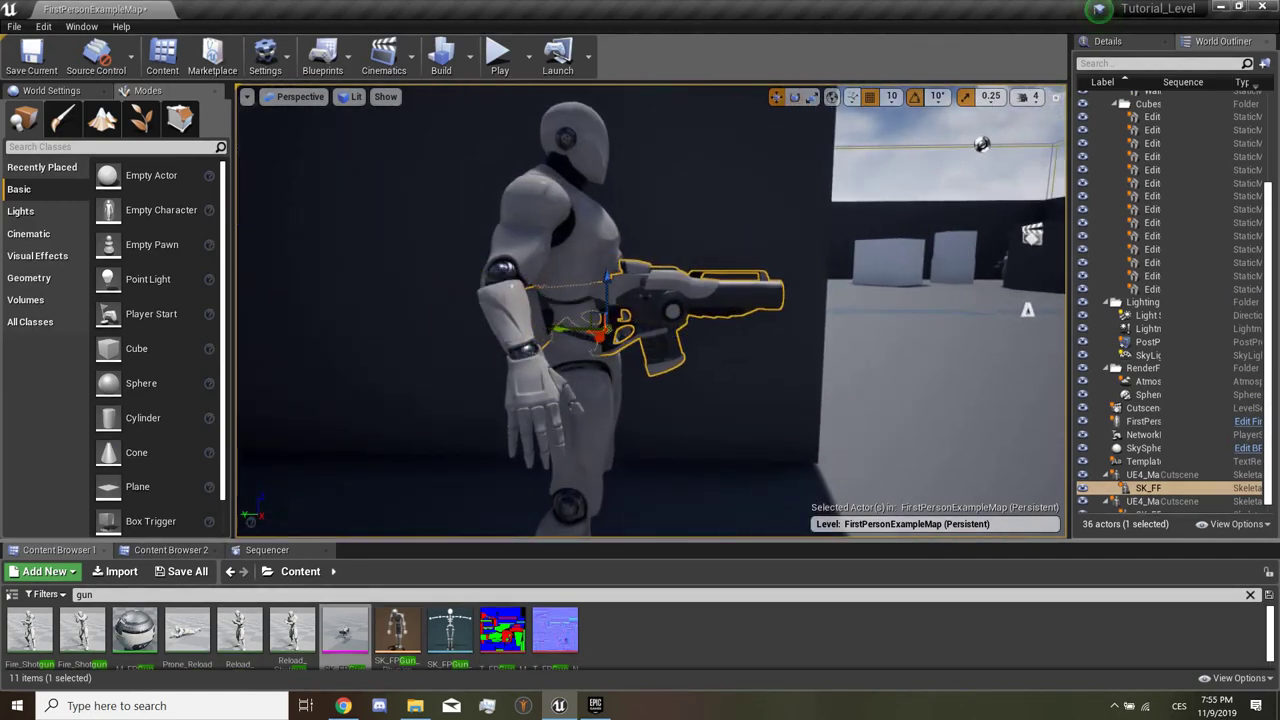
{"action": "left_click_drag", "start_coordinate": [597, 340], "coordinate": [550, 395]}
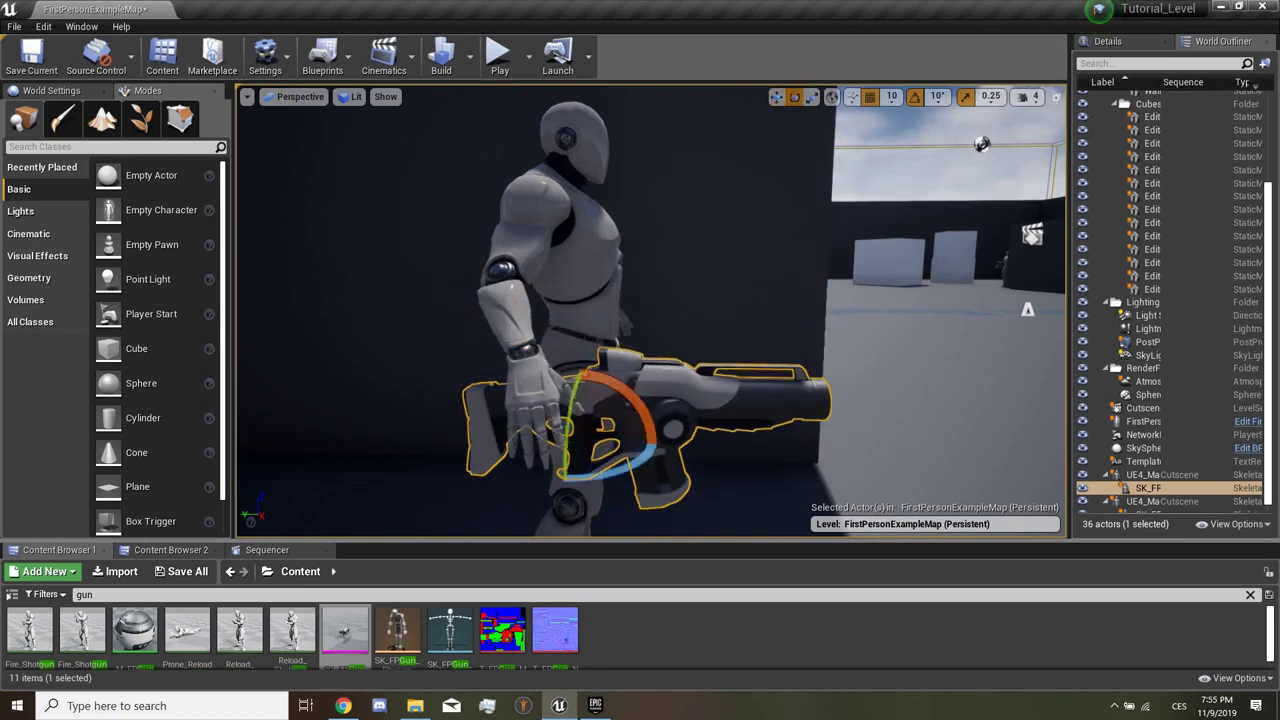
{"action": "left_click_drag", "start_coordinate": [630, 385], "coordinate": [600, 440]}
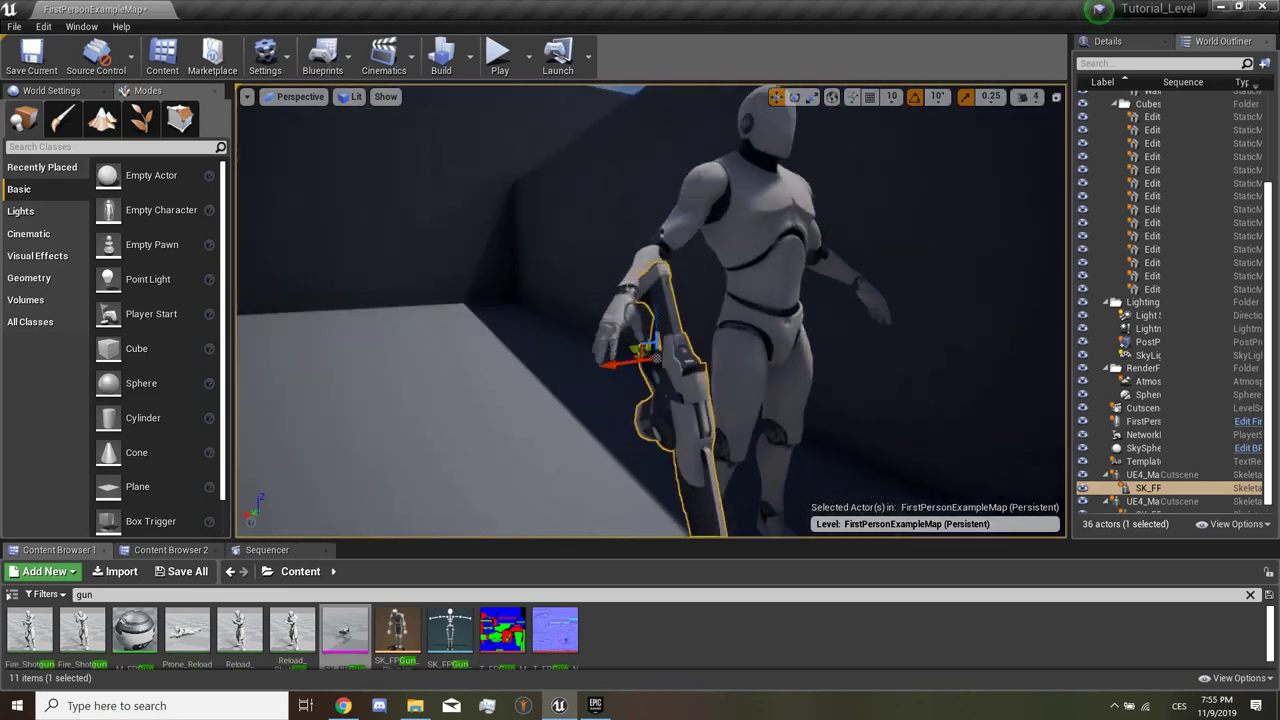
{"action": "left_click_drag", "start_coordinate": [600, 391], "coordinate": [532, 398]}
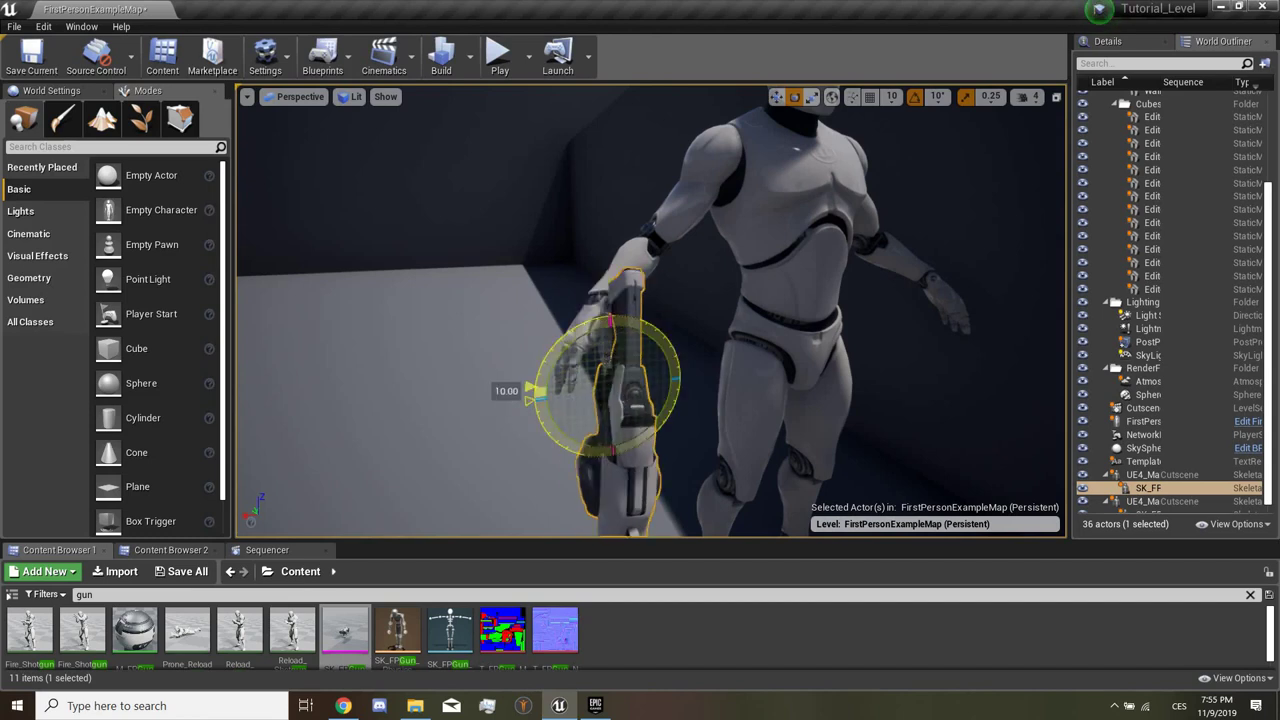
{"action": "left_click_drag", "start_coordinate": [532, 393], "coordinate": [531, 380]}
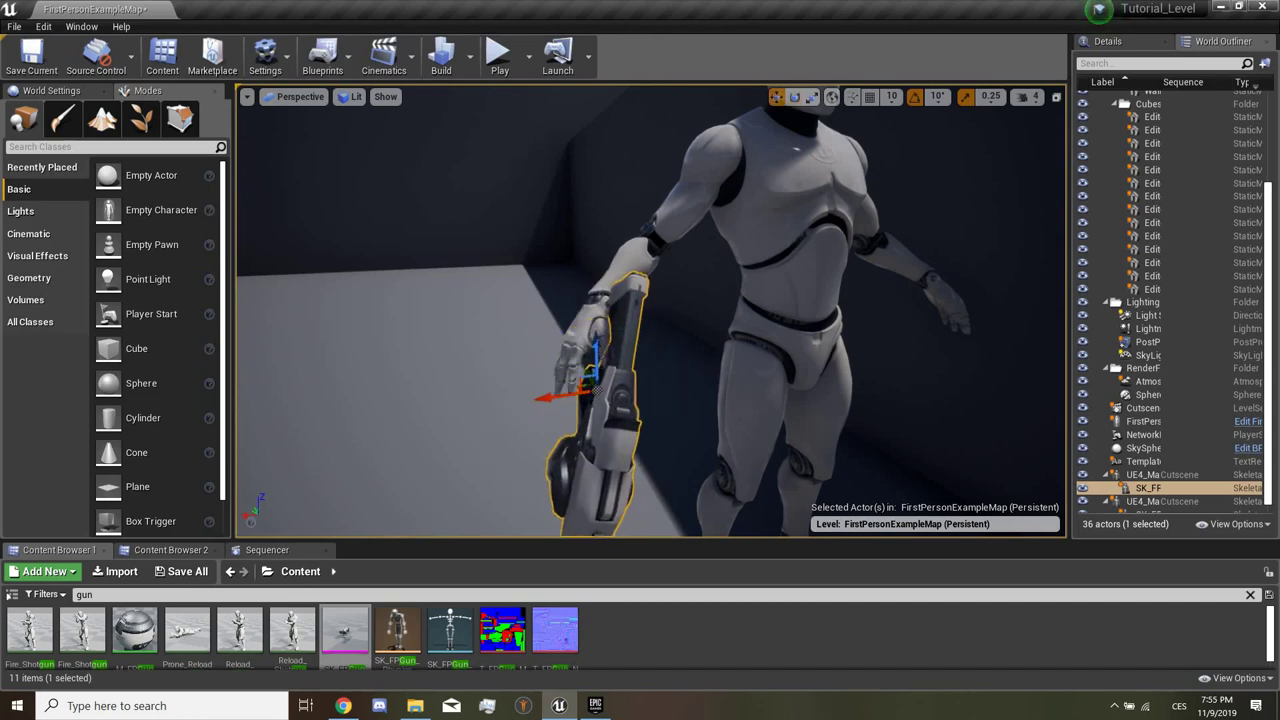
Step: Inspect the grip up close and rotate the gun a further 10 degrees in the hand
{"action": "left_click_drag", "start_coordinate": [800, 300], "coordinate": [760, 420]}
{"action": "left_click", "coordinate": [1160, 474]}
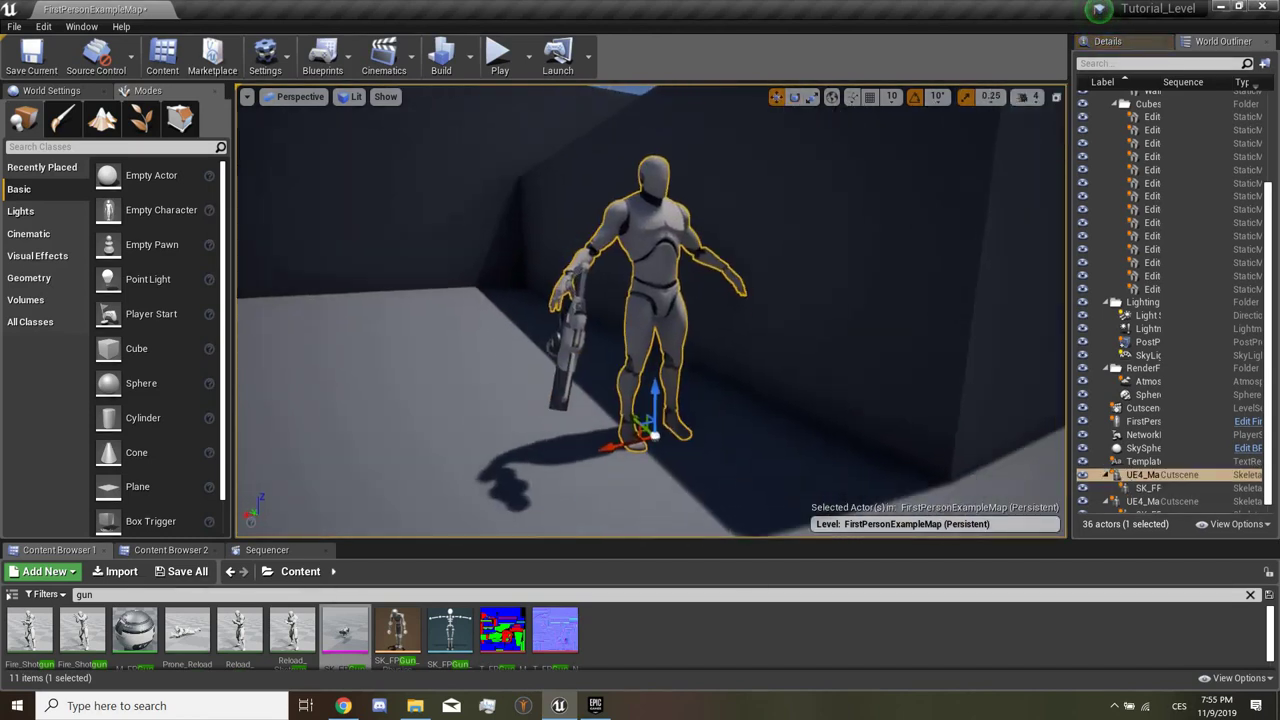
{"action": "left_click_drag", "start_coordinate": [650, 300], "coordinate": [700, 380]}
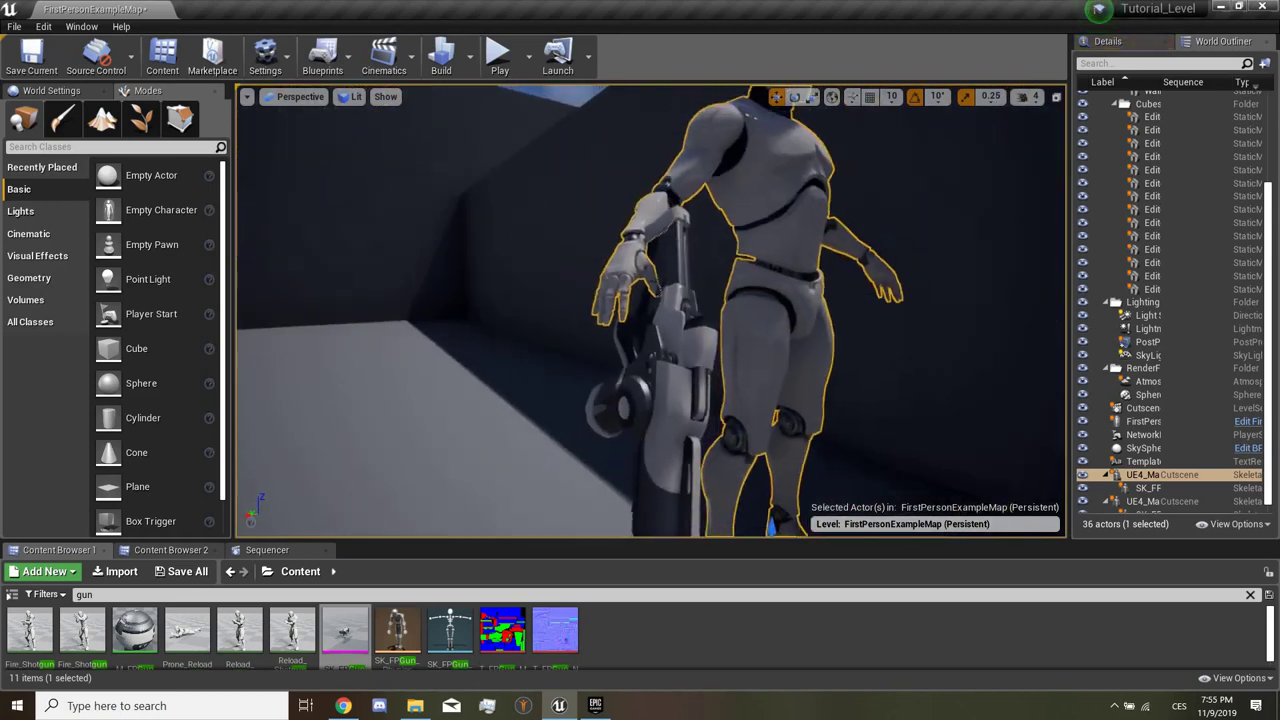
{"action": "left_click_drag", "start_coordinate": [650, 300], "coordinate": [640, 340]}
{"action": "left_click", "coordinate": [1148, 487]}
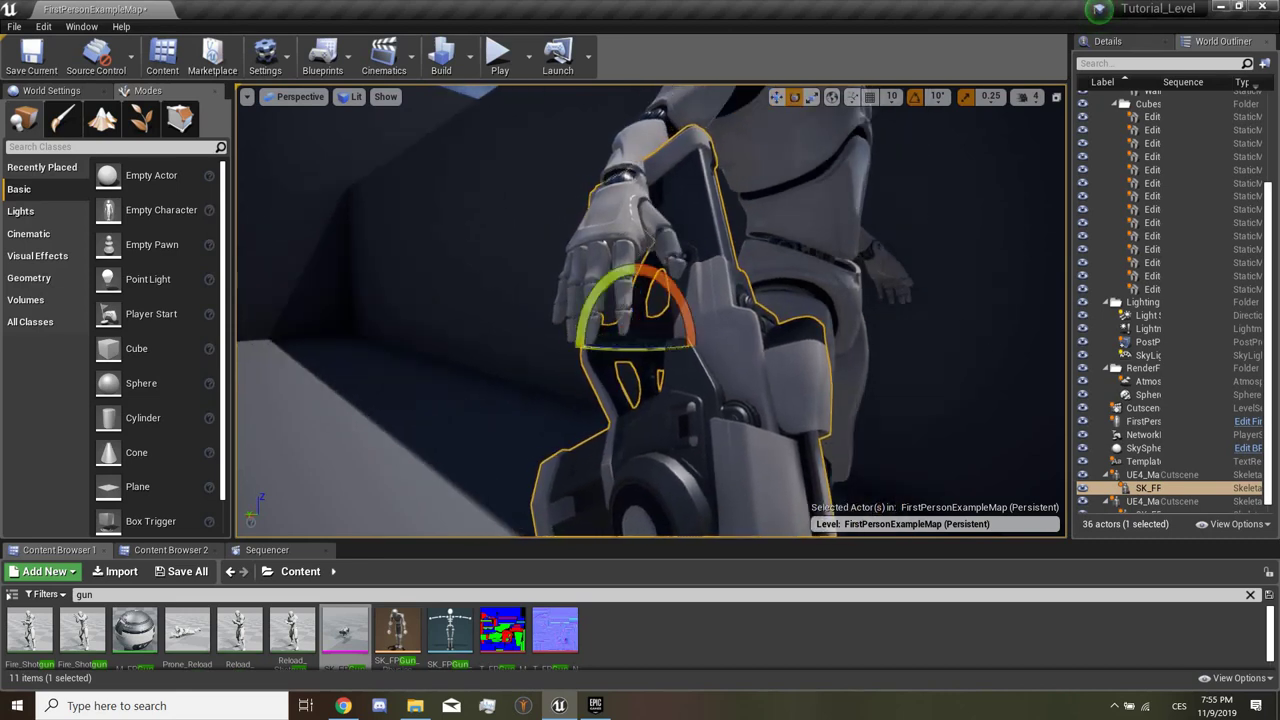
{"action": "mouse_move", "coordinate": [600, 281]}
{"action": "left_mouse_down"}
{"action": "mouse_move", "coordinate": [600, 334]}
{"action": "mouse_move", "coordinate": [618, 308]}
{"action": "left_mouse_up"}
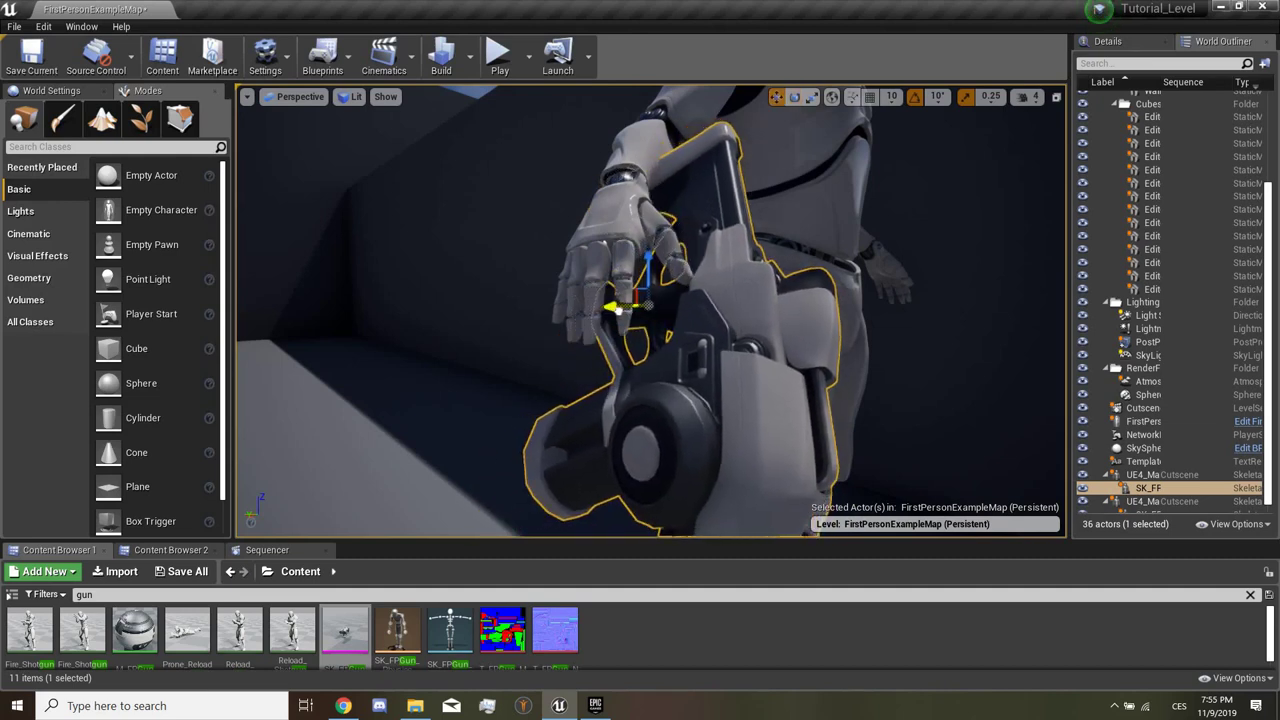
Step: Orbit around the hand to check the gun's fit, then frame the mannequin
{"action": "mouse_move", "coordinate": [620, 310]}
{"action": "right_mouse_down"}
{"action": "mouse_move", "coordinate": [700, 300]}
{"action": "mouse_move", "coordinate": [600, 310]}
{"action": "mouse_move", "coordinate": [650, 310]}
{"action": "right_mouse_up"}
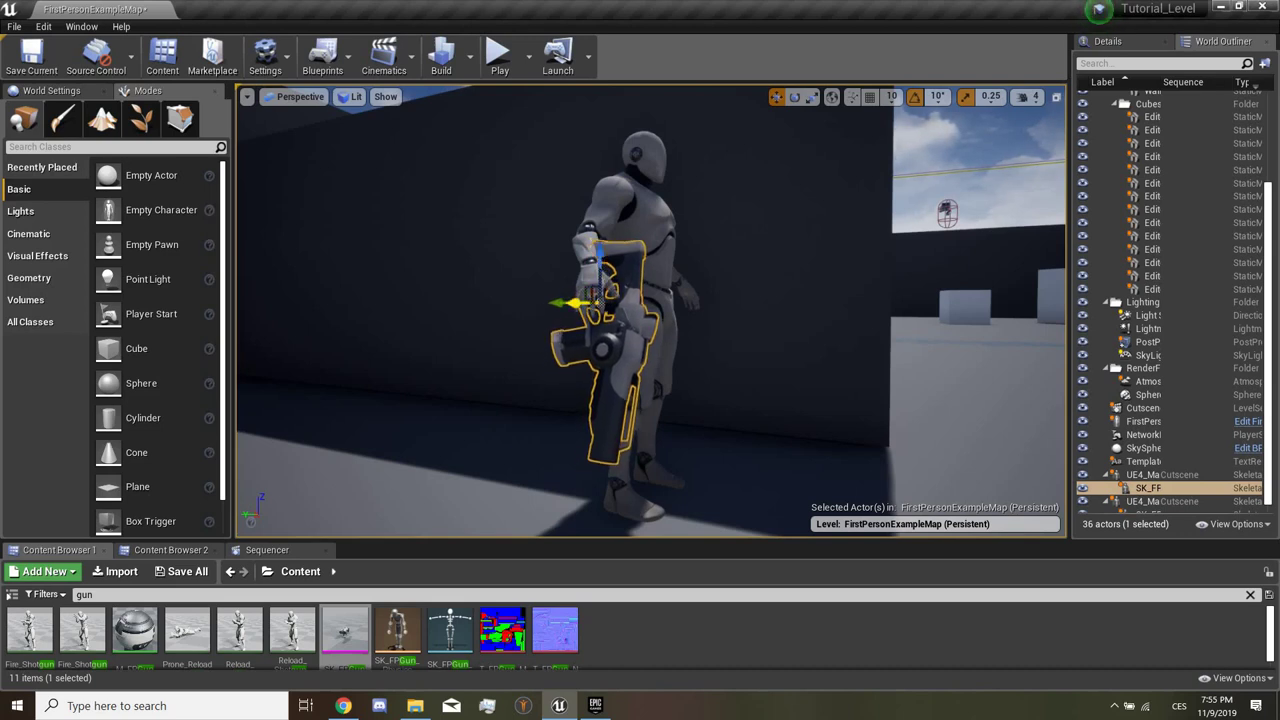
{"action": "left_click", "coordinate": [597, 300]}
{"action": "scroll", "coordinate": [597, 300], "scroll_direction": "up", "scroll_amount": 5}
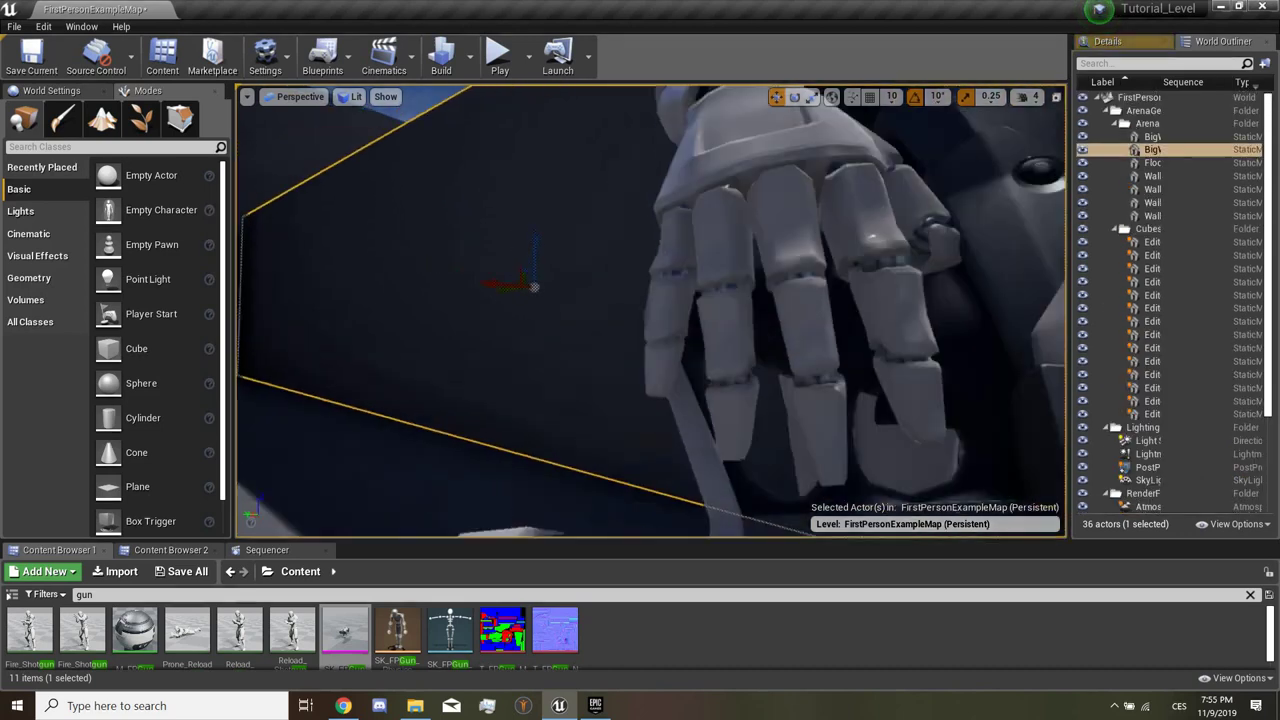
{"action": "right_click_drag", "start_coordinate": [597, 300], "coordinate": [560, 270]}
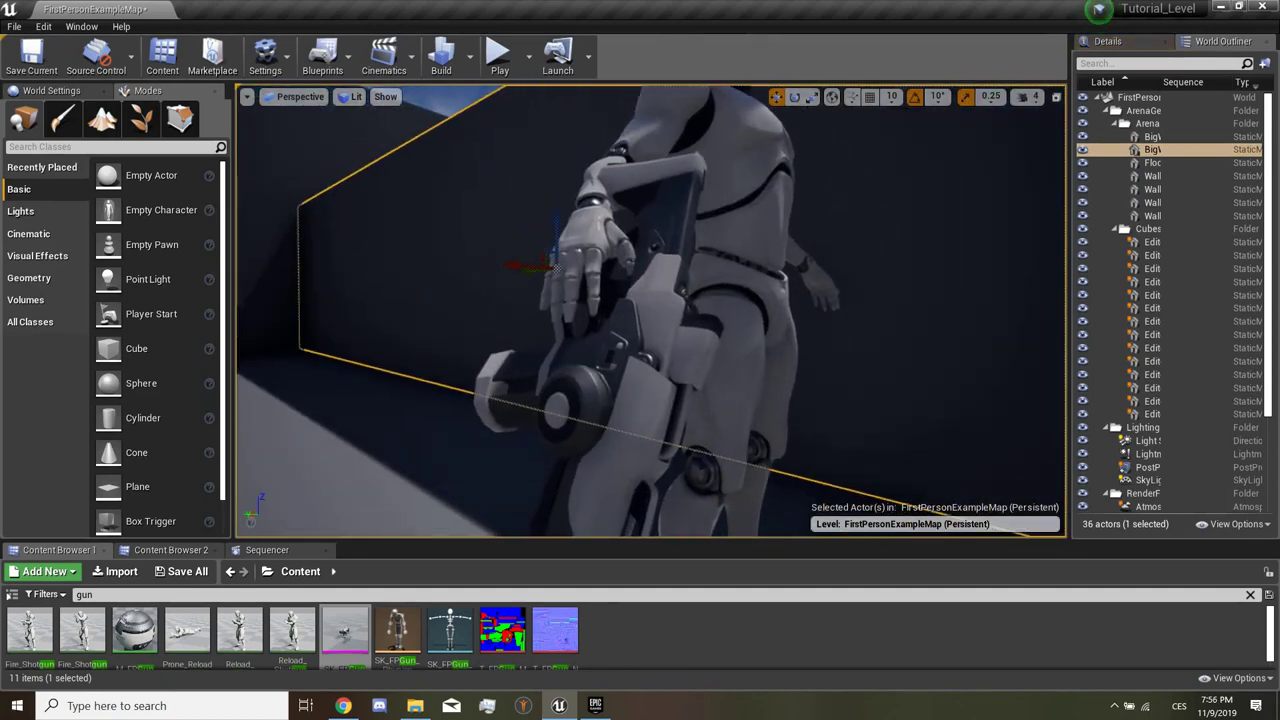
{"action": "left_click", "coordinate": [700, 250]}
{"action": "key", "text": "f"}
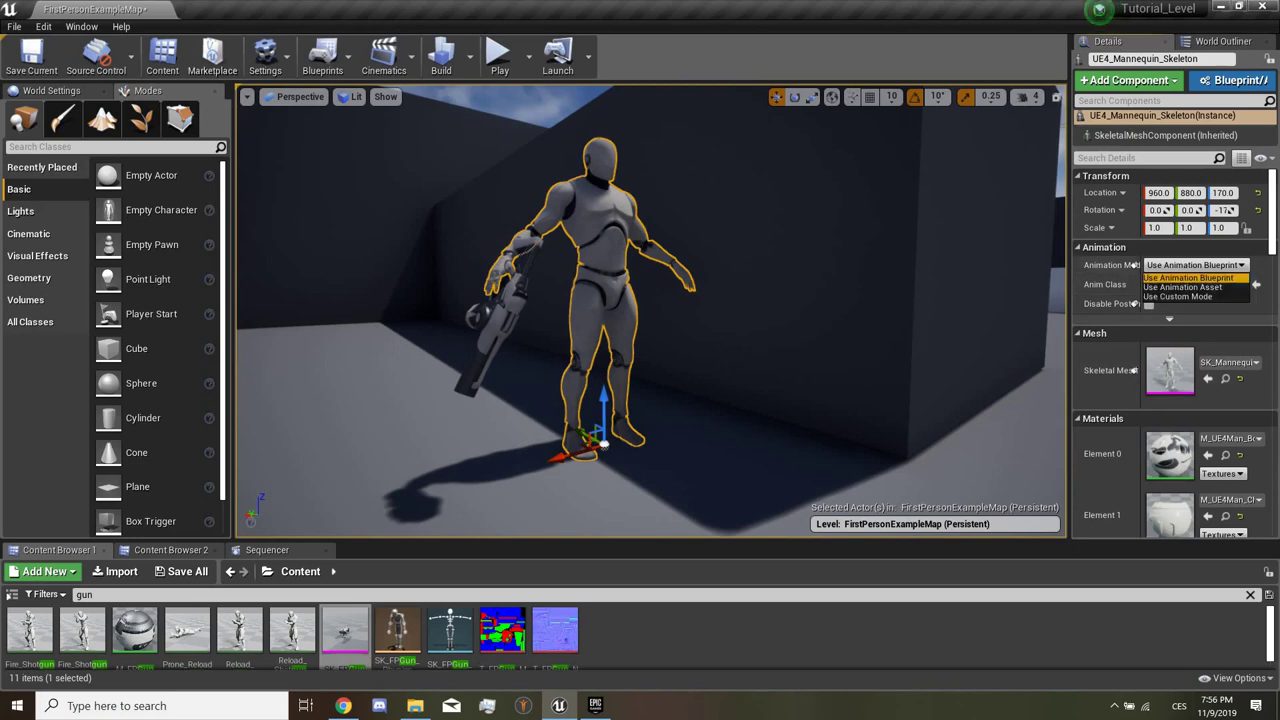
Step: Set the first mannequin to Use Animation Asset playing Aim_Space_Hip
{"action": "left_click", "coordinate": [1182, 287]}
{"action": "left_click", "coordinate": [1231, 295]}
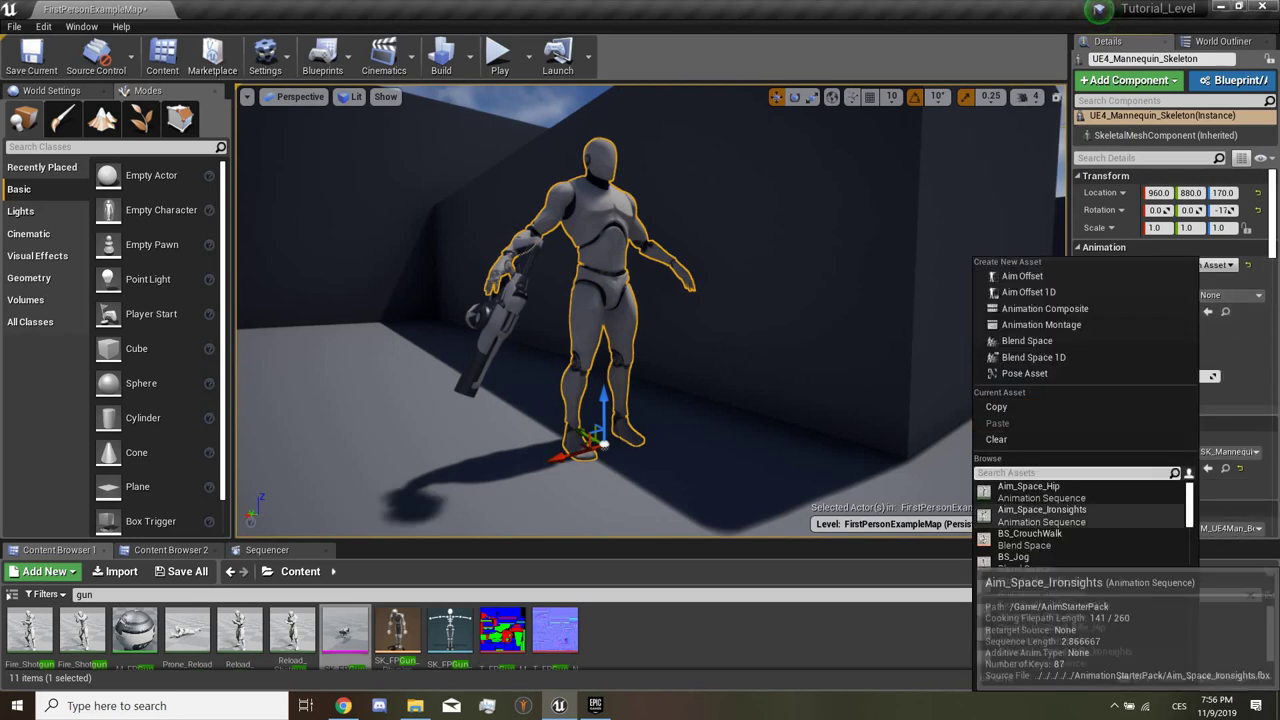
{"action": "left_click", "coordinate": [1030, 491]}
{"action": "scroll", "coordinate": [651, 311], "scroll_direction": "up", "scroll_amount": 10}
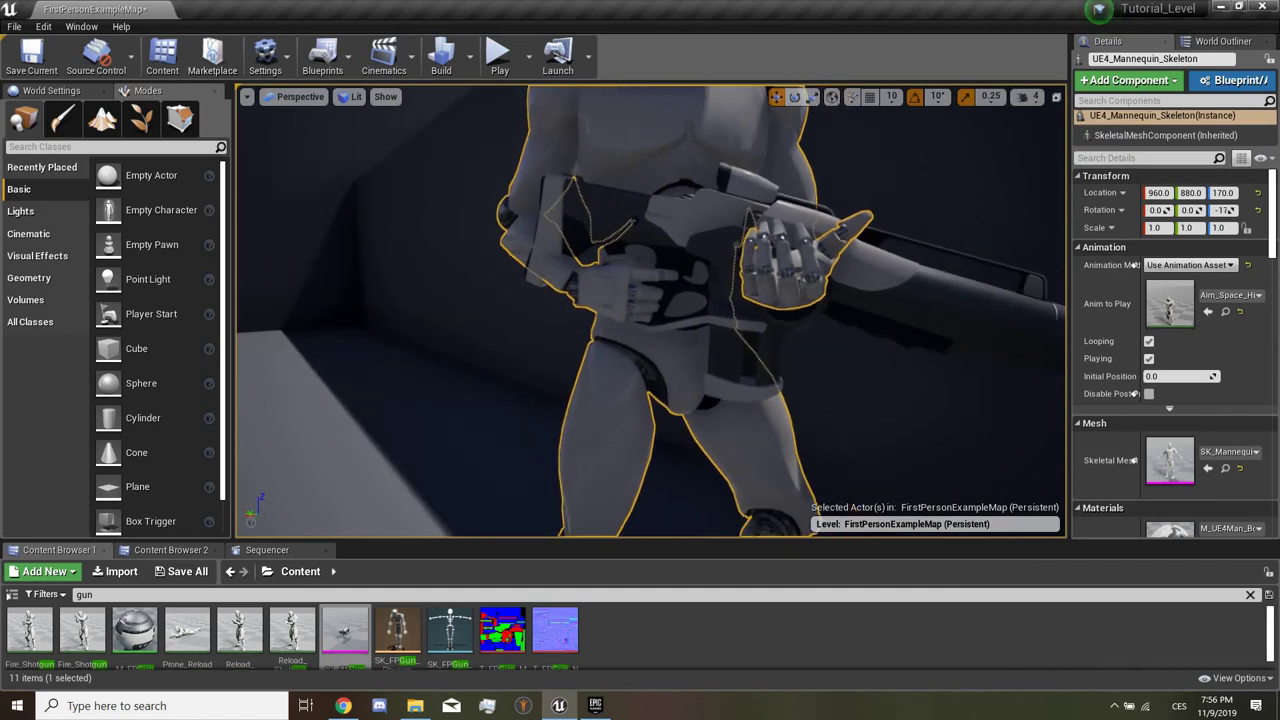
Step: Rotate SK_FPGun2 about 20 degrees and slide it sideways into the mannequin's hands
{"action": "left_click", "coordinate": [690, 212]}
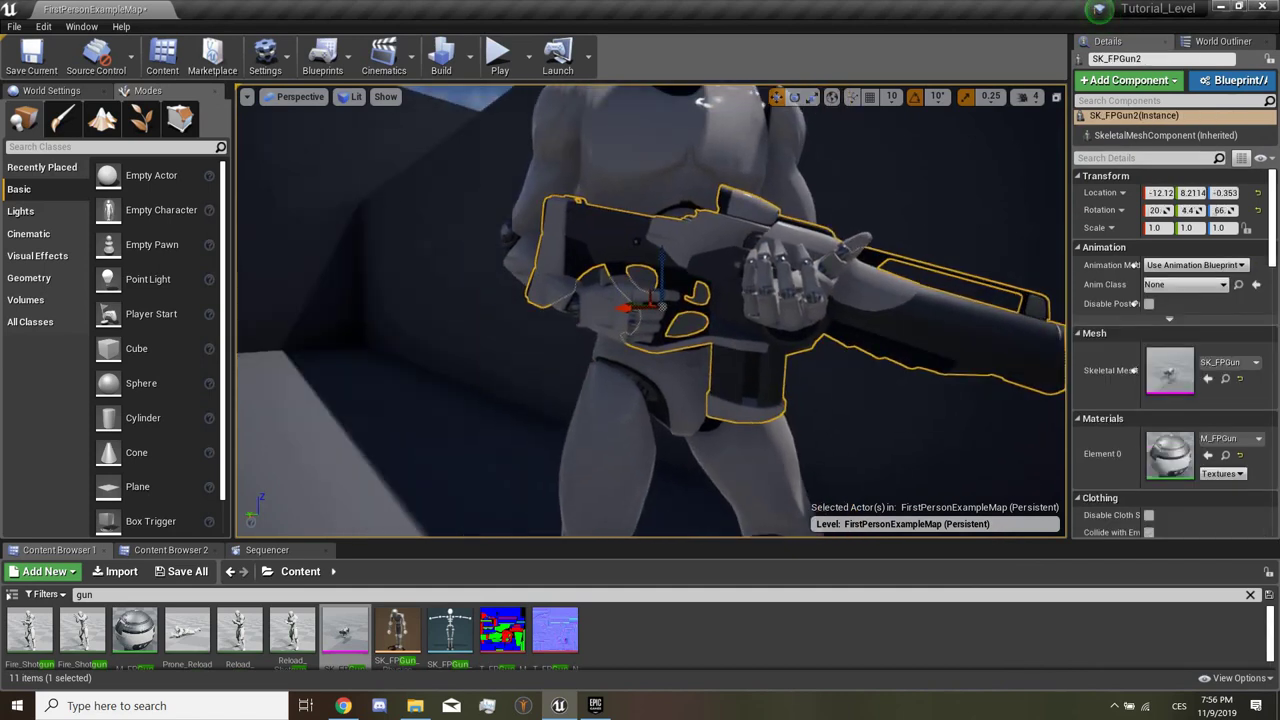
{"action": "scroll", "coordinate": [651, 311], "scroll_direction": "up", "scroll_amount": 2}
{"action": "scroll", "coordinate": [651, 311], "scroll_direction": "up", "scroll_amount": 2}
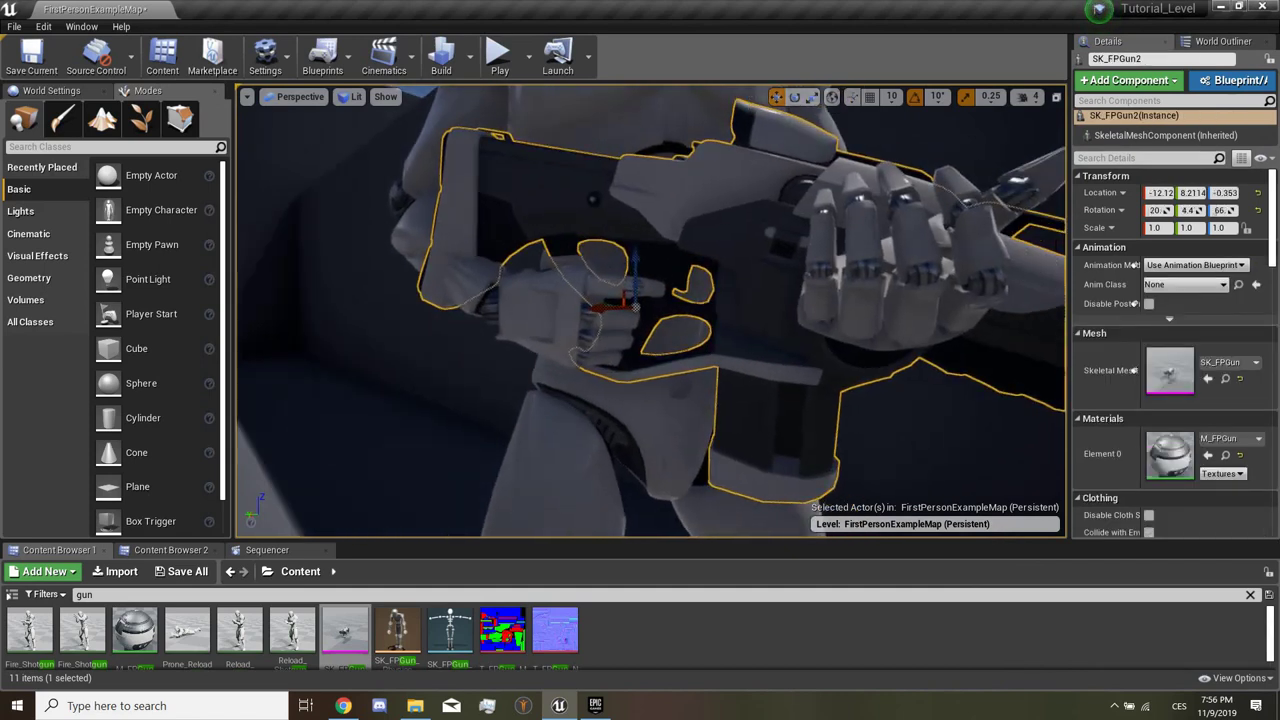
{"action": "key", "text": "e"}
{"action": "left_click_drag", "start_coordinate": [626, 250], "coordinate": [614, 262]}
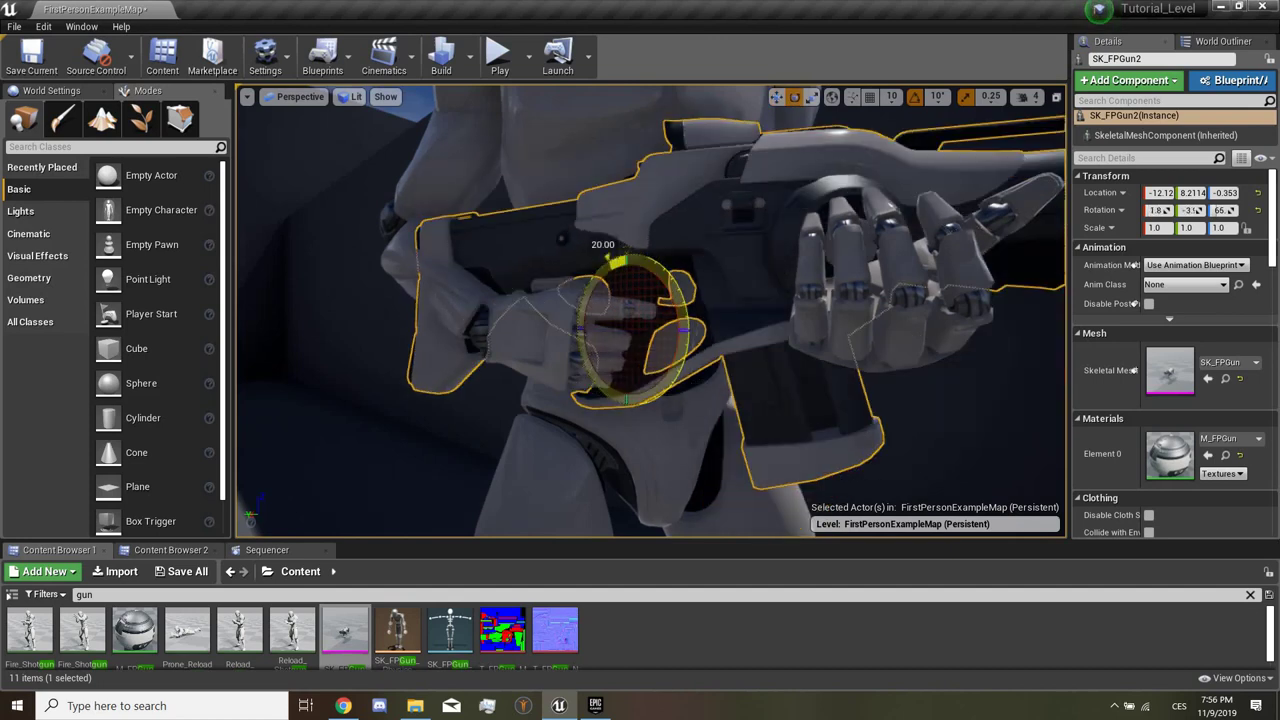
{"action": "left_click_drag", "start_coordinate": [590, 332], "coordinate": [470, 346]}
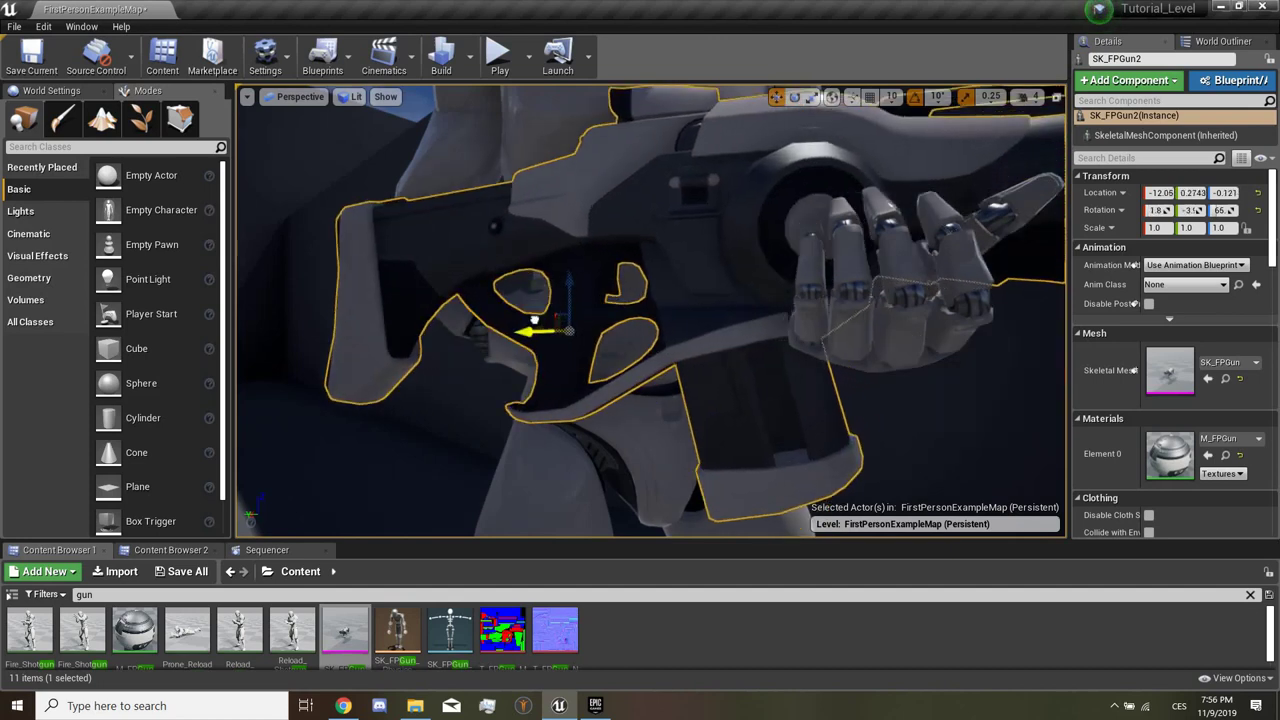
{"action": "key", "text": "f"}
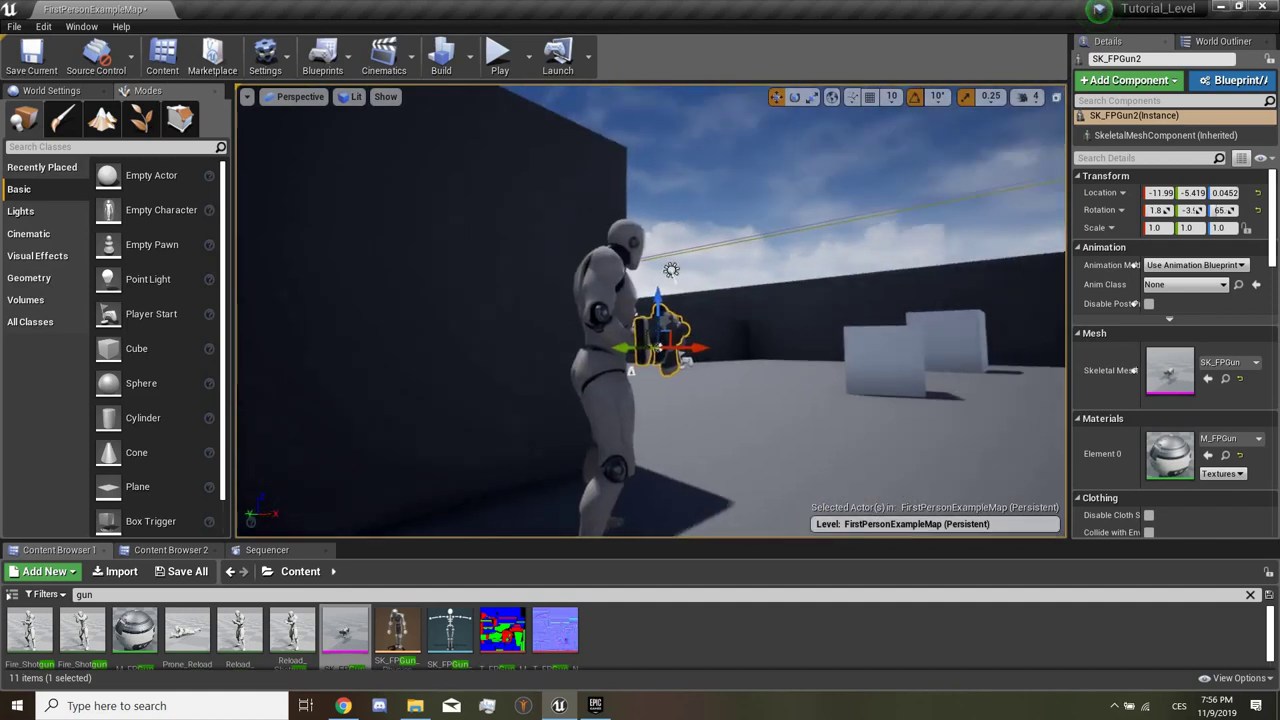
{"action": "key", "text": "e"}
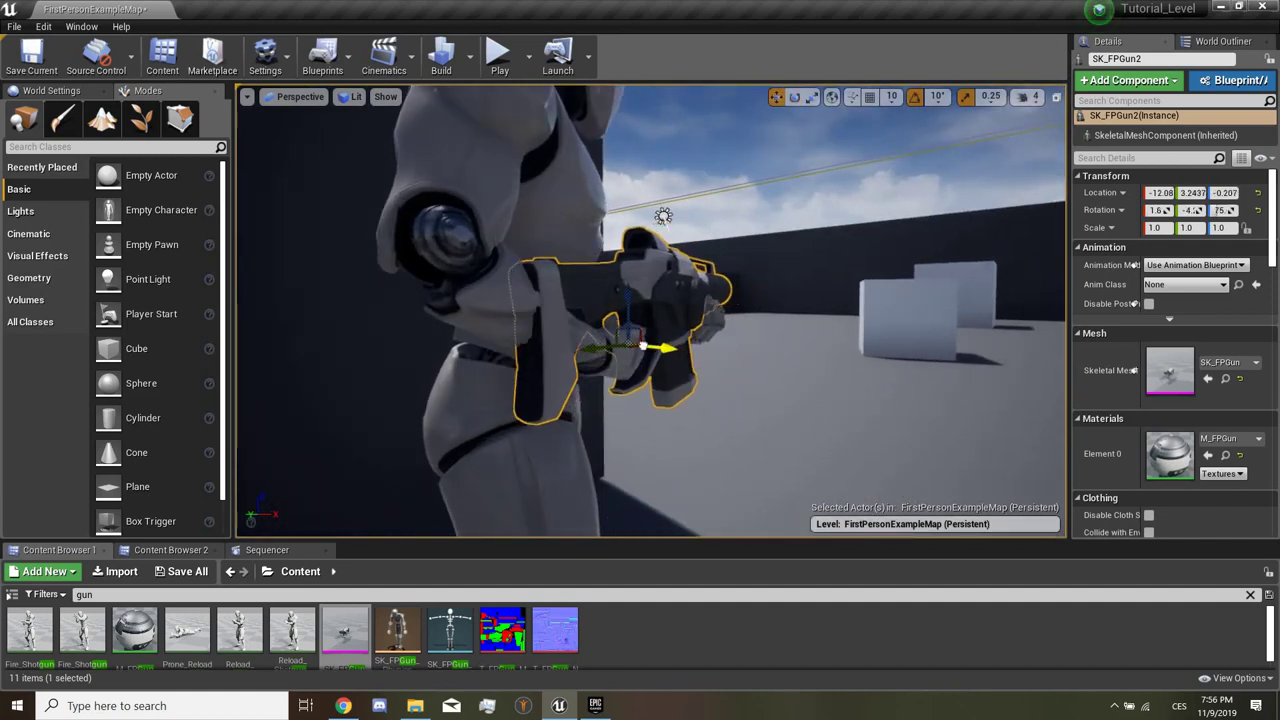
Step: Orbit around and reselect the first mannequin to inspect it holding the gun
{"action": "left_click_drag", "start_coordinate": [650, 310], "coordinate": [700, 320], "text": "alt"}
{"action": "left_click", "coordinate": [380, 450]}
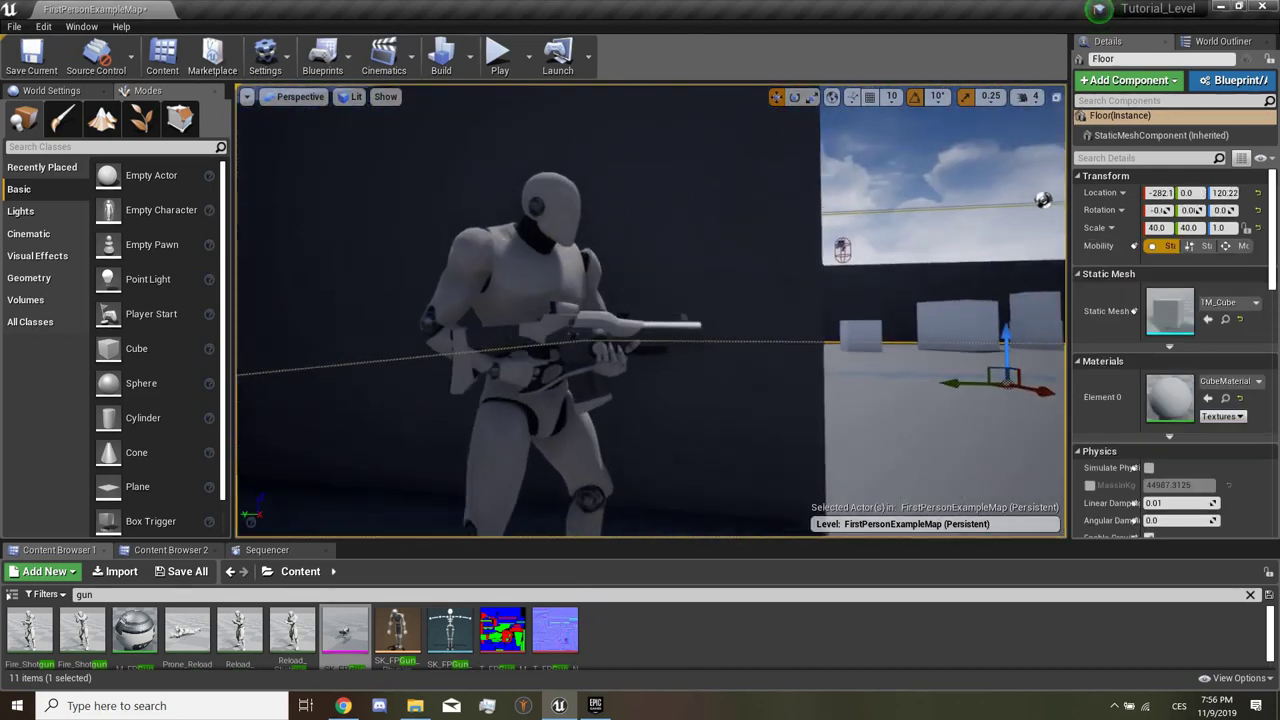
{"action": "left_click", "coordinate": [520, 300]}
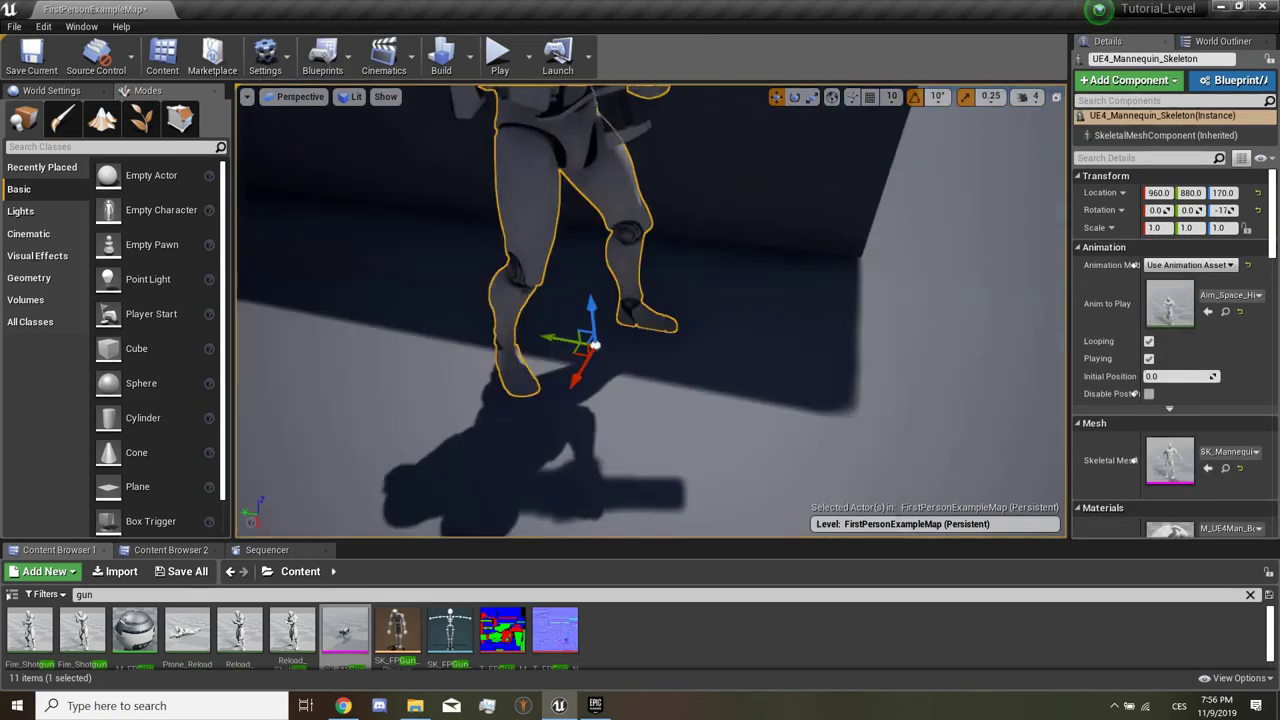
{"action": "left_click_drag", "start_coordinate": [520, 300], "coordinate": [540, 260], "text": "alt"}
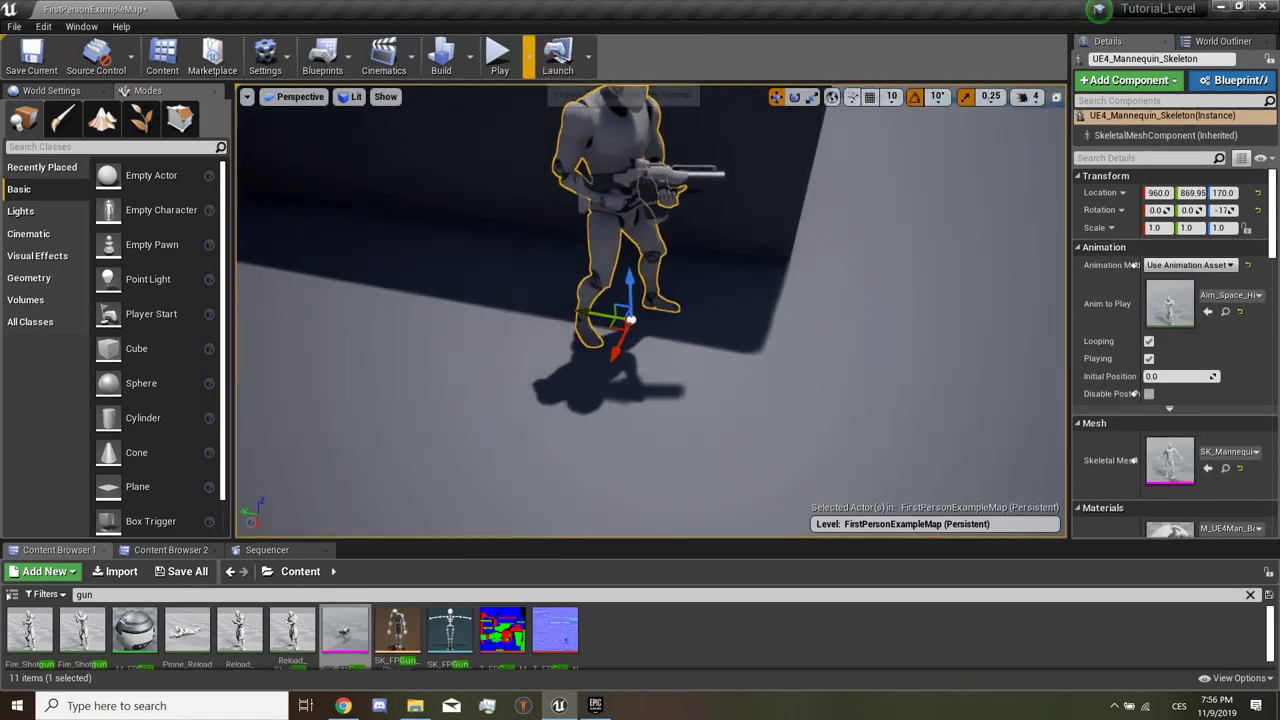
Step: Play-test the level, walking toward the aiming mannequin, then stop
{"action": "left_click", "coordinate": [500, 57]}
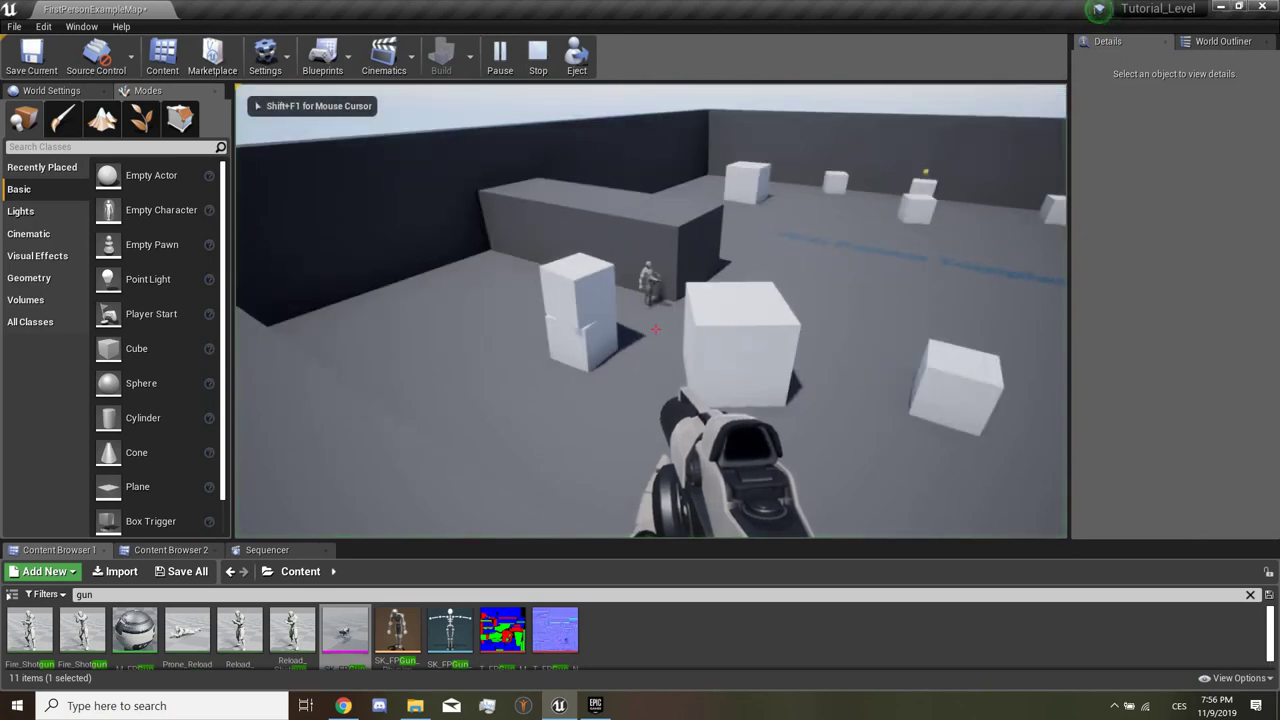
{"action": "key", "text": "w"}
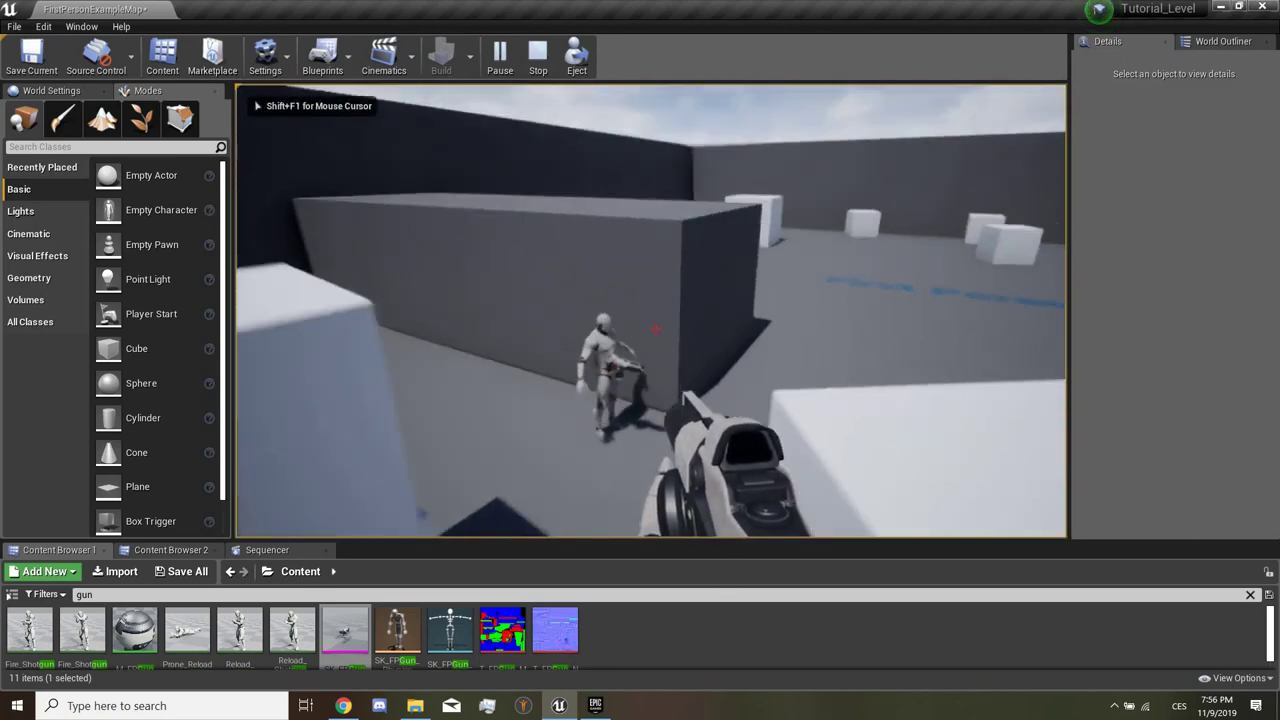
{"action": "key", "text": "Escape"}
Step: Set UE4_Mannequin_Skeleton2 to Use Animation Asset and play-test again, firing at it
{"action": "left_click", "coordinate": [595, 300]}
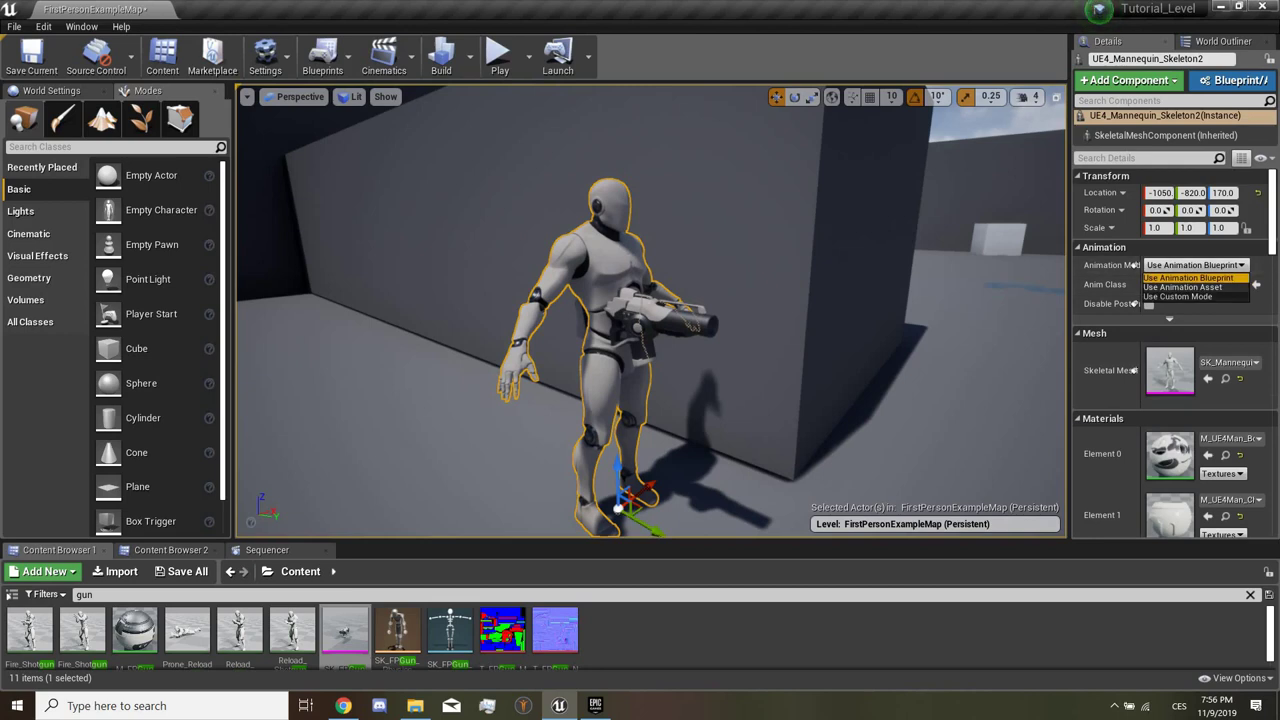
{"action": "left_click", "coordinate": [1182, 287]}
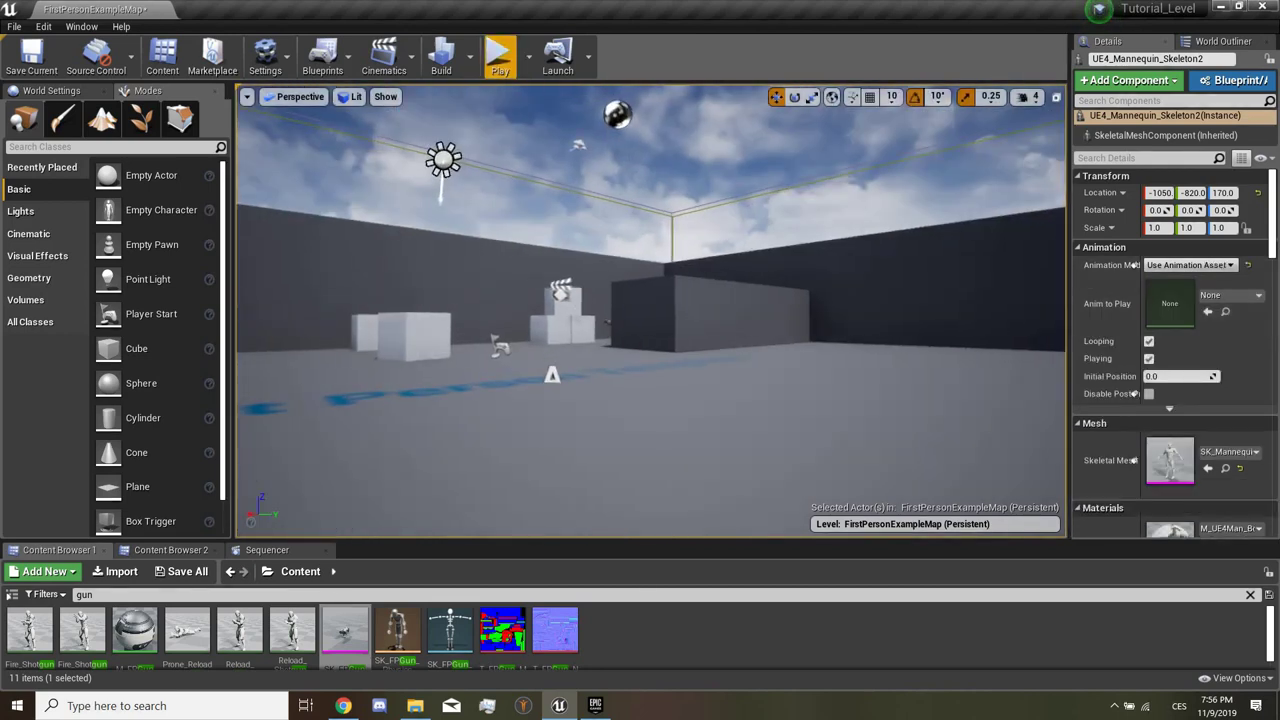
{"action": "left_click", "coordinate": [500, 57]}
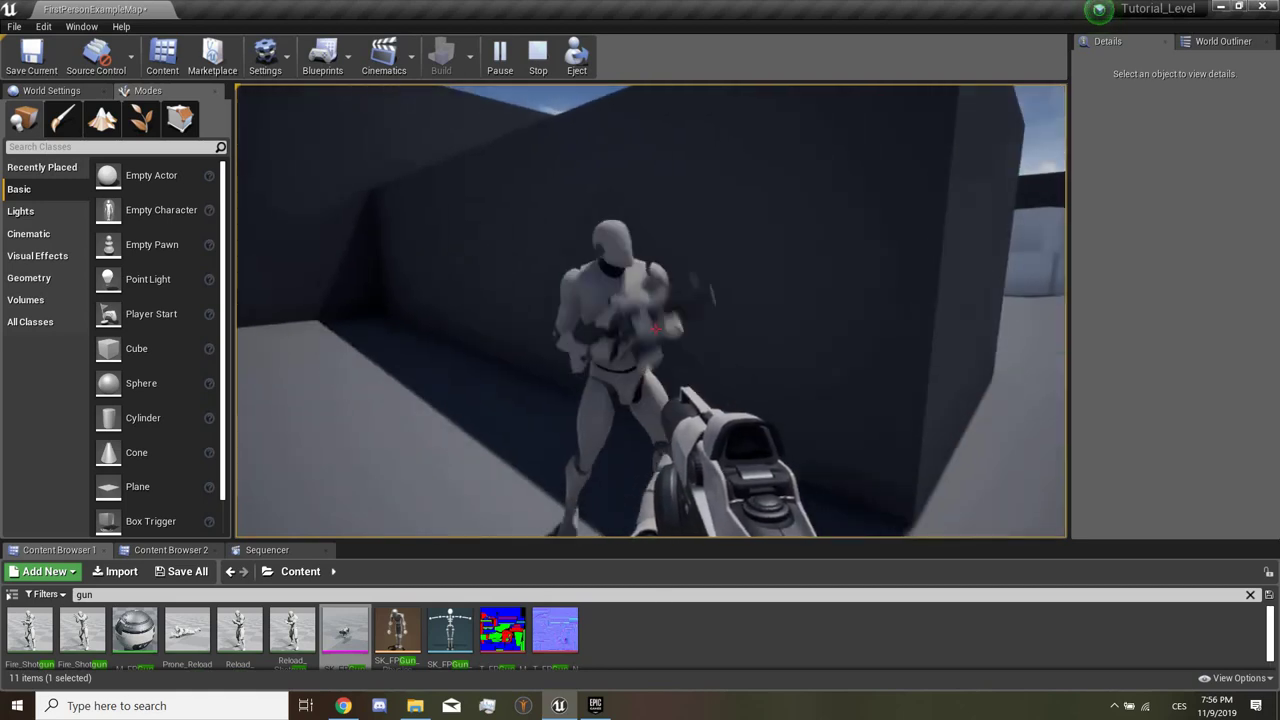
{"action": "left_click", "coordinate": [651, 311]}
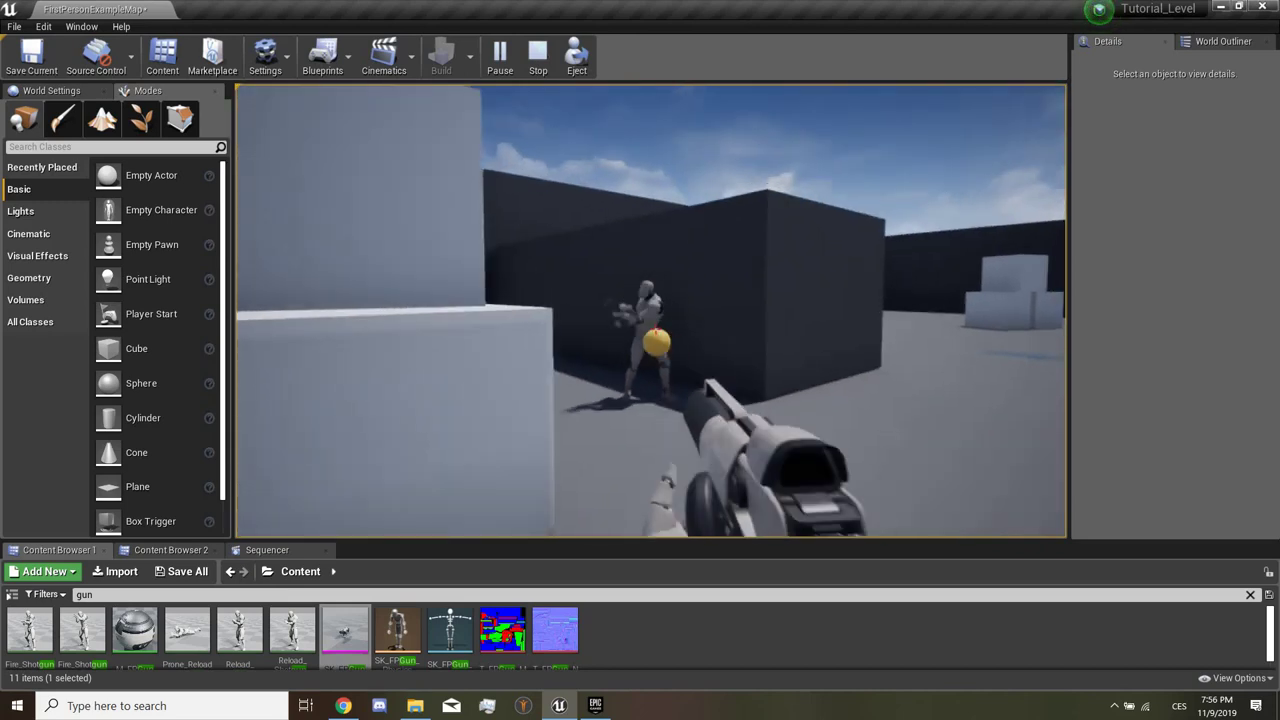
{"action": "left_click", "coordinate": [651, 311]}
{"action": "key", "text": "Escape"}
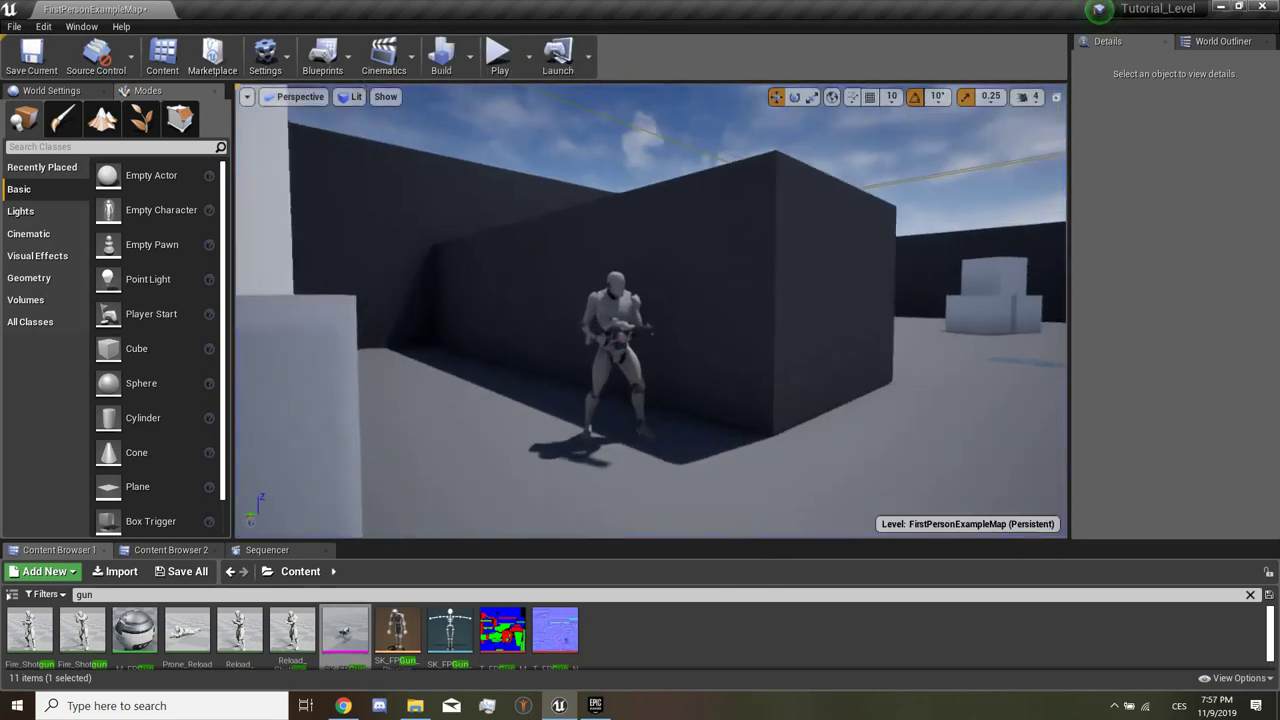
Step: Assign the Aim_Space_Hip animation to the second mannequin and frame it
{"action": "left_click", "coordinate": [651, 330]}
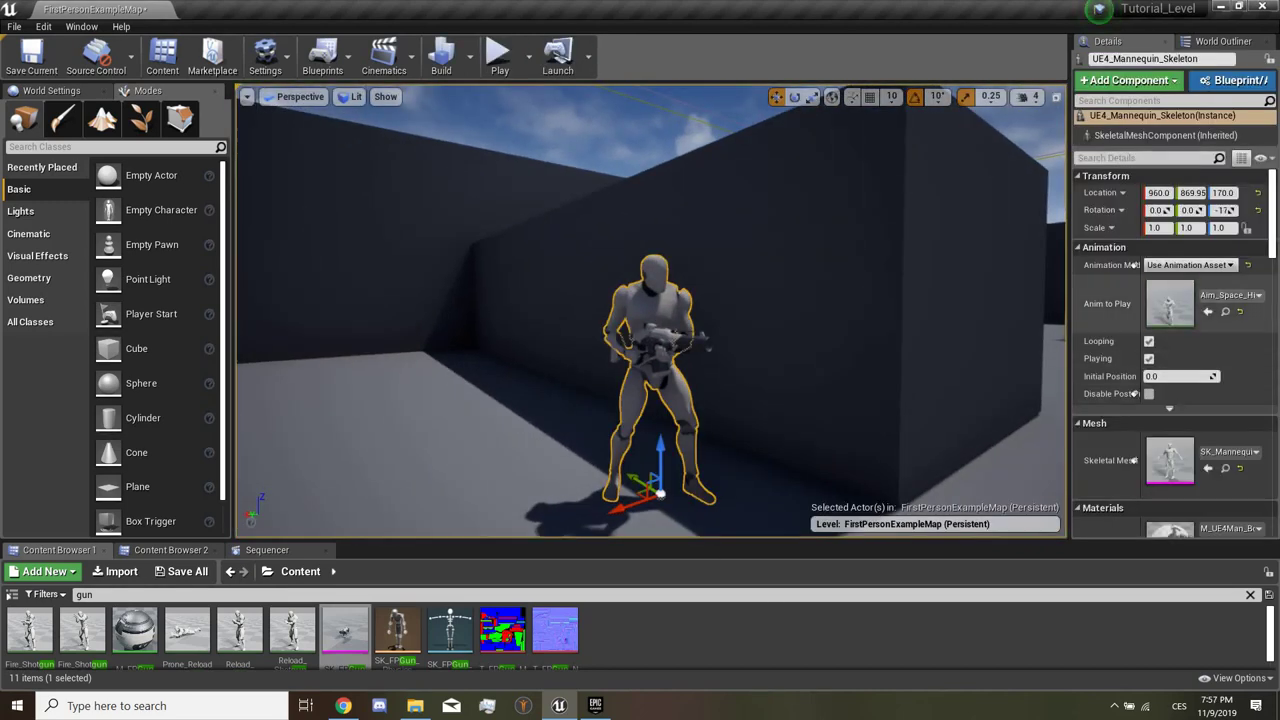
{"action": "right_click_drag", "start_coordinate": [651, 330], "coordinate": [590, 318]}
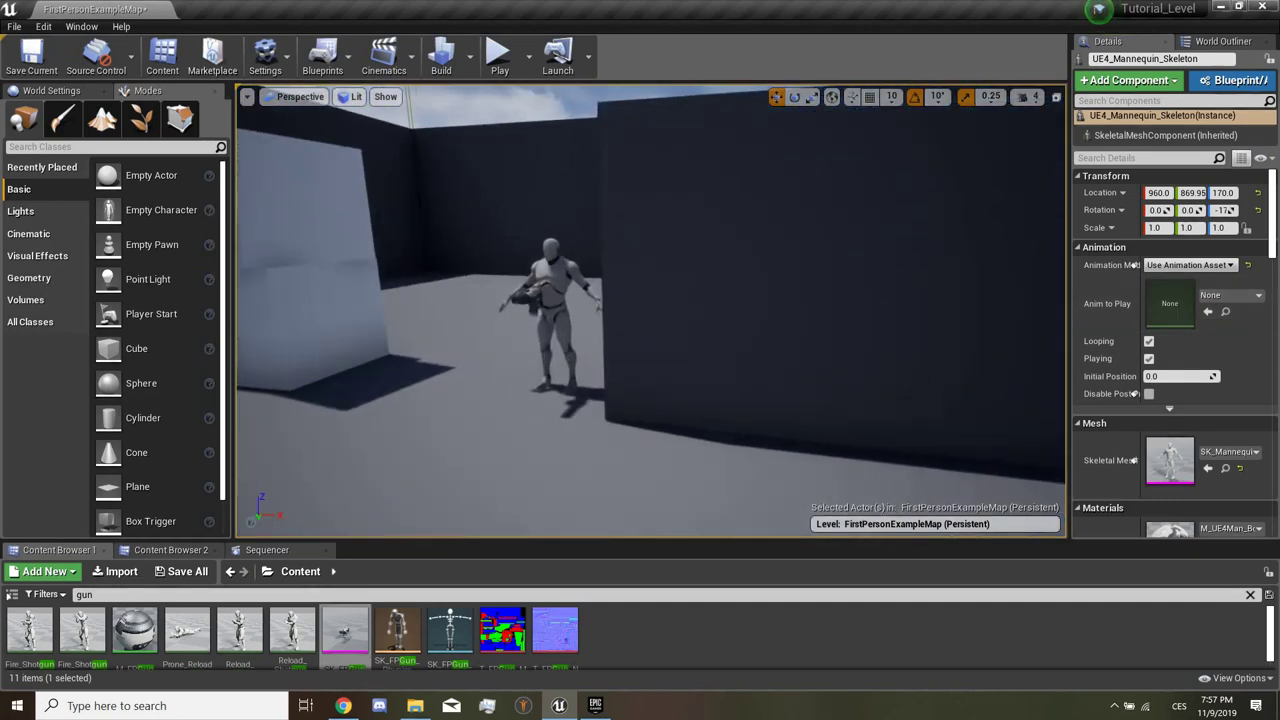
{"action": "left_click", "coordinate": [1230, 295]}
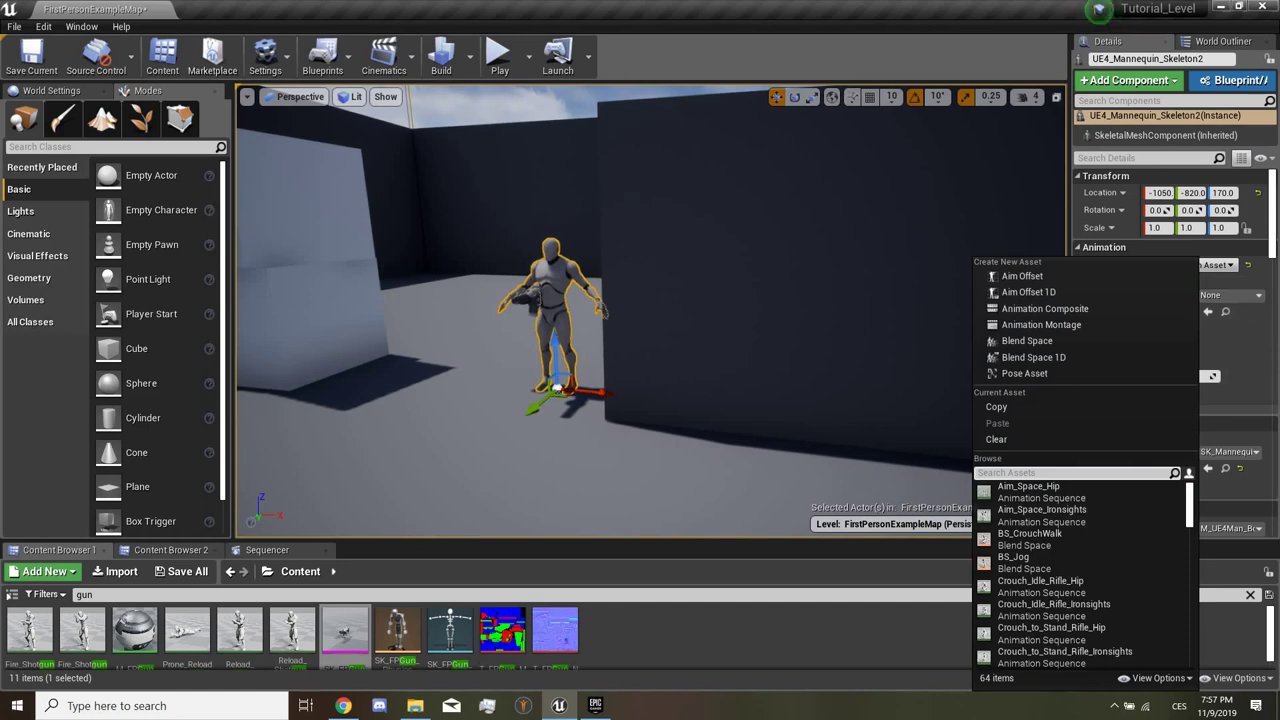
{"action": "left_click", "coordinate": [1030, 485]}
{"action": "right_click_drag", "start_coordinate": [650, 320], "coordinate": [630, 318]}
{"action": "key", "text": "f"}
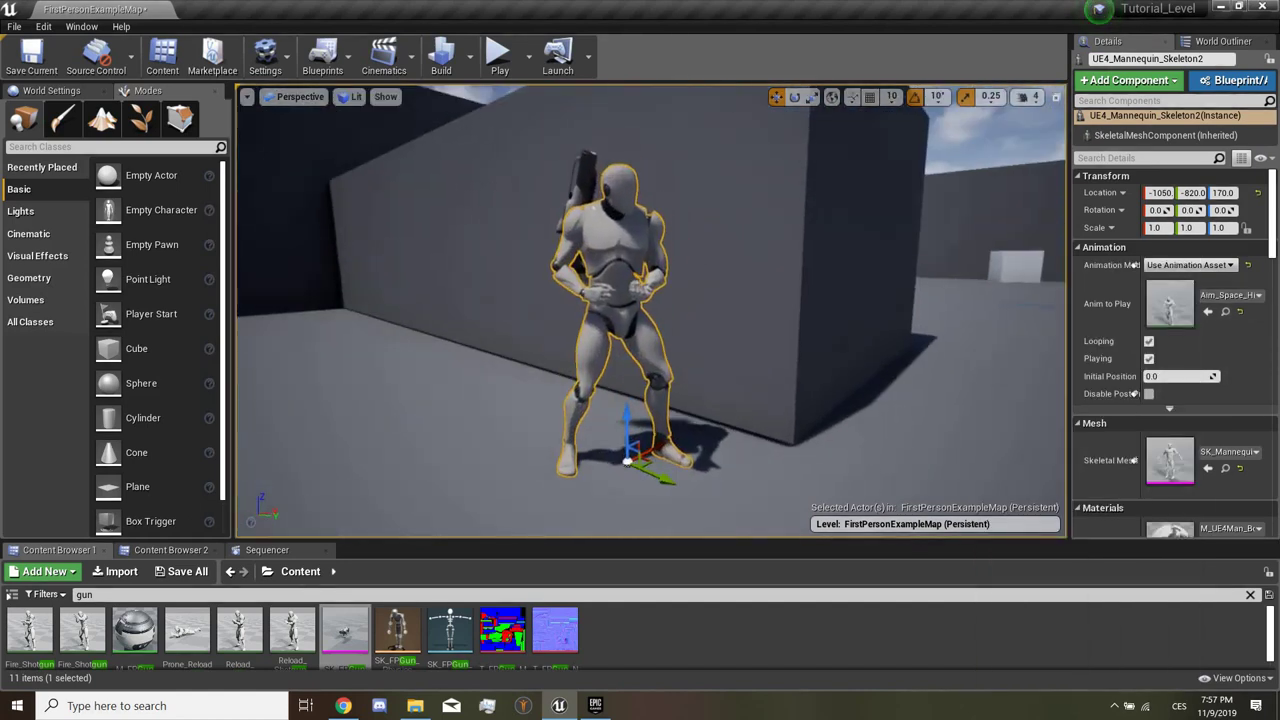
Step: Select SK_FPGun, rotate it about 30 degrees and slide it toward the hands
{"action": "left_click", "coordinate": [585, 195]}
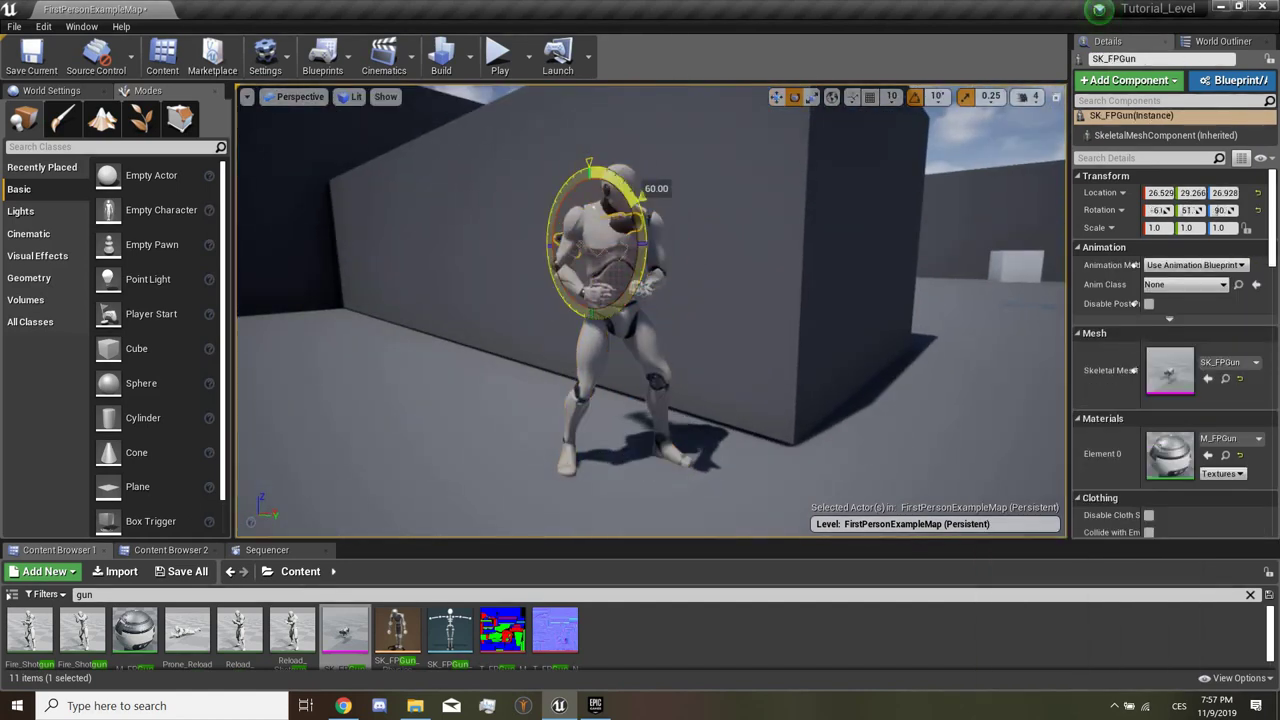
{"action": "key", "text": "f"}
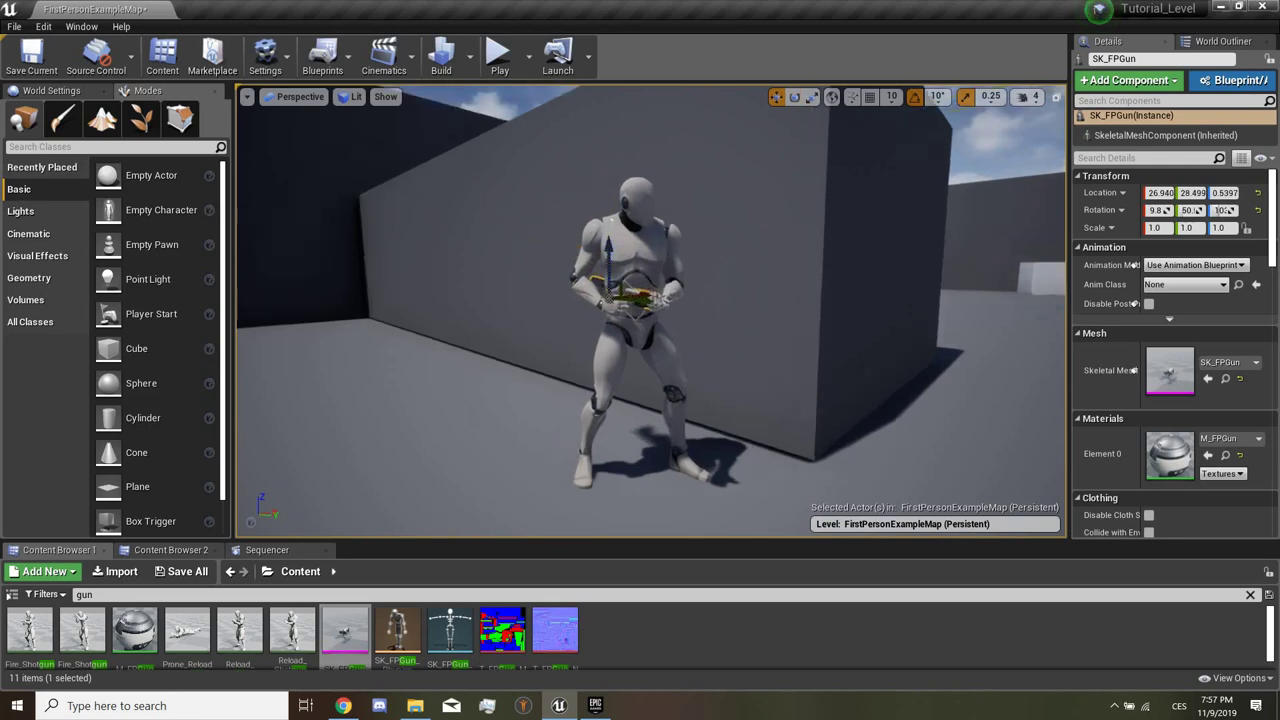
{"action": "key", "text": "e"}
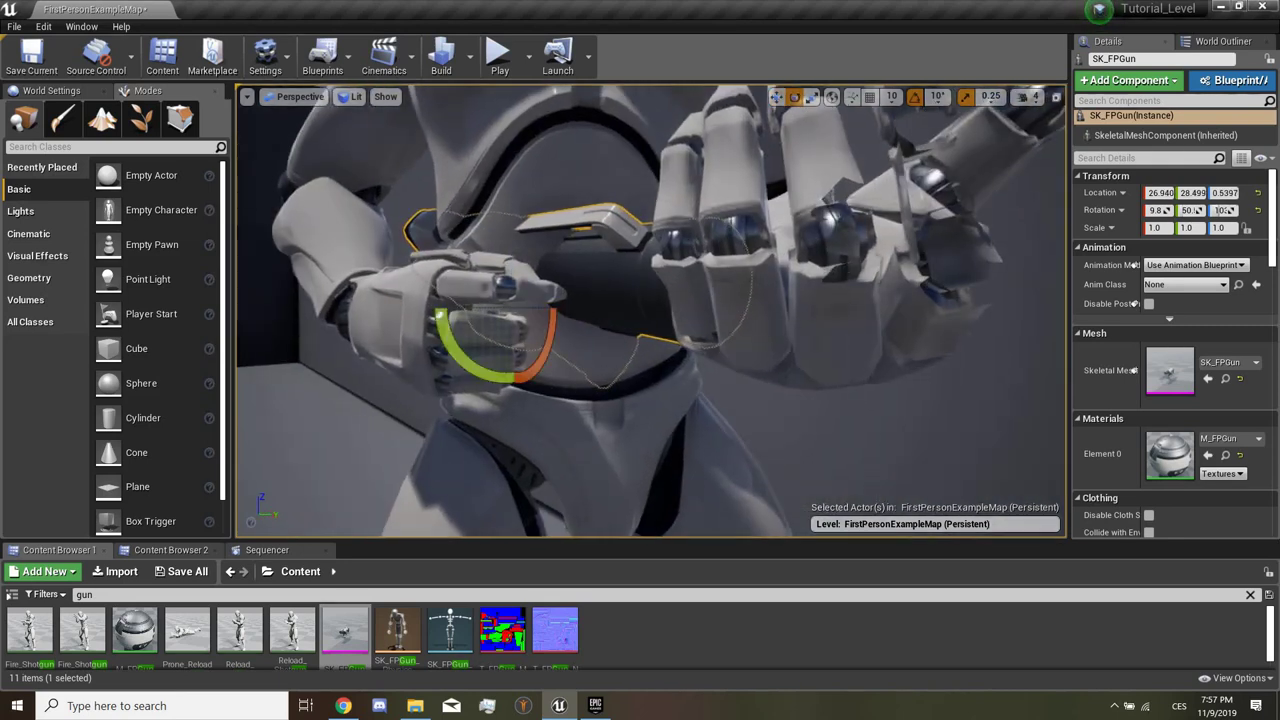
{"action": "left_click_drag", "start_coordinate": [514, 384], "coordinate": [565, 355]}
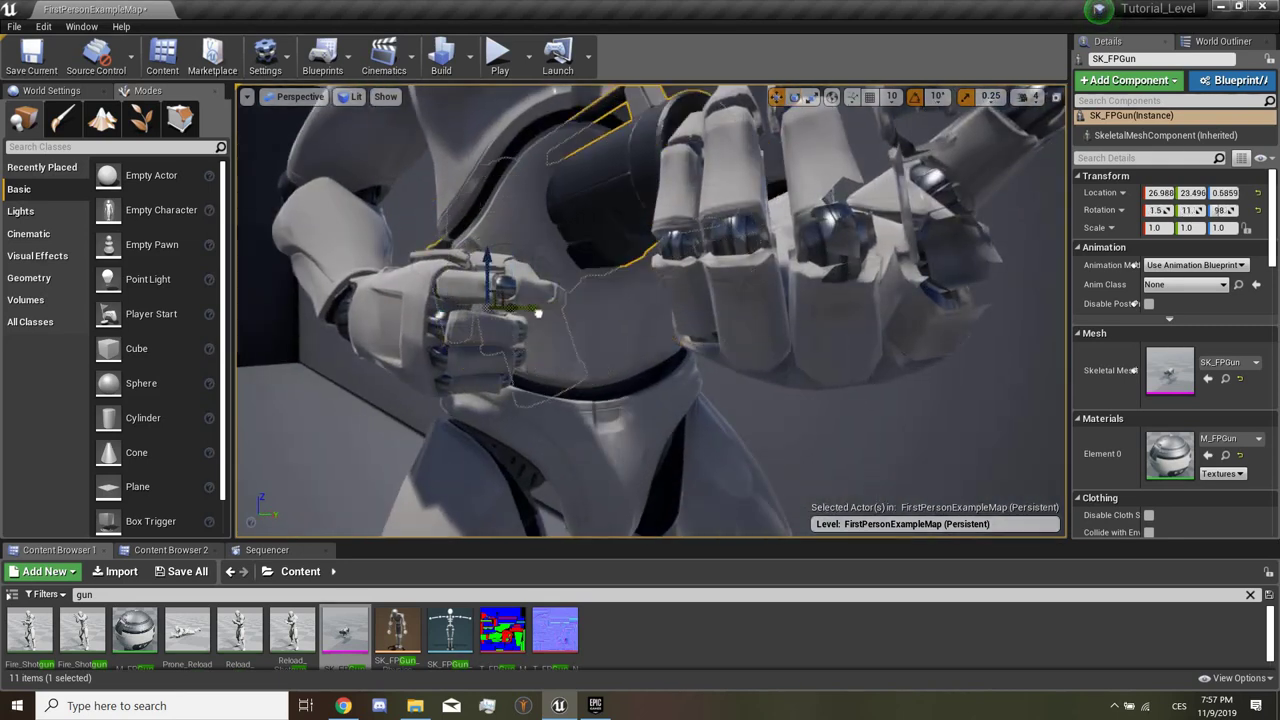
{"action": "left_click_drag", "start_coordinate": [540, 306], "coordinate": [507, 317]}
{"action": "right_click_drag", "start_coordinate": [650, 310], "coordinate": [700, 300]}
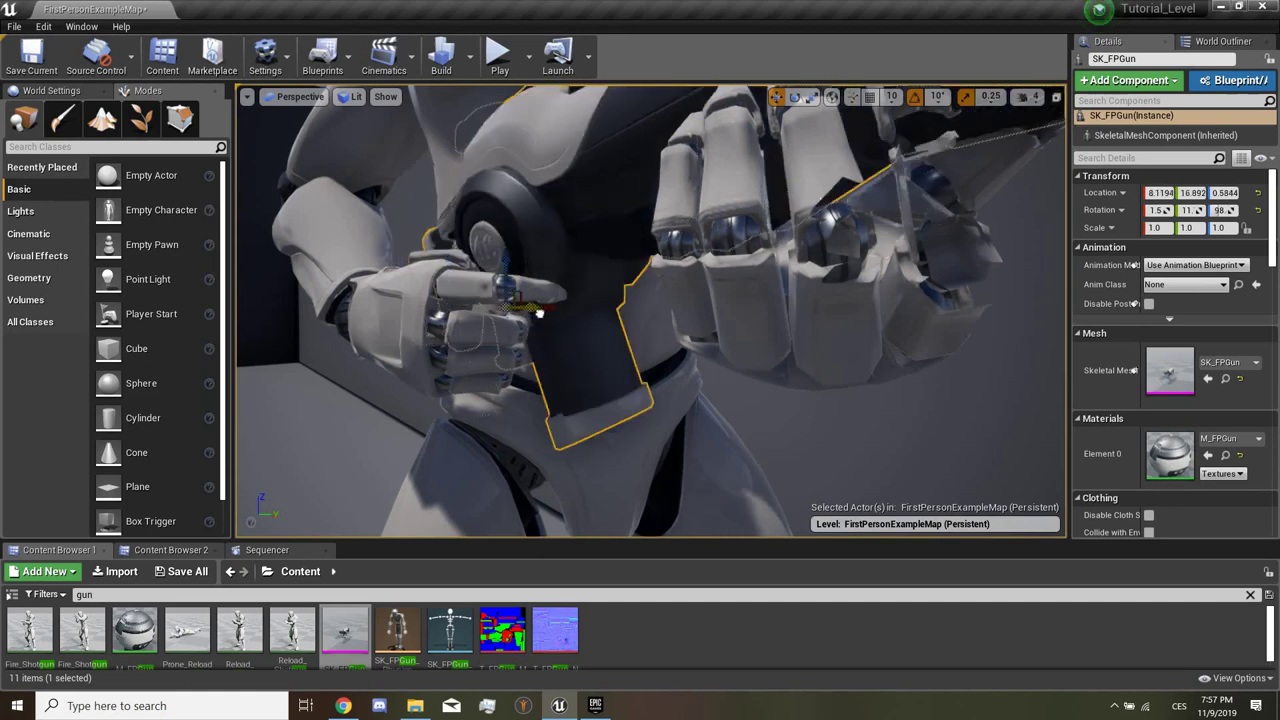
{"action": "key", "text": "e"}
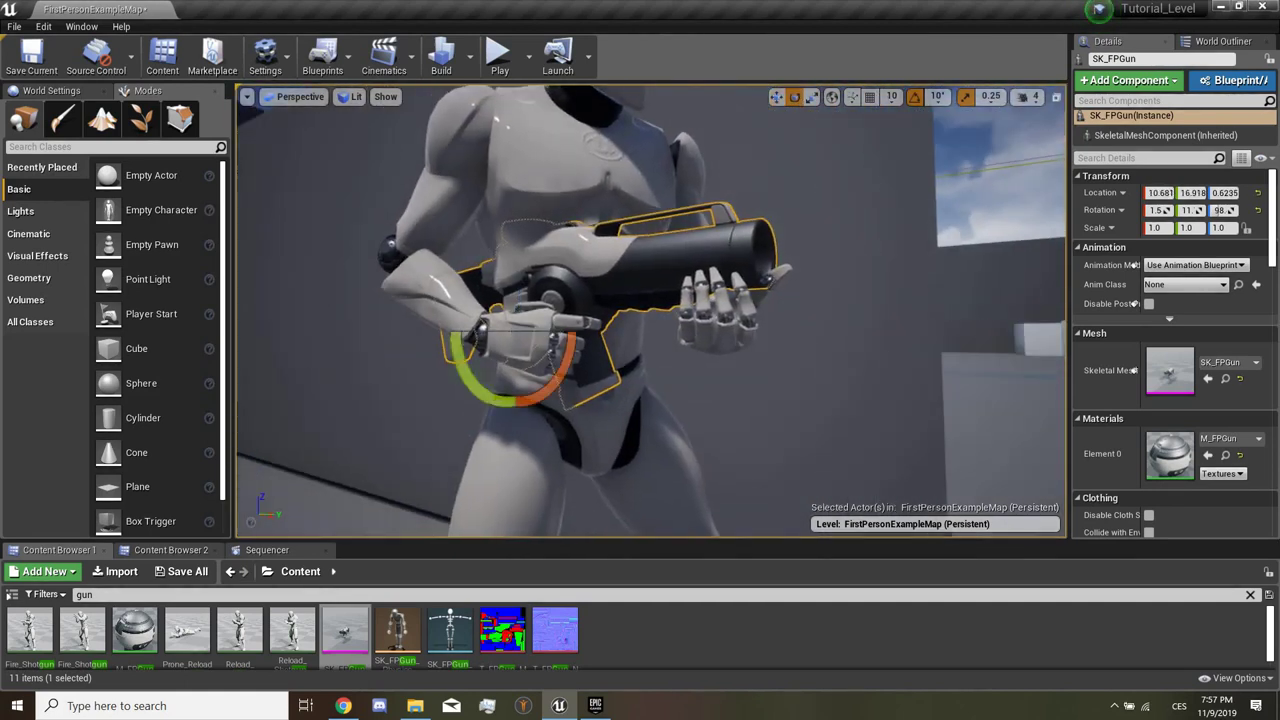
{"action": "left_click_drag", "start_coordinate": [552, 338], "coordinate": [520, 336]}
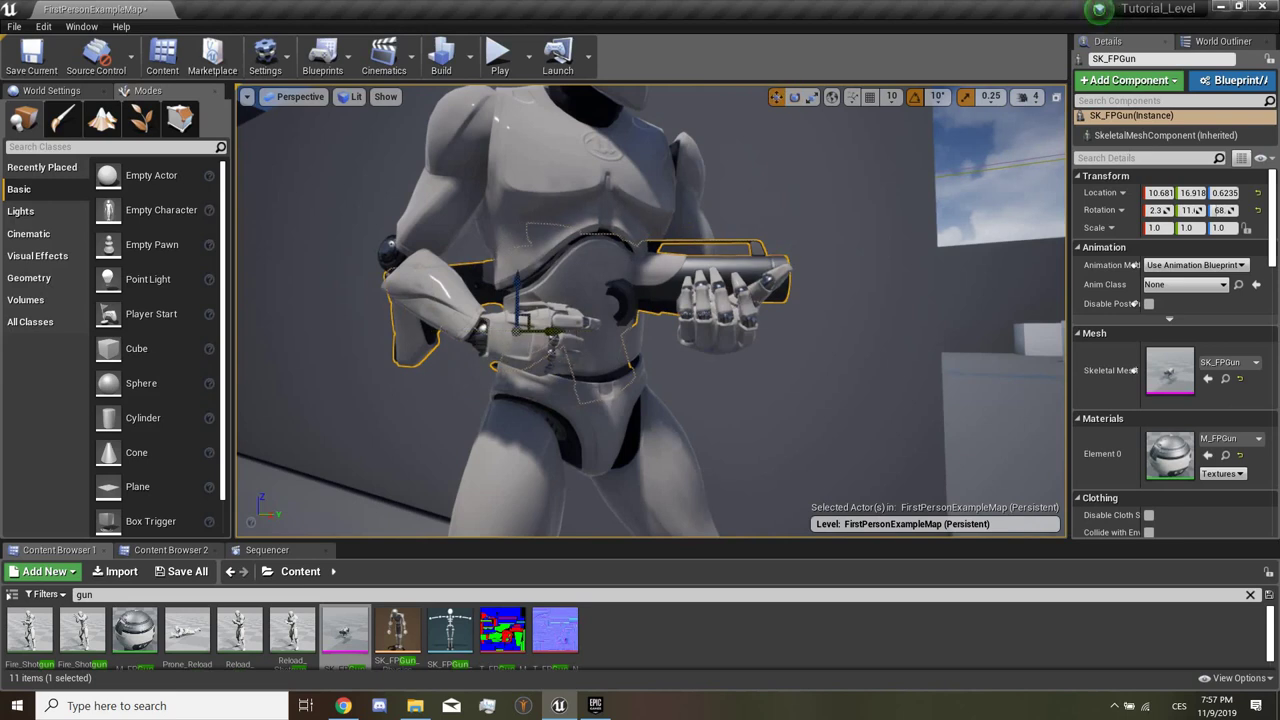
{"action": "right_click_drag", "start_coordinate": [713, 268], "coordinate": [733, 295]}
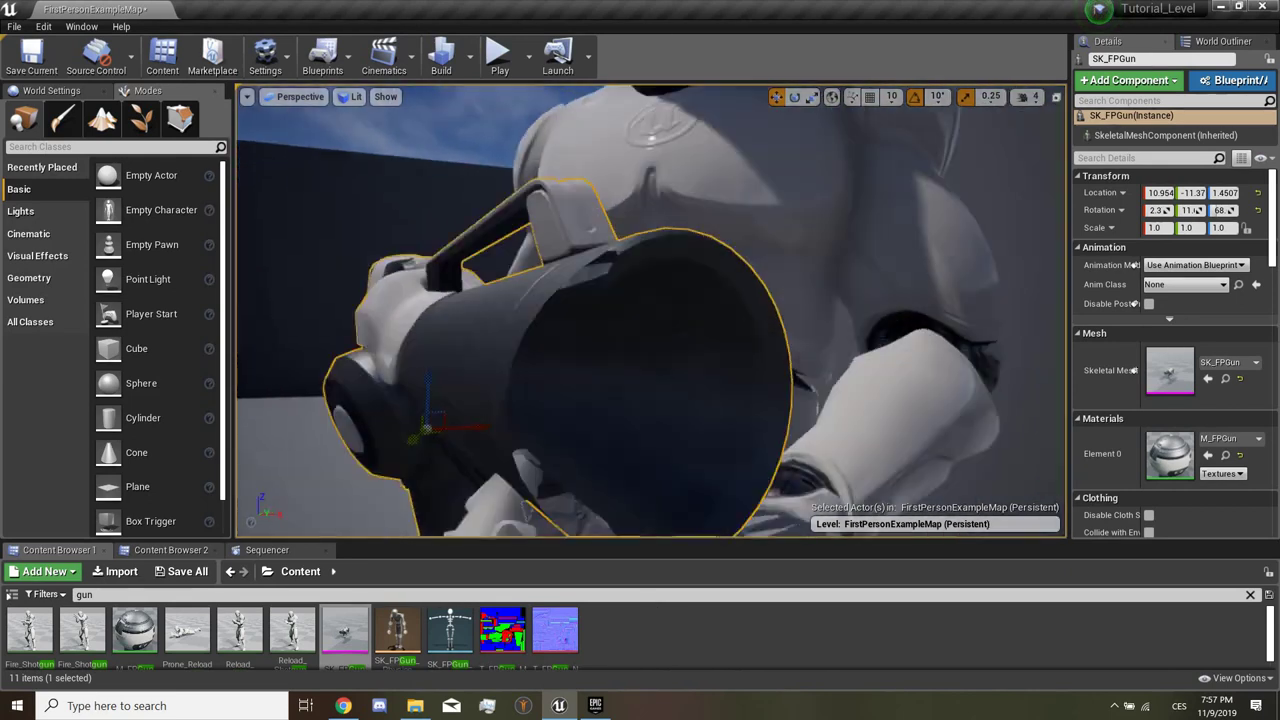
Step: Rotate the gun 20° then back 10° on Z and move it to -9.855, 4.0105, 0.6795
{"action": "key", "text": "f"}
{"action": "key", "text": "e"}
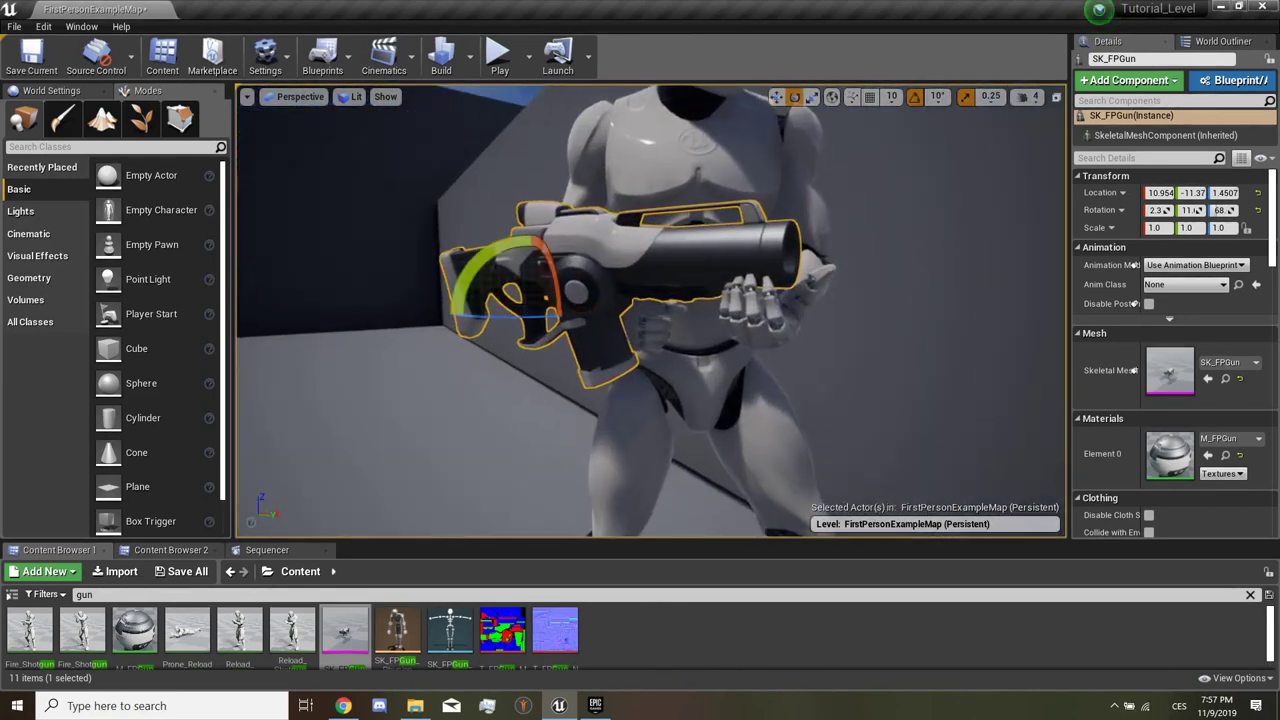
{"action": "mouse_move", "coordinate": [589, 309]}
{"action": "left_mouse_down"}
{"action": "mouse_move", "coordinate": [612, 305]}
{"action": "mouse_move", "coordinate": [565, 312]}
{"action": "left_mouse_up"}
{"action": "key", "text": "e"}
{"action": "right_click_drag", "start_coordinate": [565, 312], "coordinate": [786, 278]}
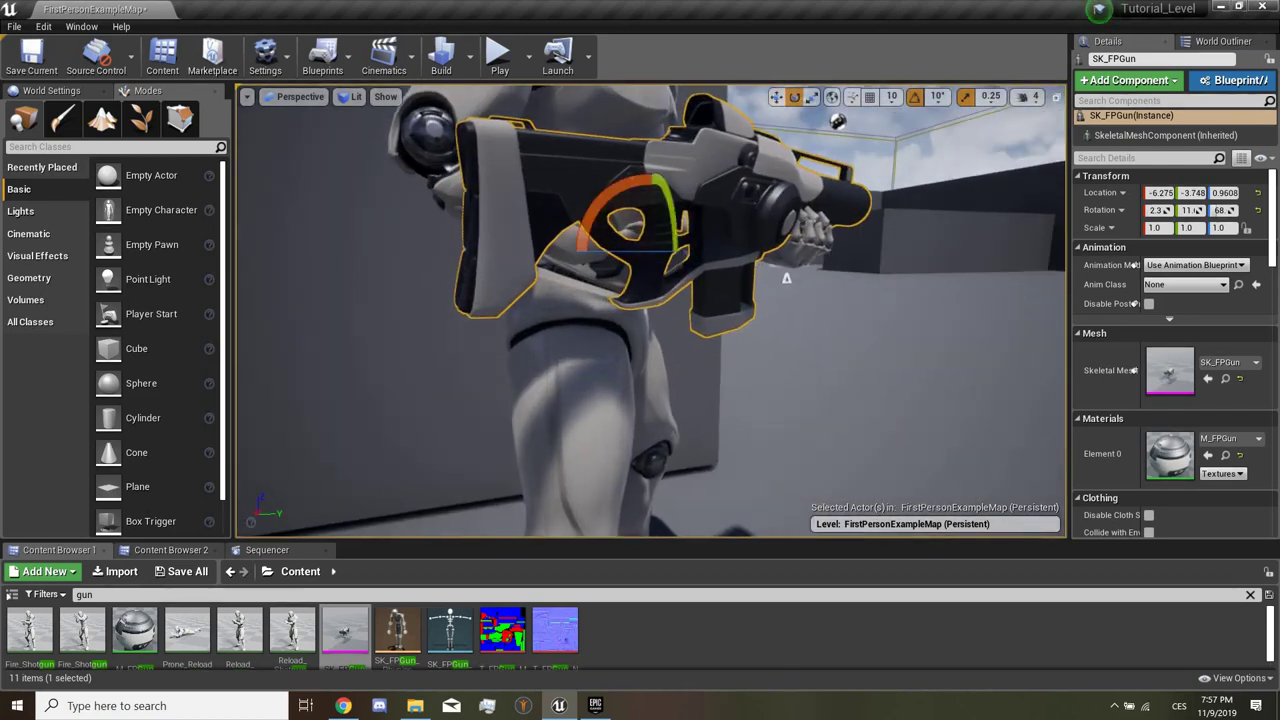
{"action": "left_click_drag", "start_coordinate": [620, 250], "coordinate": [705, 247]}
{"action": "key", "text": "w"}
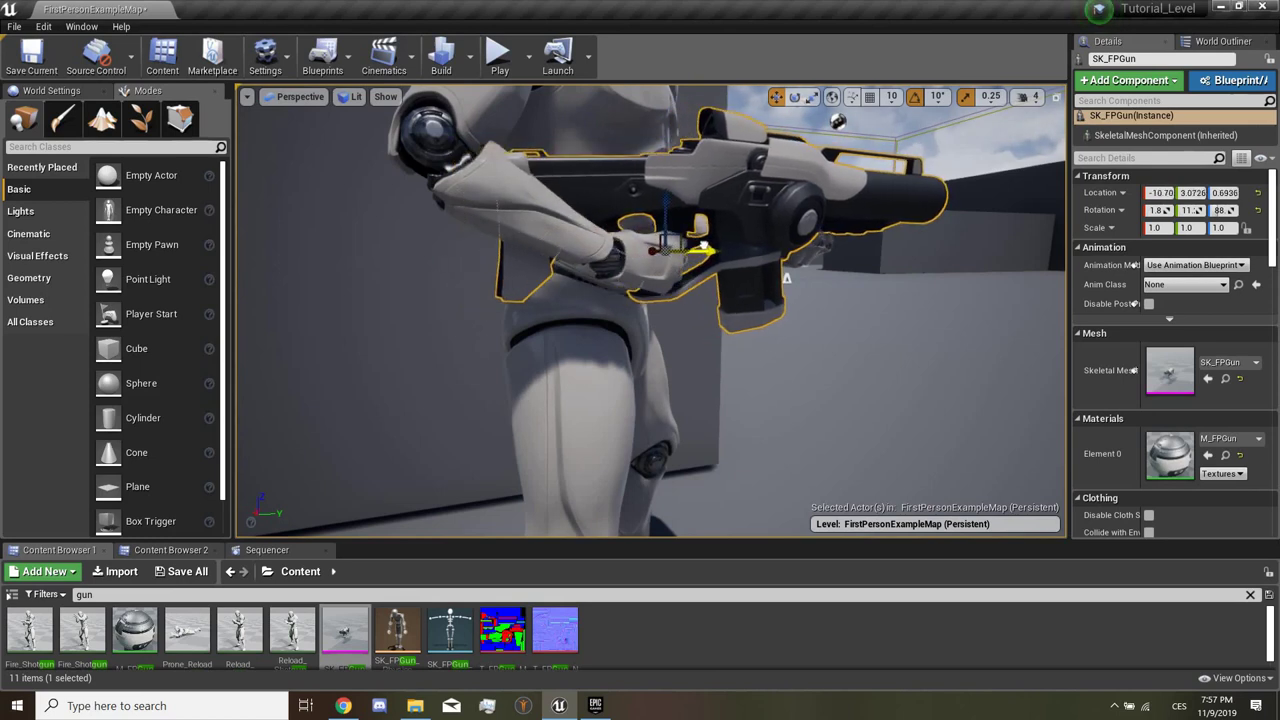
{"action": "mouse_move", "coordinate": [640, 250]}
{"action": "left_mouse_down"}
{"action": "mouse_move", "coordinate": [605, 252]}
{"action": "mouse_move", "coordinate": [645, 252]}
{"action": "left_mouse_up"}
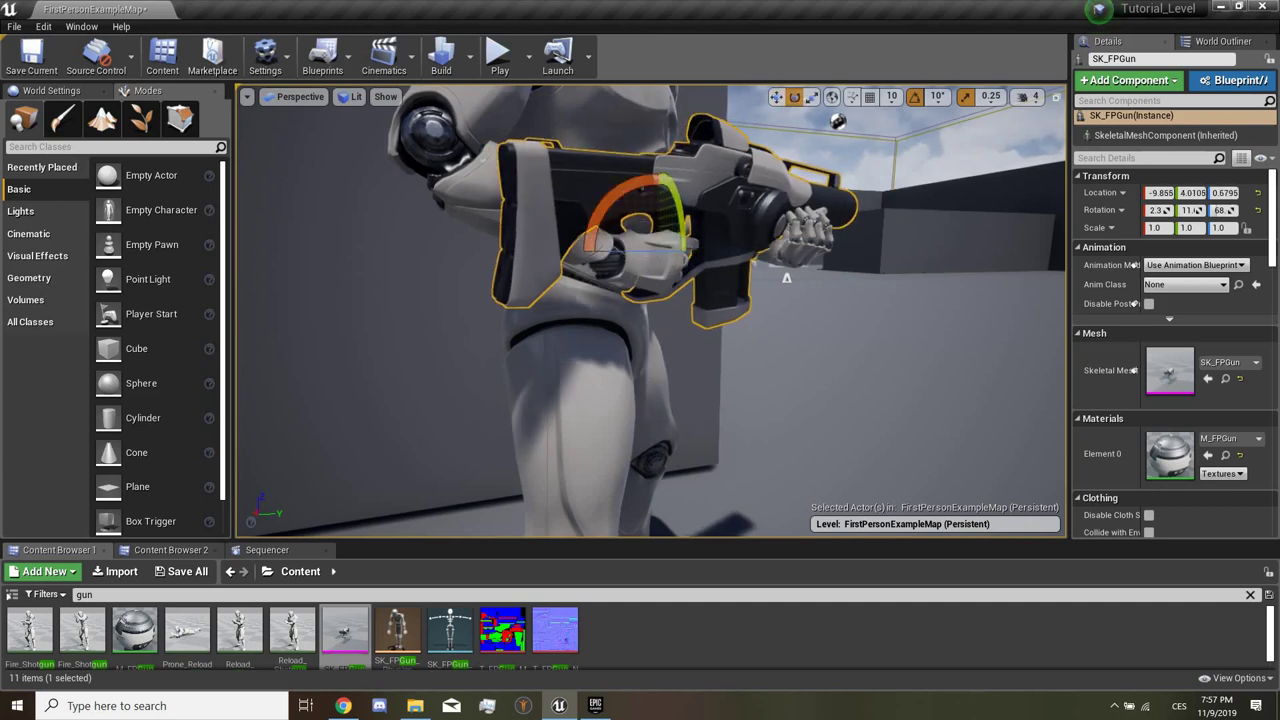
{"action": "scroll", "coordinate": [650, 300], "scroll_direction": "down", "scroll_amount": 5}
{"action": "left_click", "coordinate": [800, 300]}
{"action": "right_click_drag", "start_coordinate": [800, 300], "coordinate": [600, 300]}
{"action": "key", "text": "ctrl+z"}
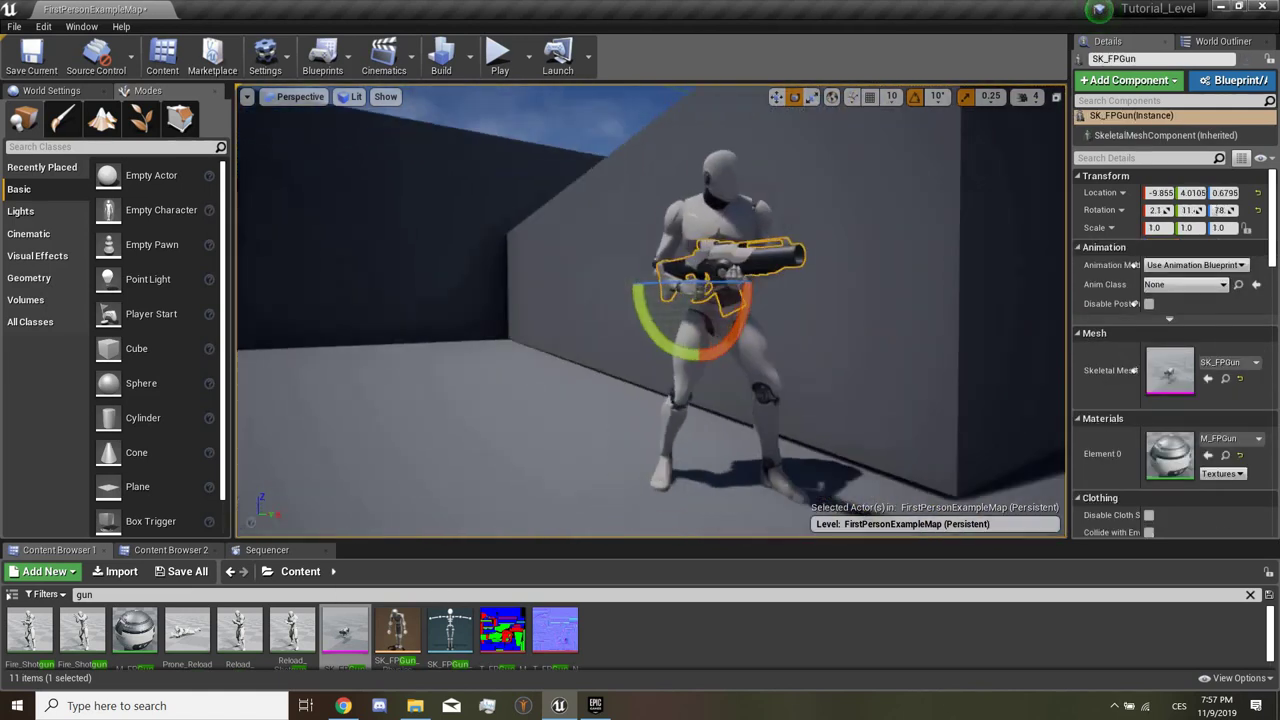
Step: Undo an accidental wall selection, then rotate the gun about 10°, shift it and tilt it level
{"action": "right_click_drag", "start_coordinate": [650, 300], "coordinate": [600, 300]}
{"action": "left_click", "coordinate": [450, 350]}
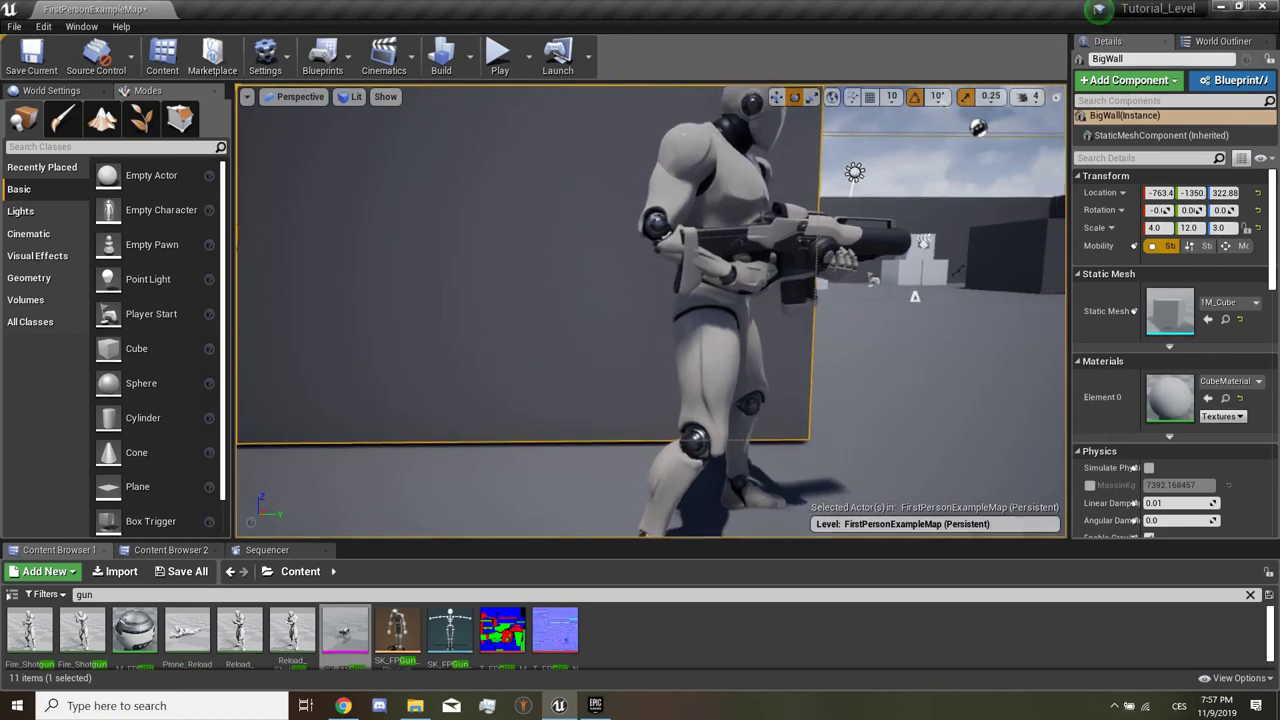
{"action": "key", "text": "ctrl+z"}
{"action": "left_click_drag", "start_coordinate": [753, 190], "coordinate": [771, 190]}
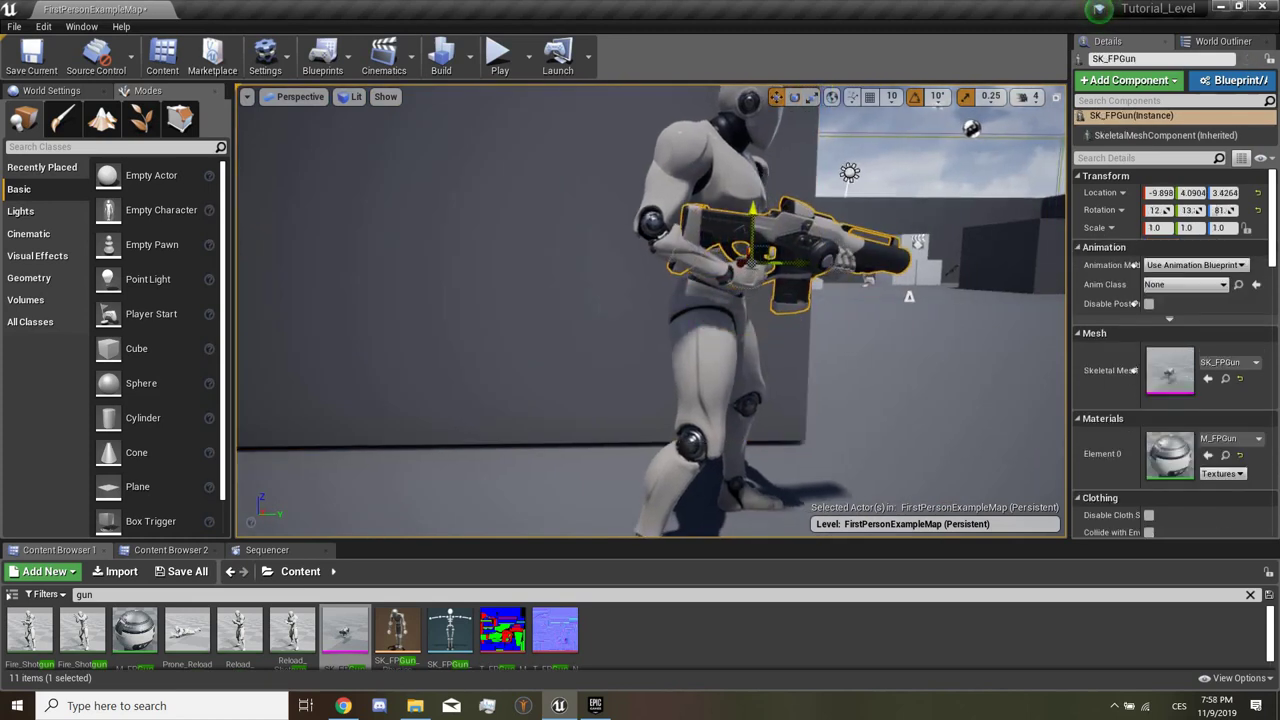
{"action": "left_click_drag", "start_coordinate": [790, 262], "coordinate": [700, 265]}
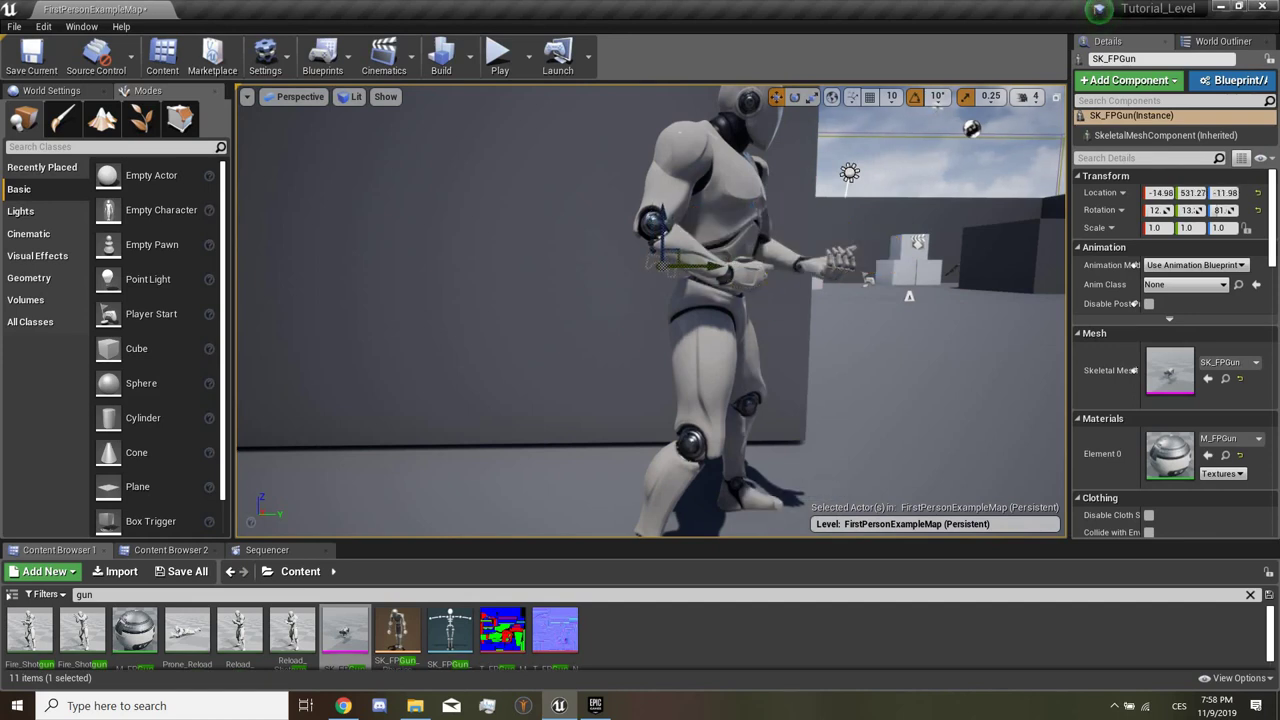
{"action": "mouse_move", "coordinate": [650, 310]}
{"action": "right_mouse_down"}
{"action": "mouse_move", "coordinate": [600, 310]}
{"action": "mouse_move", "coordinate": [620, 300]}
{"action": "right_mouse_up"}
{"action": "key", "text": "e"}
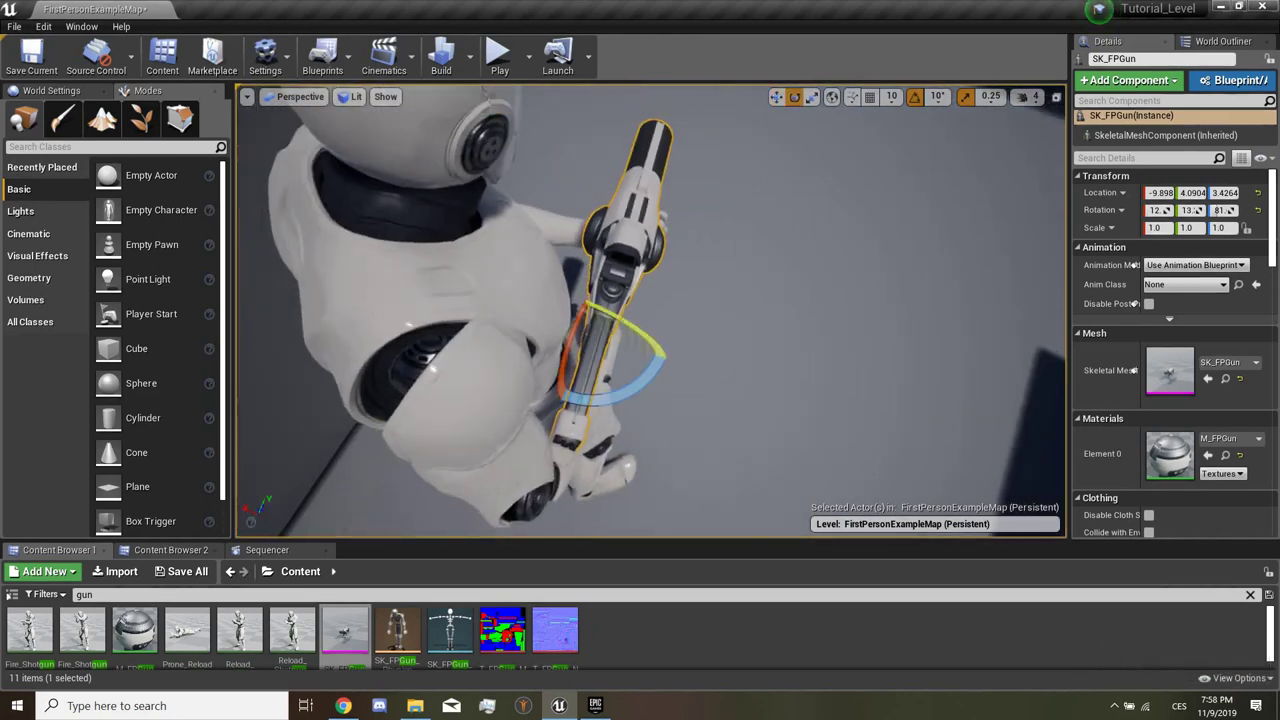
{"action": "left_click_drag", "start_coordinate": [530, 300], "coordinate": [560, 330]}
Step: Refine the gun's fit to -9.948, 5.7299, -0.376, then select the mannequin and play-test
{"action": "mouse_move", "coordinate": [650, 310]}
{"action": "right_mouse_down"}
{"action": "mouse_move", "coordinate": [600, 310]}
{"action": "mouse_move", "coordinate": [650, 295]}
{"action": "right_mouse_up"}
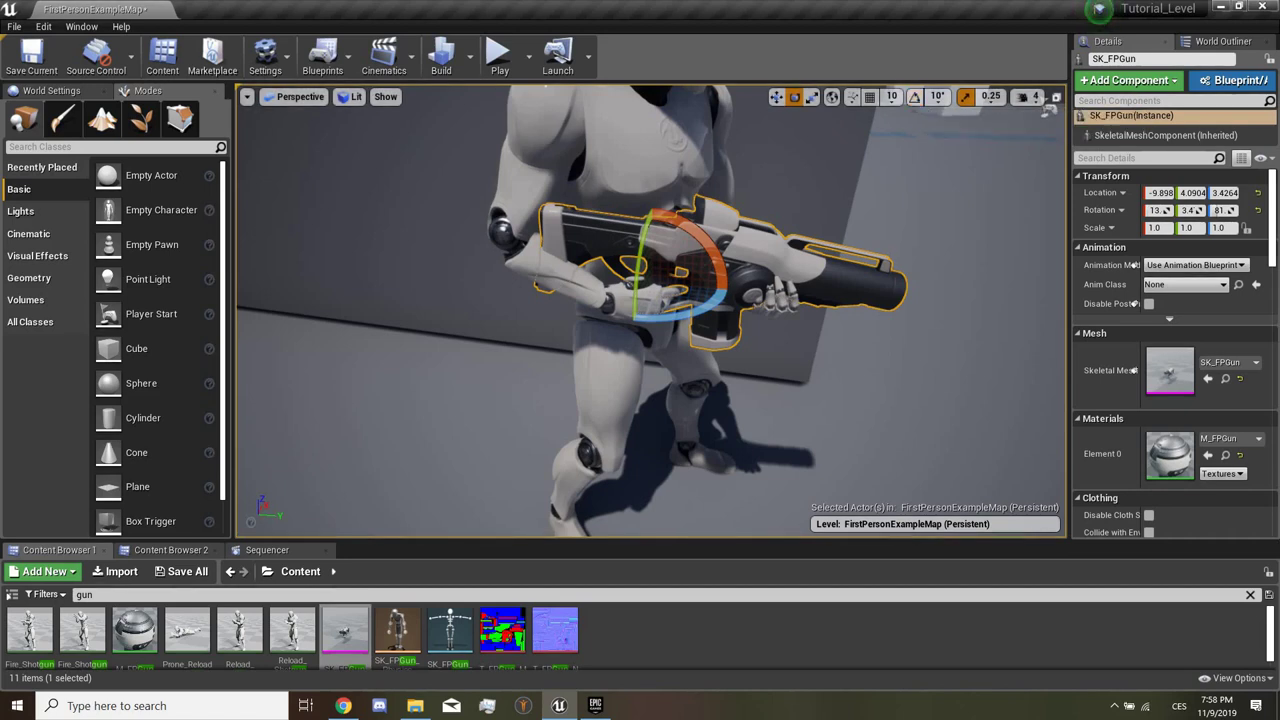
{"action": "key", "text": "f"}
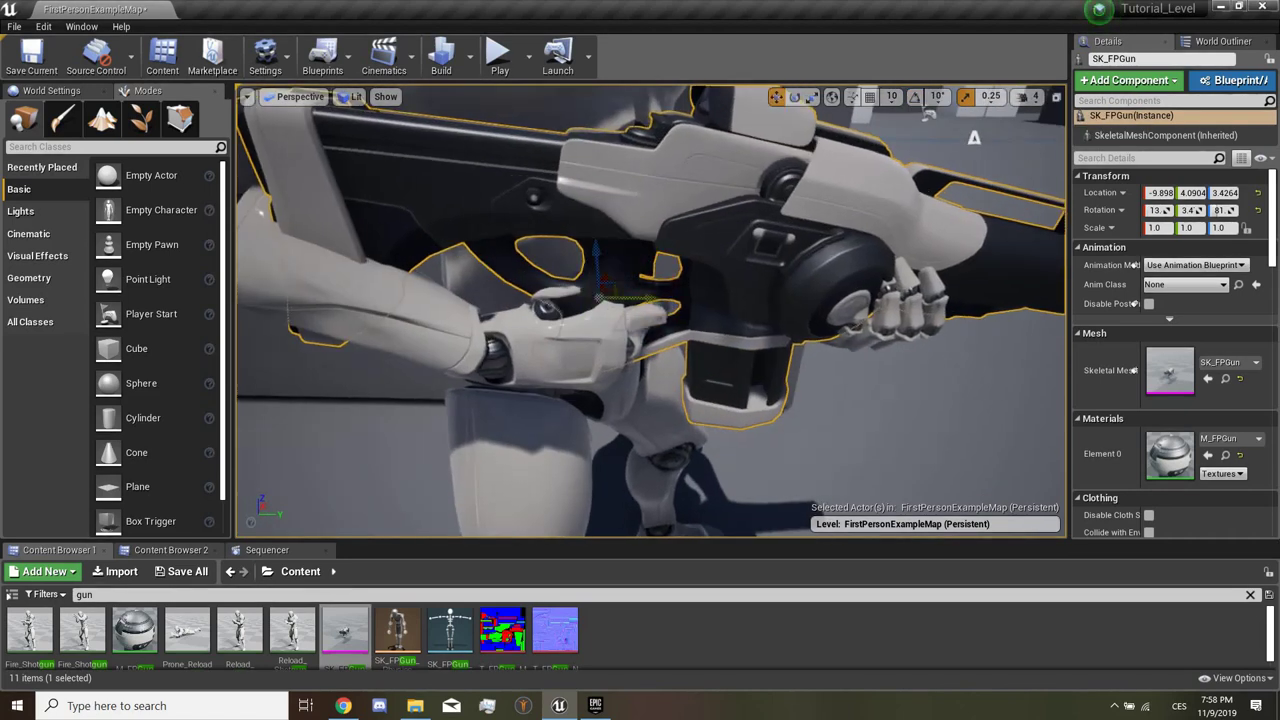
{"action": "mouse_move", "coordinate": [644, 305]}
{"action": "left_mouse_down"}
{"action": "mouse_move", "coordinate": [686, 306]}
{"action": "mouse_move", "coordinate": [607, 333]}
{"action": "mouse_move", "coordinate": [624, 297]}
{"action": "mouse_move", "coordinate": [658, 304]}
{"action": "left_mouse_up"}
{"action": "mouse_move", "coordinate": [973, 137]}
{"action": "right_mouse_down"}
{"action": "mouse_move", "coordinate": [900, 200]}
{"action": "mouse_move", "coordinate": [920, 196]}
{"action": "right_mouse_up"}
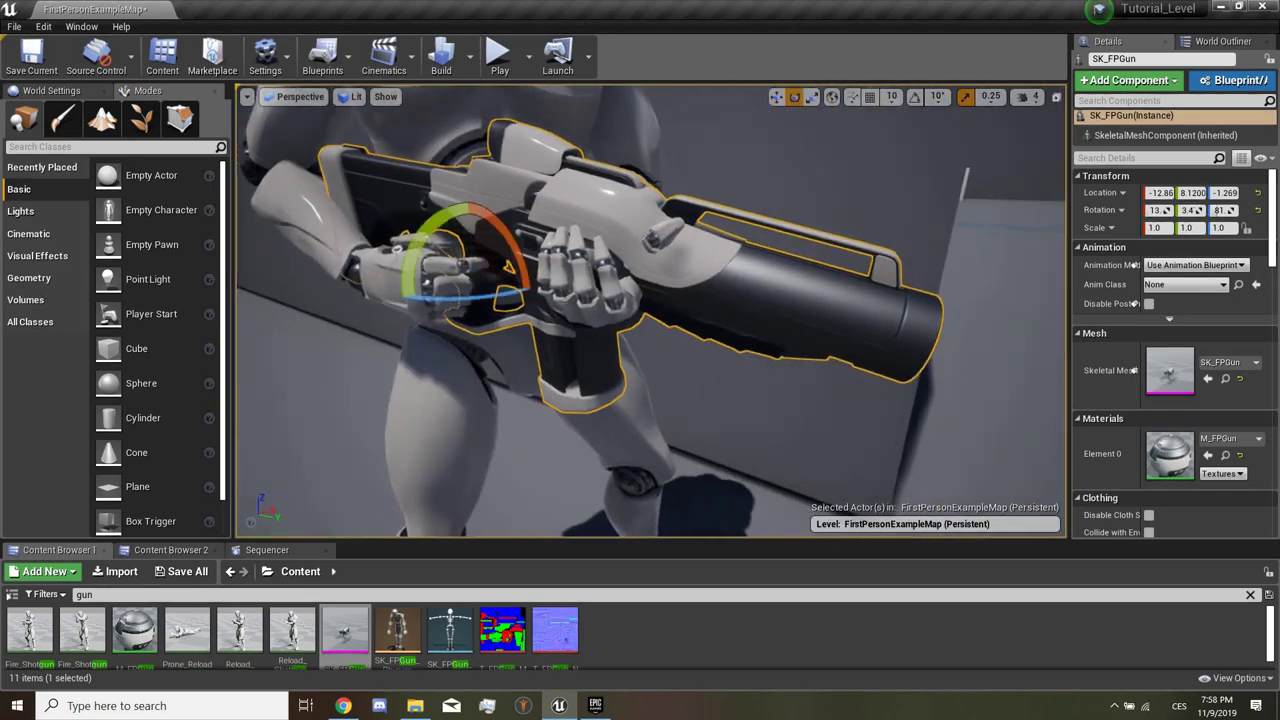
{"action": "left_click_drag", "start_coordinate": [508, 266], "coordinate": [498, 240]}
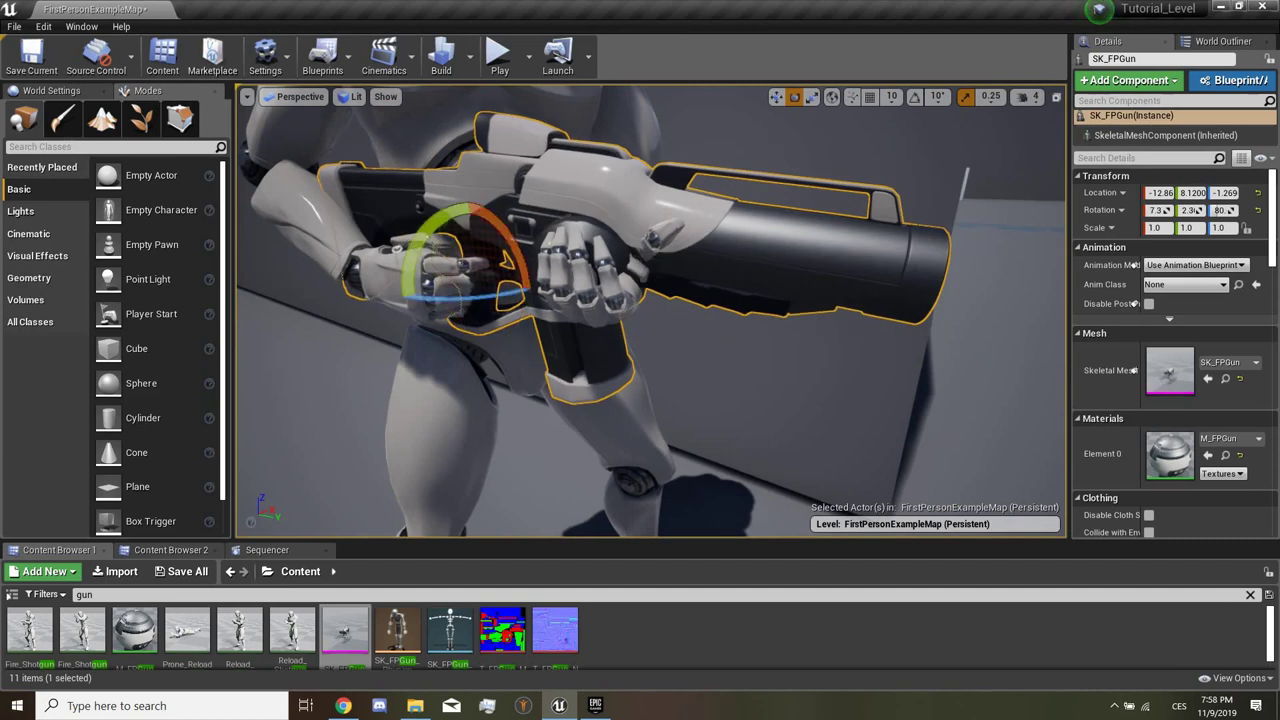
{"action": "mouse_move", "coordinate": [510, 284]}
{"action": "left_mouse_down"}
{"action": "mouse_move", "coordinate": [533, 289]}
{"action": "mouse_move", "coordinate": [497, 286]}
{"action": "left_mouse_up"}
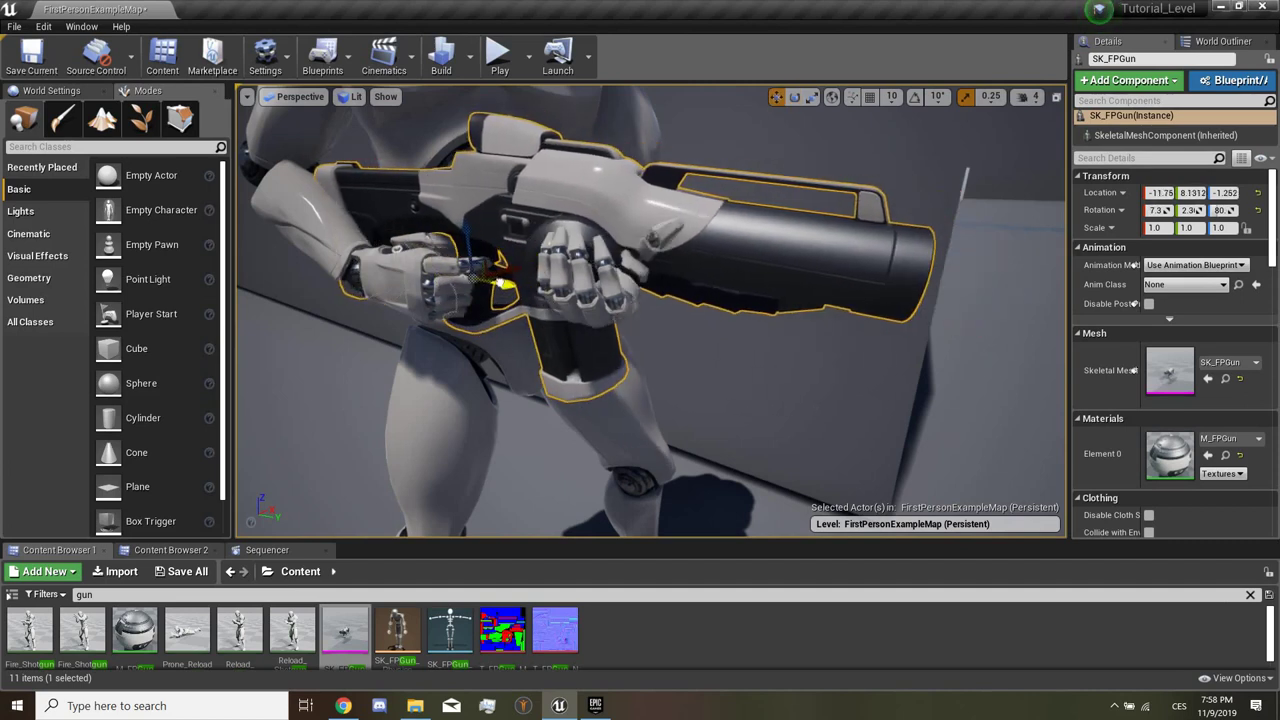
{"action": "scroll", "coordinate": [650, 310], "scroll_direction": "down", "scroll_amount": 1}
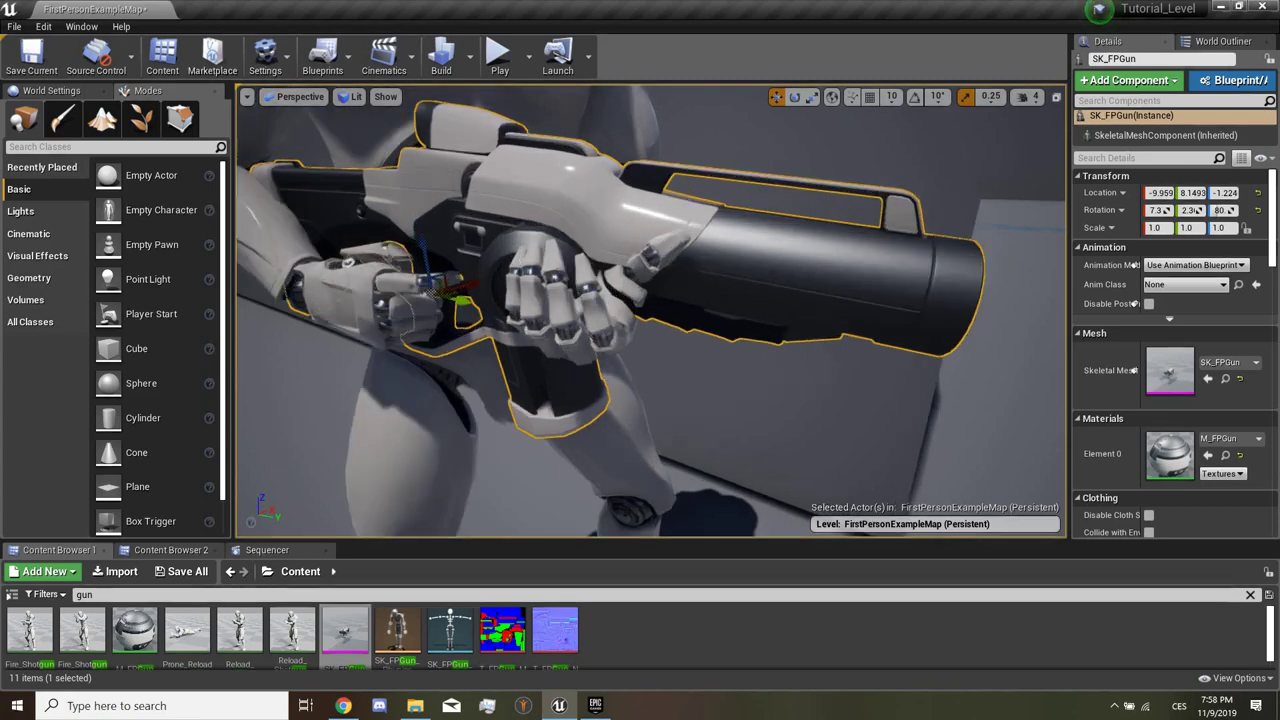
{"action": "scroll", "coordinate": [650, 310], "scroll_direction": "down", "scroll_amount": 1}
{"action": "left_click_drag", "start_coordinate": [487, 240], "coordinate": [515, 261]}
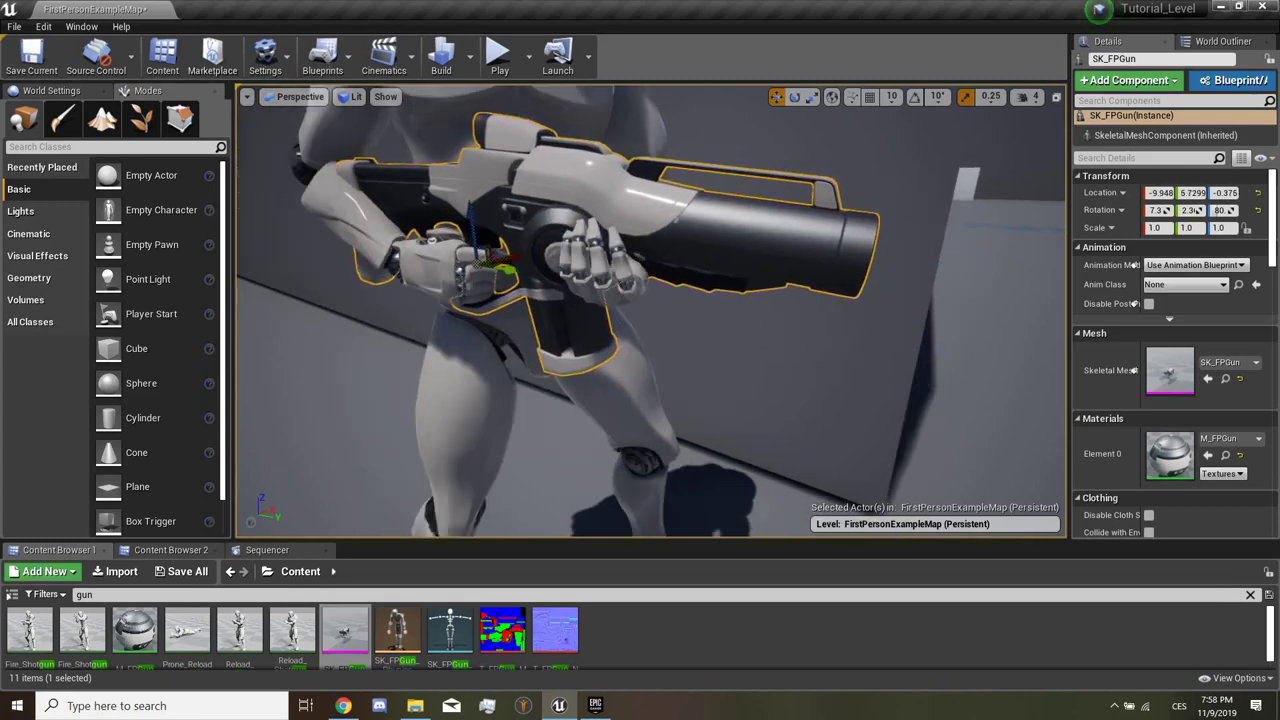
{"action": "left_click", "coordinate": [505, 275]}
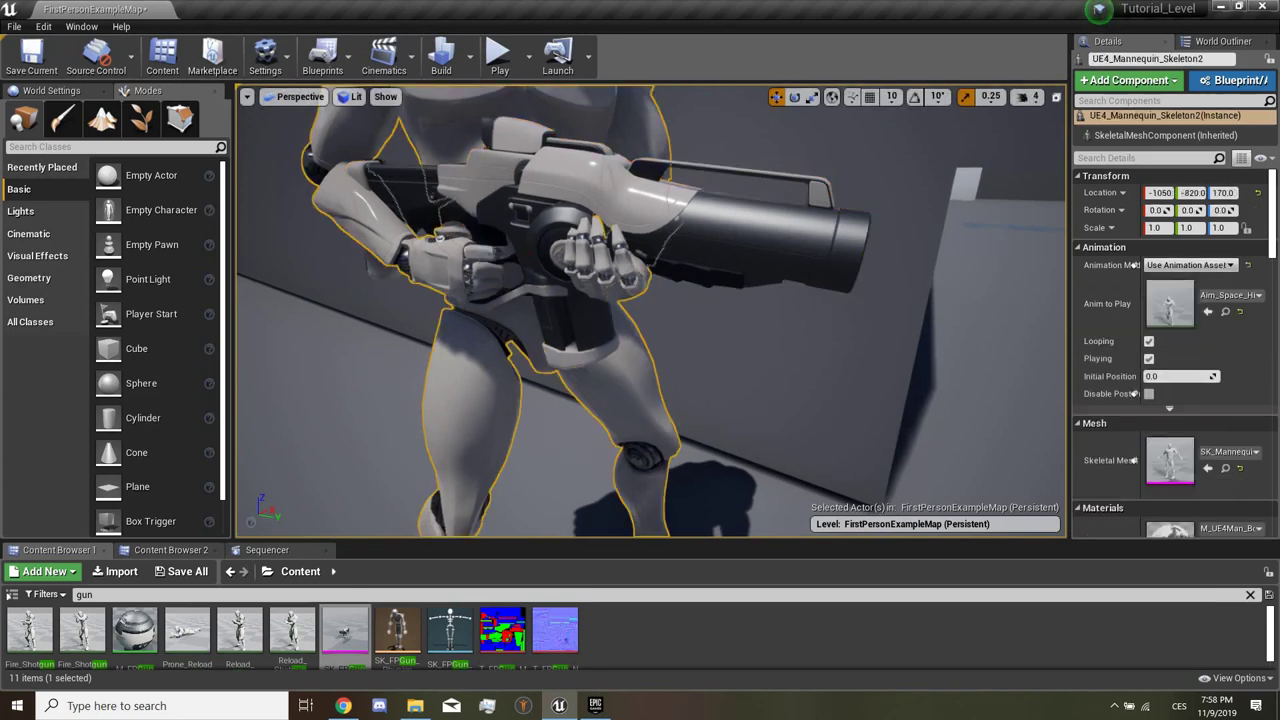
{"action": "left_click", "coordinate": [499, 57]}
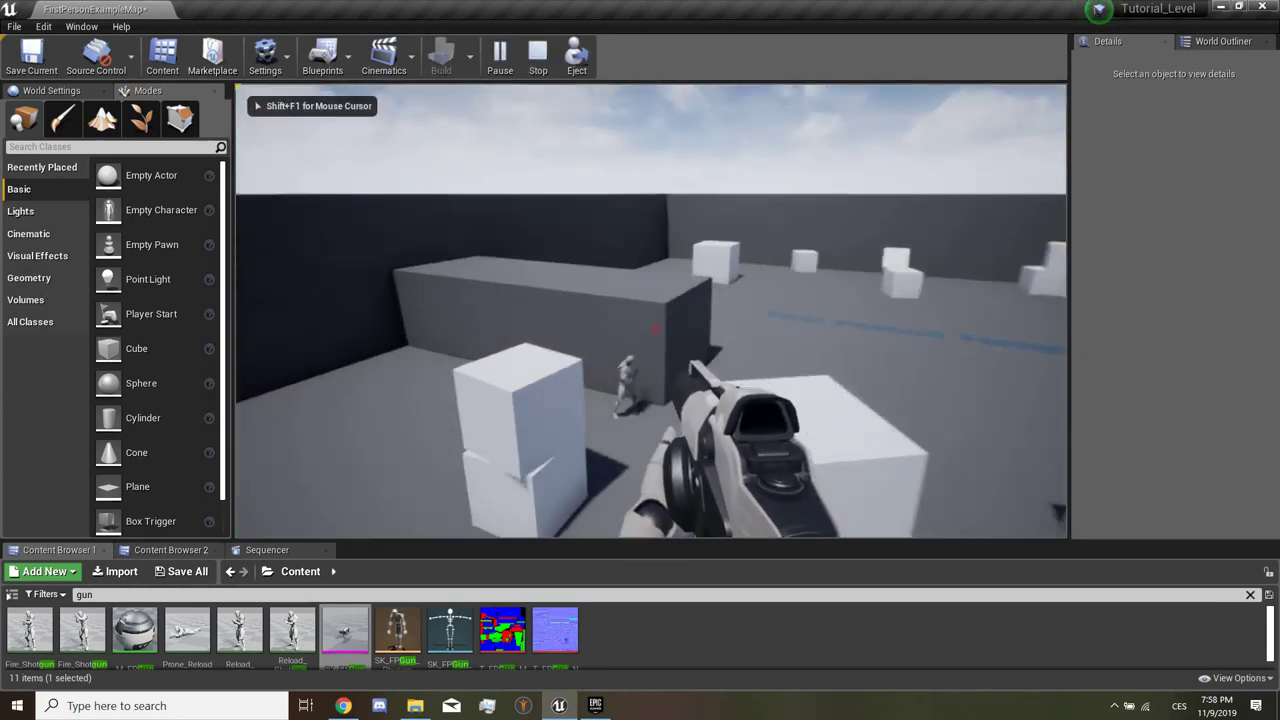
Step: Walk forward in the play test, stop it, and bring up the Sequencer cutscene timeline
{"action": "key", "text": "w"}
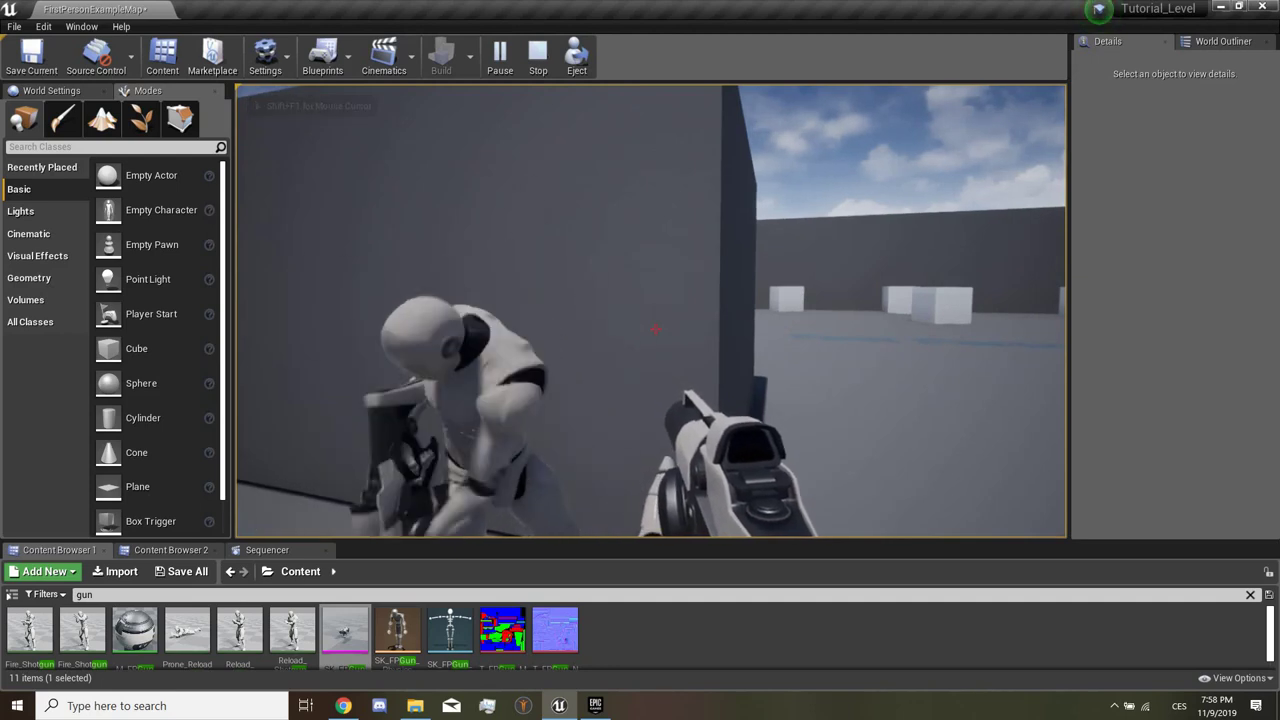
{"action": "key", "text": "Escape"}
{"action": "scroll", "coordinate": [650, 310], "scroll_direction": "down", "scroll_amount": 5}
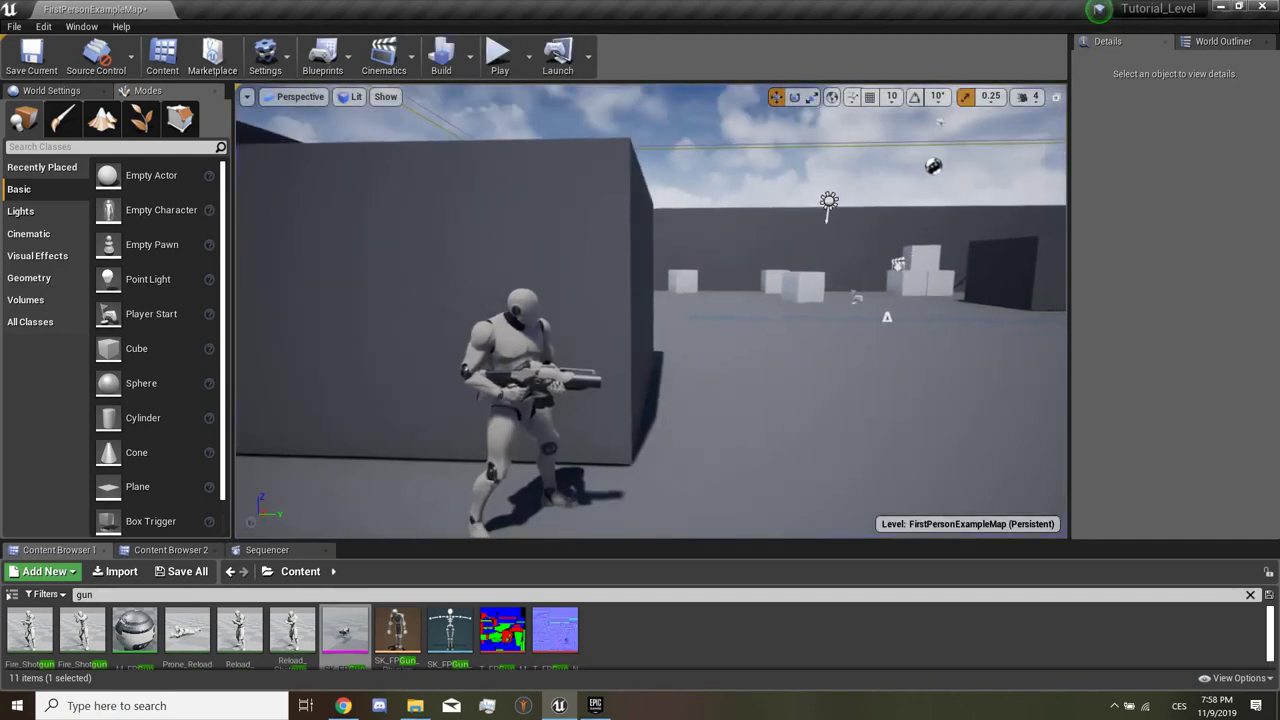
{"action": "left_click", "coordinate": [267, 549]}
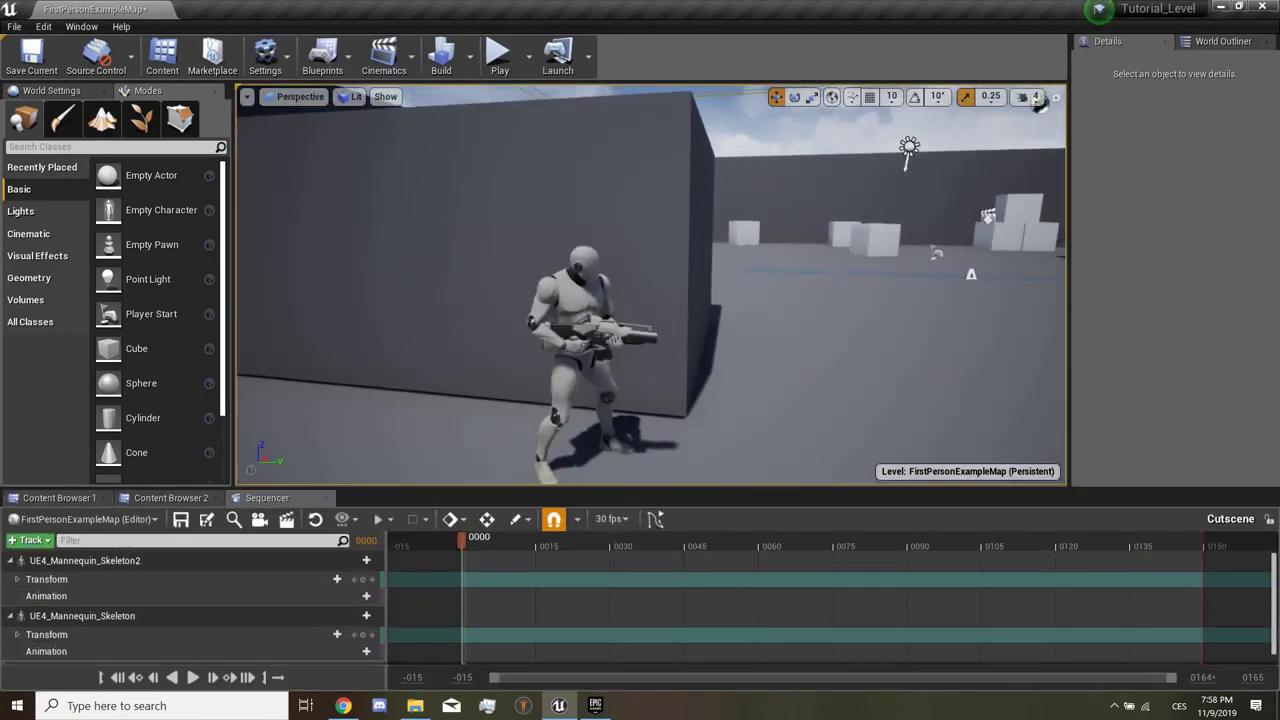
Step: Slide the second mannequin along Y to its wall start spot, keyed at frame 0, and bring up the 30 fps display-rate menu
{"action": "left_click", "coordinate": [640, 370]}
{"action": "left_click_drag", "start_coordinate": [690, 410], "coordinate": [330, 371]}
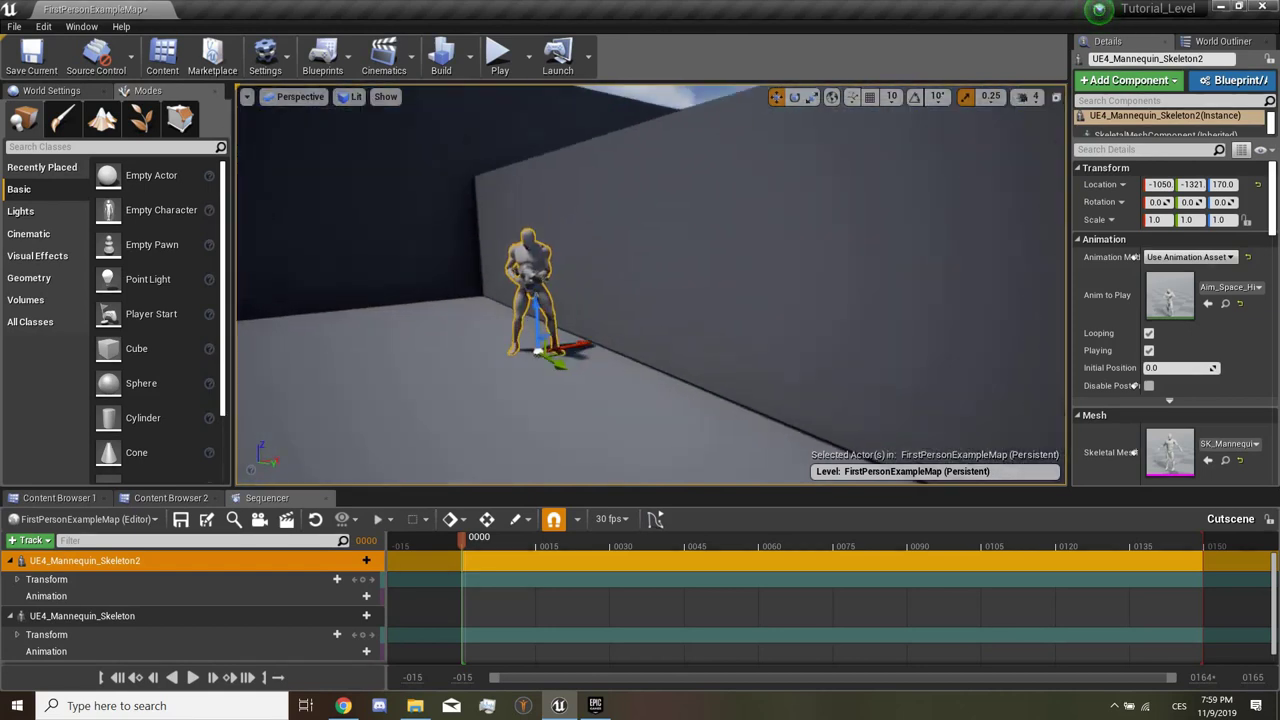
{"action": "right_click", "coordinate": [557, 420]}
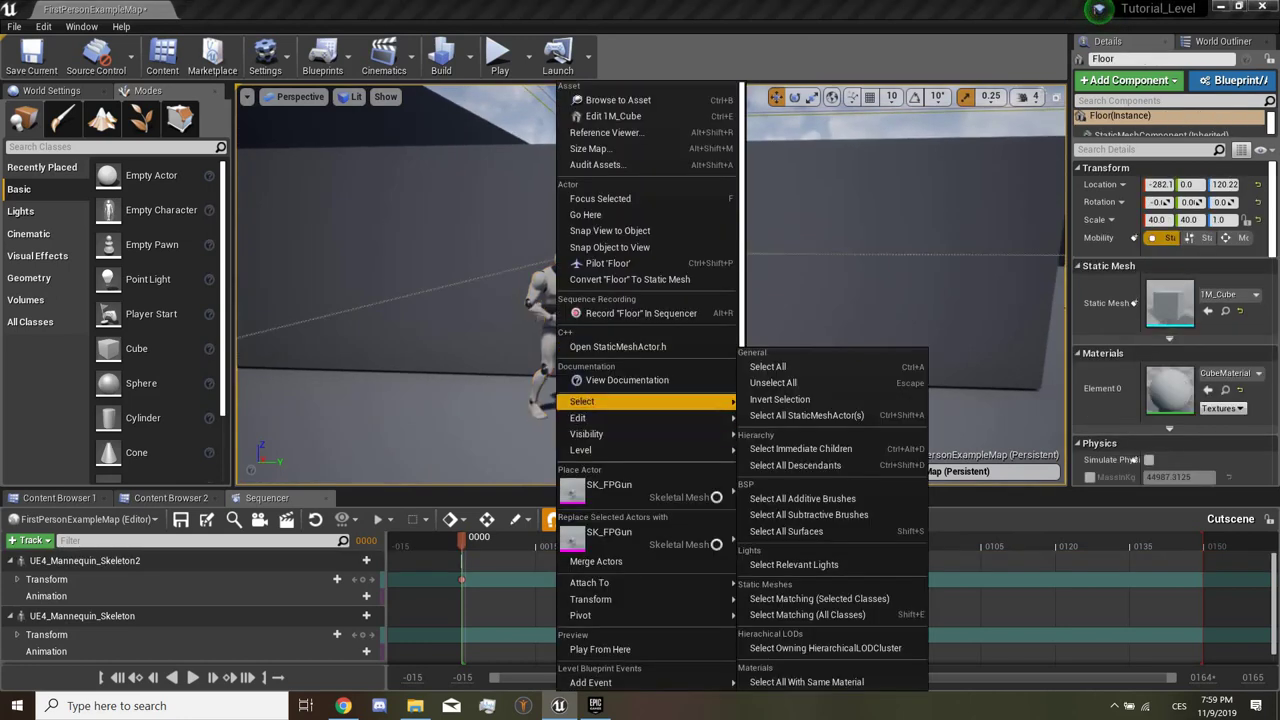
{"action": "key", "text": "Escape"}
{"action": "left_click", "coordinate": [560, 340]}
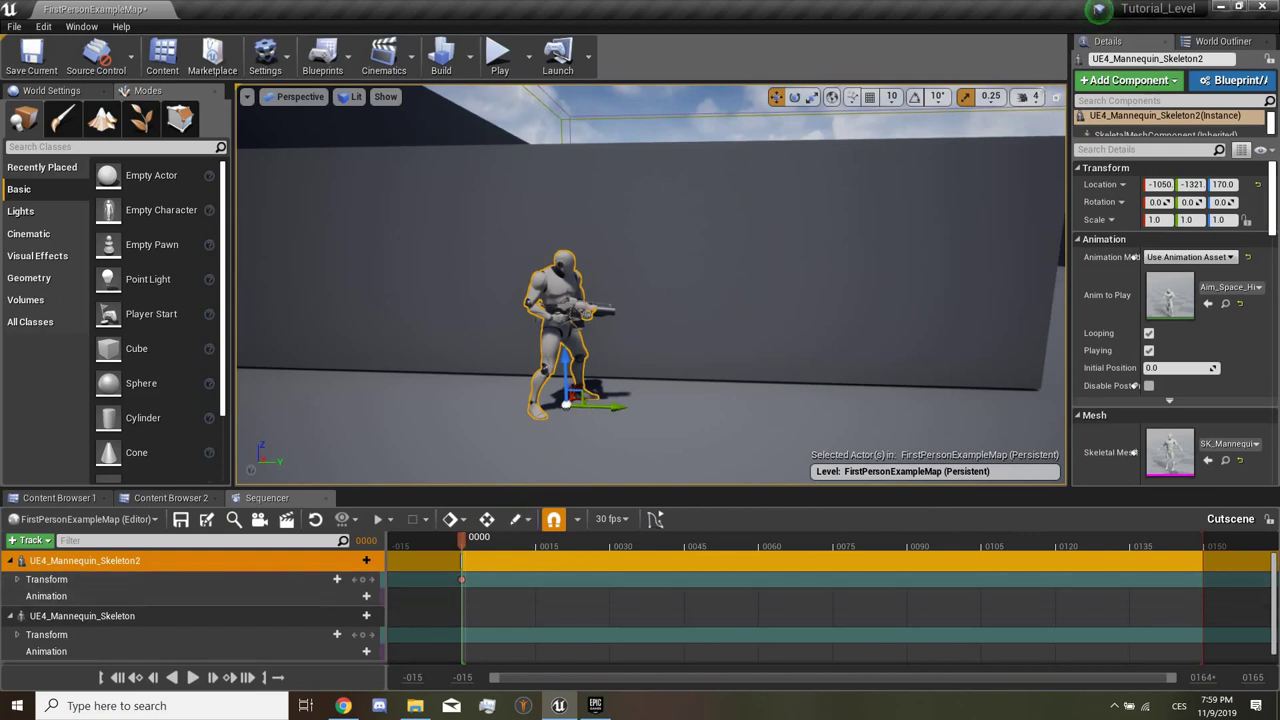
{"action": "left_click", "coordinate": [612, 518]}
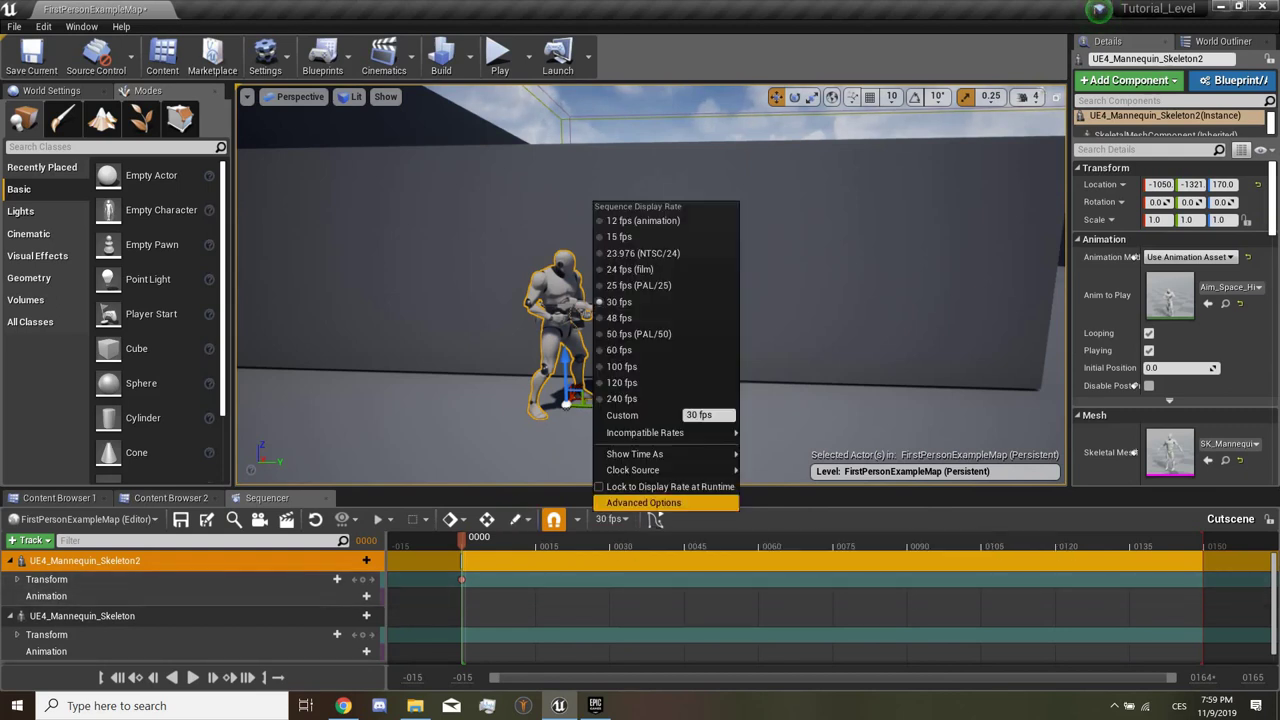
{"action": "mouse_move", "coordinate": [640, 470]}
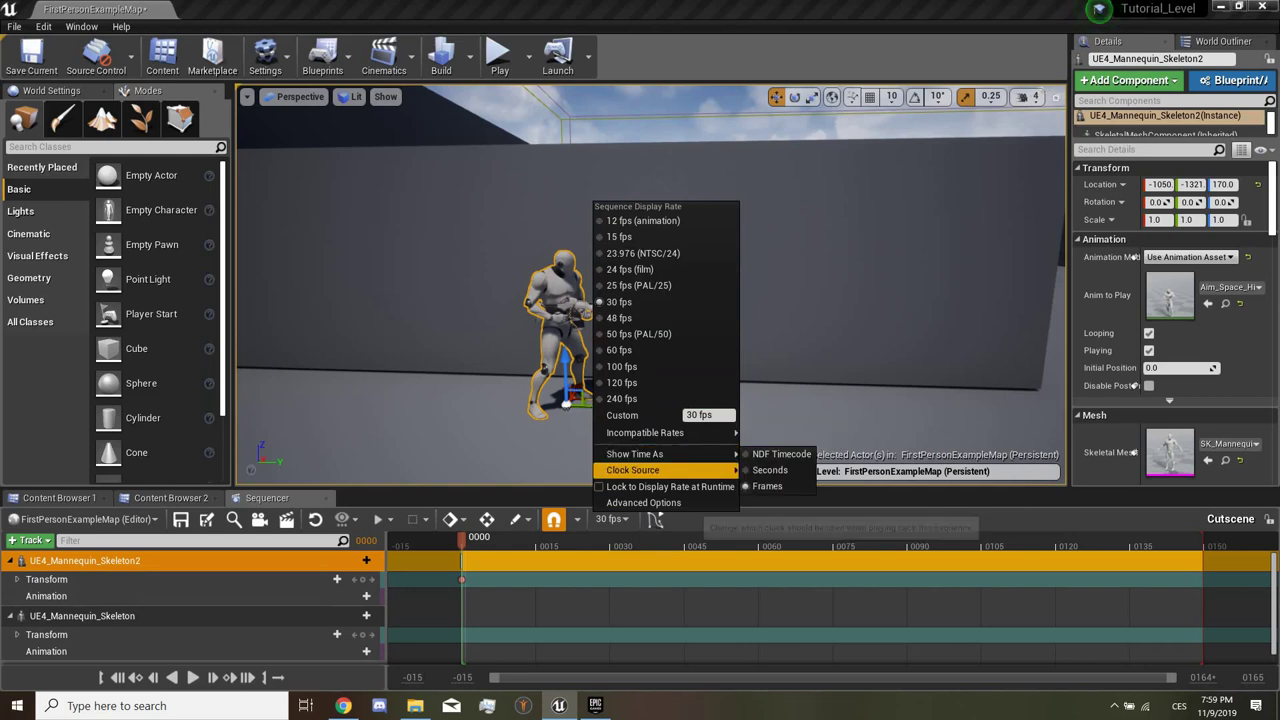
Step: Show time in seconds and key the second mannequin moved along the wall to Y -856.3 at 3.00 s
{"action": "left_click", "coordinate": [769, 470]}
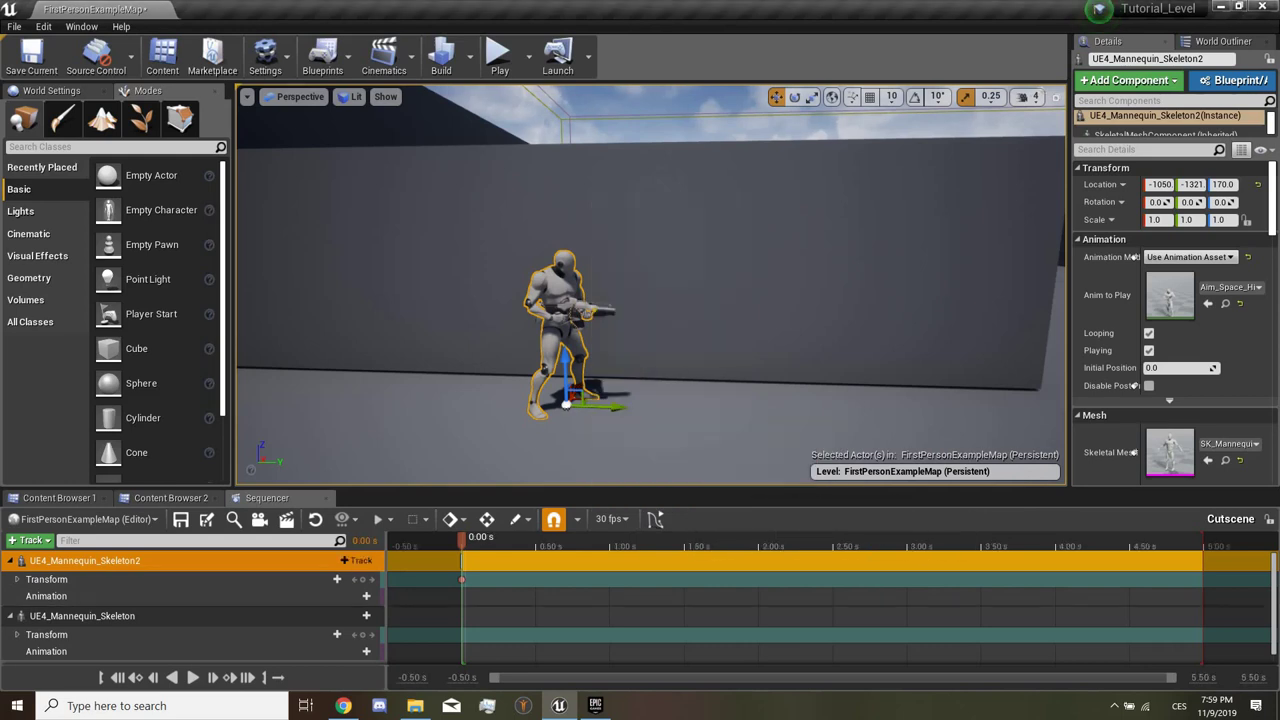
{"action": "left_click", "coordinate": [450, 519]}
{"action": "left_click", "coordinate": [561, 540]}
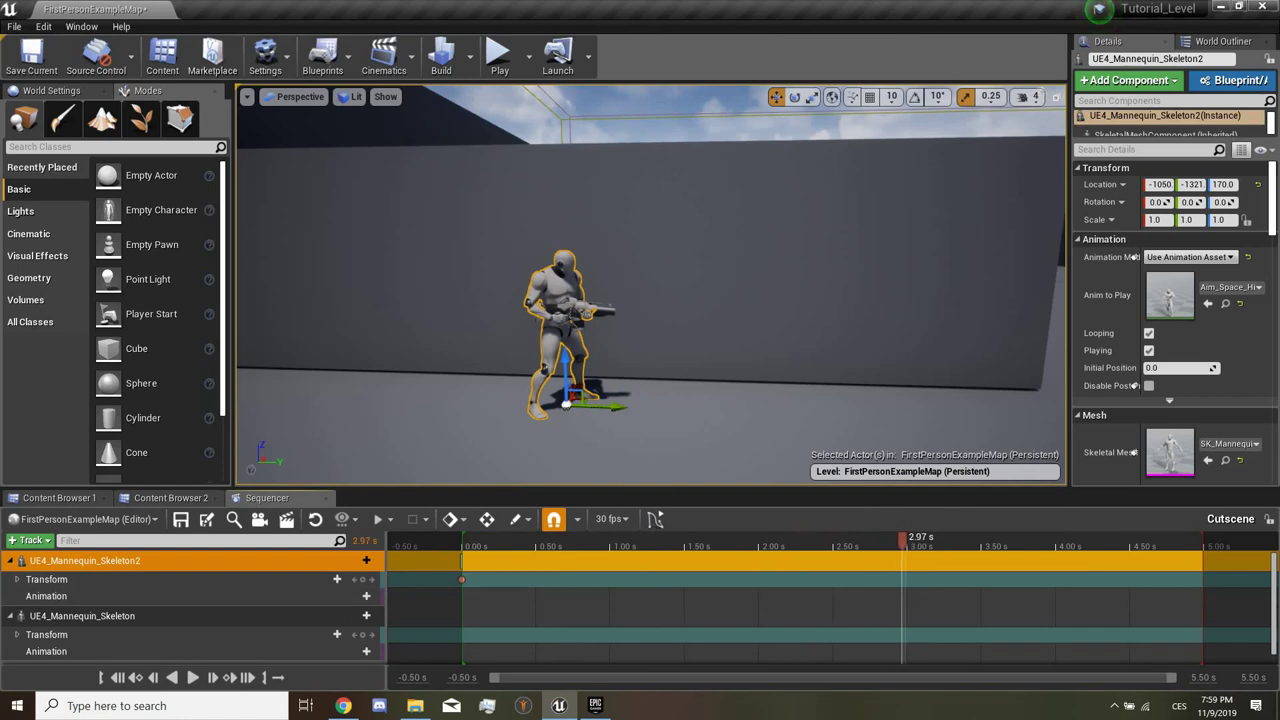
{"action": "left_click_drag", "start_coordinate": [615, 406], "coordinate": [1051, 453]}
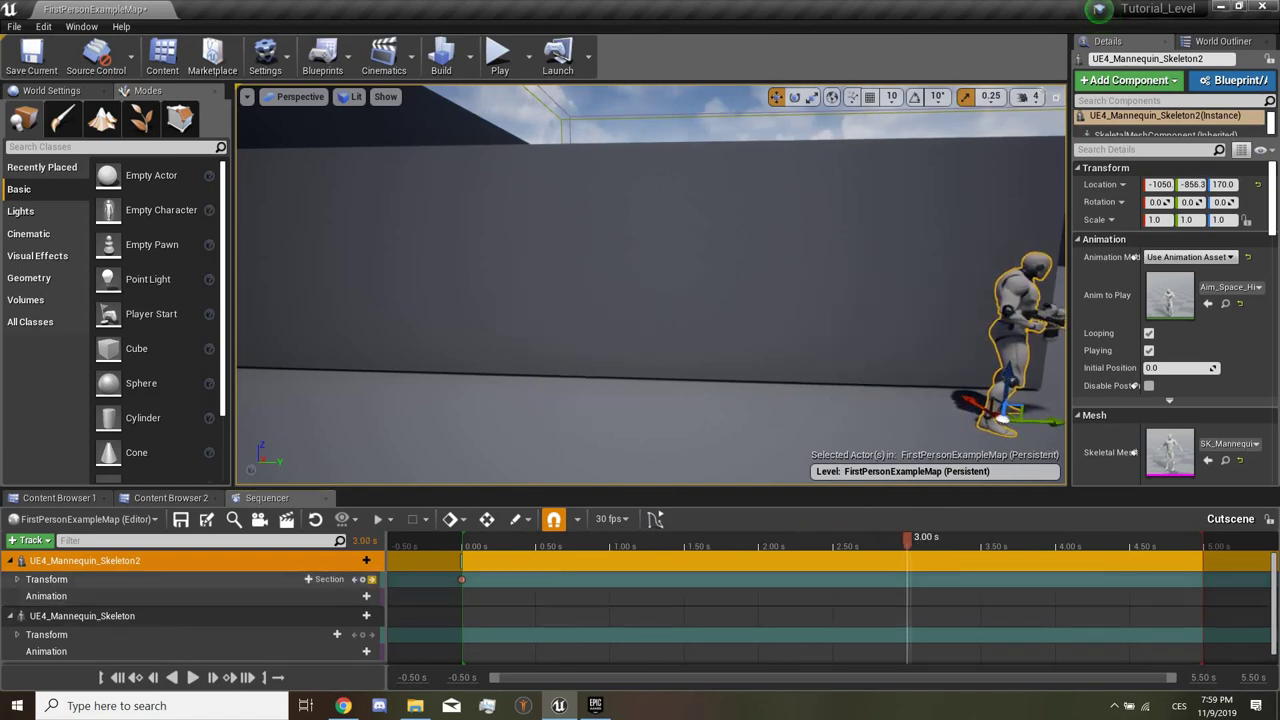
{"action": "left_click", "coordinate": [364, 580]}
Step: Preview the movement and return the playhead to the cutscene start
{"action": "left_click_drag", "start_coordinate": [907, 538], "coordinate": [458, 538]}
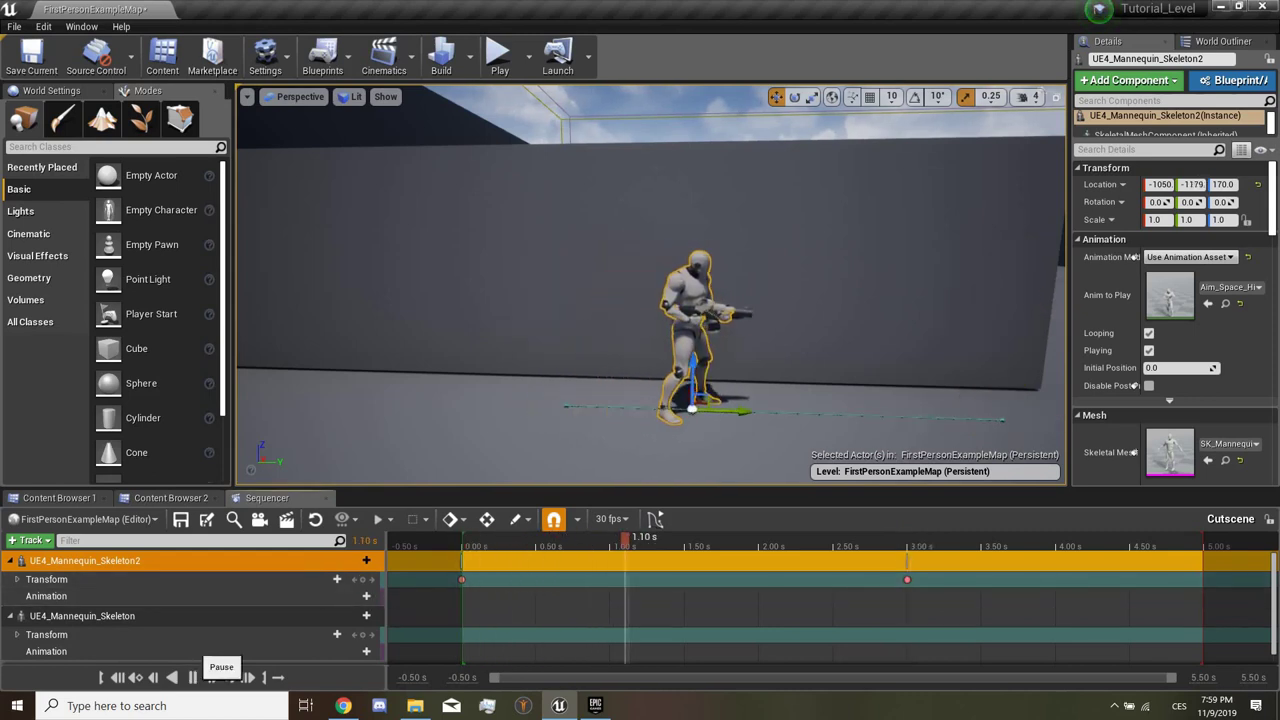
{"action": "left_click", "coordinate": [192, 677]}
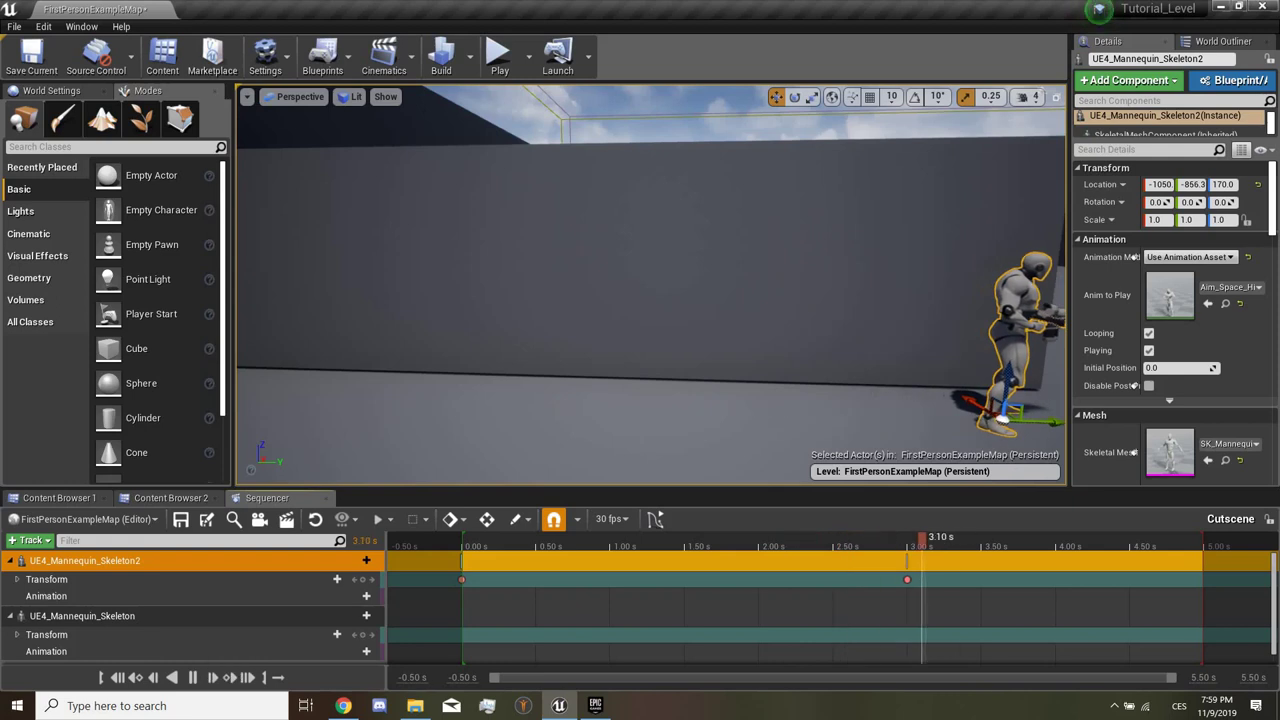
{"action": "left_click", "coordinate": [117, 677]}
{"action": "scroll", "coordinate": [200, 590], "scroll_direction": "down", "scroll_amount": 1}
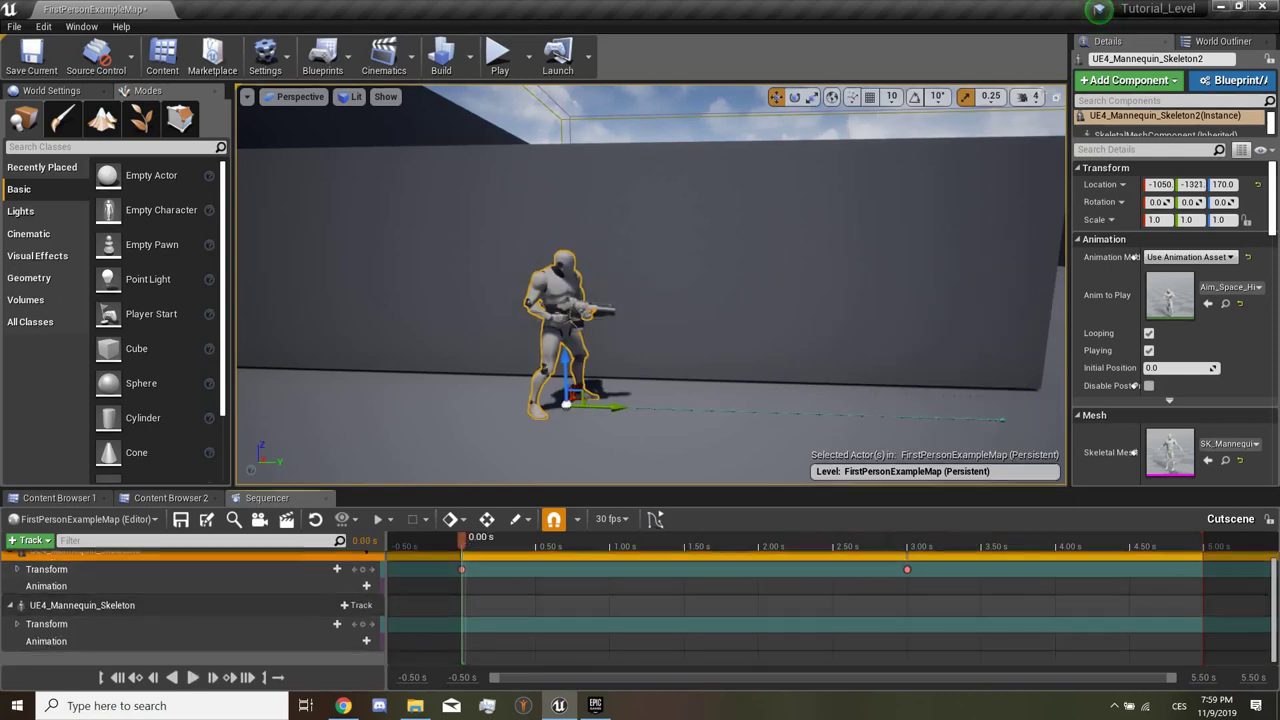
Step: Add a Walk_Fwd_Rifle_Ironsights animation section to the second mannequin's track
{"action": "left_click", "coordinate": [352, 585]}
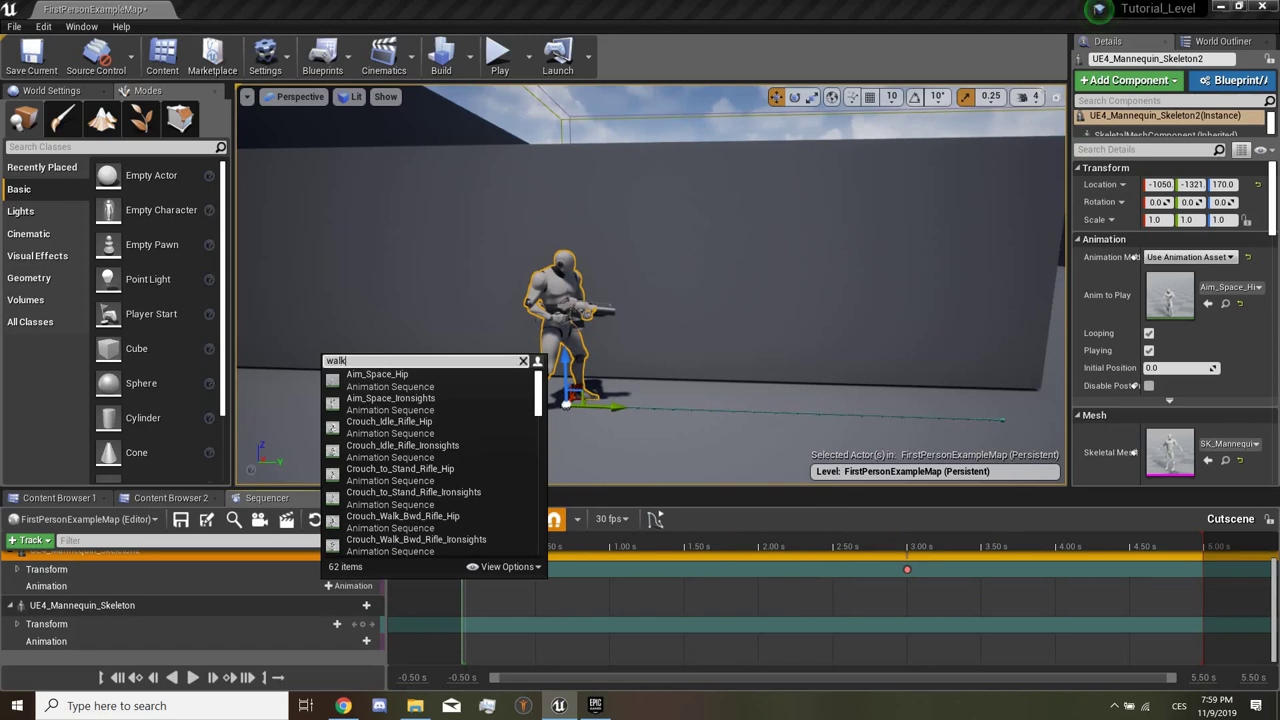
{"action": "scroll", "coordinate": [440, 485], "scroll_direction": "down", "scroll_amount": 2}
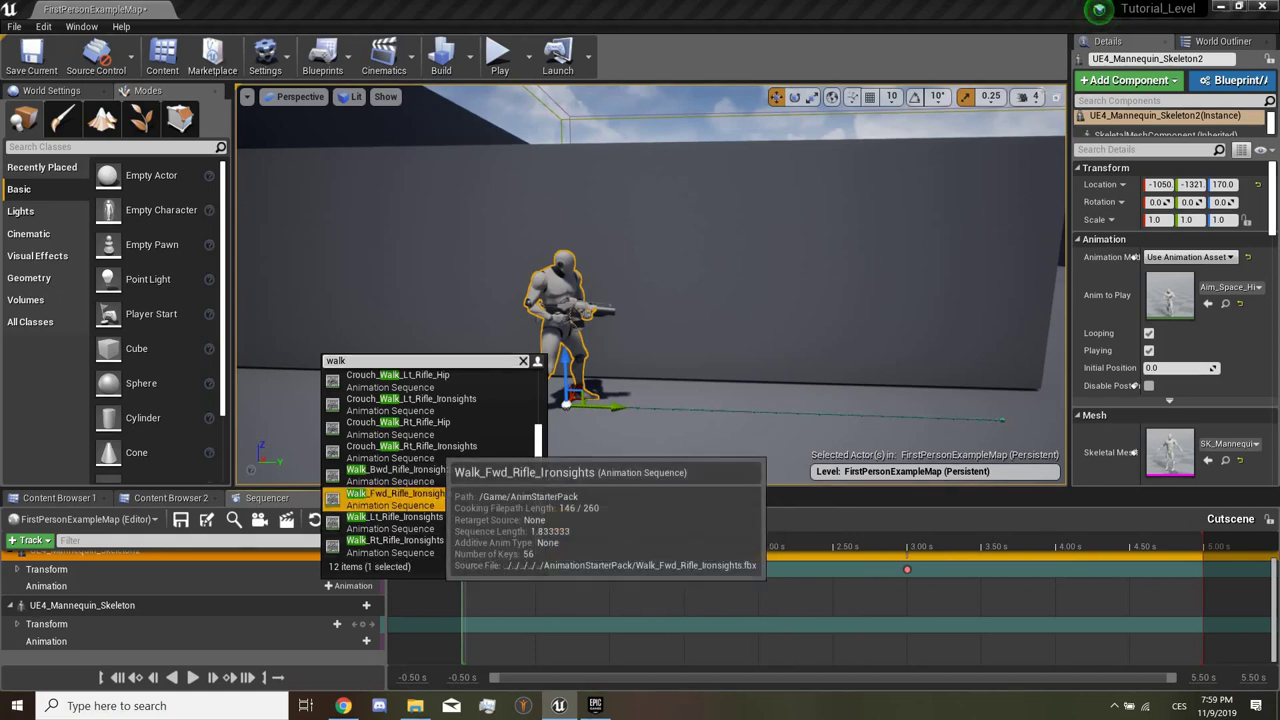
{"action": "left_click", "coordinate": [400, 494]}
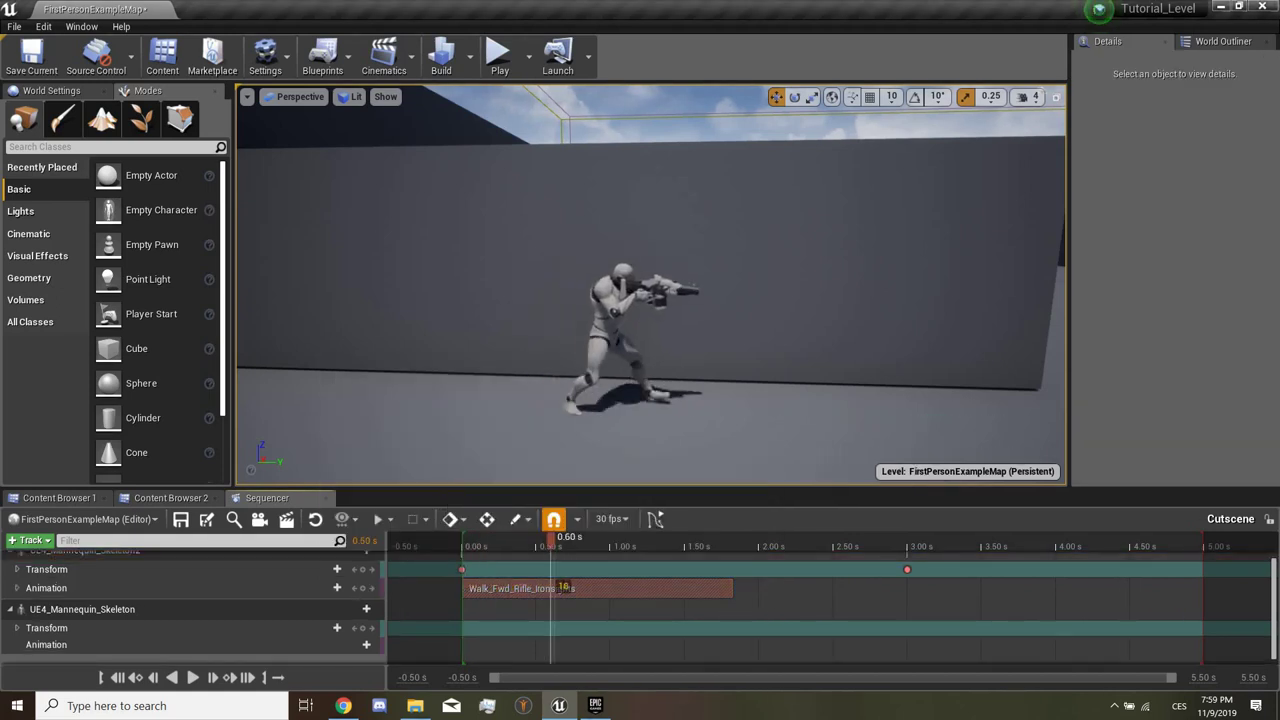
Step: Swap the section's animation to Crouch_Walk_Rt_Rifle_Hip and scrub to preview the crouch walk
{"action": "left_click", "coordinate": [500, 588]}
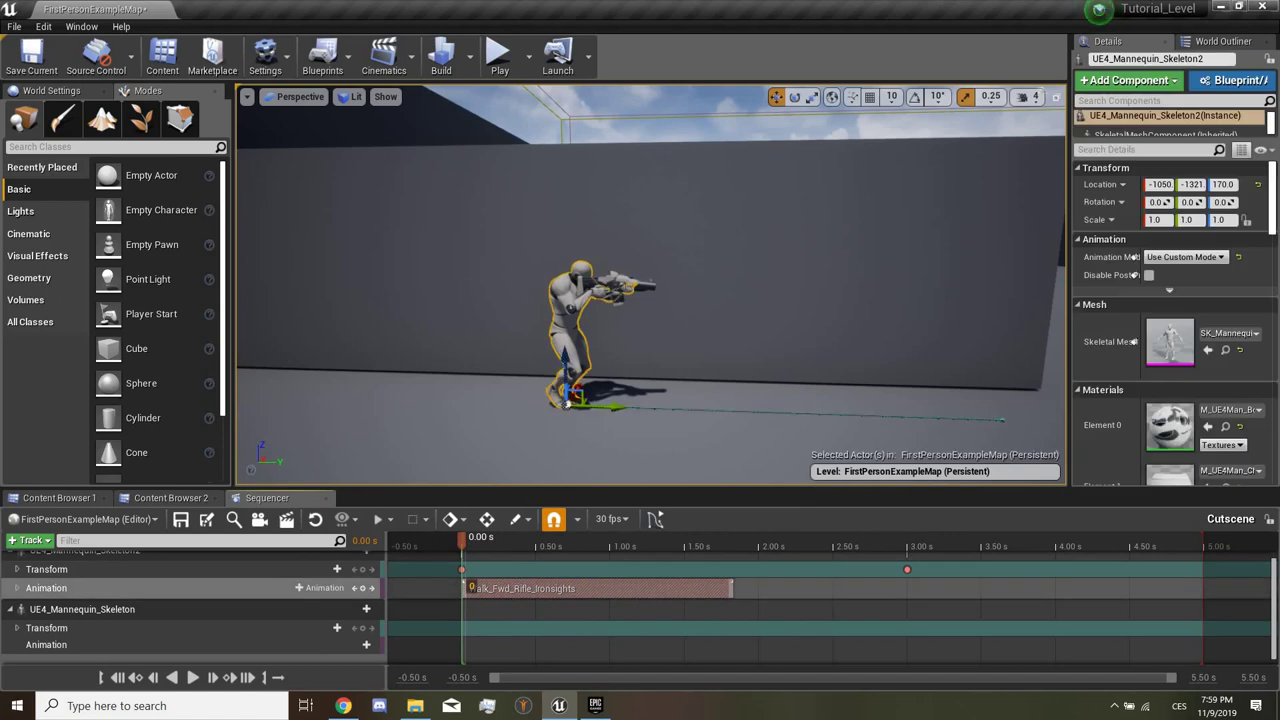
{"action": "right_click", "coordinate": [500, 588]}
{"action": "mouse_move", "coordinate": [534, 366]}
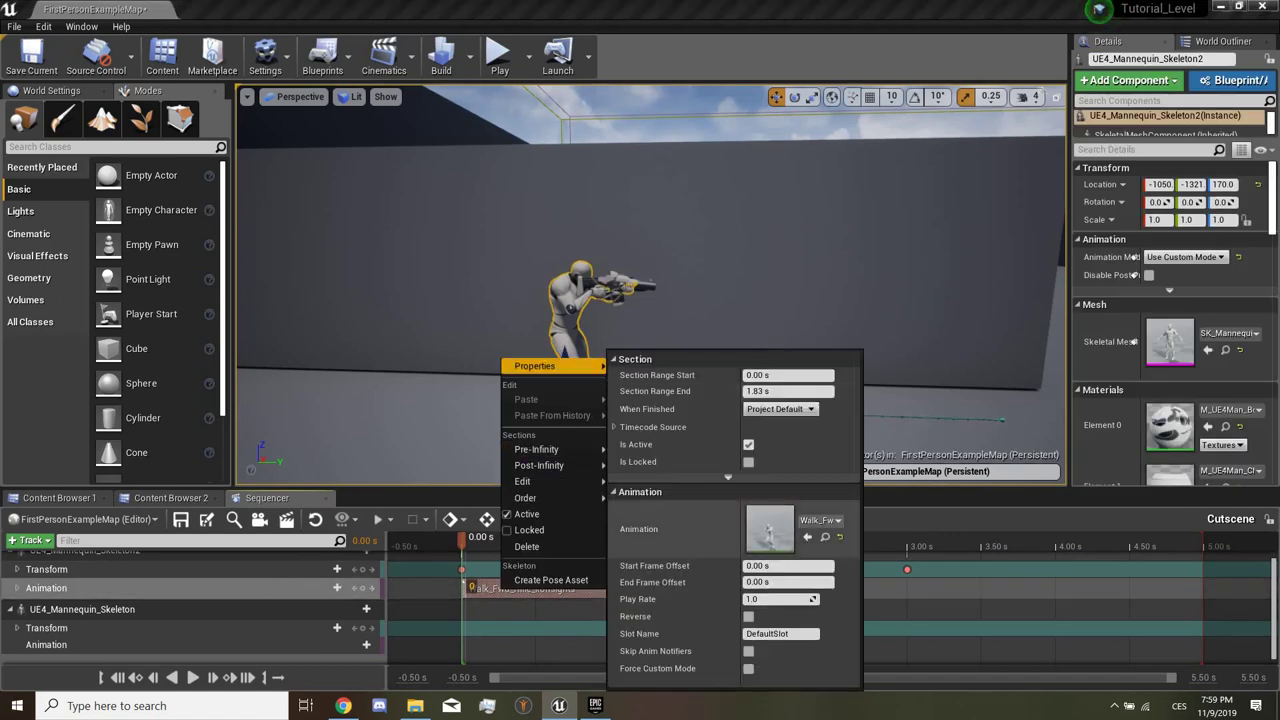
{"action": "left_click", "coordinate": [820, 520]}
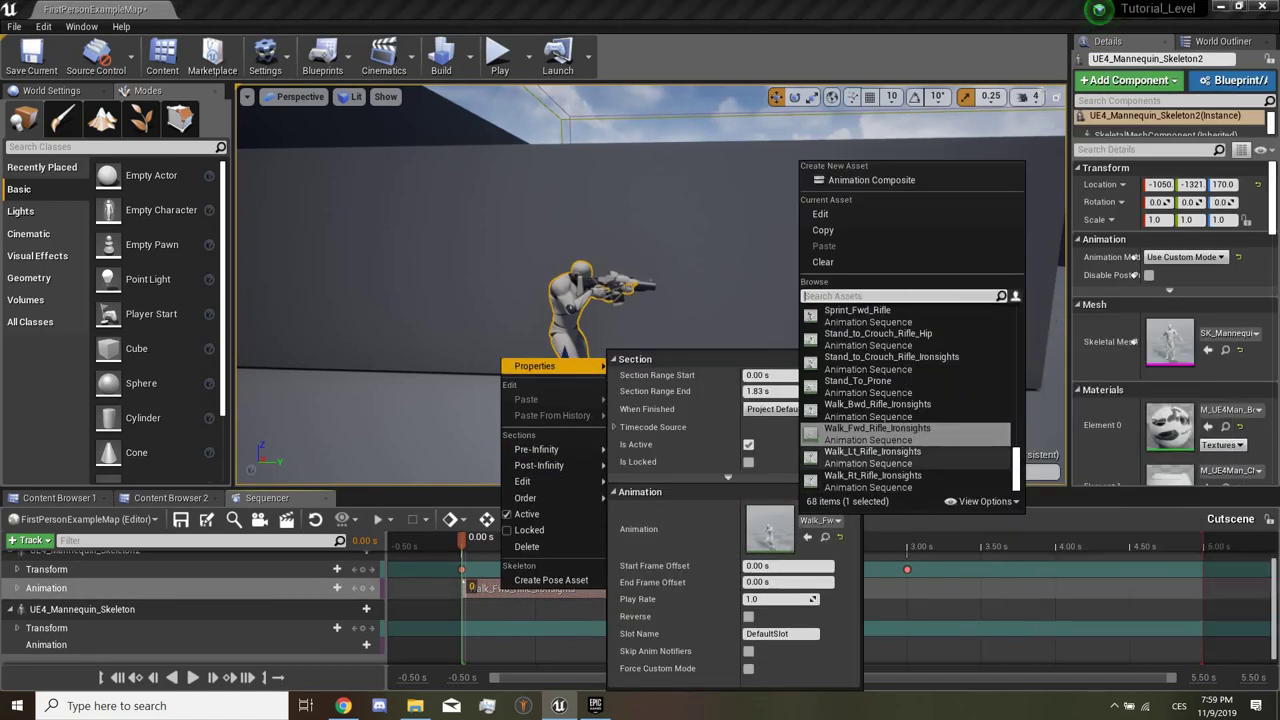
{"action": "scroll", "coordinate": [950, 415], "scroll_direction": "up", "scroll_amount": 3}
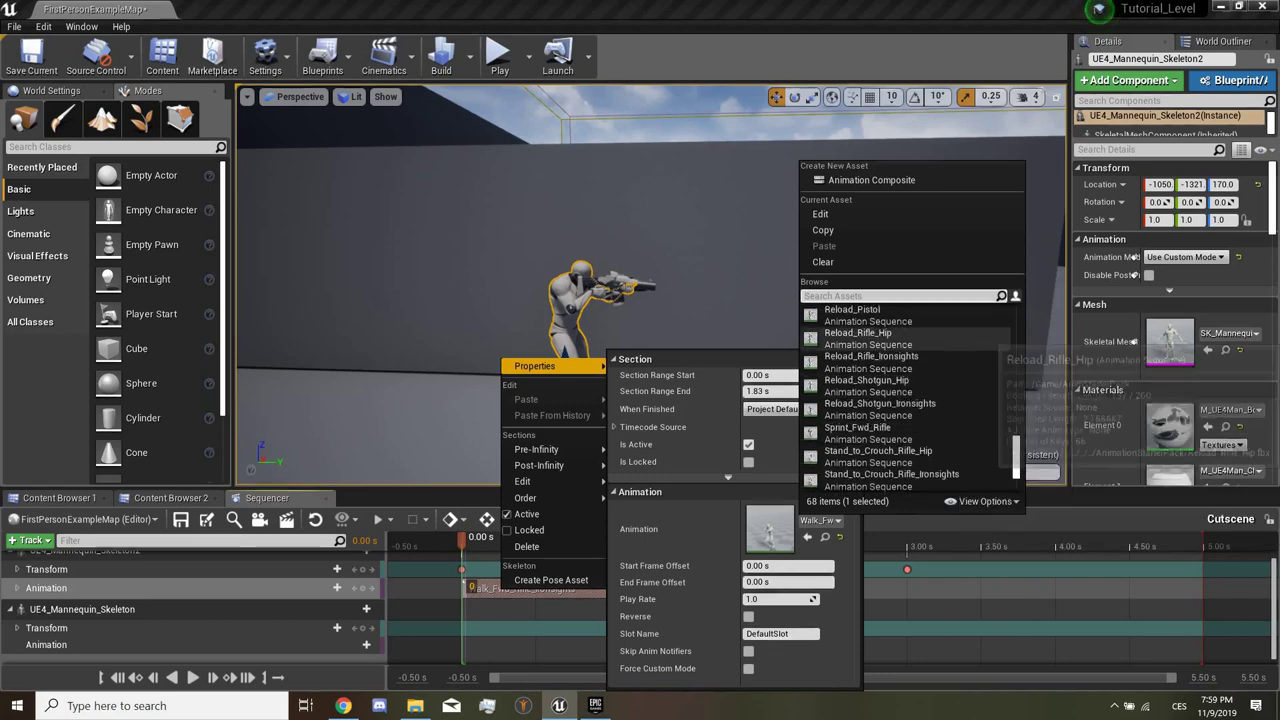
{"action": "type", "text": "walk"}
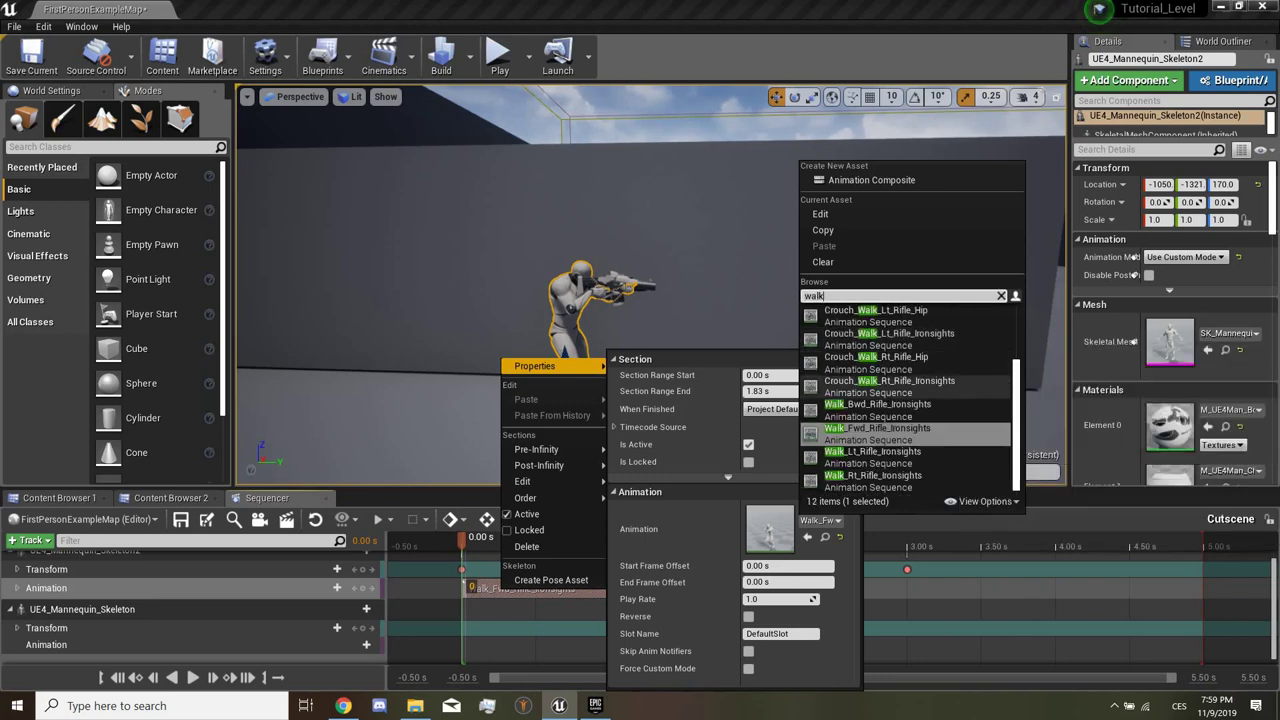
{"action": "scroll", "coordinate": [905, 400], "scroll_direction": "up", "scroll_amount": 2}
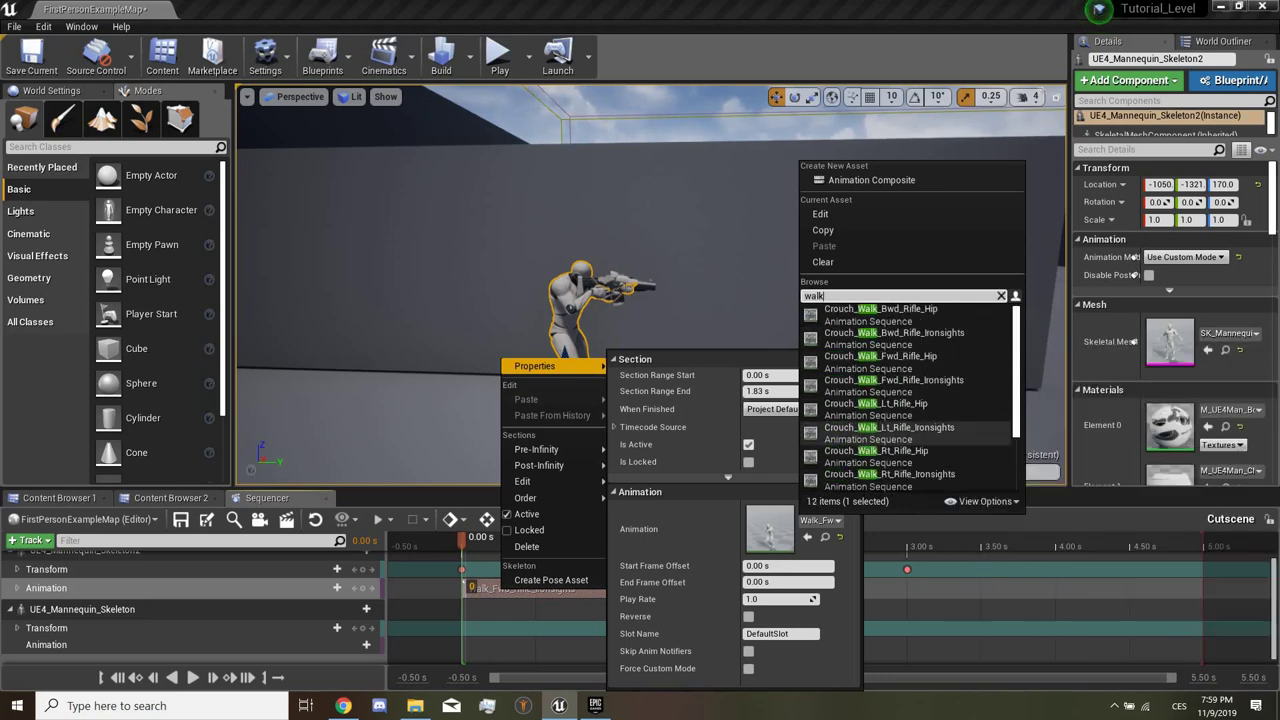
{"action": "scroll", "coordinate": [905, 390], "scroll_direction": "down", "scroll_amount": 2}
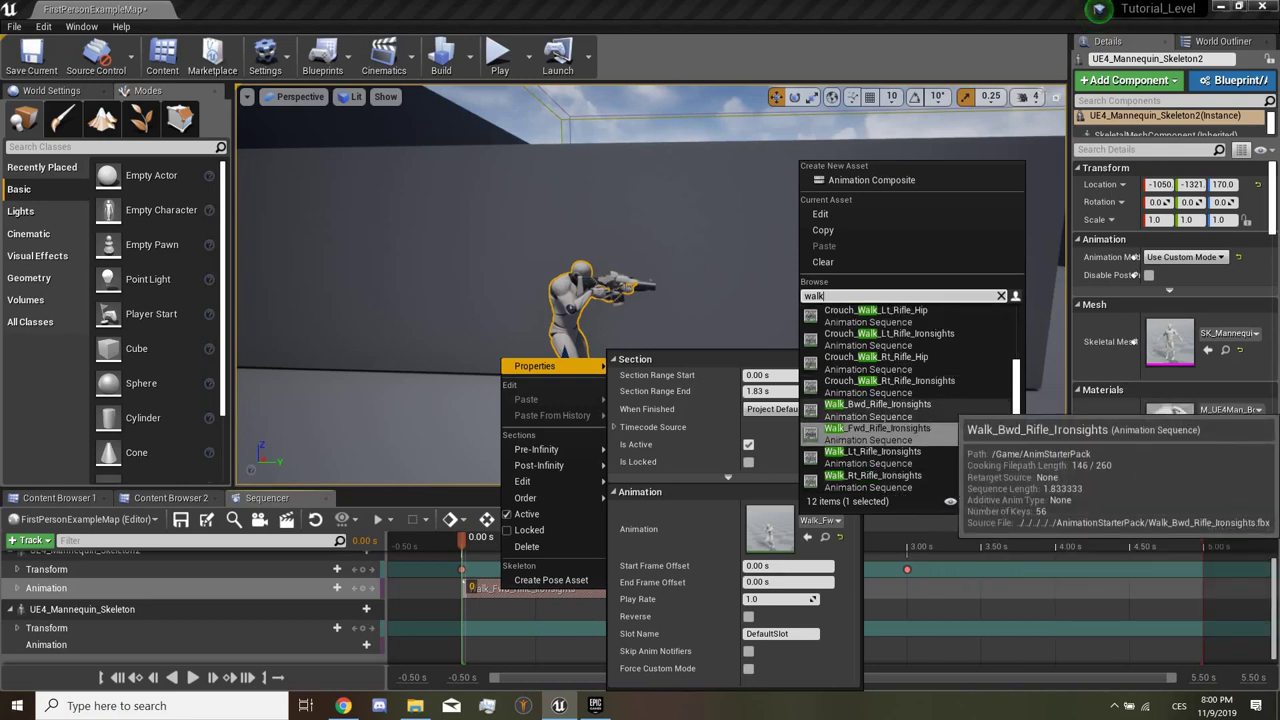
{"action": "left_click", "coordinate": [870, 358]}
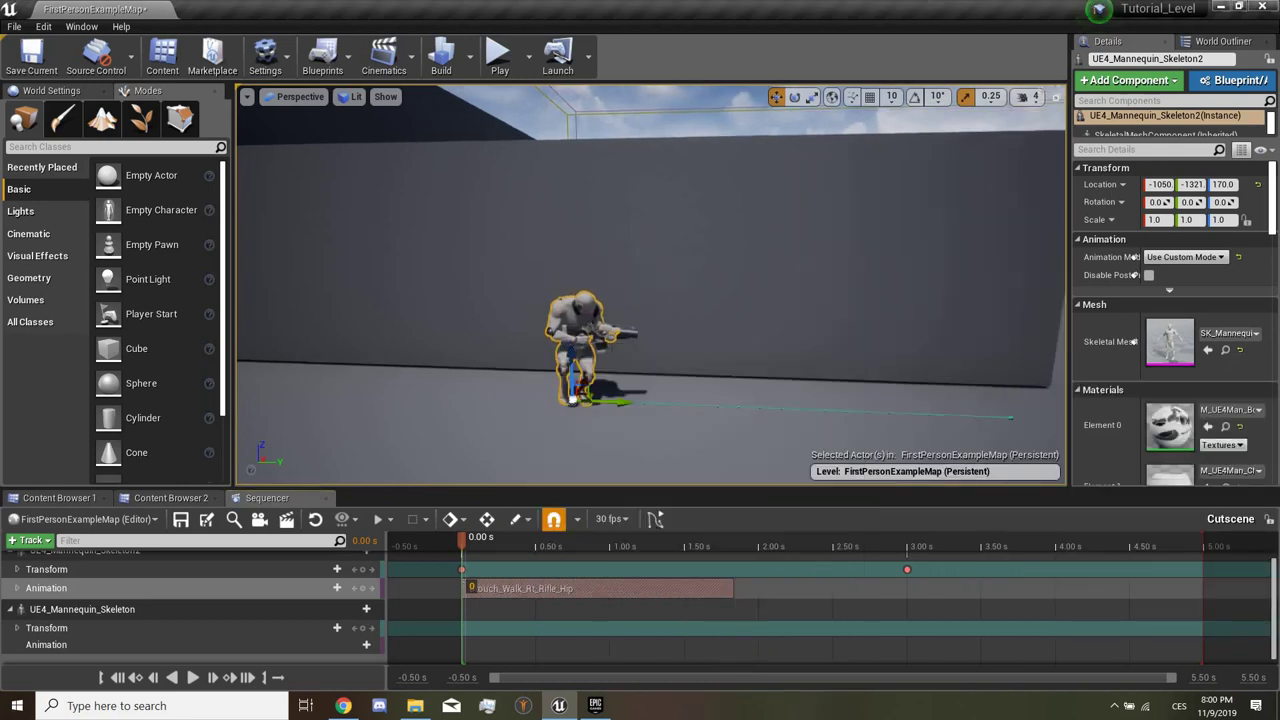
{"action": "key", "text": "f"}
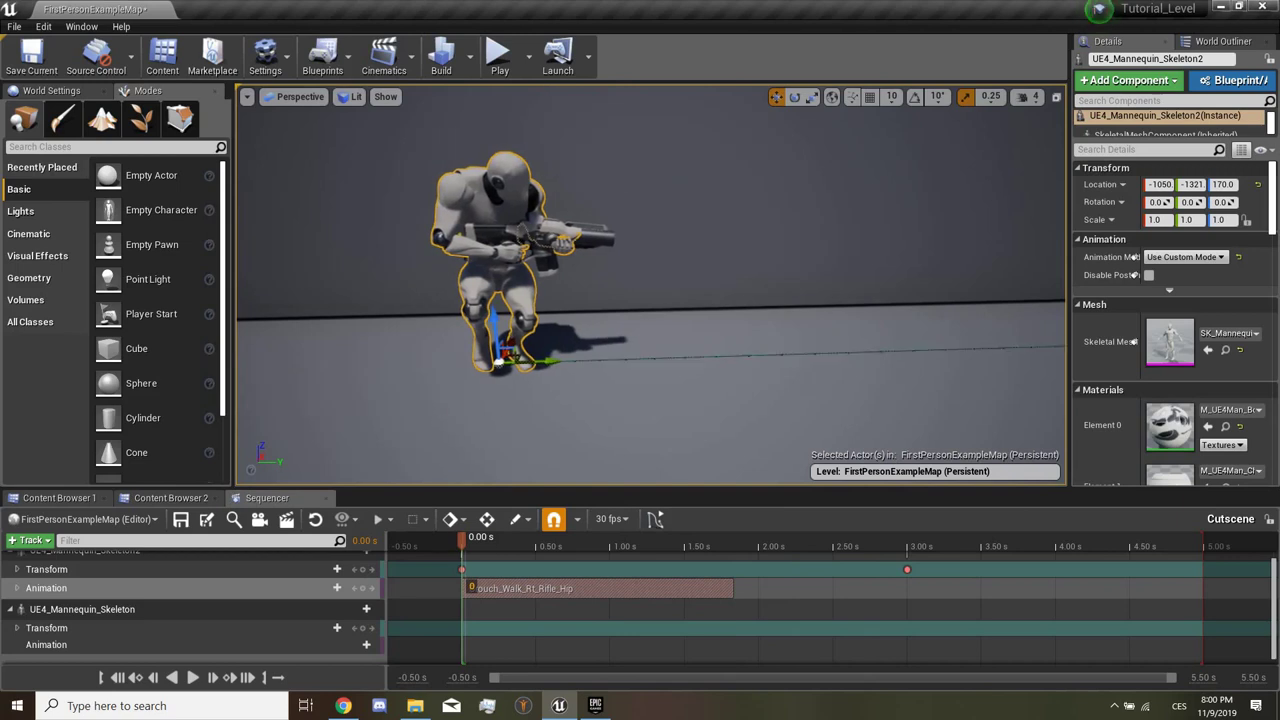
{"action": "mouse_move", "coordinate": [462, 540]}
{"action": "left_mouse_down"}
{"action": "mouse_move", "coordinate": [557, 540]}
{"action": "mouse_move", "coordinate": [476, 540]}
{"action": "left_mouse_up"}
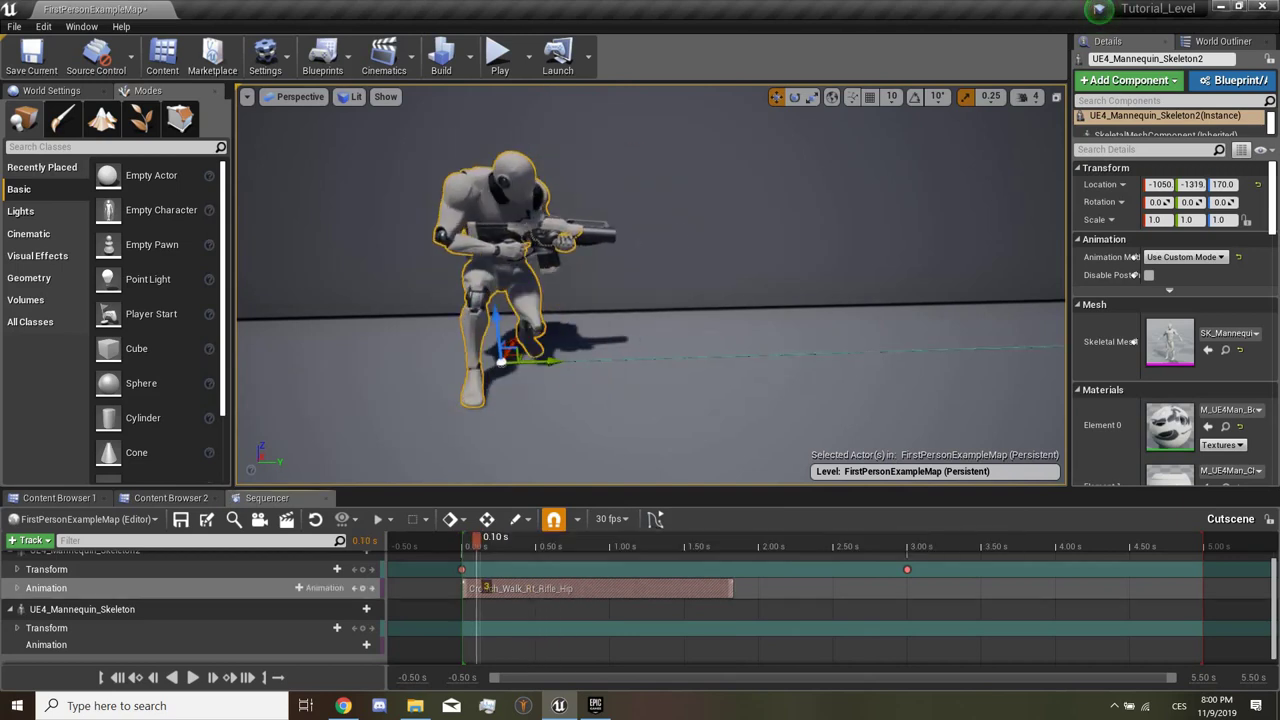
Step: Change the crouch-walk section's animation to Sprint_Fwd_Rifle in its Properties and scrub to preview
{"action": "right_click", "coordinate": [536, 588]}
{"action": "mouse_move", "coordinate": [580, 364]}
{"action": "left_click", "coordinate": [855, 520]}
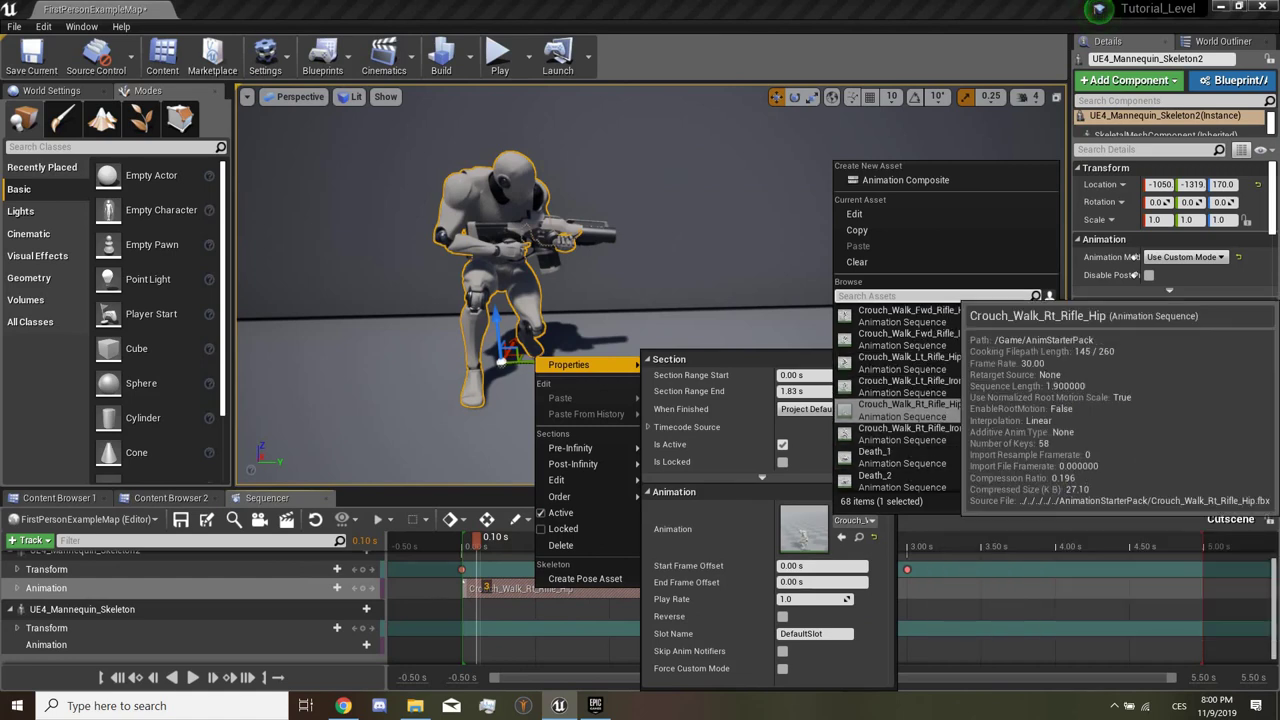
{"action": "scroll", "coordinate": [940, 410], "scroll_direction": "down", "scroll_amount": 3}
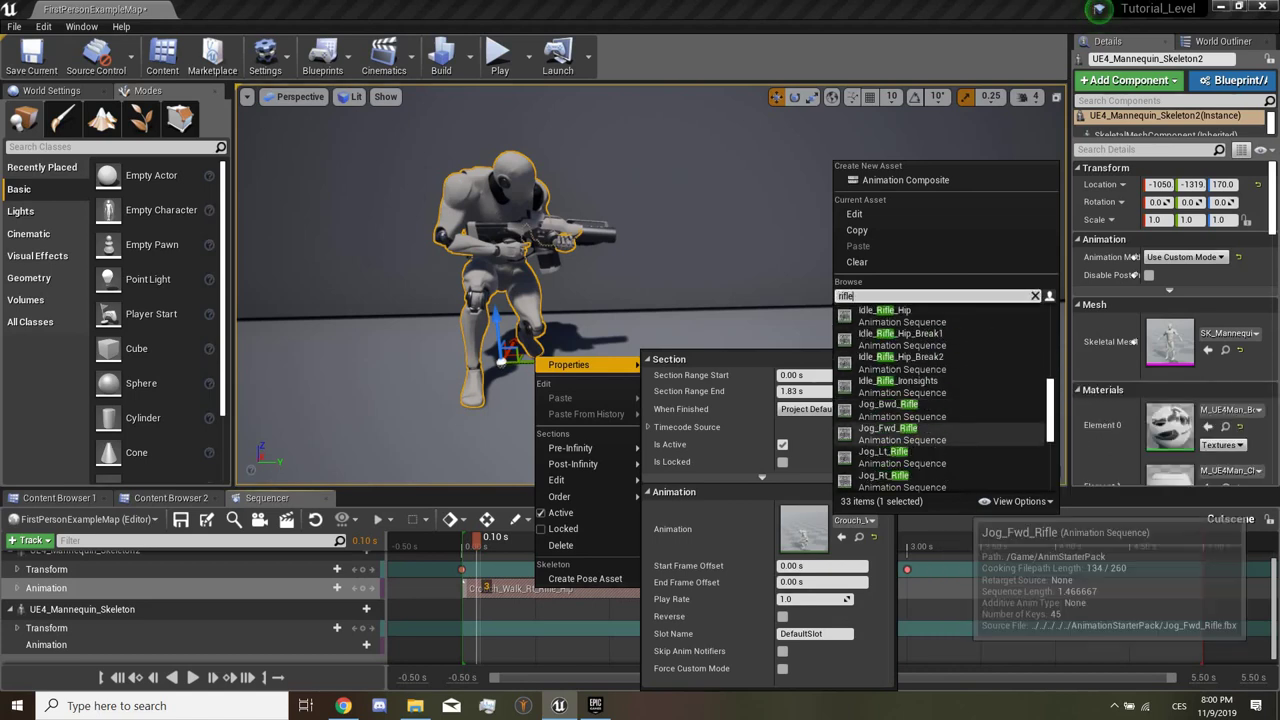
{"action": "scroll", "coordinate": [940, 420], "scroll_direction": "down", "scroll_amount": 5}
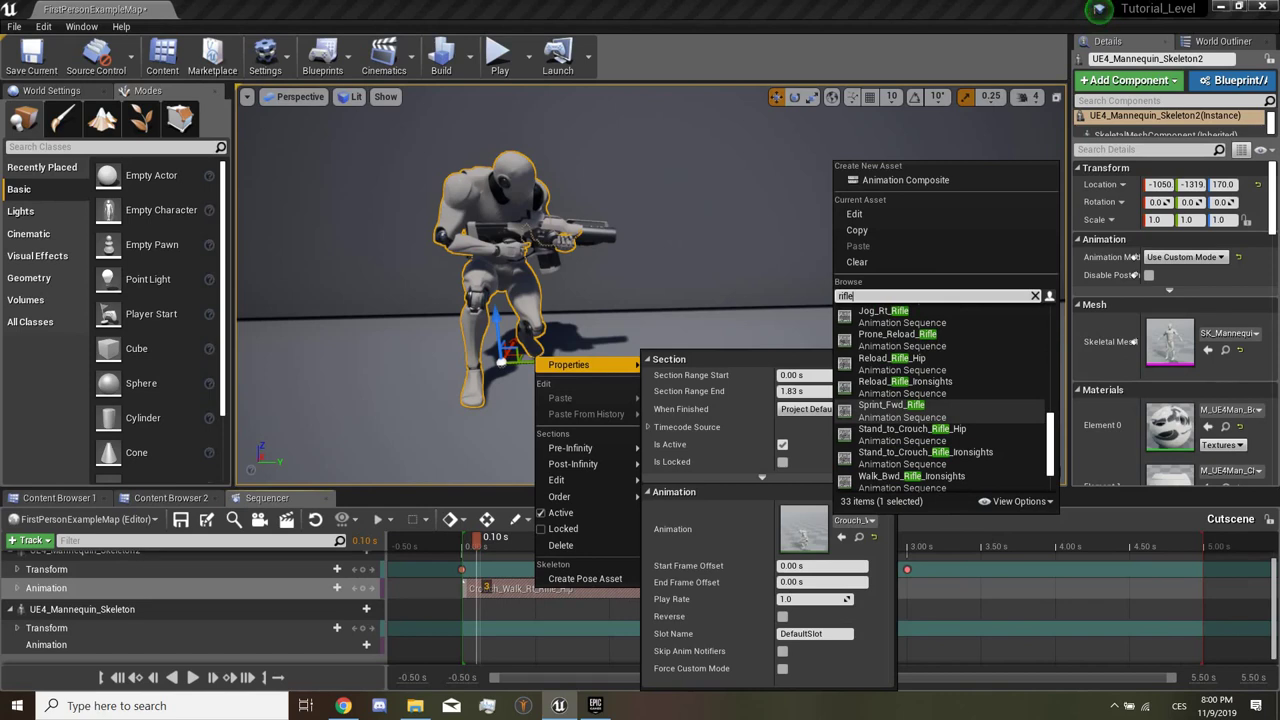
{"action": "left_click", "coordinate": [890, 408]}
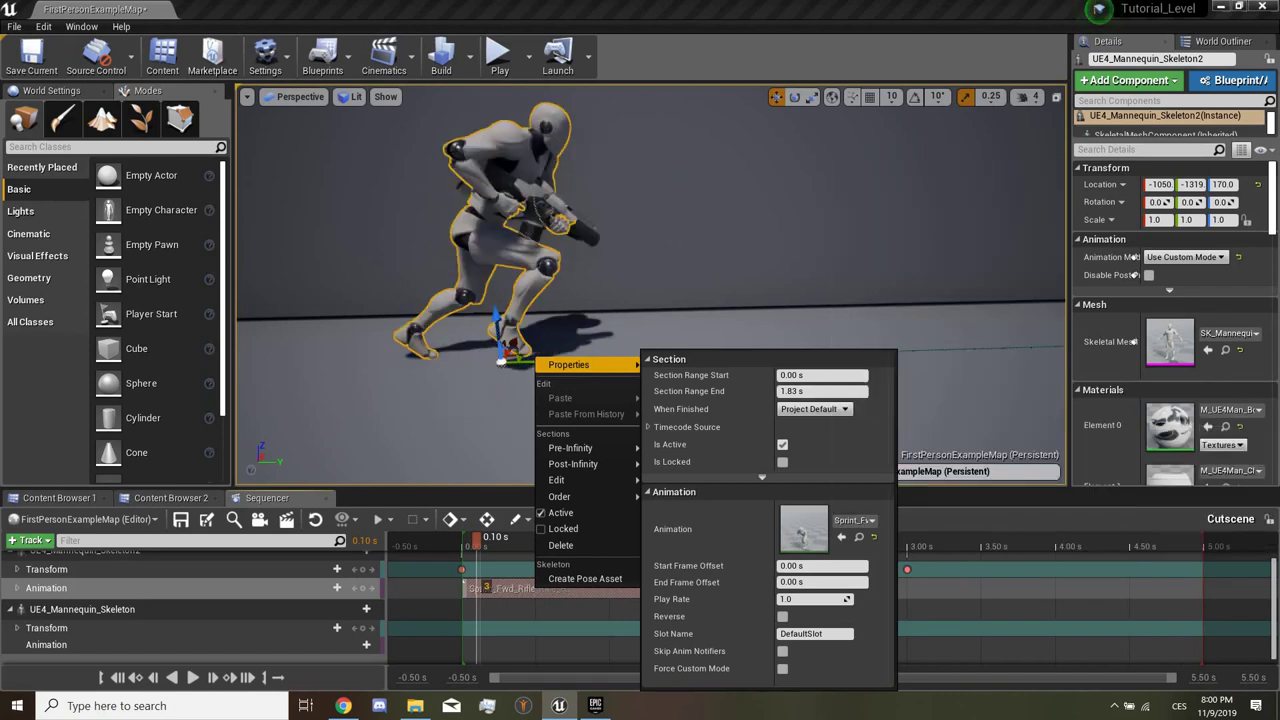
{"action": "key", "text": "Escape"}
{"action": "mouse_move", "coordinate": [476, 537]}
{"action": "left_mouse_down"}
{"action": "mouse_move", "coordinate": [557, 537]}
{"action": "mouse_move", "coordinate": [457, 537]}
{"action": "left_mouse_up"}
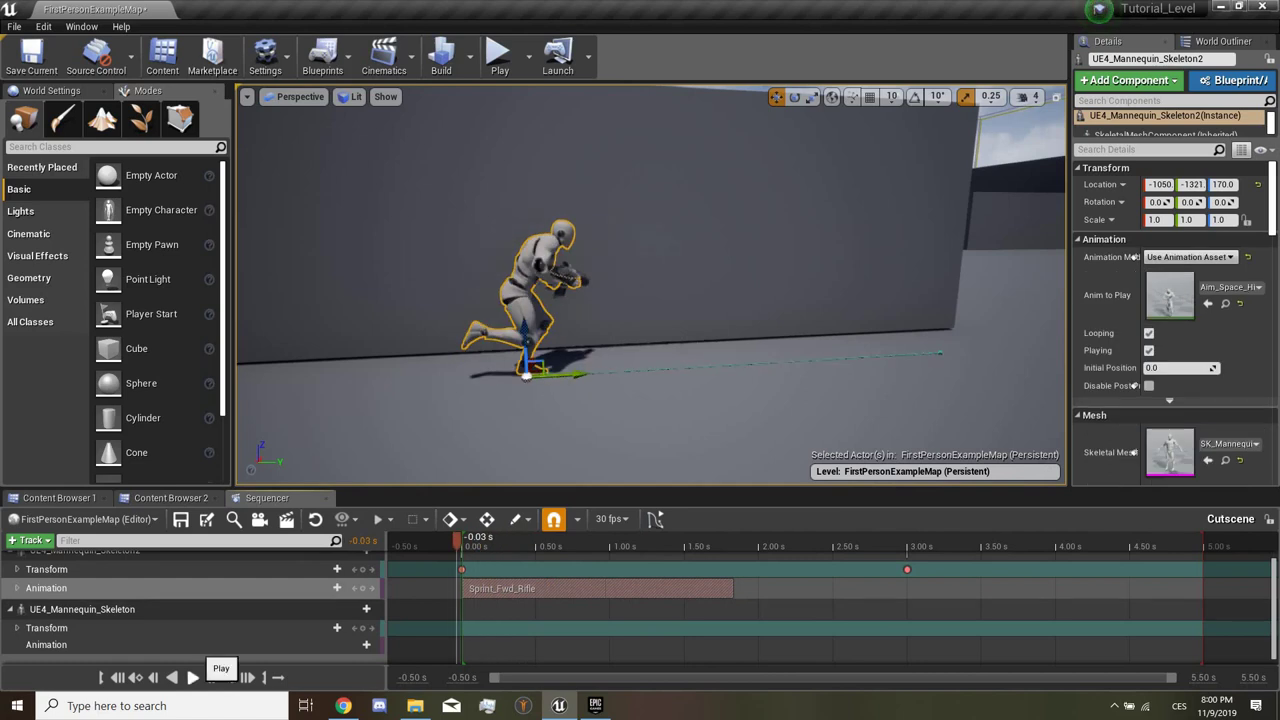
Step: Preview the sprint and move the final Transform key earlier to 1.83 s
{"action": "left_click", "coordinate": [193, 677]}
{"action": "key", "text": "space"}
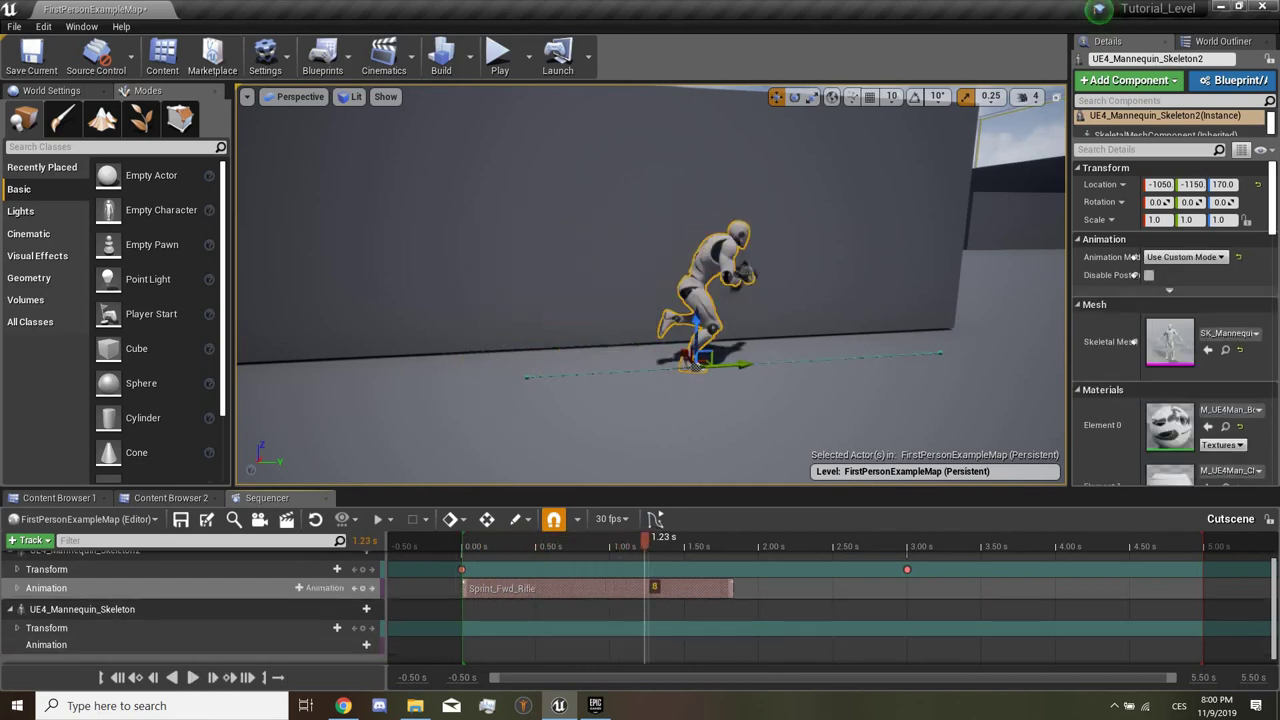
{"action": "left_click_drag", "start_coordinate": [907, 569], "coordinate": [852, 570]}
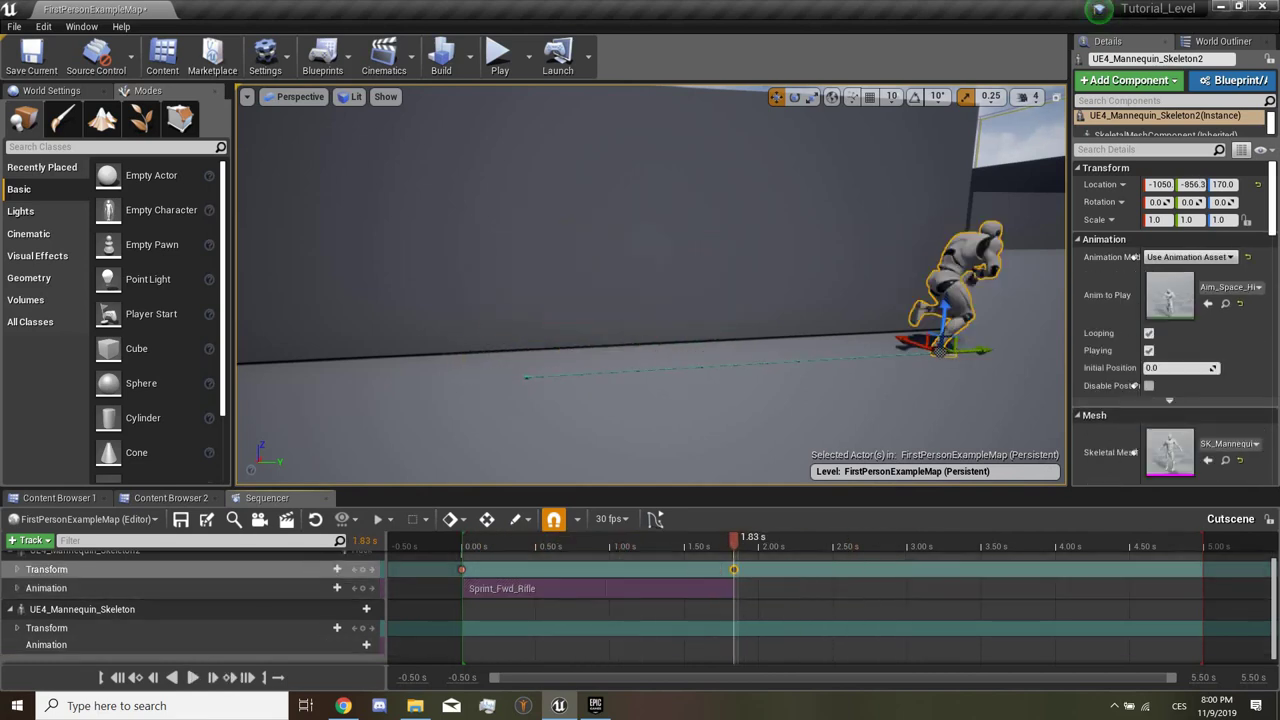
{"action": "left_click_drag", "start_coordinate": [734, 537], "coordinate": [466, 537]}
{"action": "left_click", "coordinate": [194, 678]}
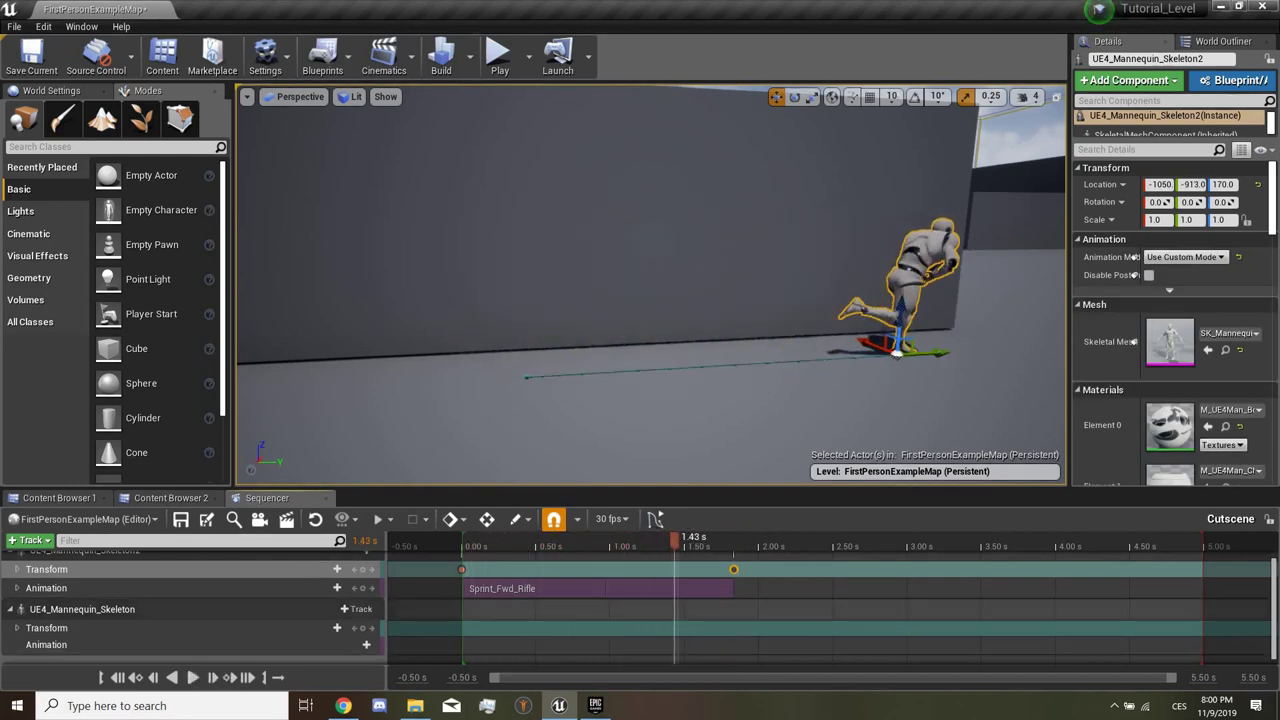
Step: Move the final key to 1.47 s, trim the Sprint_Fwd_Rifle section to match, and preview
{"action": "left_click_drag", "start_coordinate": [734, 569], "coordinate": [679, 569]}
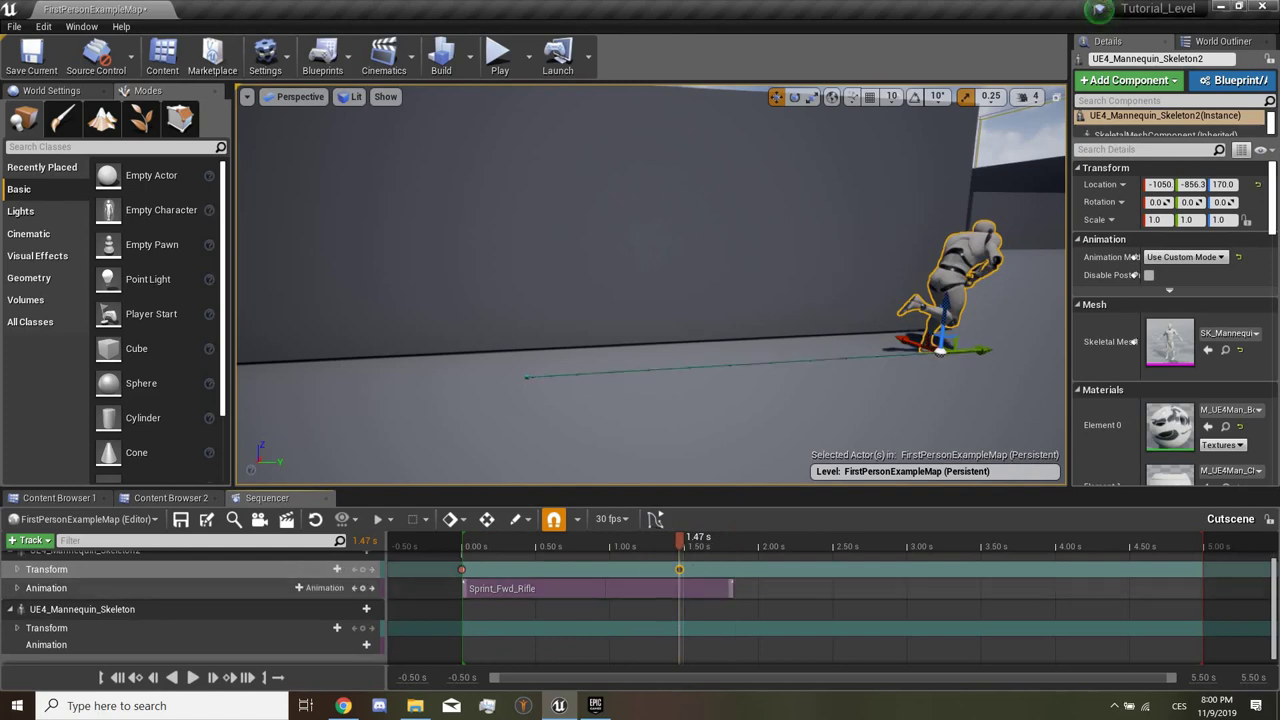
{"action": "left_click_drag", "start_coordinate": [500, 588], "coordinate": [500, 588]}
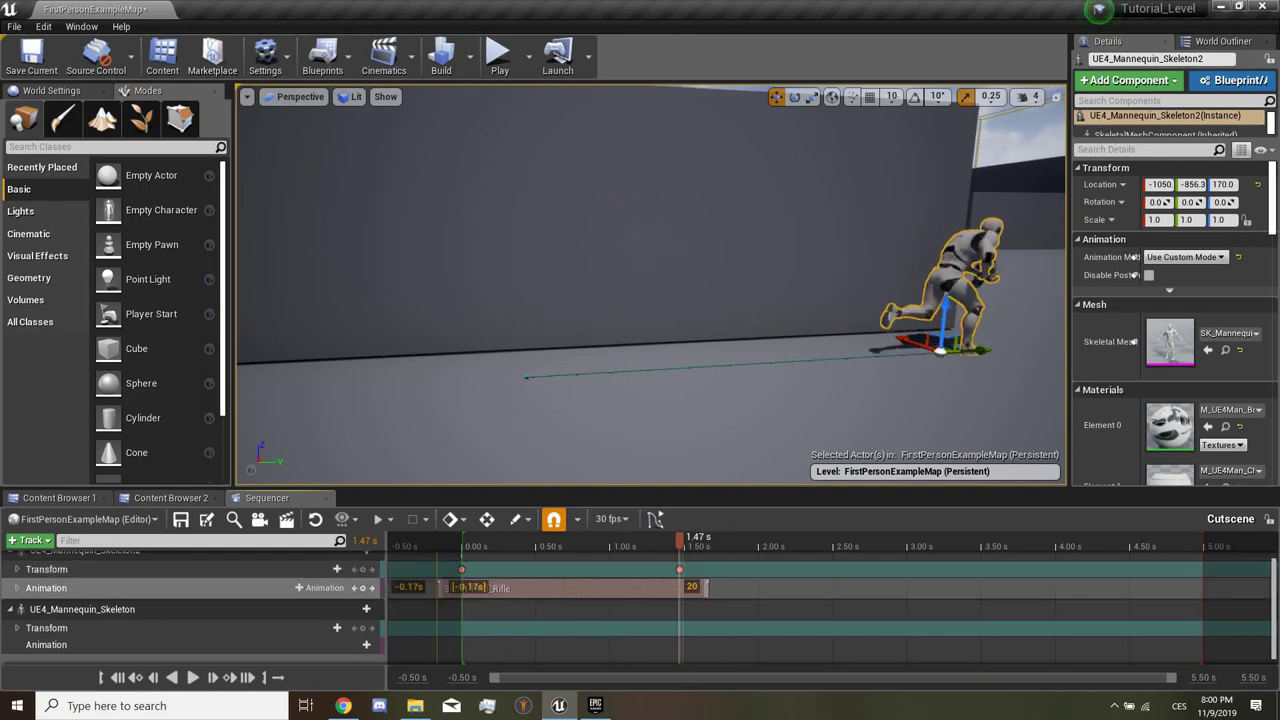
{"action": "left_click_drag", "start_coordinate": [732, 588], "coordinate": [663, 588]}
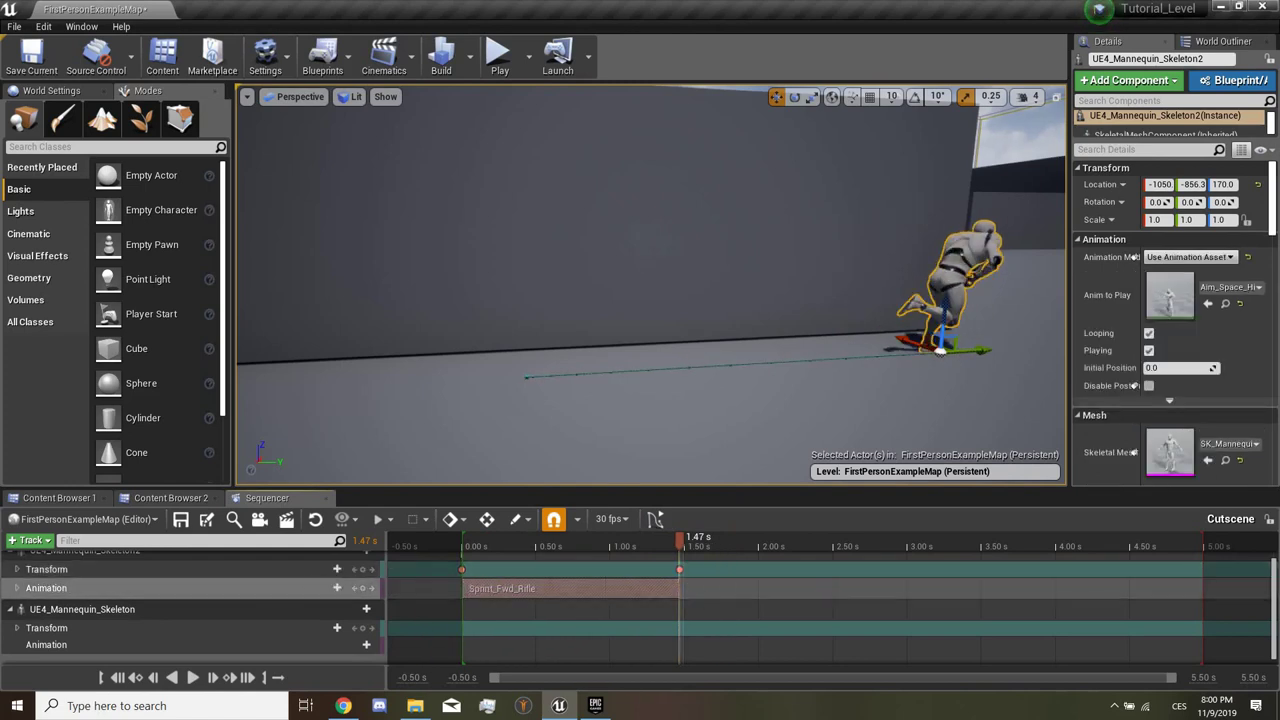
{"action": "left_click_drag", "start_coordinate": [679, 540], "coordinate": [474, 540]}
{"action": "left_click", "coordinate": [192, 677]}
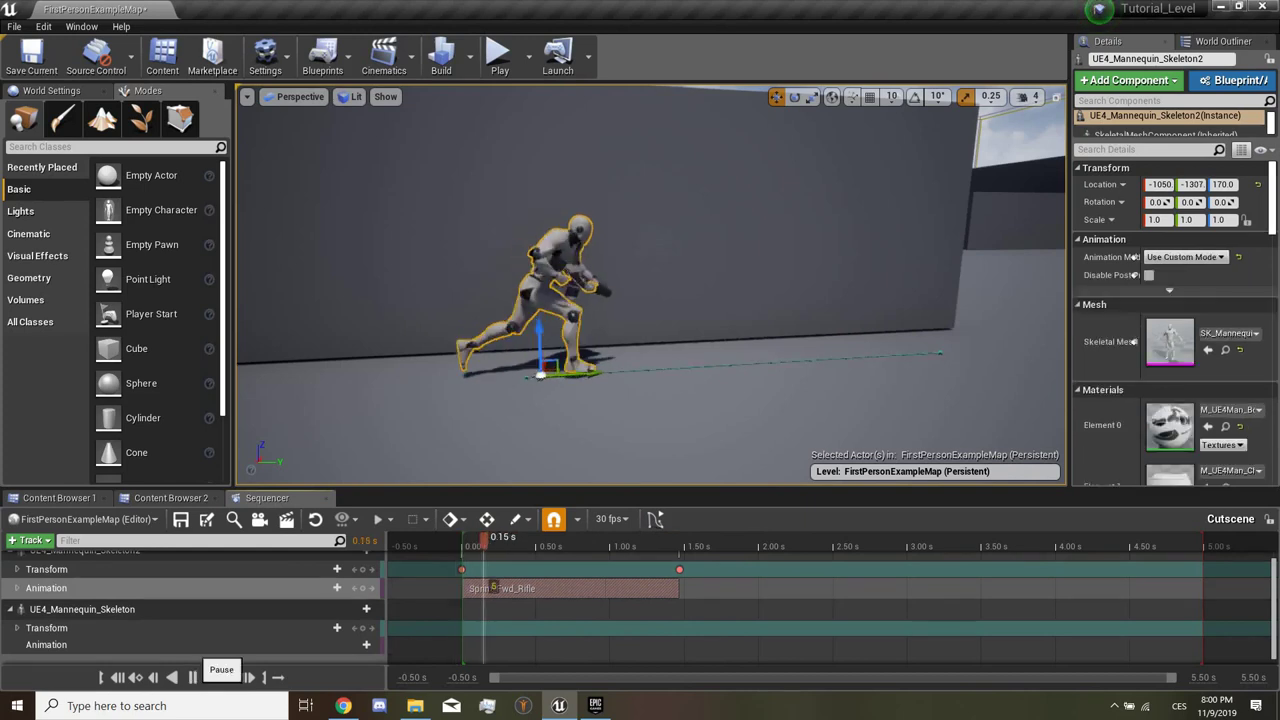
{"action": "left_click", "coordinate": [192, 677]}
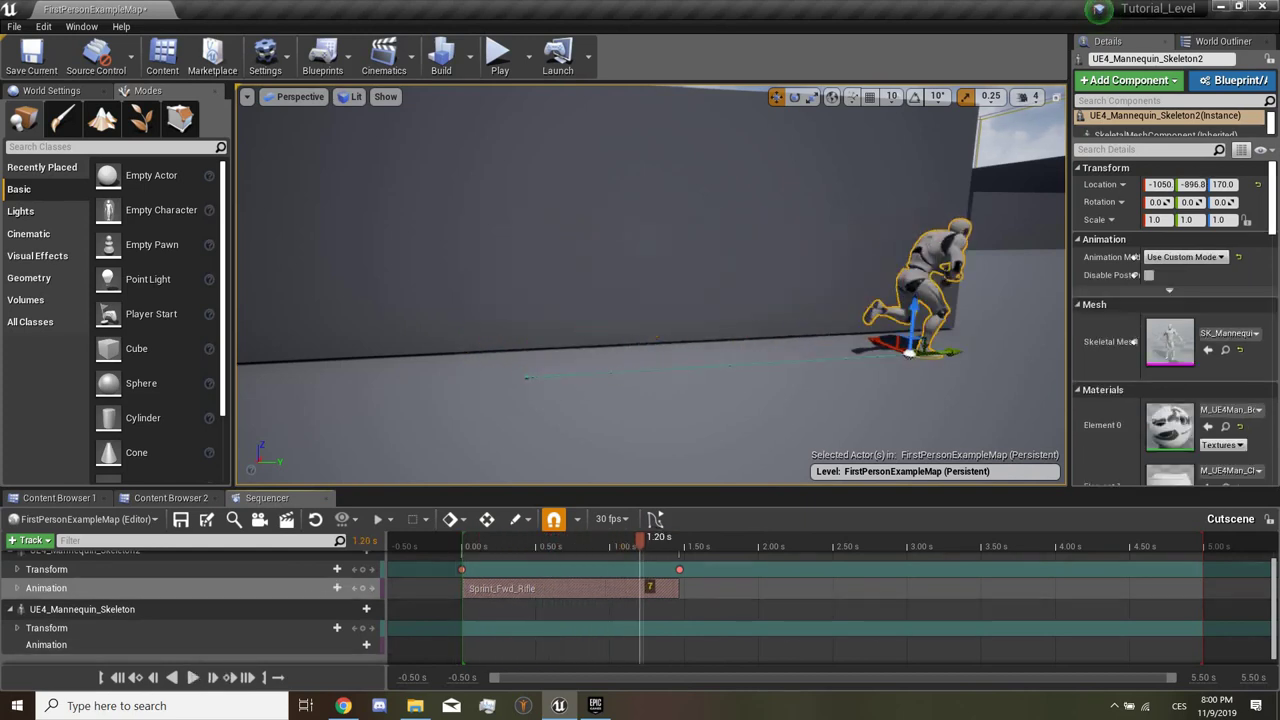
{"action": "left_click_drag", "start_coordinate": [640, 540], "coordinate": [684, 540]}
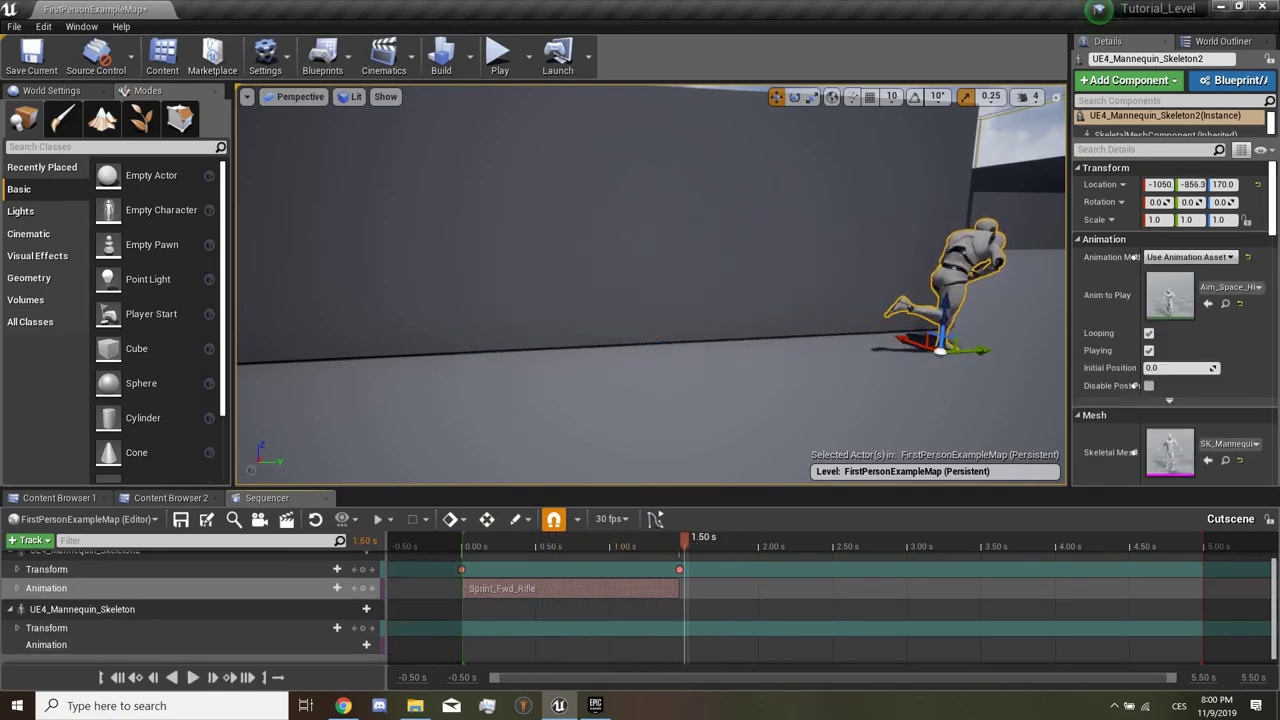
{"action": "left_click", "coordinate": [322, 588]}
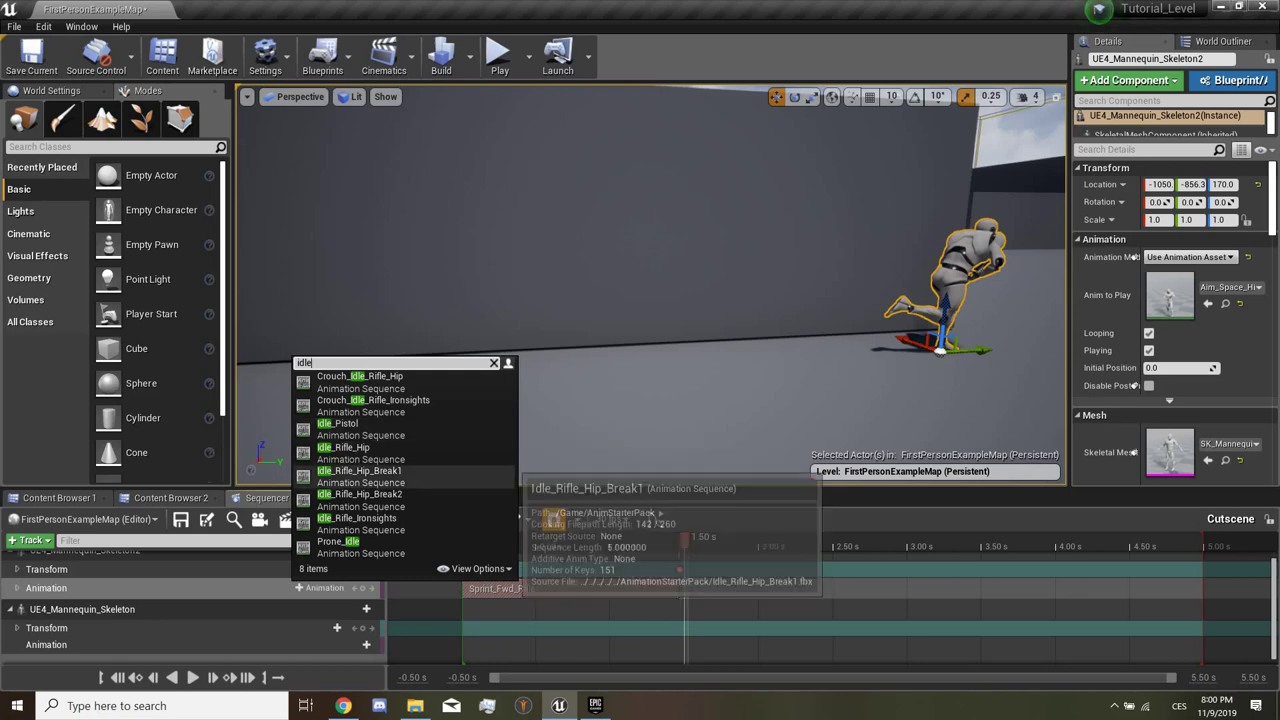
Step: Add an Idle_Rifle_Hip section after the sprint and slide it slightly left to overlap Sprint_Fwd_Rifle
{"action": "left_click", "coordinate": [360, 452]}
{"action": "right_click_drag", "start_coordinate": [650, 280], "coordinate": [650, 280]}
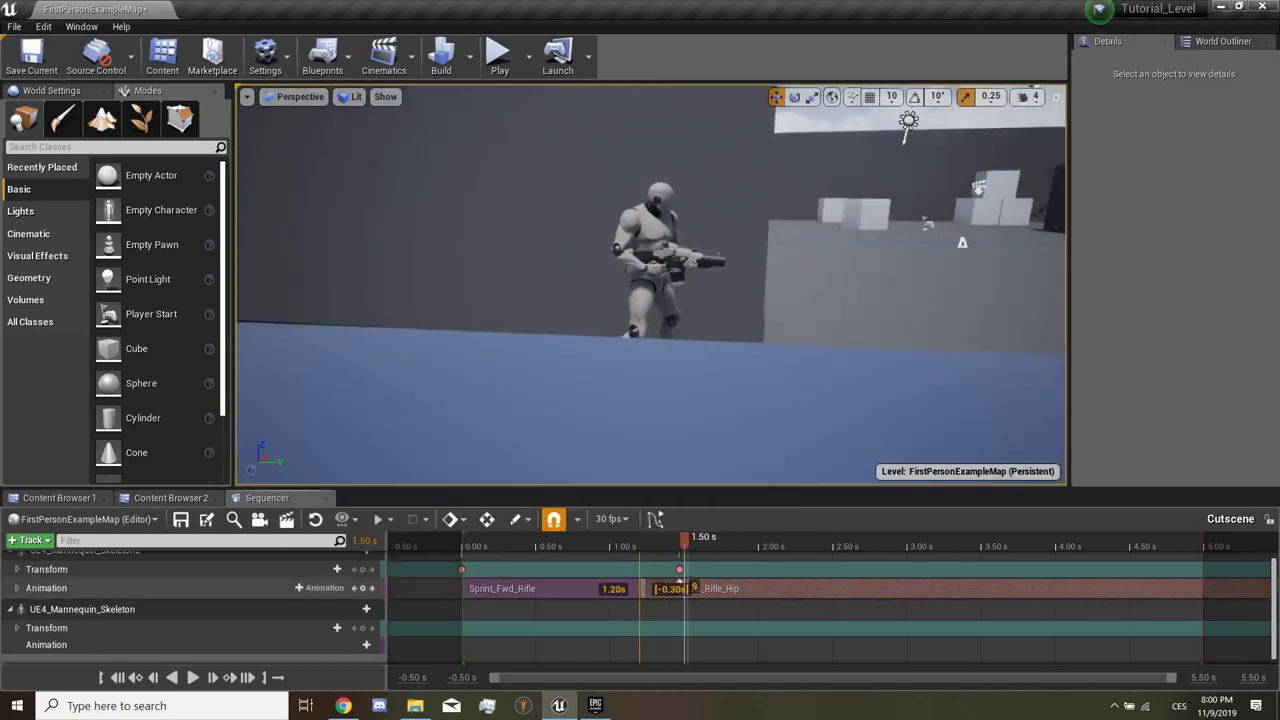
{"action": "left_click_drag", "start_coordinate": [690, 588], "coordinate": [676, 588]}
{"action": "left_click_drag", "start_coordinate": [684, 540], "coordinate": [670, 540]}
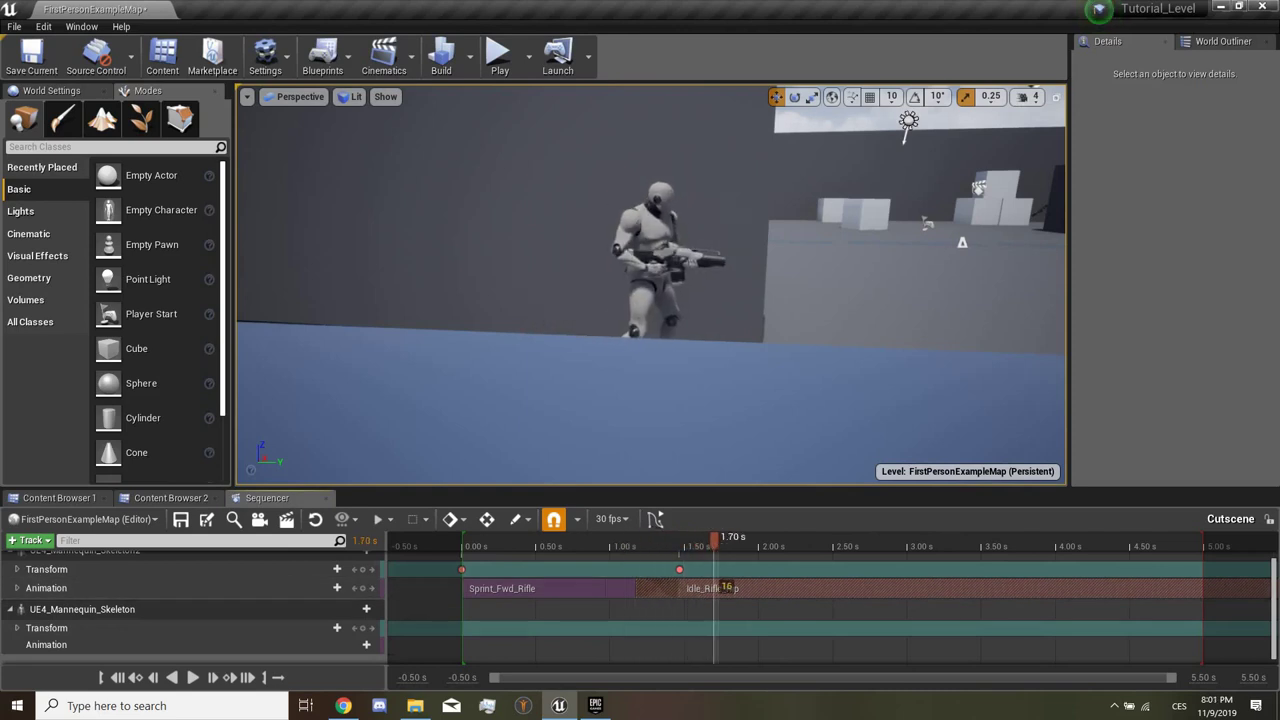
{"action": "right_click_drag", "start_coordinate": [650, 280], "coordinate": [650, 280]}
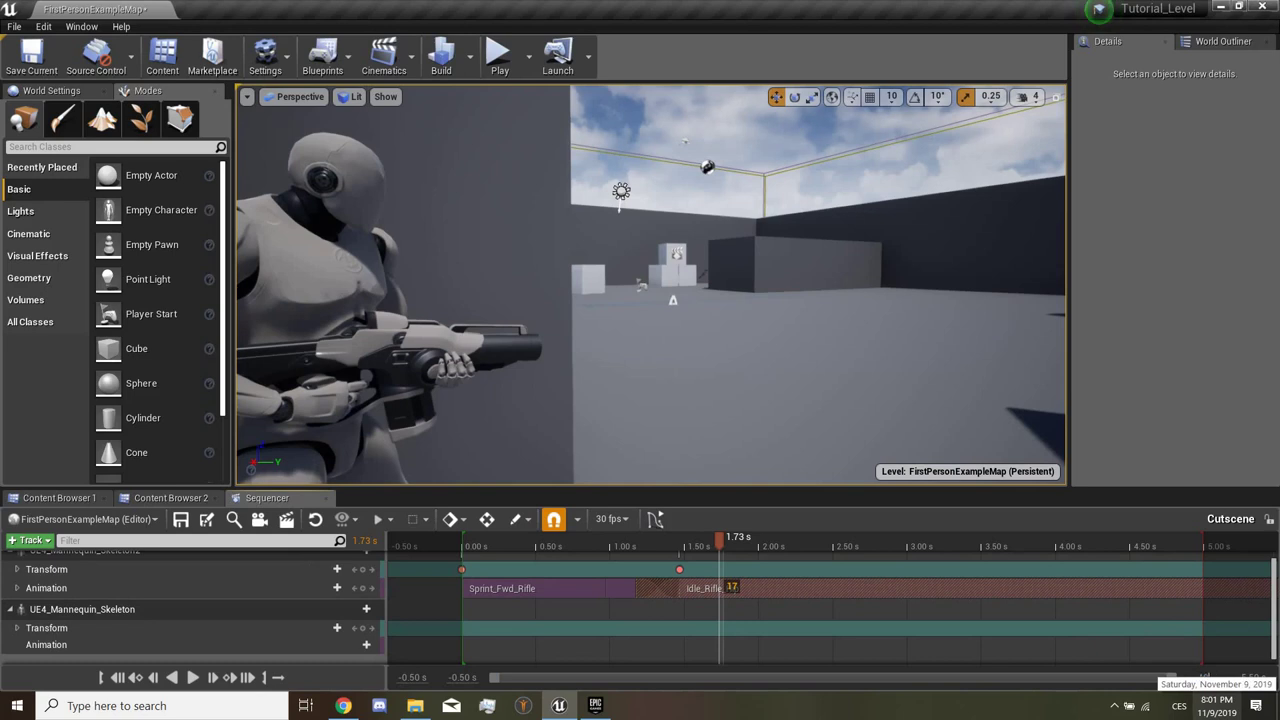
Step: Extend the Sequencer playback range to about 13 s
{"action": "scroll", "coordinate": [830, 600], "scroll_direction": "down", "scroll_amount": 5, "text": "ctrl"}
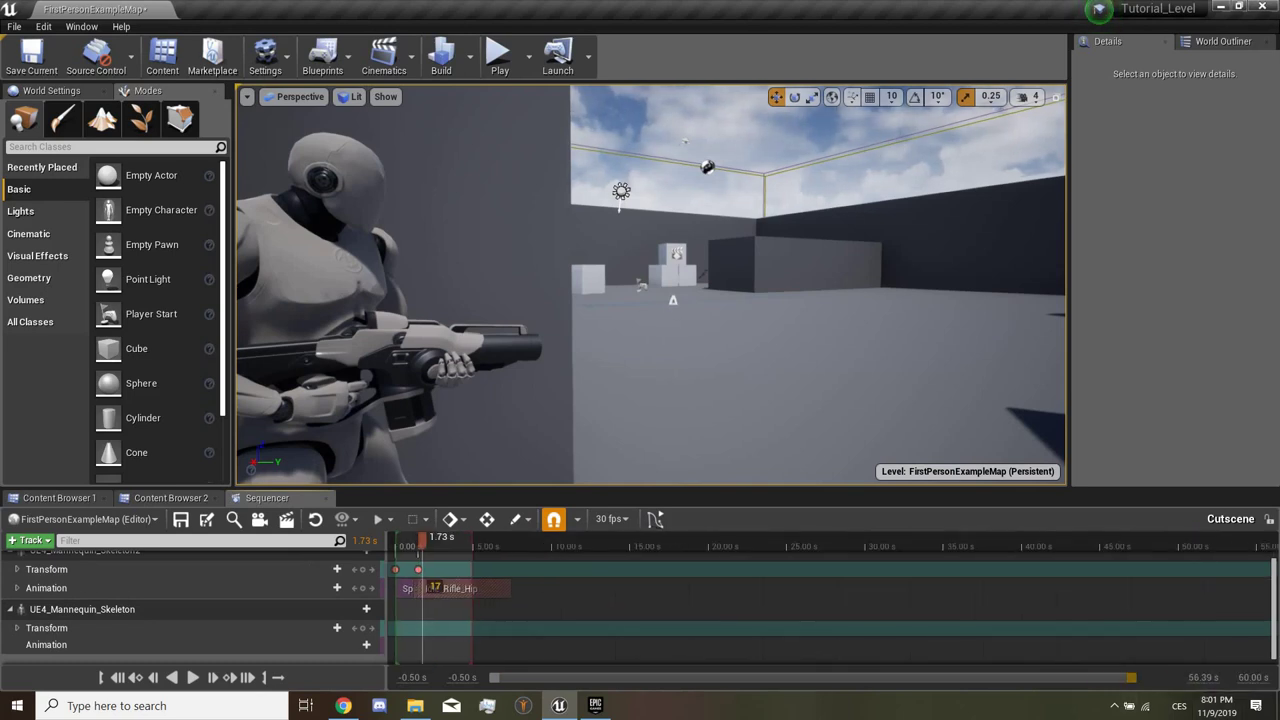
{"action": "scroll", "coordinate": [405, 600], "scroll_direction": "up", "scroll_amount": 5, "text": "ctrl"}
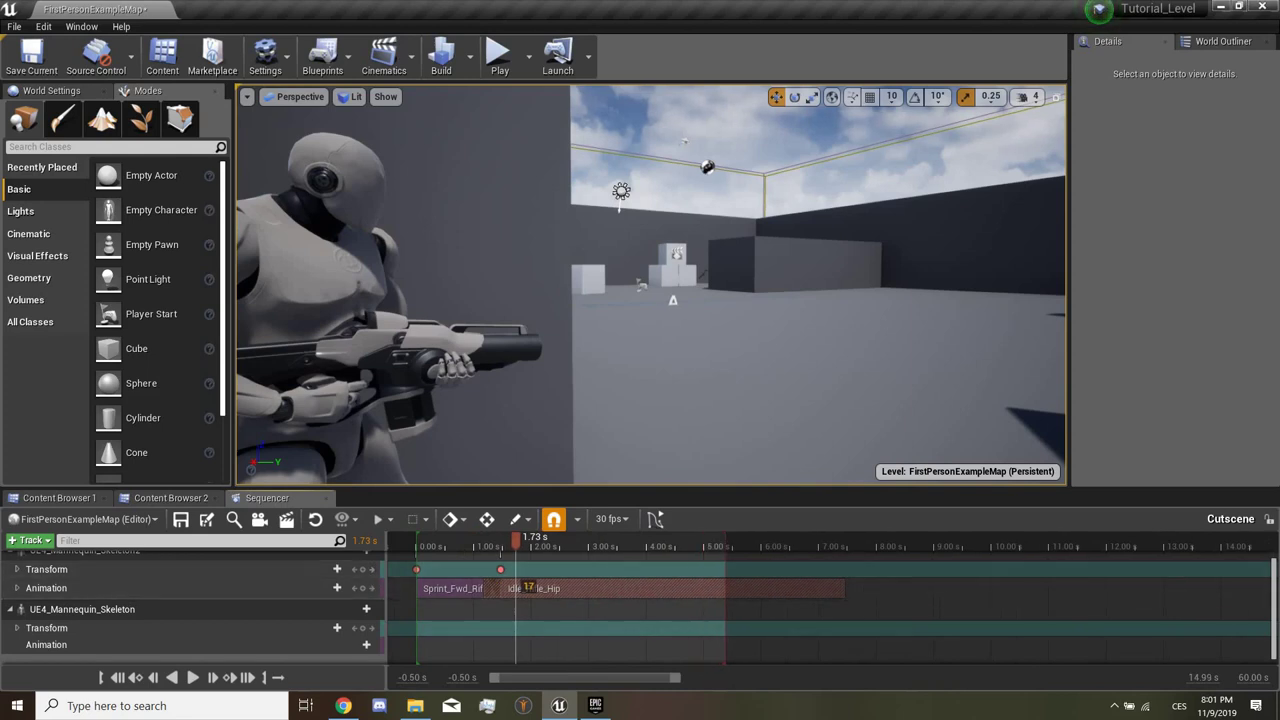
{"action": "left_click_drag", "start_coordinate": [725, 545], "coordinate": [1160, 545]}
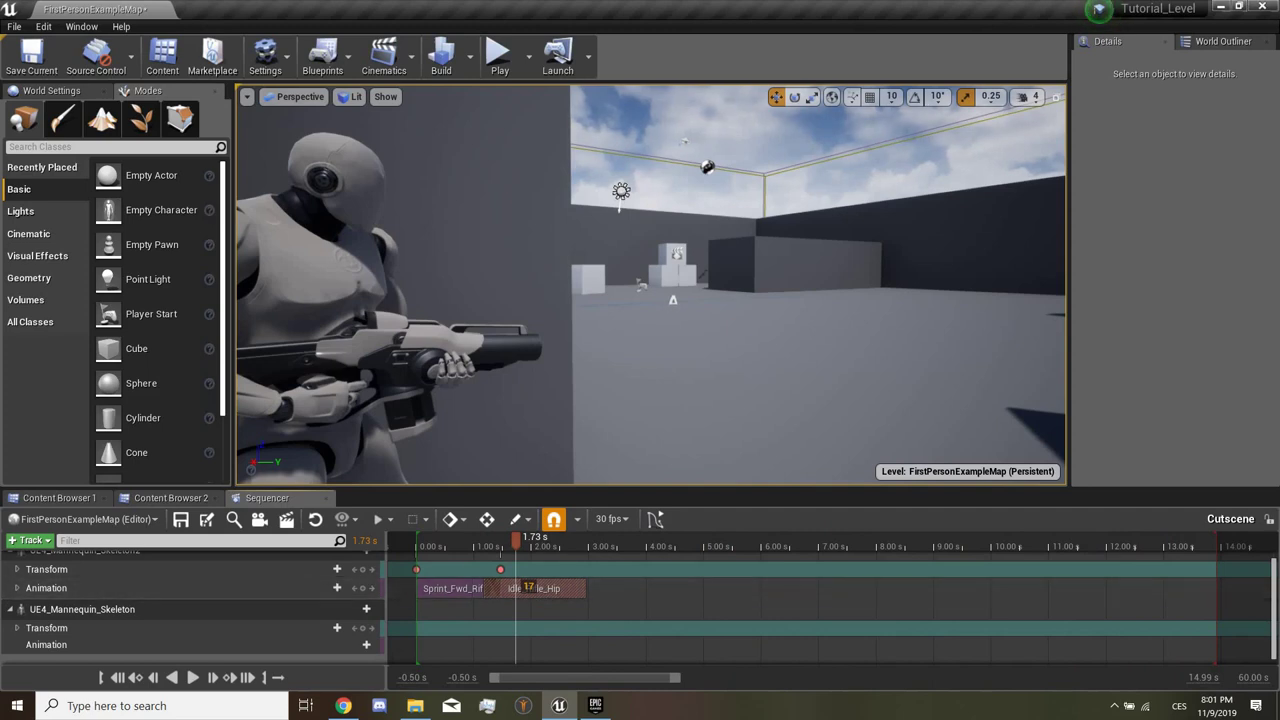
Step: Preview the second mannequin's sprint settling into the hip idle, then scroll the track list up
{"action": "left_click", "coordinate": [460, 545]}
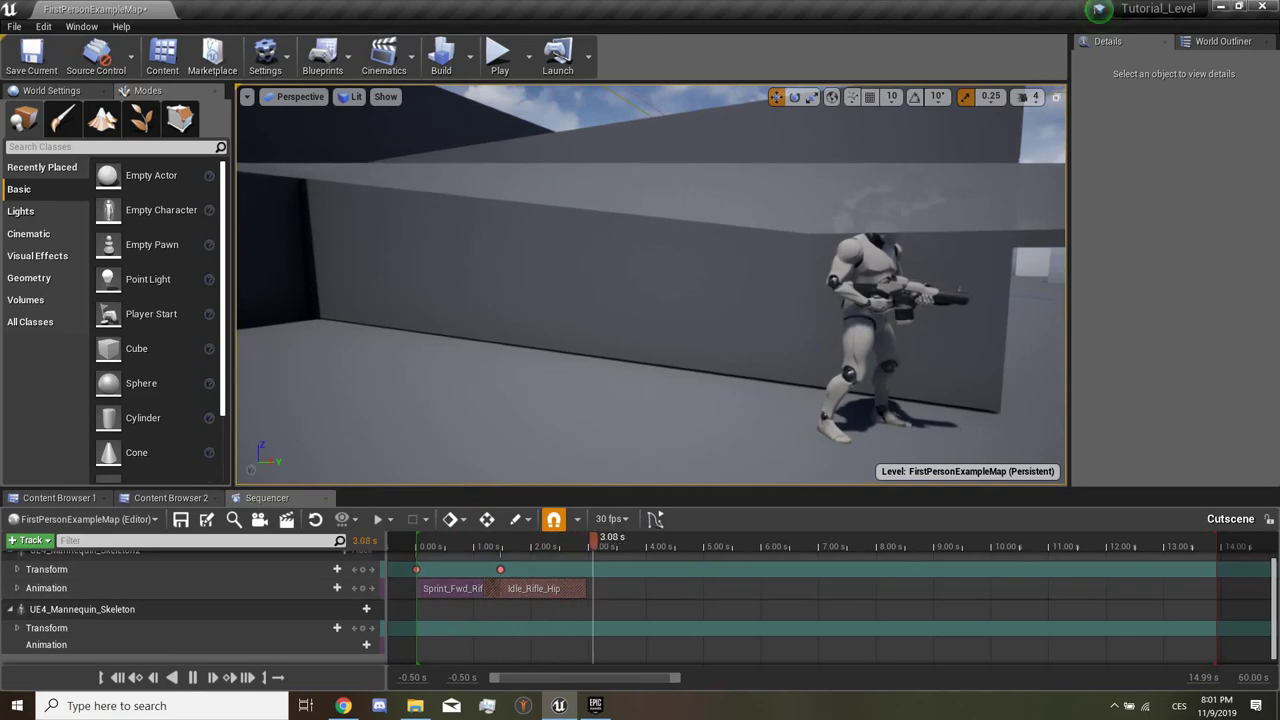
{"action": "left_click", "coordinate": [425, 540]}
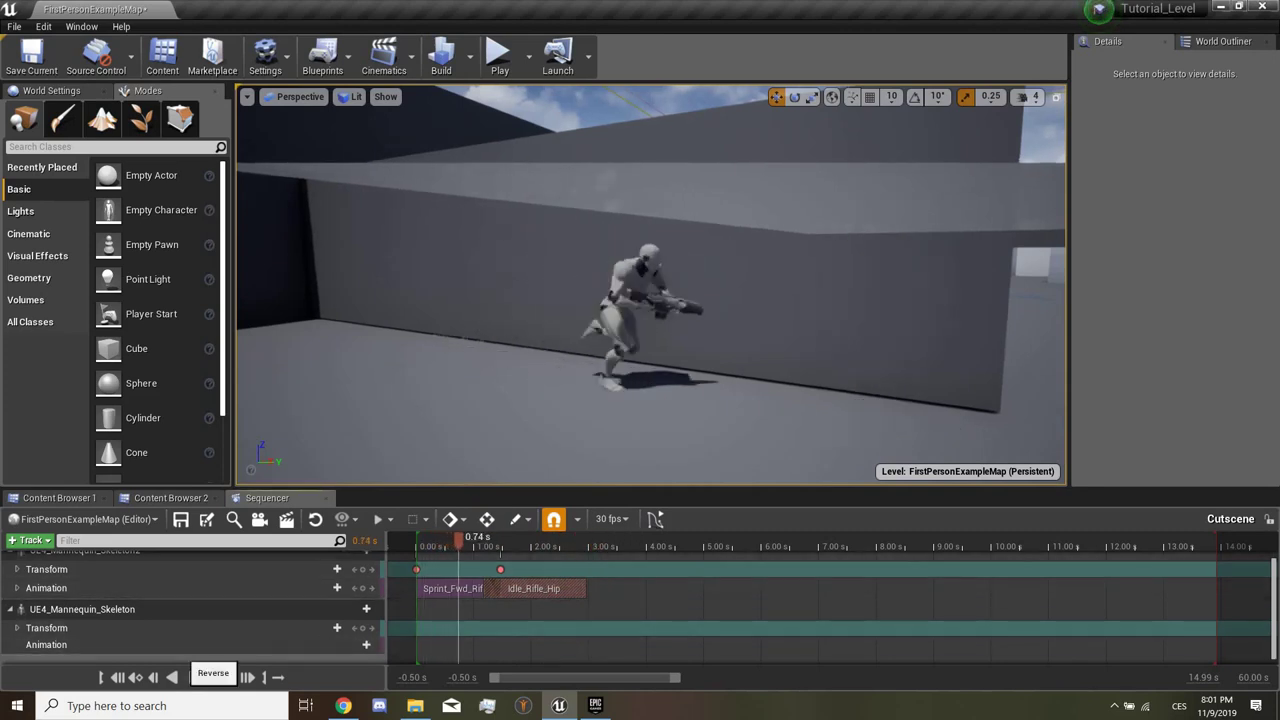
{"action": "left_click", "coordinate": [193, 677]}
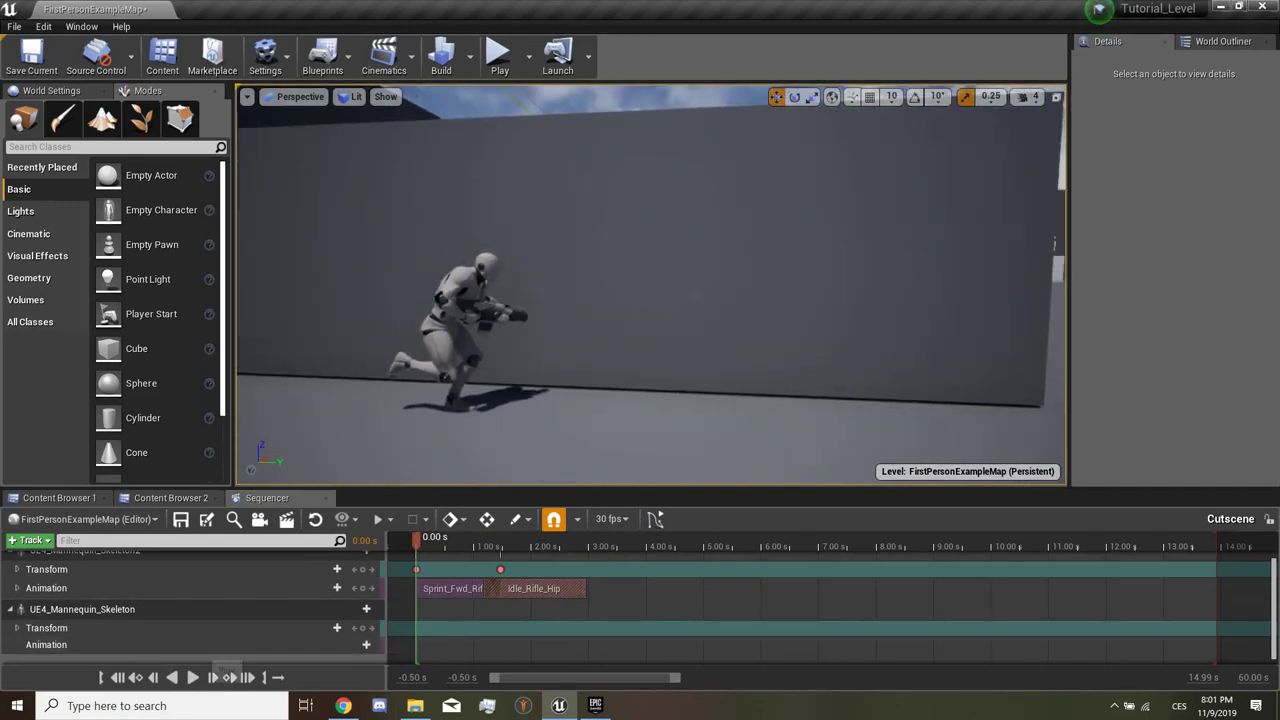
{"action": "left_click", "coordinate": [193, 677]}
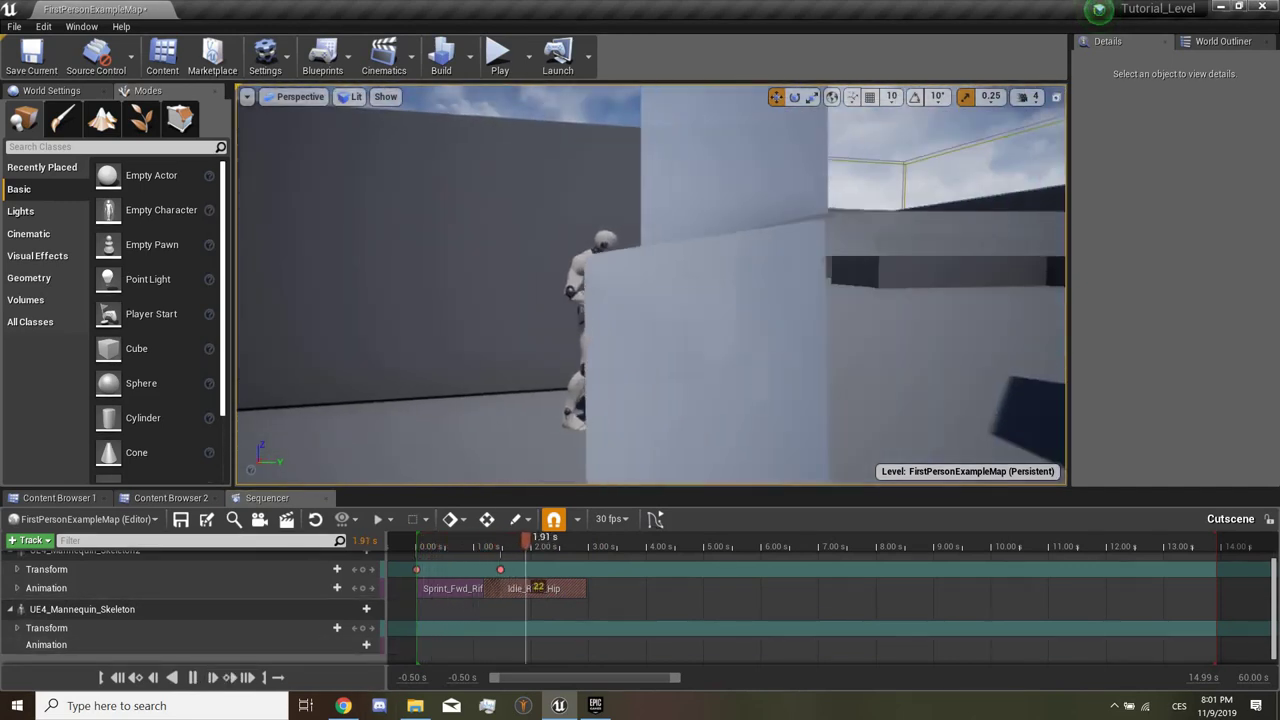
{"action": "left_click", "coordinate": [193, 677]}
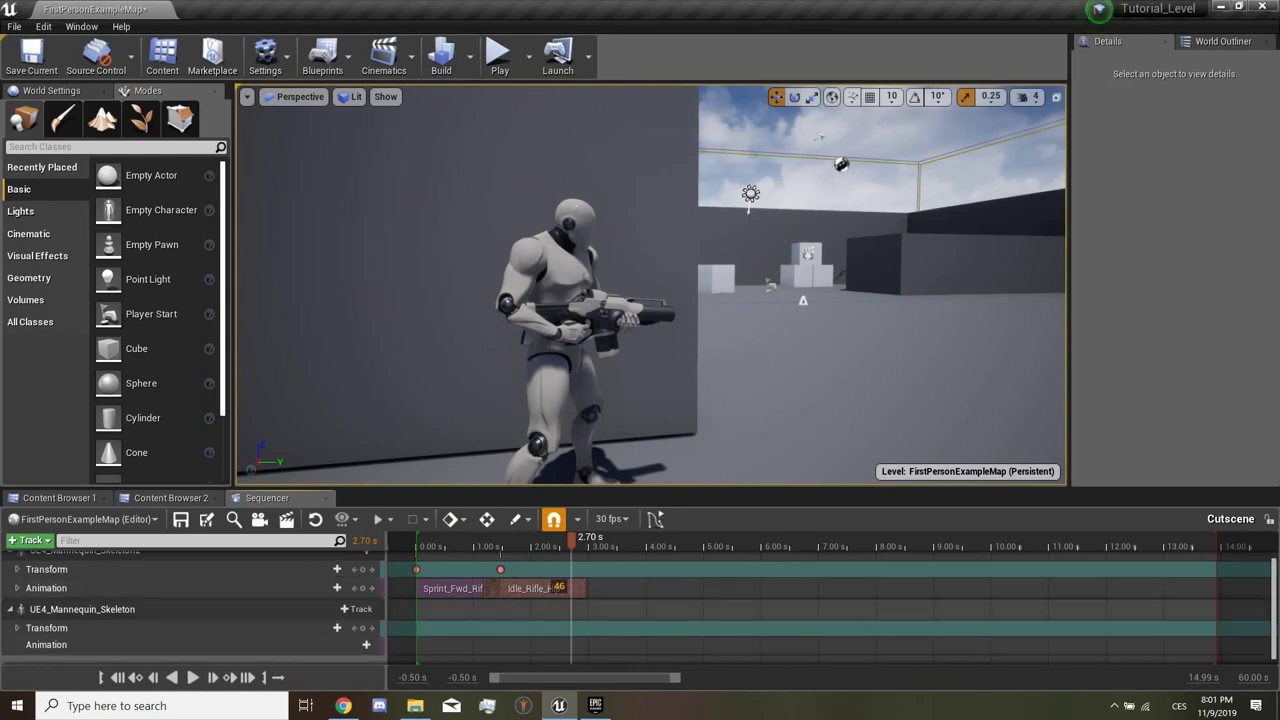
{"action": "scroll", "coordinate": [200, 593], "scroll_direction": "up", "scroll_amount": 1}
Step: Search the animation list for 'turn' and 'left' animations, finding no matches
{"action": "left_click", "coordinate": [320, 598]}
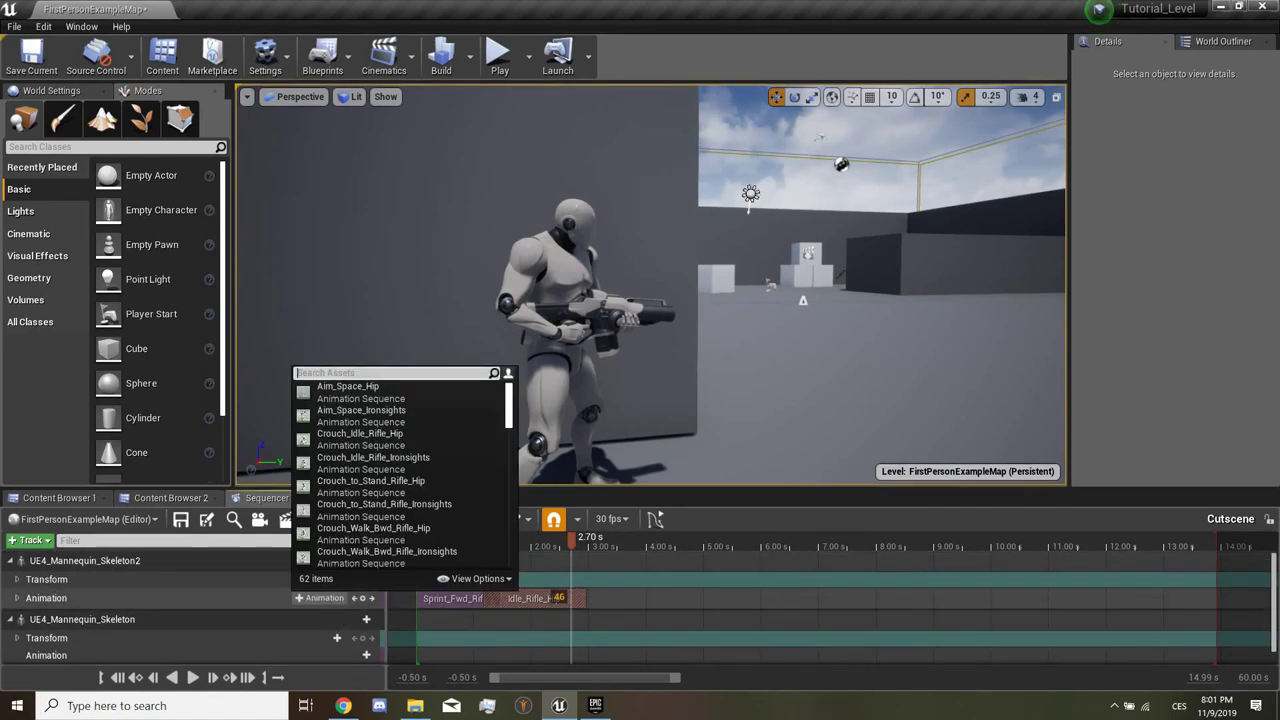
{"action": "type", "text": "turn"}
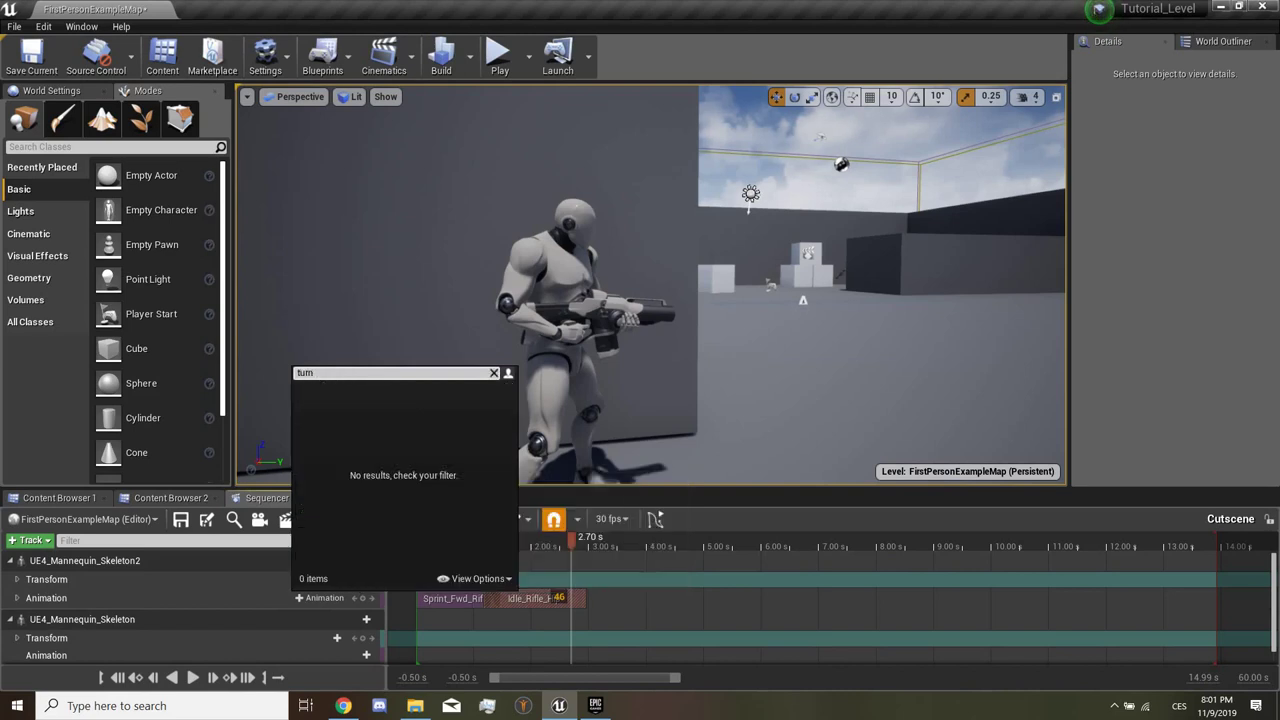
{"action": "key", "text": "BackSpace"}
{"action": "key", "text": "BackSpace"}
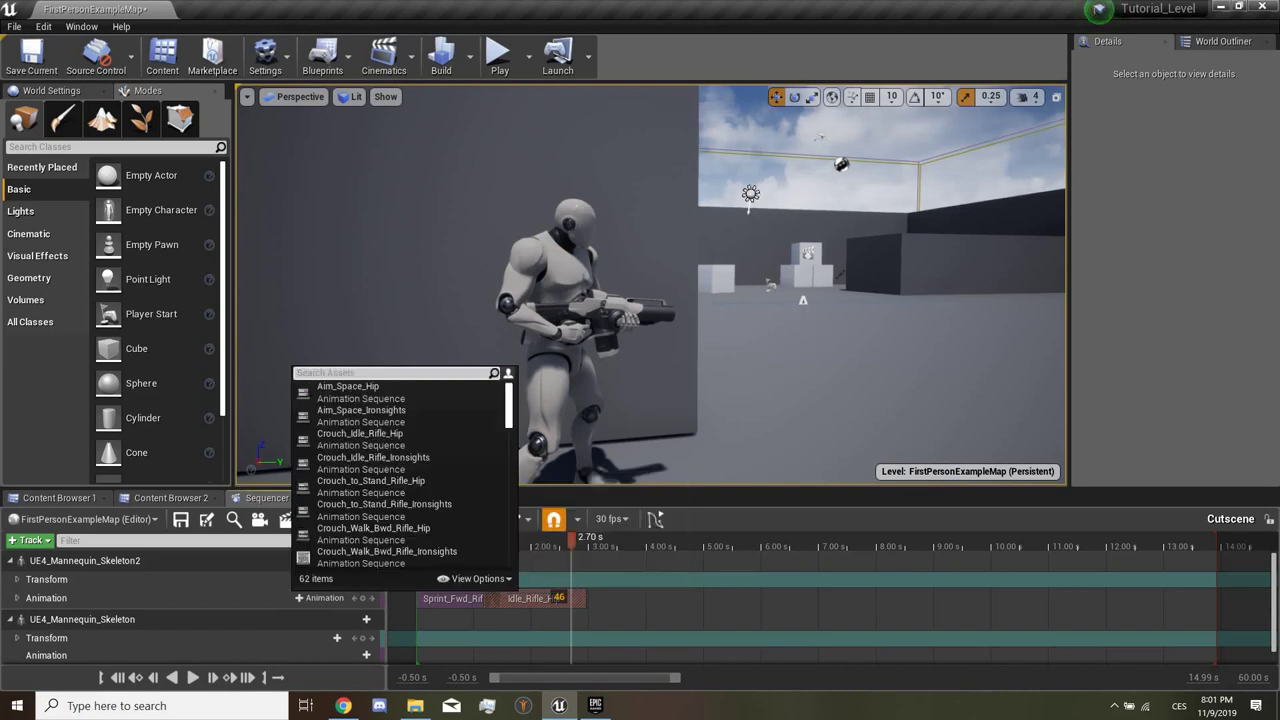
{"action": "type", "text": "left"}
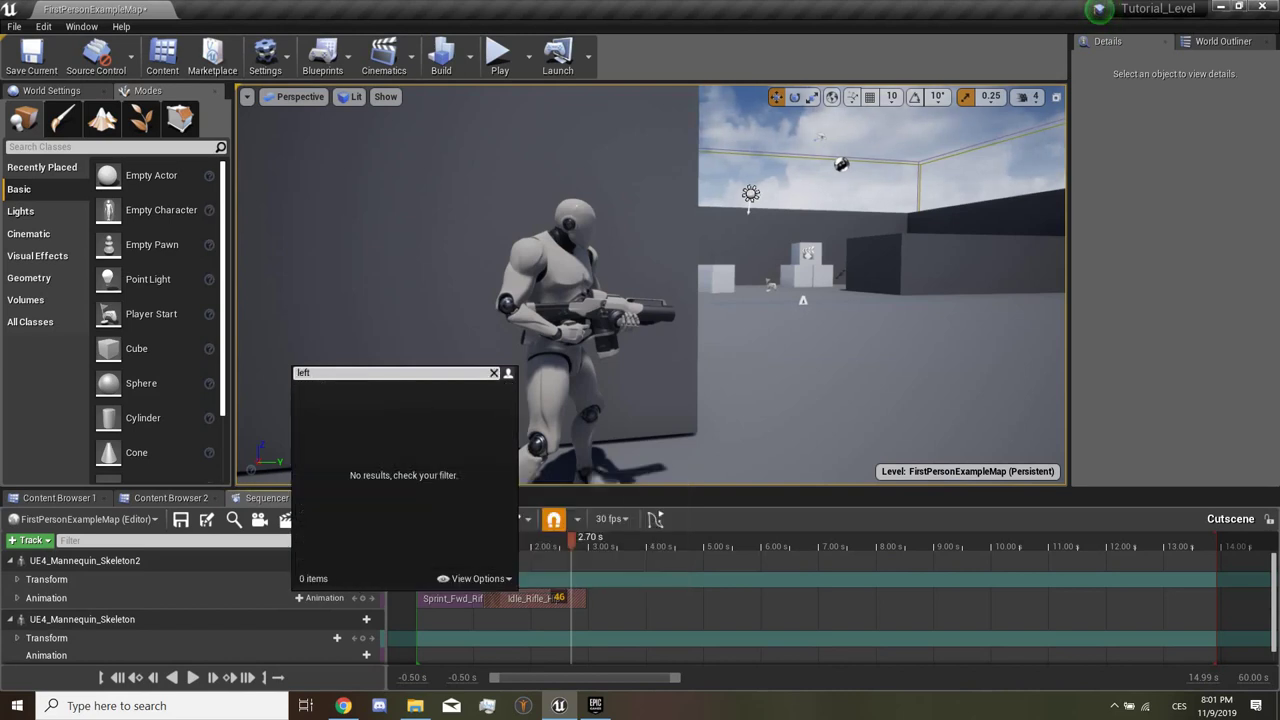
{"action": "key", "text": "BackSpace"}
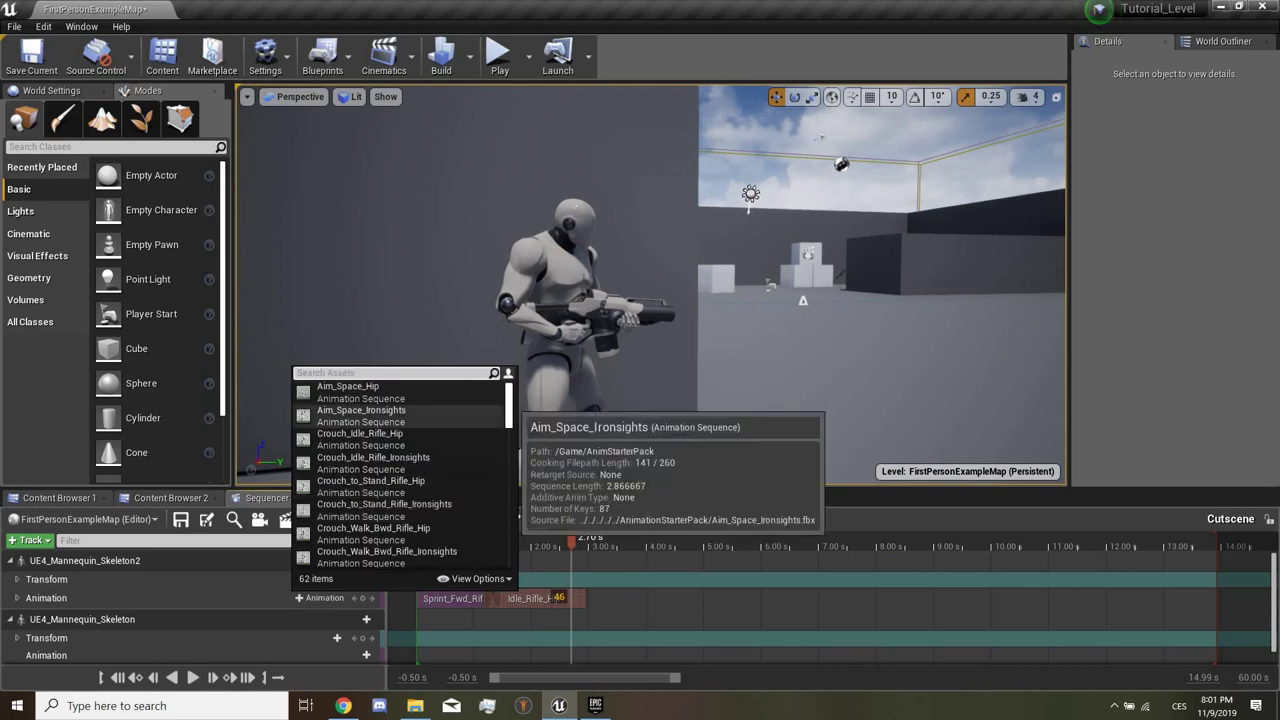
Step: Browse the full list of 62 sequences, then close it without adding any animation
{"action": "scroll", "coordinate": [403, 475], "scroll_direction": "down", "scroll_amount": 1}
{"action": "scroll", "coordinate": [403, 475], "scroll_direction": "down", "scroll_amount": 3}
{"action": "scroll", "coordinate": [403, 475], "scroll_direction": "down", "scroll_amount": 3}
{"action": "scroll", "coordinate": [403, 475], "scroll_direction": "down", "scroll_amount": 2}
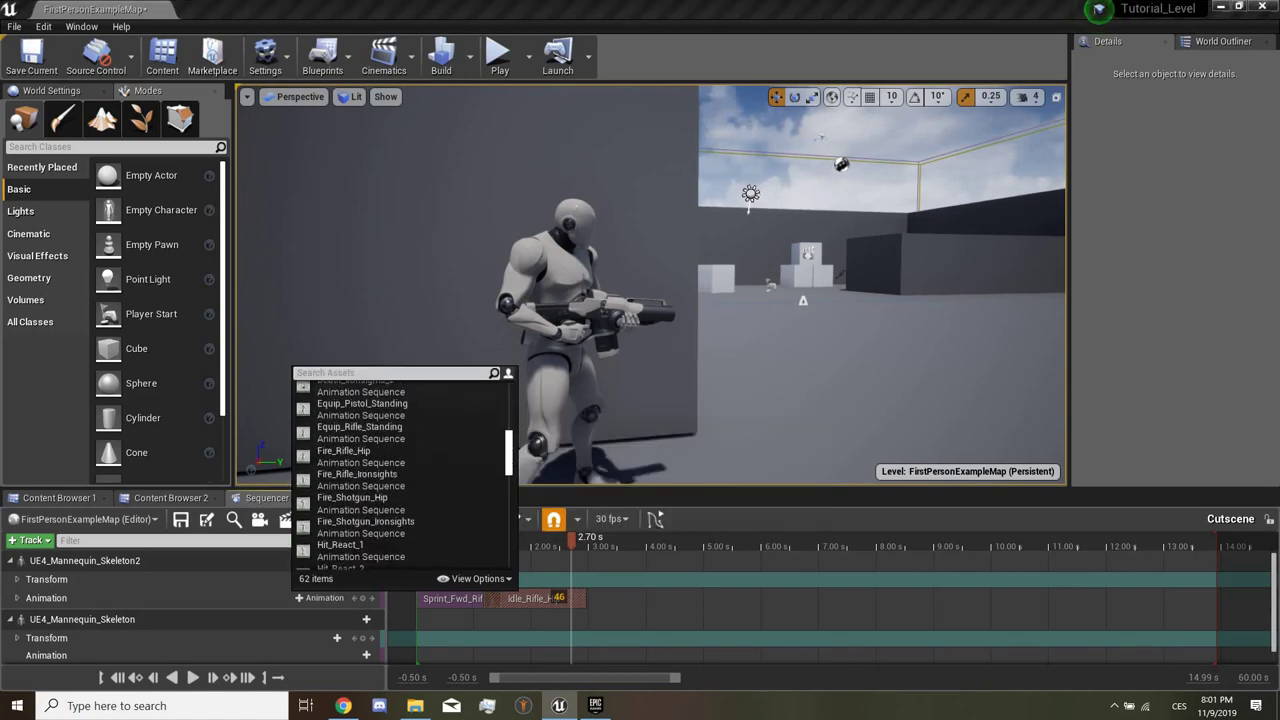
{"action": "scroll", "coordinate": [403, 475], "scroll_direction": "down", "scroll_amount": 2}
{"action": "scroll", "coordinate": [403, 475], "scroll_direction": "down", "scroll_amount": 2}
{"action": "scroll", "coordinate": [403, 475], "scroll_direction": "down", "scroll_amount": 2}
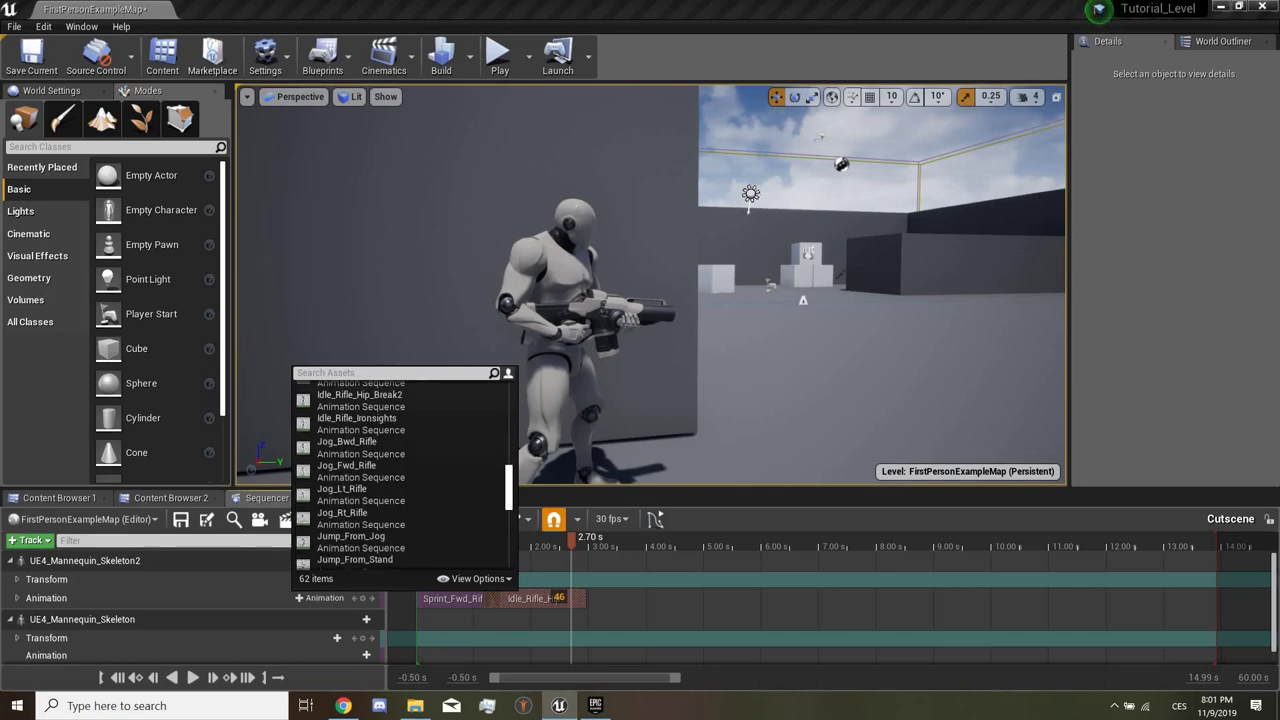
{"action": "scroll", "coordinate": [403, 475], "scroll_direction": "down", "scroll_amount": 2}
{"action": "scroll", "coordinate": [403, 475], "scroll_direction": "up", "scroll_amount": 2}
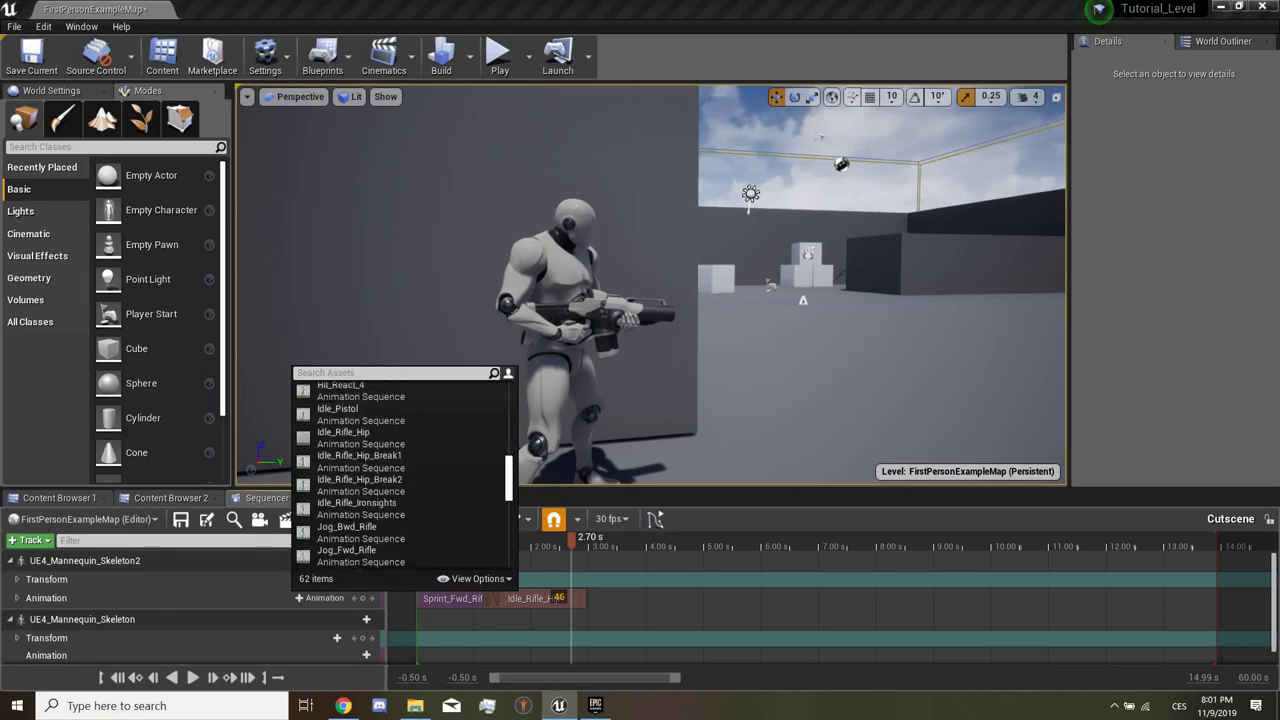
{"action": "scroll", "coordinate": [403, 475], "scroll_direction": "down", "scroll_amount": 1}
{"action": "scroll", "coordinate": [403, 475], "scroll_direction": "down", "scroll_amount": 2}
{"action": "scroll", "coordinate": [403, 475], "scroll_direction": "down", "scroll_amount": 3}
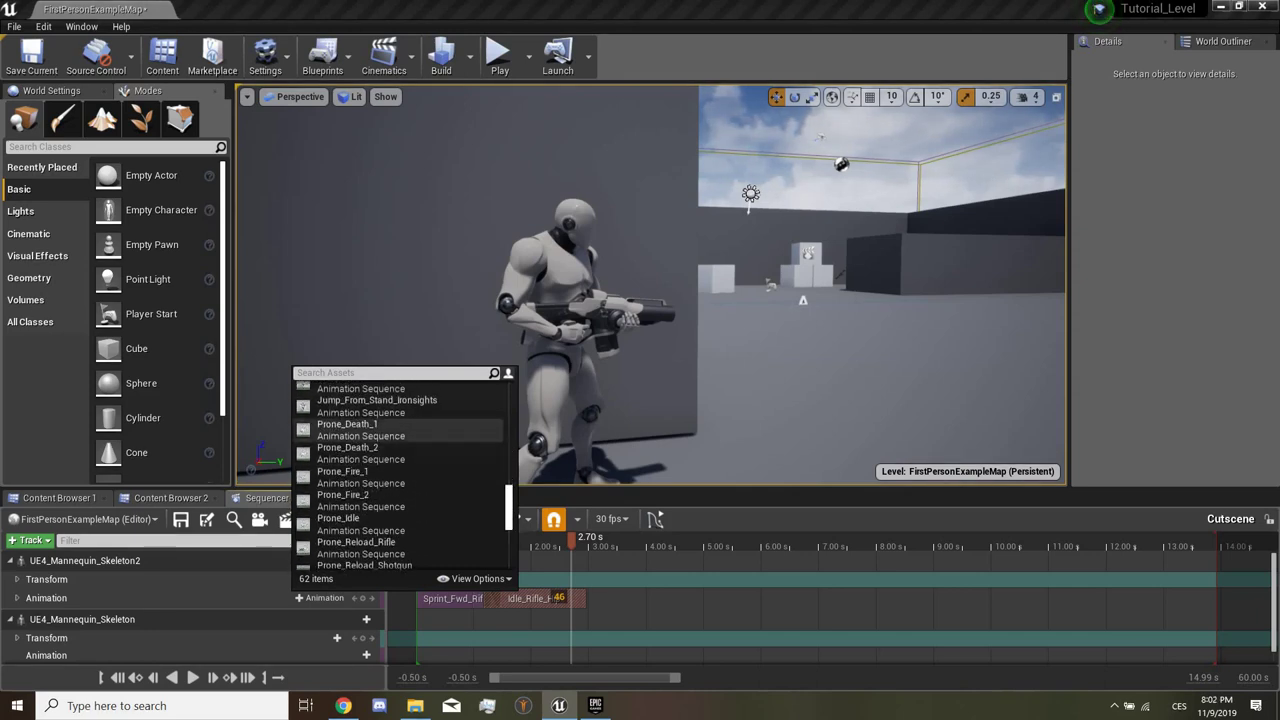
{"action": "type", "text": "a"}
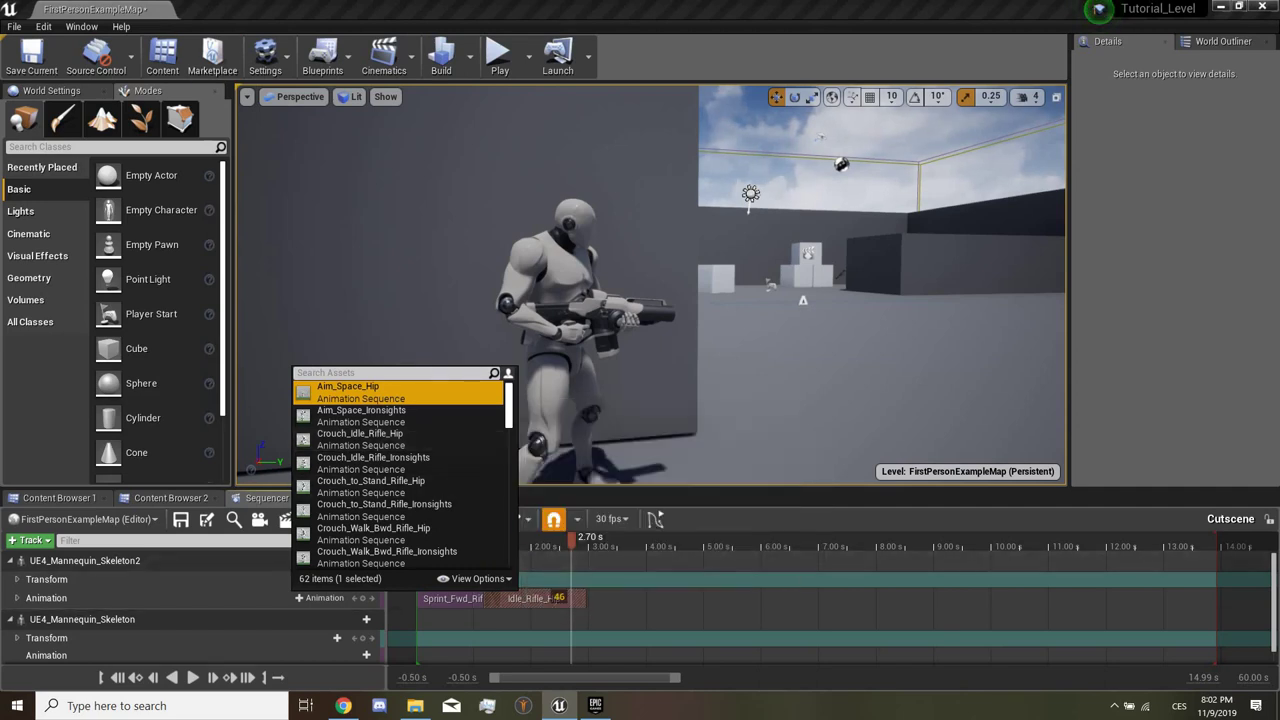
{"action": "key", "text": "Escape"}
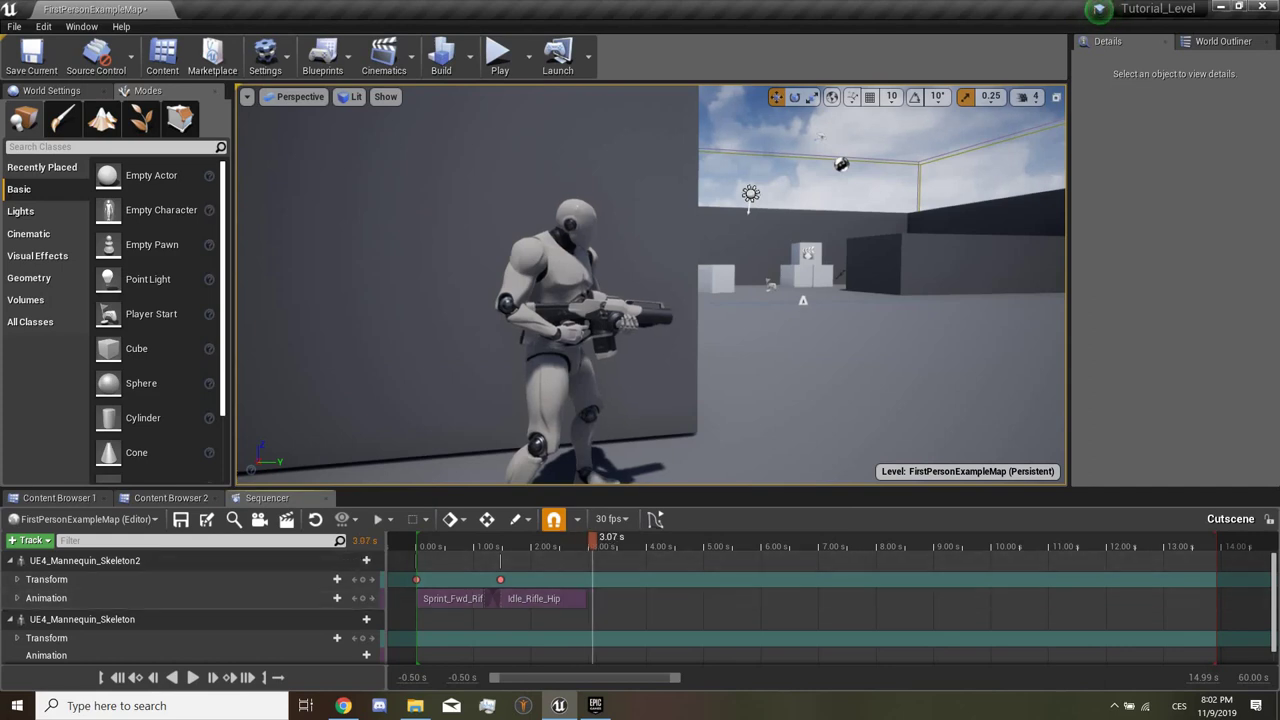
Step: Add an Aim_Space_Ironsights section after the hip idle on Skeleton2's track
{"action": "left_click", "coordinate": [320, 598]}
{"action": "type", "text": "ai"}
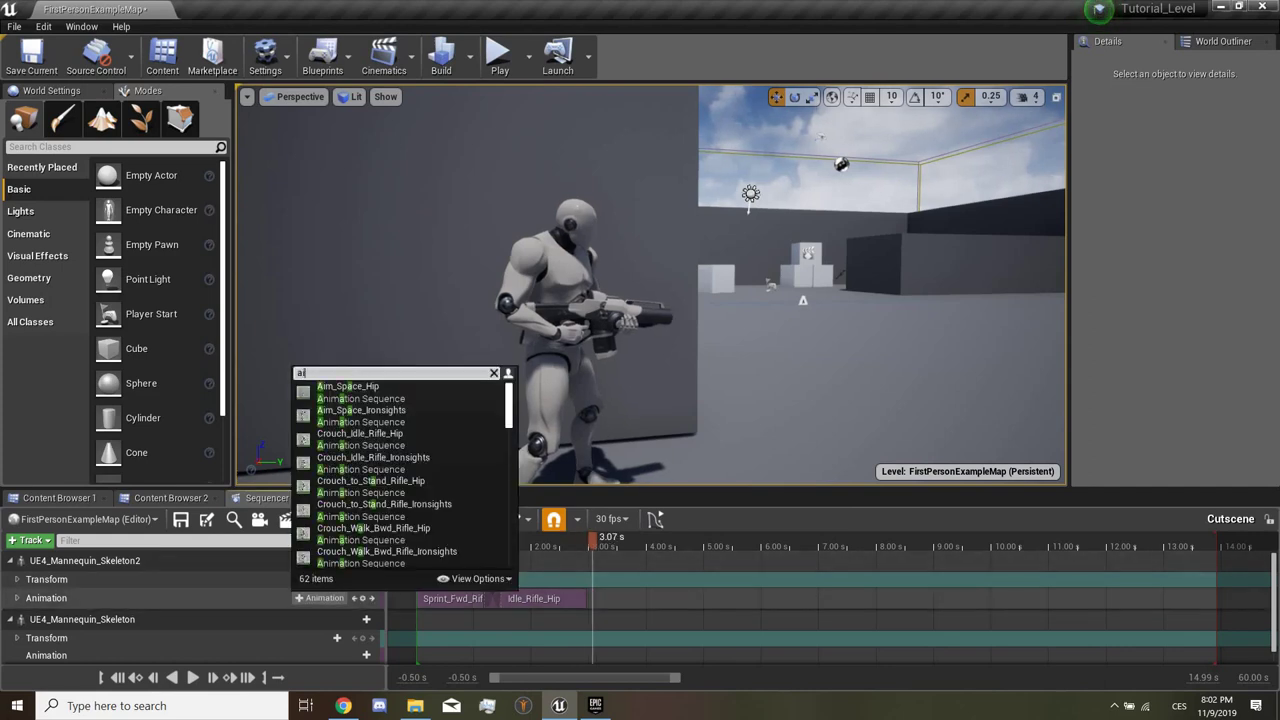
{"action": "type", "text": "m"}
{"action": "left_click", "coordinate": [361, 410]}
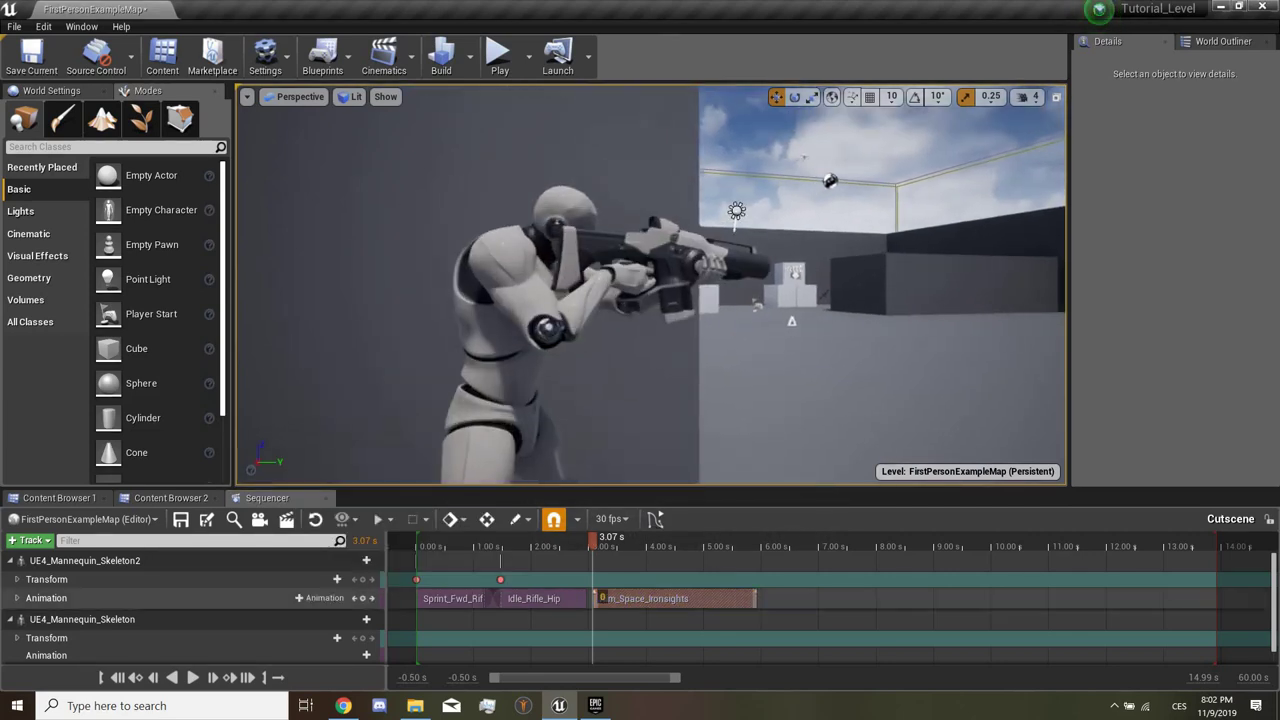
{"action": "left_click_drag", "start_coordinate": [675, 598], "coordinate": [653, 598]}
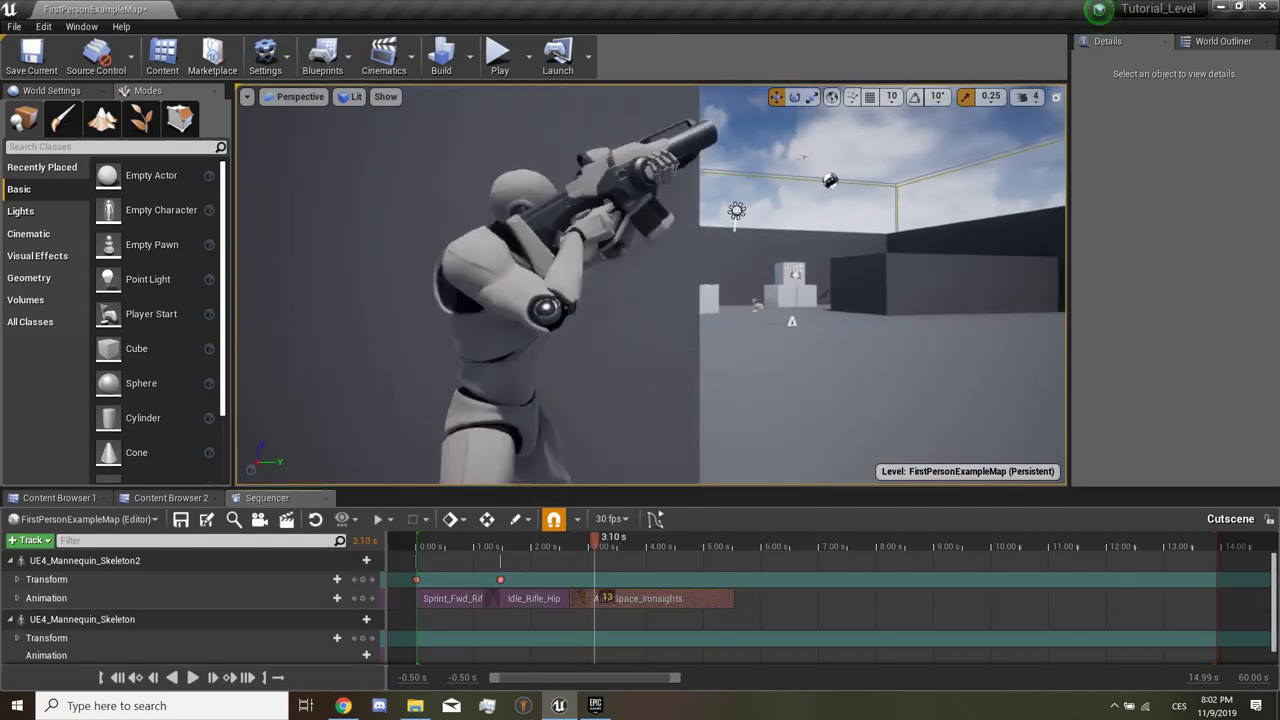
Step: Swap that section's animation to Idle_Rifle_Ironsights in its properties
{"action": "right_click", "coordinate": [668, 598]}
{"action": "mouse_move", "coordinate": [720, 376]}
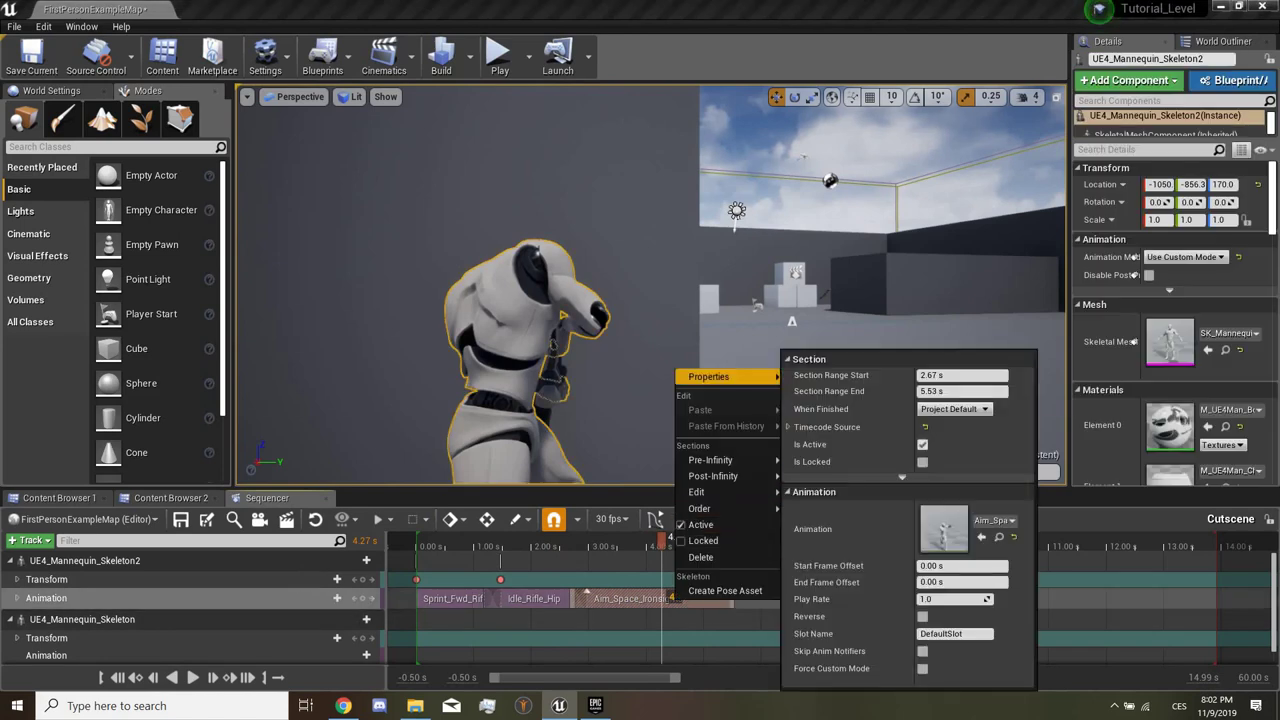
{"action": "left_click", "coordinate": [996, 521]}
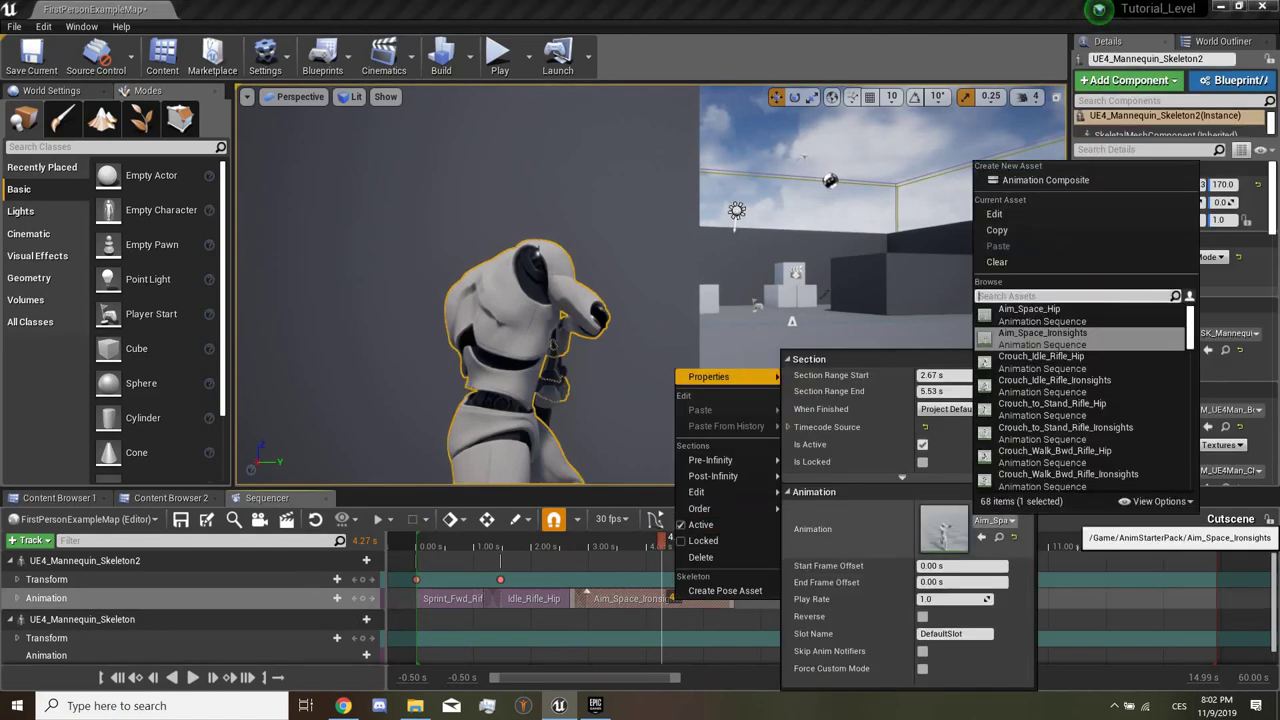
{"action": "type", "text": "irons"}
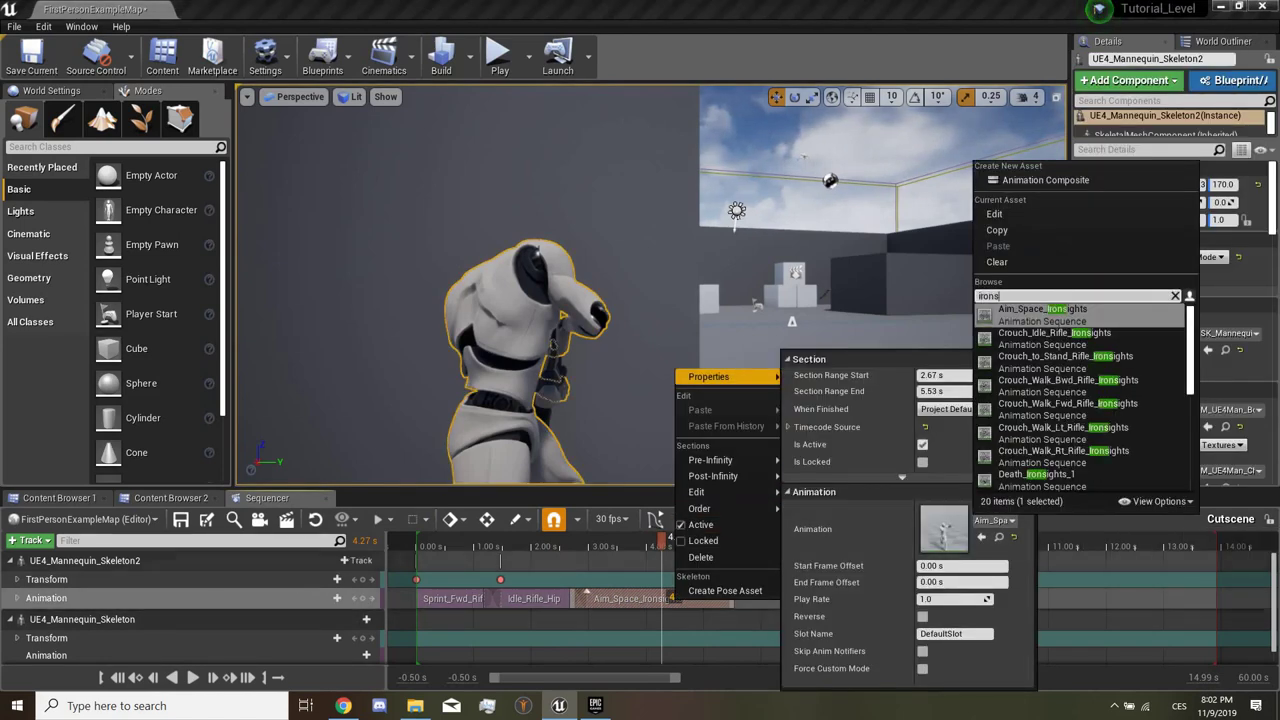
{"action": "scroll", "coordinate": [1060, 435], "scroll_direction": "down", "scroll_amount": 3}
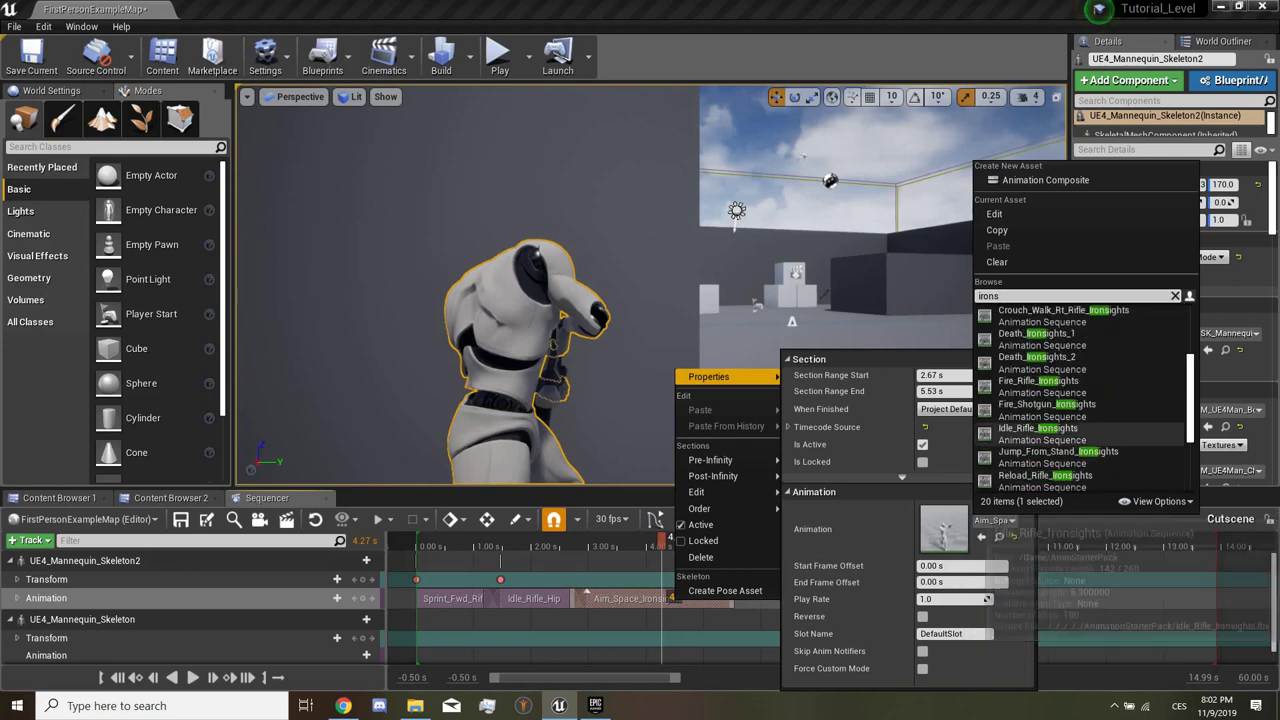
{"action": "left_click", "coordinate": [1038, 428]}
{"action": "key", "text": "Escape"}
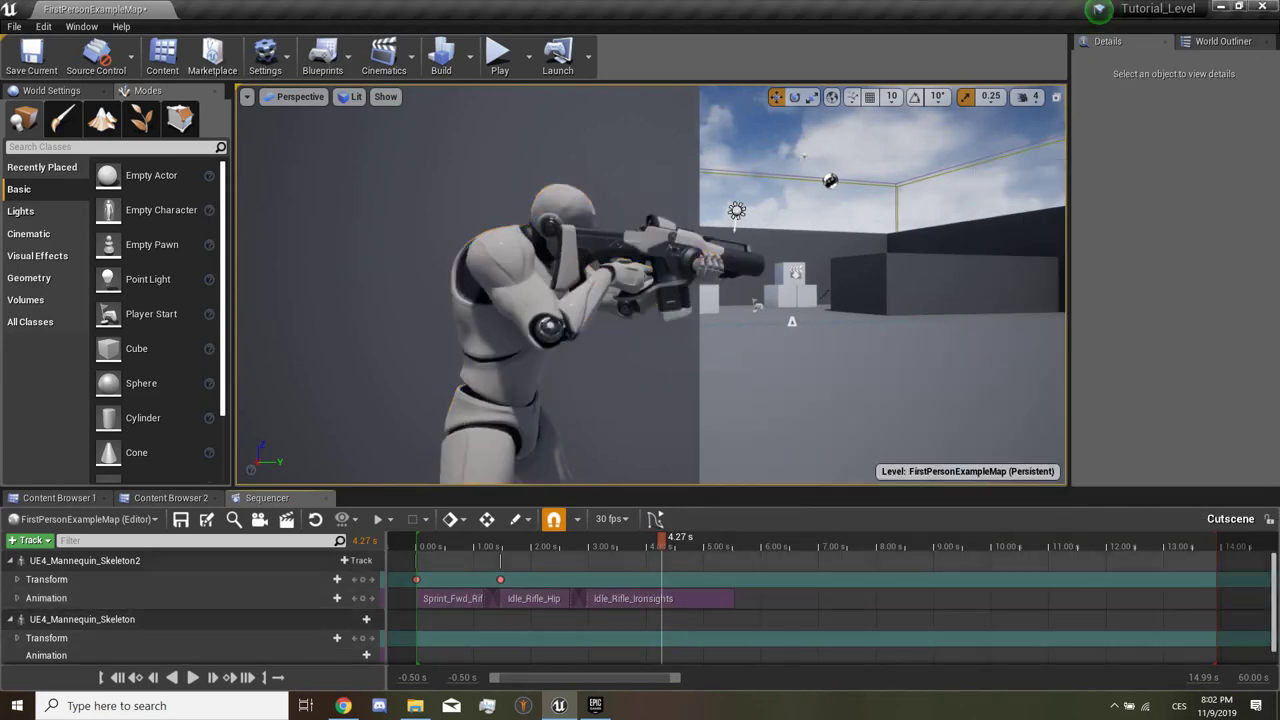
Step: Add a Transform key for Skeleton2 at 2.70 s, then move the playhead to about 2.90 s
{"action": "left_click_drag", "start_coordinate": [661, 537], "coordinate": [571, 538]}
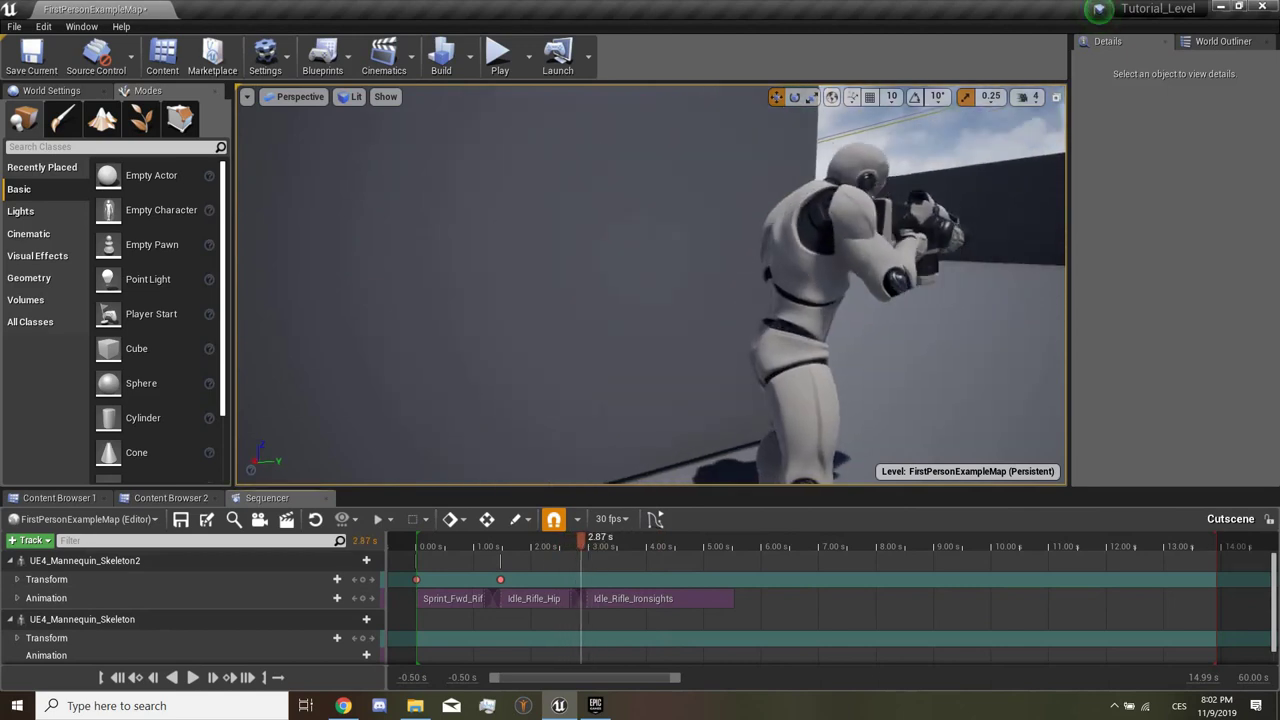
{"action": "left_click", "coordinate": [363, 579]}
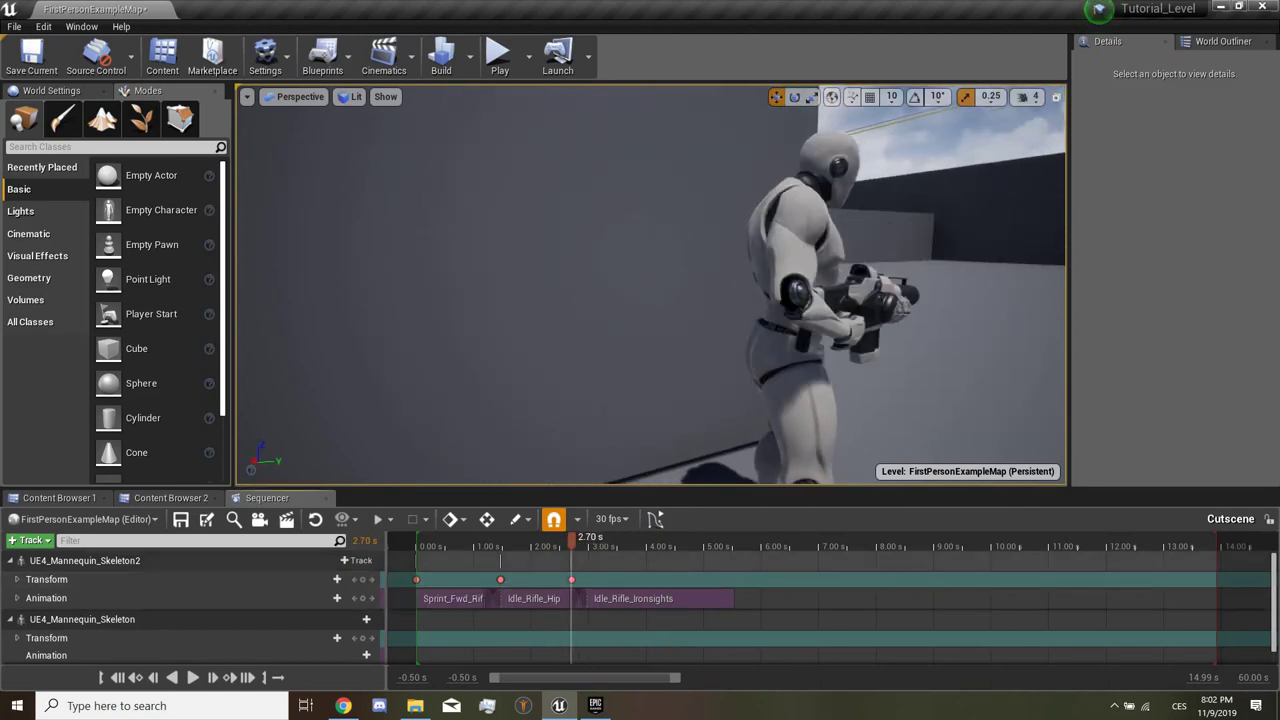
{"action": "left_click_drag", "start_coordinate": [571, 537], "coordinate": [583, 537]}
Step: Rotate the second mannequin about -41° around Z and nudge its position slightly
{"action": "mouse_move", "coordinate": [945, 168]}
{"action": "right_mouse_down"}
{"action": "mouse_move", "coordinate": [945, 200]}
{"action": "mouse_move", "coordinate": [900, 220]}
{"action": "right_mouse_up"}
{"action": "left_click", "coordinate": [945, 168]}
{"action": "key", "text": "e"}
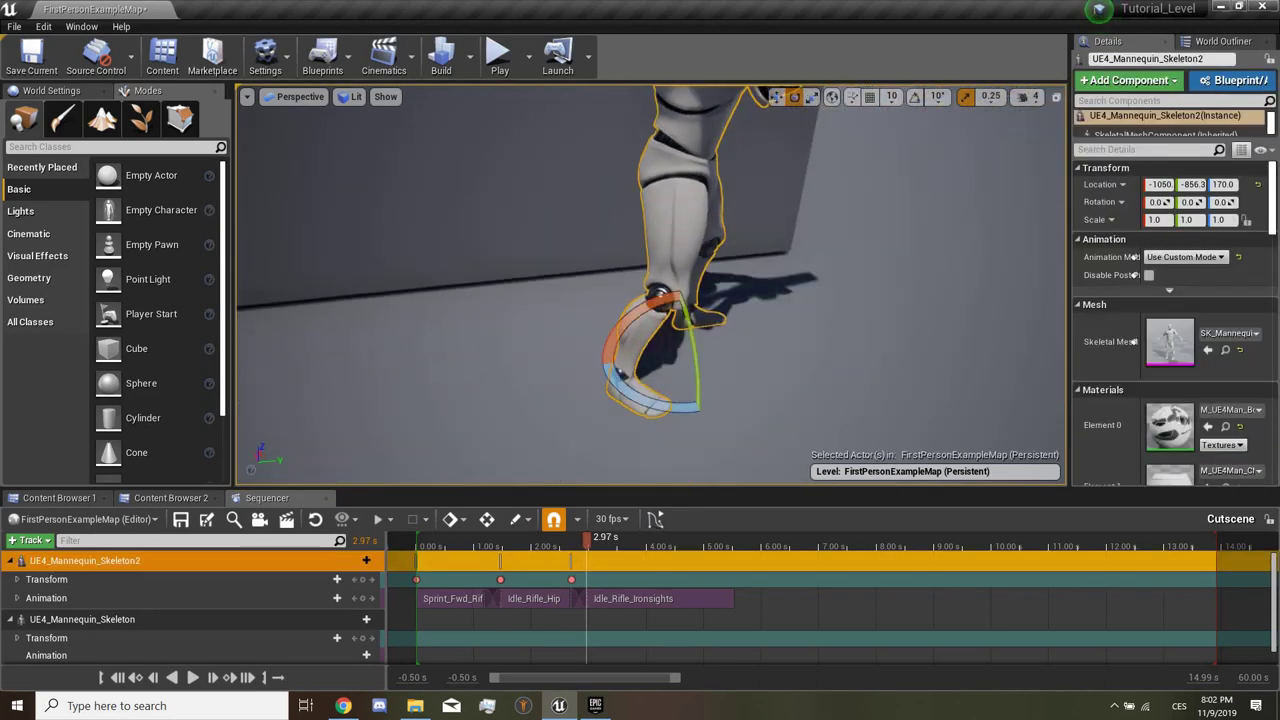
{"action": "left_click_drag", "start_coordinate": [645, 400], "coordinate": [700, 405]}
{"action": "key", "text": "w"}
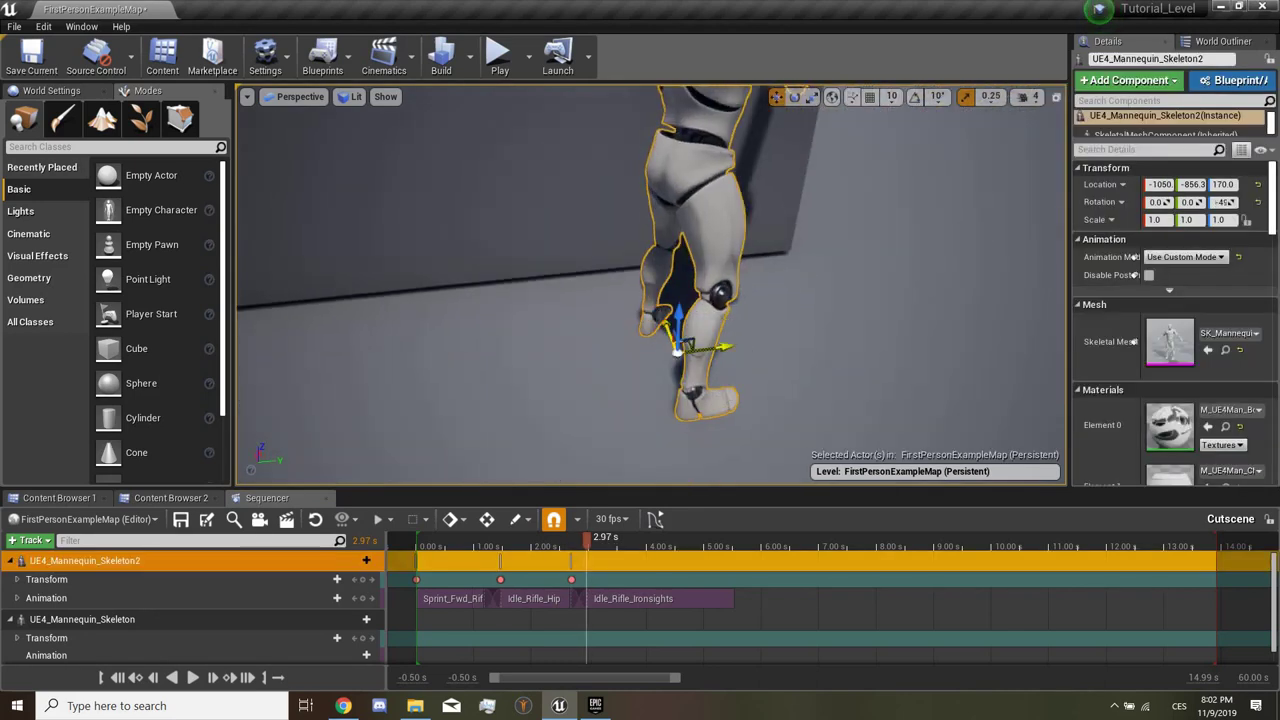
{"action": "left_click_drag", "start_coordinate": [676, 348], "coordinate": [690, 347]}
{"action": "mouse_move", "coordinate": [690, 347]}
{"action": "right_mouse_down"}
{"action": "mouse_move", "coordinate": [650, 300]}
{"action": "mouse_move", "coordinate": [600, 320]}
{"action": "mouse_move", "coordinate": [580, 350]}
{"action": "mouse_move", "coordinate": [560, 300]}
{"action": "mouse_move", "coordinate": [530, 320]}
{"action": "right_mouse_up"}
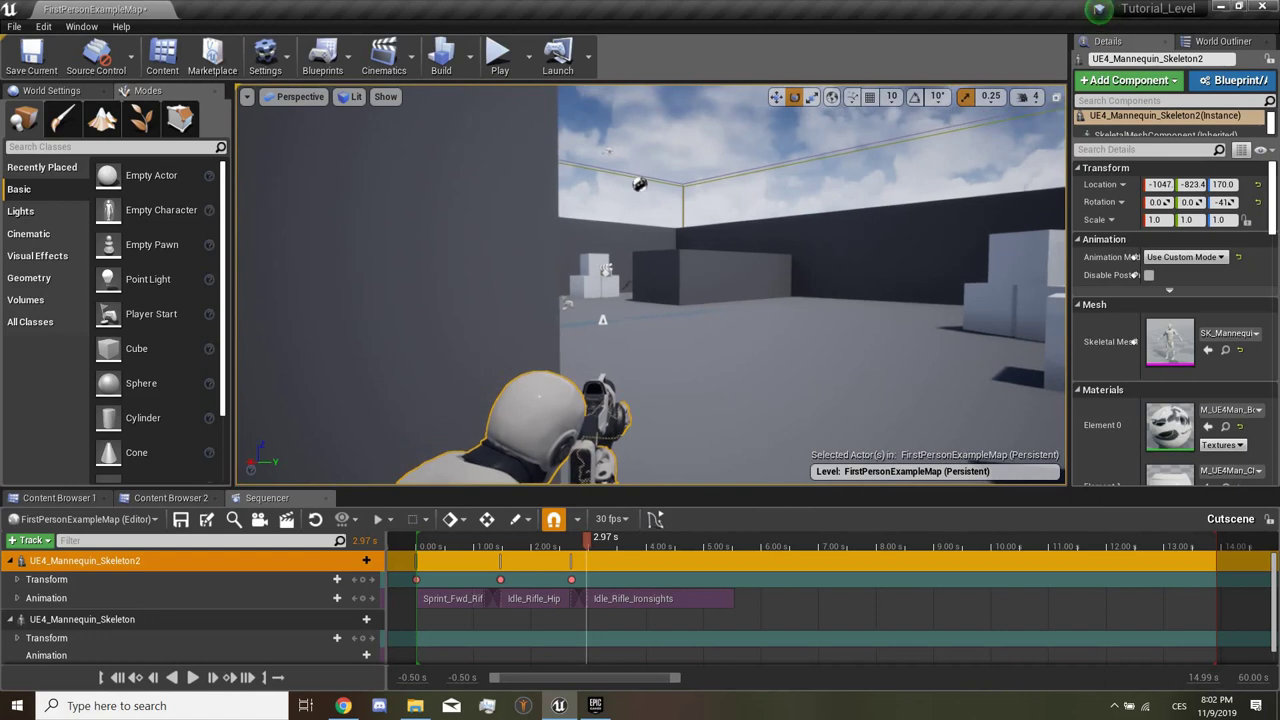
{"action": "right_click_drag", "start_coordinate": [530, 320], "coordinate": [550, 300]}
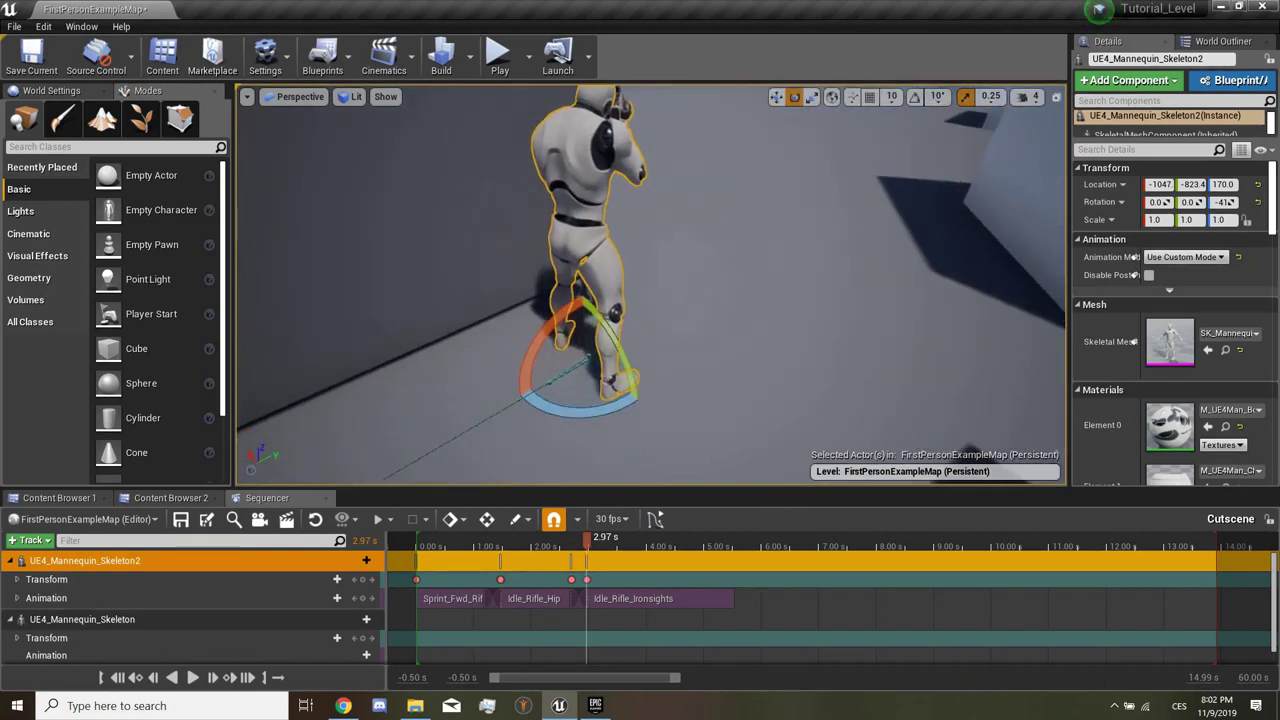
{"action": "left_click_drag", "start_coordinate": [540, 318], "coordinate": [545, 320]}
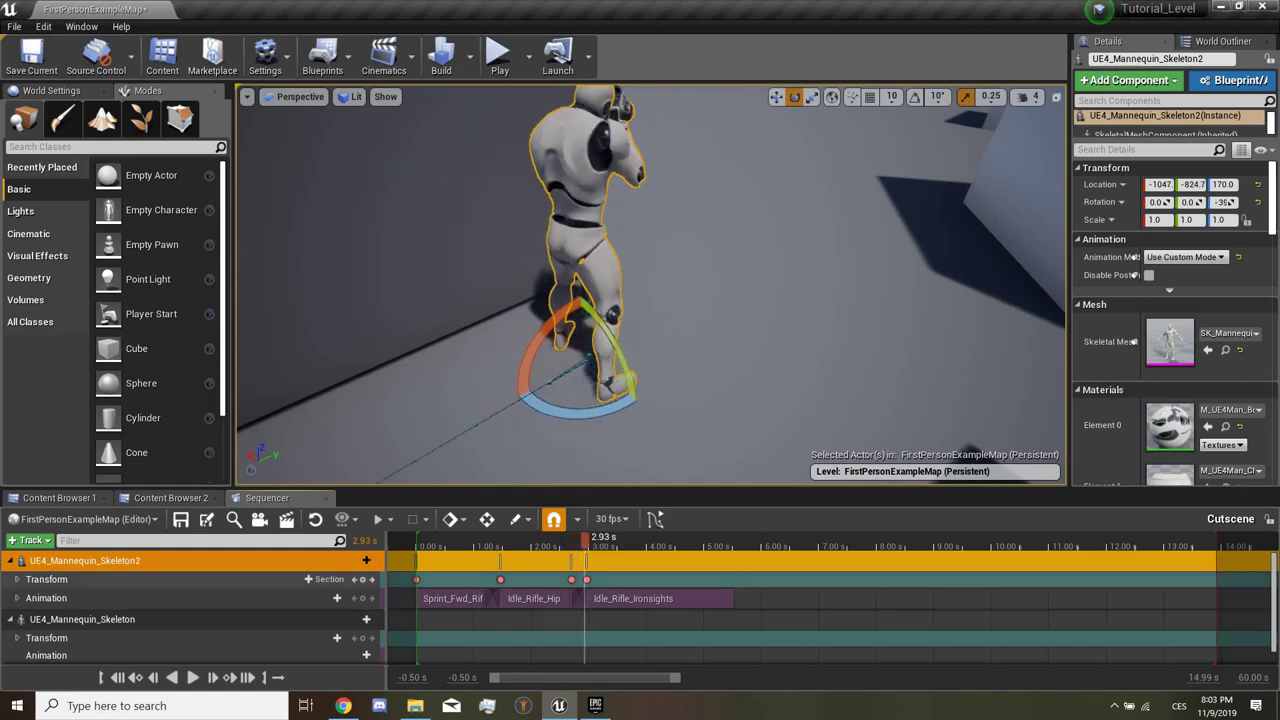
Step: Set Skeleton2's 1.4 s and following Transform keys to linear interpolation and preview
{"action": "right_click", "coordinate": [500, 579]}
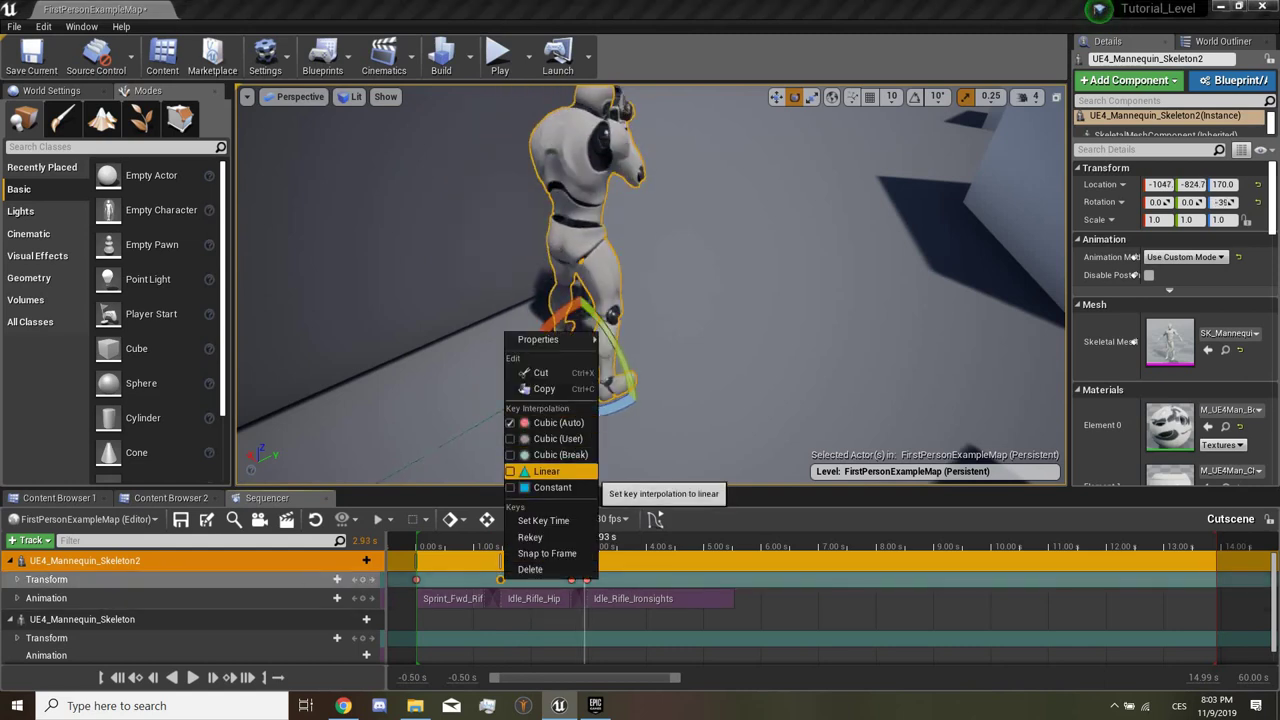
{"action": "key", "text": "Escape"}
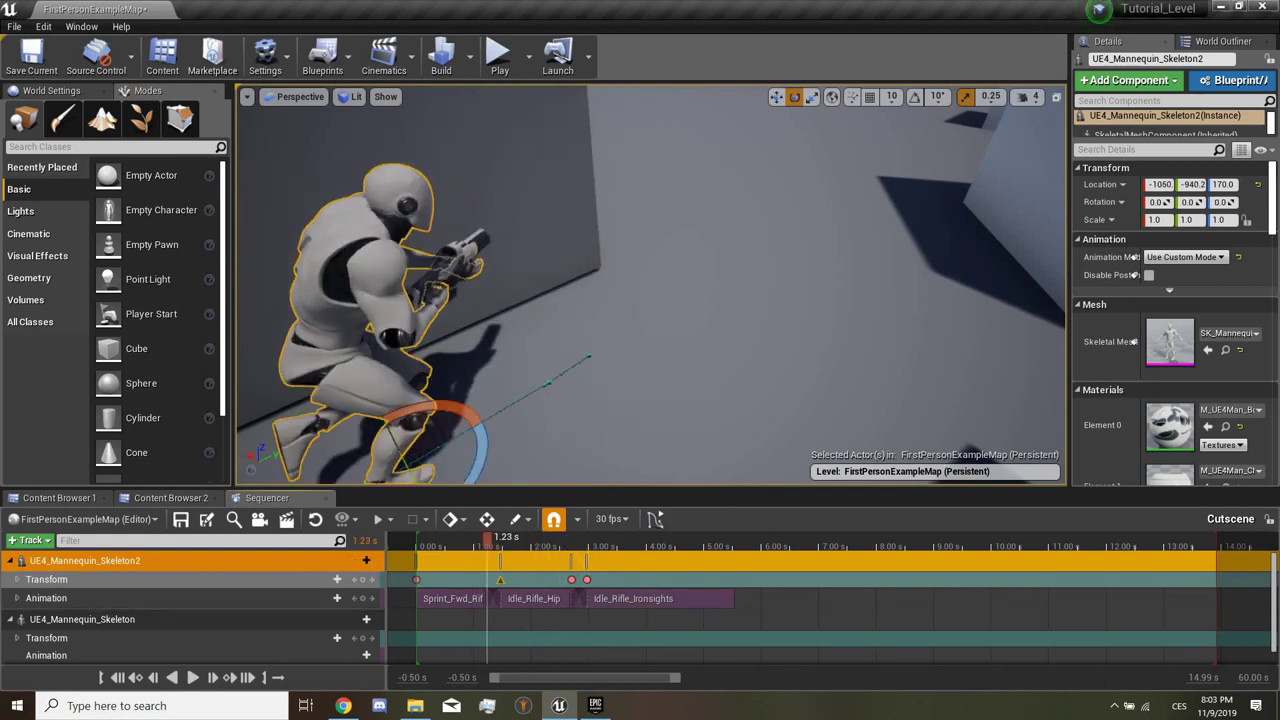
{"action": "left_click", "coordinate": [192, 677]}
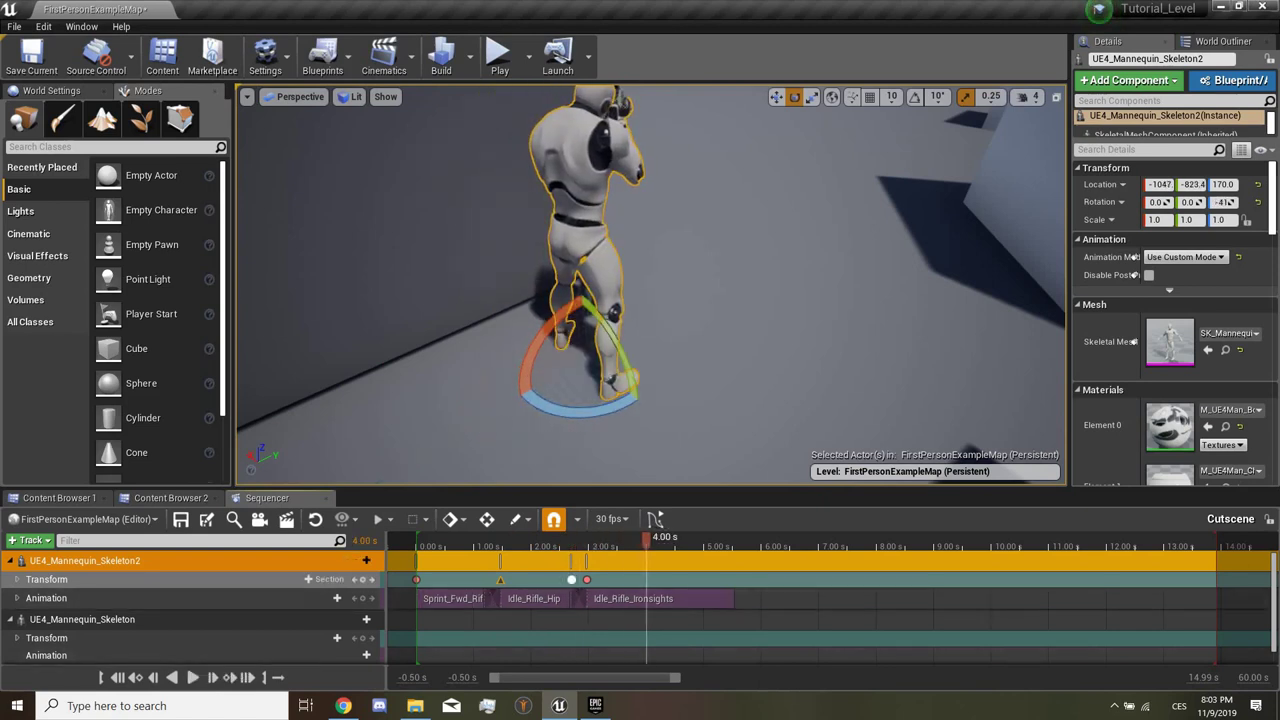
{"action": "right_click", "coordinate": [571, 579]}
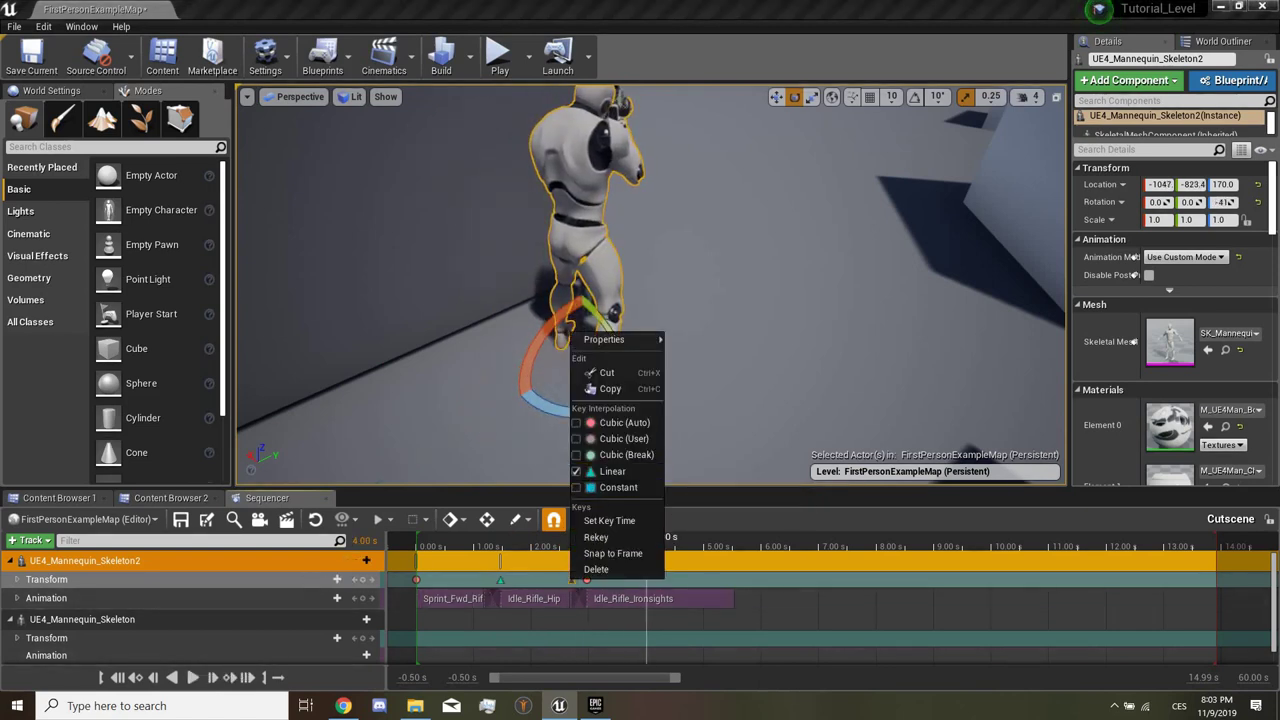
Step: Scrub the sequence up to 3.33 s to check the turn, then select the other mannequin
{"action": "left_click_drag", "start_coordinate": [560, 546], "coordinate": [562, 546]}
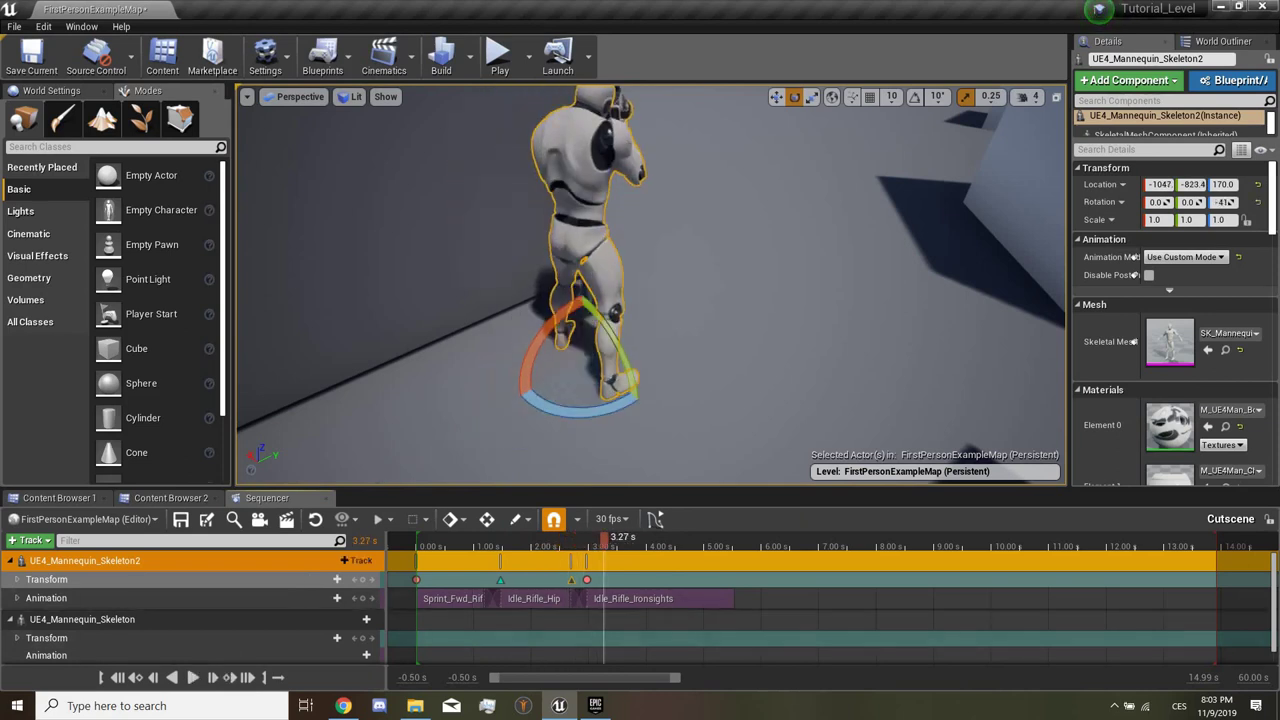
{"action": "mouse_move", "coordinate": [650, 285]}
{"action": "right_mouse_down"}
{"action": "mouse_move", "coordinate": [700, 290]}
{"action": "mouse_move", "coordinate": [640, 300]}
{"action": "right_mouse_up"}
{"action": "left_click", "coordinate": [432, 546]}
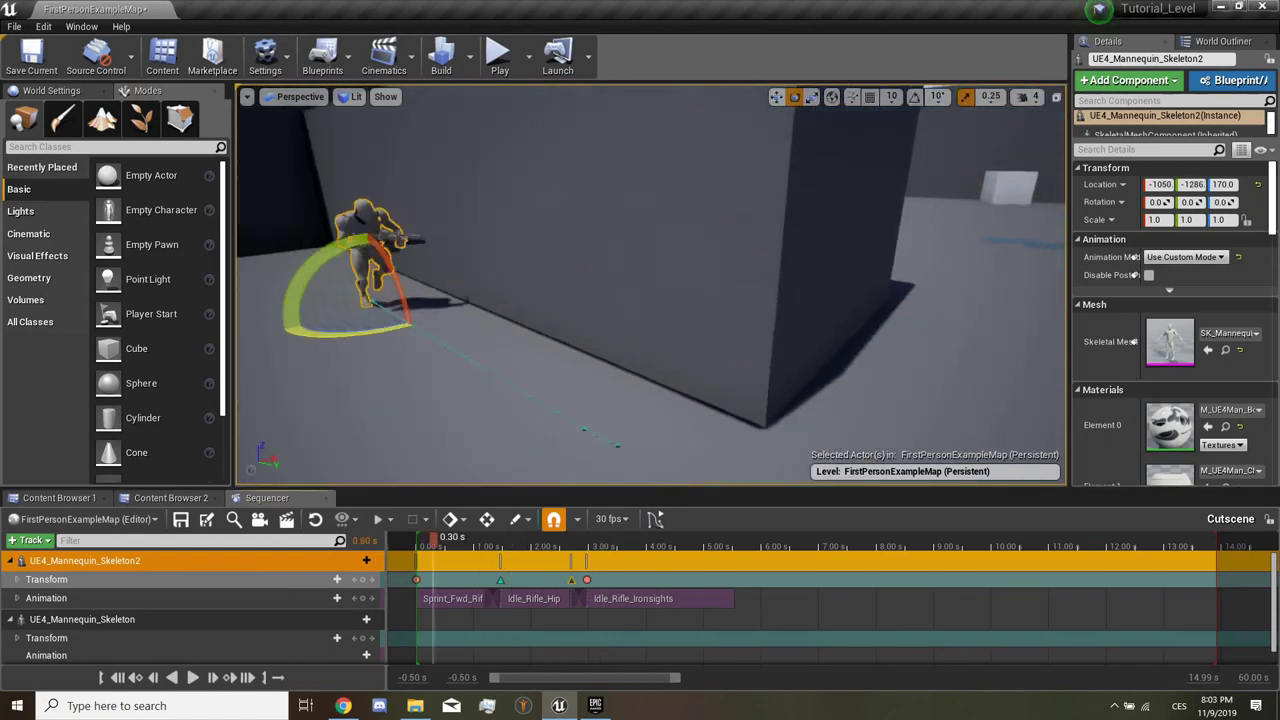
{"action": "left_click_drag", "start_coordinate": [432, 546], "coordinate": [607, 546]}
{"action": "right_click_drag", "start_coordinate": [650, 285], "coordinate": [640, 290]}
{"action": "left_click", "coordinate": [745, 300]}
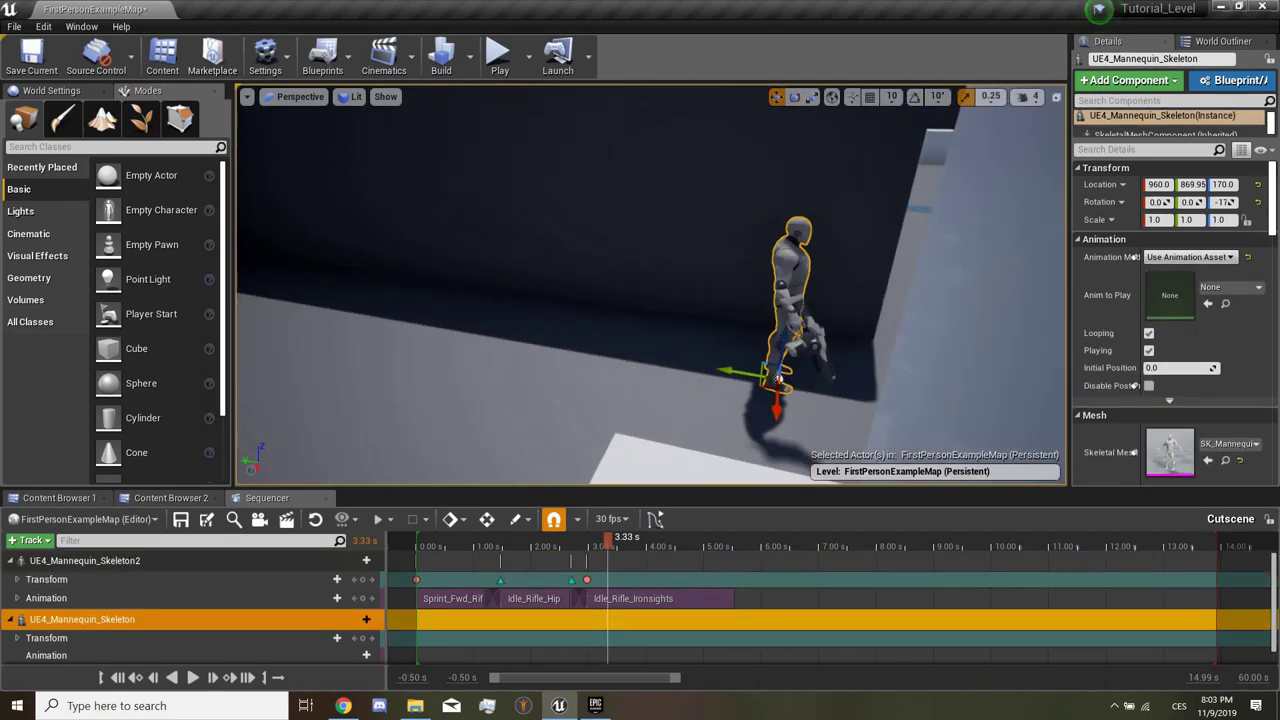
Step: Place UE4_Mannequin_Skeleton at its starting spot along the wall, Y 1817.6
{"action": "left_click_drag", "start_coordinate": [745, 372], "coordinate": [470, 330]}
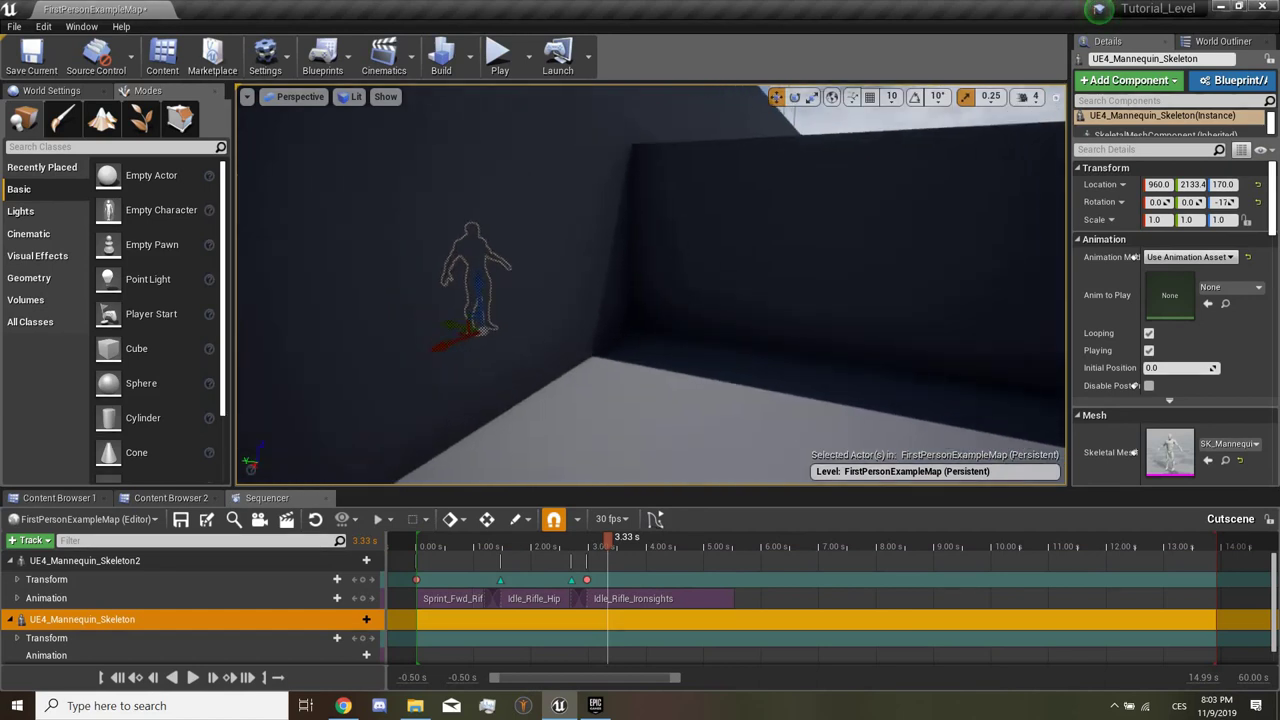
{"action": "left_click_drag", "start_coordinate": [542, 358], "coordinate": [600, 375]}
{"action": "right_click_drag", "start_coordinate": [600, 375], "coordinate": [560, 400]}
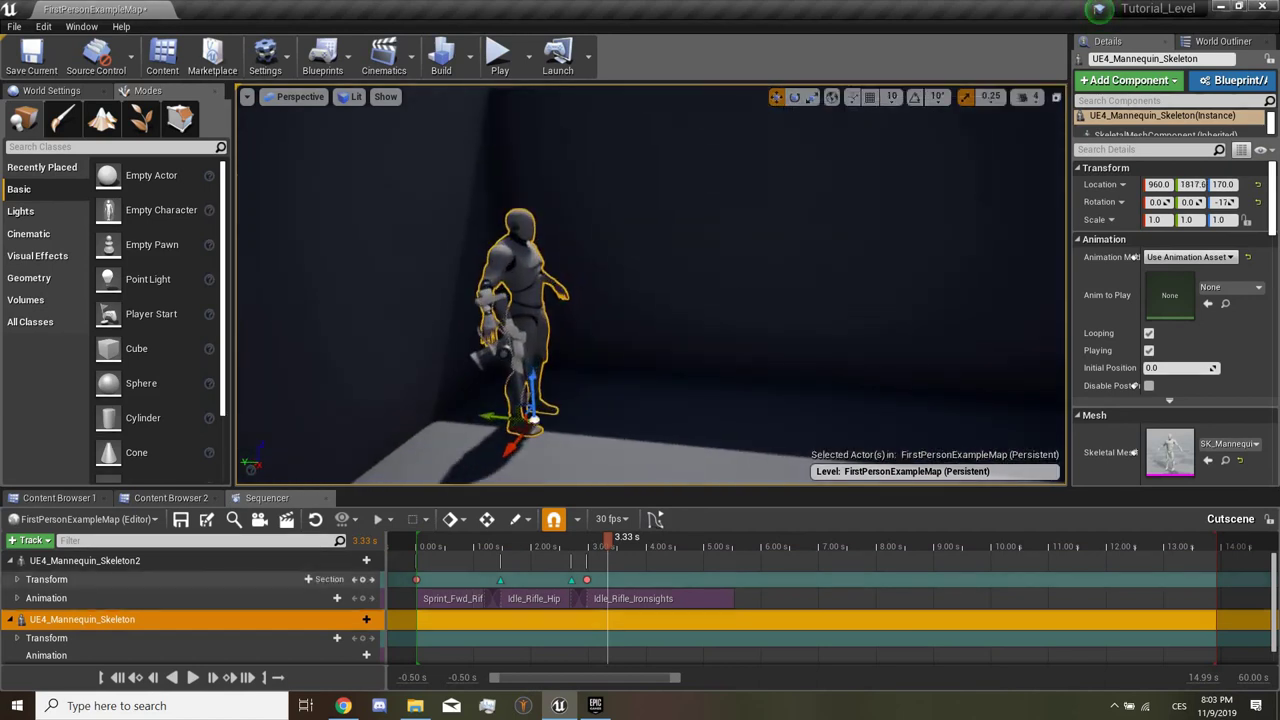
{"action": "scroll", "coordinate": [200, 620], "scroll_direction": "down", "scroll_amount": 1}
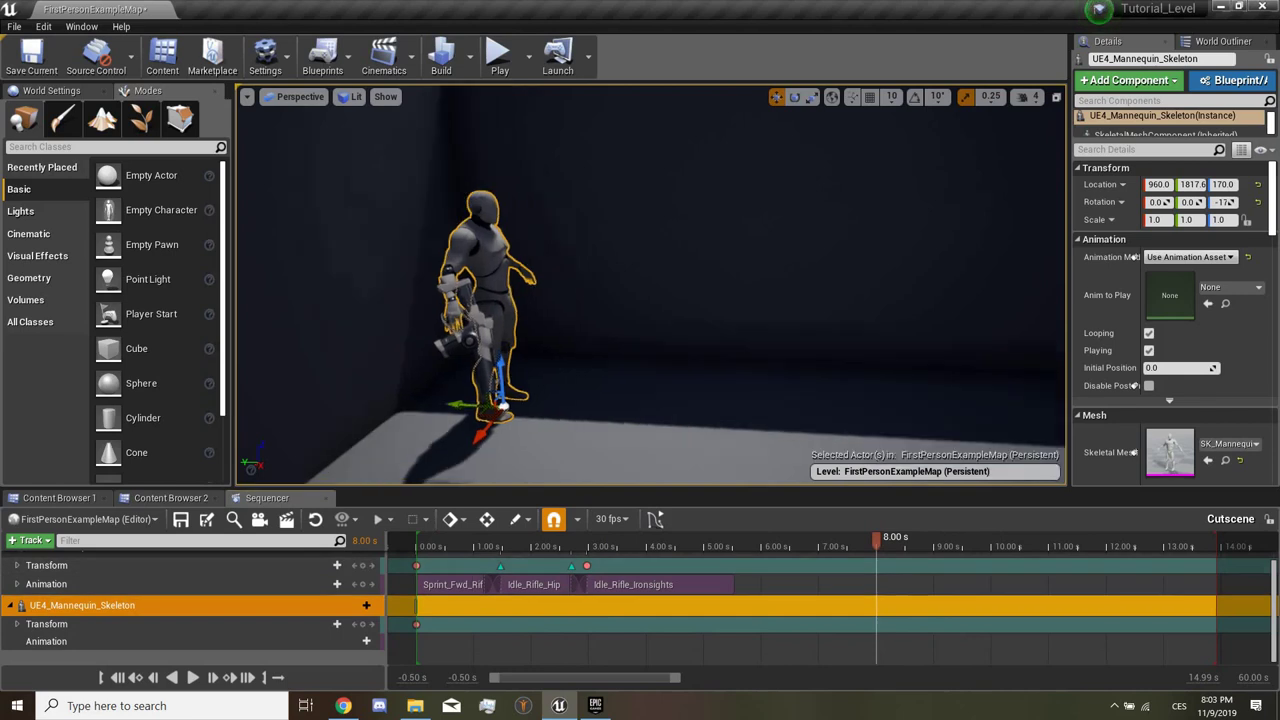
Step: At 8.00 s, move the mannequin to Y 852.49, key its Transform, and preview from the start
{"action": "mouse_move", "coordinate": [700, 300]}
{"action": "right_mouse_down"}
{"action": "mouse_move", "coordinate": [835, 99]}
{"action": "mouse_move", "coordinate": [993, 115]}
{"action": "right_mouse_up"}
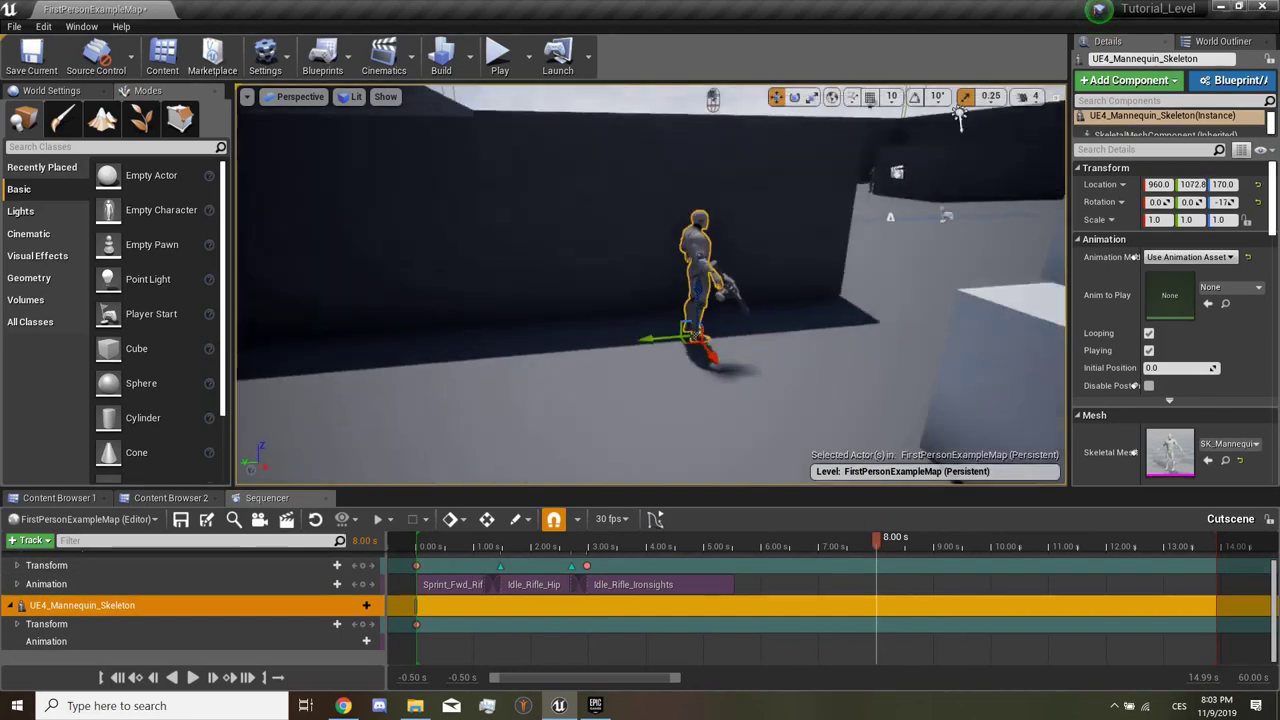
{"action": "left_click_drag", "start_coordinate": [605, 381], "coordinate": [793, 366]}
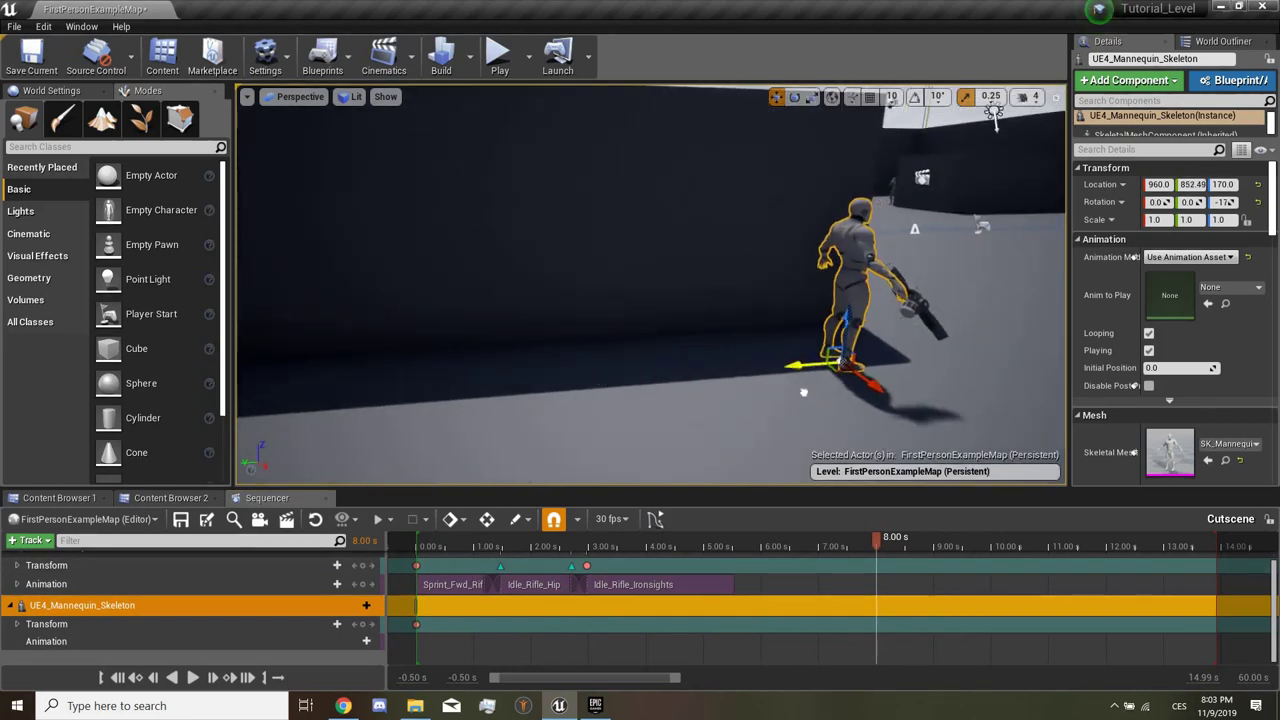
{"action": "left_click", "coordinate": [363, 623]}
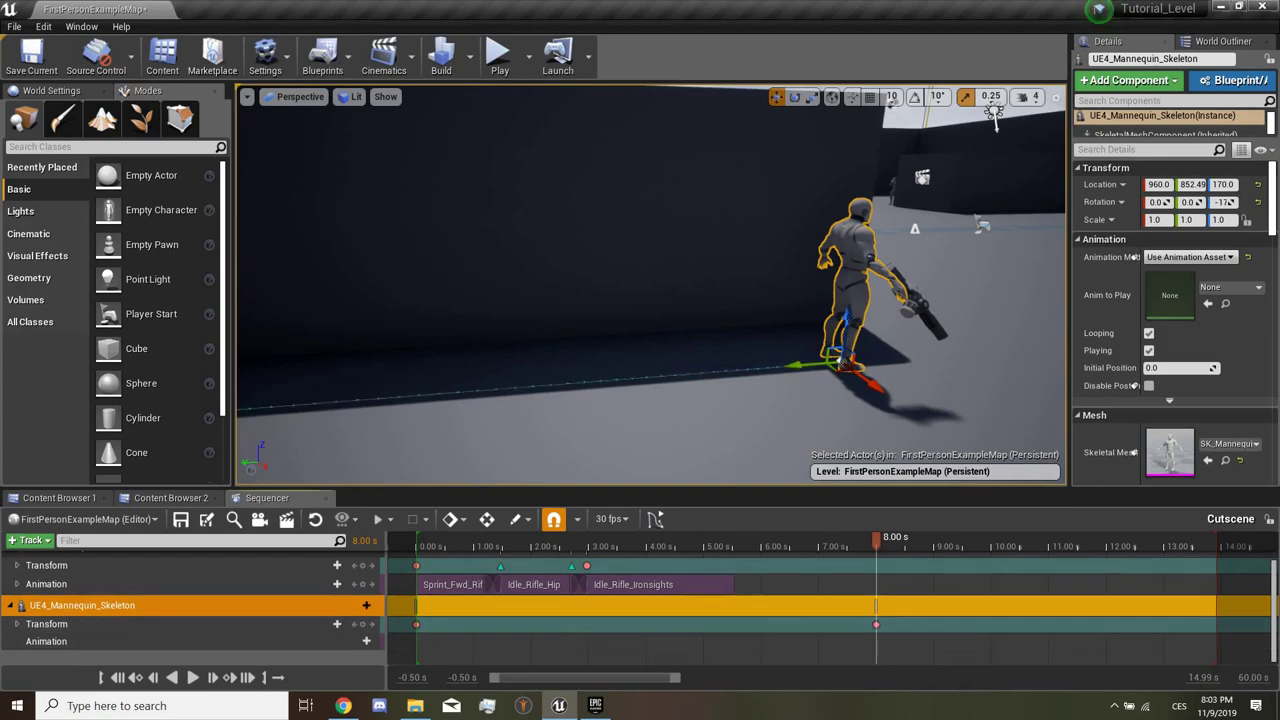
{"action": "left_click_drag", "start_coordinate": [876, 540], "coordinate": [473, 540]}
{"action": "right_click_drag", "start_coordinate": [993, 115], "coordinate": [900, 130]}
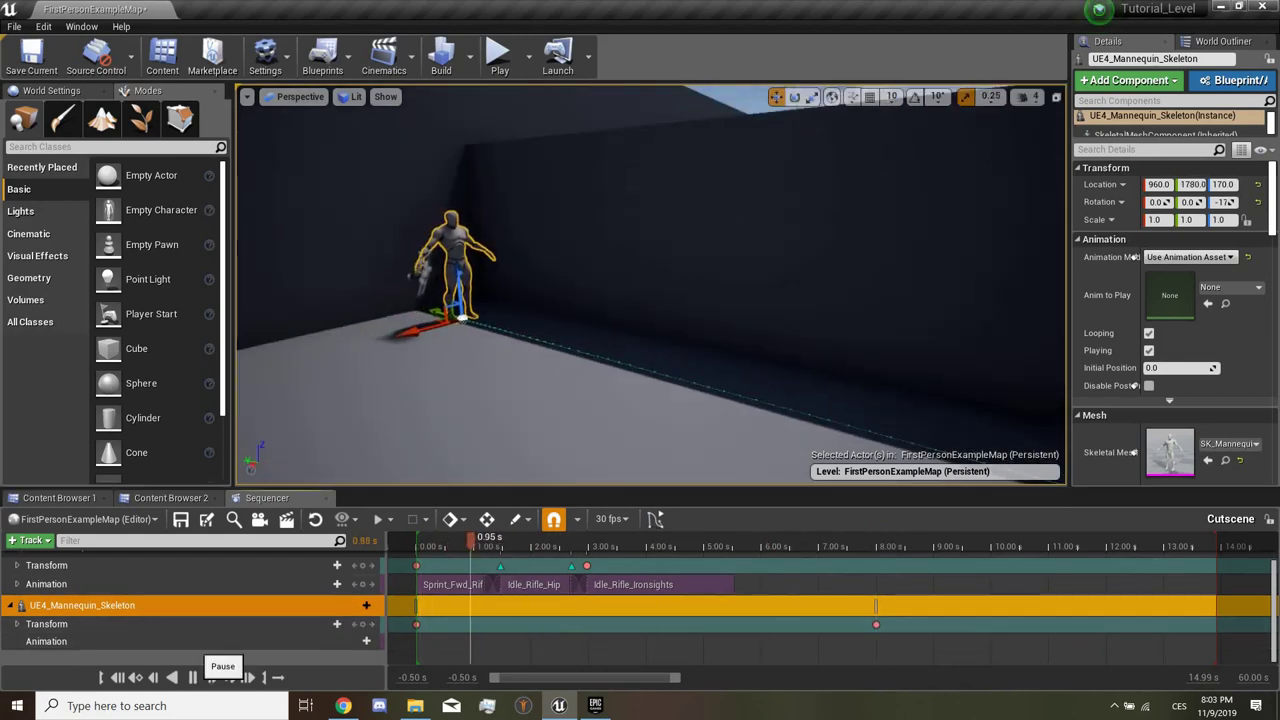
{"action": "left_click", "coordinate": [193, 677]}
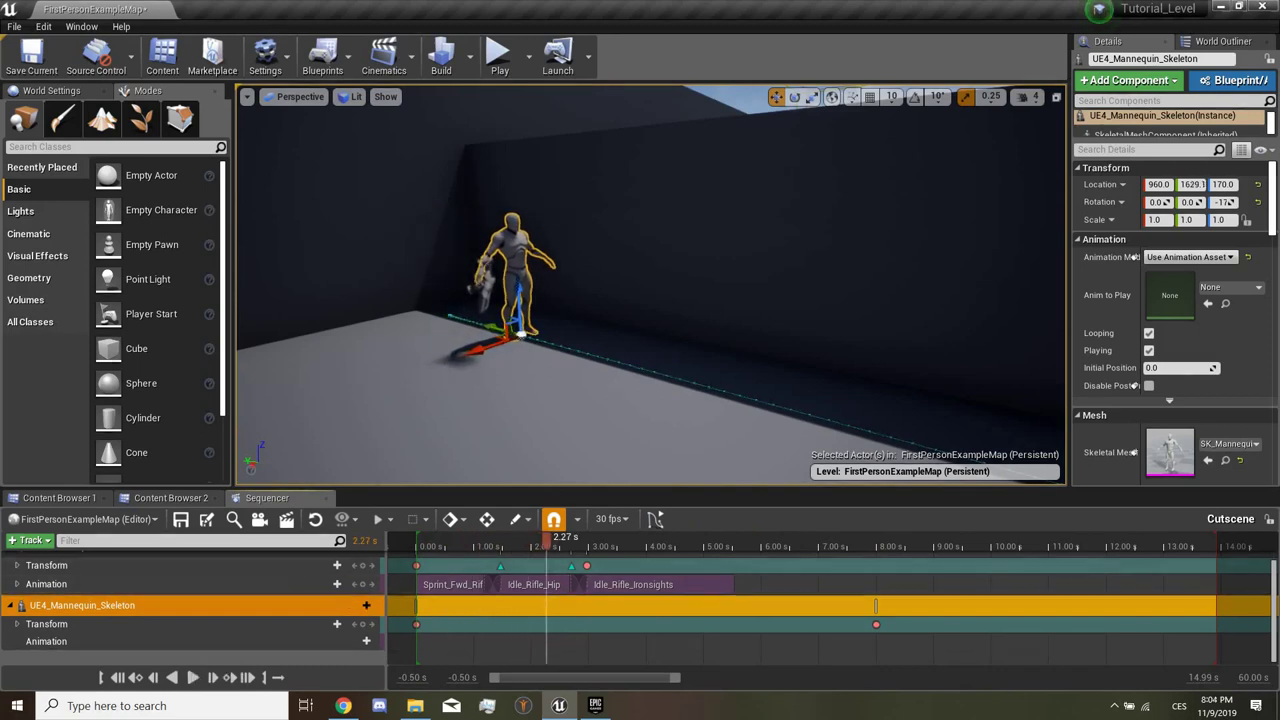
{"action": "left_click", "coordinate": [424, 546]}
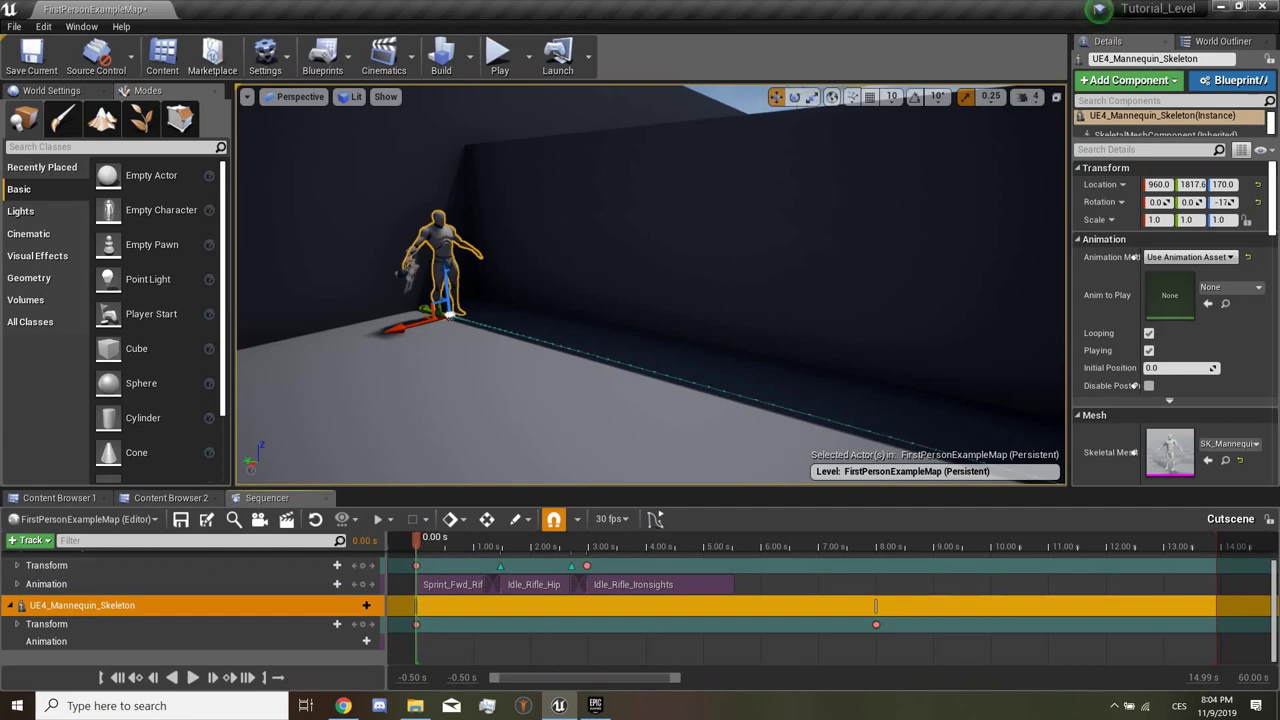
Step: Add a Walk_Fwd_Rifle_Ironsights animation section to UE4_Mannequin_Skeleton
{"action": "left_click", "coordinate": [349, 641]}
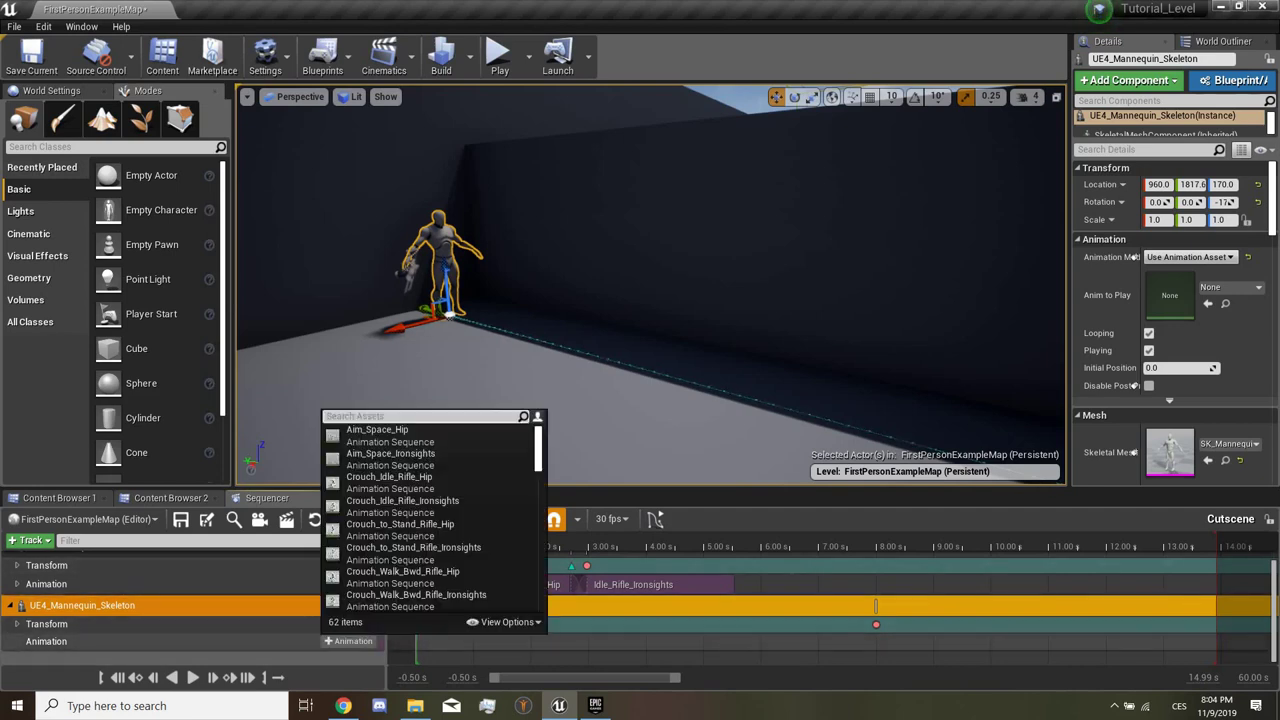
{"action": "scroll", "coordinate": [430, 560], "scroll_direction": "down", "scroll_amount": 2}
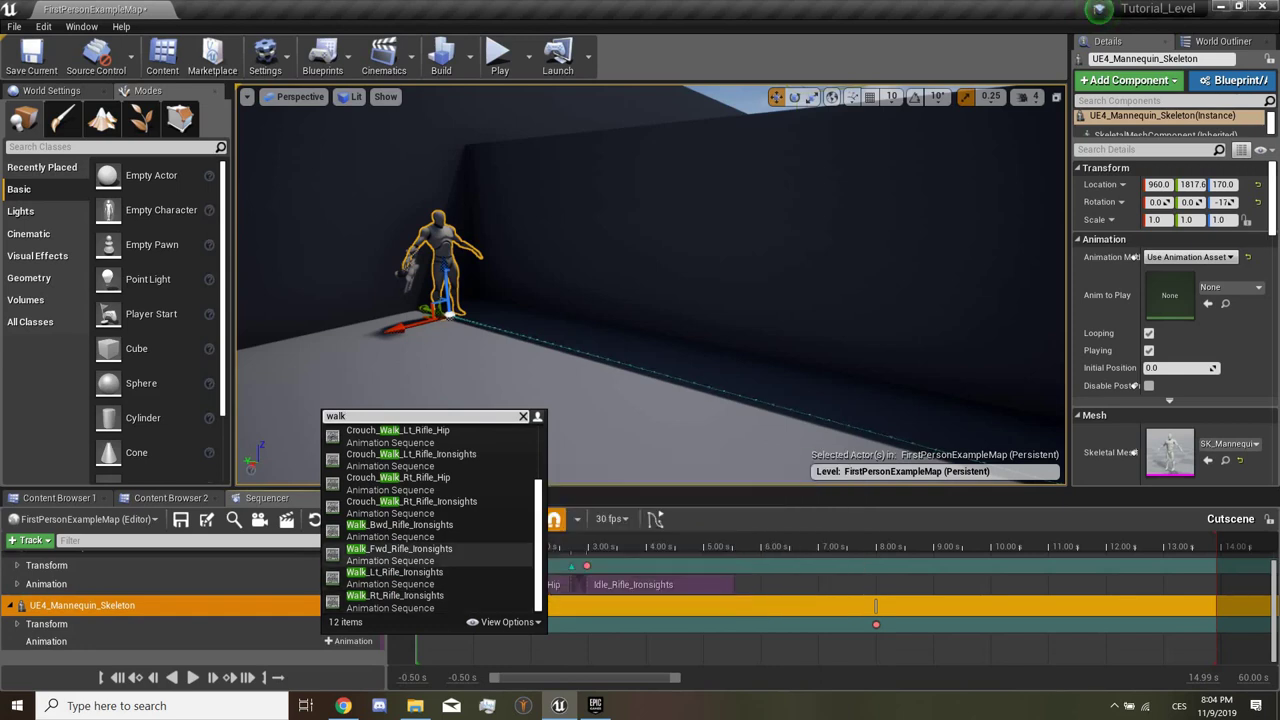
{"action": "left_click", "coordinate": [399, 550]}
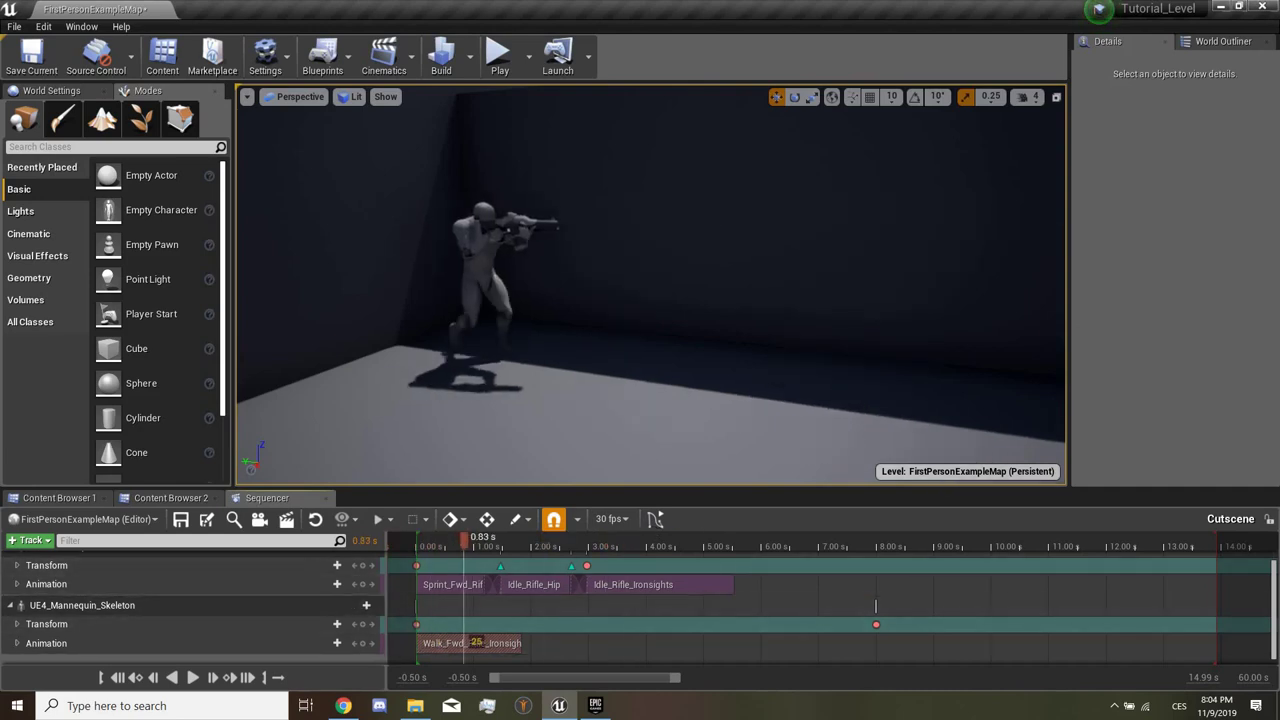
Step: Make the 8 s Transform key interpolate linearly and preview the walk
{"action": "right_click", "coordinate": [876, 624]}
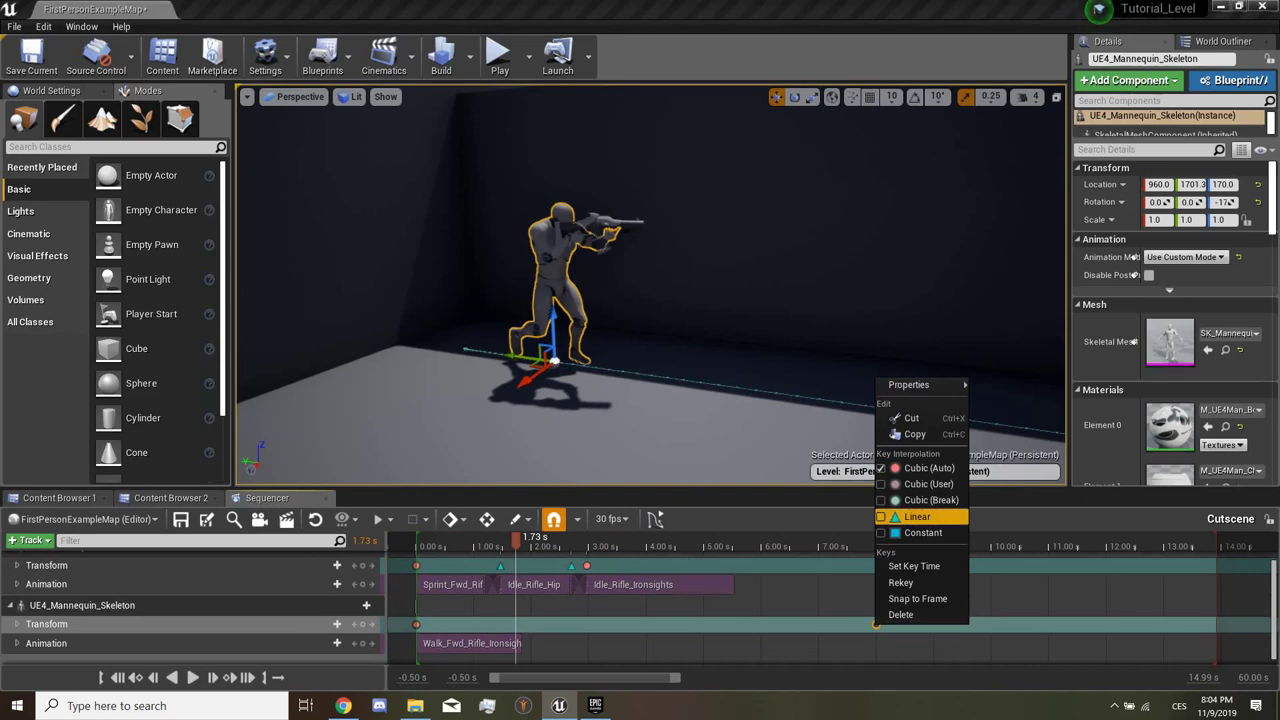
{"action": "left_click", "coordinate": [917, 516]}
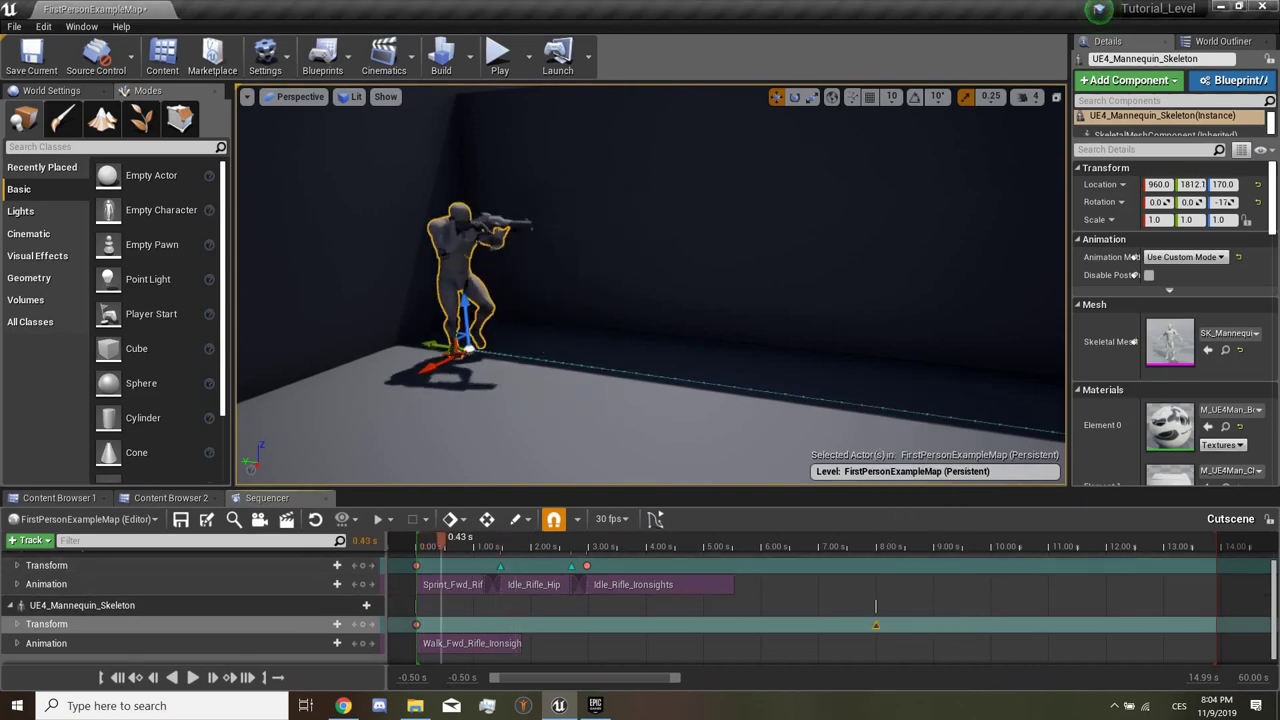
{"action": "left_click", "coordinate": [410, 540]}
{"action": "left_click", "coordinate": [193, 677]}
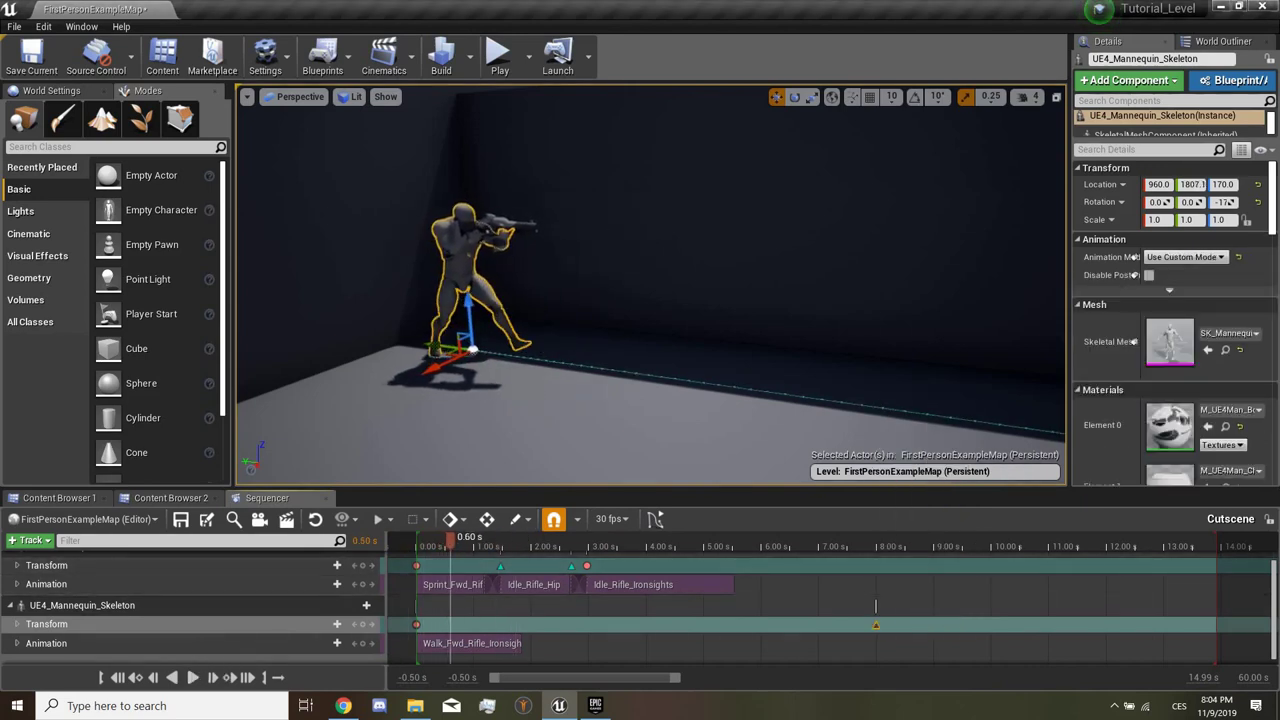
Step: Set the 0 s key to constant interpolation and stretch the walk clip to end at 7.90 s
{"action": "right_click", "coordinate": [416, 624]}
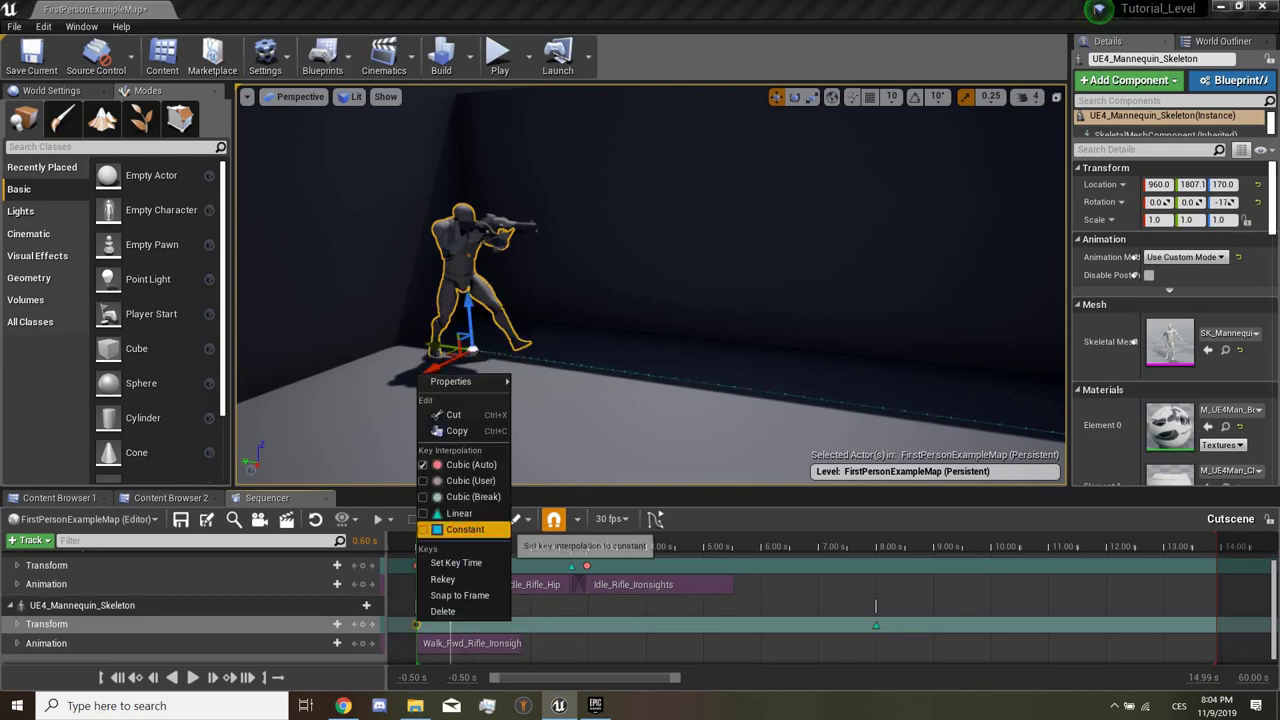
{"action": "left_click", "coordinate": [500, 530]}
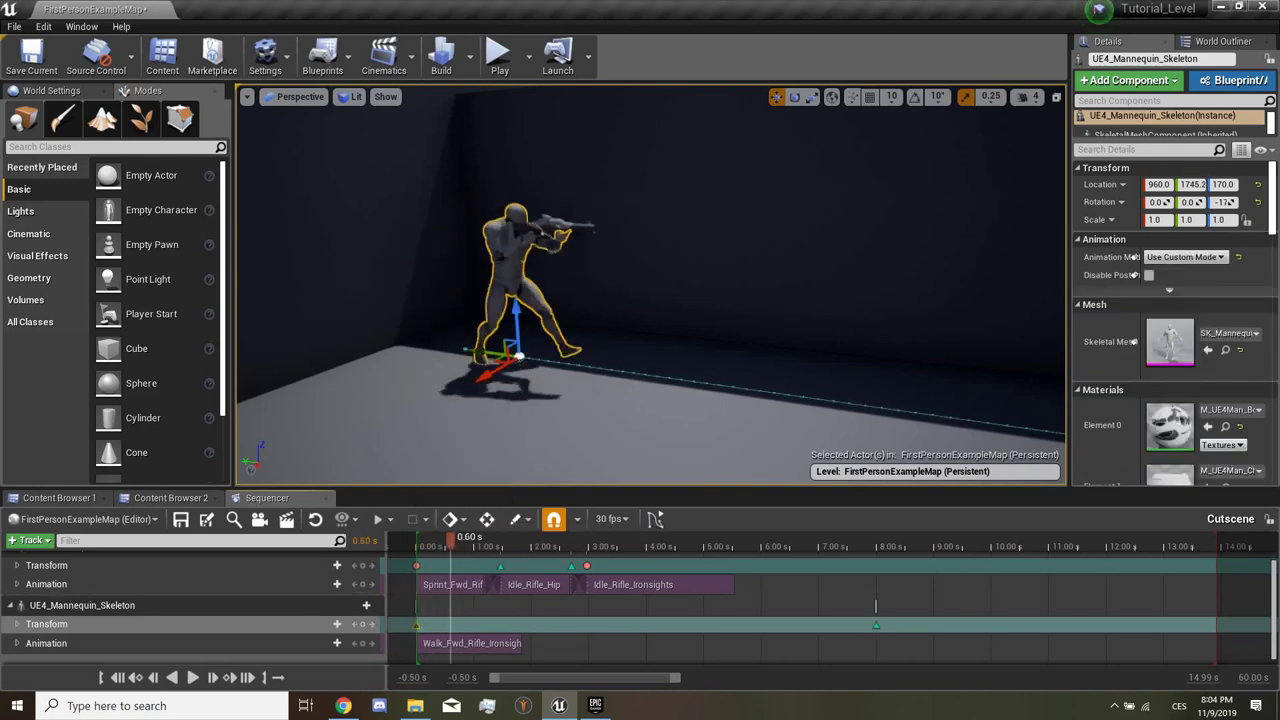
{"action": "left_click", "coordinate": [193, 677]}
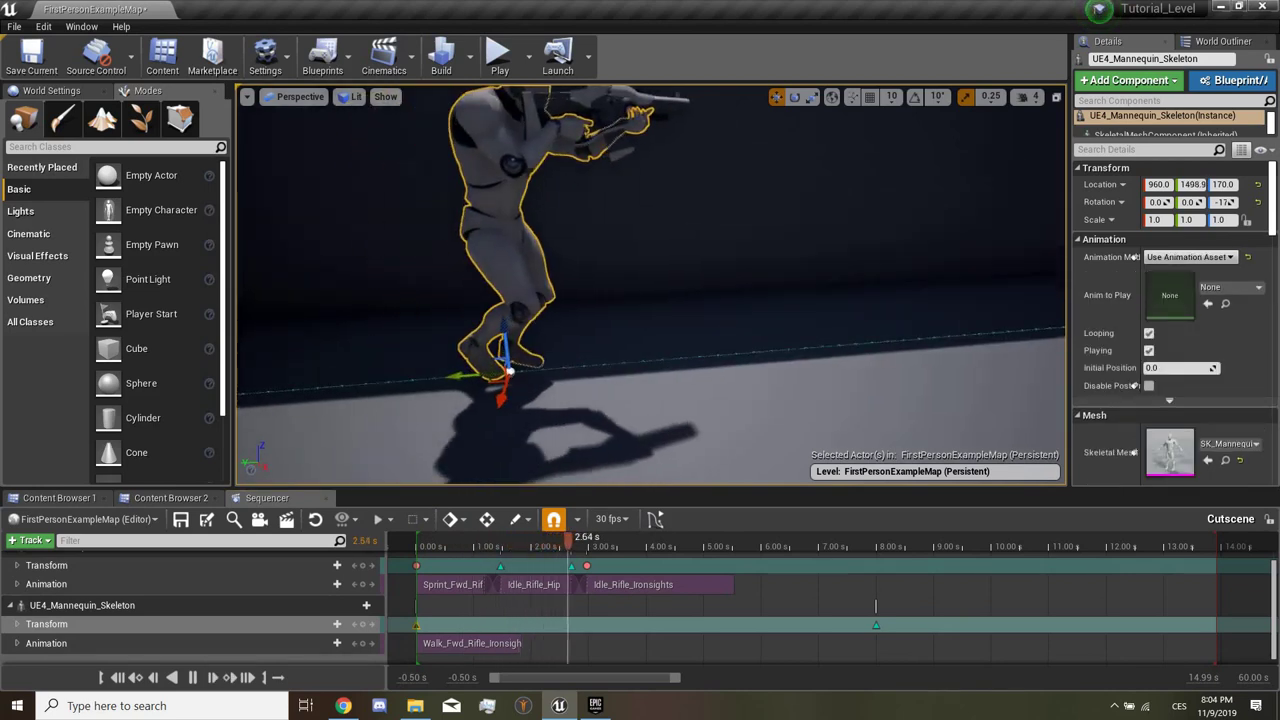
{"action": "left_click_drag", "start_coordinate": [522, 643], "coordinate": [870, 641]}
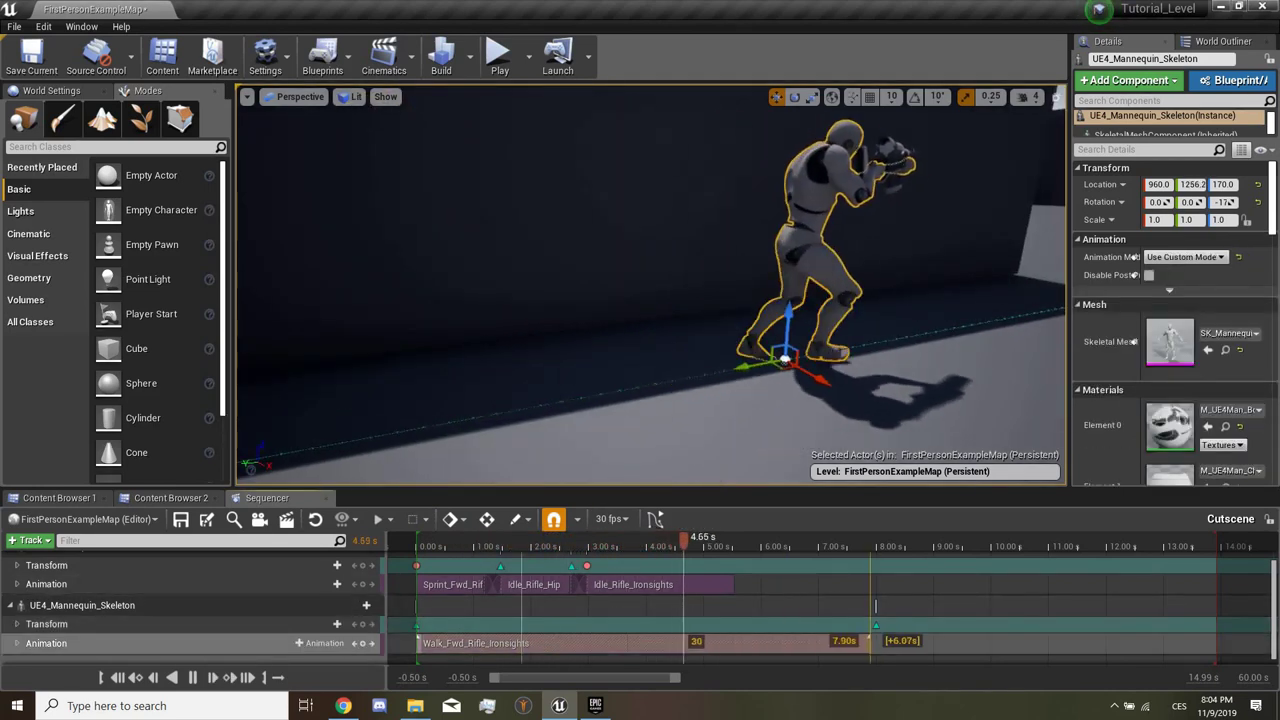
{"action": "left_click", "coordinate": [876, 605]}
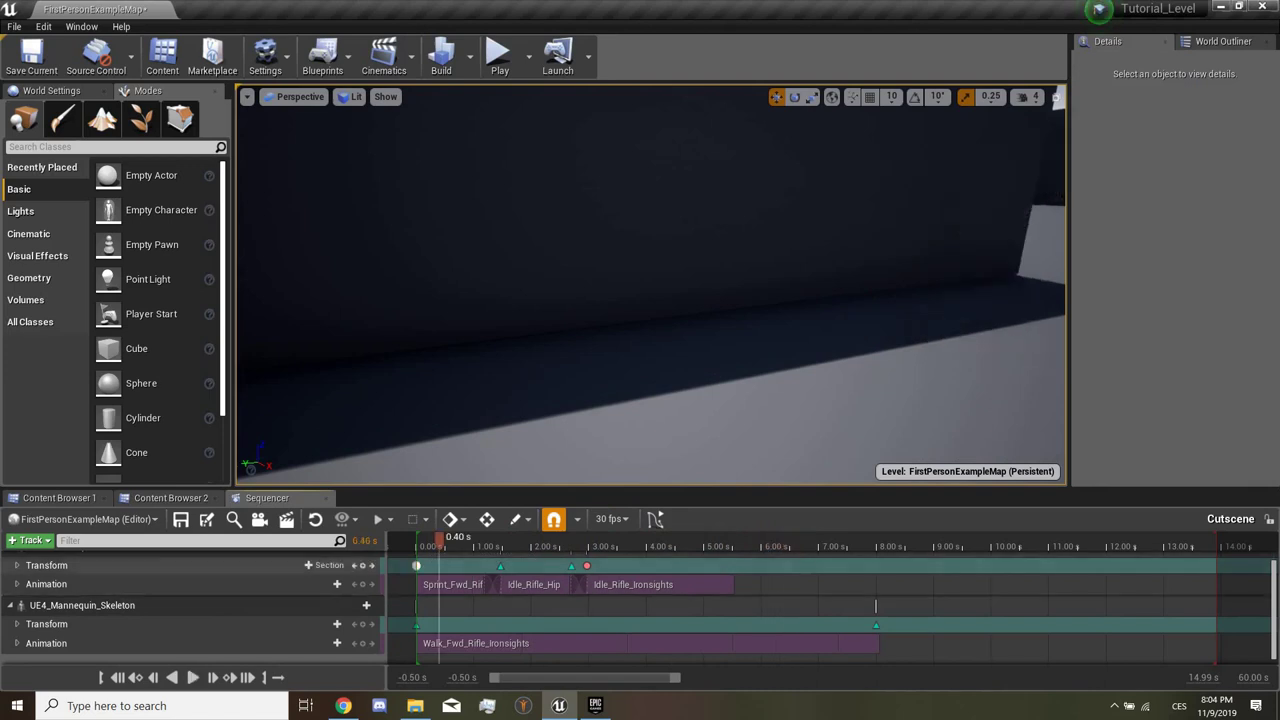
Step: Preview the walk, stopping at 6.57 s, and shift the end position key slightly earlier
{"action": "key", "text": "space"}
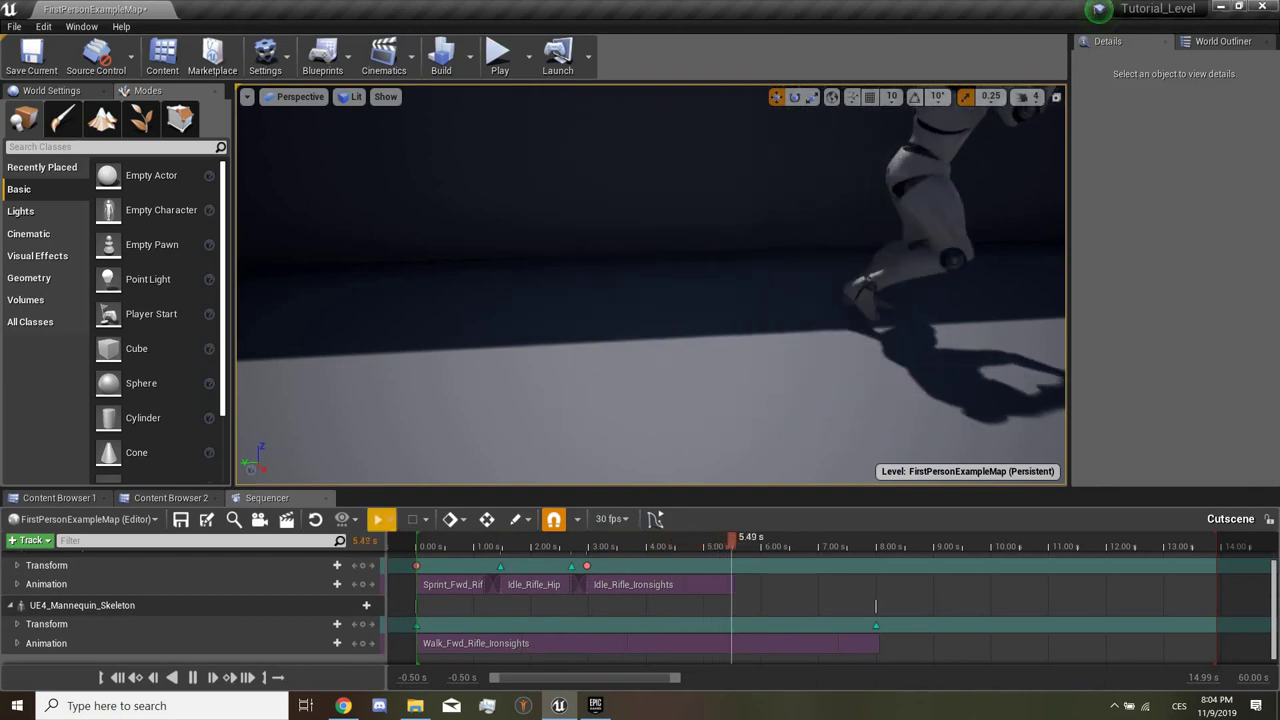
{"action": "left_click", "coordinate": [193, 677]}
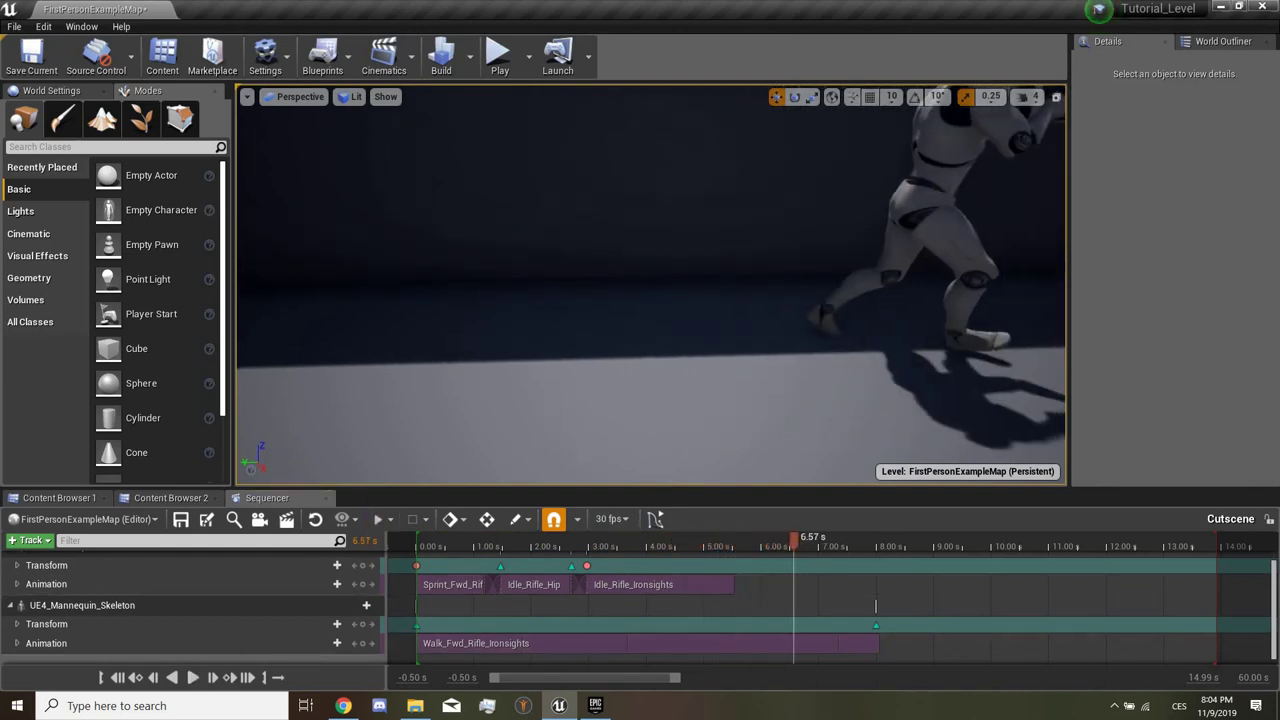
{"action": "left_click_drag", "start_coordinate": [876, 624], "coordinate": [838, 624]}
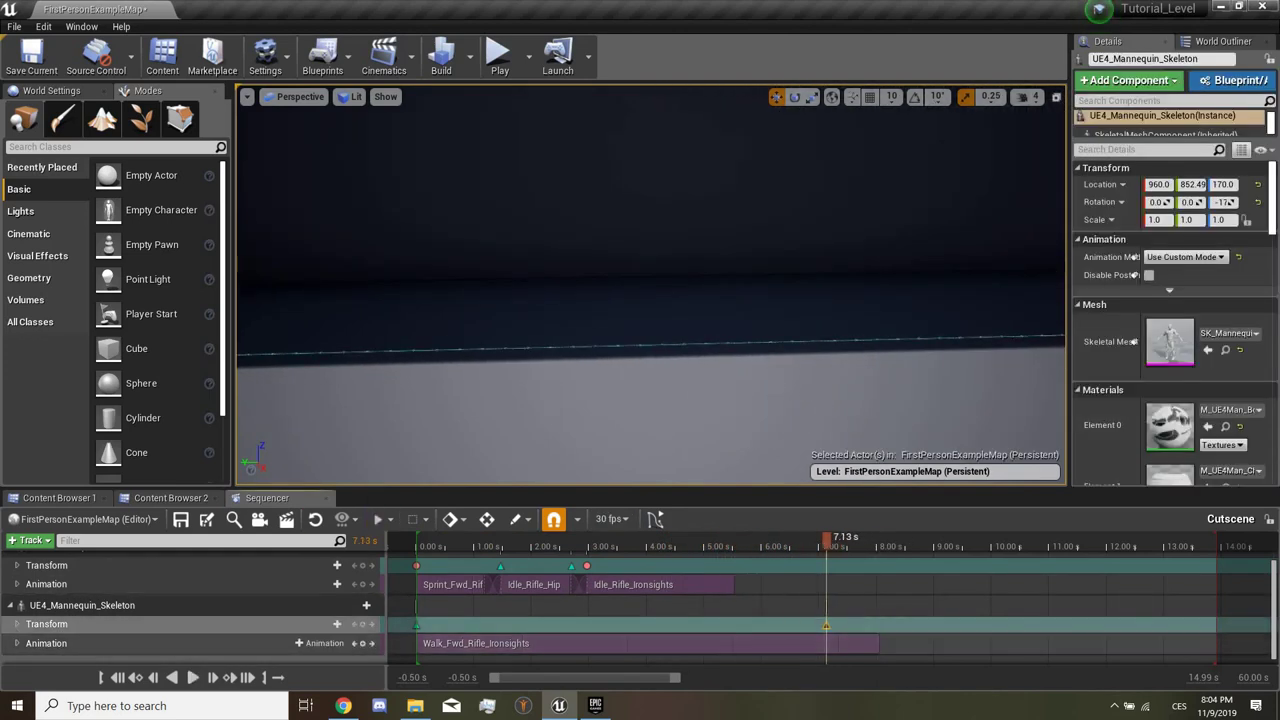
{"action": "left_click", "coordinate": [805, 643]}
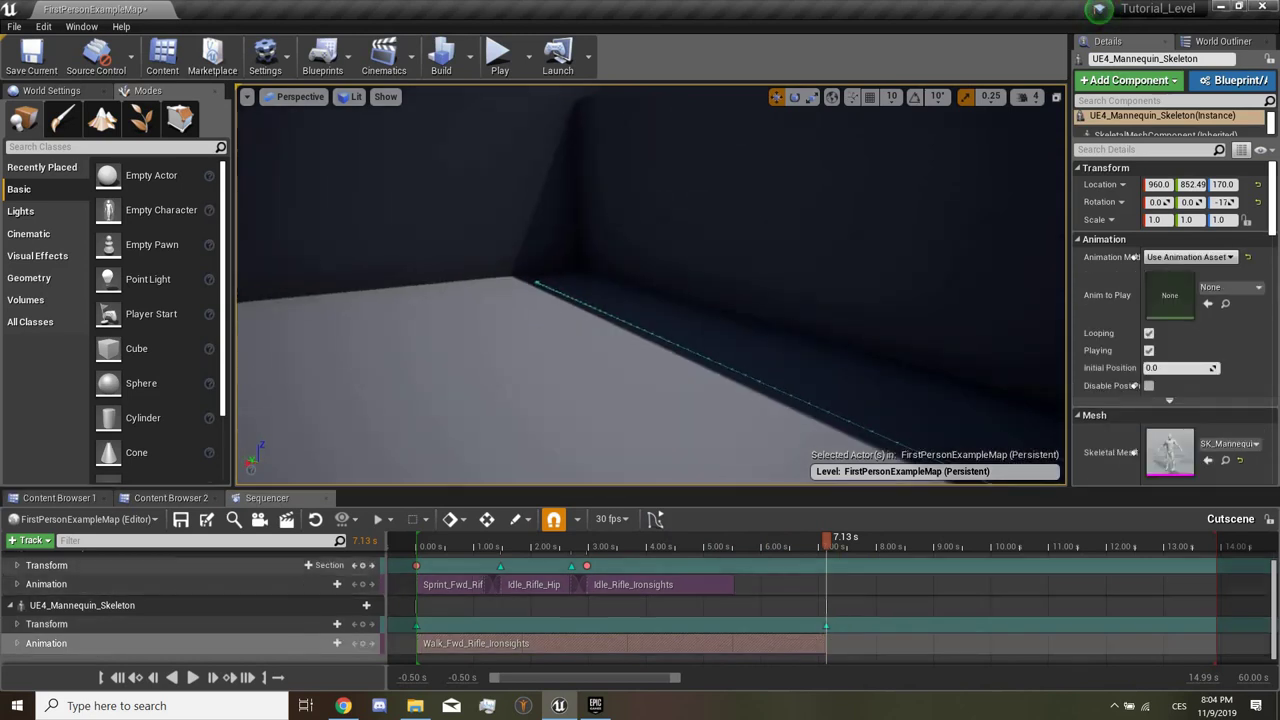
Step: Replay from the start, then open the mannequin's animation list filtered by 'idle'
{"action": "left_click", "coordinate": [117, 677]}
{"action": "left_click", "coordinate": [193, 677]}
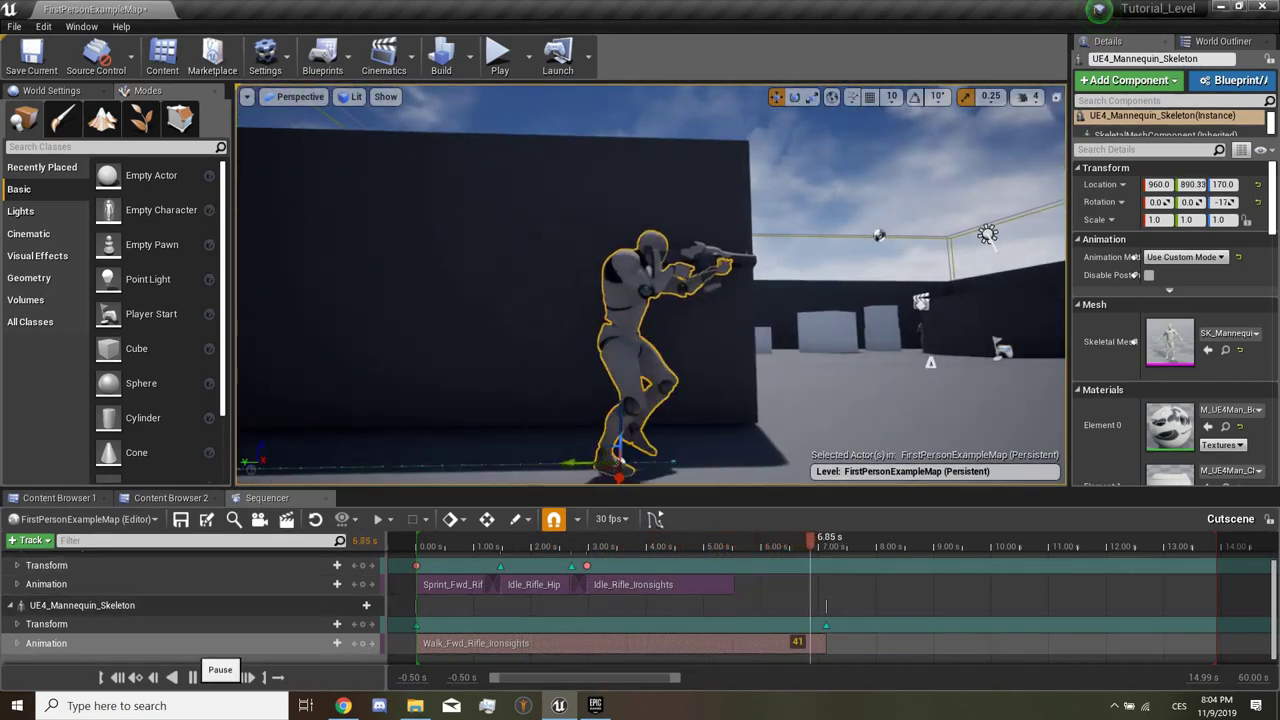
{"action": "left_click", "coordinate": [193, 677]}
{"action": "left_click_drag", "start_coordinate": [880, 300], "coordinate": [878, 107]}
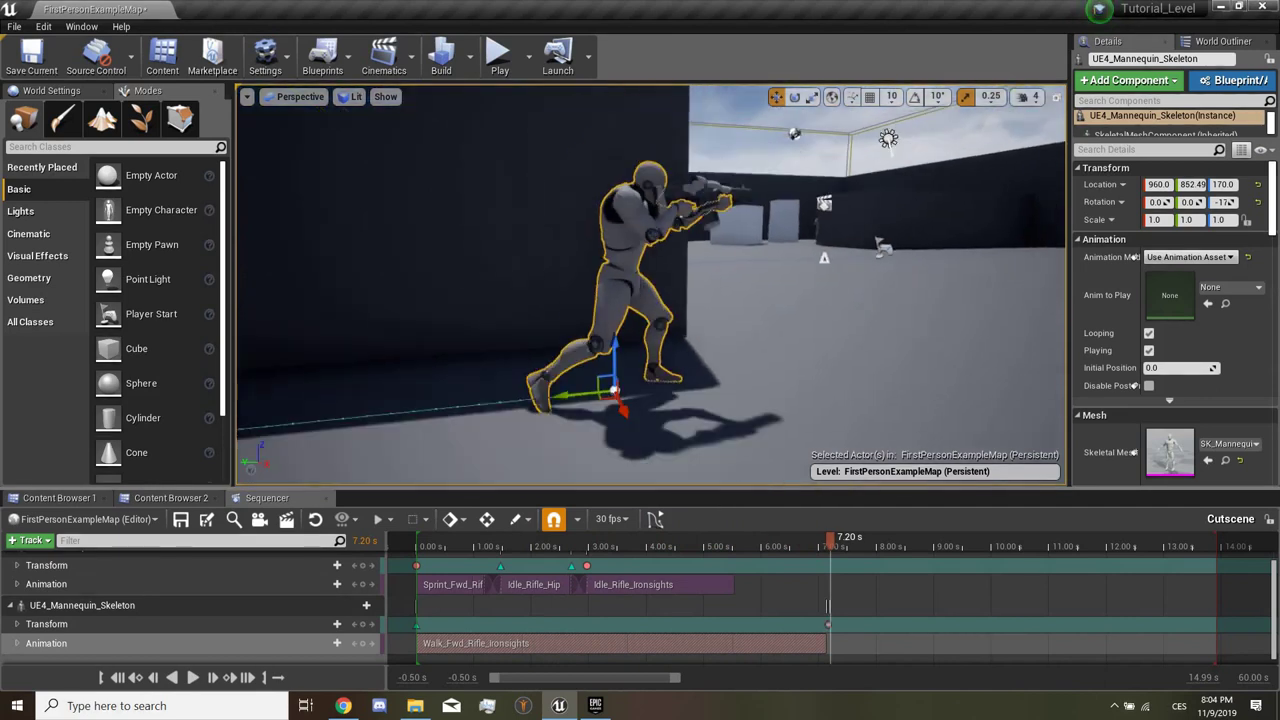
{"action": "left_click", "coordinate": [320, 643]}
{"action": "type", "text": "idle"}
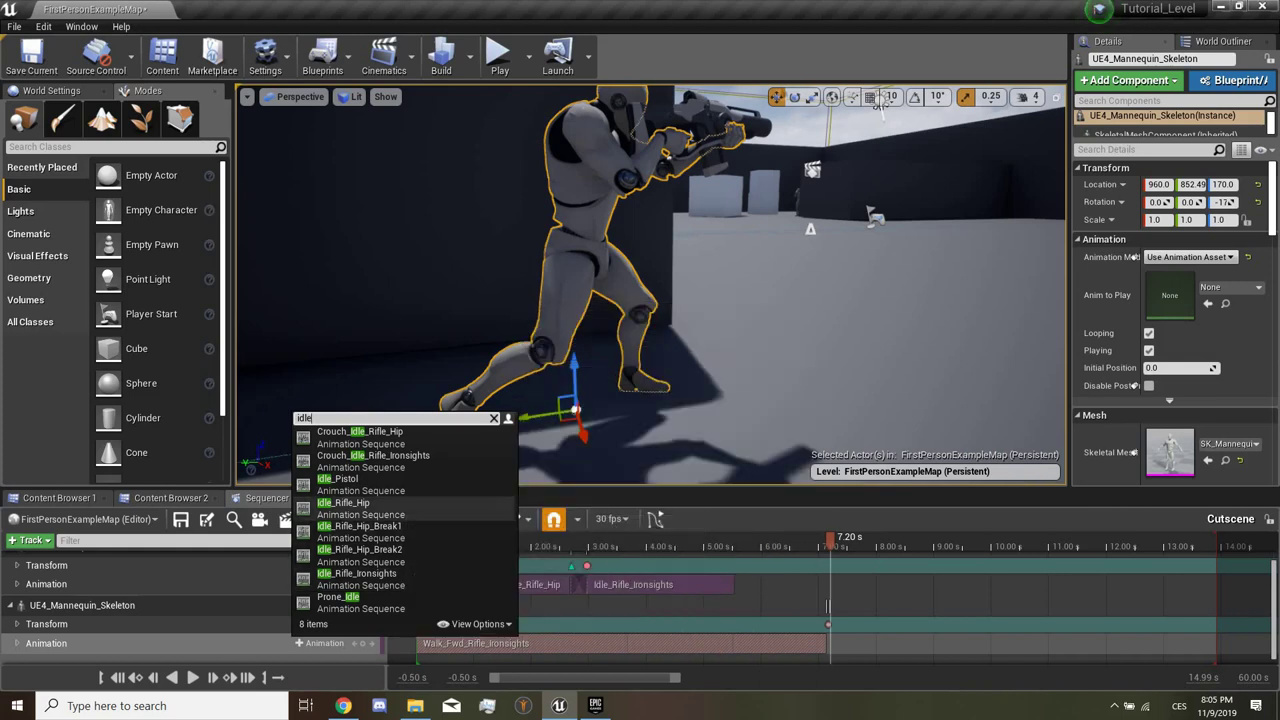
Step: Add Idle_Rifle_Hip after the walk, overlapping Walk_Fwd_Rifle_Ironsights to blend
{"action": "left_click", "coordinate": [360, 508]}
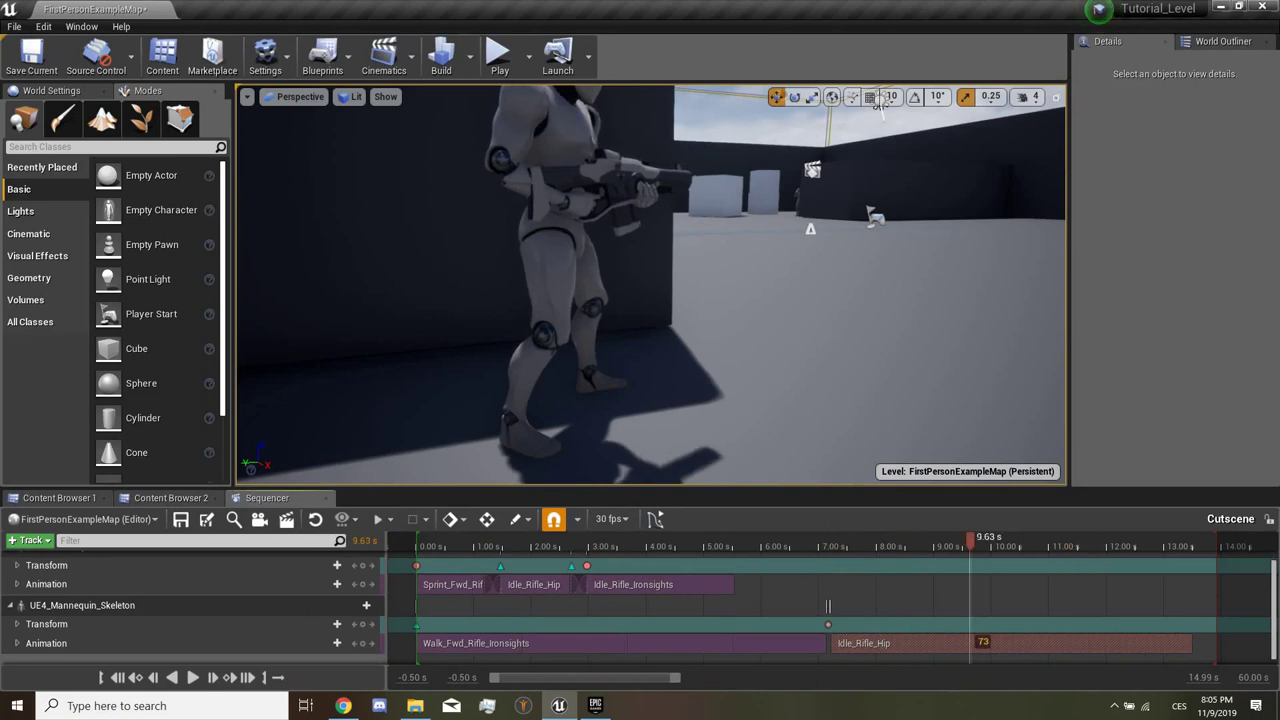
{"action": "left_click", "coordinate": [847, 540]}
{"action": "left_click_drag", "start_coordinate": [827, 606], "coordinate": [827, 606]}
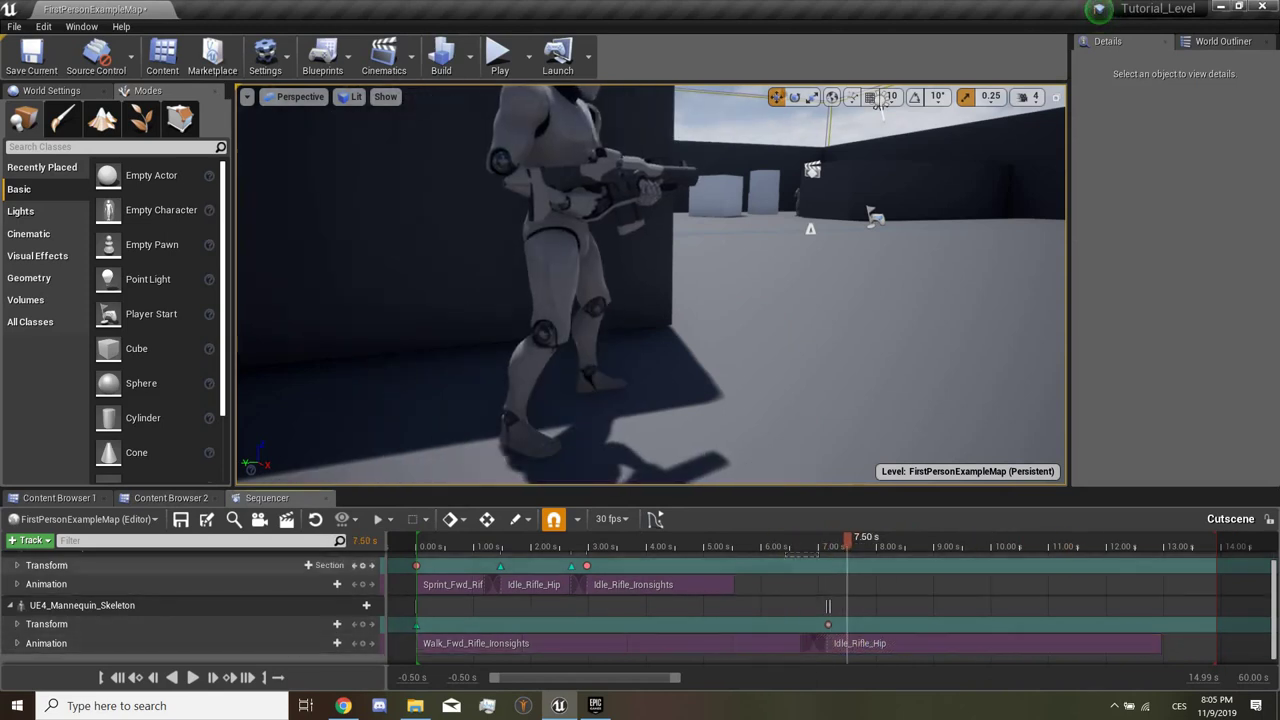
Step: Play the sequence from about 6.5 s to preview the walk-to-idle blend
{"action": "key", "text": "Left"}
{"action": "key", "text": "space"}
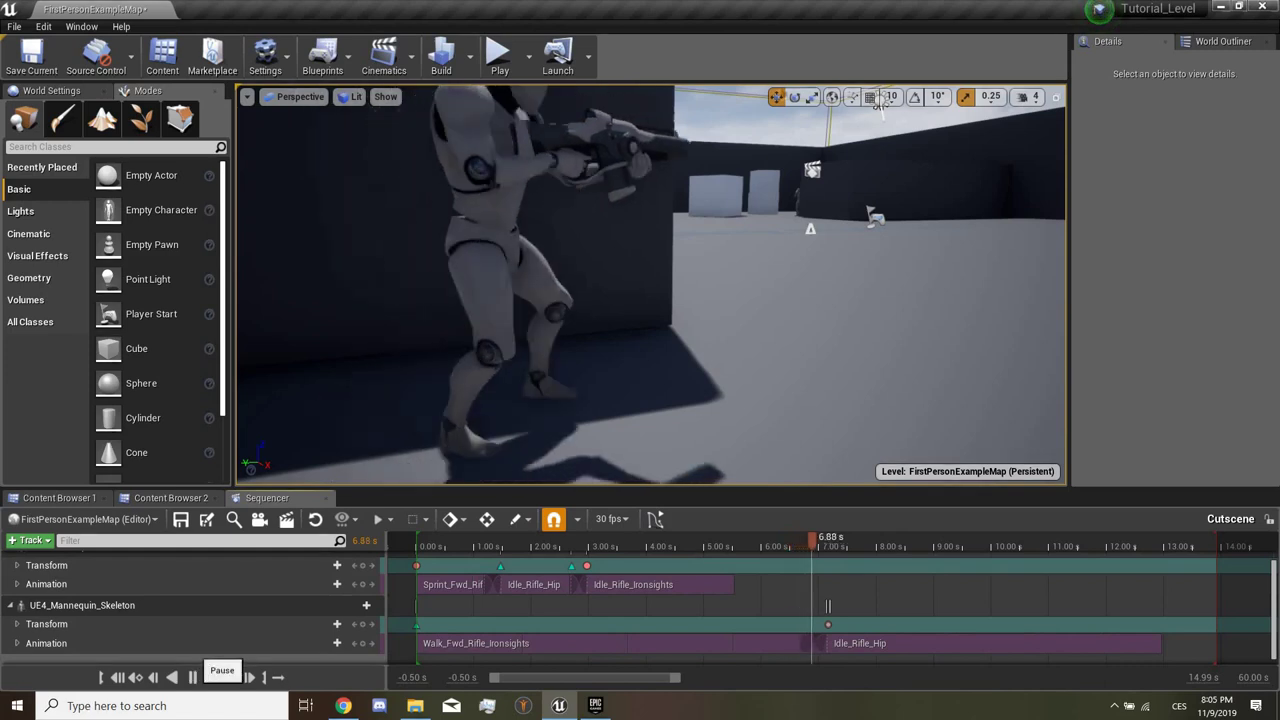
{"action": "left_click", "coordinate": [200, 643]}
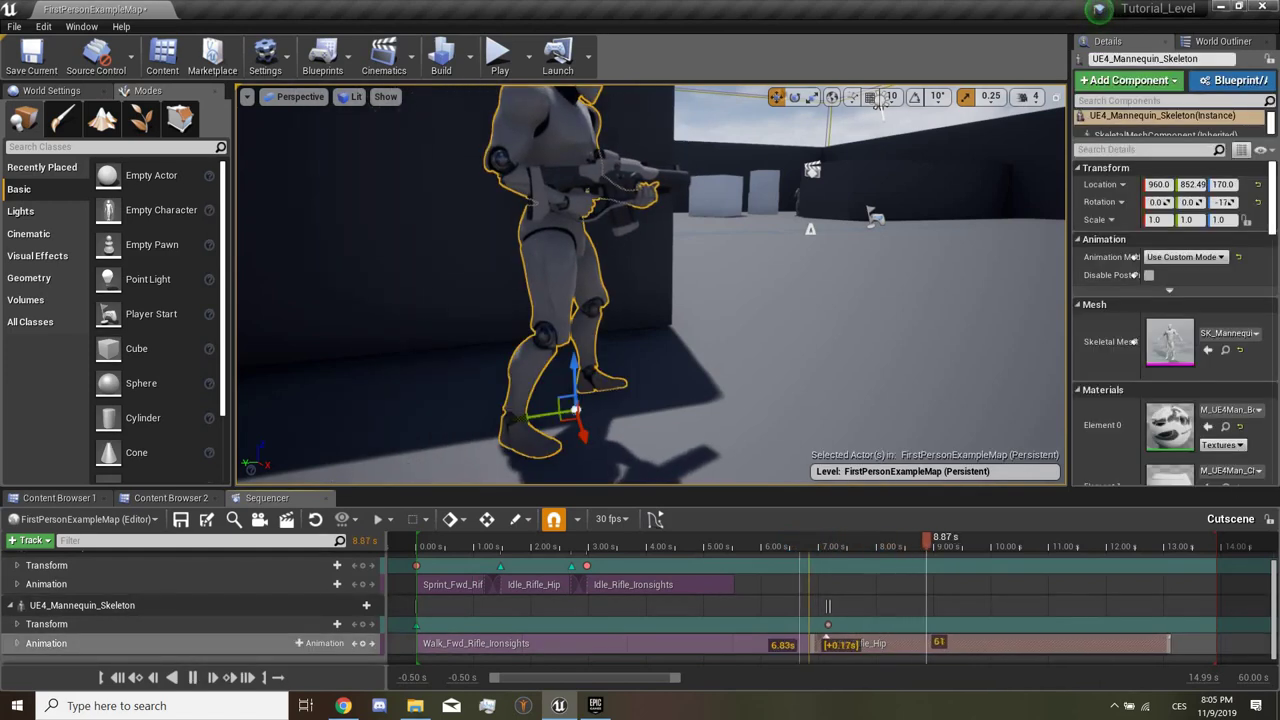
{"action": "key", "text": "space"}
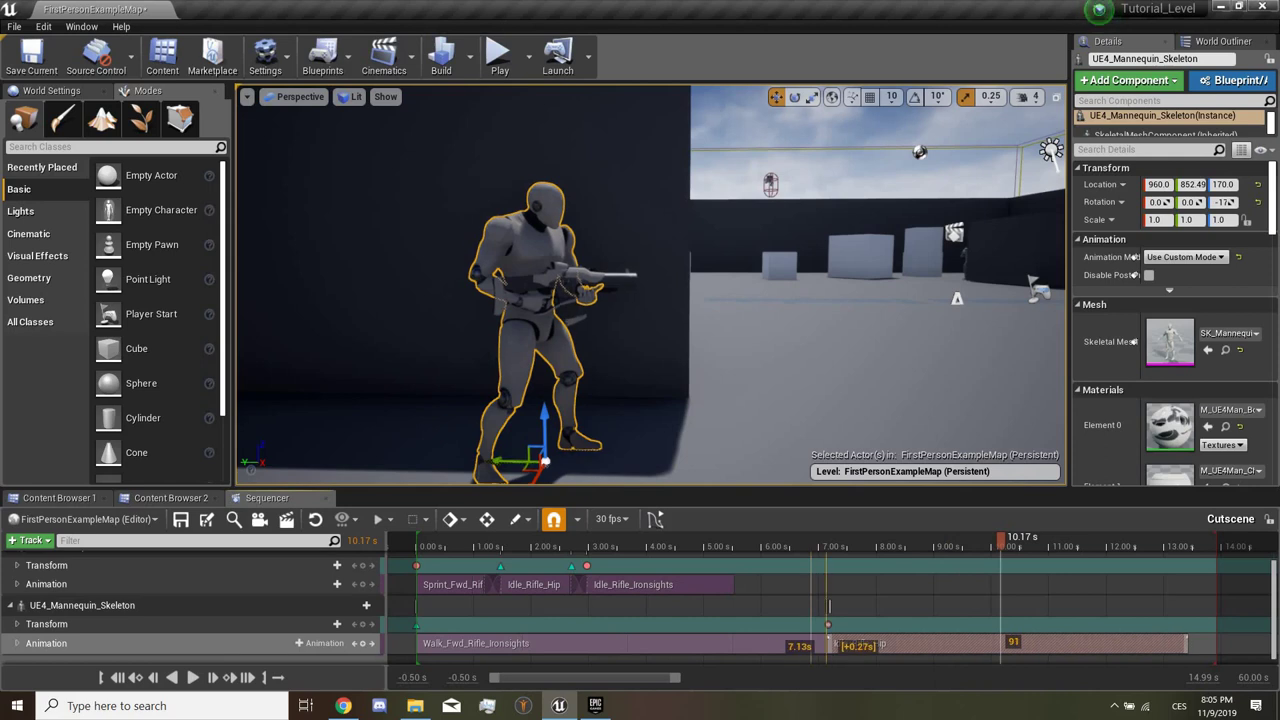
{"action": "left_click", "coordinate": [828, 606]}
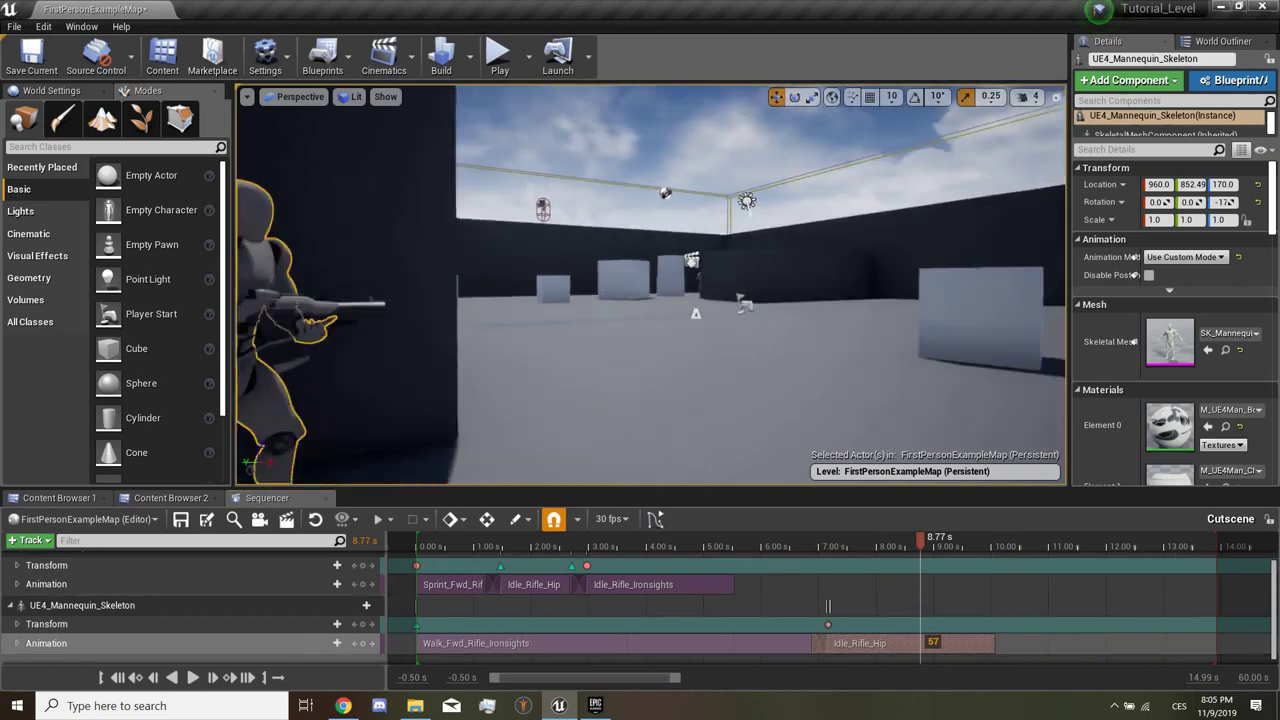
{"action": "mouse_move", "coordinate": [650, 285]}
{"action": "right_mouse_down"}
{"action": "mouse_move", "coordinate": [760, 285]}
{"action": "mouse_move", "coordinate": [650, 285]}
{"action": "right_mouse_up"}
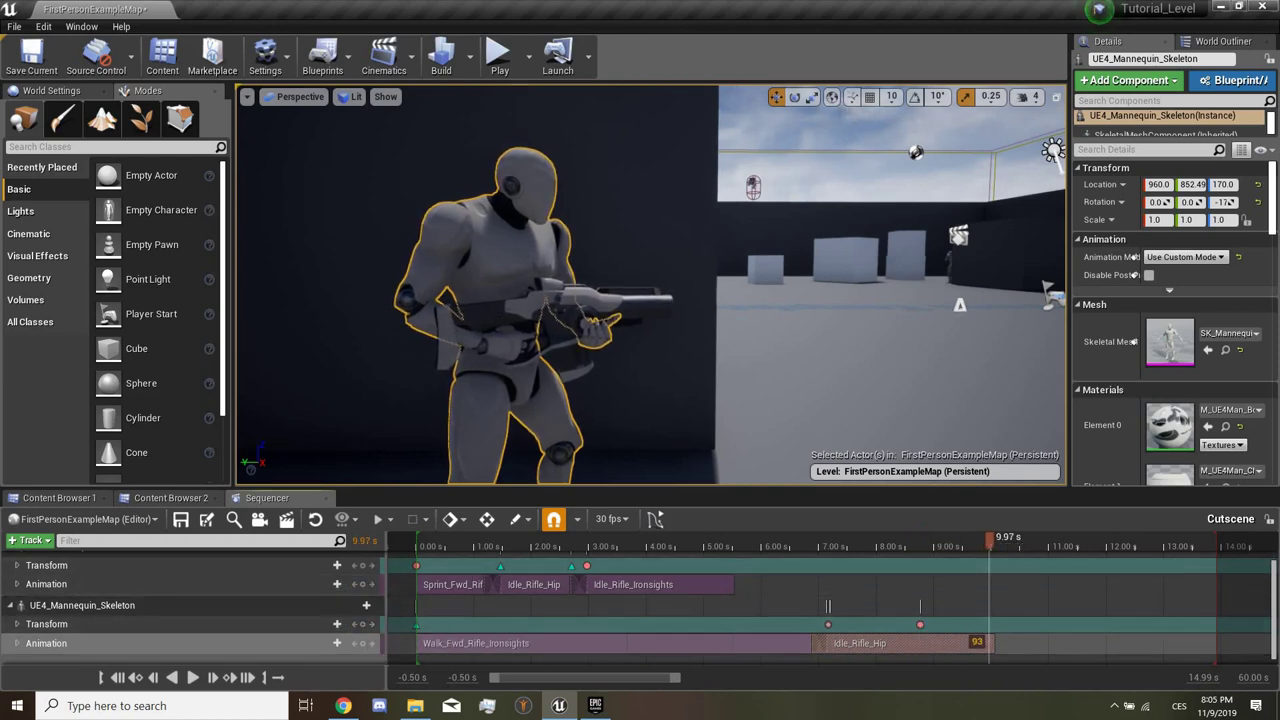
Step: Turn the second mannequin to about -21°, move it along the floor, and key its Transform near 9.6 s
{"action": "right_click_drag", "start_coordinate": [650, 285], "coordinate": [620, 300]}
{"action": "right_click", "coordinate": [828, 624]}
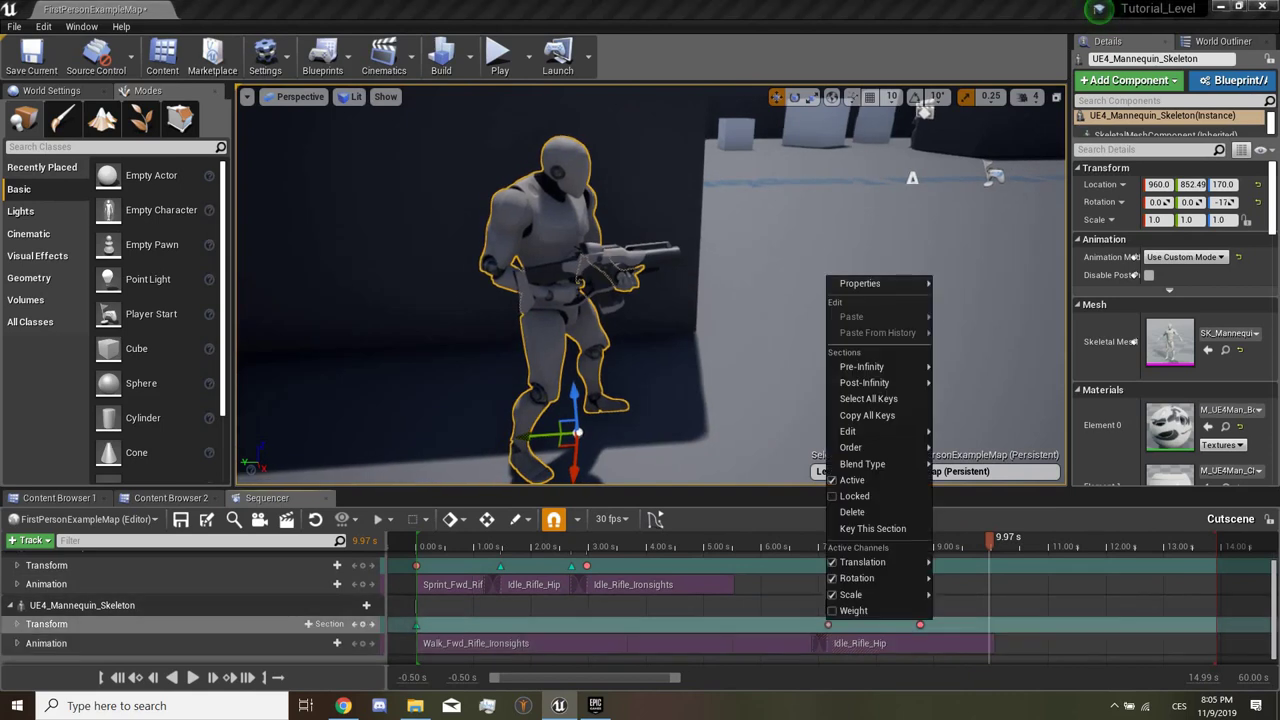
{"action": "left_click", "coordinate": [828, 606]}
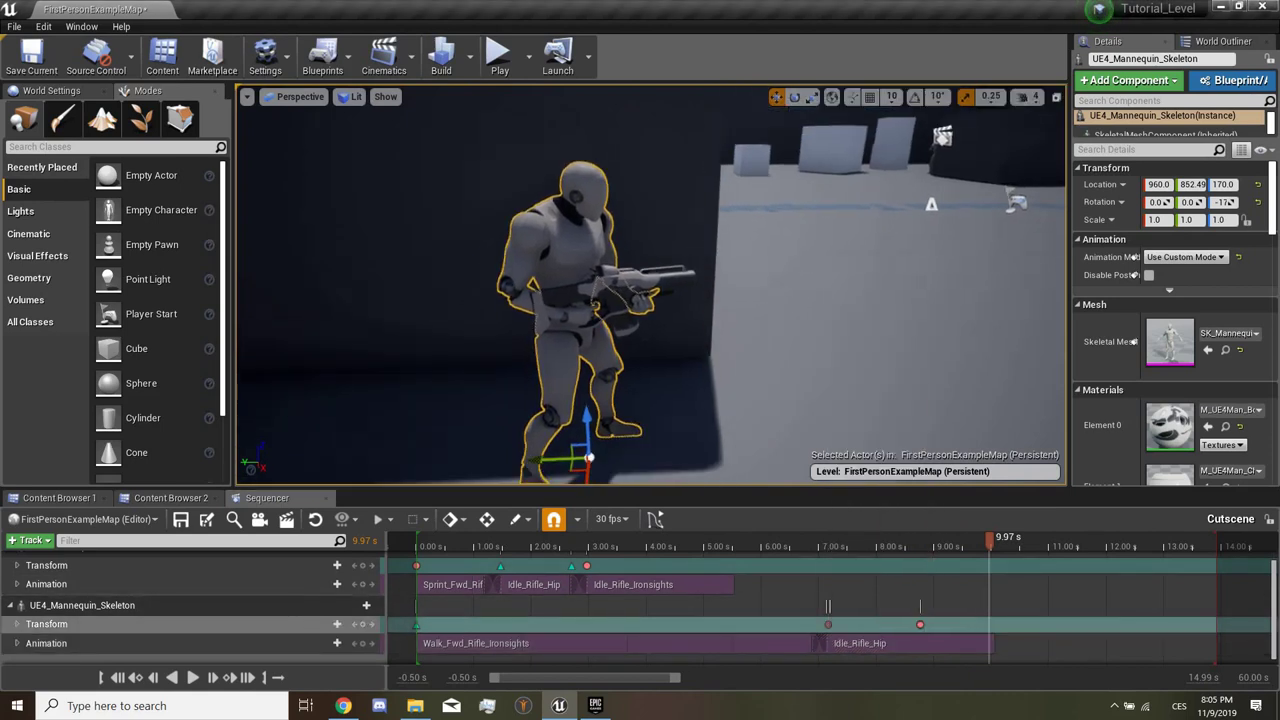
{"action": "right_click_drag", "start_coordinate": [650, 300], "coordinate": [640, 330]}
{"action": "key", "text": "e"}
{"action": "left_click_drag", "start_coordinate": [690, 400], "coordinate": [714, 414]}
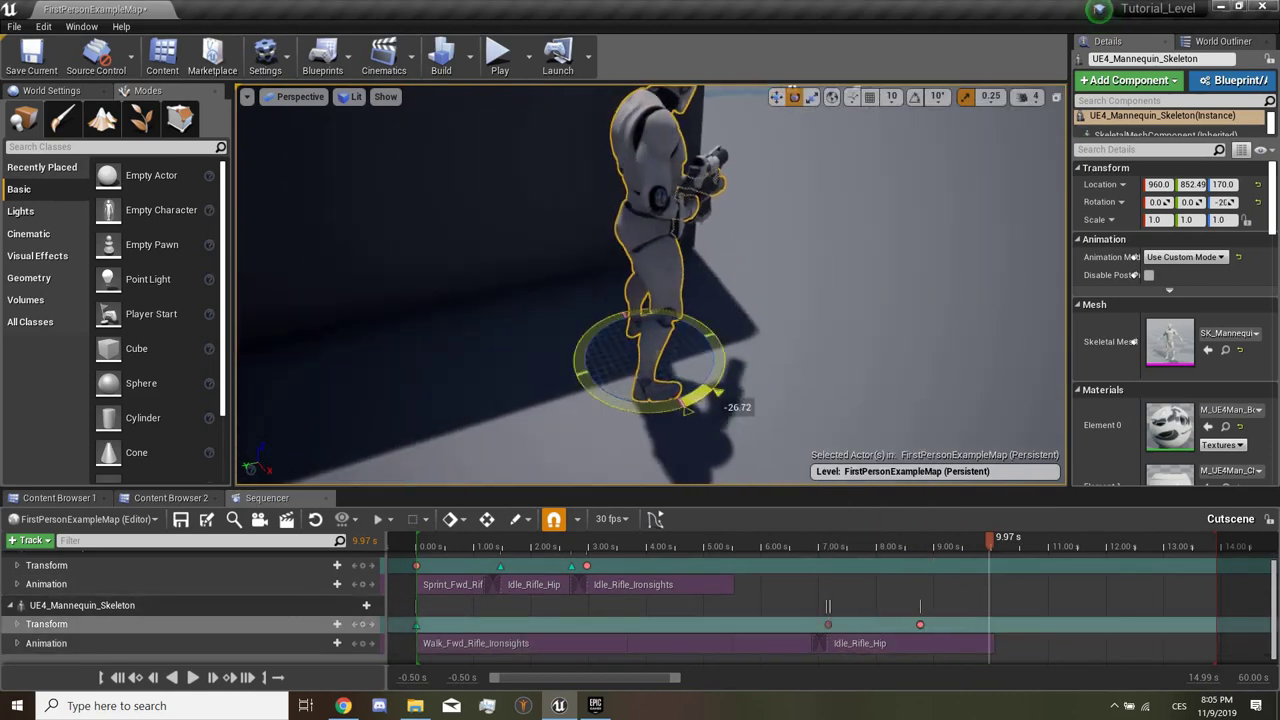
{"action": "key", "text": "w"}
{"action": "left_click_drag", "start_coordinate": [640, 355], "coordinate": [650, 335]}
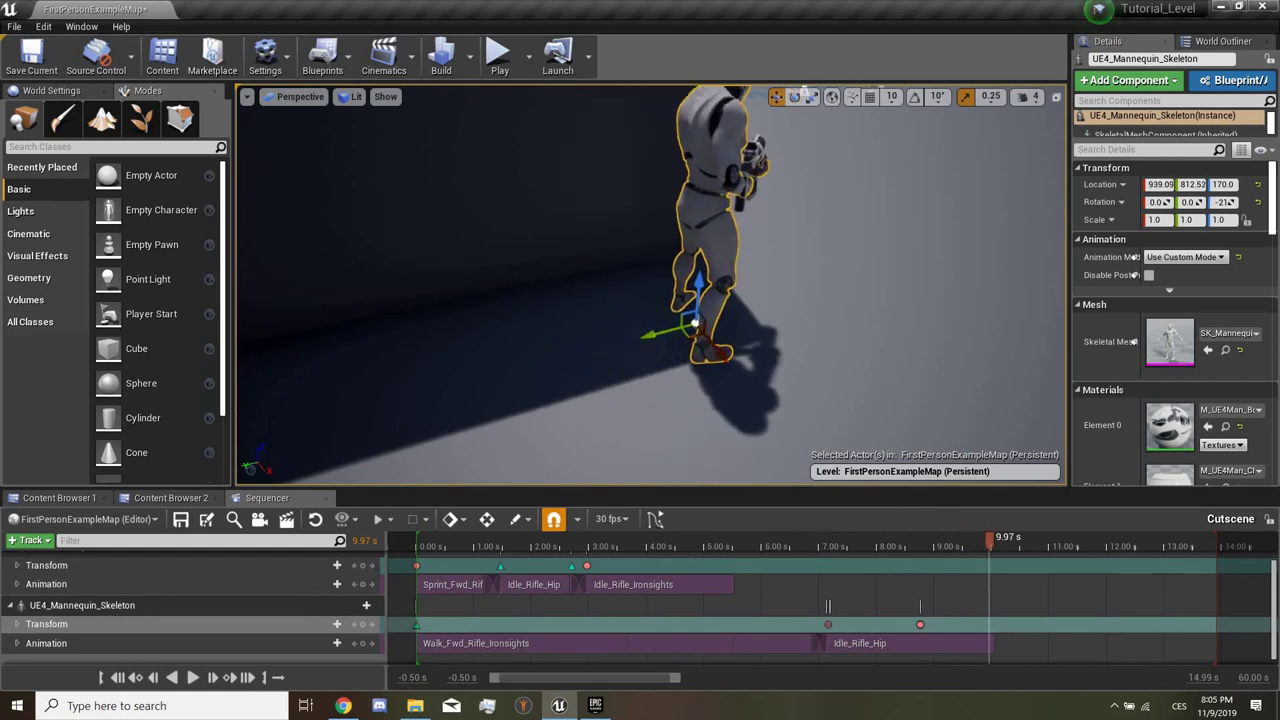
{"action": "right_click_drag", "start_coordinate": [650, 300], "coordinate": [620, 300]}
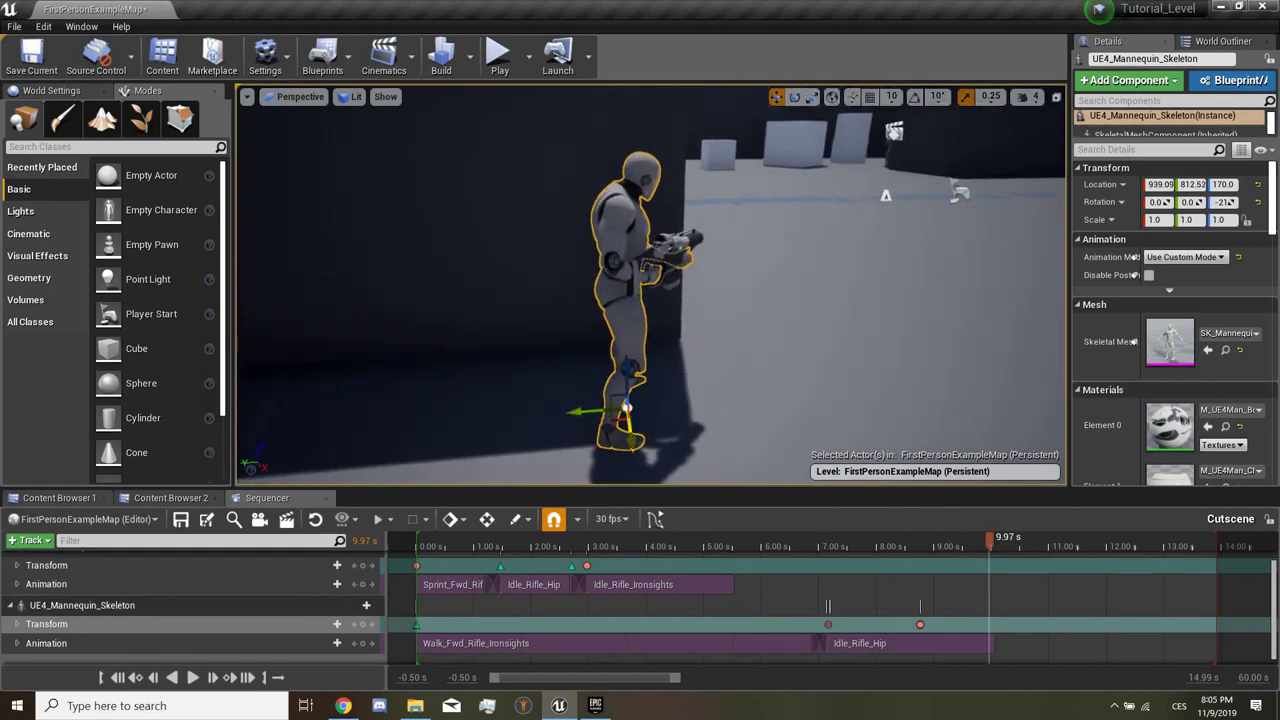
{"action": "mouse_move", "coordinate": [626, 407]}
{"action": "left_mouse_down"}
{"action": "mouse_move", "coordinate": [656, 379]}
{"action": "mouse_move", "coordinate": [631, 418]}
{"action": "left_mouse_up"}
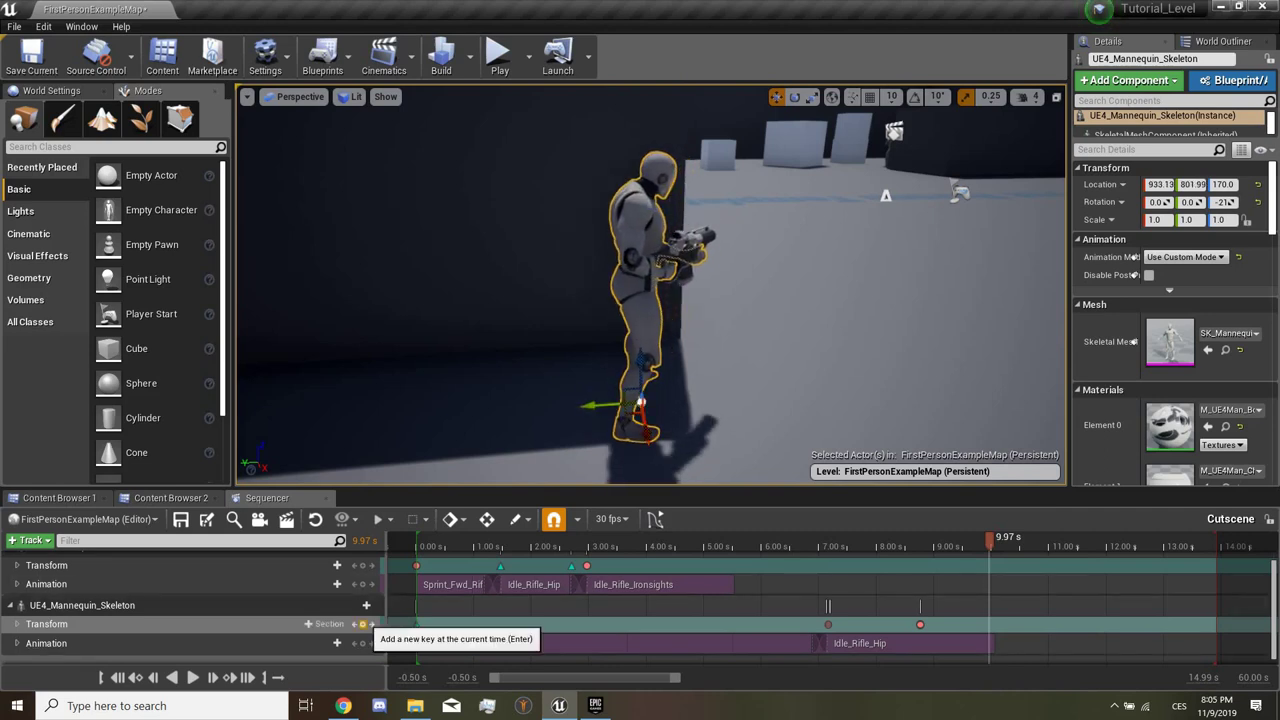
{"action": "left_click", "coordinate": [362, 624]}
Step: Make the 8.8 s key linear and shorten Idle_Rifle_Hip to end near 9.7 s
{"action": "left_click_drag", "start_coordinate": [822, 540], "coordinate": [905, 540]}
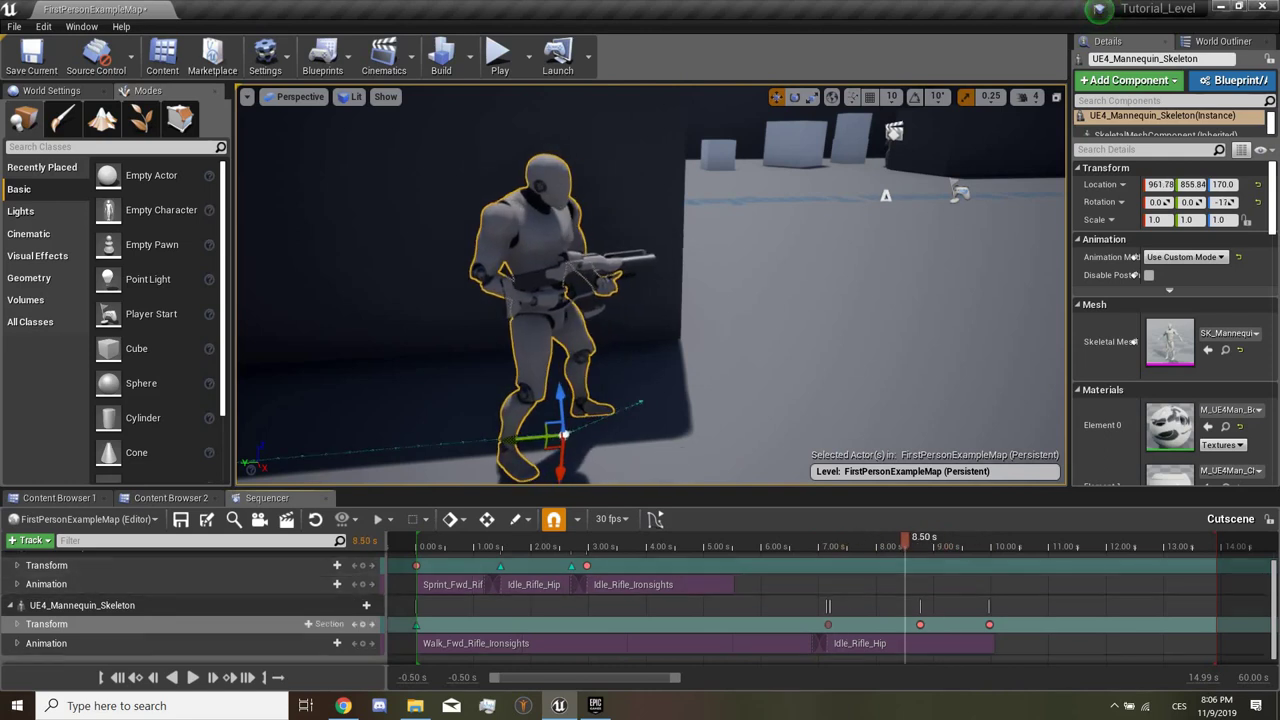
{"action": "right_click", "coordinate": [920, 624]}
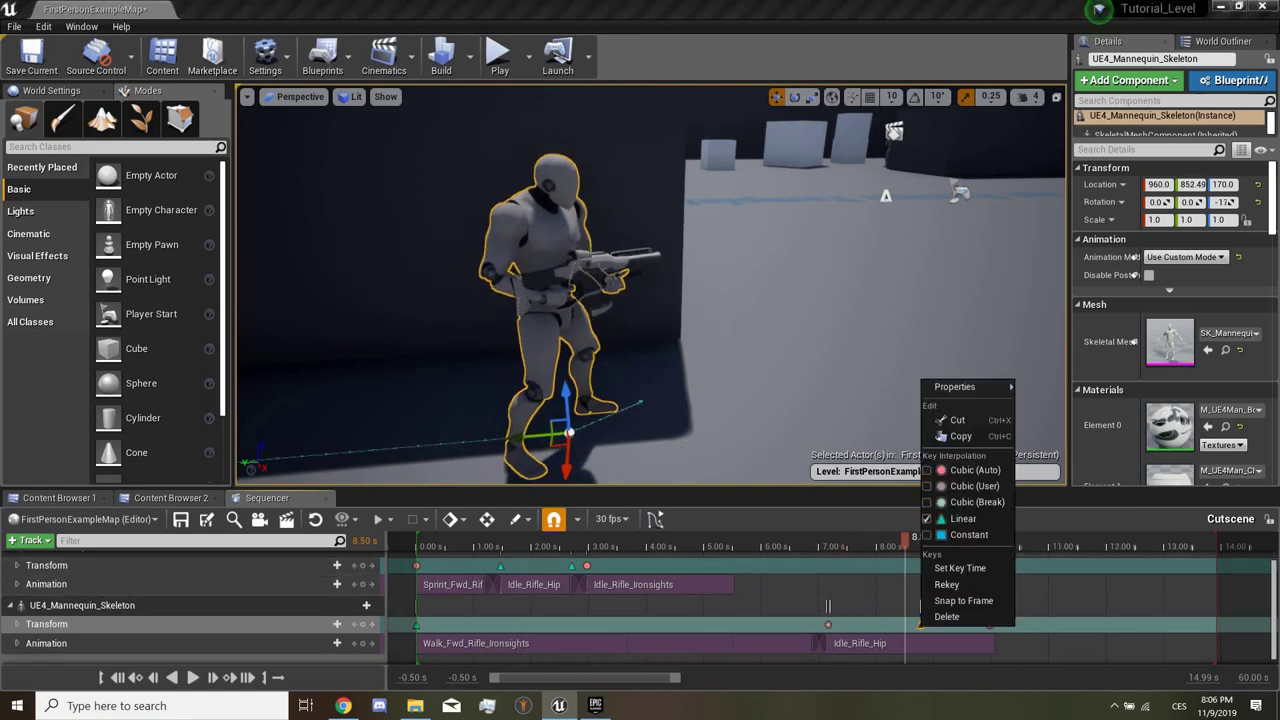
{"action": "left_click", "coordinate": [962, 518]}
{"action": "left_click_drag", "start_coordinate": [829, 540], "coordinate": [988, 540]}
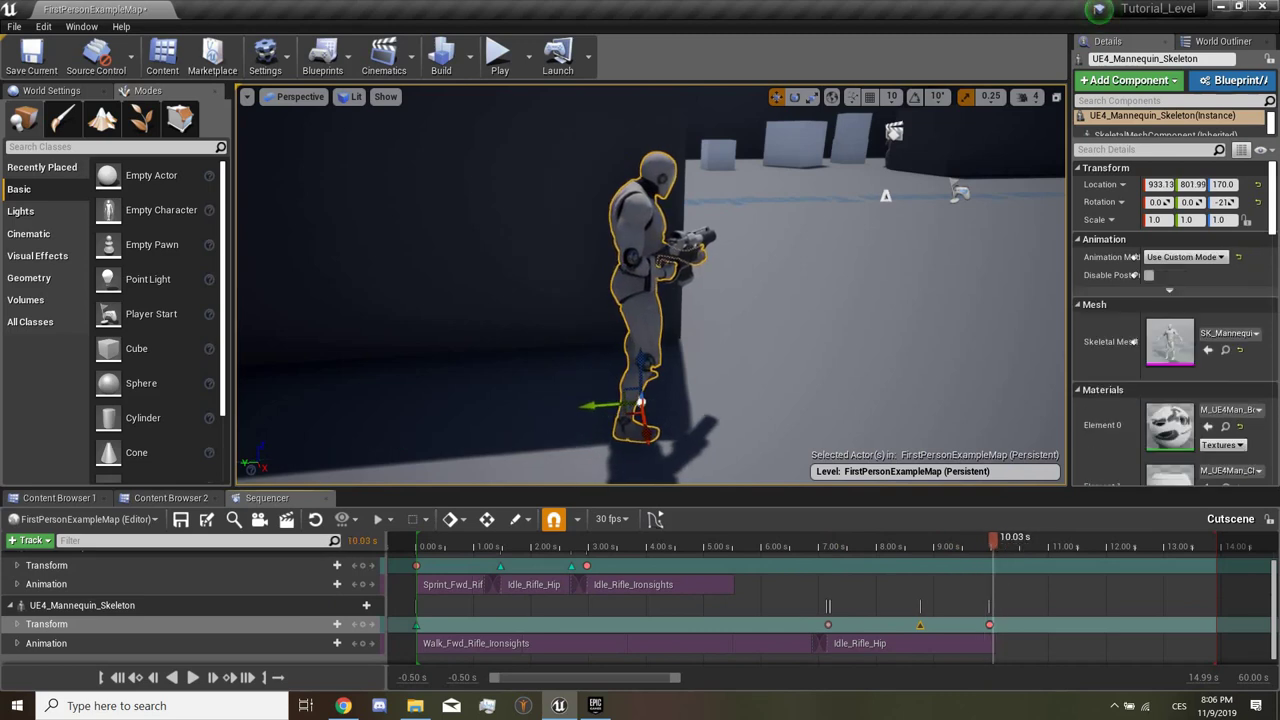
{"action": "left_click_drag", "start_coordinate": [992, 643], "coordinate": [973, 641]}
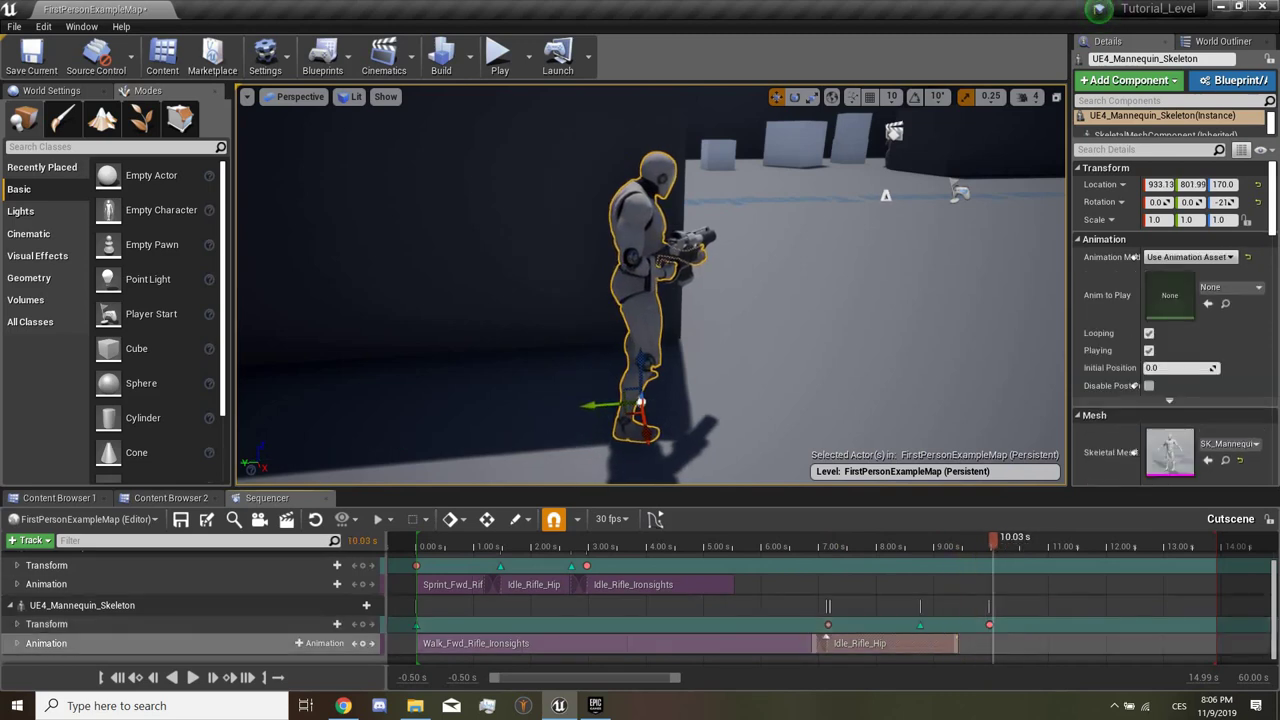
{"action": "left_click", "coordinate": [322, 643]}
{"action": "type", "text": "iron"}
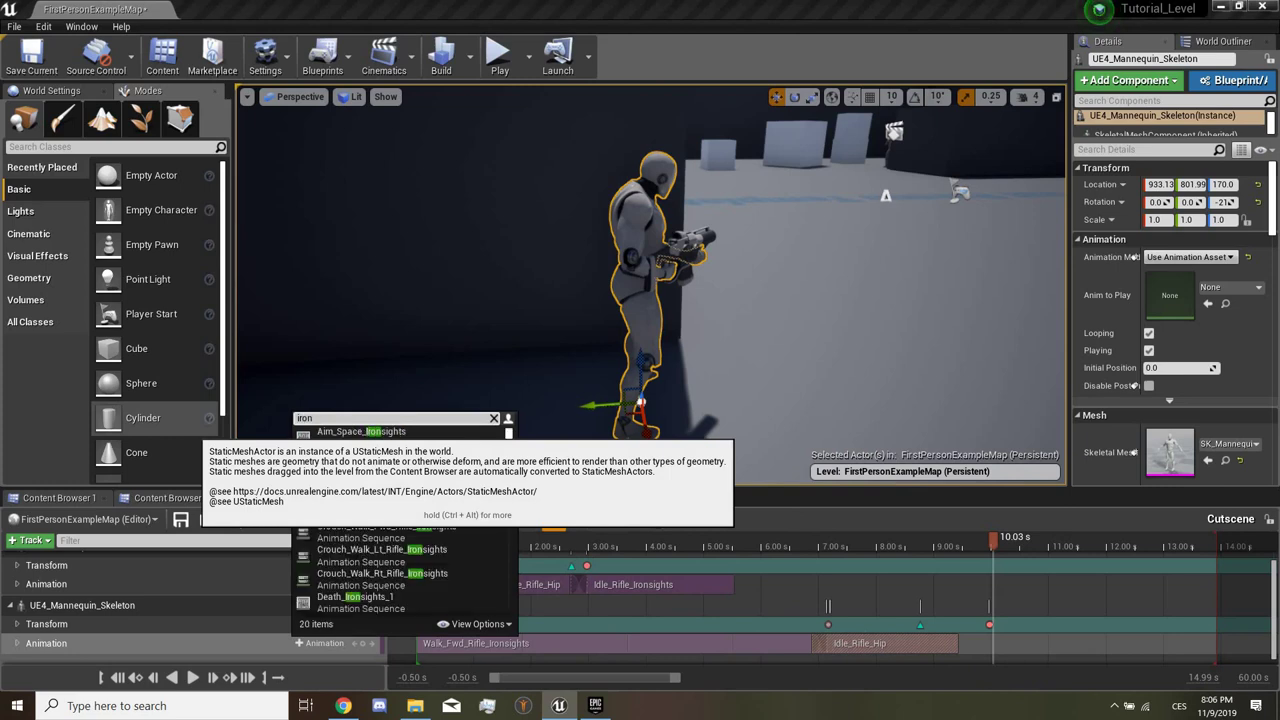
Step: Search 'sight' and add Idle_Rifle_Ironsights to the mannequin's animation track
{"action": "type", "text": "s"}
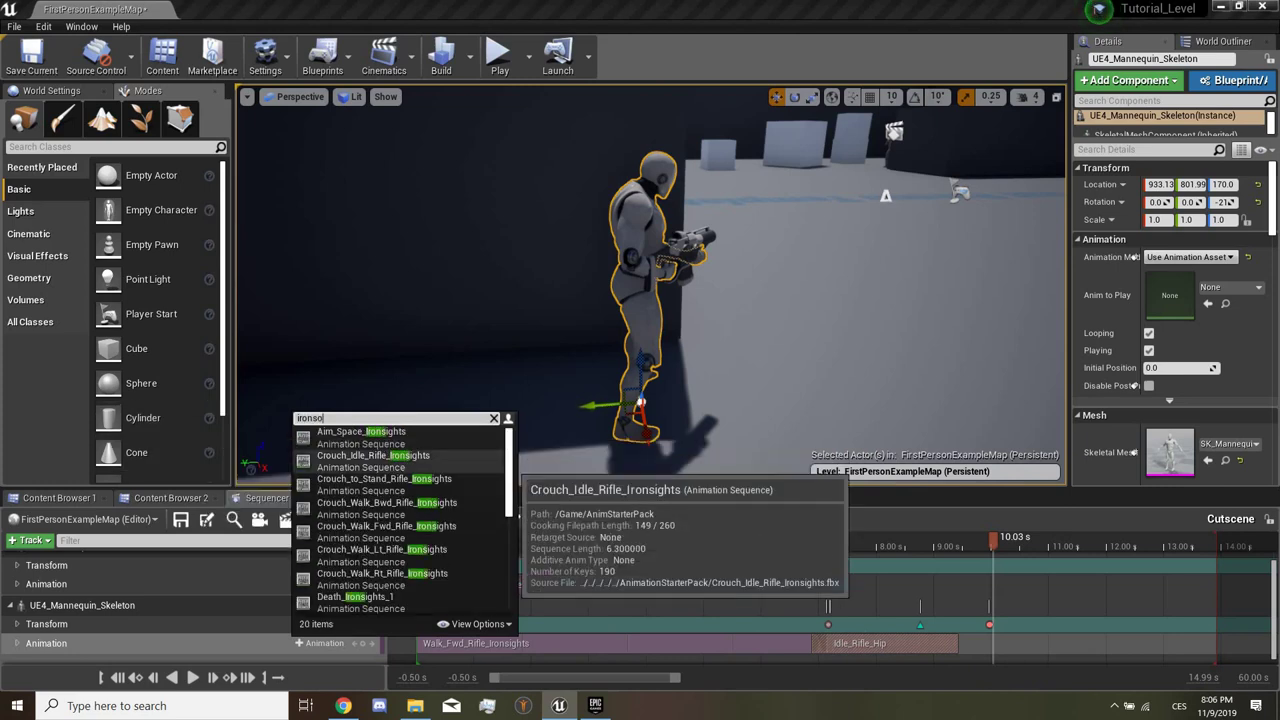
{"action": "type", "text": "igh"}
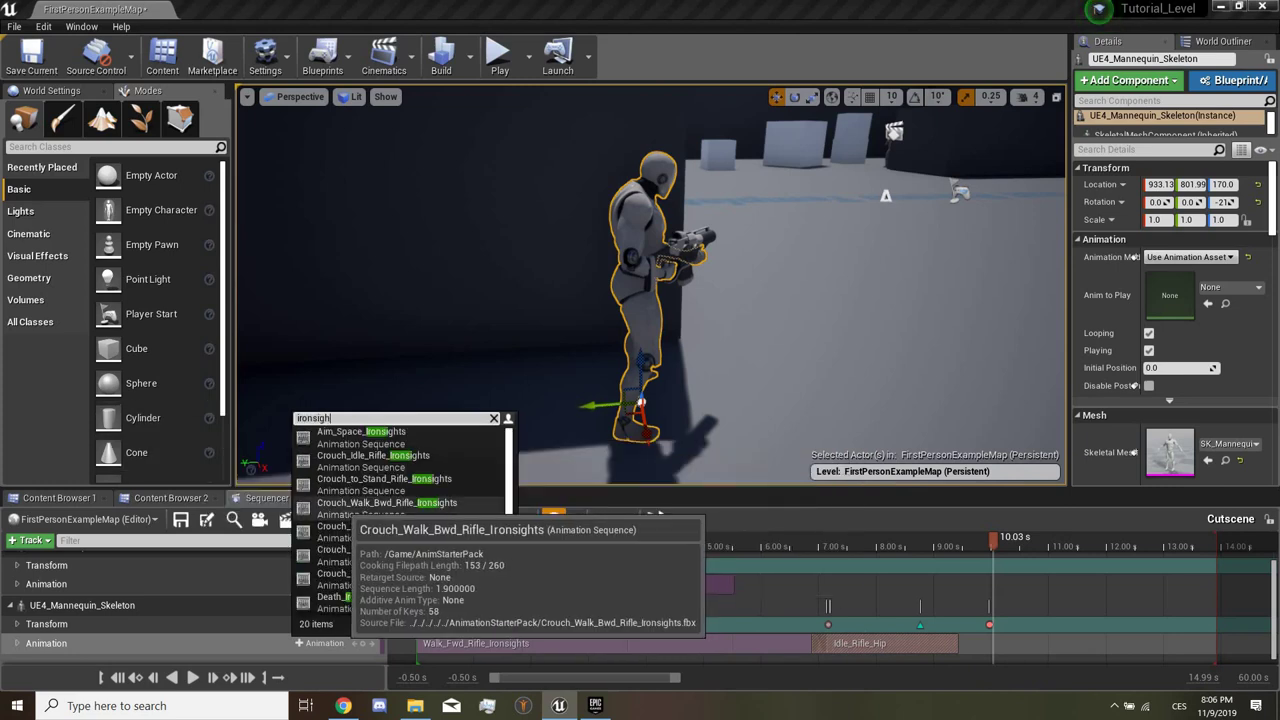
{"action": "type", "text": "t"}
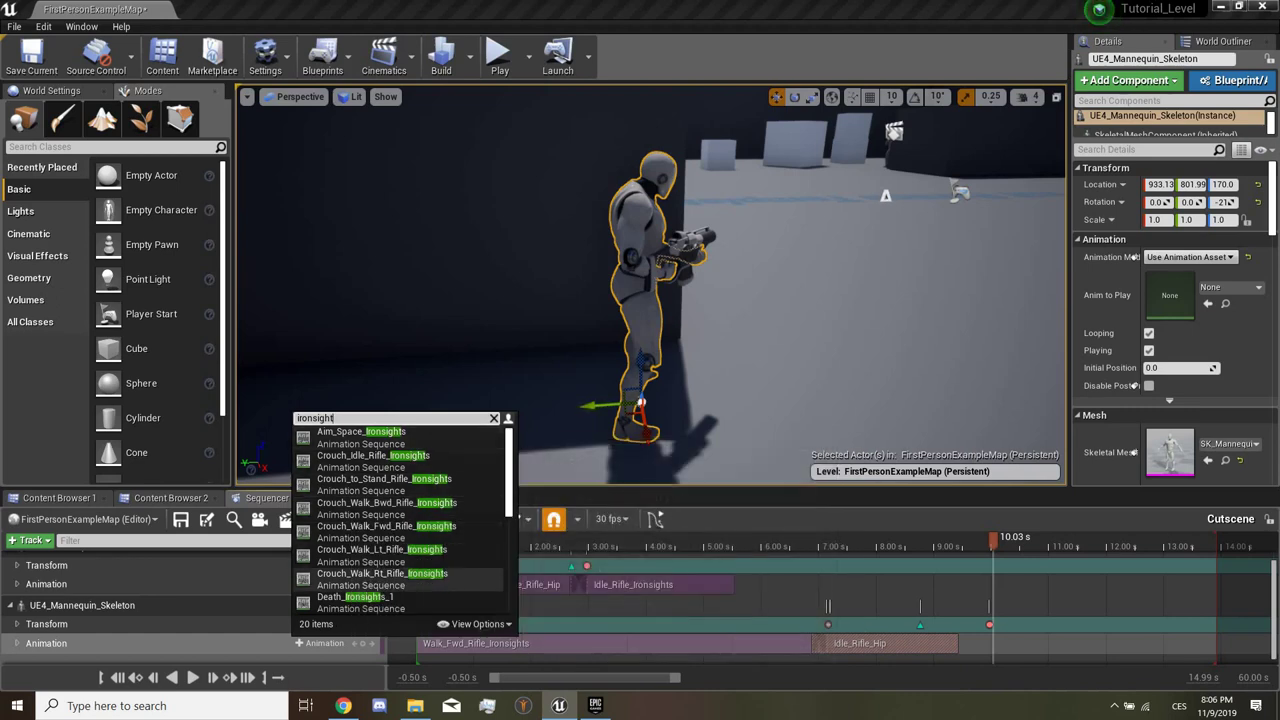
{"action": "scroll", "coordinate": [400, 560], "scroll_direction": "down", "scroll_amount": 7}
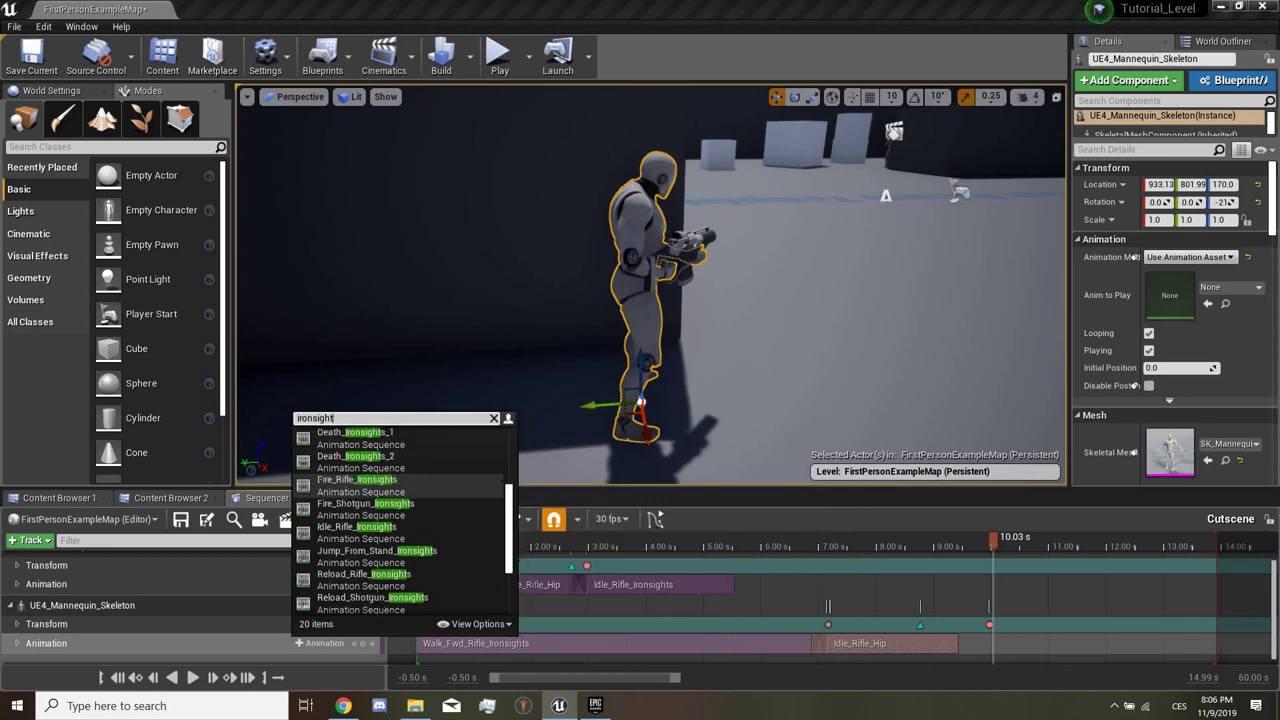
{"action": "scroll", "coordinate": [400, 488], "scroll_direction": "down", "scroll_amount": 2}
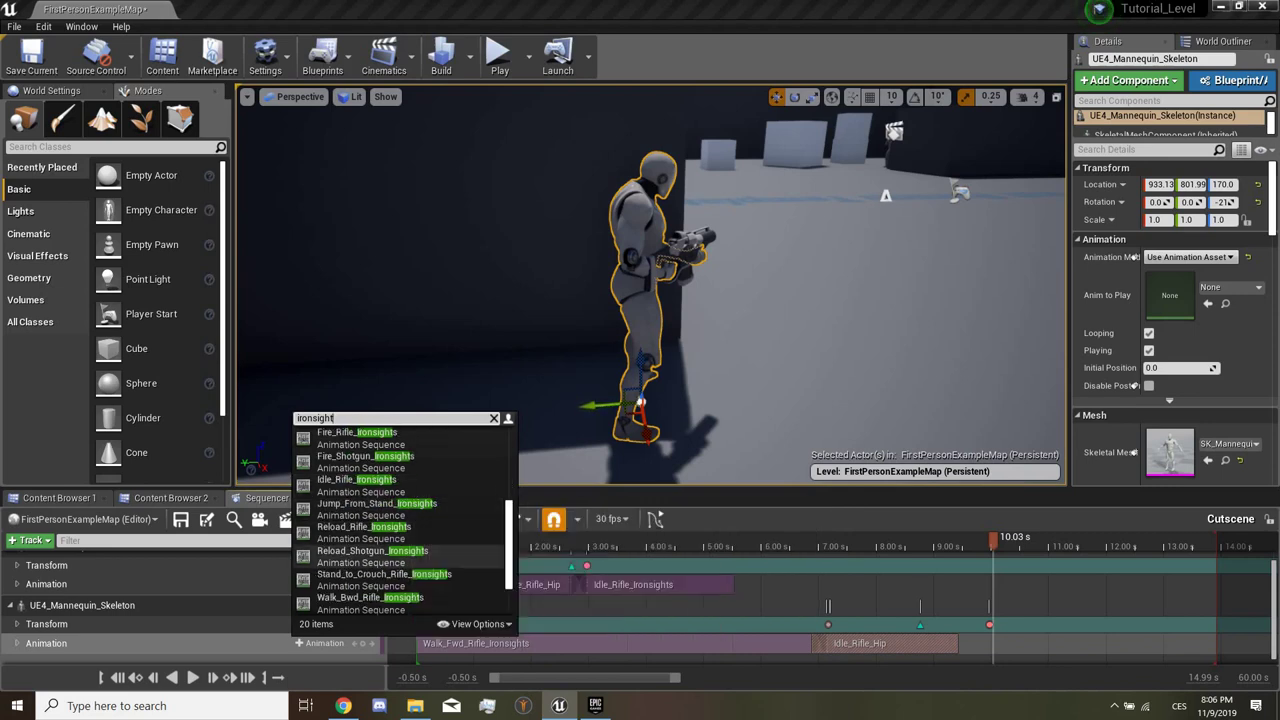
{"action": "left_click", "coordinate": [357, 480]}
{"action": "left_click", "coordinate": [200, 643]}
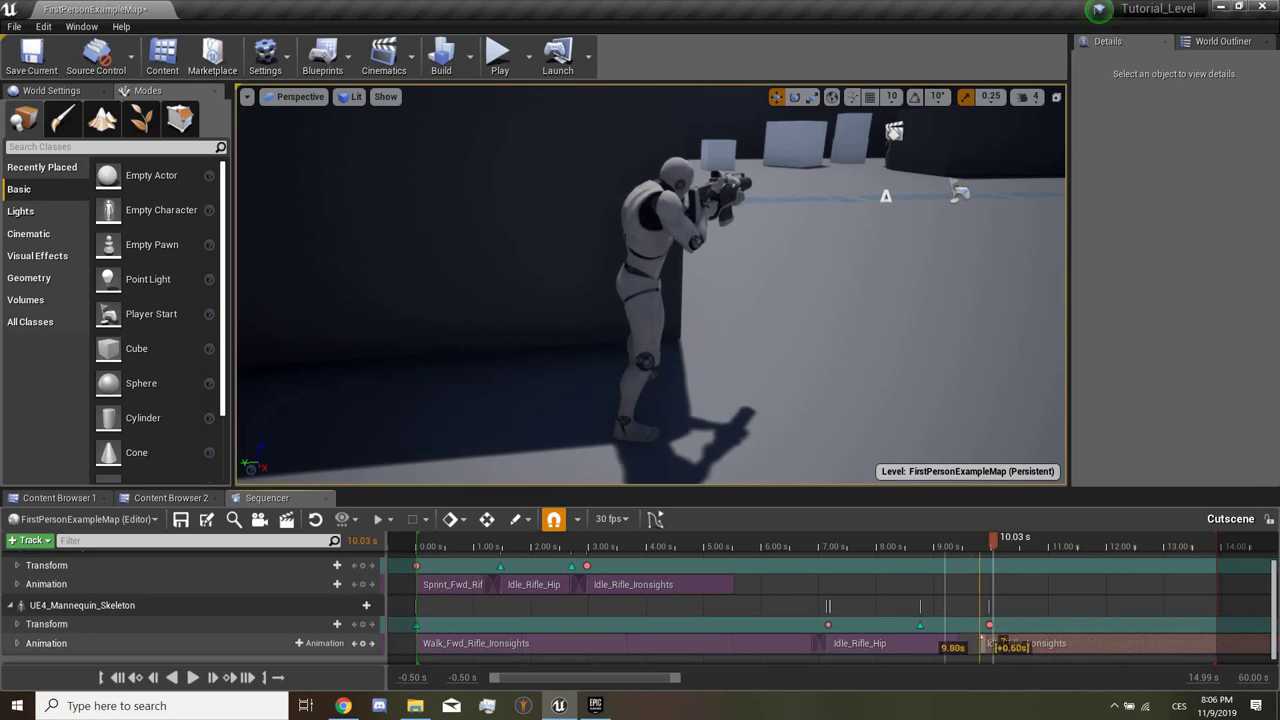
Step: Overlap Idle_Rifle_Ironsights with Idle_Rifle_Hip and scrub back to 6.7 s to preview the blend
{"action": "mouse_move", "coordinate": [985, 643]}
{"action": "left_mouse_down"}
{"action": "mouse_move", "coordinate": [953, 650]}
{"action": "mouse_move", "coordinate": [992, 637]}
{"action": "left_mouse_up"}
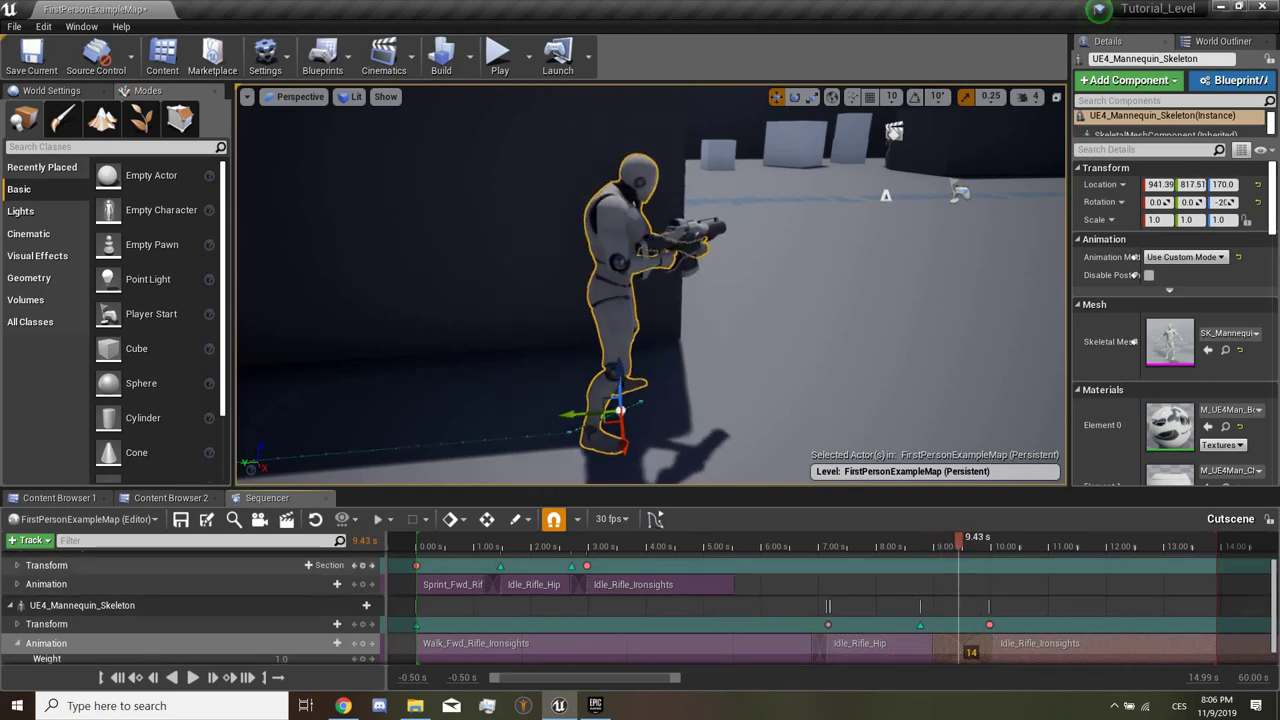
{"action": "mouse_move", "coordinate": [966, 648]}
{"action": "left_mouse_down"}
{"action": "mouse_move", "coordinate": [895, 648]}
{"action": "mouse_move", "coordinate": [993, 637]}
{"action": "mouse_move", "coordinate": [890, 650]}
{"action": "left_mouse_up"}
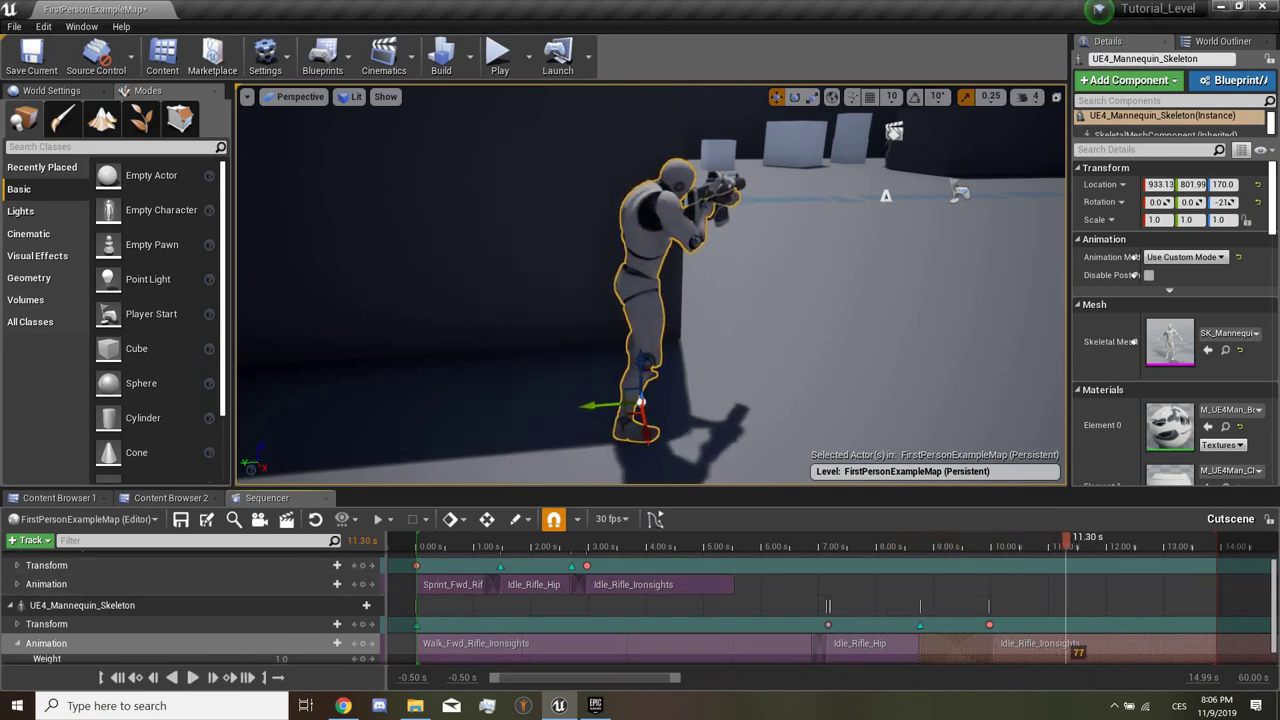
{"action": "right_click_drag", "start_coordinate": [1000, 565], "coordinate": [600, 565]}
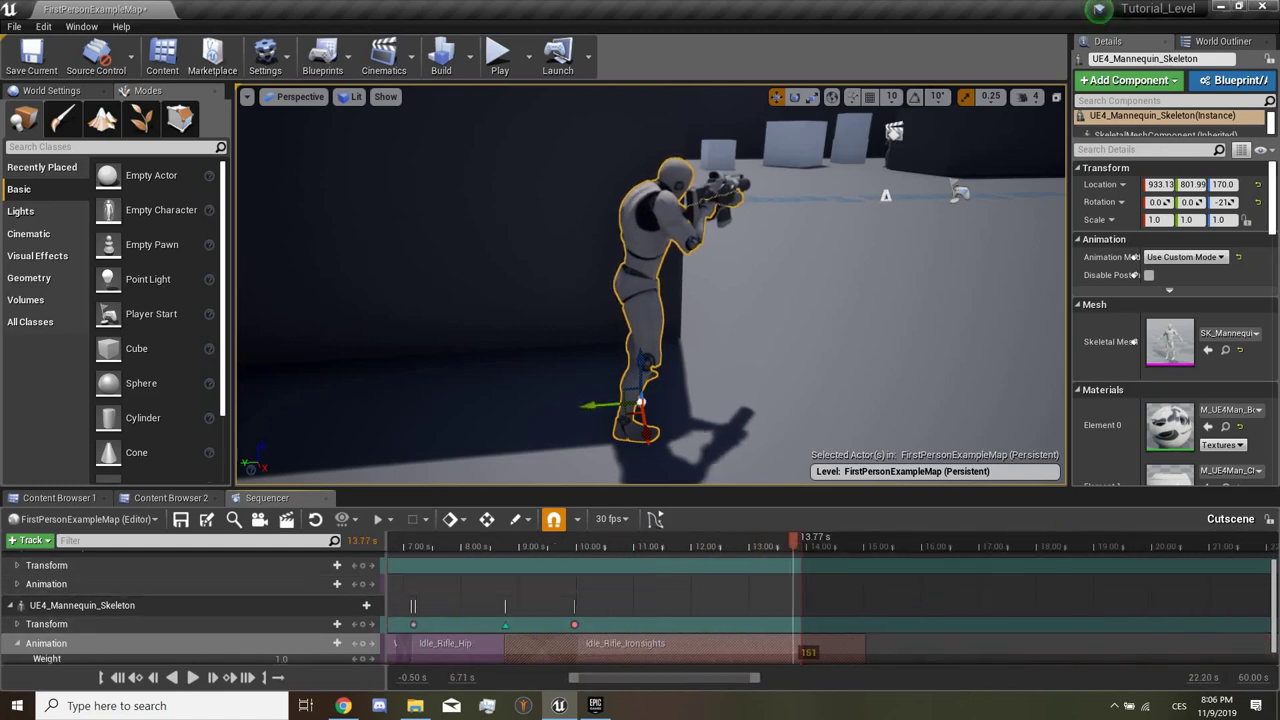
{"action": "key", "text": "Up"}
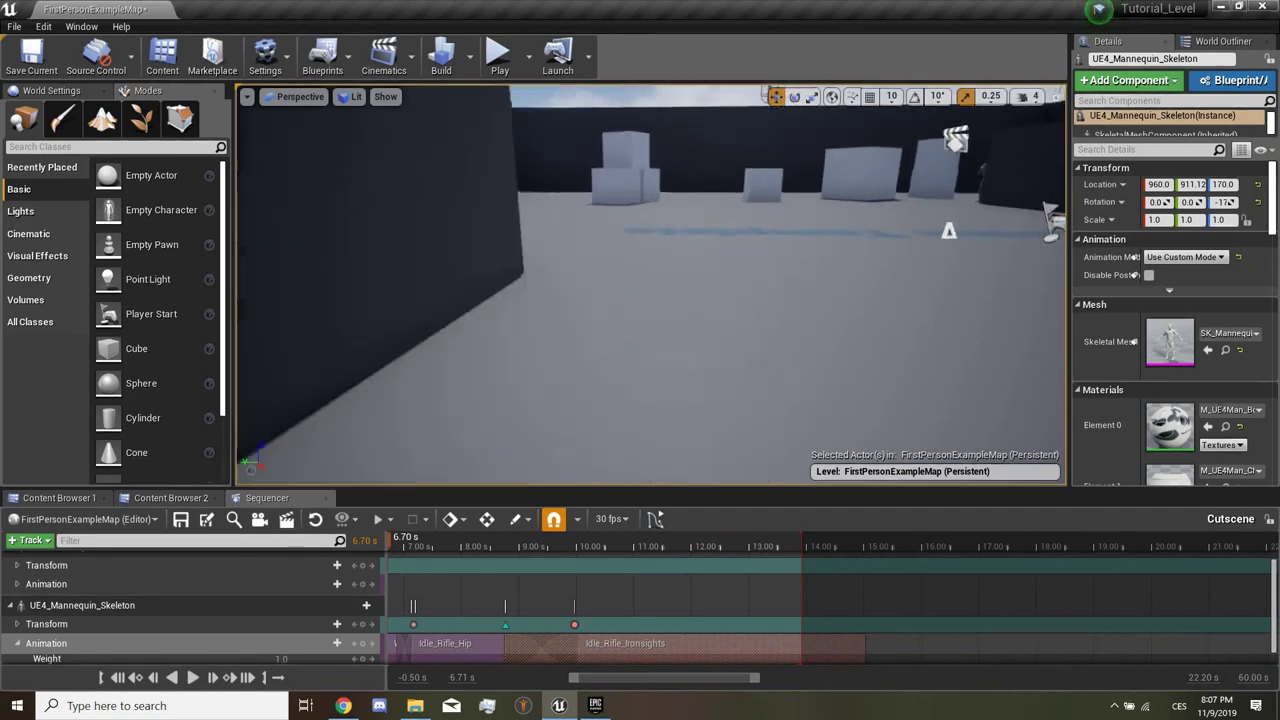
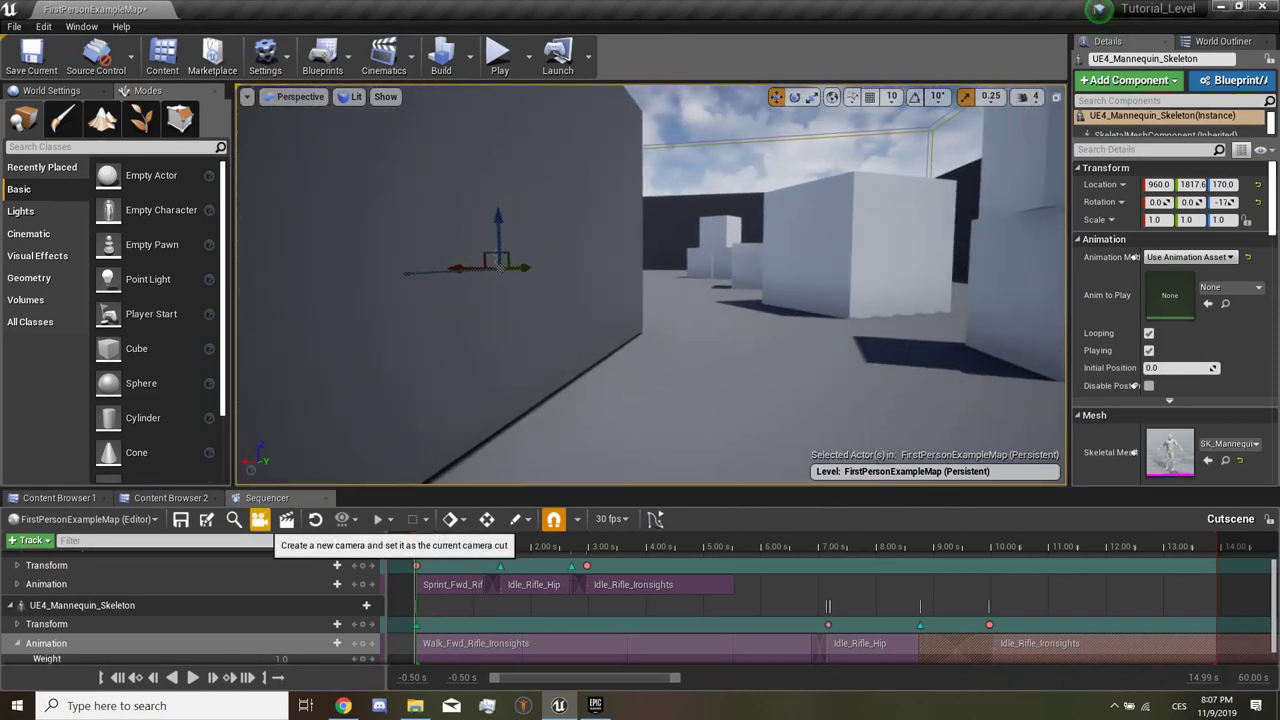
Step: Create a new cine camera as the camera cut, aim it at the mannequin, then undo the last turn
{"action": "left_click", "coordinate": [259, 520]}
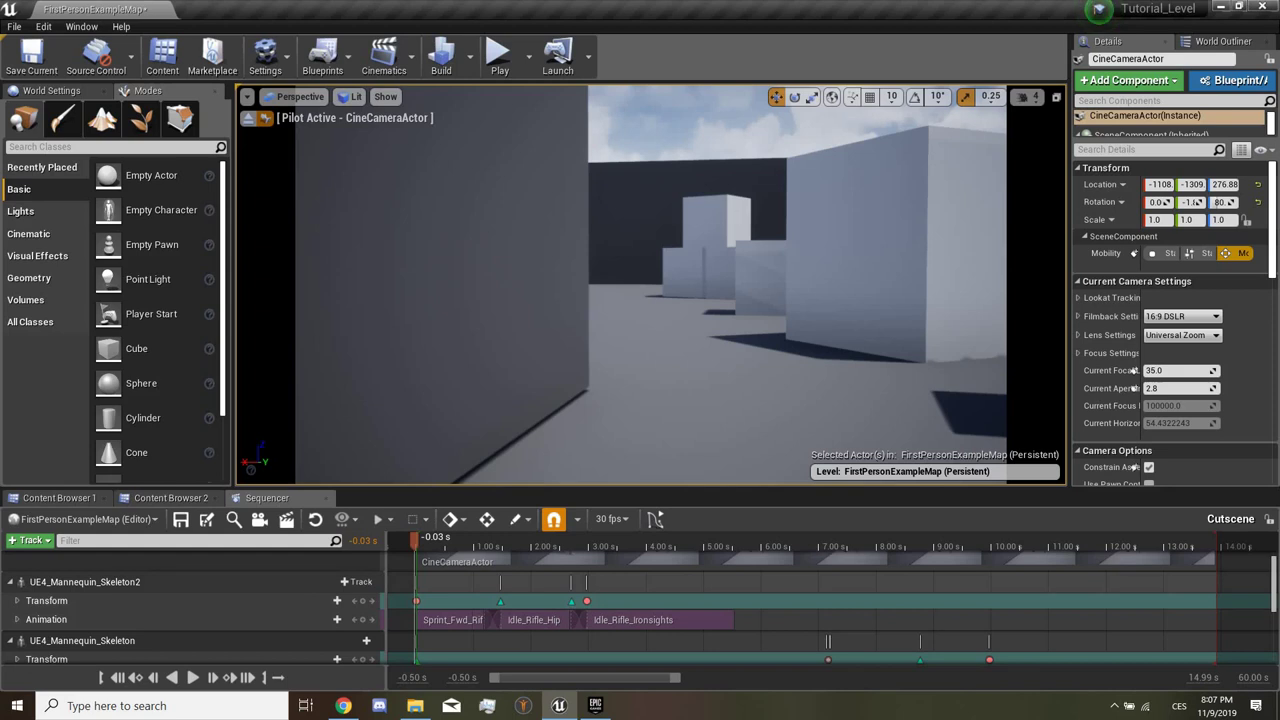
{"action": "right_click_drag", "start_coordinate": [650, 300], "coordinate": [650, 200]}
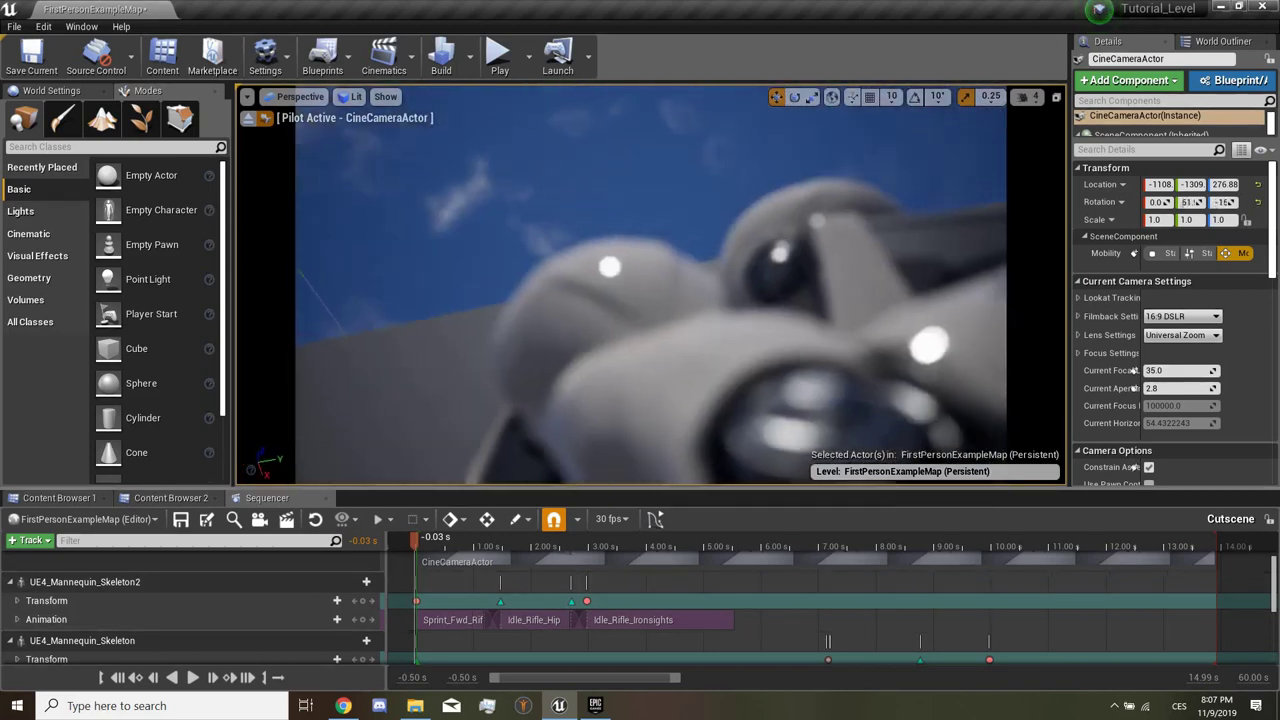
{"action": "mouse_move", "coordinate": [650, 300]}
{"action": "right_mouse_down"}
{"action": "mouse_move", "coordinate": [640, 320]}
{"action": "mouse_move", "coordinate": [720, 360]}
{"action": "mouse_move", "coordinate": [650, 300]}
{"action": "mouse_move", "coordinate": [600, 340]}
{"action": "mouse_move", "coordinate": [640, 300]}
{"action": "mouse_move", "coordinate": [700, 285]}
{"action": "right_mouse_up"}
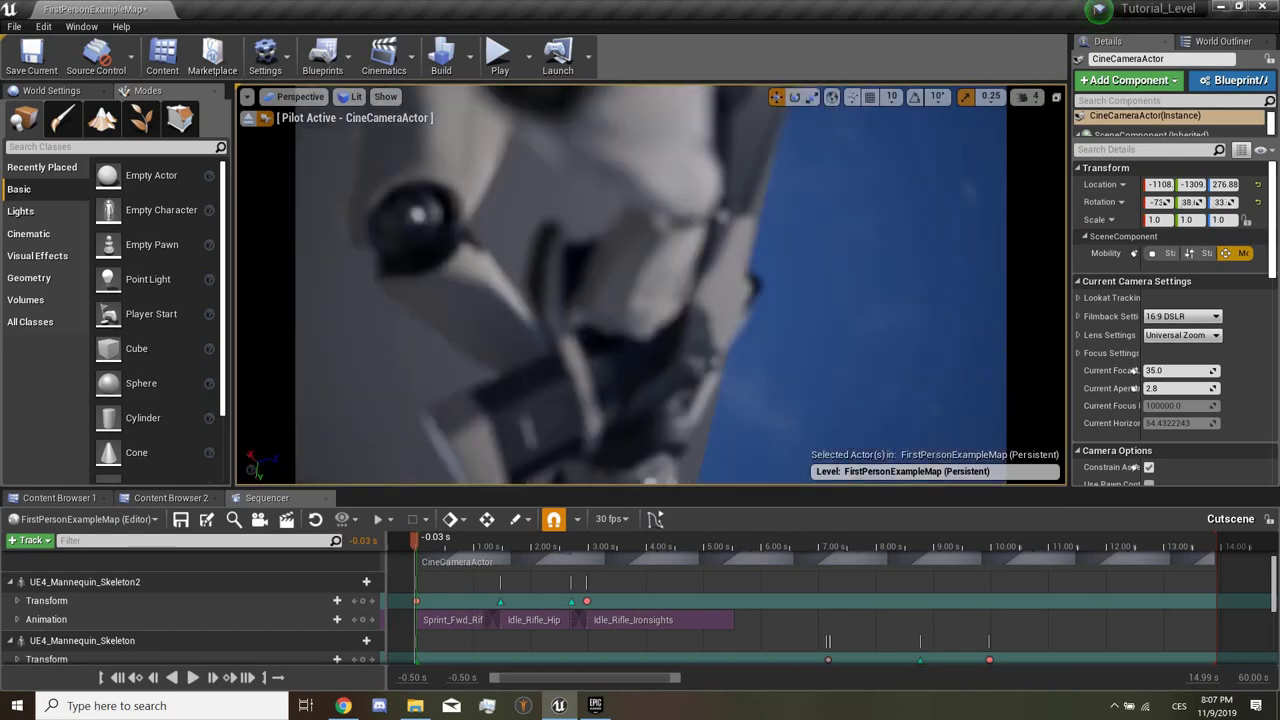
{"action": "mouse_move", "coordinate": [700, 285]}
{"action": "right_mouse_down"}
{"action": "mouse_move", "coordinate": [650, 300]}
{"action": "mouse_move", "coordinate": [690, 300]}
{"action": "mouse_move", "coordinate": [603, 292]}
{"action": "right_mouse_up"}
{"action": "key", "text": "ctrl+z"}
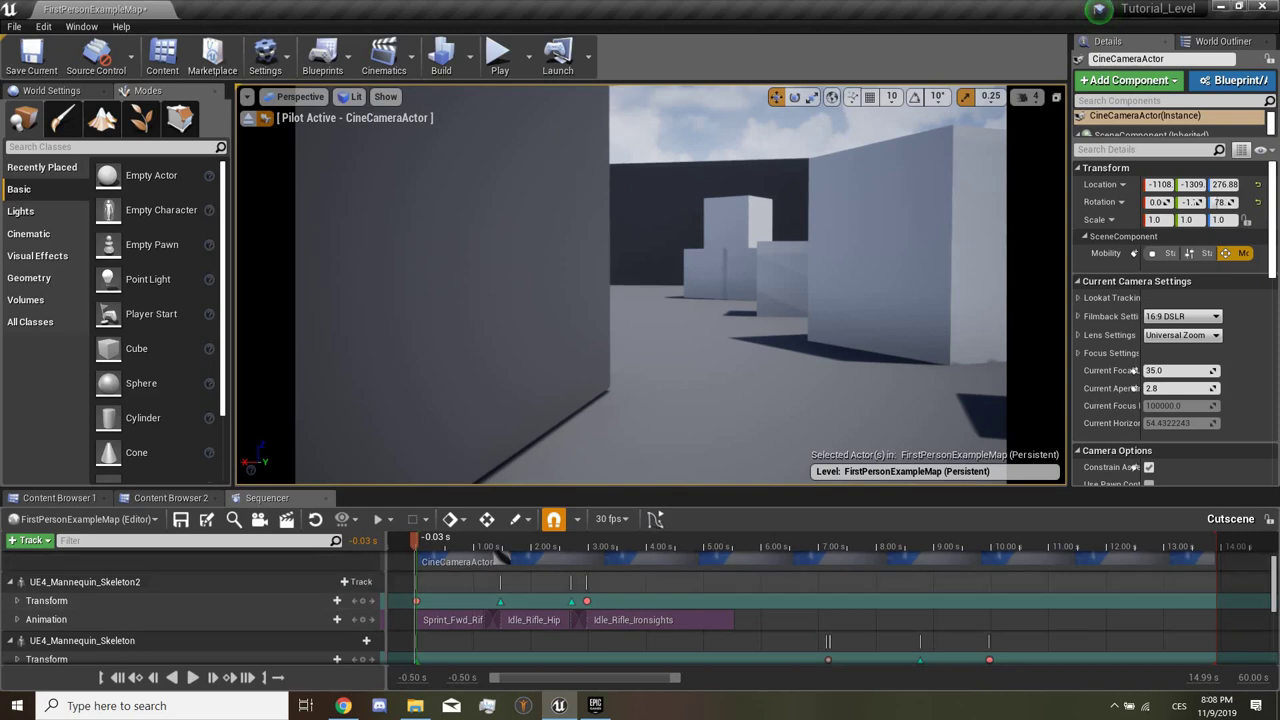
Step: Preview the shot and key the cine camera's transform at the start
{"action": "left_click", "coordinate": [193, 677]}
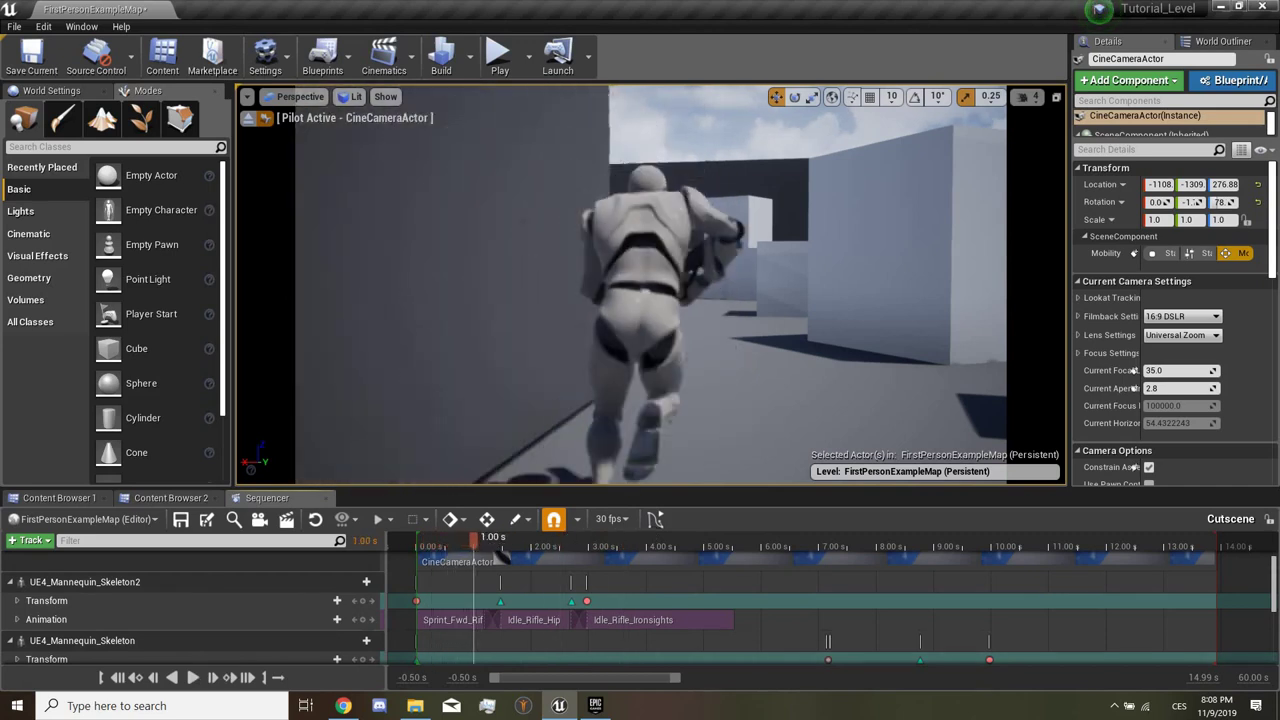
{"action": "left_click_drag", "start_coordinate": [503, 556], "coordinate": [418, 546]}
{"action": "scroll", "coordinate": [200, 600], "scroll_direction": "down", "scroll_amount": 3}
{"action": "scroll", "coordinate": [200, 610], "scroll_direction": "down", "scroll_amount": 2}
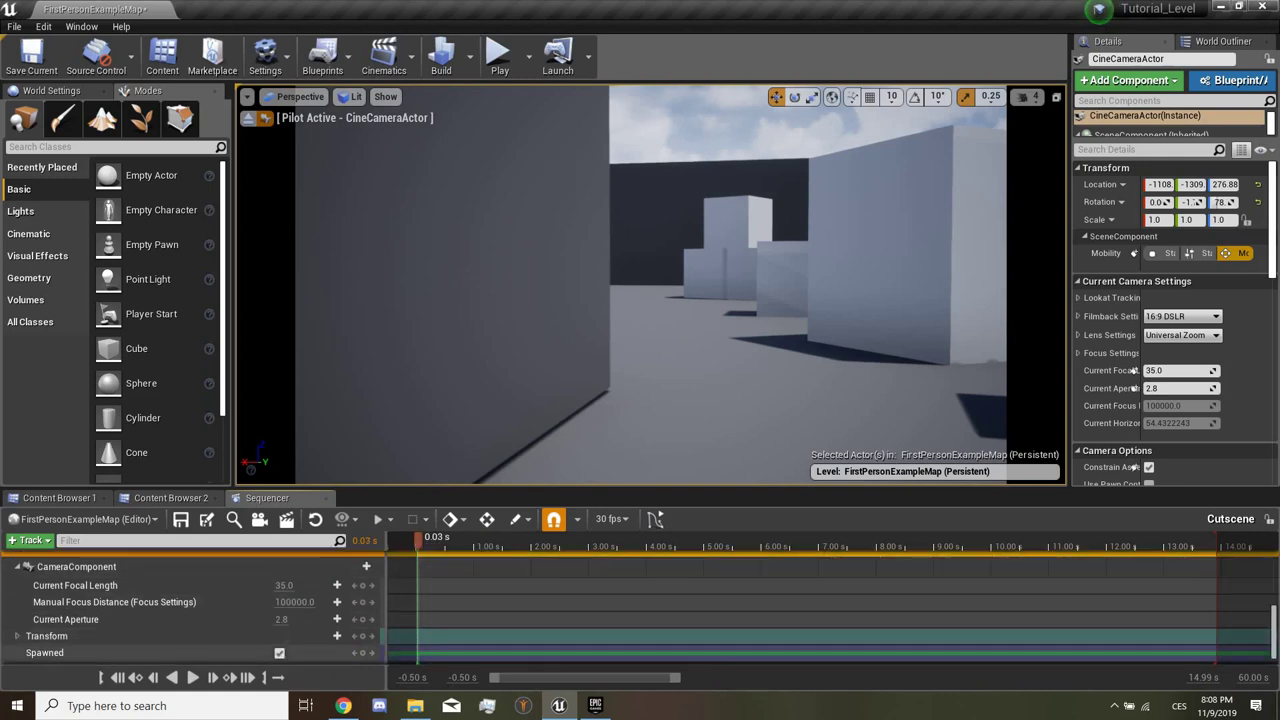
{"action": "scroll", "coordinate": [362, 636], "scroll_direction": "down", "scroll_amount": 1}
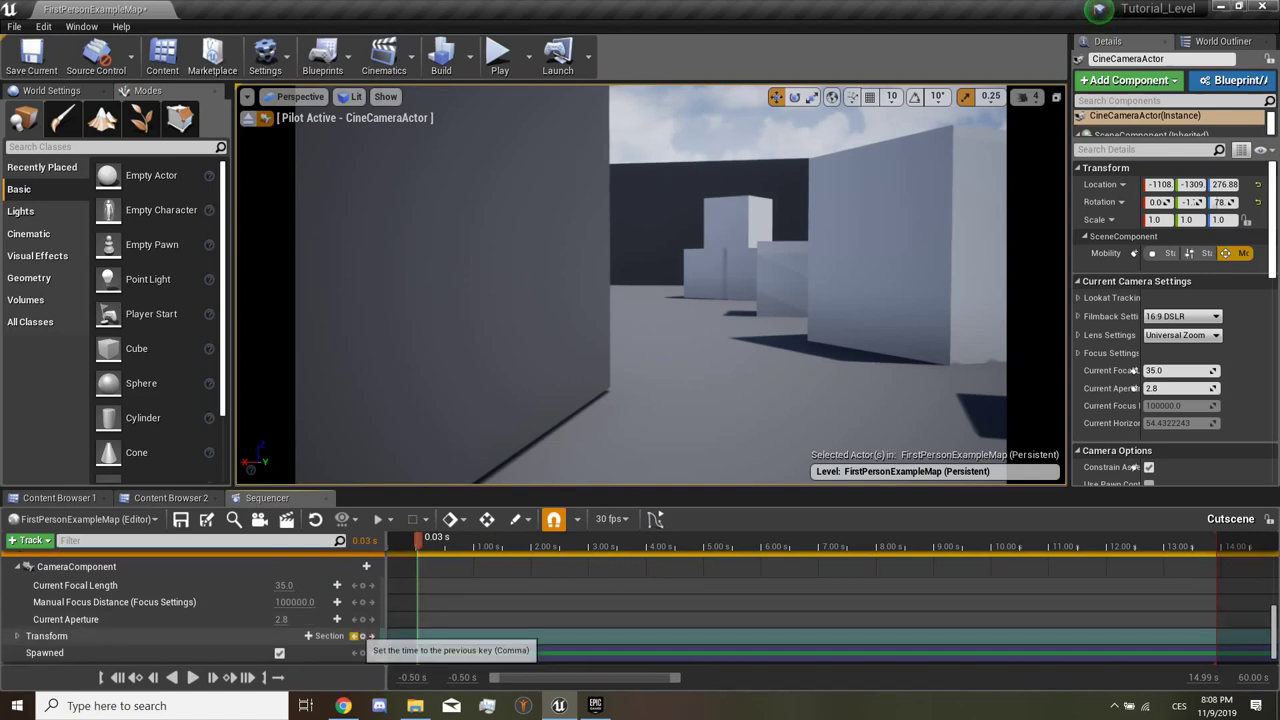
{"action": "left_click", "coordinate": [363, 636]}
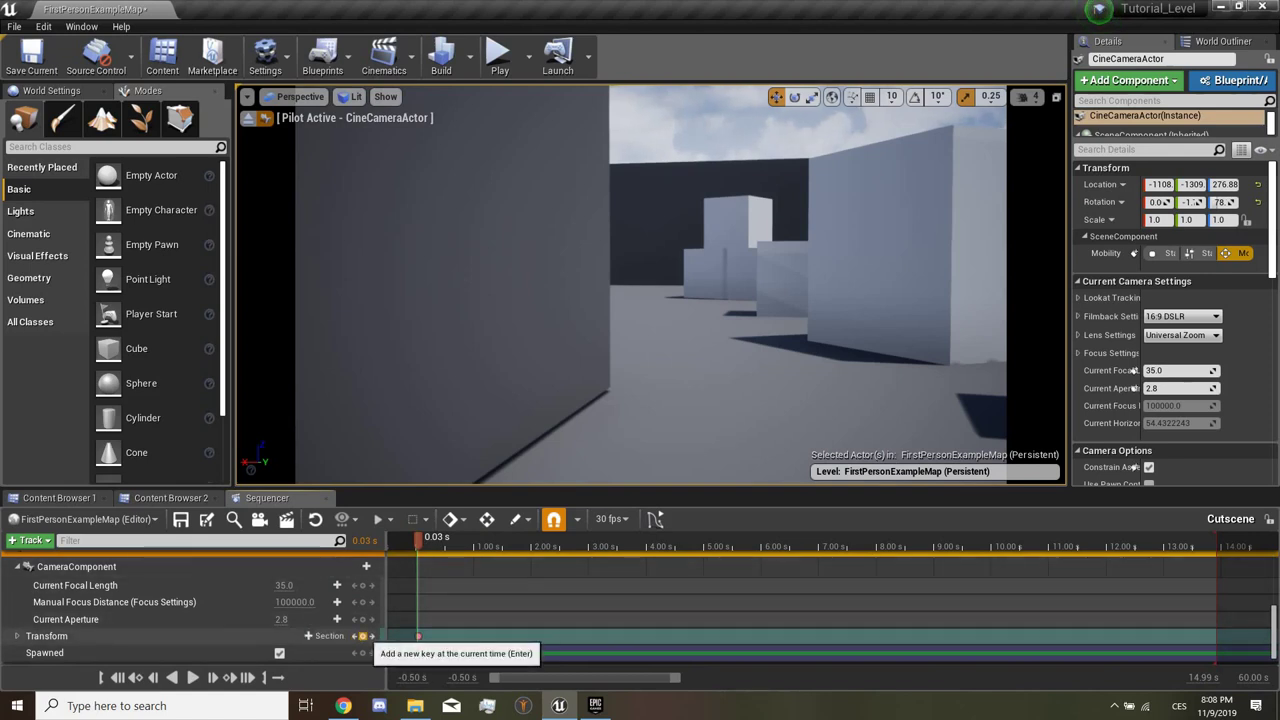
{"action": "left_click", "coordinate": [377, 519]}
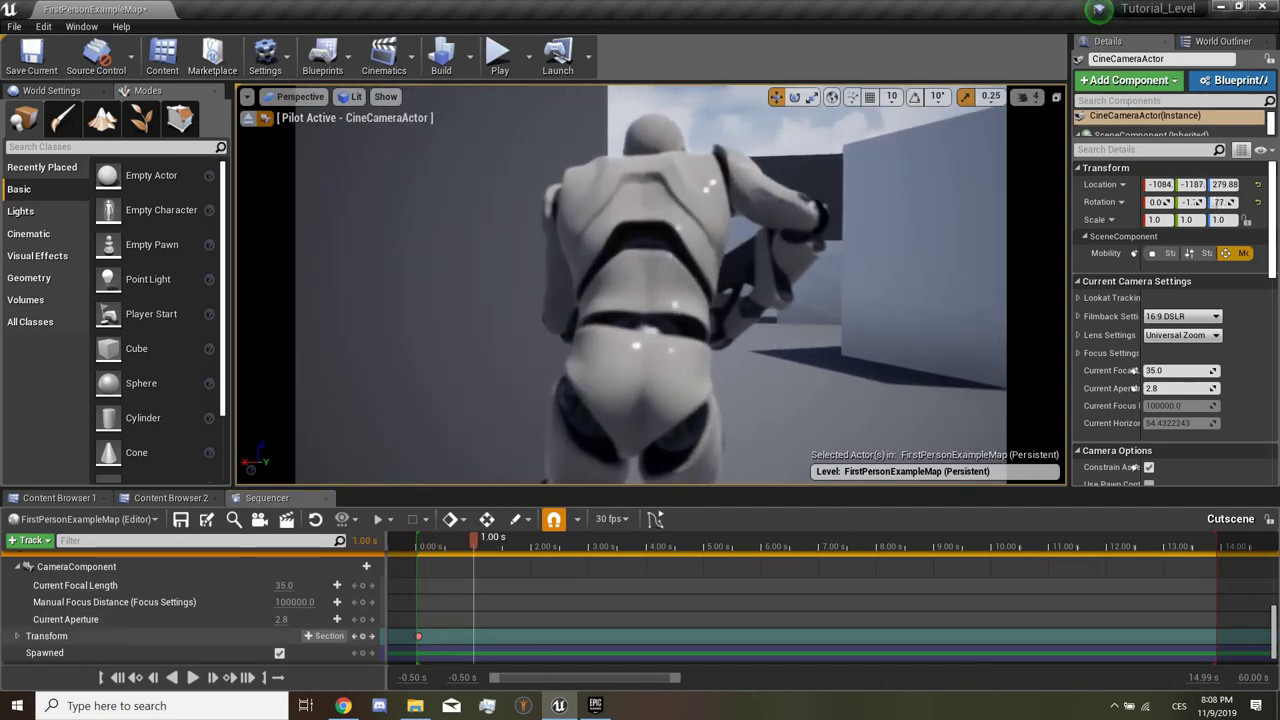
Step: Key the camera transform at 1.00 s and 1.43 s, then replay to check the move
{"action": "left_click", "coordinate": [362, 636]}
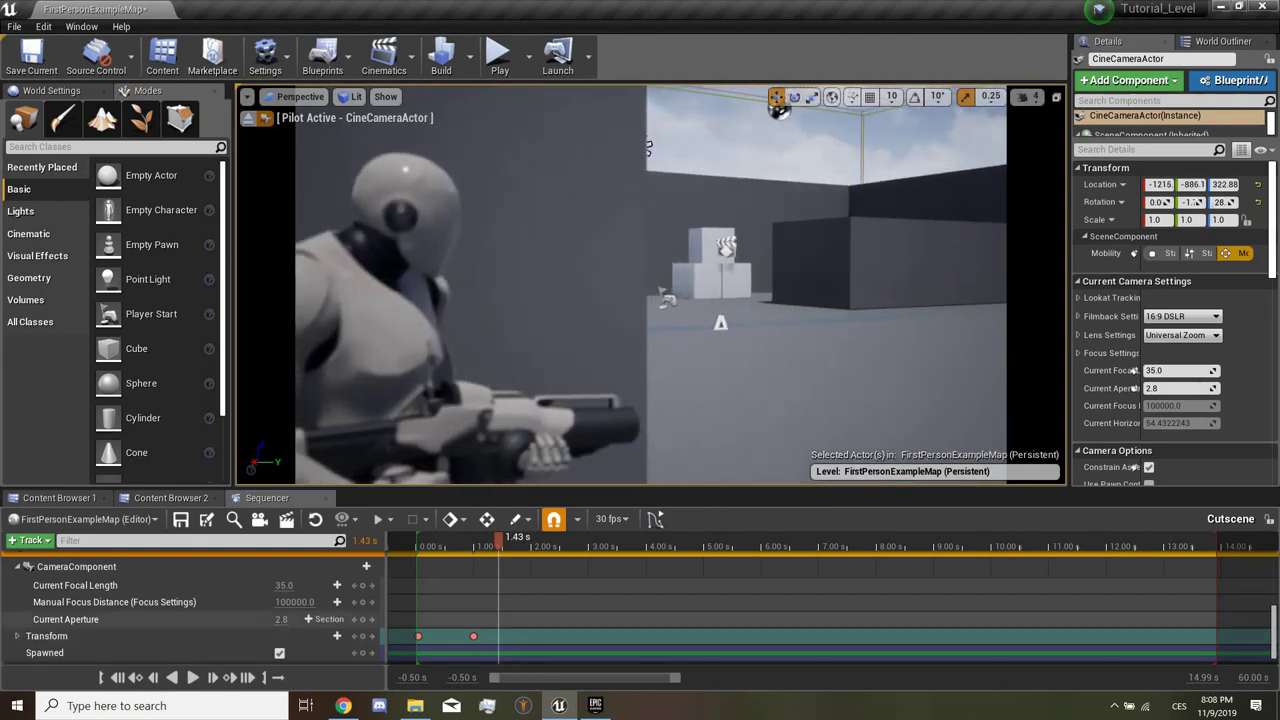
{"action": "key", "text": "s"}
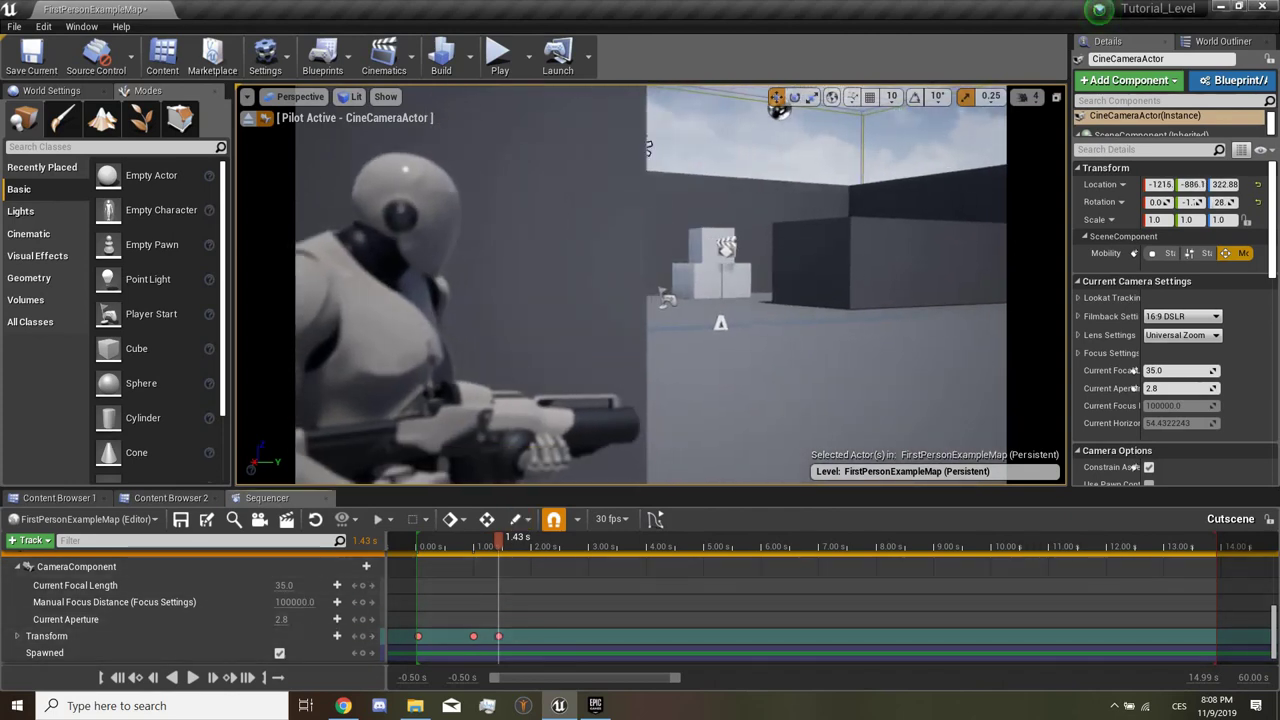
{"action": "left_click", "coordinate": [135, 677]}
{"action": "left_click", "coordinate": [192, 677]}
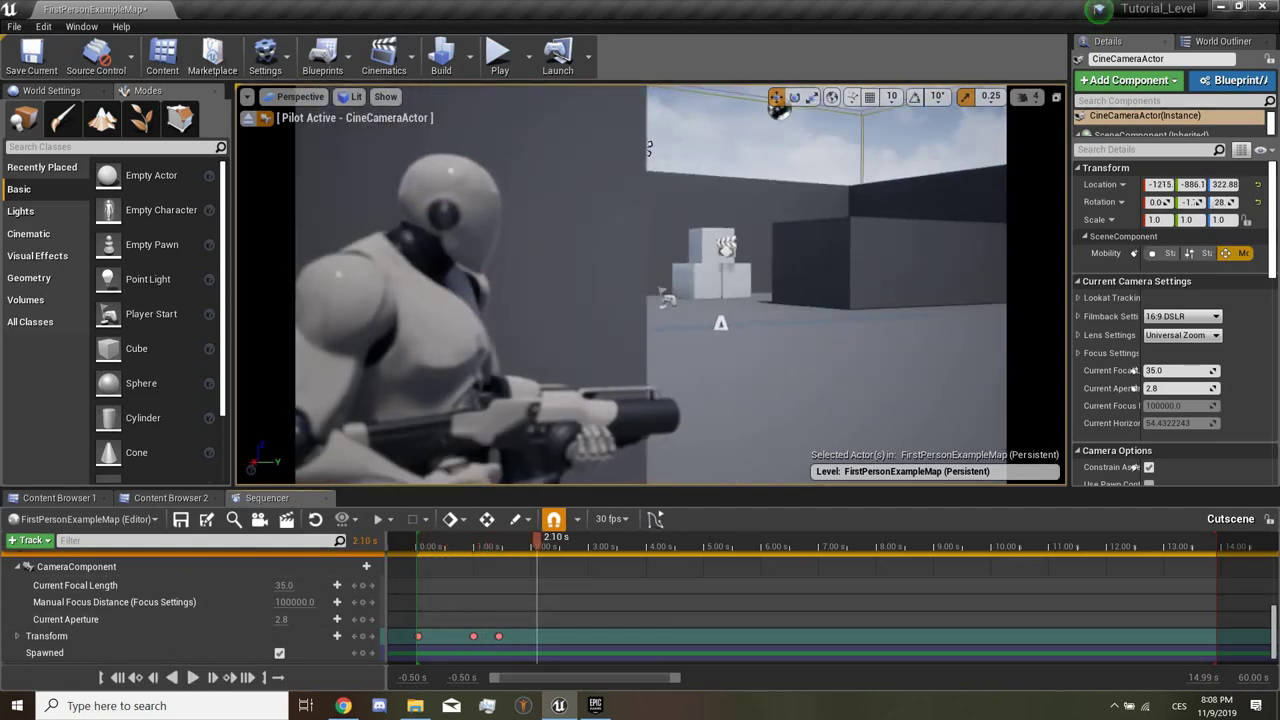
{"action": "left_click_drag", "start_coordinate": [537, 538], "coordinate": [416, 538]}
{"action": "left_click", "coordinate": [192, 677]}
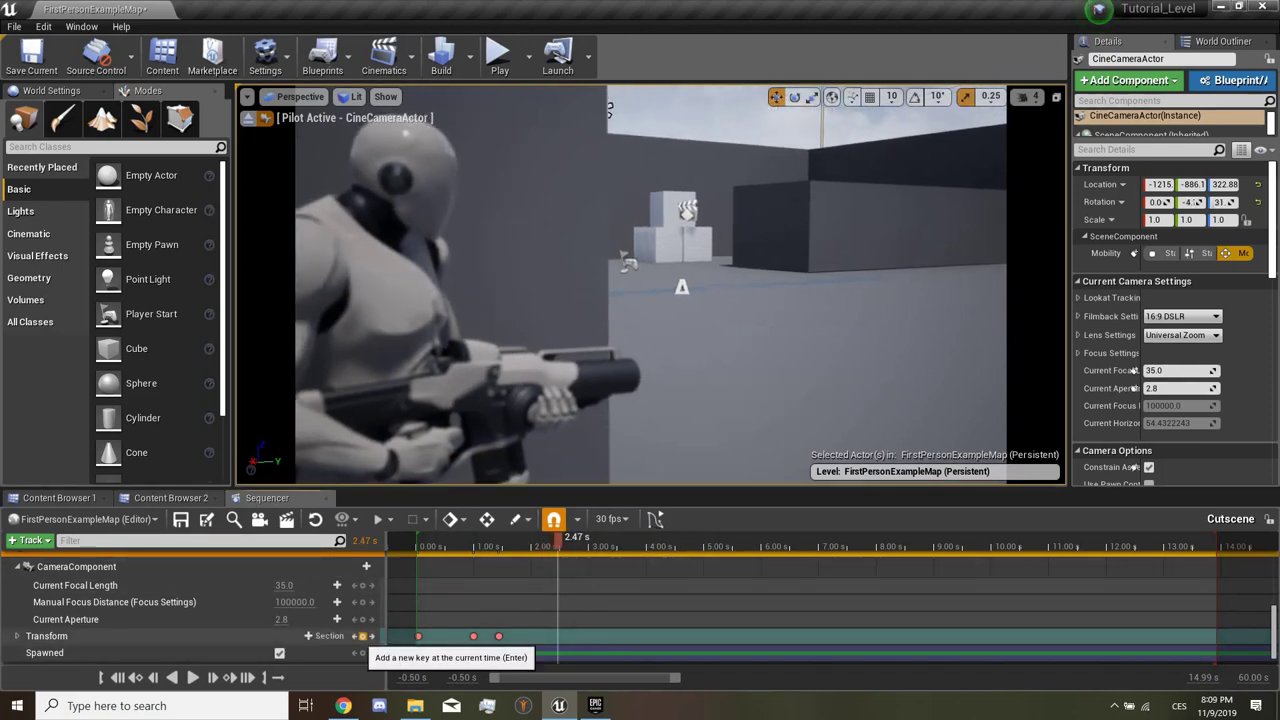
Step: Turn the camera to follow the mannequin, keying its transform at 2.47, 2.73 and 3.00 s
{"action": "left_click", "coordinate": [363, 636]}
{"action": "left_click_drag", "start_coordinate": [558, 540], "coordinate": [495, 540]}
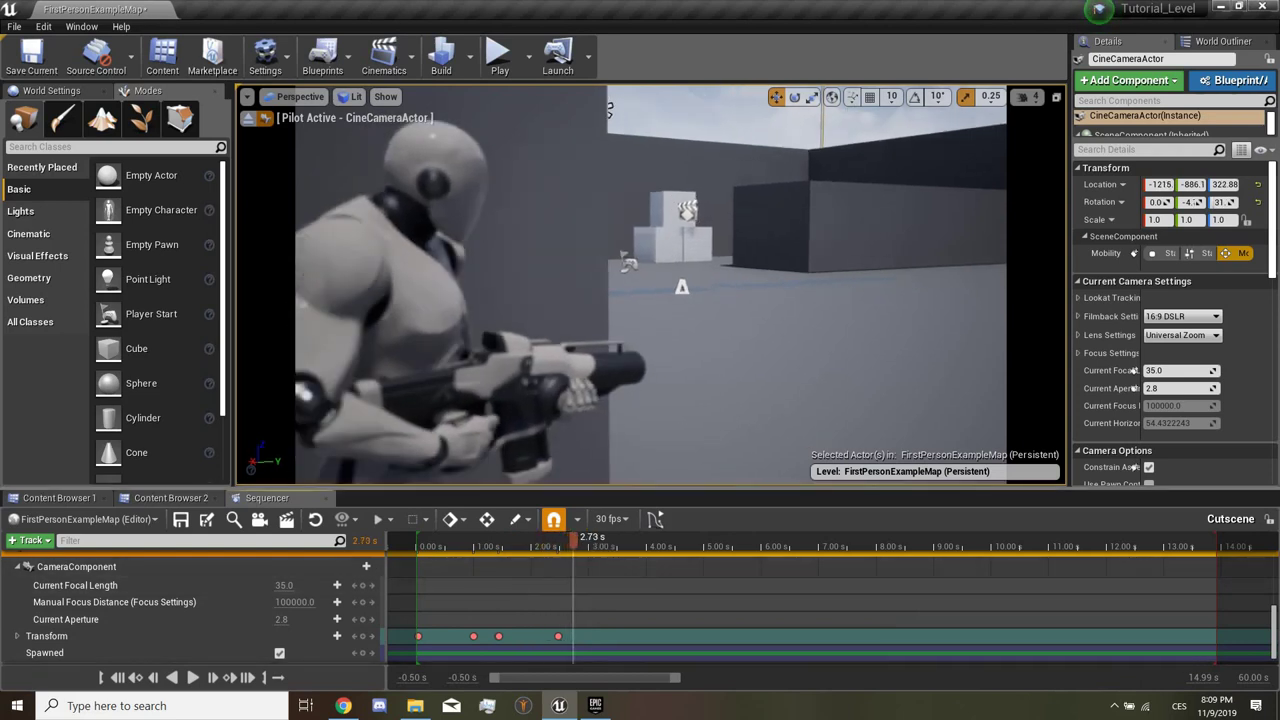
{"action": "right_click_drag", "start_coordinate": [608, 110], "coordinate": [635, 130]}
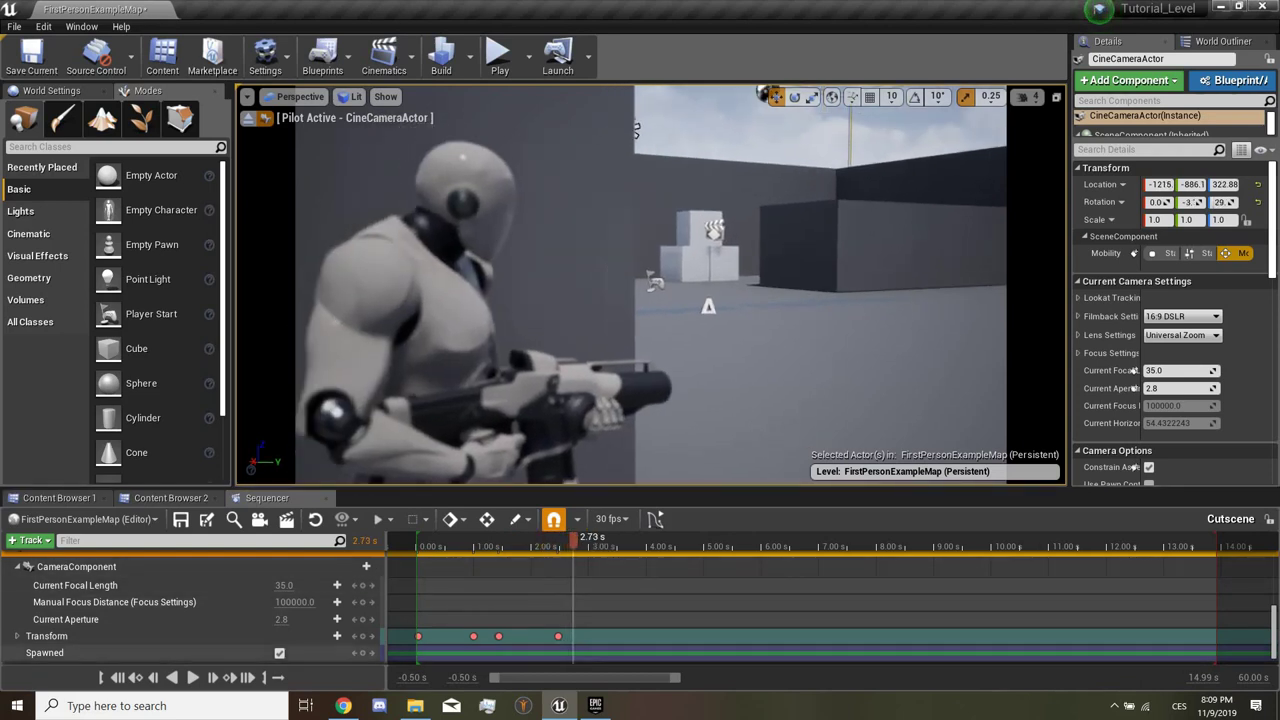
{"action": "left_click", "coordinate": [371, 636]}
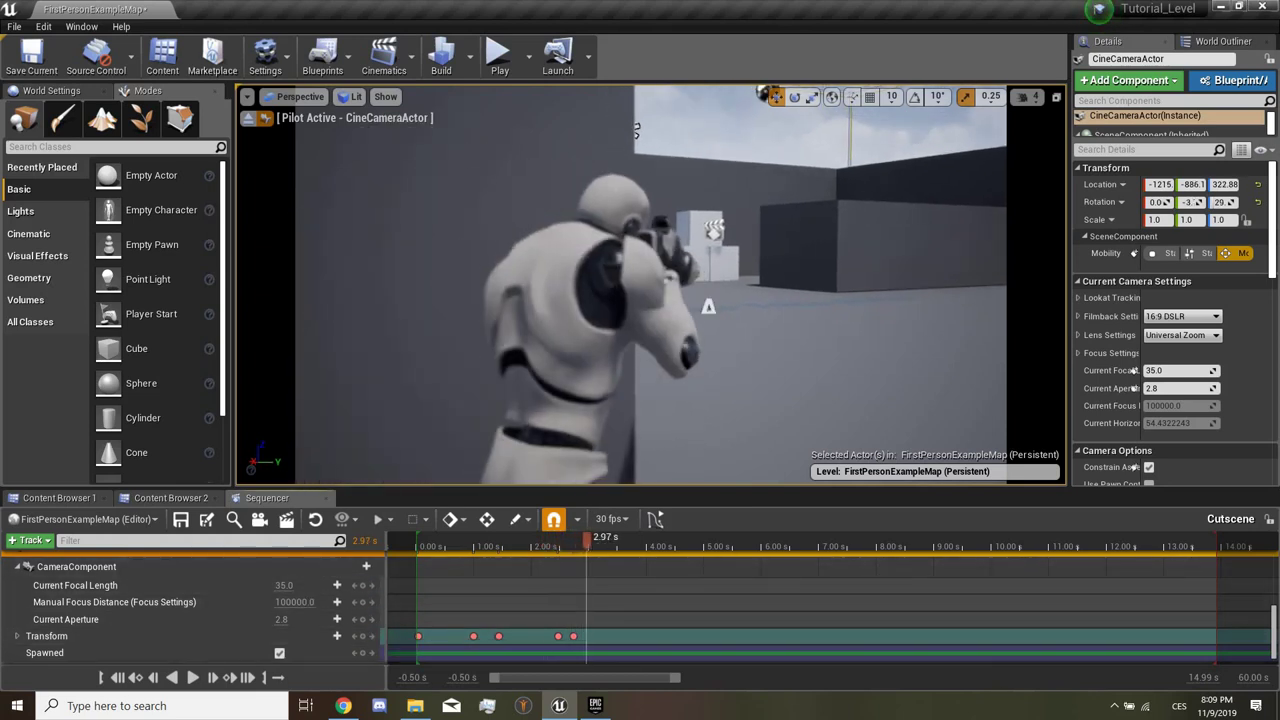
{"action": "right_click_drag", "start_coordinate": [640, 300], "coordinate": [700, 300]}
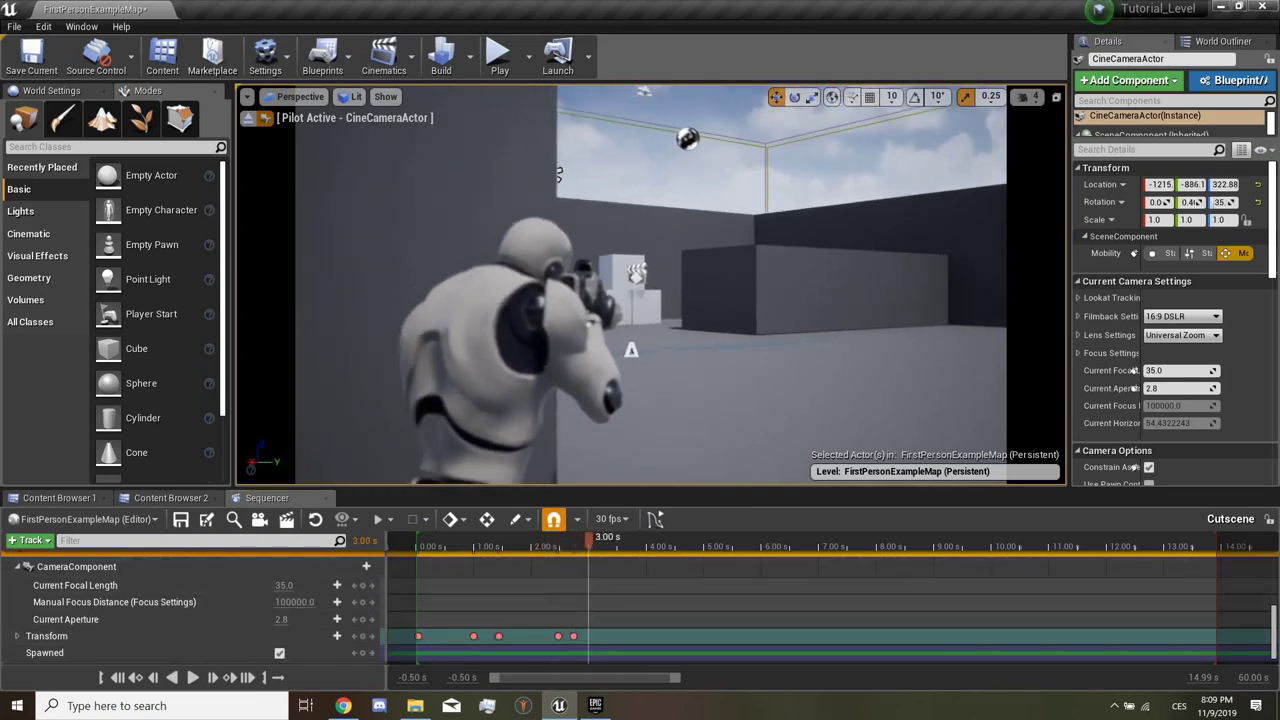
{"action": "left_click", "coordinate": [362, 636]}
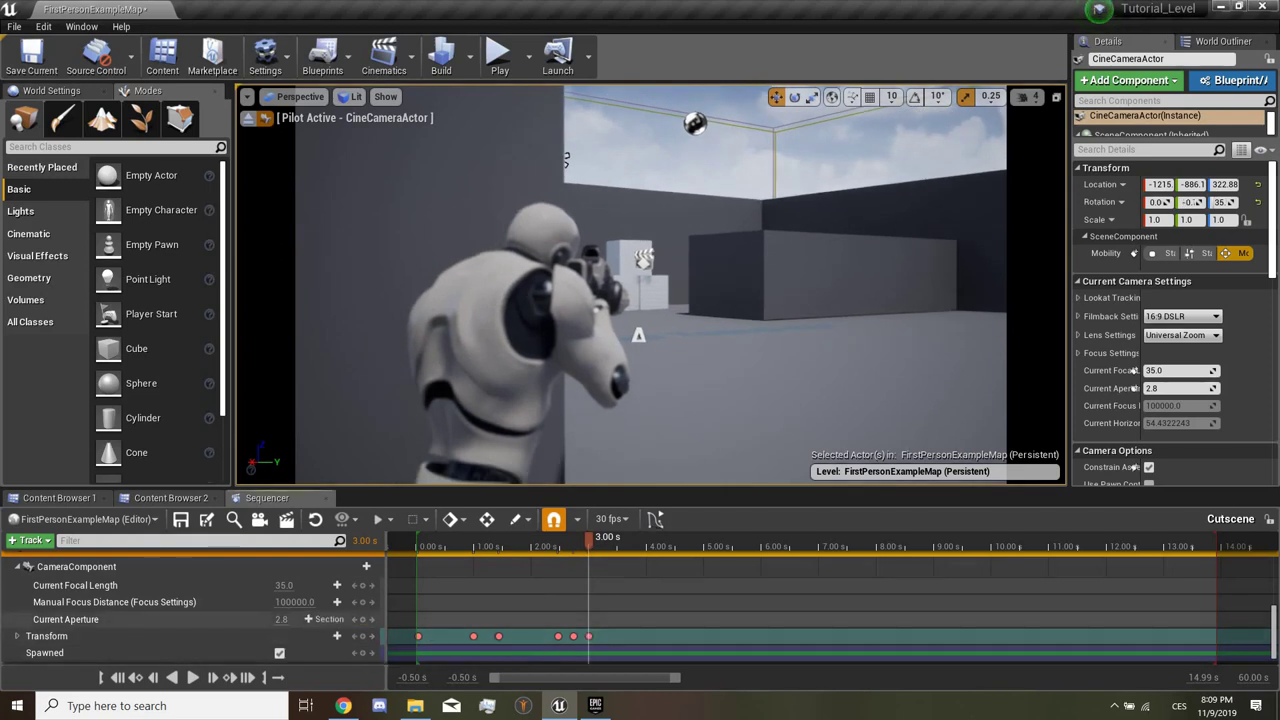
{"action": "scroll", "coordinate": [308, 602], "scroll_direction": "down", "scroll_amount": 1}
Step: Key a focal length of 35 on the cine camera at 2.73 s
{"action": "left_click", "coordinate": [573, 539]}
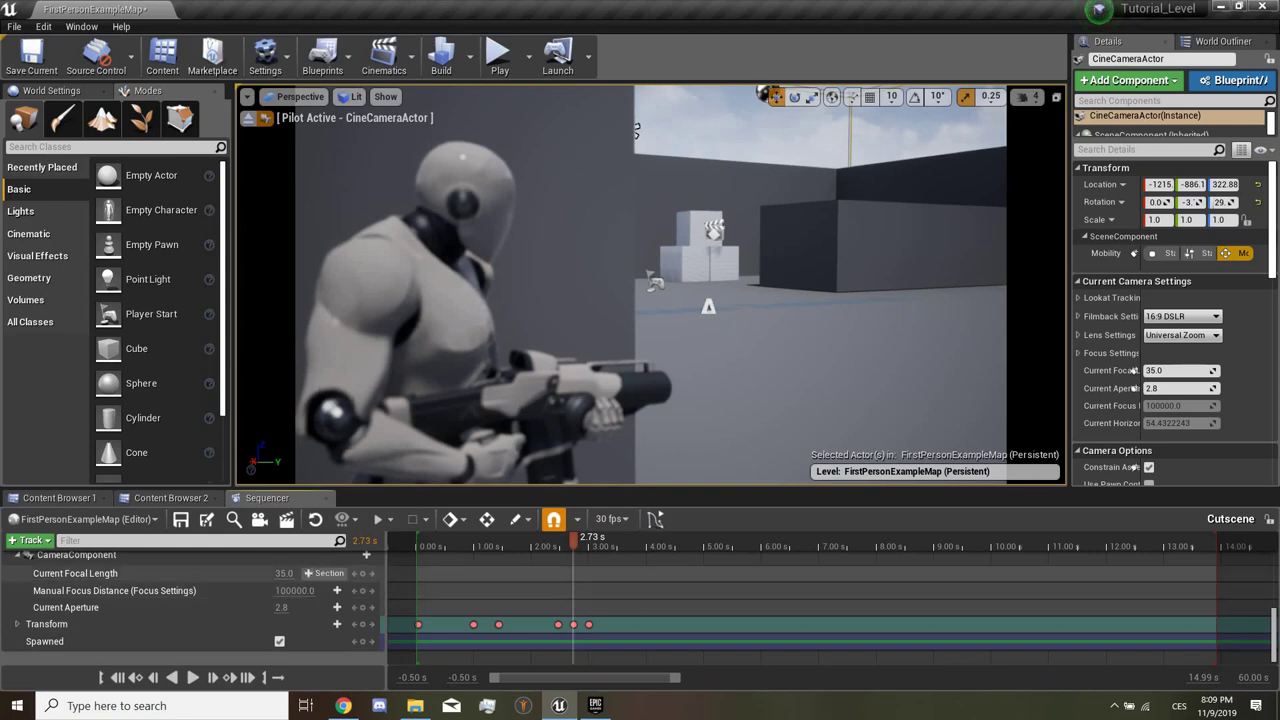
{"action": "left_click_drag", "start_coordinate": [1134, 370], "coordinate": [1134, 370]}
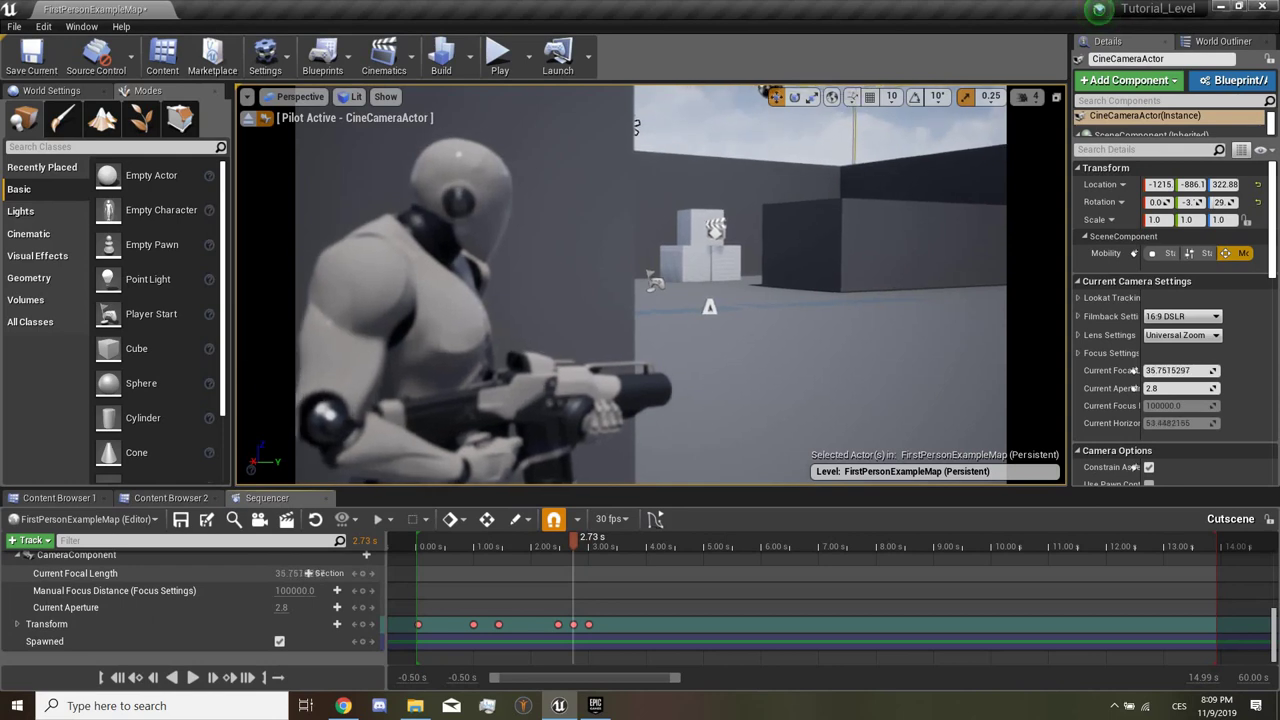
{"action": "left_click", "coordinate": [308, 573]}
{"action": "type", "text": "35"}
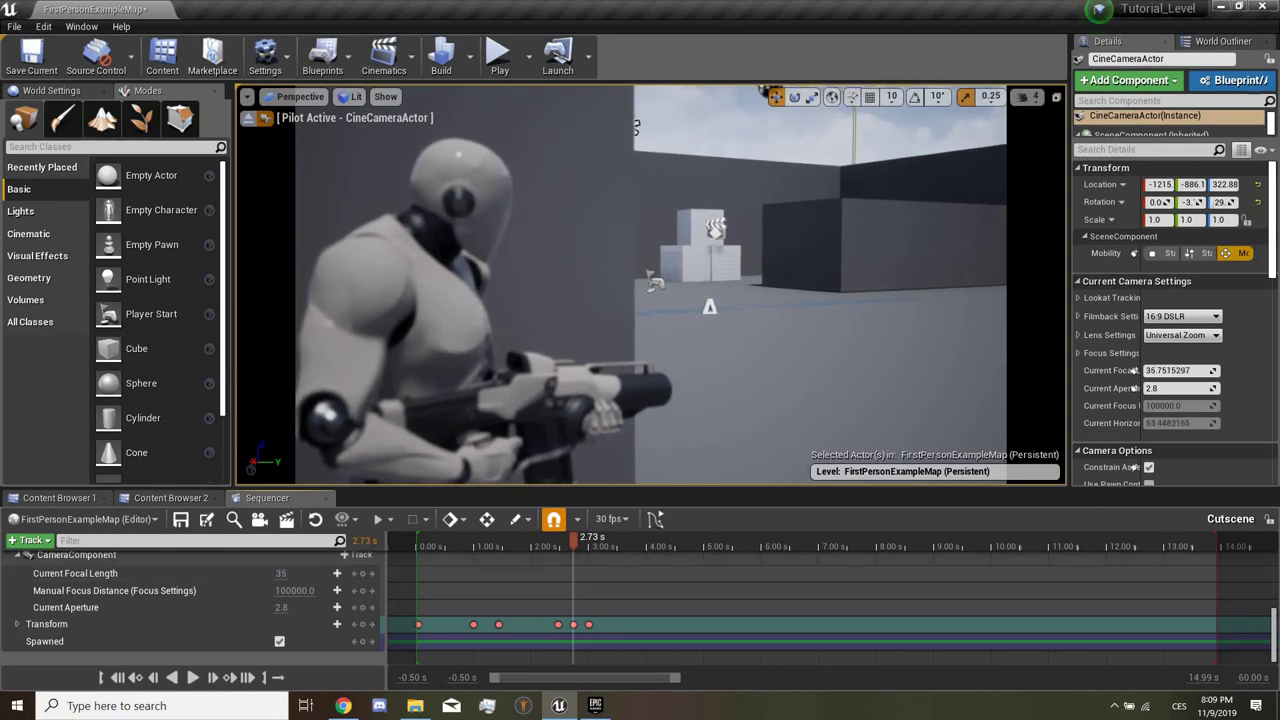
{"action": "key", "text": "Return"}
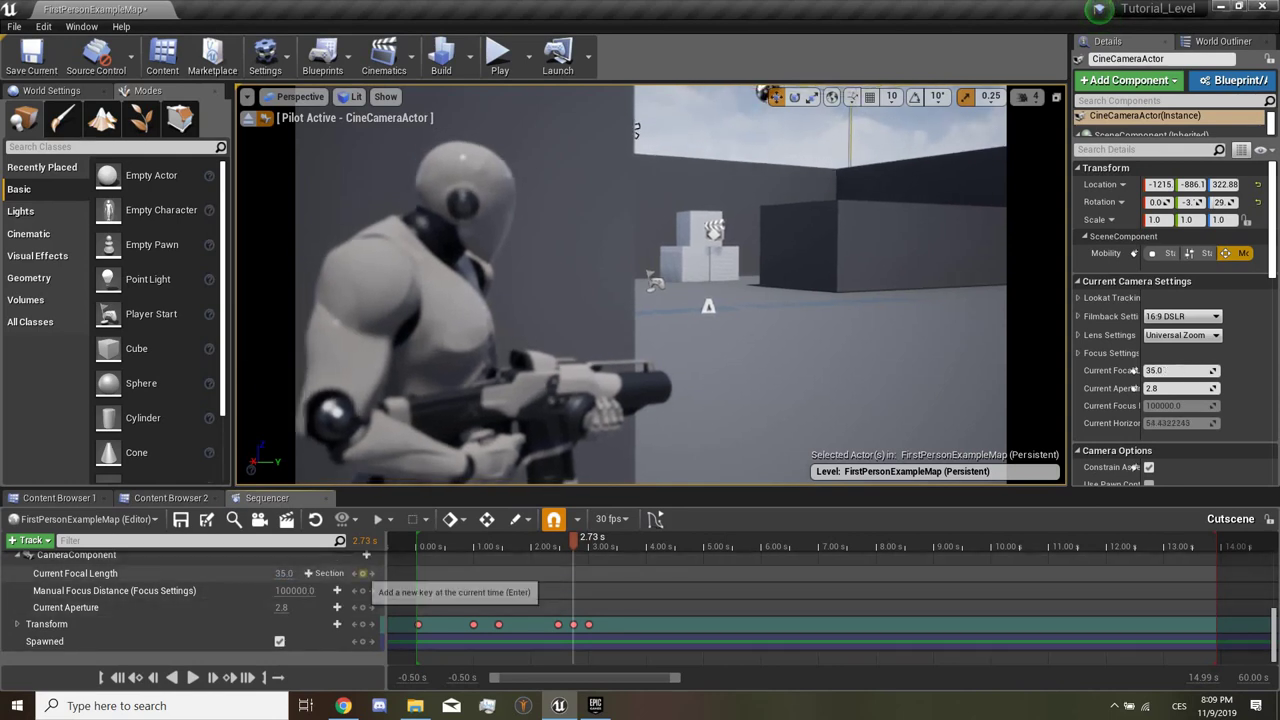
{"action": "left_click", "coordinate": [363, 573]}
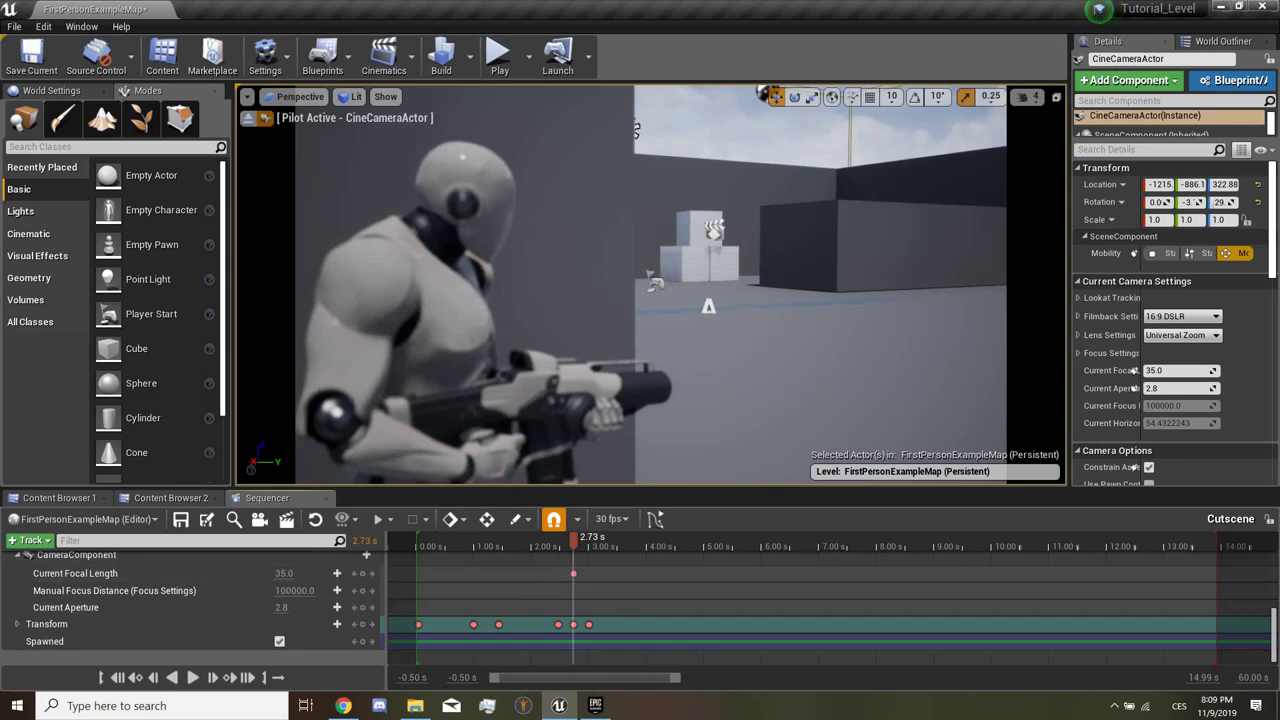
Step: Set focal length 50 at 3.00 s and preview the zoom
{"action": "key", "text": "Right"}
{"action": "key", "text": "Right"}
{"action": "key", "text": "Right"}
{"action": "key", "text": "Right"}
{"action": "key", "text": "Right"}
{"action": "key", "text": "Right"}
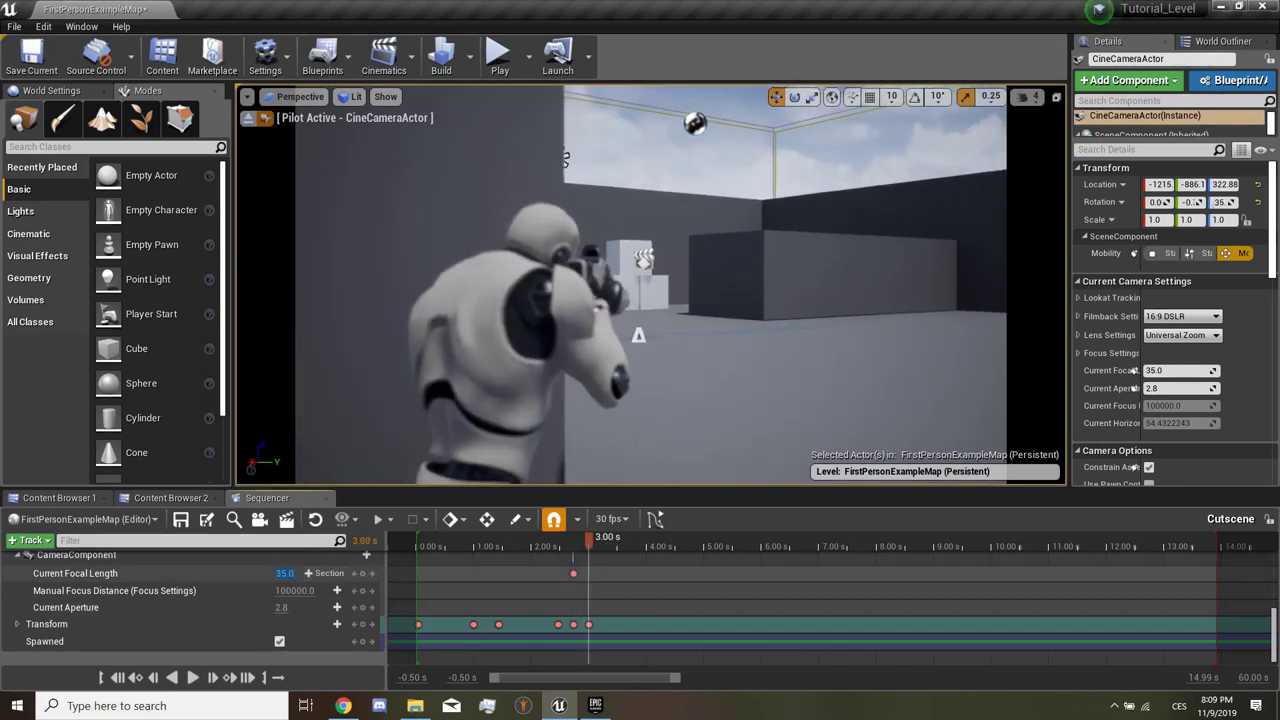
{"action": "type", "text": "0"}
{"action": "key", "text": "Return"}
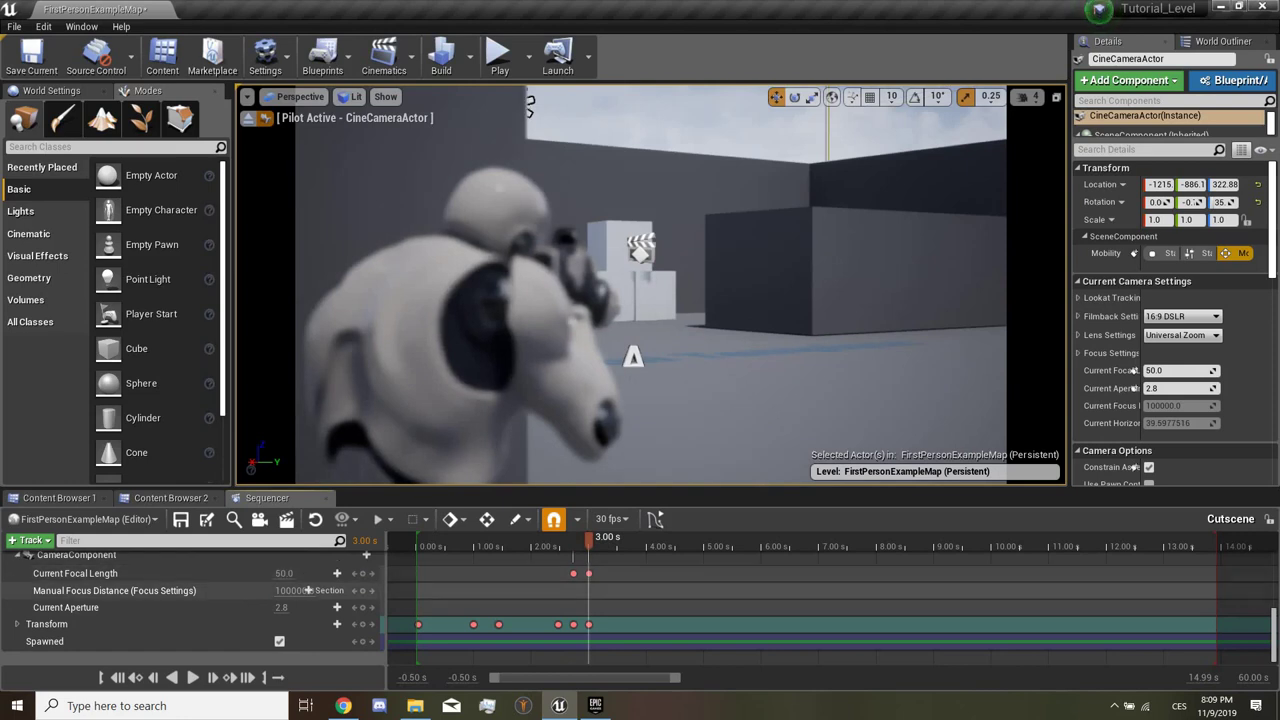
{"action": "left_click", "coordinate": [193, 677]}
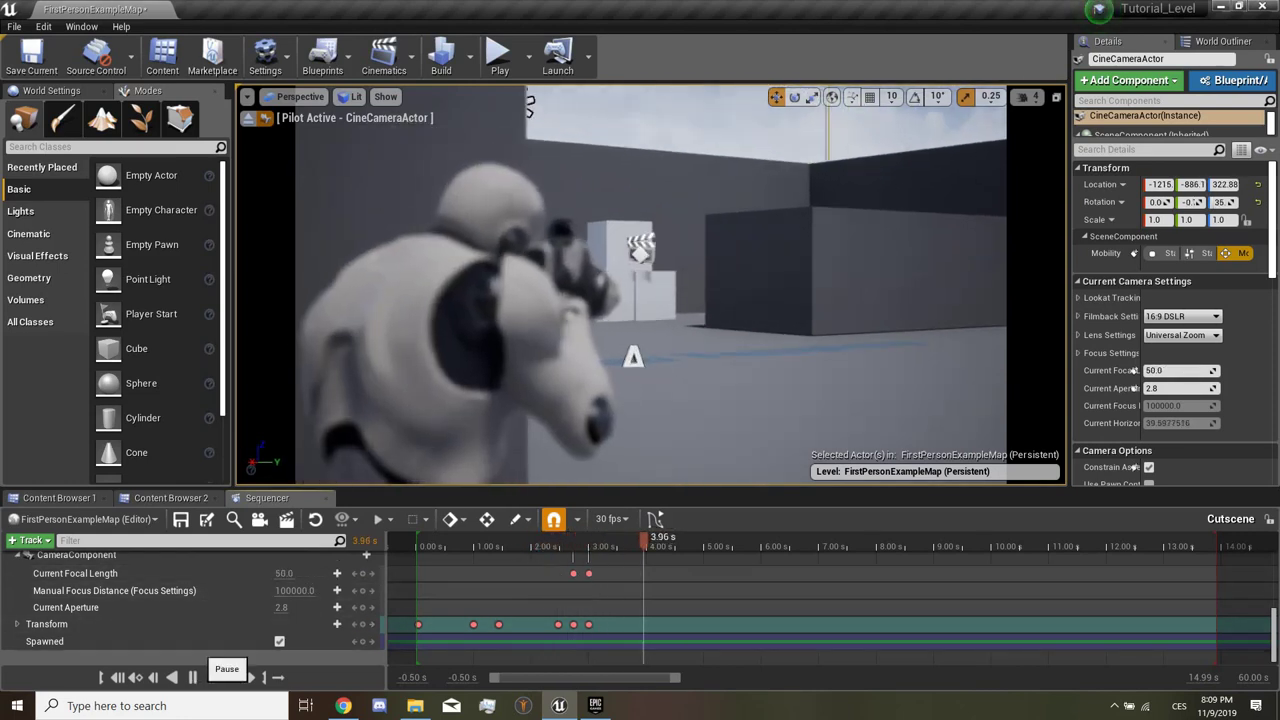
{"action": "left_click", "coordinate": [193, 677]}
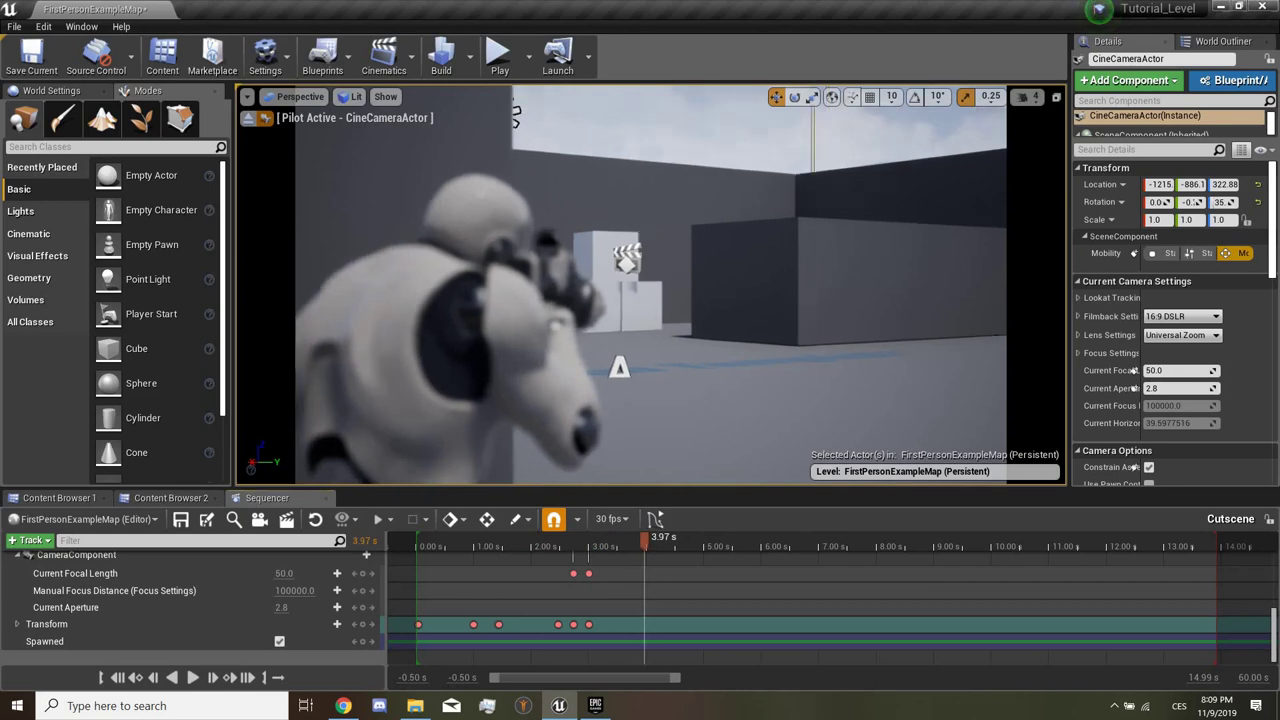
{"action": "key", "text": "Left"}
{"action": "key", "text": "Left"}
{"action": "key", "text": "Left"}
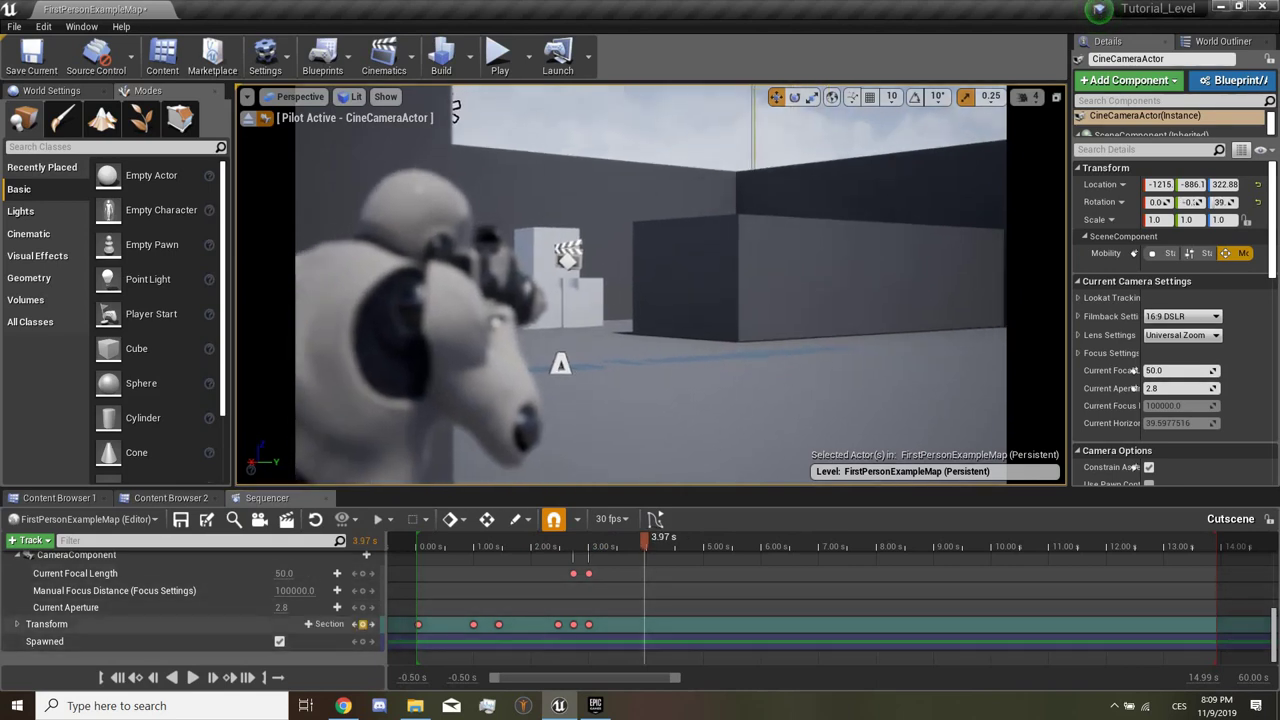
Step: Turn the camera back toward the mannequin and key its transform at 6.03 s
{"action": "left_click_drag", "start_coordinate": [644, 538], "coordinate": [757, 538]}
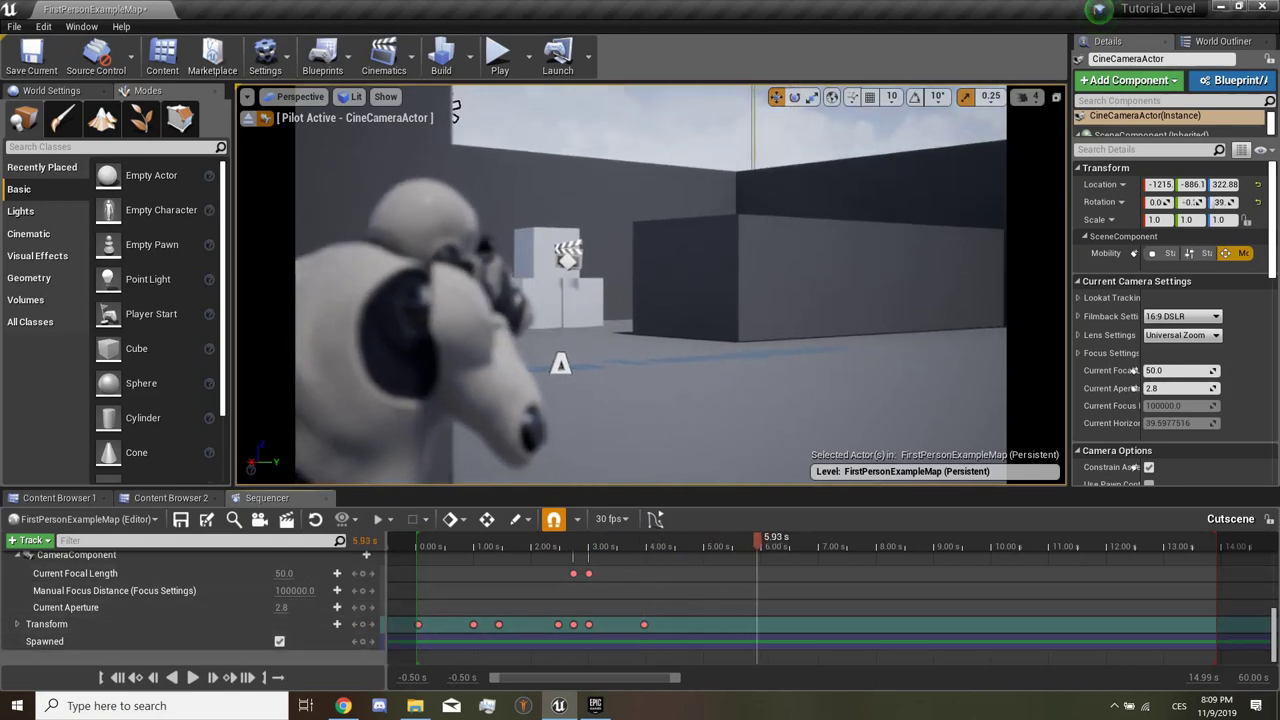
{"action": "right_click_drag", "start_coordinate": [455, 110], "coordinate": [515, 88]}
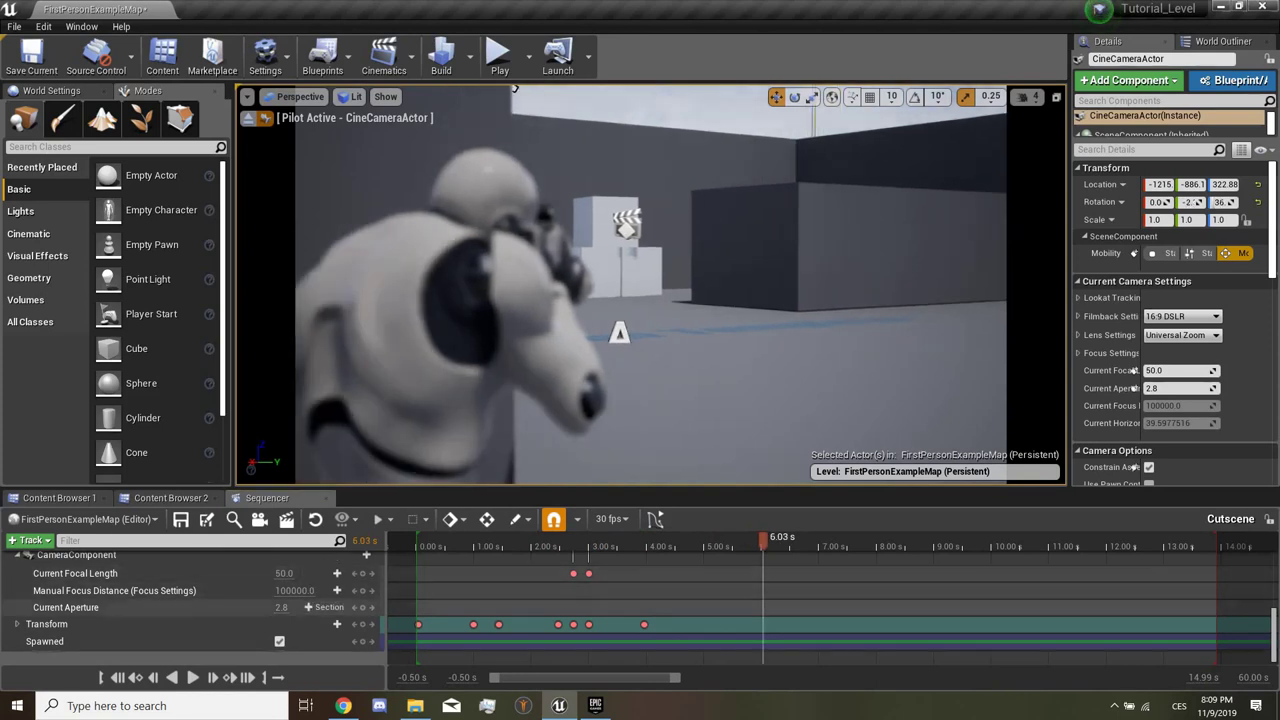
{"action": "left_click", "coordinate": [363, 624]}
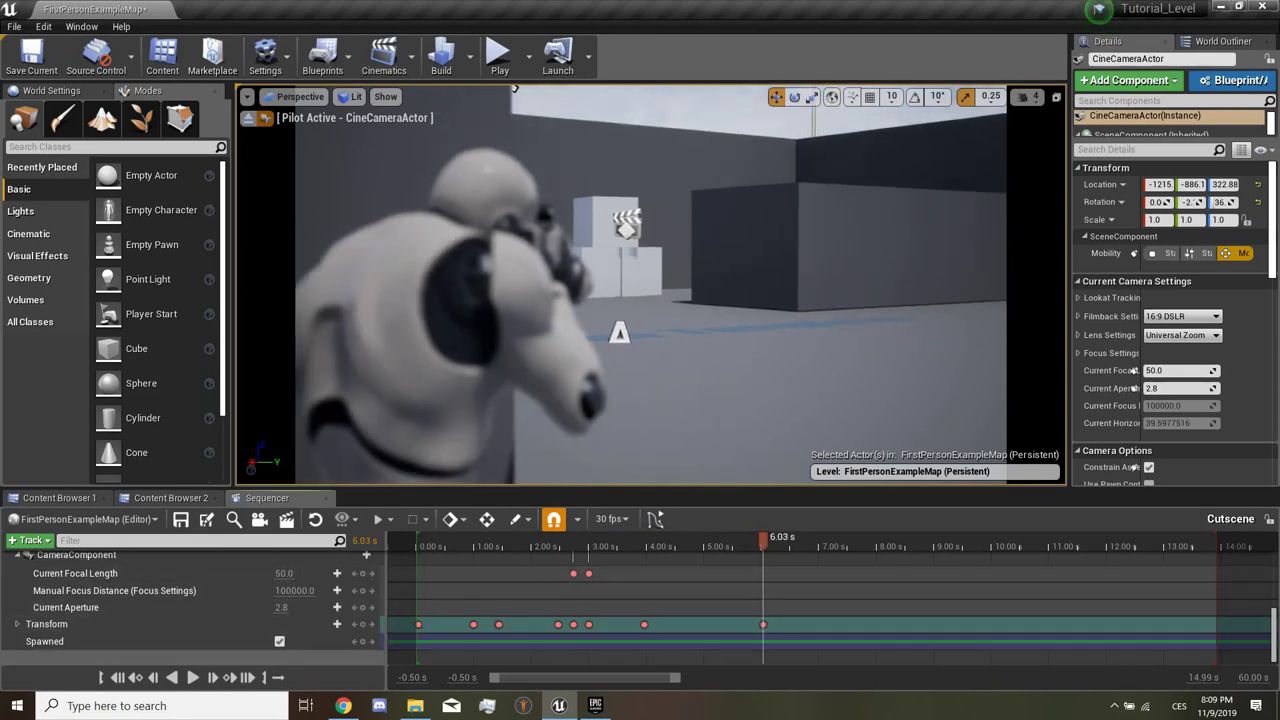
Step: Replay the shot, turn the camera slightly toward the distant boxes and key its transform at 8.03 s
{"action": "left_click", "coordinate": [117, 677]}
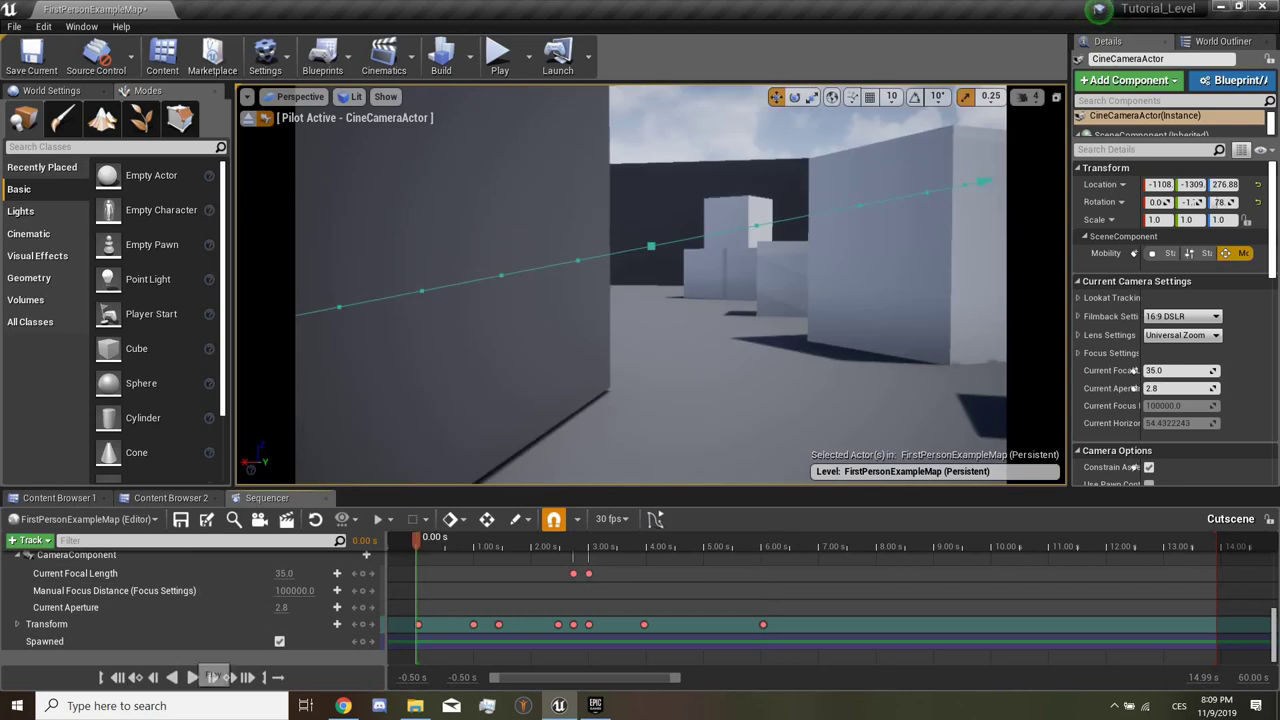
{"action": "left_click", "coordinate": [192, 677]}
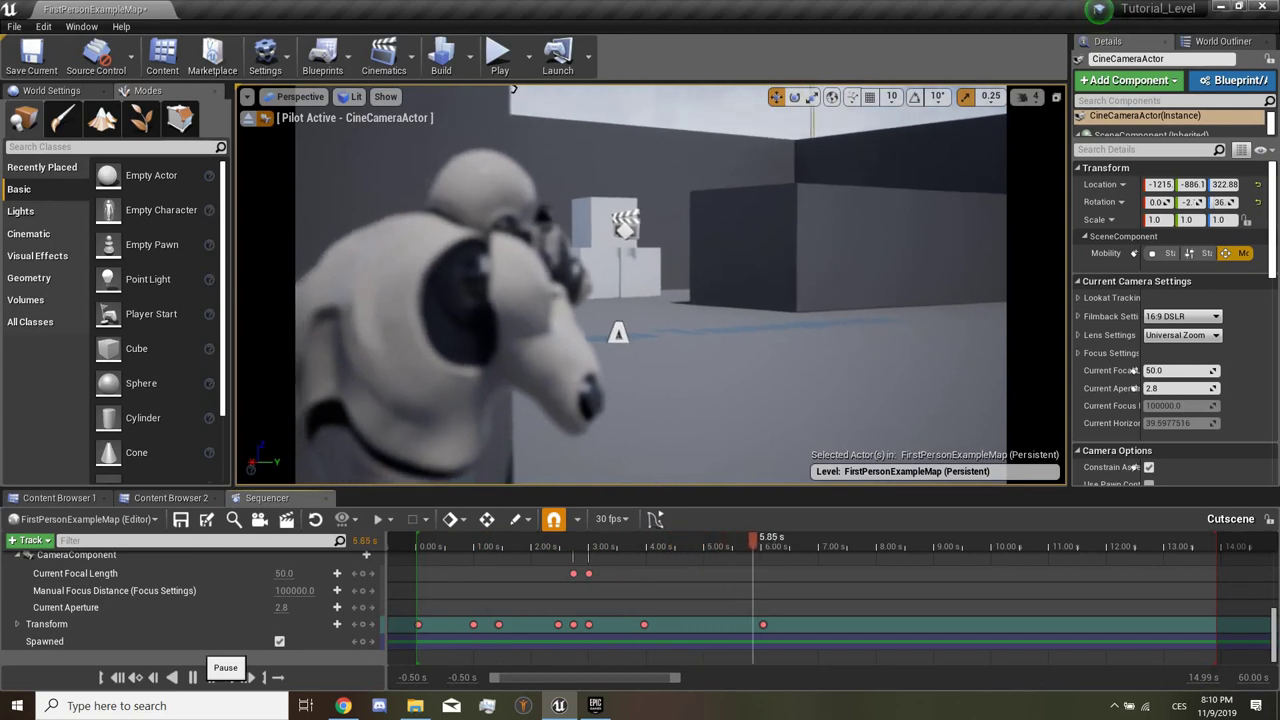
{"action": "left_click", "coordinate": [192, 677]}
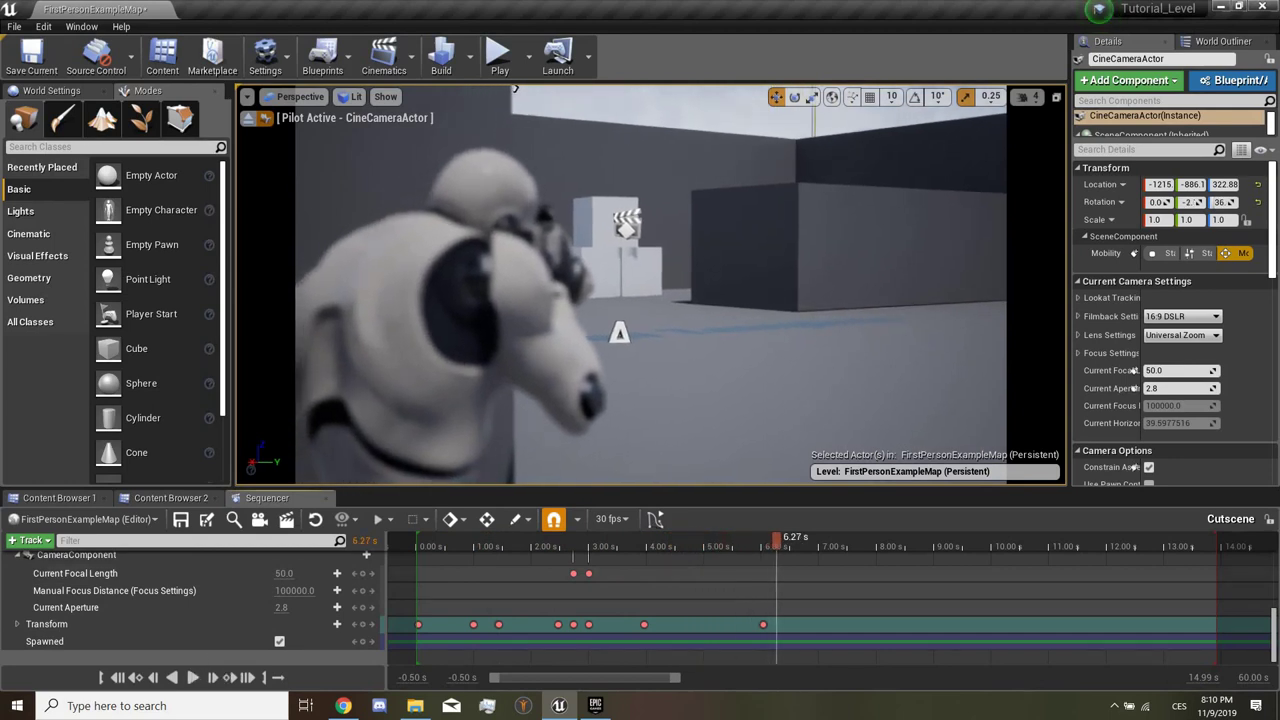
{"action": "key", "text": "Right"}
{"action": "key", "text": "Right"}
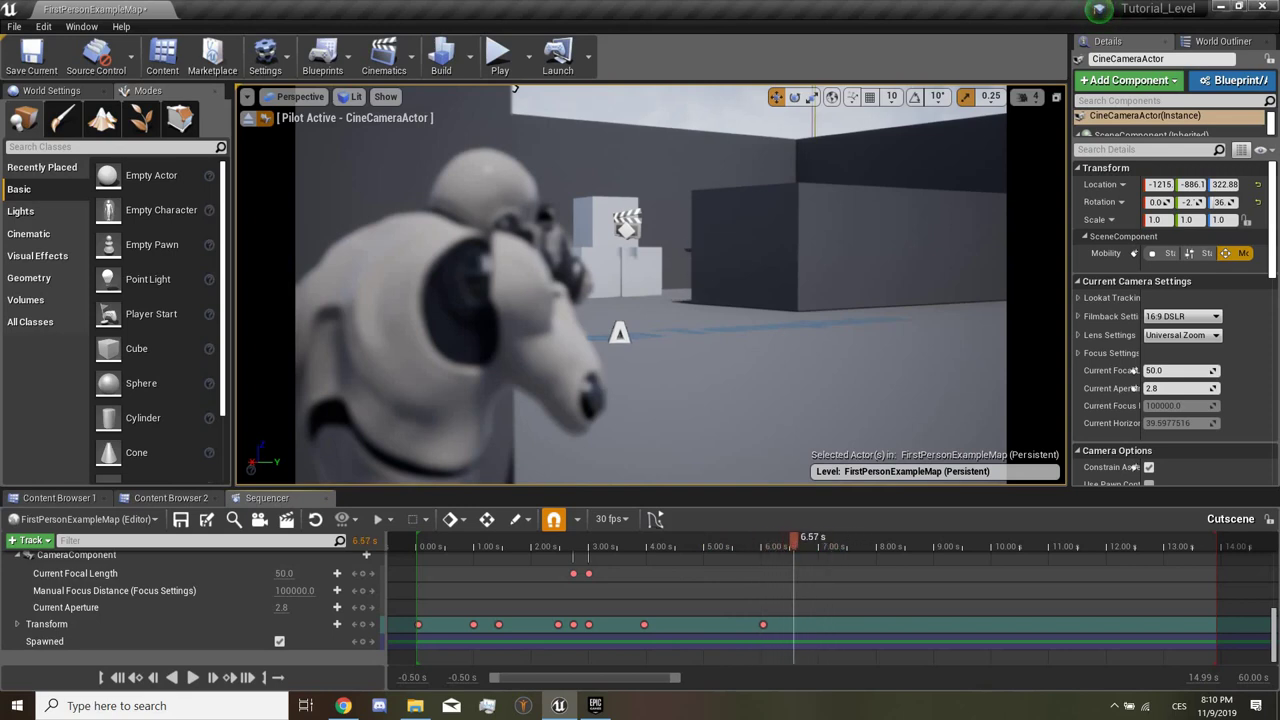
{"action": "key", "text": "Left"}
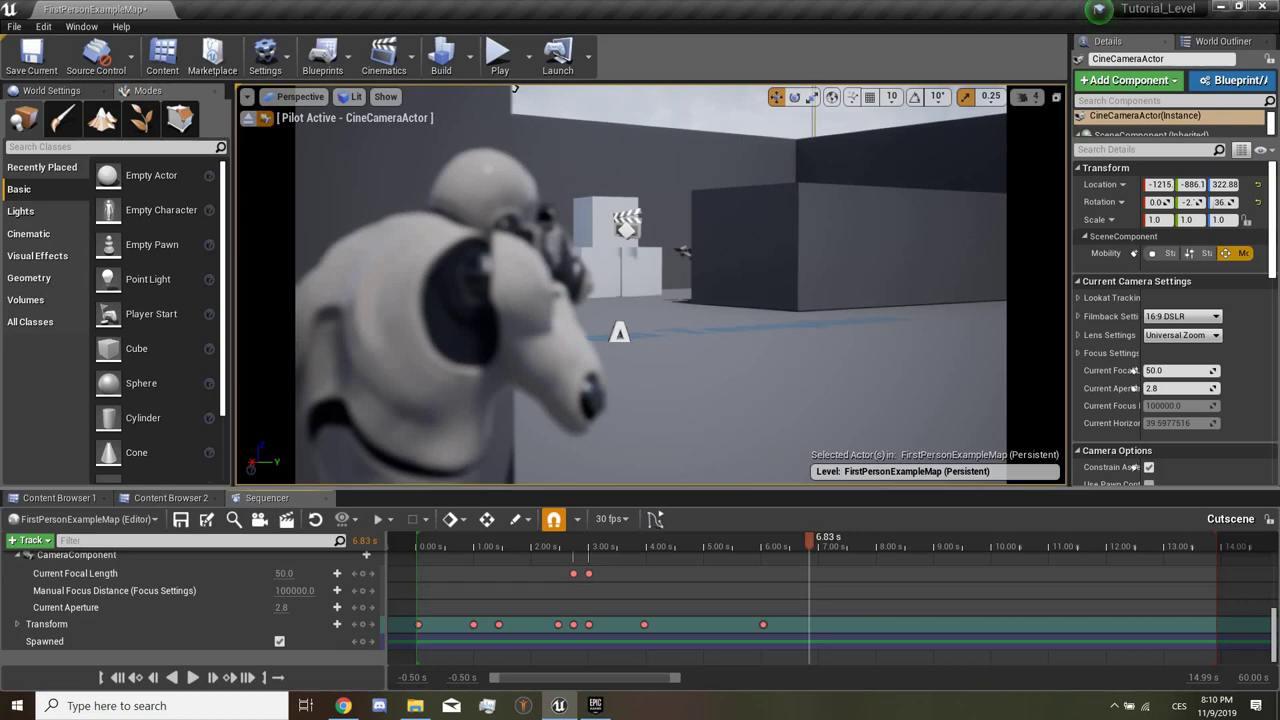
{"action": "right_click_drag", "start_coordinate": [514, 88], "coordinate": [453, 94]}
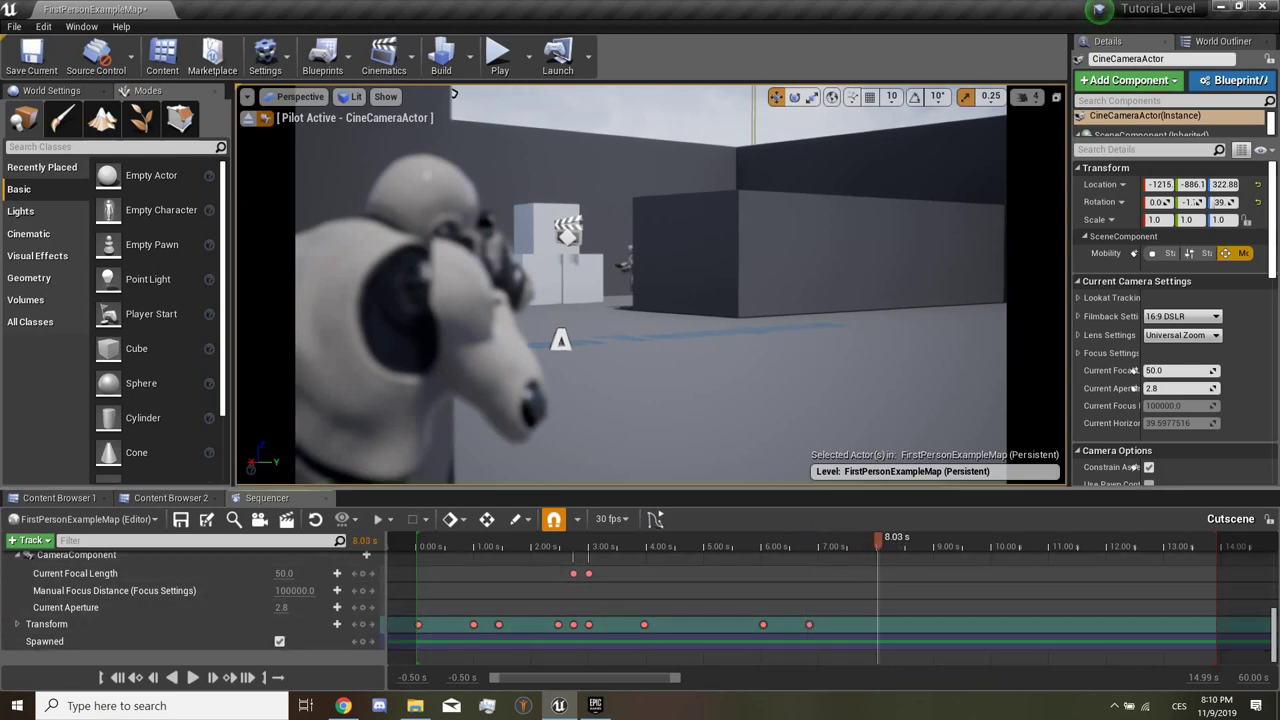
{"action": "right_click_drag", "start_coordinate": [453, 94], "coordinate": [437, 98]}
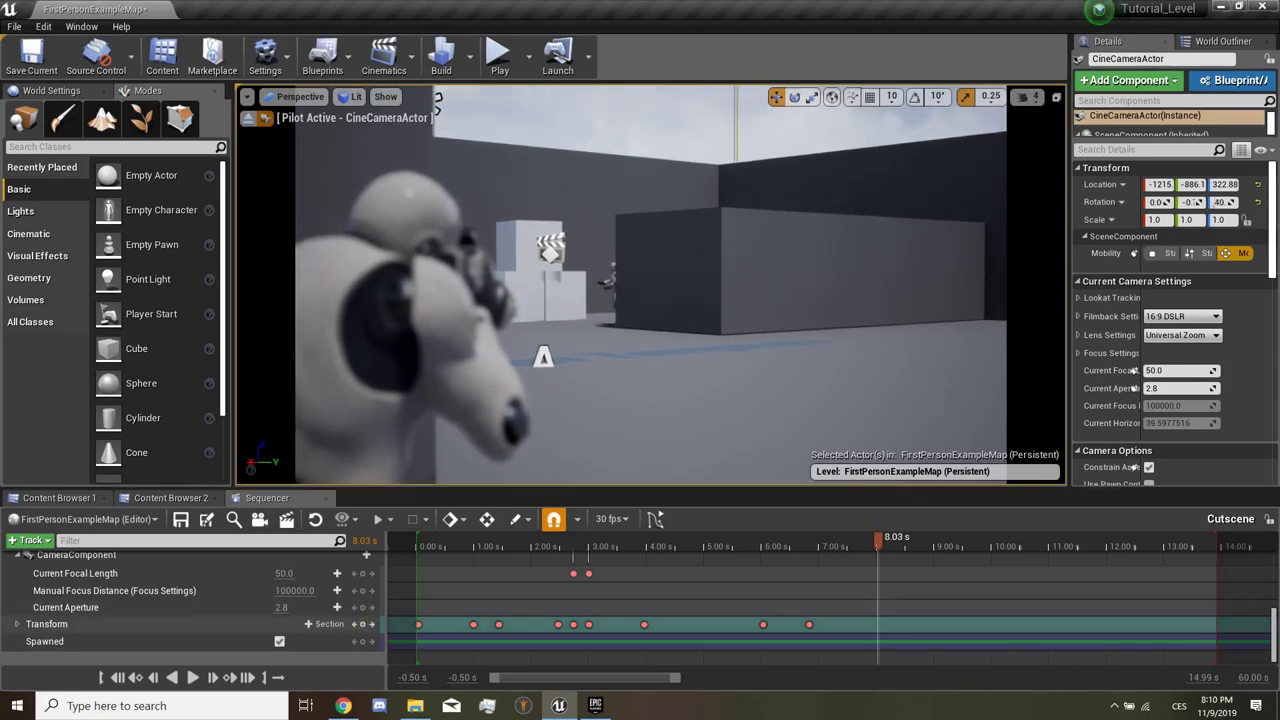
{"action": "left_click", "coordinate": [363, 624]}
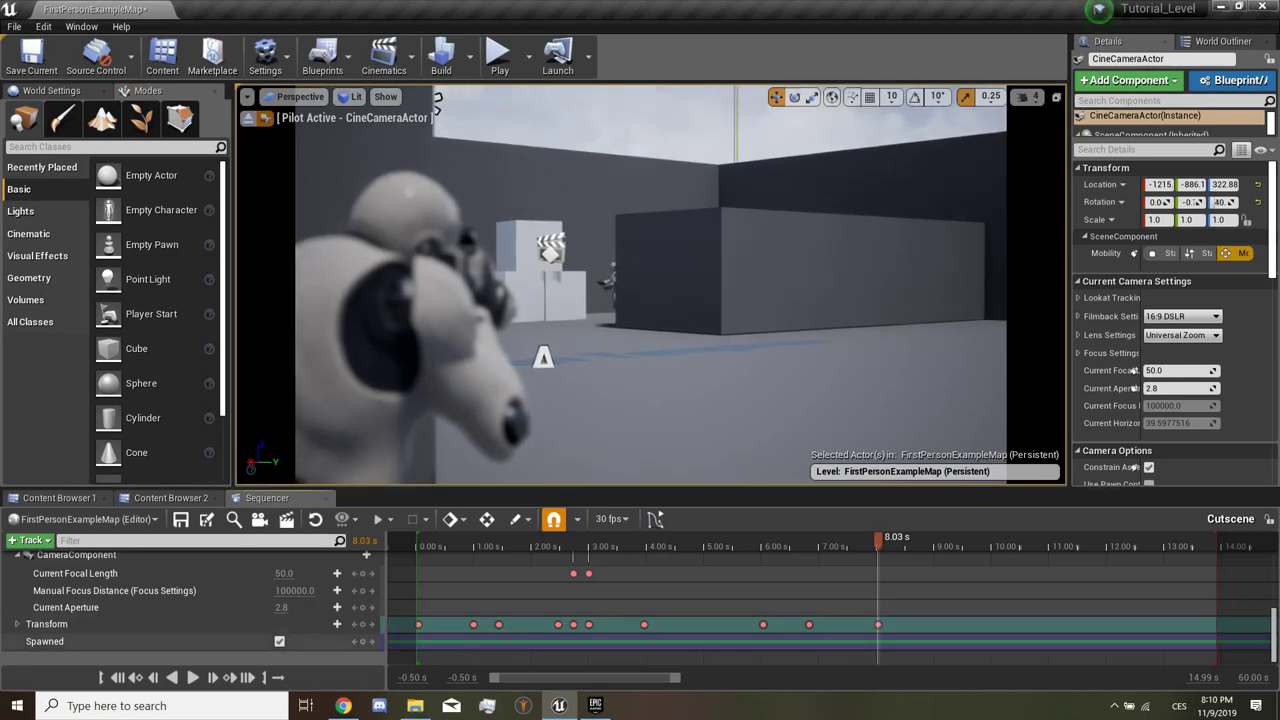
{"action": "scroll", "coordinate": [308, 613], "scroll_direction": "up", "scroll_amount": 1}
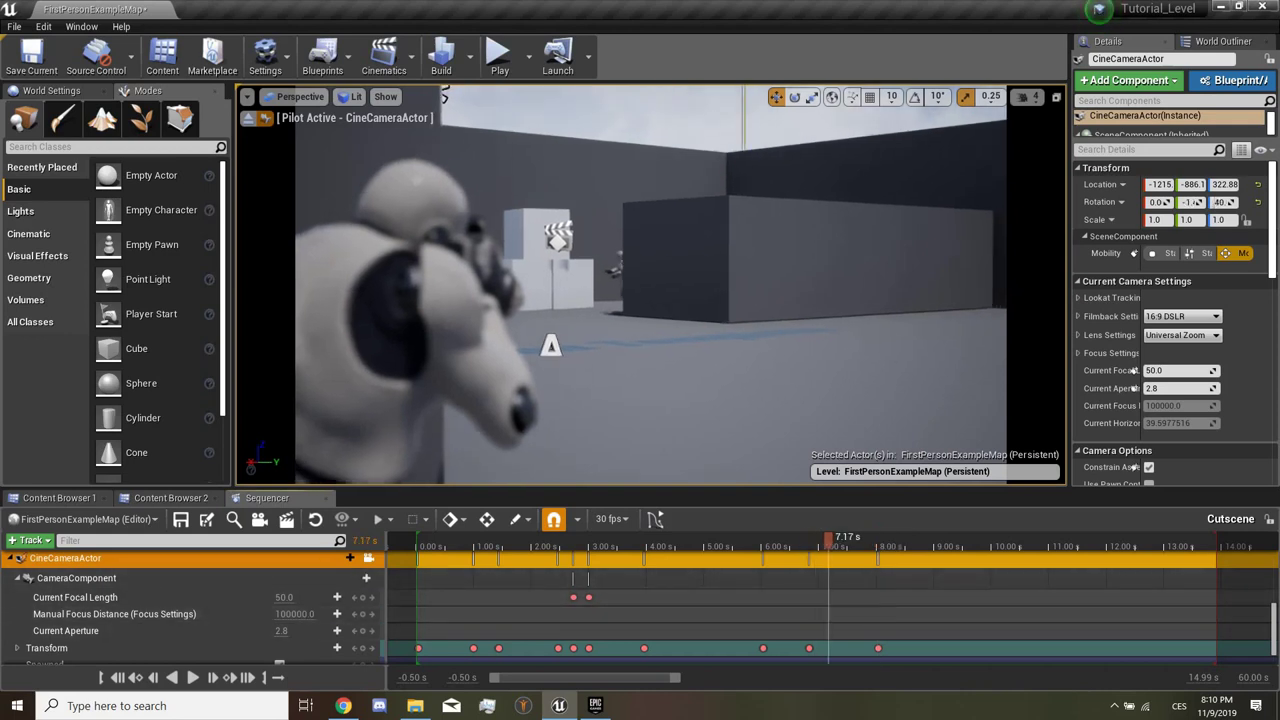
Step: Key the focal length at 6.57 s, then raise it to 90 mm at 6.90 s
{"action": "key", "text": "Left"}
{"action": "key", "text": "Left"}
{"action": "key", "text": "Left"}
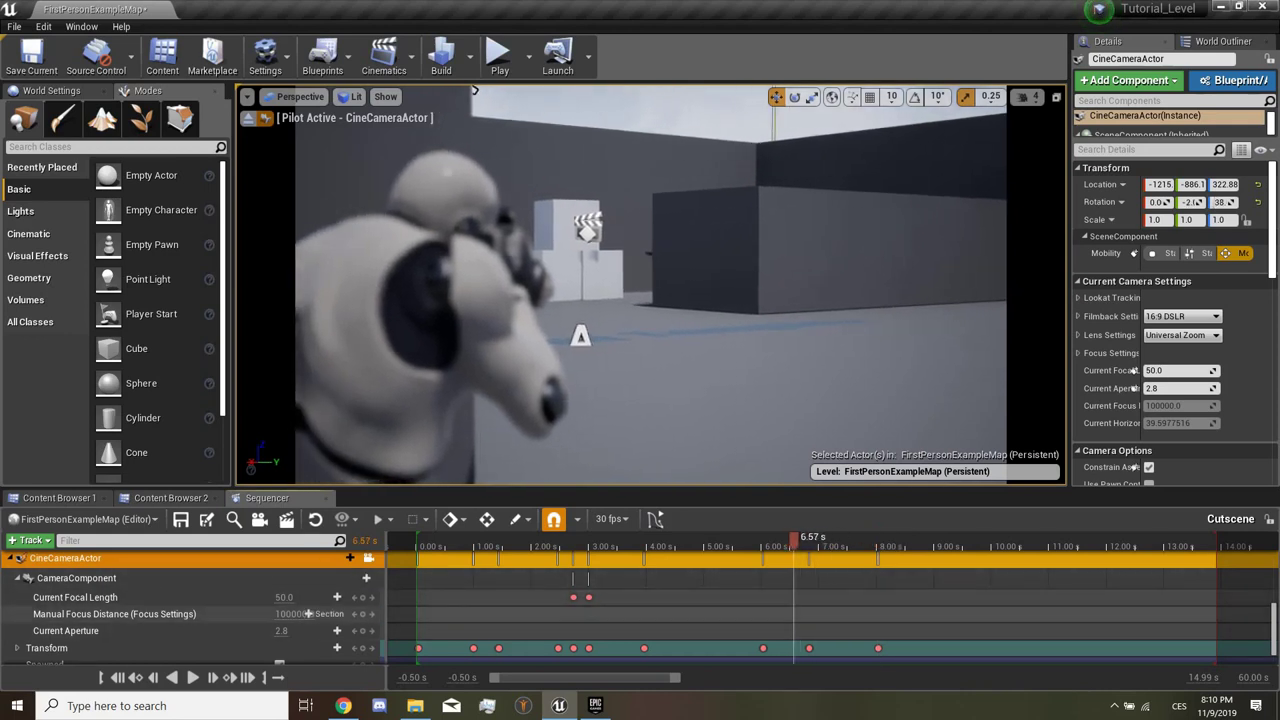
{"action": "left_click", "coordinate": [363, 597]}
{"action": "key", "text": "Right"}
{"action": "key", "text": "Right"}
{"action": "key", "text": "Right"}
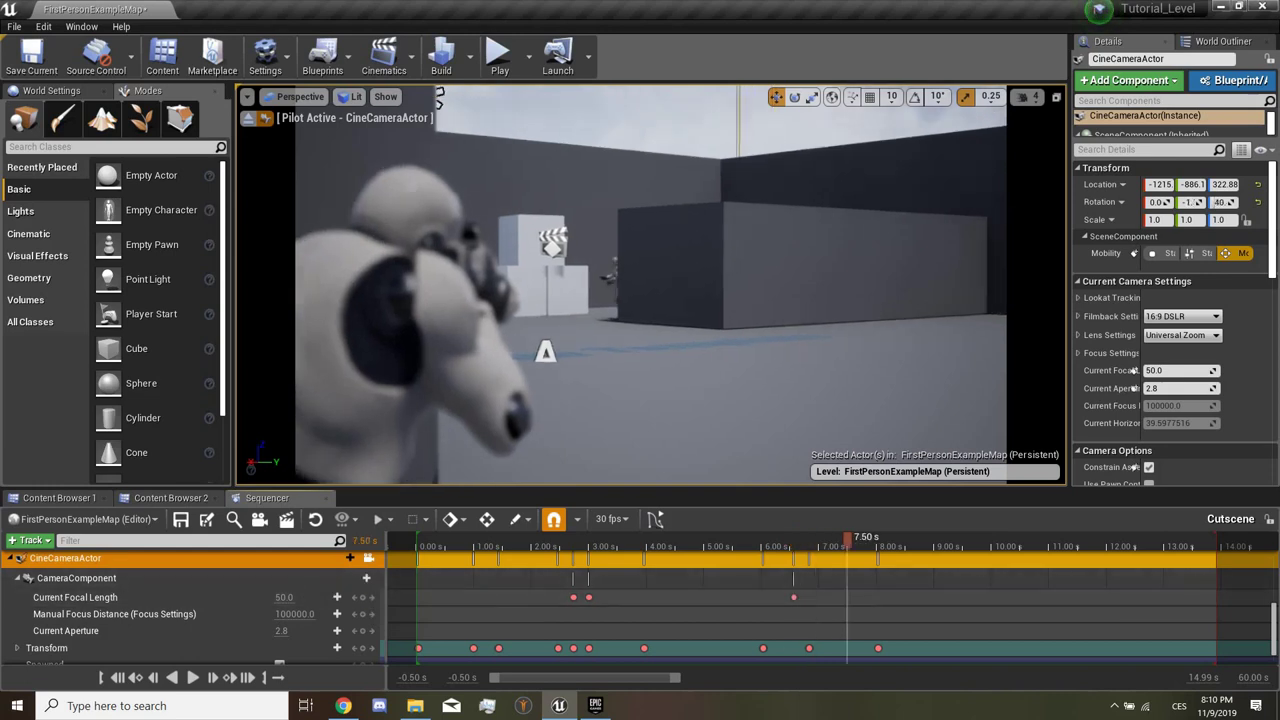
{"action": "key", "text": "Right"}
{"action": "key", "text": "Right"}
{"action": "key", "text": "Right"}
{"action": "key", "text": "Right"}
{"action": "key", "text": "Right"}
{"action": "key", "text": "Right"}
{"action": "key", "text": "Right"}
{"action": "key", "text": "Right"}
{"action": "key", "text": "Right"}
{"action": "key", "text": "Left"}
{"action": "key", "text": "Left"}
{"action": "key", "text": "Left"}
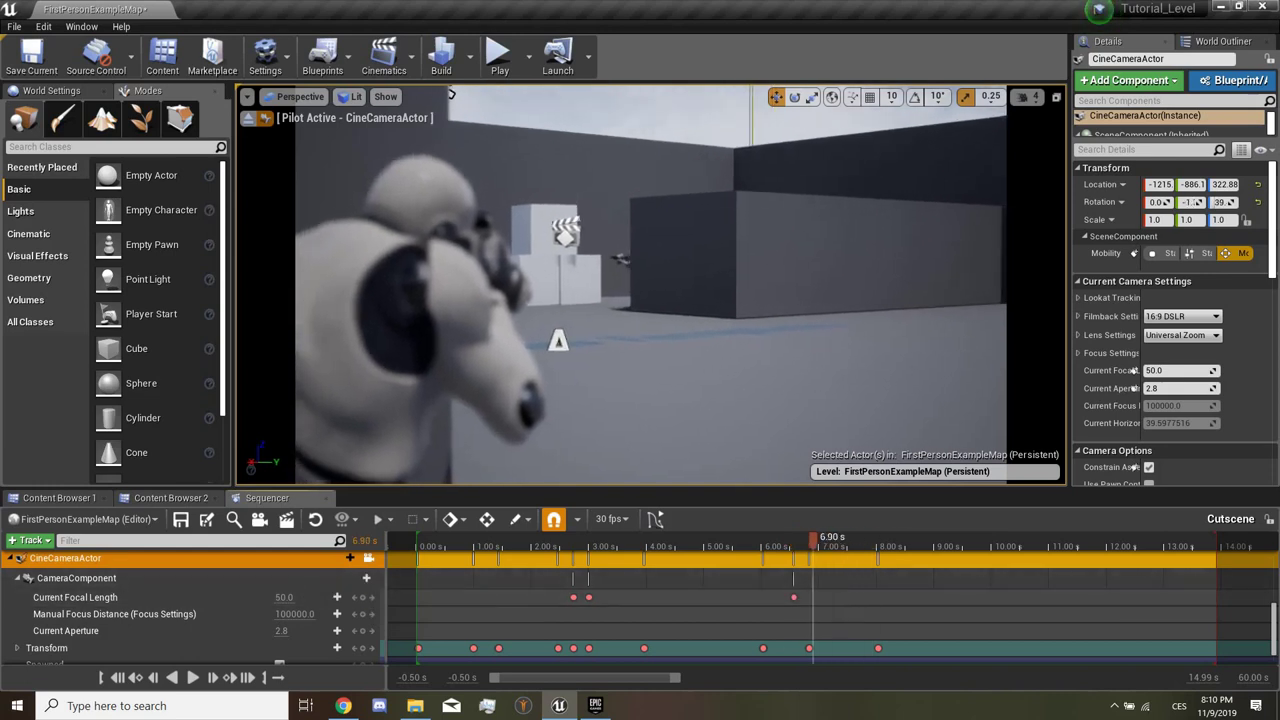
{"action": "left_click", "coordinate": [285, 597]}
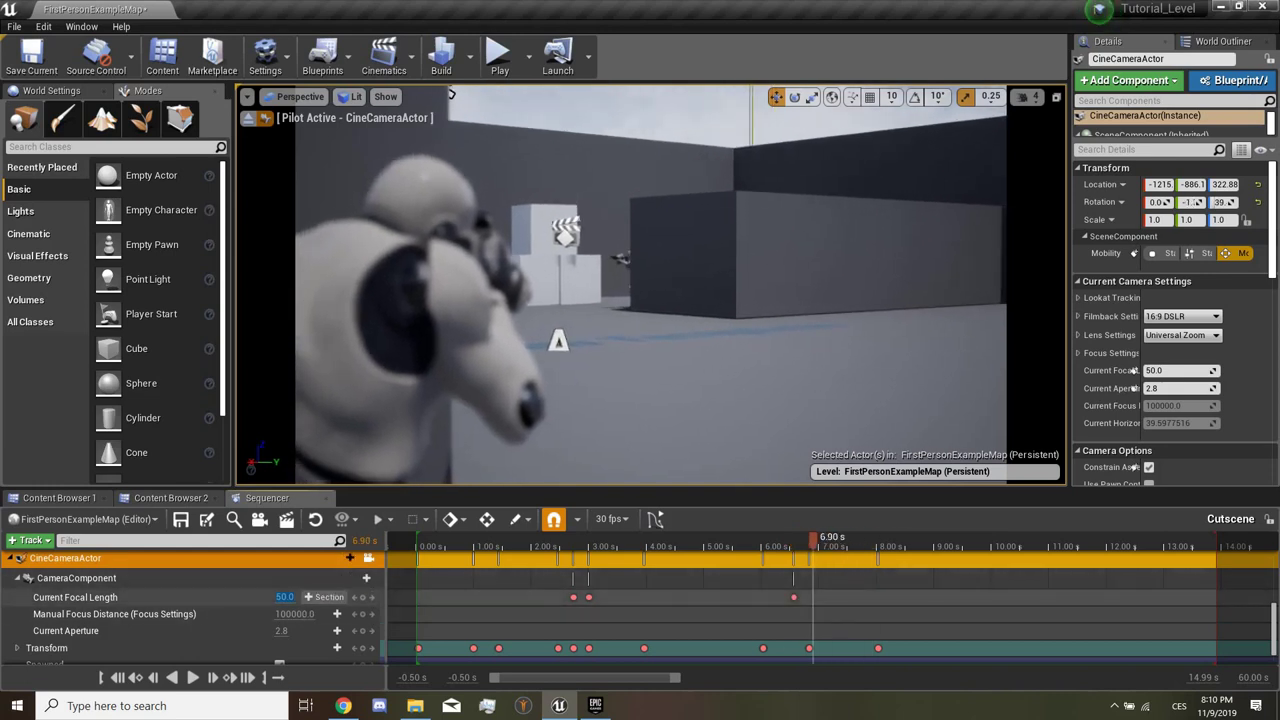
{"action": "type", "text": "75"}
{"action": "key", "text": "Return"}
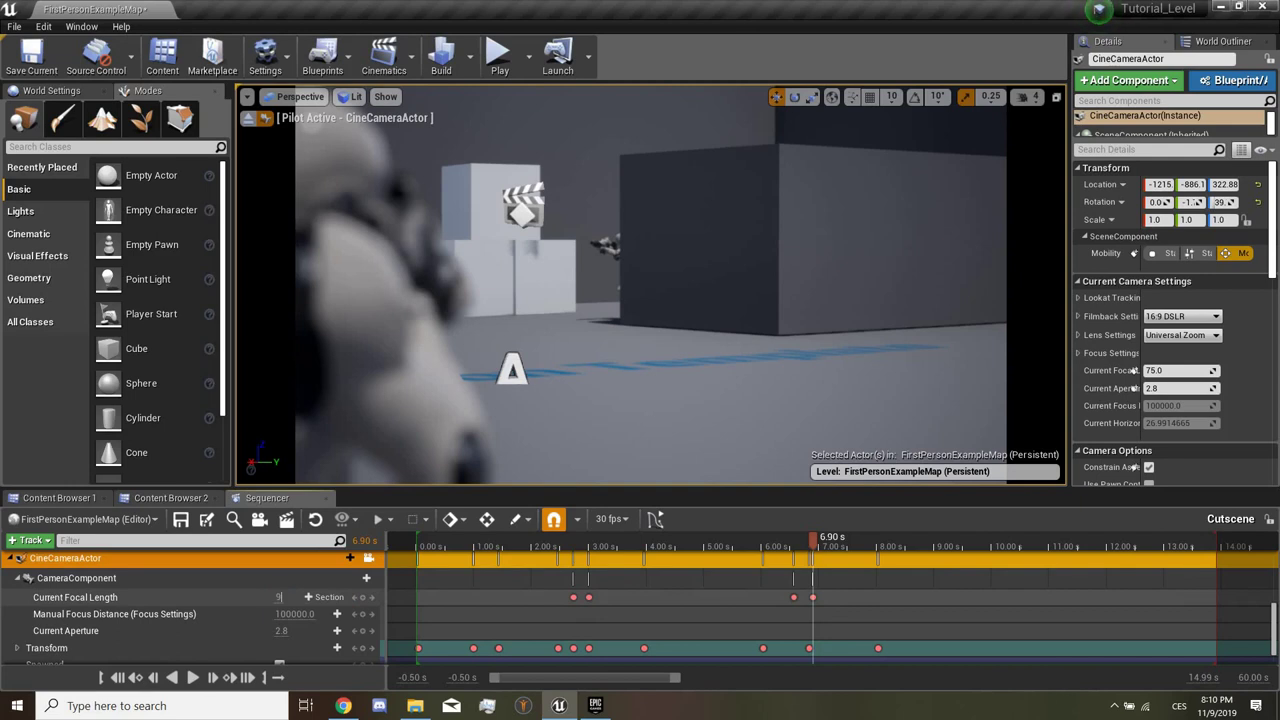
{"action": "type", "text": "0"}
{"action": "key", "text": "Return"}
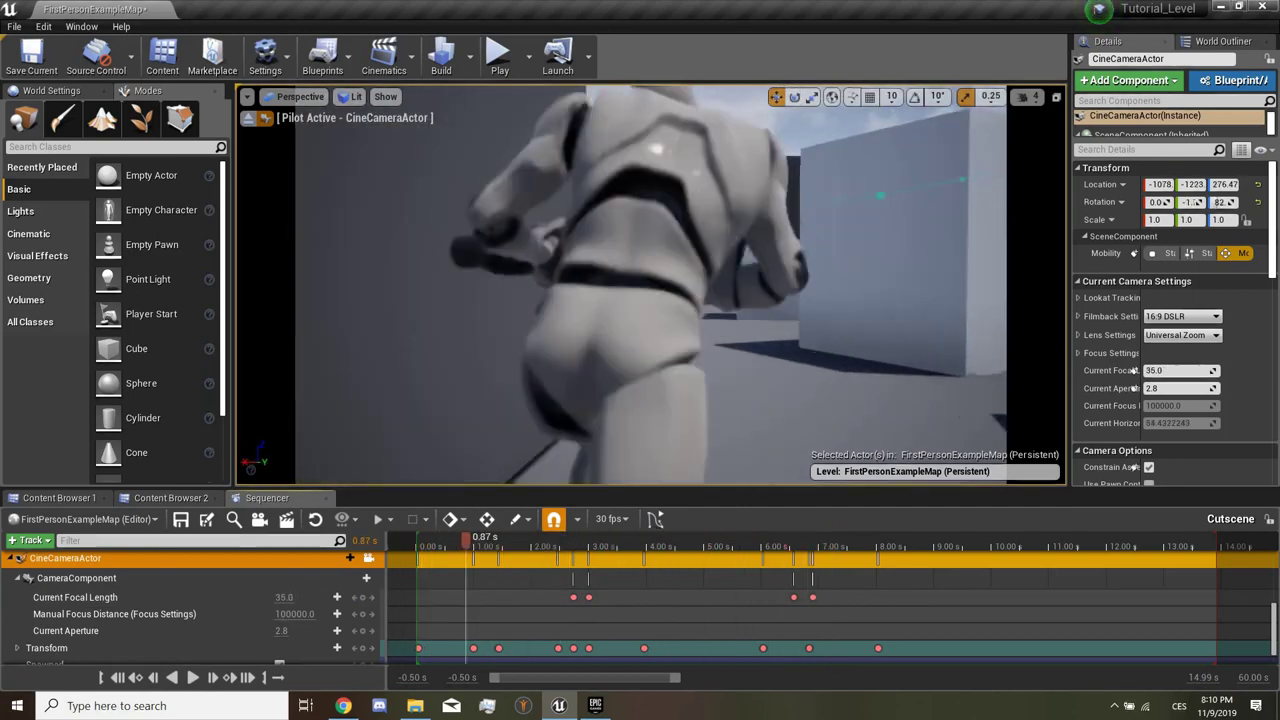
{"action": "left_click_drag", "start_coordinate": [461, 538], "coordinate": [451, 538]}
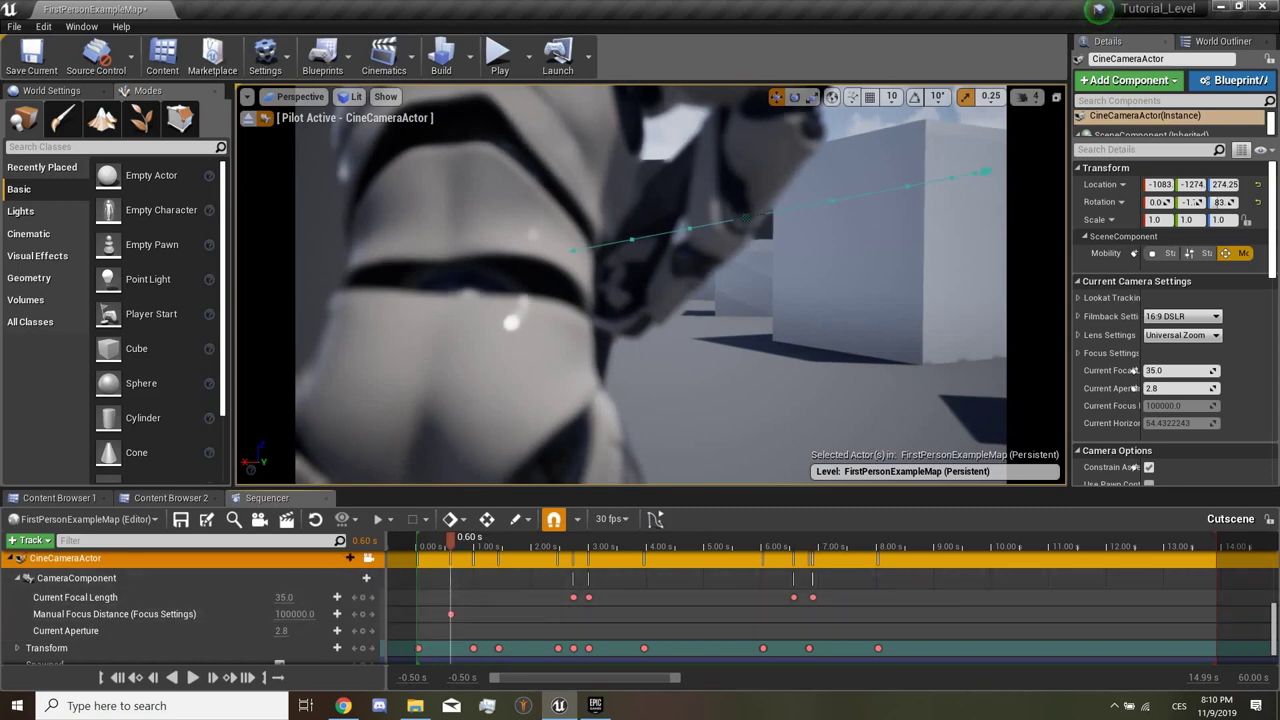
Step: At 1.00 s, drag Manual Focus Distance down to about 162.66 to rack focus
{"action": "key", "text": "period"}
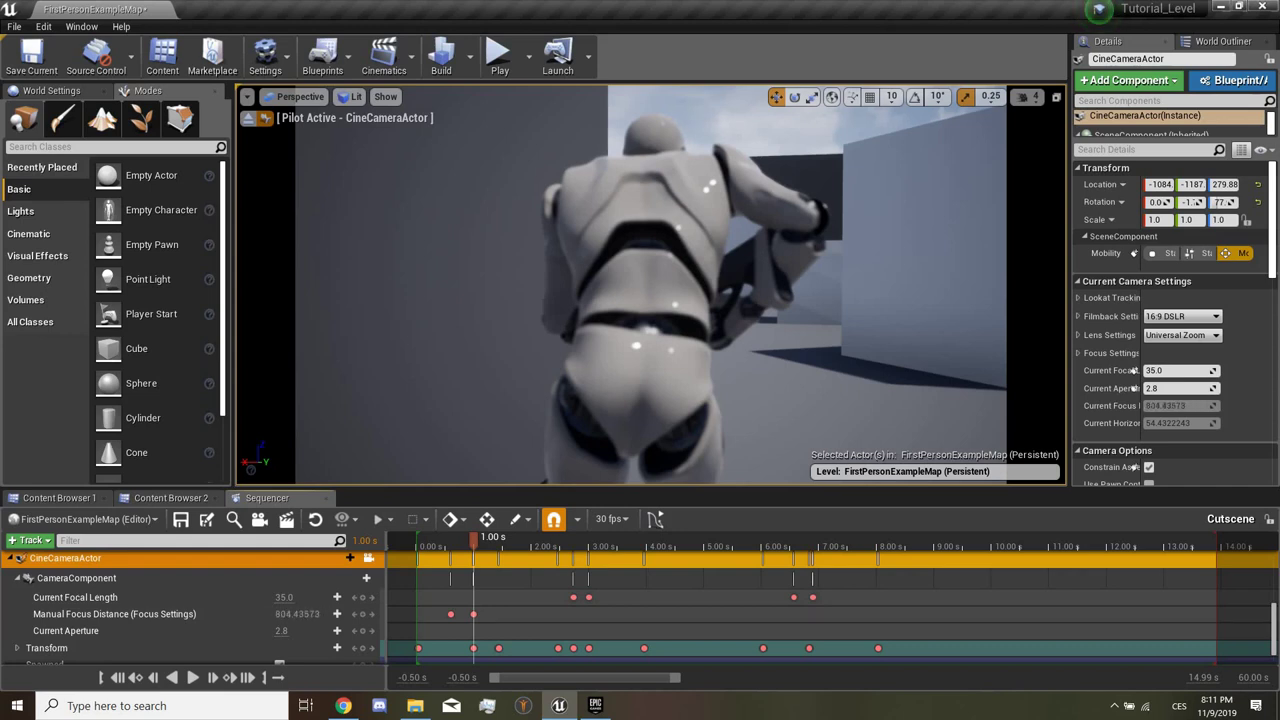
{"action": "left_click_drag", "start_coordinate": [300, 614], "coordinate": [308, 614]}
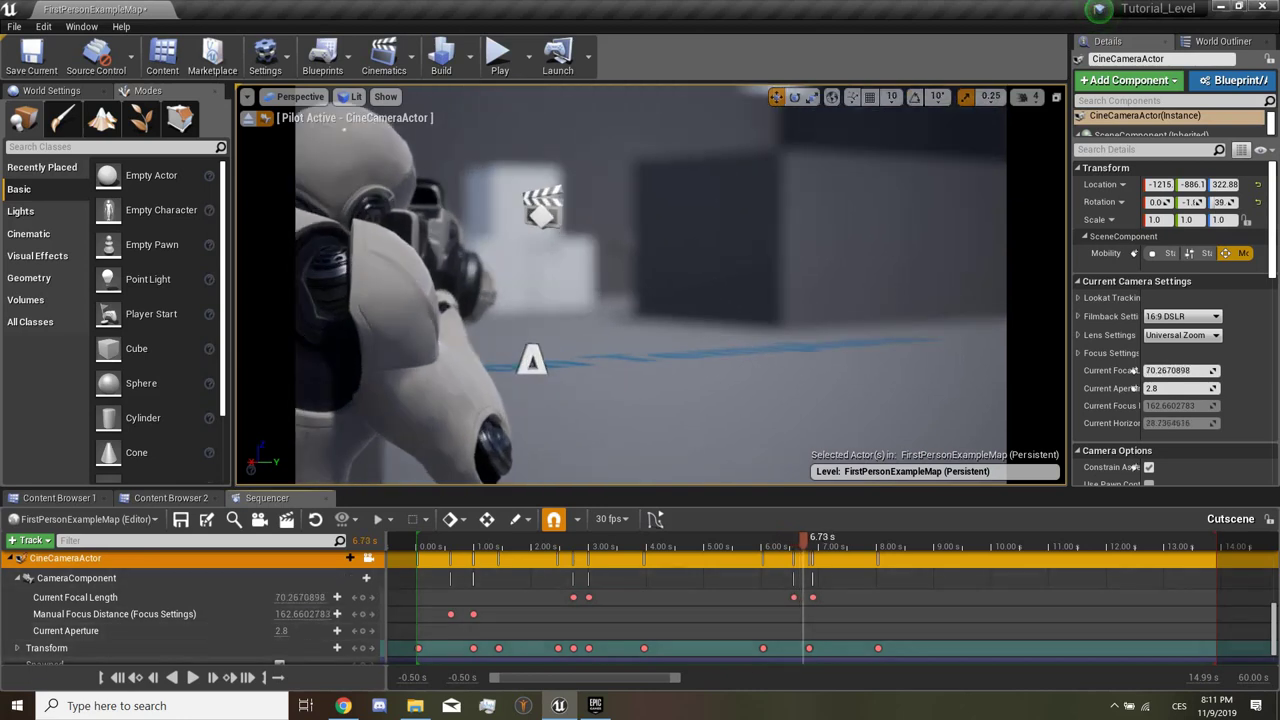
Step: Key Manual Focus Distance at 6.73 s and push it to about 1681 at 7.43 s
{"action": "left_click", "coordinate": [362, 614]}
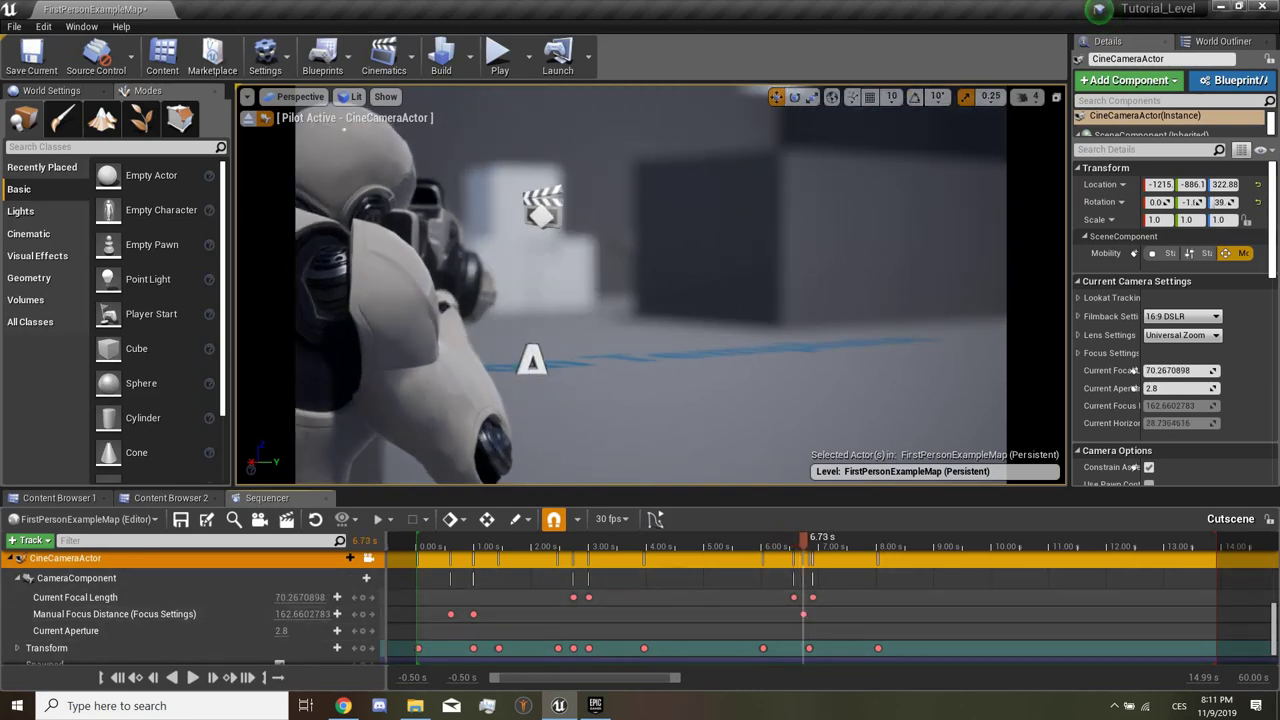
{"action": "key", "text": "Right"}
{"action": "key", "text": "Right"}
{"action": "key", "text": "Right"}
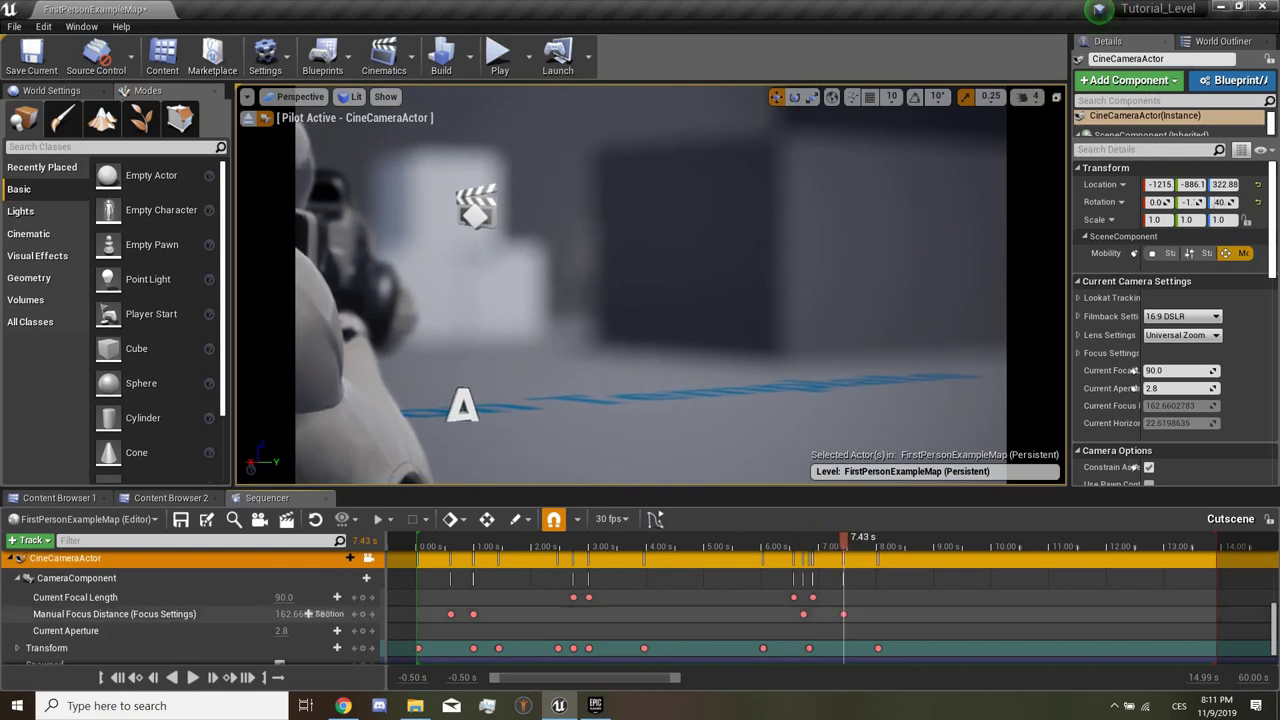
{"action": "left_click", "coordinate": [308, 614]}
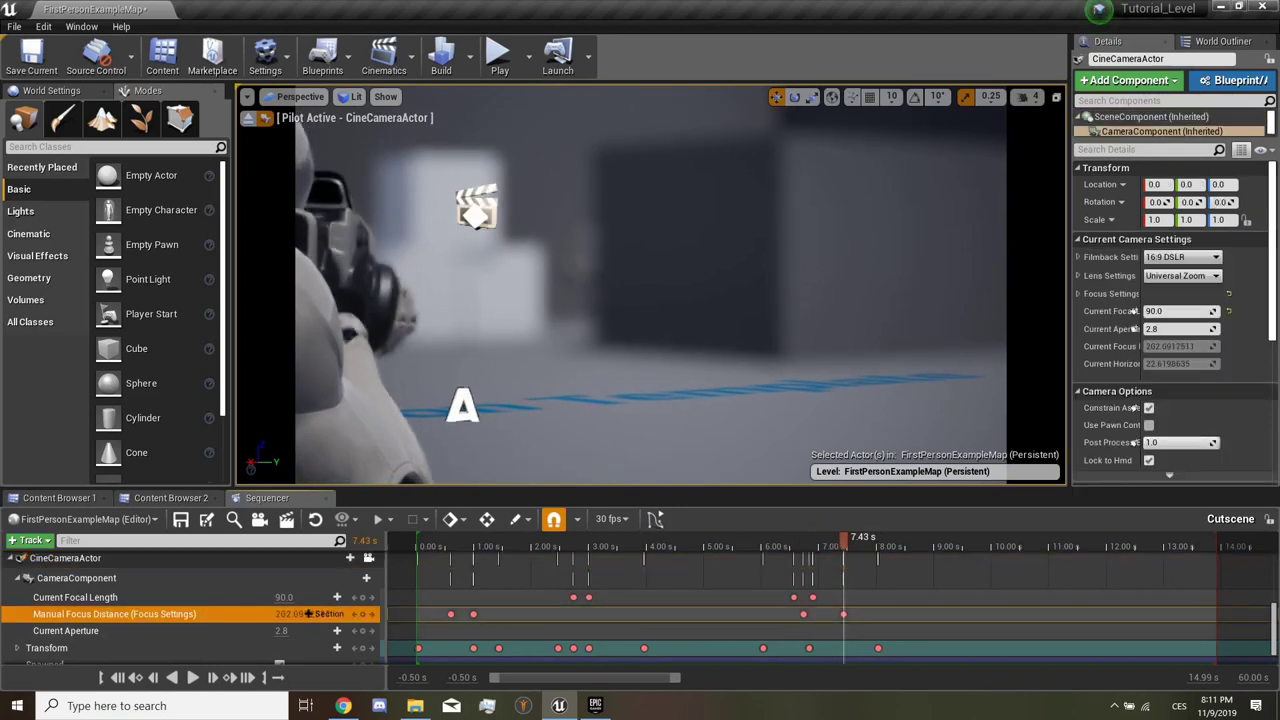
{"action": "left_click_drag", "start_coordinate": [308, 614], "coordinate": [308, 614]}
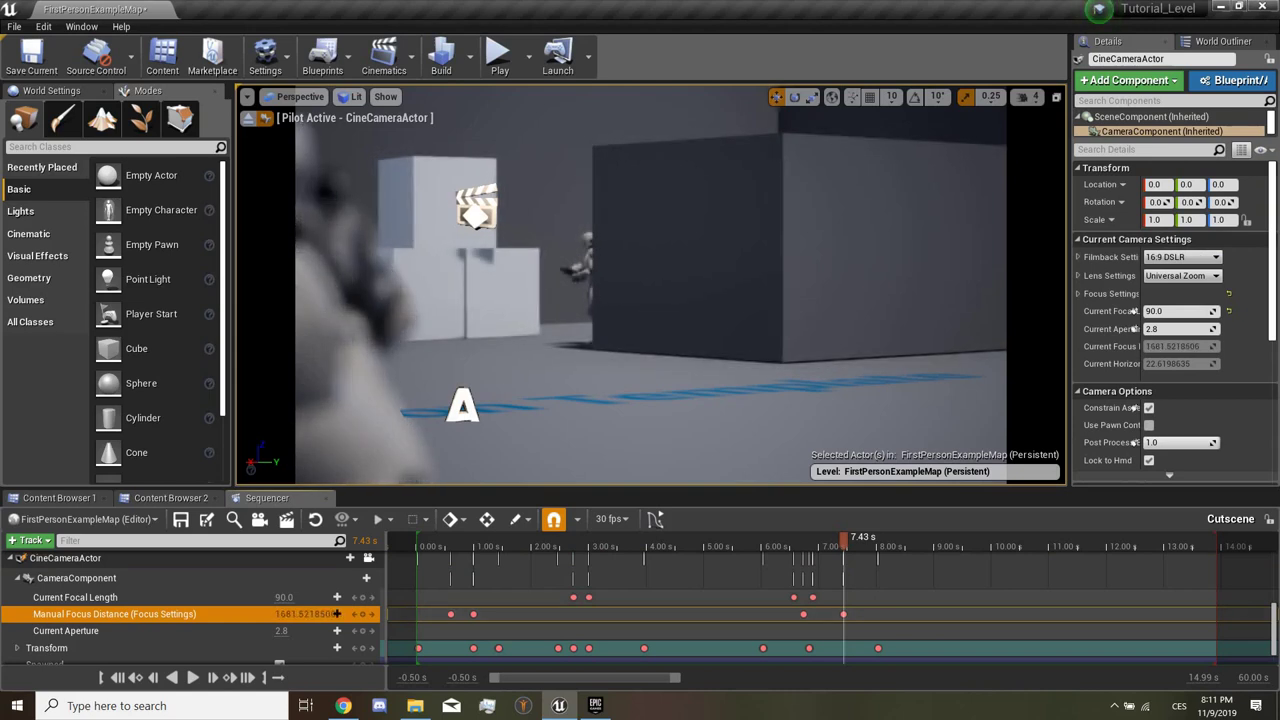
Step: Turn on auto-key and scrub around the 1.00 s focus key to check it
{"action": "key", "text": "Left"}
{"action": "key", "text": "Left"}
{"action": "key", "text": "Left"}
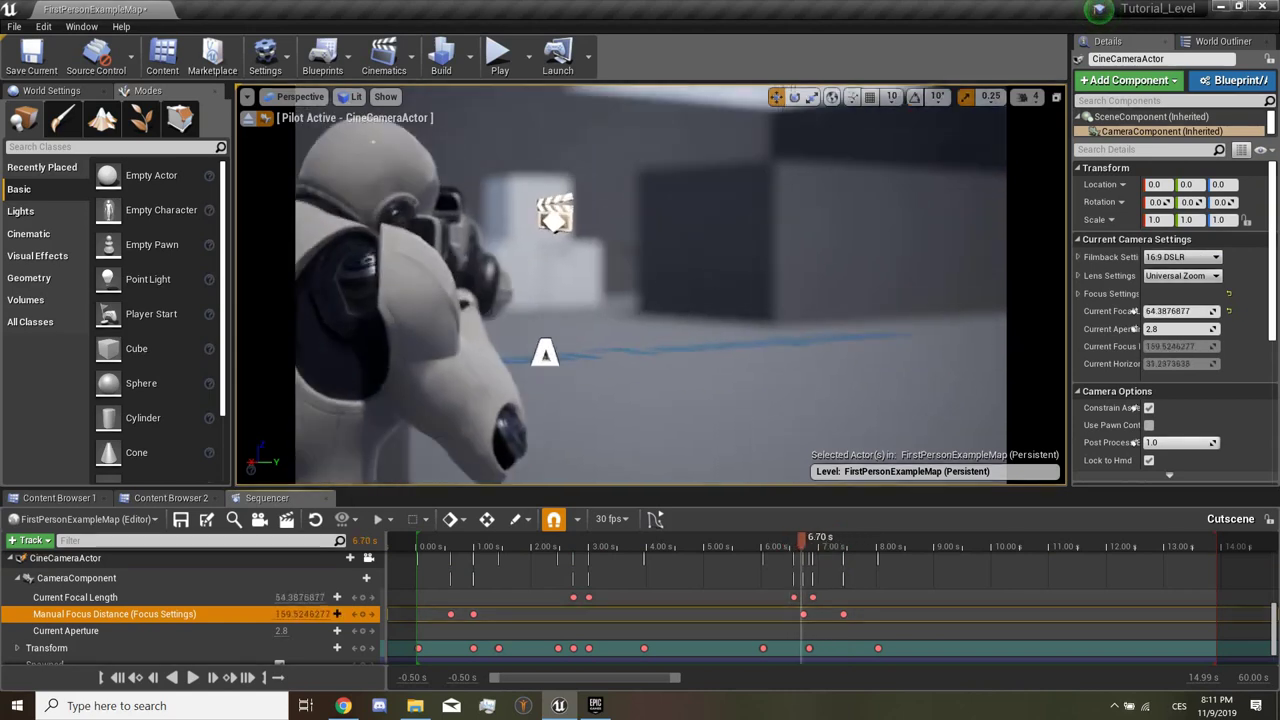
{"action": "key", "text": "Left"}
{"action": "key", "text": "Left"}
{"action": "key", "text": "Left"}
{"action": "left_click_drag", "start_coordinate": [788, 538], "coordinate": [472, 538]}
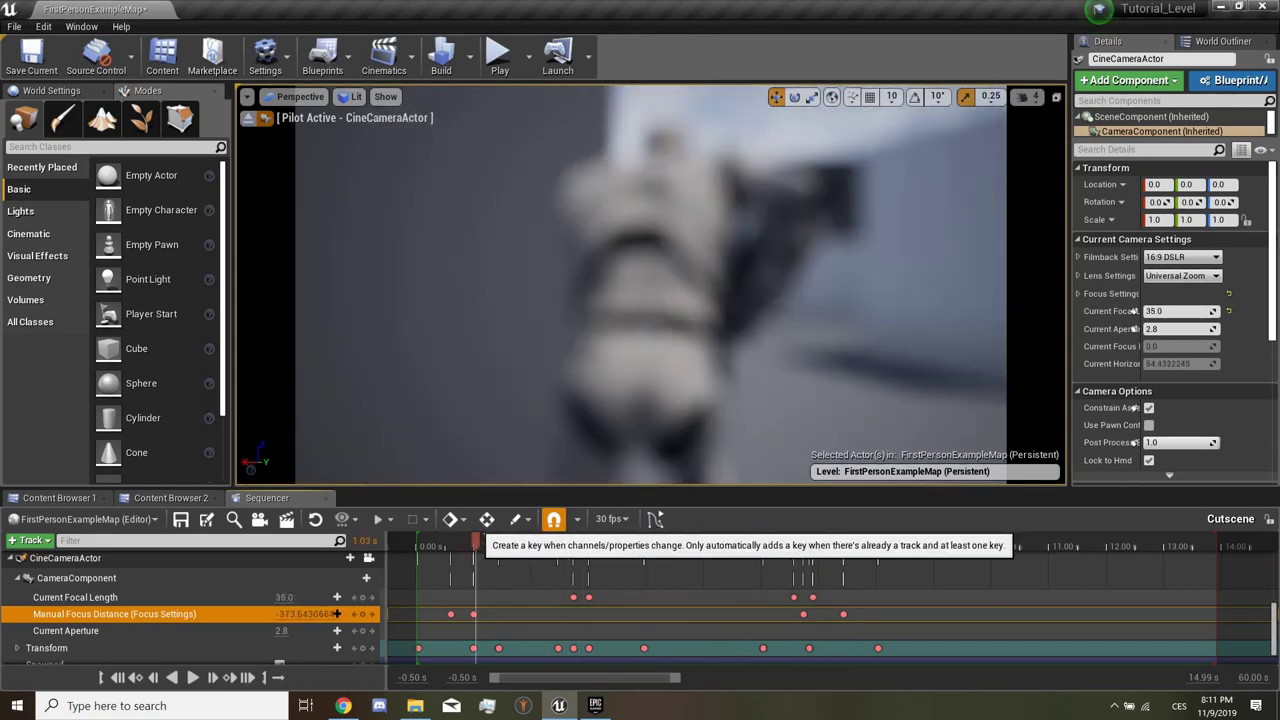
{"action": "key", "text": "Right"}
{"action": "key", "text": "Right"}
{"action": "key", "text": "Right"}
{"action": "key", "text": "Left"}
{"action": "key", "text": "Left"}
{"action": "key", "text": "Left"}
{"action": "left_click", "coordinate": [450, 519]}
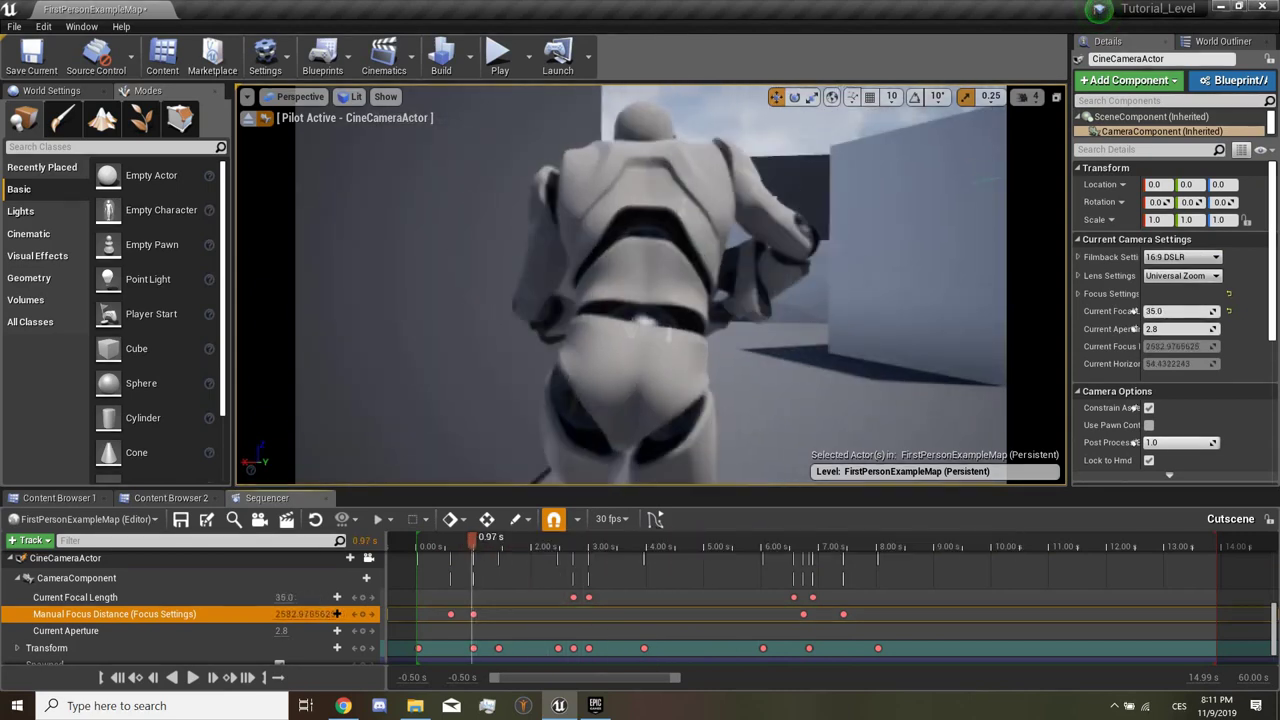
{"action": "key", "text": "Left"}
{"action": "key", "text": "Left"}
{"action": "key", "text": "Left"}
{"action": "key", "text": "Right"}
{"action": "key", "text": "Right"}
{"action": "key", "text": "Right"}
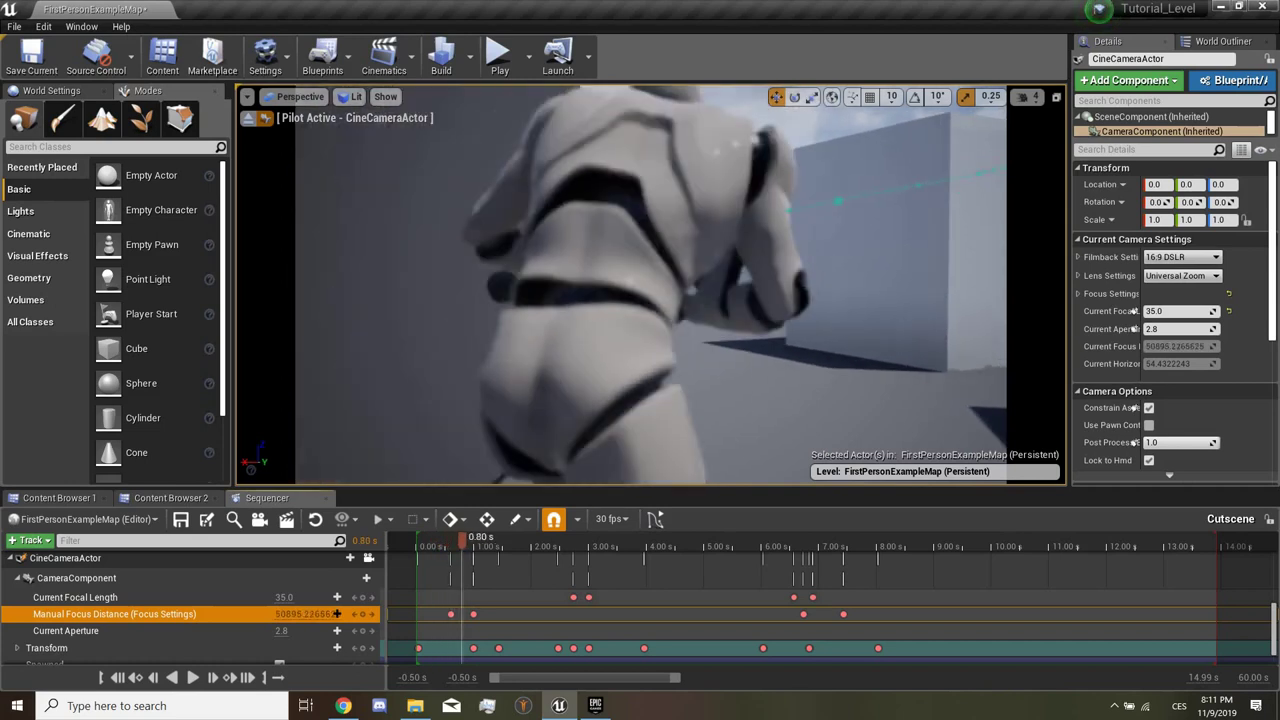
{"action": "key", "text": "Right"}
{"action": "key", "text": "Right"}
{"action": "key", "text": "Right"}
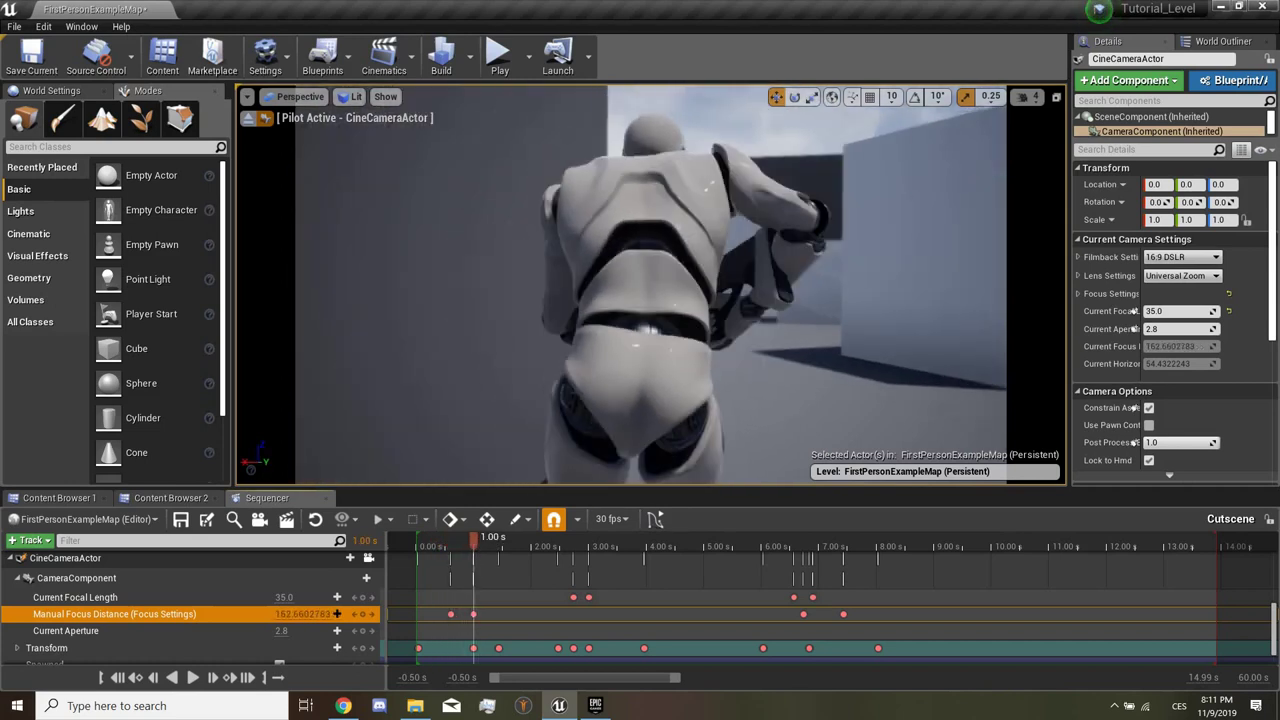
{"action": "left_click_drag", "start_coordinate": [473, 538], "coordinate": [794, 538]}
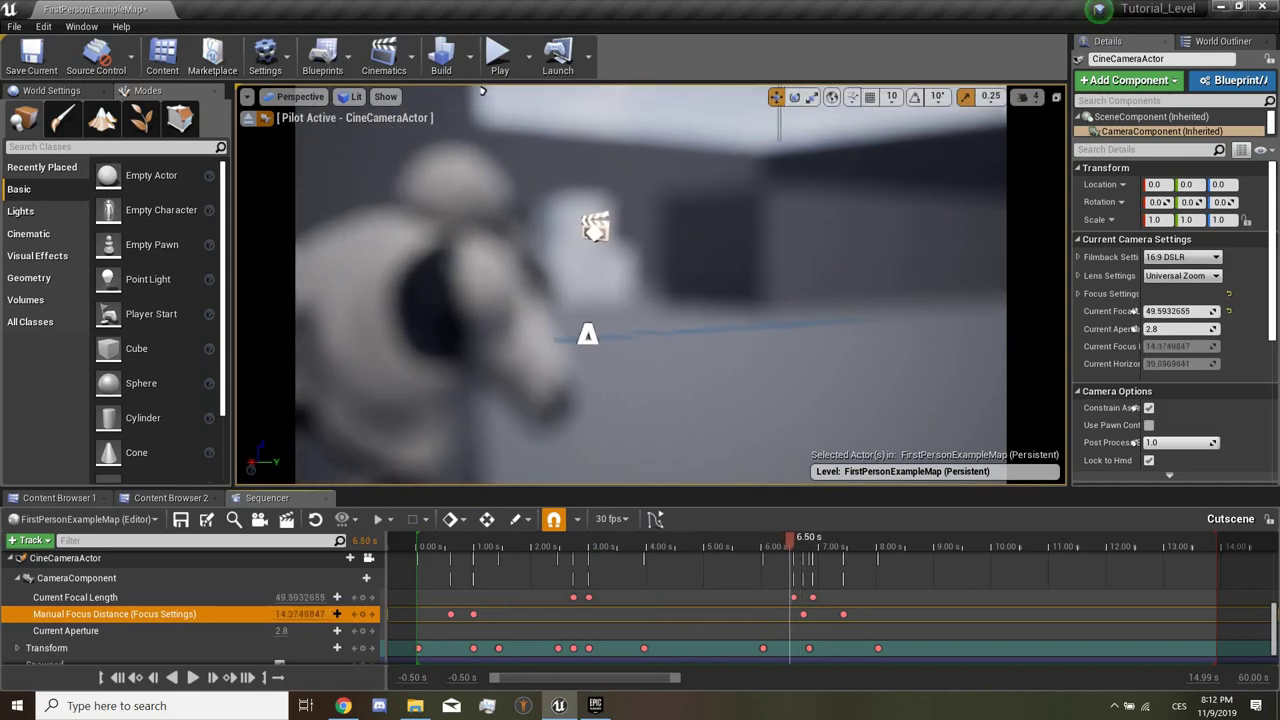
Step: Set the focal-length key near 2.87 s to linear interpolation, then undo the key changes
{"action": "right_click", "coordinate": [797, 598]}
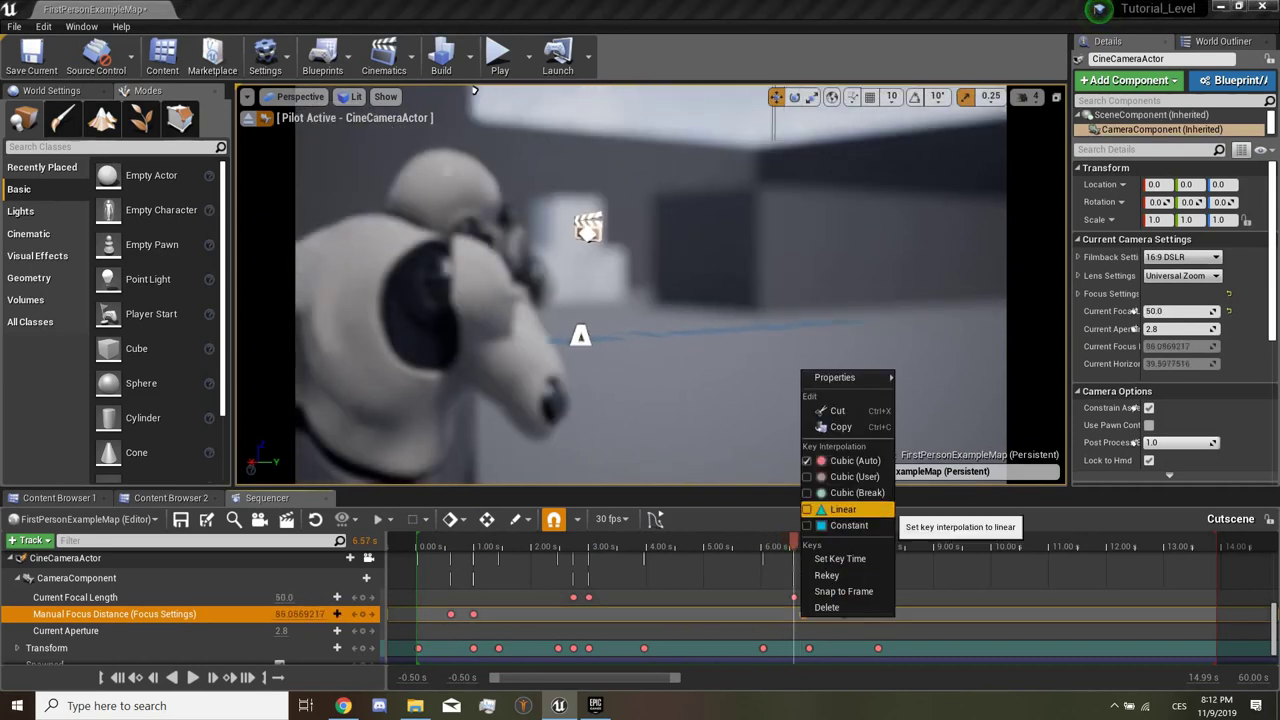
{"action": "left_click", "coordinate": [475, 90]}
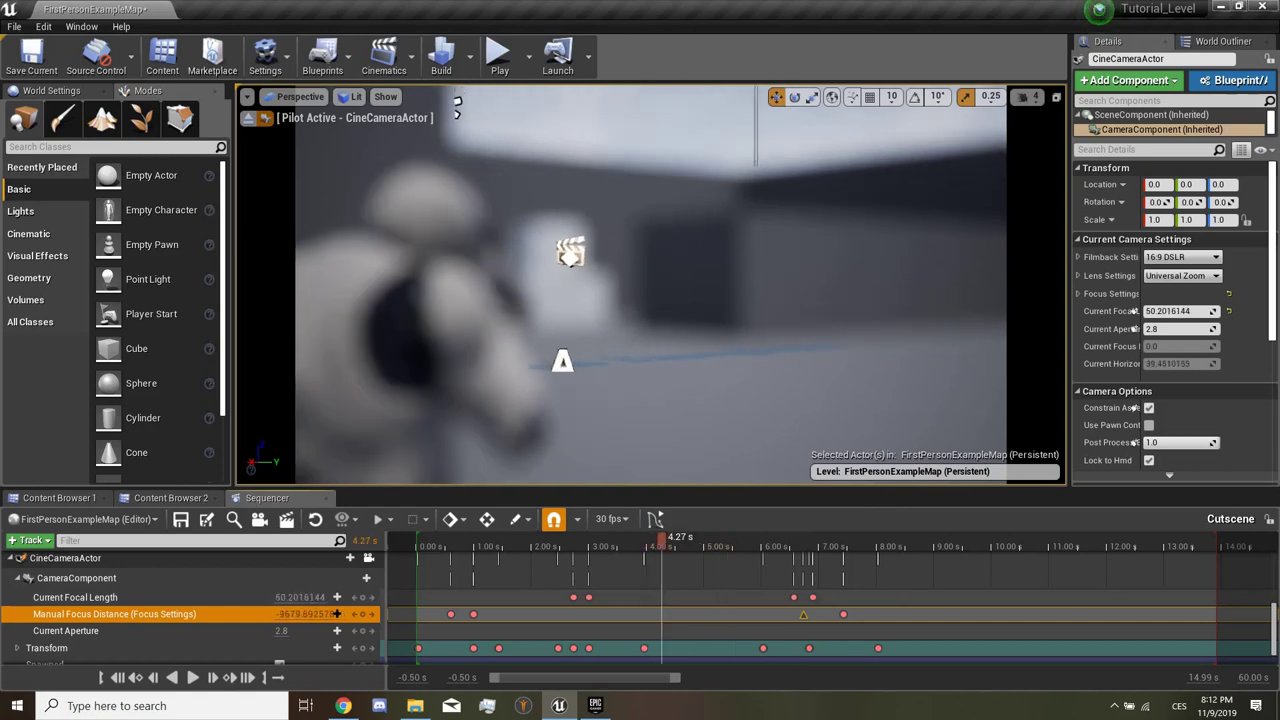
{"action": "left_click_drag", "start_coordinate": [794, 538], "coordinate": [580, 538]}
{"action": "right_click", "coordinate": [588, 597]}
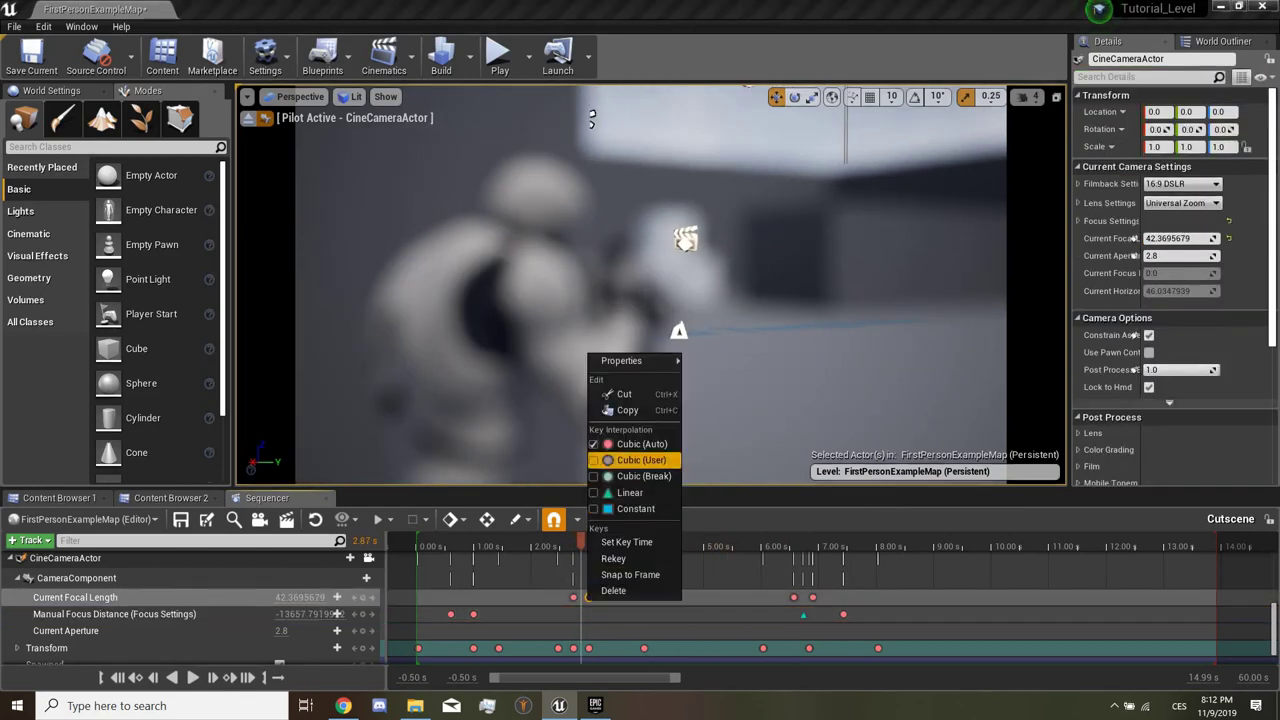
{"action": "left_click", "coordinate": [630, 492]}
{"action": "left_click_drag", "start_coordinate": [580, 540], "coordinate": [558, 540]}
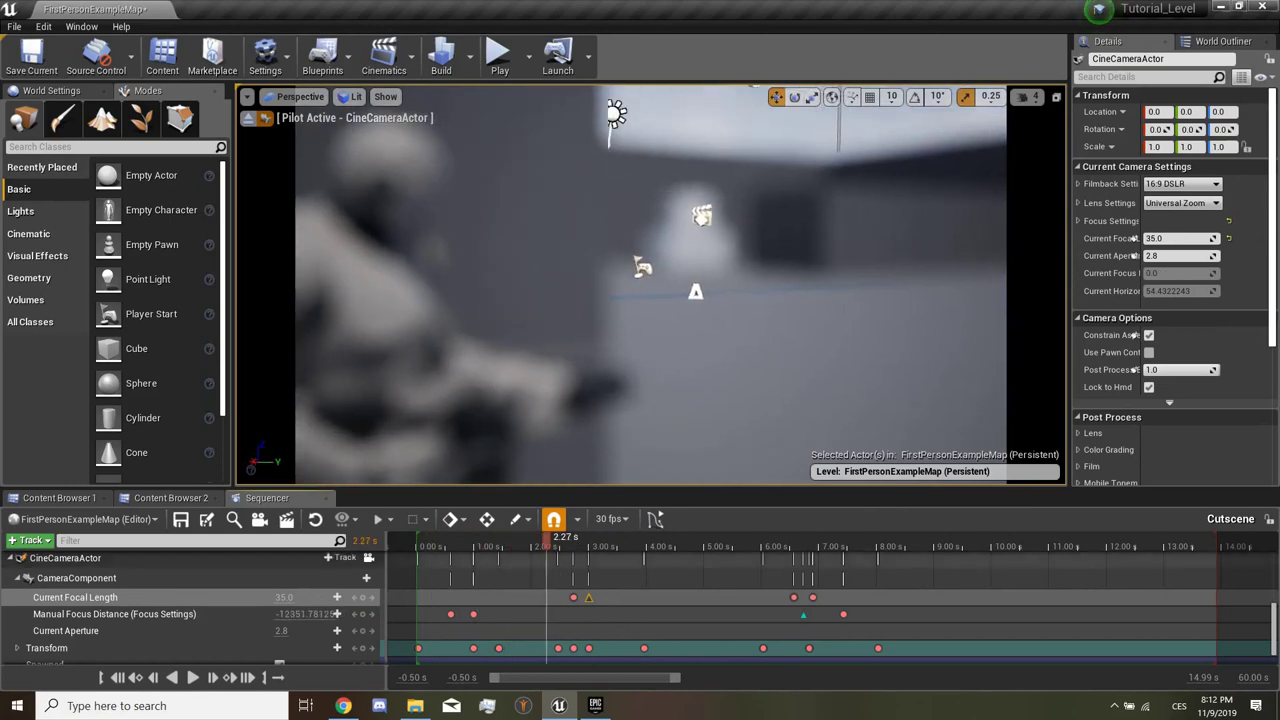
{"action": "key", "text": "ctrl+z"}
{"action": "key", "text": "ctrl+z"}
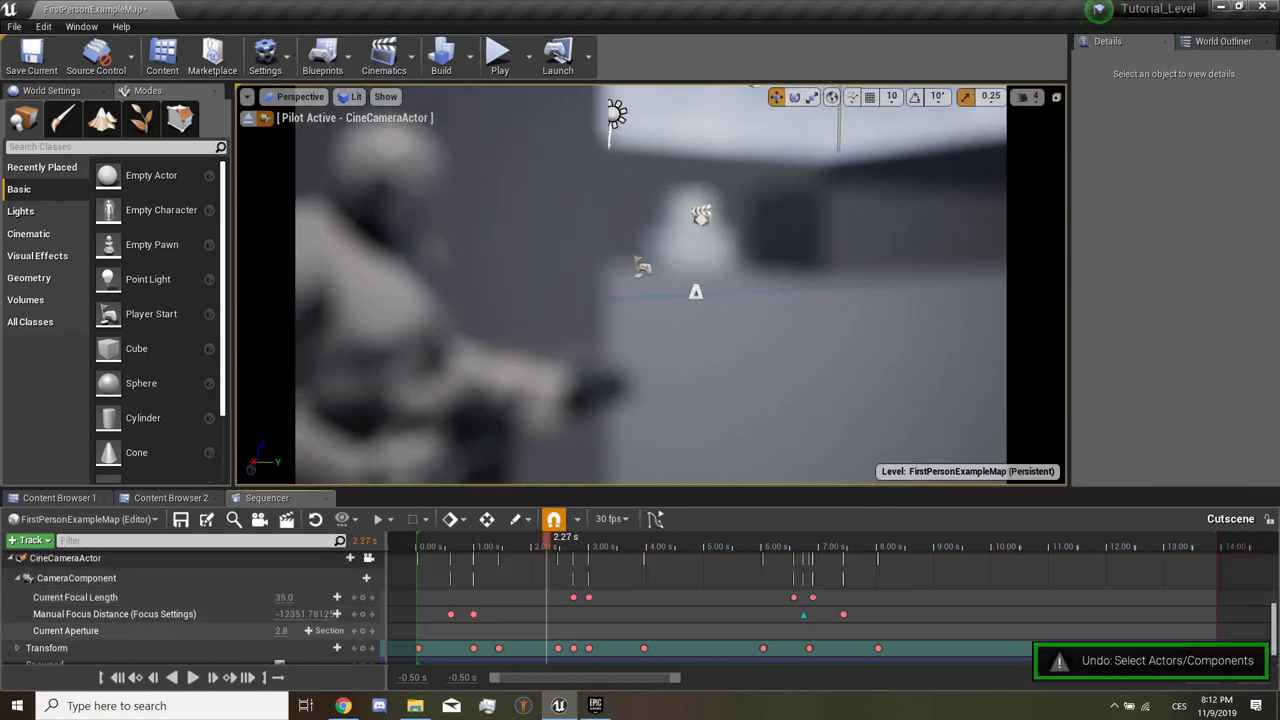
{"action": "key", "text": "ctrl+z"}
{"action": "key", "text": "ctrl+z"}
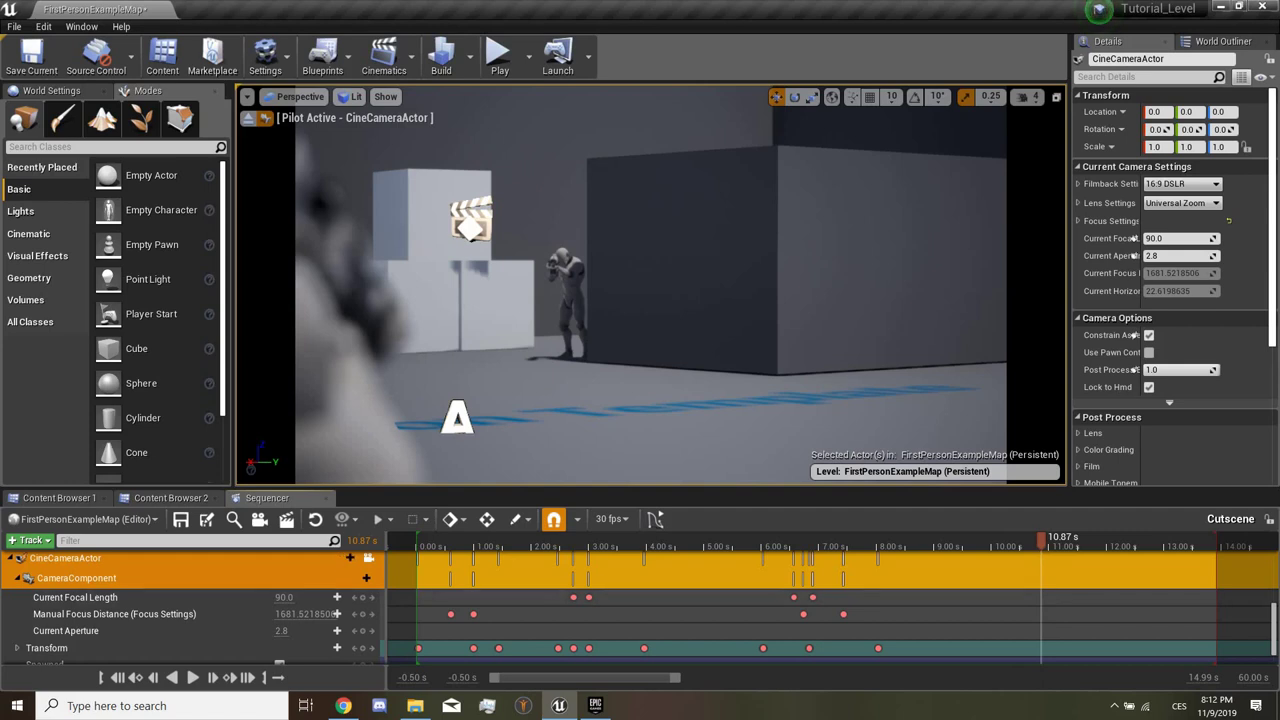
Step: Jump to the start of the cutscene and play it back
{"action": "key", "text": "Up"}
{"action": "key", "text": "space"}
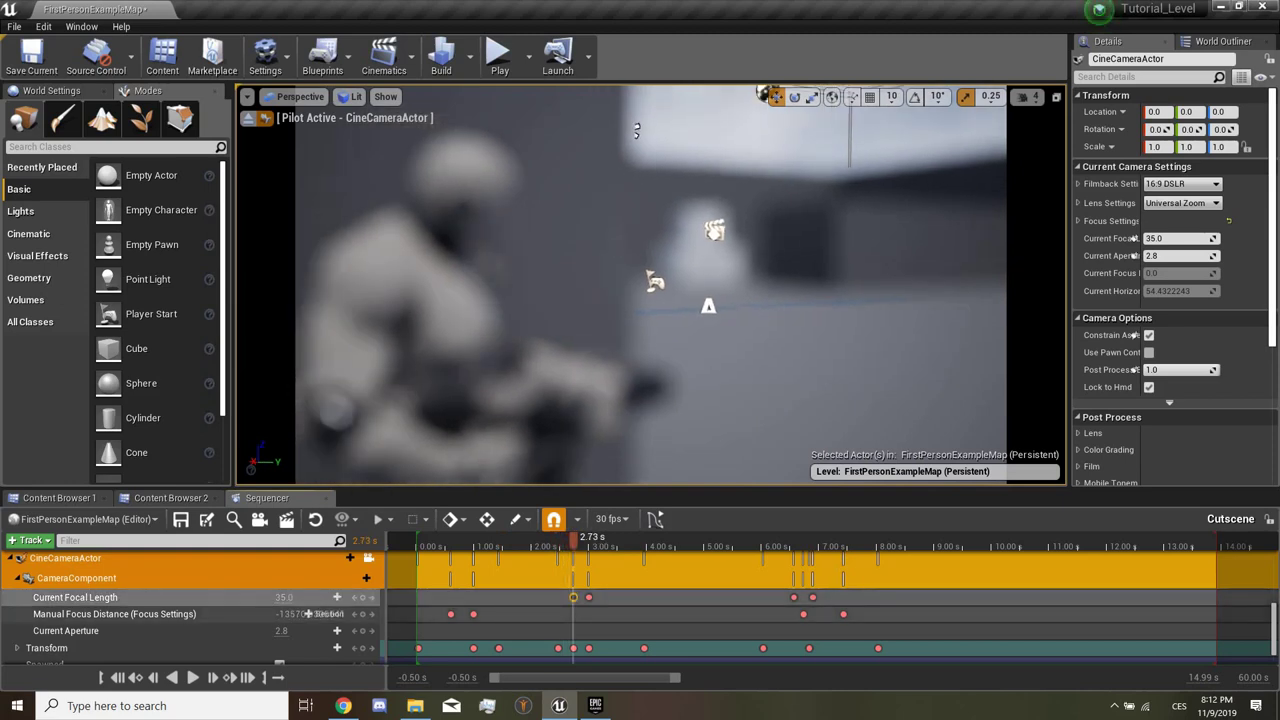
Step: Key a manual focus distance of 100 and replay the focus pull from 1.00 s
{"action": "key", "text": "Return"}
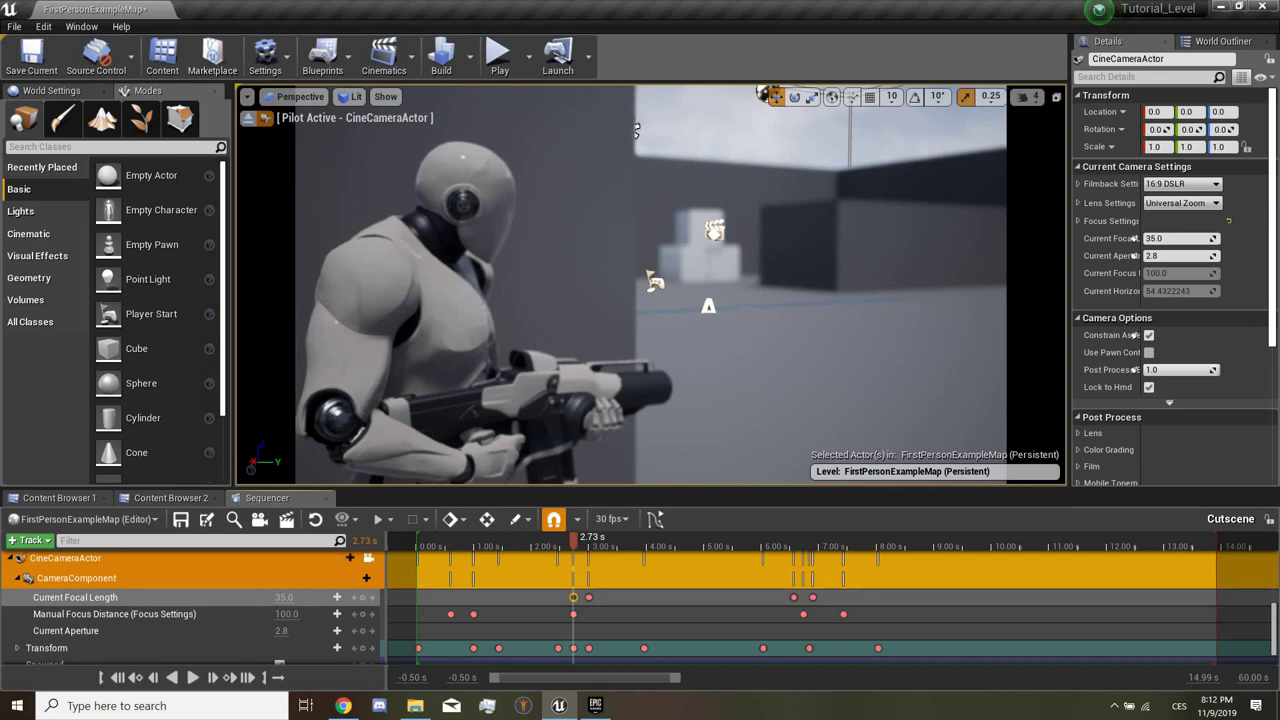
{"action": "left_click_drag", "start_coordinate": [573, 540], "coordinate": [507, 540]}
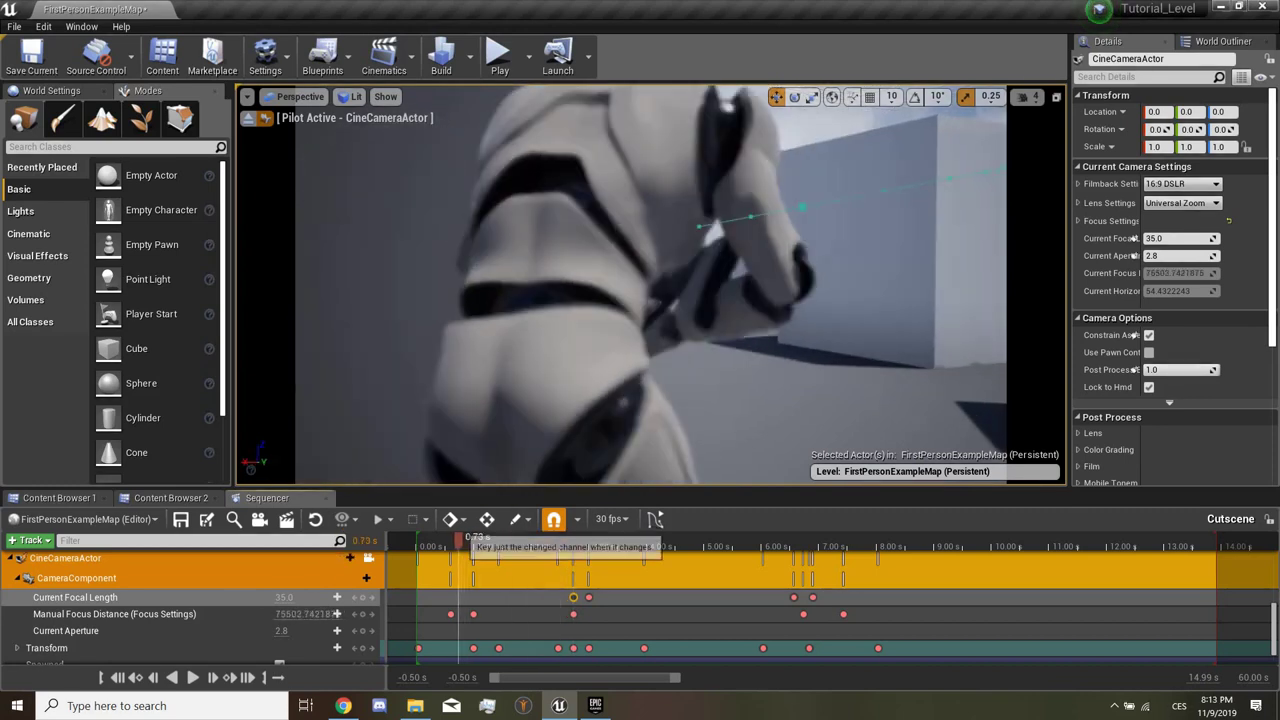
{"action": "key", "text": "space"}
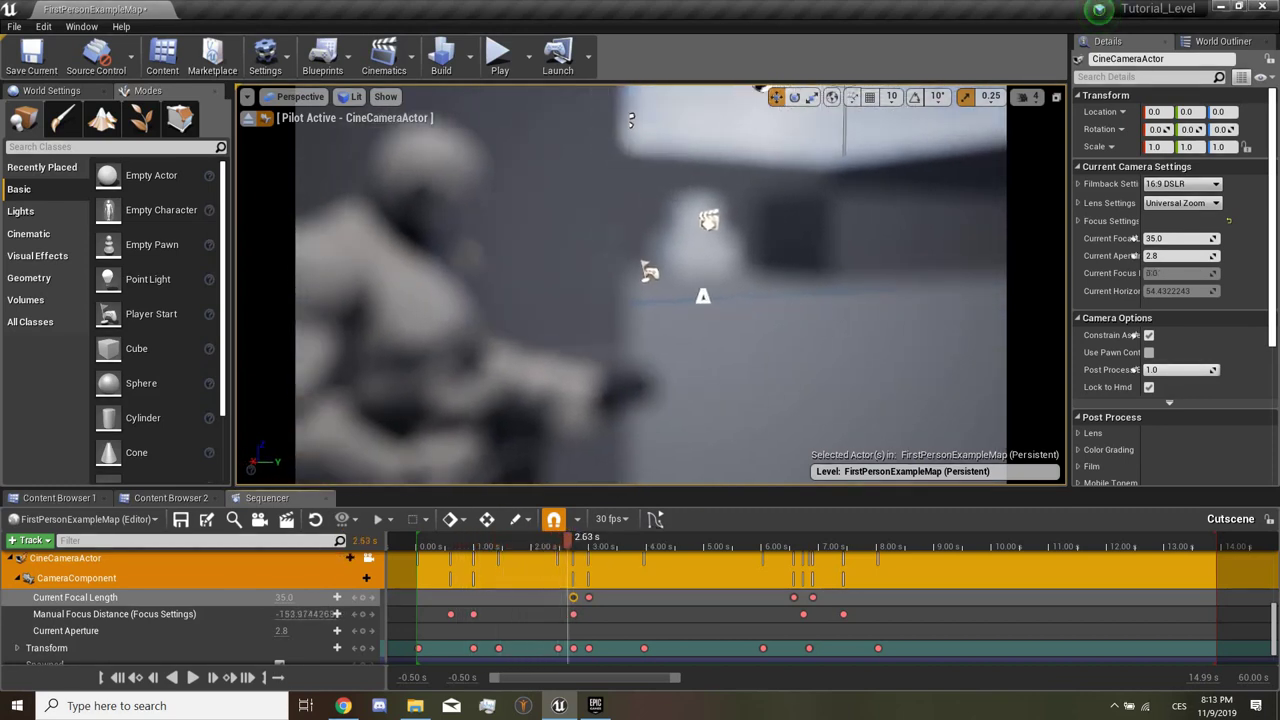
{"action": "left_click_drag", "start_coordinate": [573, 540], "coordinate": [473, 540]}
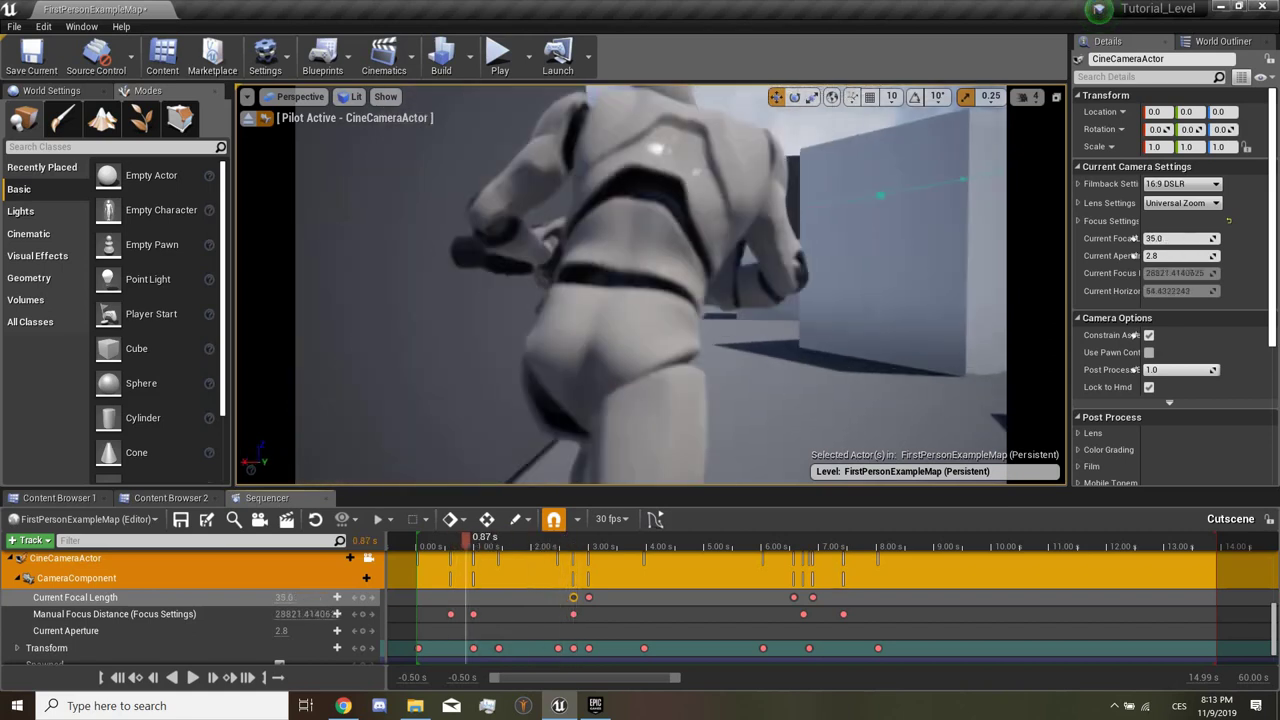
{"action": "left_click", "coordinate": [473, 613]}
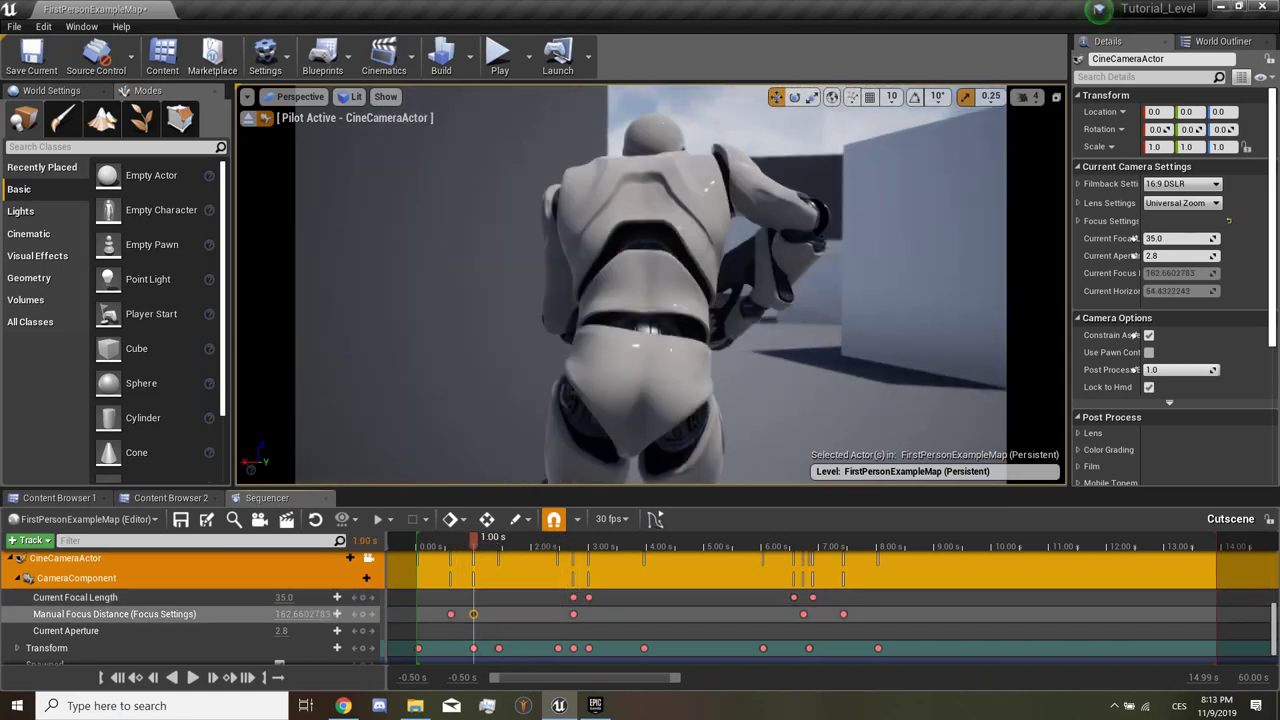
{"action": "key", "text": "space"}
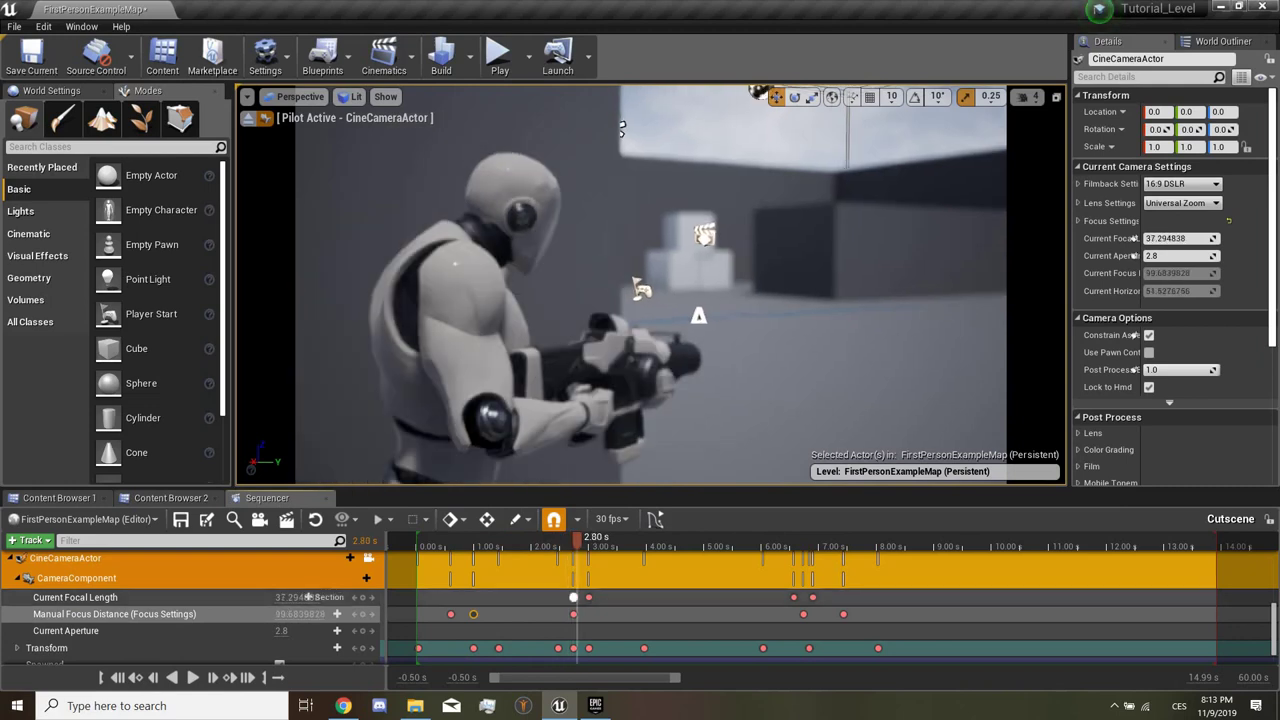
Step: Set the focus keys at 2.80 s and 1.00 s to linear interpolation
{"action": "right_click", "coordinate": [573, 614]}
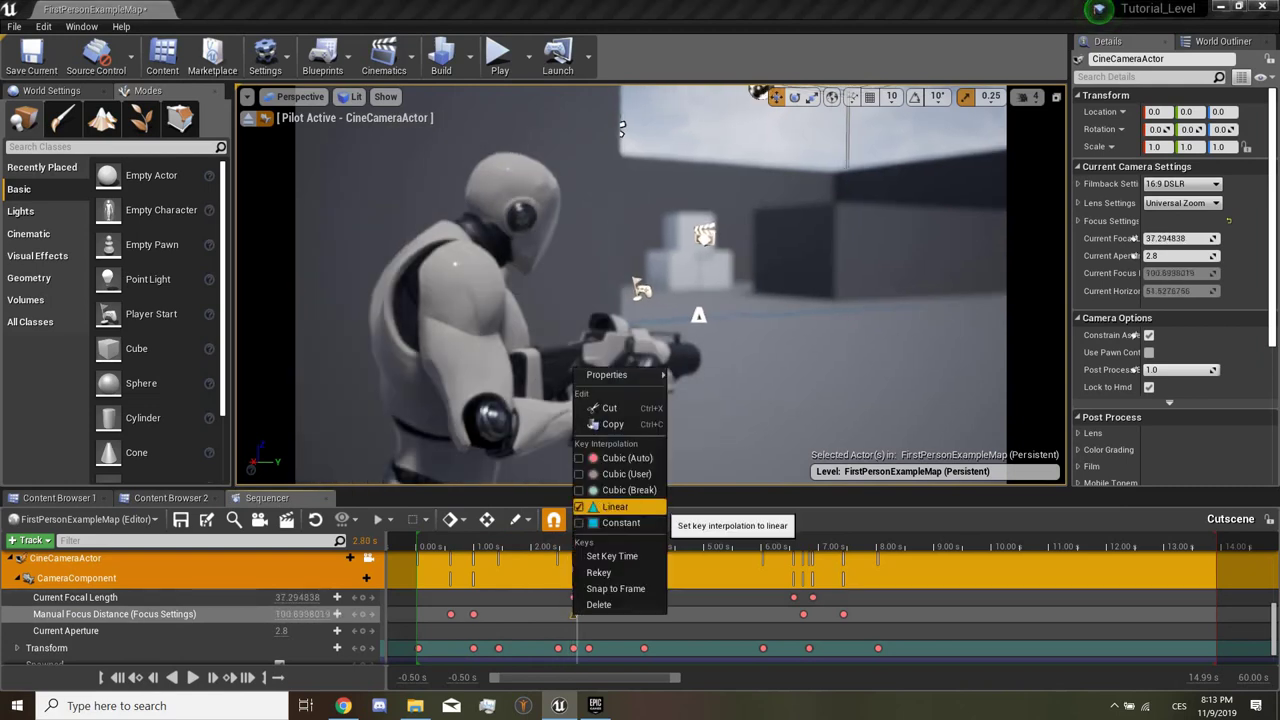
{"action": "left_click_drag", "start_coordinate": [560, 540], "coordinate": [473, 540]}
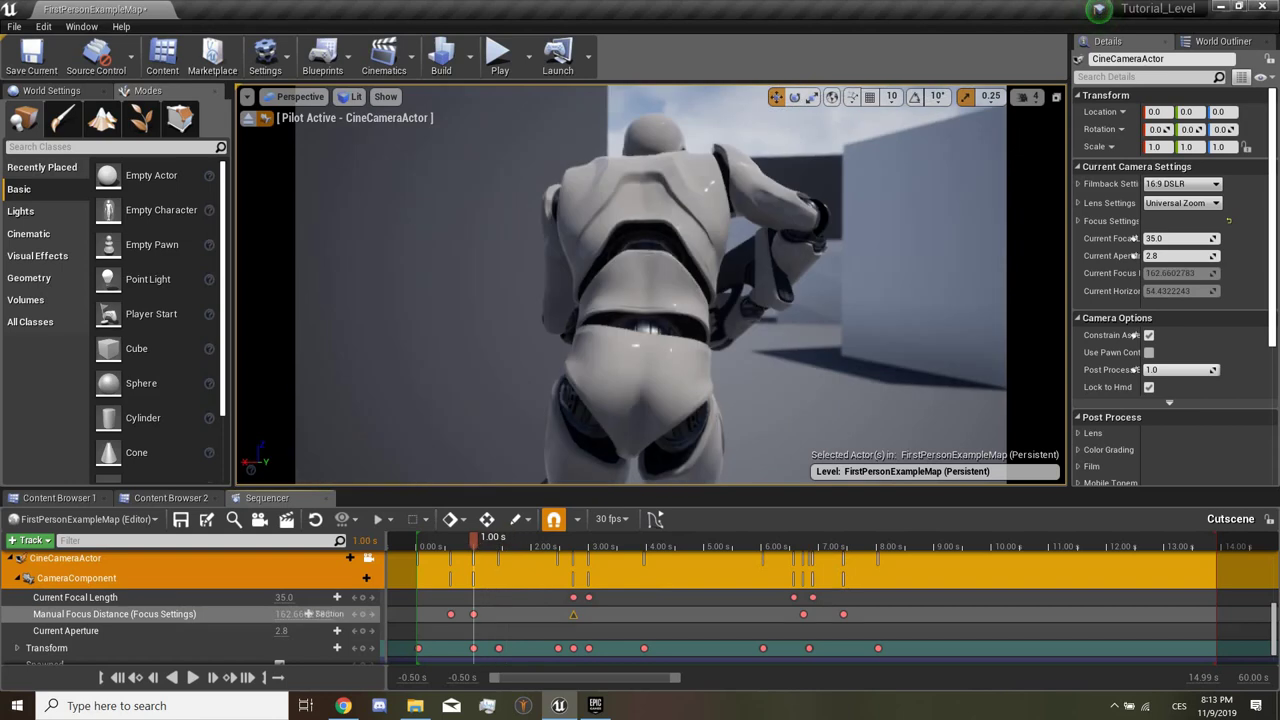
{"action": "right_click", "coordinate": [473, 614]}
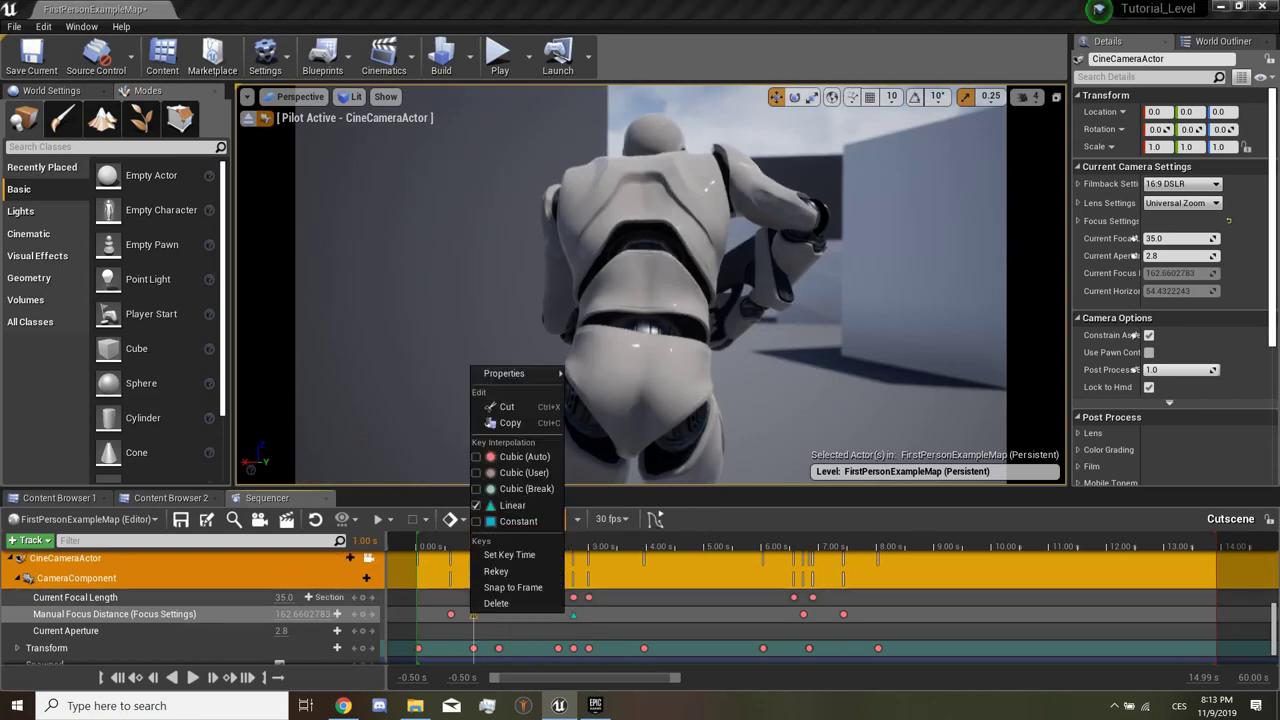
{"action": "mouse_move", "coordinate": [473, 546]}
{"action": "left_mouse_down"}
{"action": "mouse_move", "coordinate": [442, 546]}
{"action": "mouse_move", "coordinate": [907, 546]}
{"action": "left_mouse_up"}
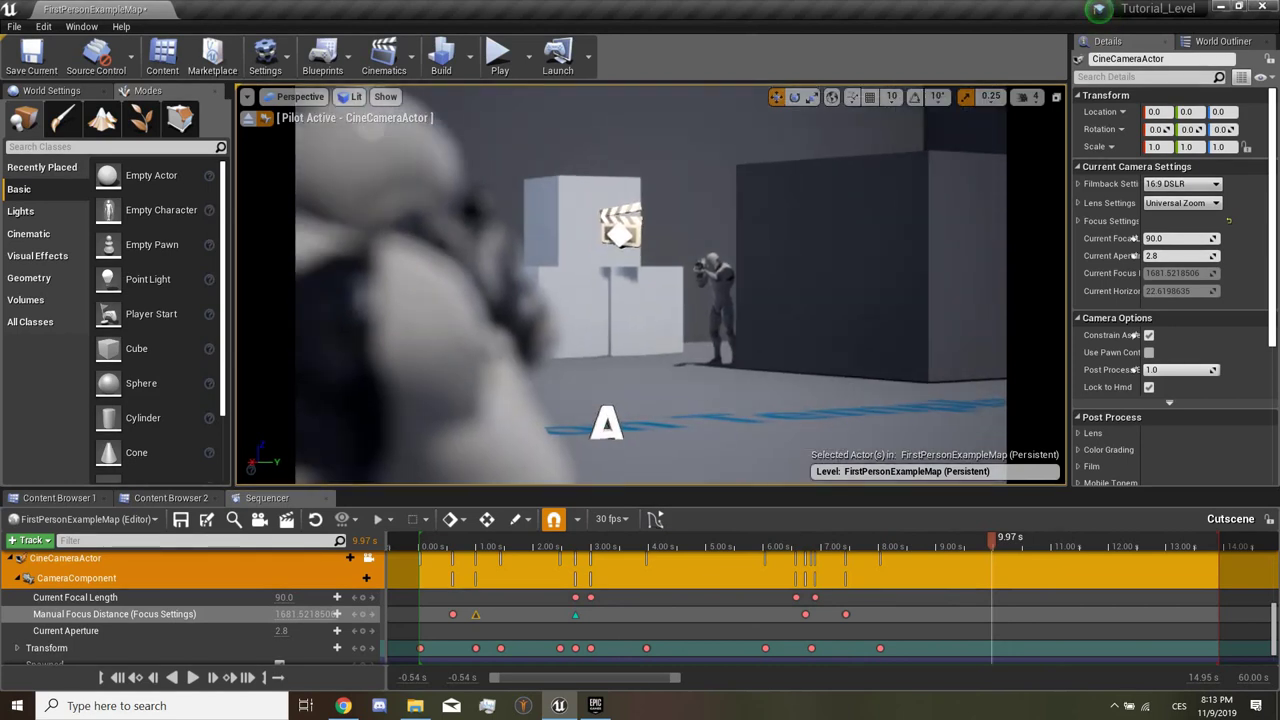
Step: Key the camera's transform at 9.97 s, eject from the camera, and replay the cutscene from the start
{"action": "left_click", "coordinate": [363, 648]}
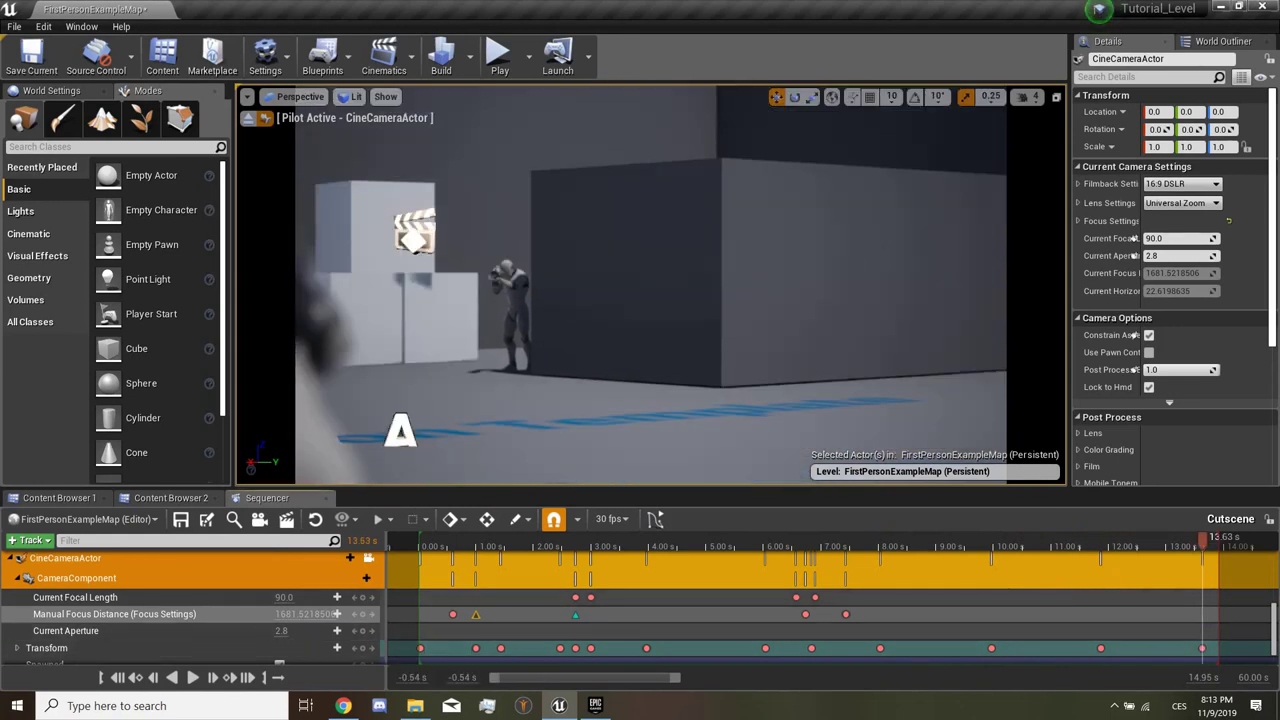
{"action": "left_click", "coordinate": [248, 118]}
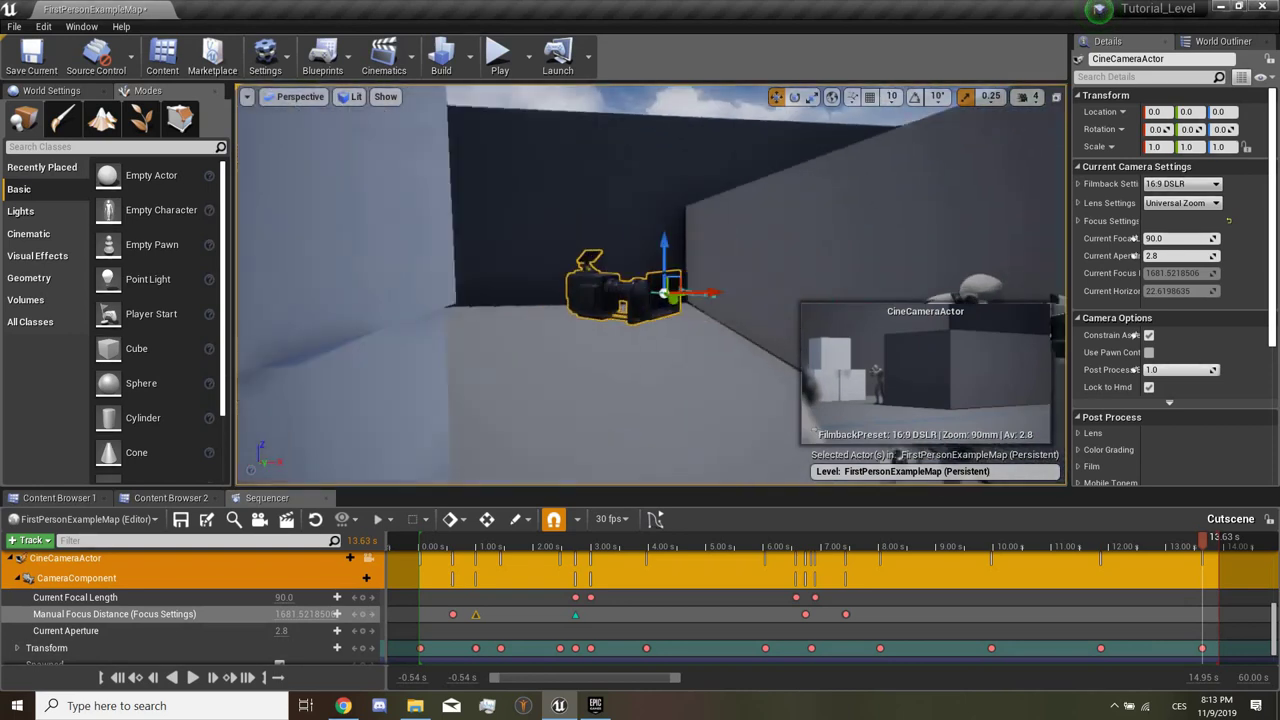
{"action": "right_click_drag", "start_coordinate": [660, 300], "coordinate": [700, 300]}
{"action": "key", "text": "Up"}
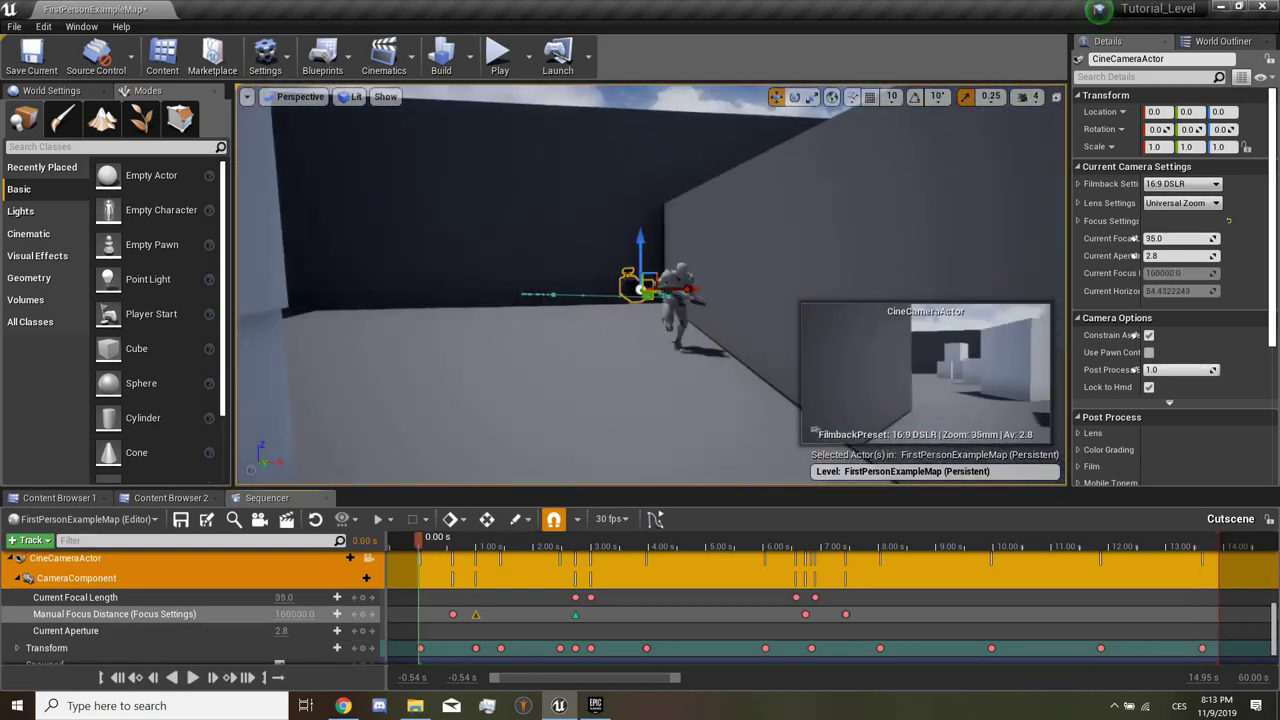
{"action": "key", "text": "space"}
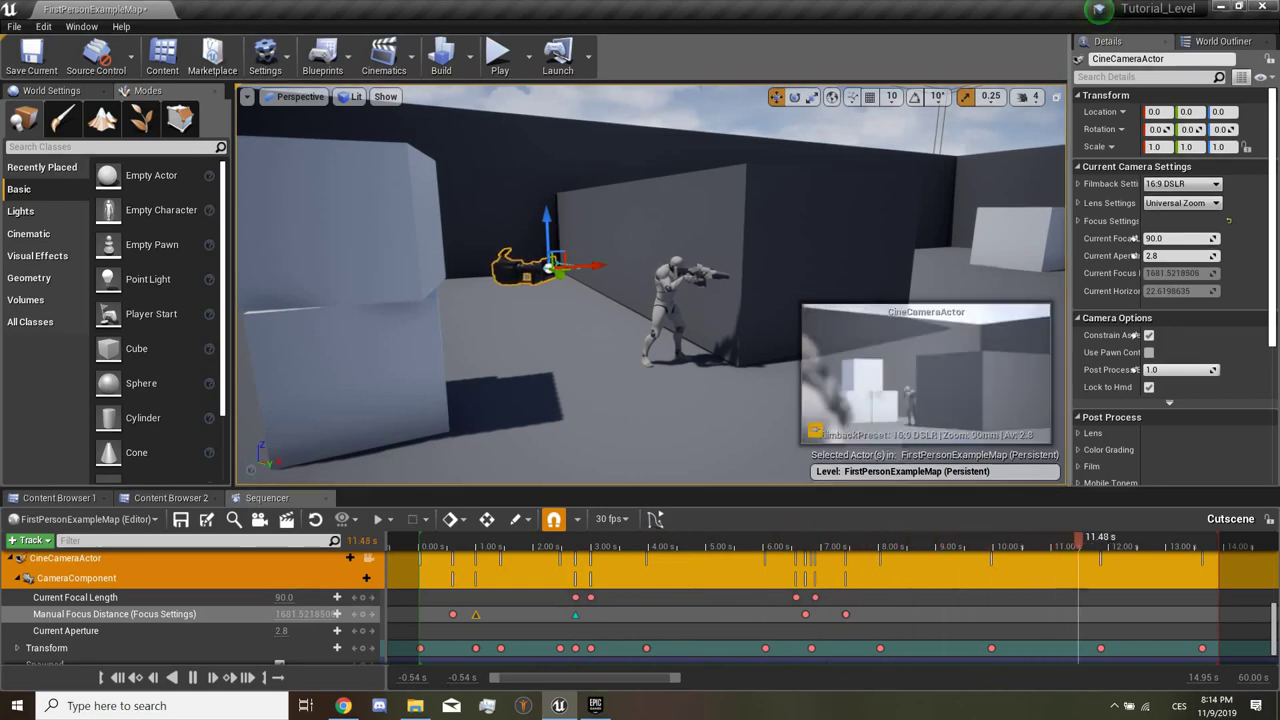
Step: Find P_Explosion in Content Browser 1 and drop it at the mannequin's gun muzzle
{"action": "right_click_drag", "start_coordinate": [600, 300], "coordinate": [500, 300]}
{"action": "left_click", "coordinate": [400, 260]}
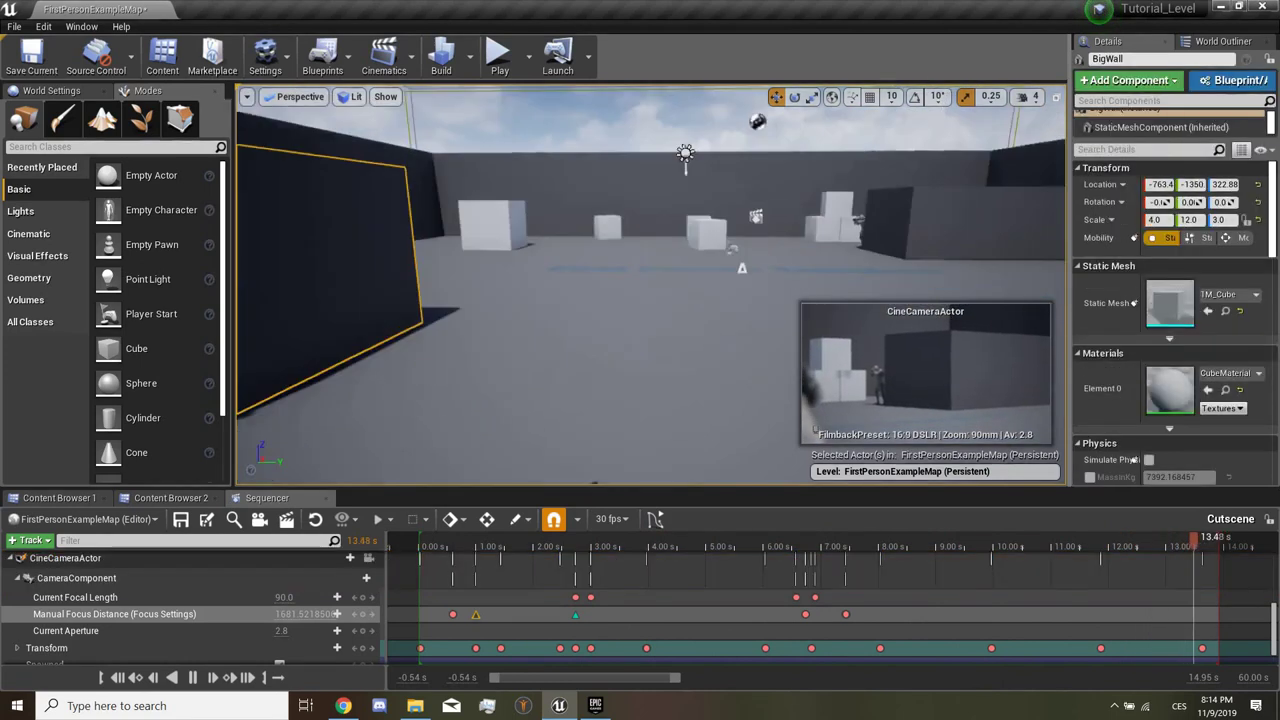
{"action": "right_click_drag", "start_coordinate": [650, 285], "coordinate": [540, 285]}
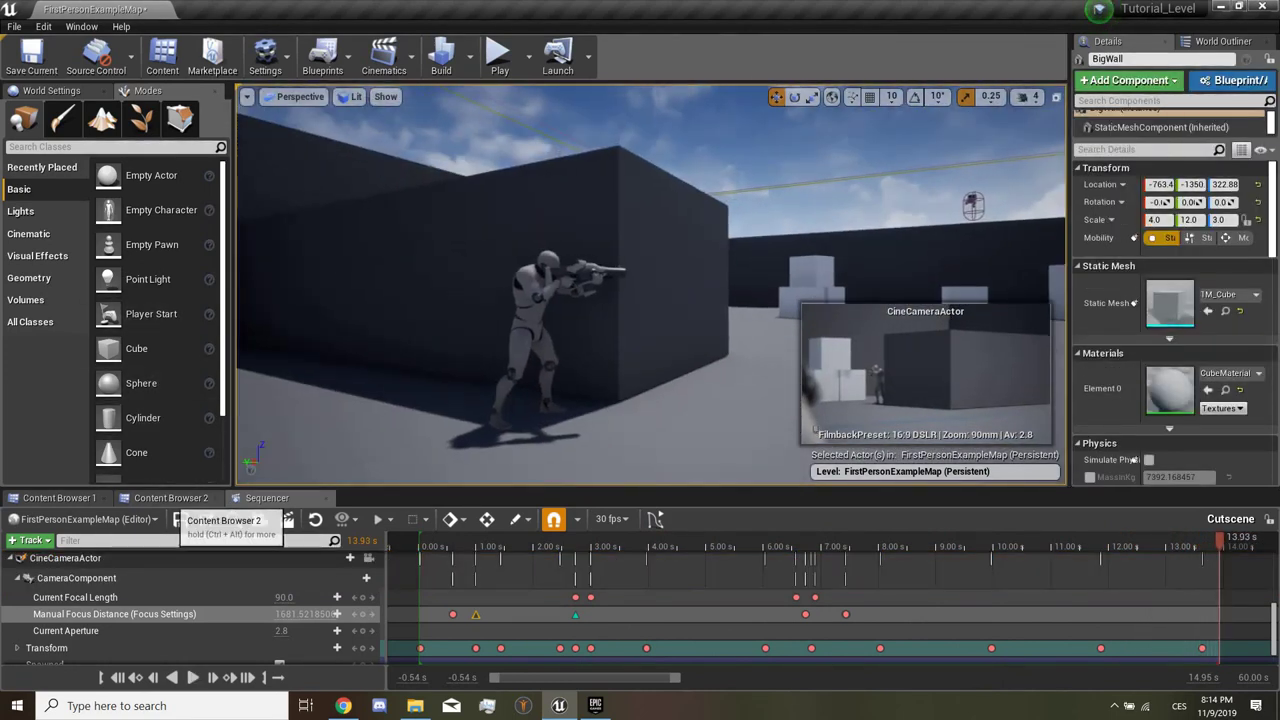
{"action": "left_click", "coordinate": [170, 497]}
{"action": "left_click", "coordinate": [60, 497]}
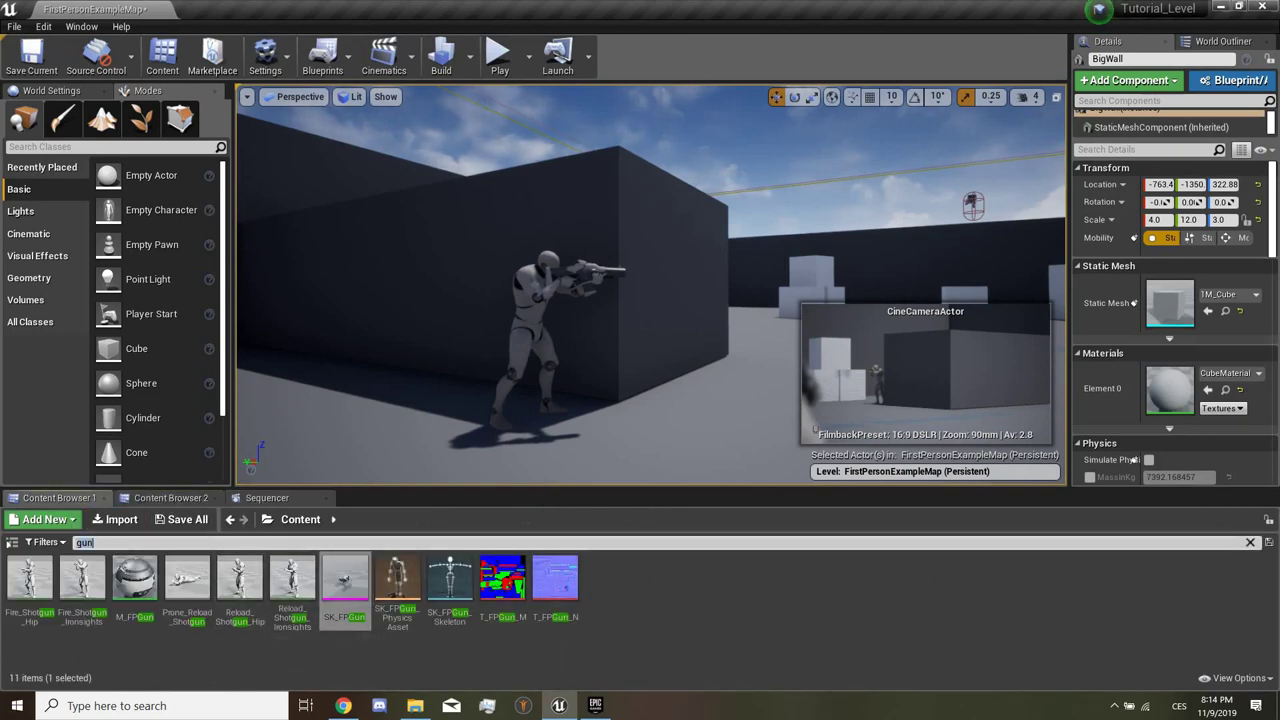
{"action": "type", "text": "explos"}
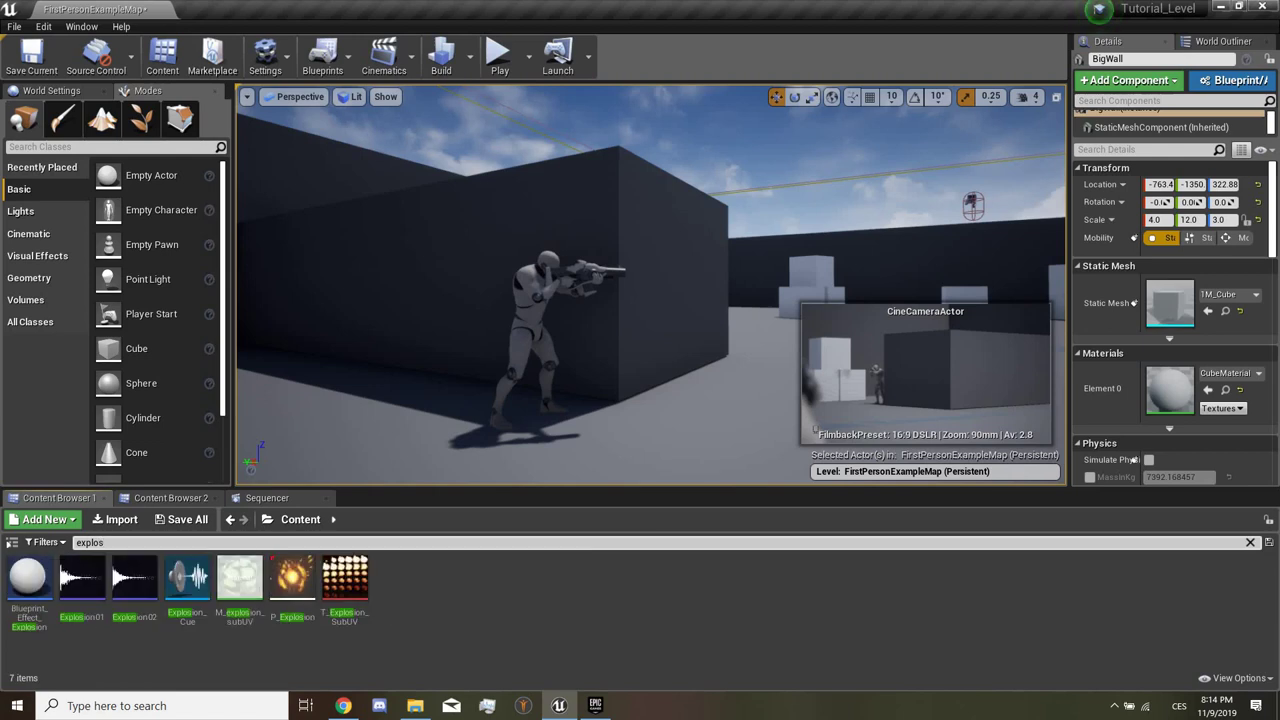
{"action": "left_click_drag", "start_coordinate": [292, 580], "coordinate": [605, 270]}
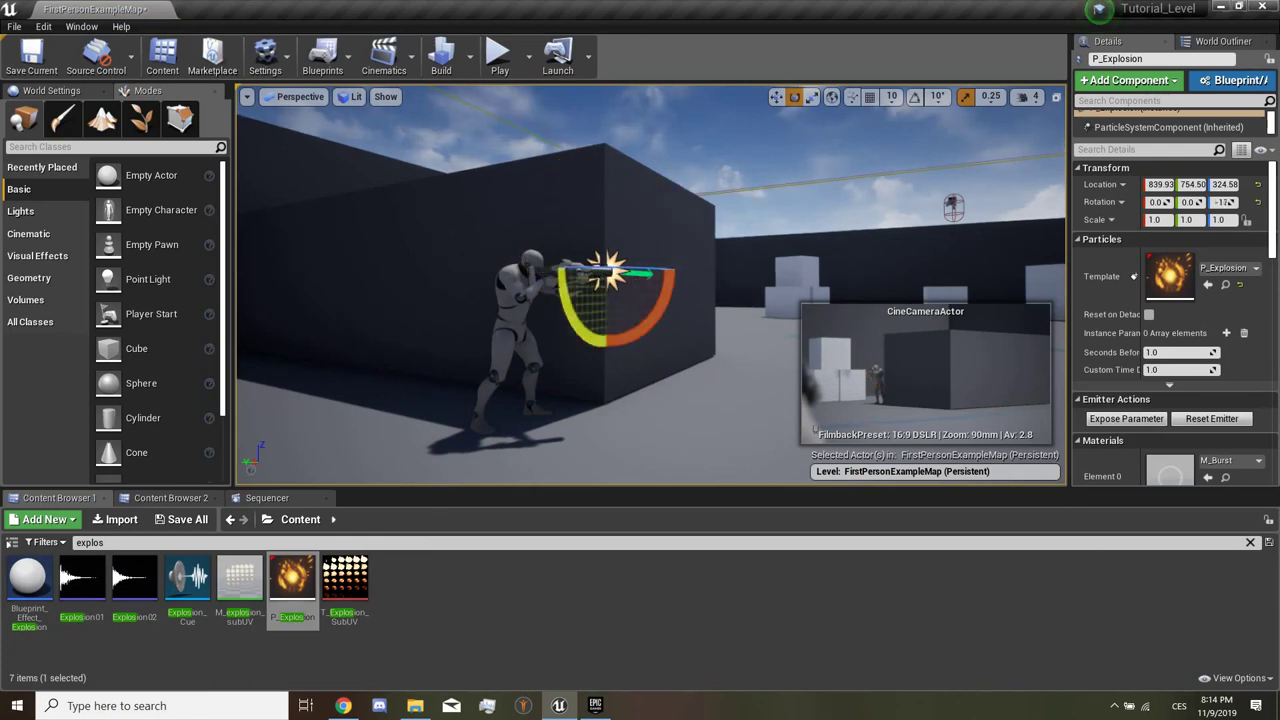
Step: Inspect the P_Explosion emitter at the gun up close, replaying the explosion effect twice
{"action": "mouse_move", "coordinate": [650, 300]}
{"action": "right_mouse_down"}
{"action": "mouse_move", "coordinate": [700, 290]}
{"action": "mouse_move", "coordinate": [680, 320]}
{"action": "right_mouse_up"}
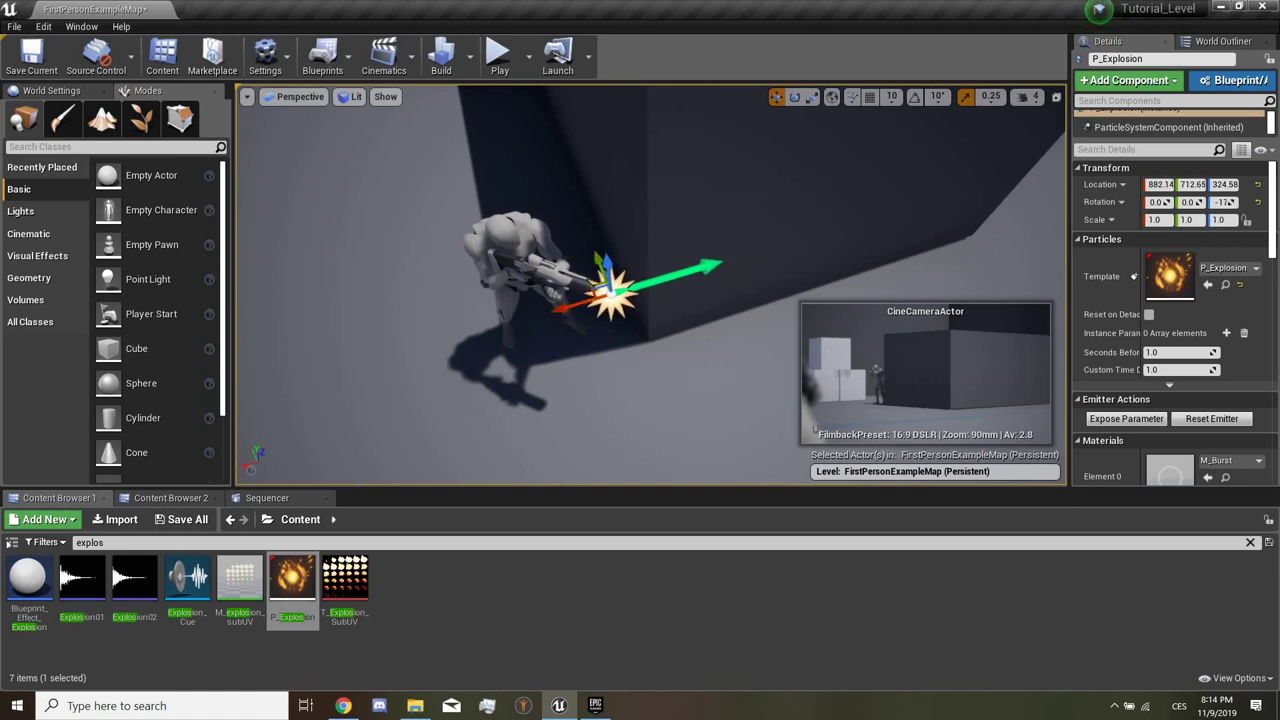
{"action": "right_click_drag", "start_coordinate": [680, 320], "coordinate": [640, 300]}
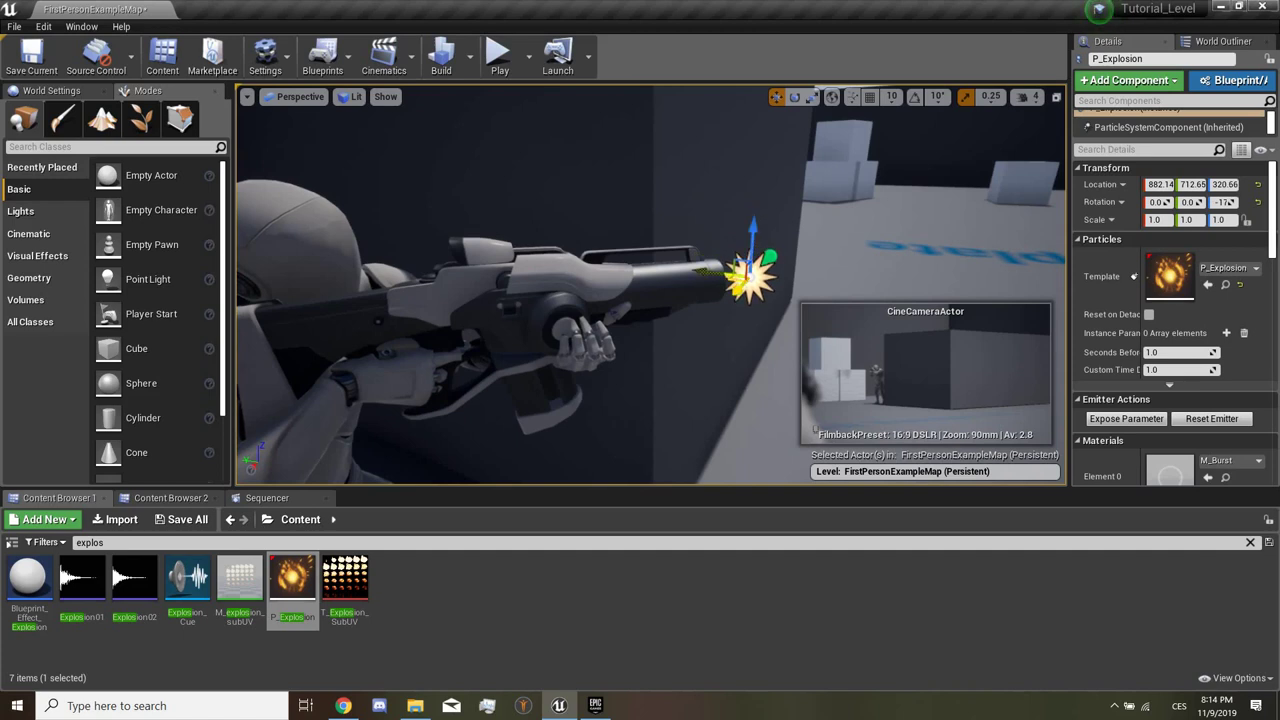
{"action": "key", "text": "e"}
{"action": "right_click_drag", "start_coordinate": [640, 300], "coordinate": [620, 300]}
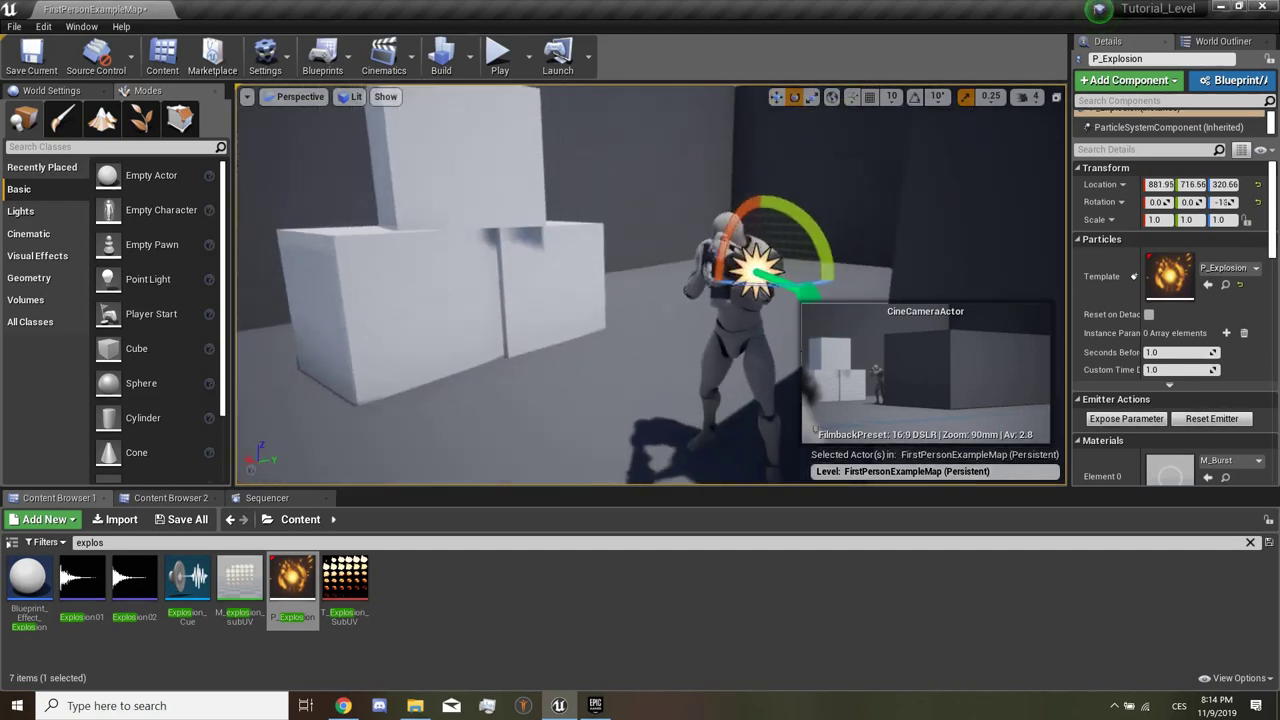
{"action": "left_click", "coordinate": [1212, 419]}
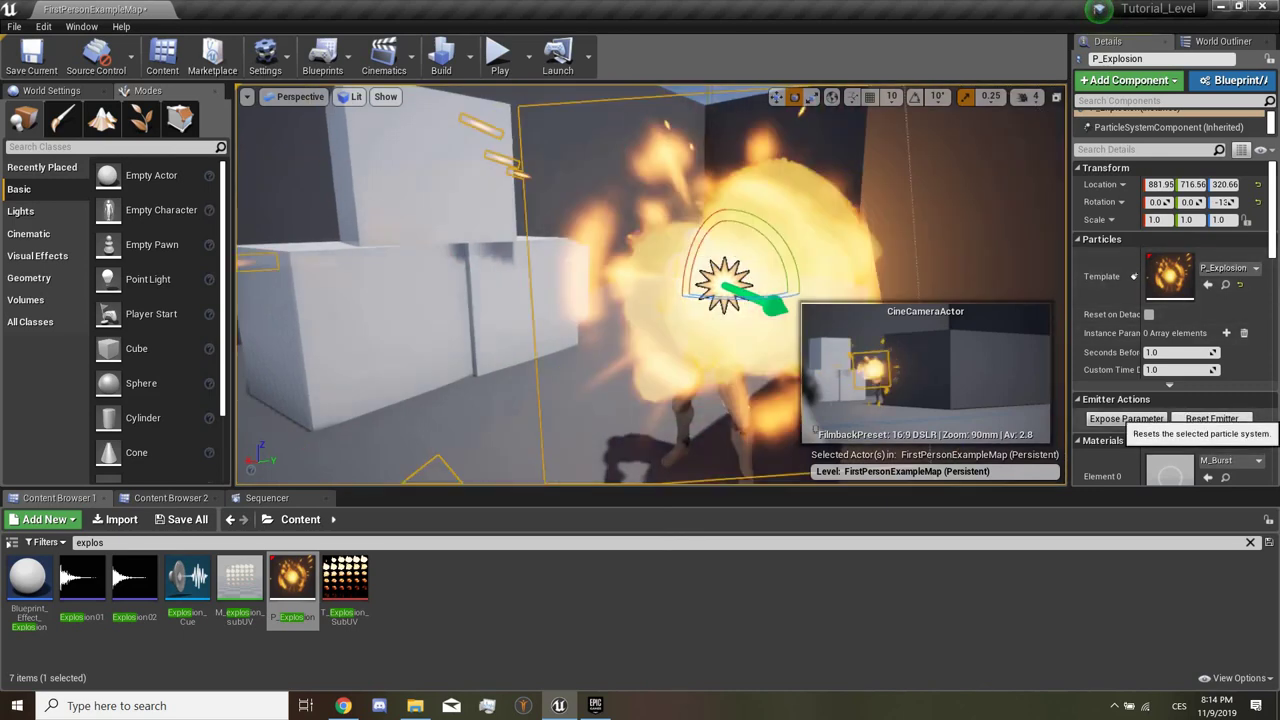
{"action": "right_click_drag", "start_coordinate": [640, 300], "coordinate": [600, 300]}
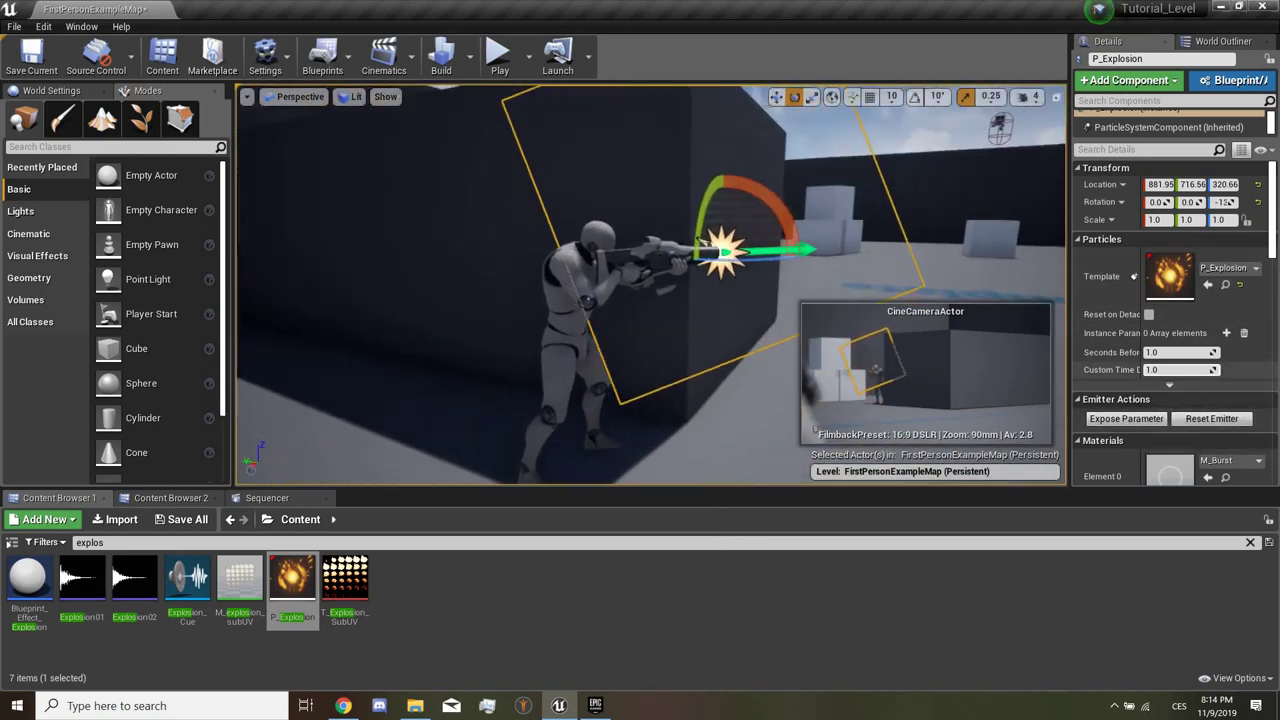
{"action": "left_click", "coordinate": [1212, 419]}
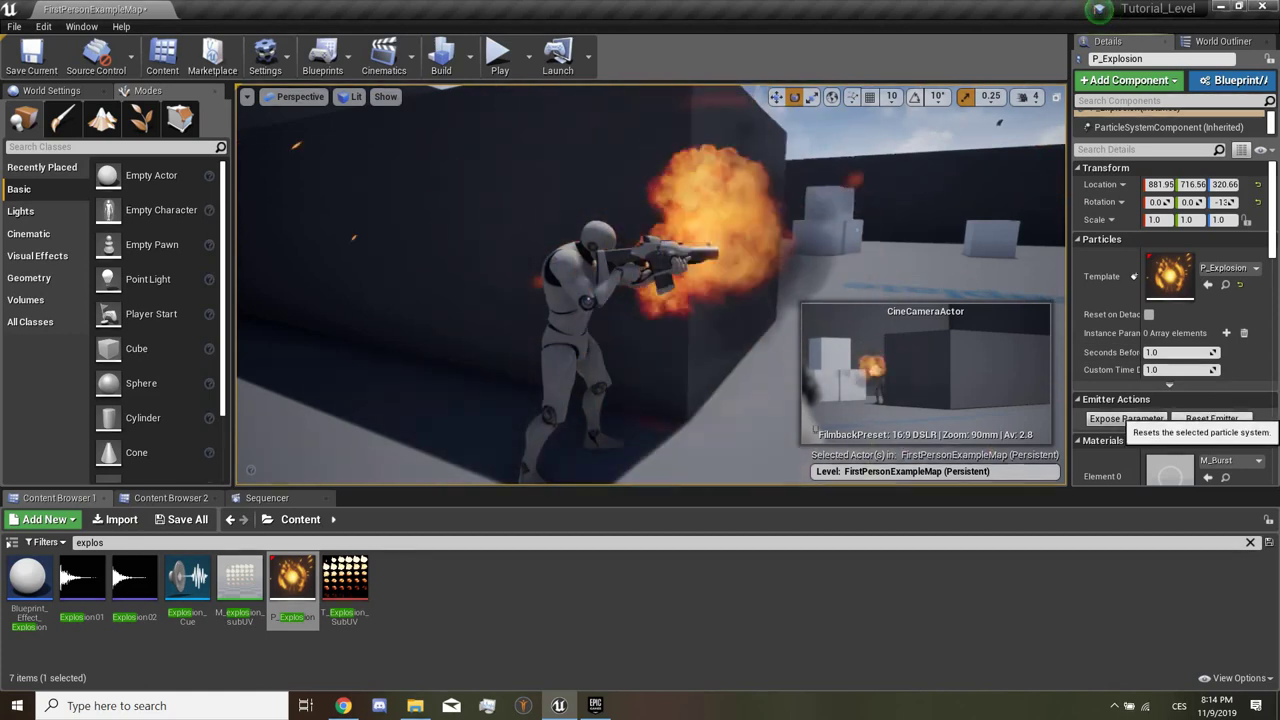
{"action": "right_click_drag", "start_coordinate": [650, 300], "coordinate": [570, 300]}
Step: Attach P_Explosion to the mannequin's gun at its Muzzle socket, then select the mannequin
{"action": "left_click", "coordinate": [760, 380]}
{"action": "left_click", "coordinate": [820, 250]}
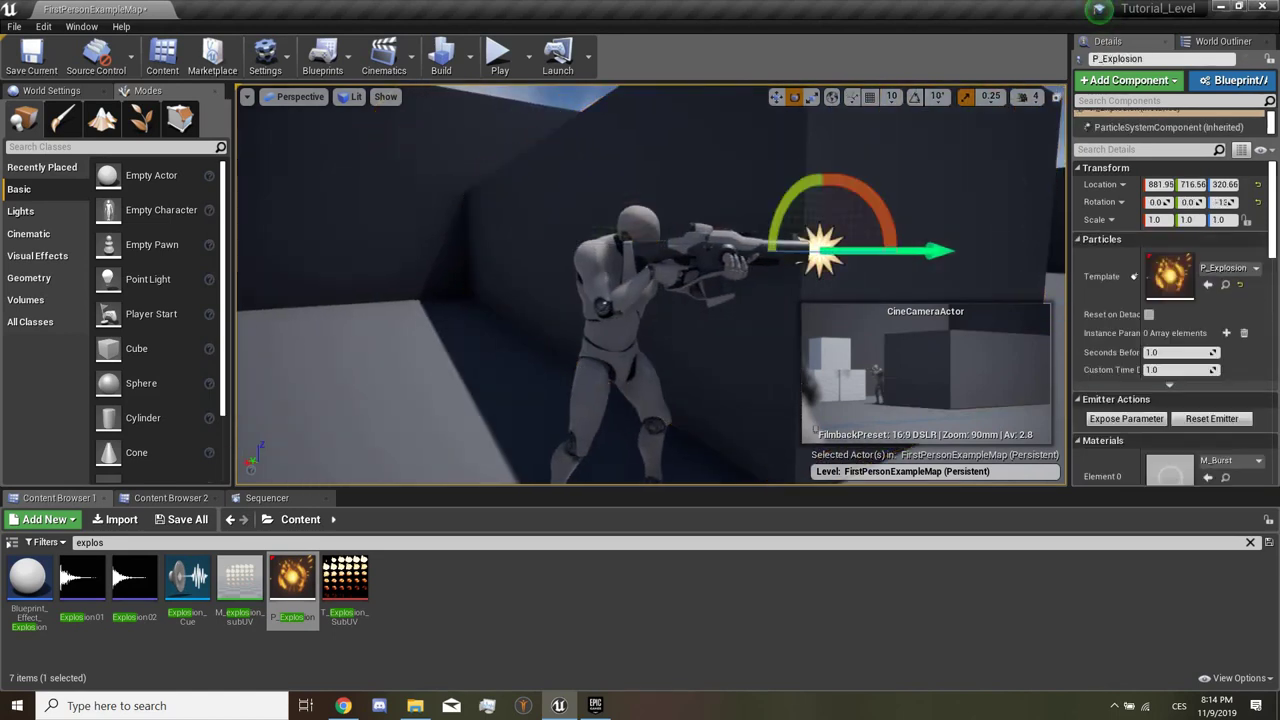
{"action": "left_click", "coordinate": [1222, 41]}
{"action": "scroll", "coordinate": [1170, 275], "scroll_direction": "down", "scroll_amount": 3}
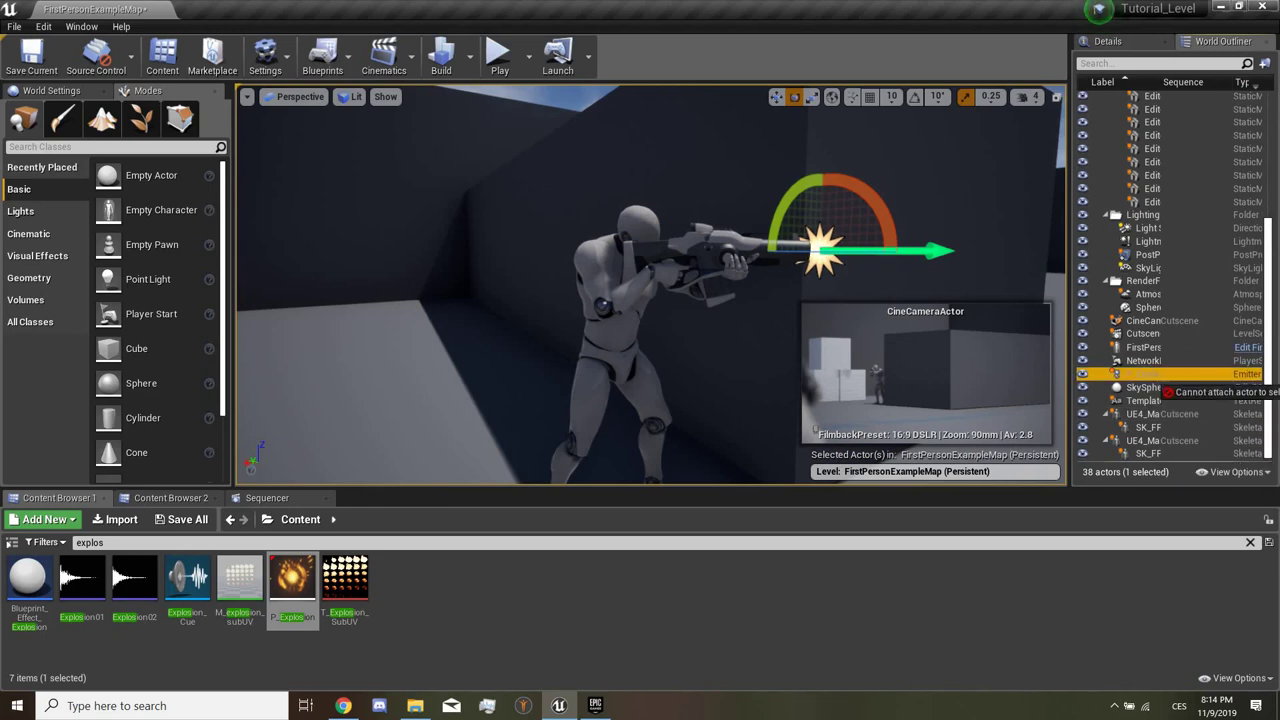
{"action": "left_click", "coordinate": [1140, 414]}
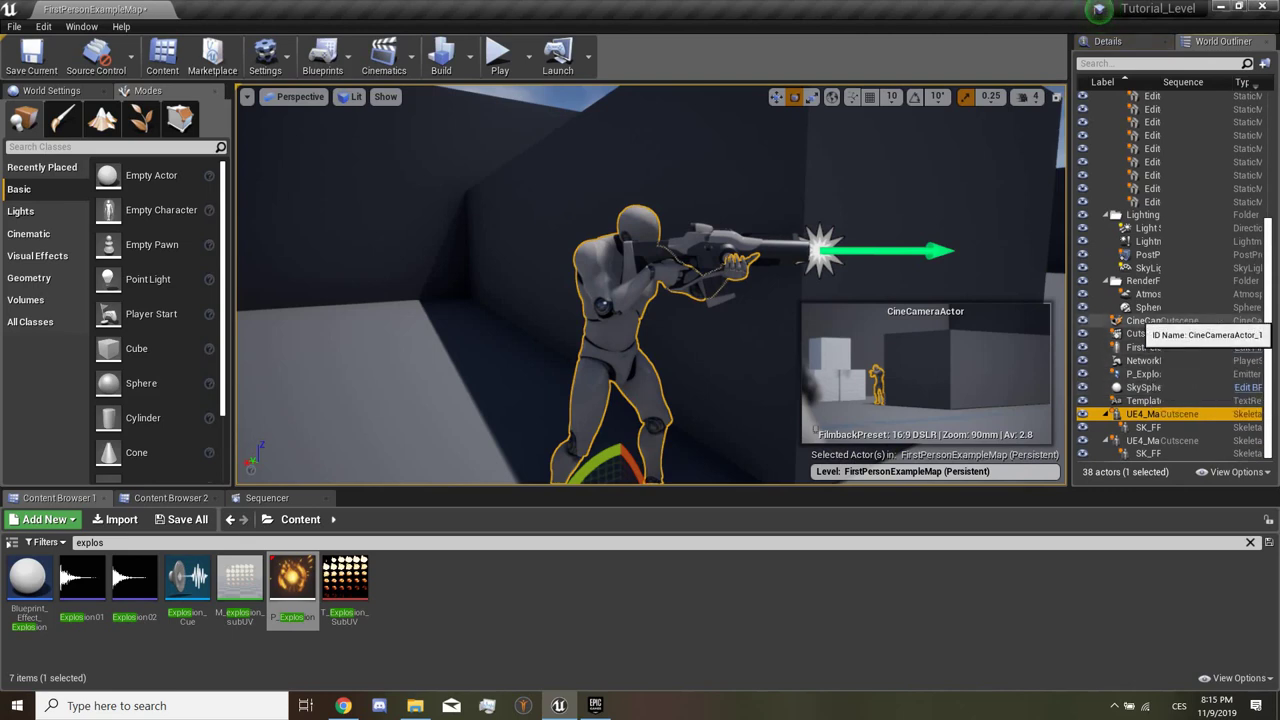
{"action": "key", "text": "ctrl+z"}
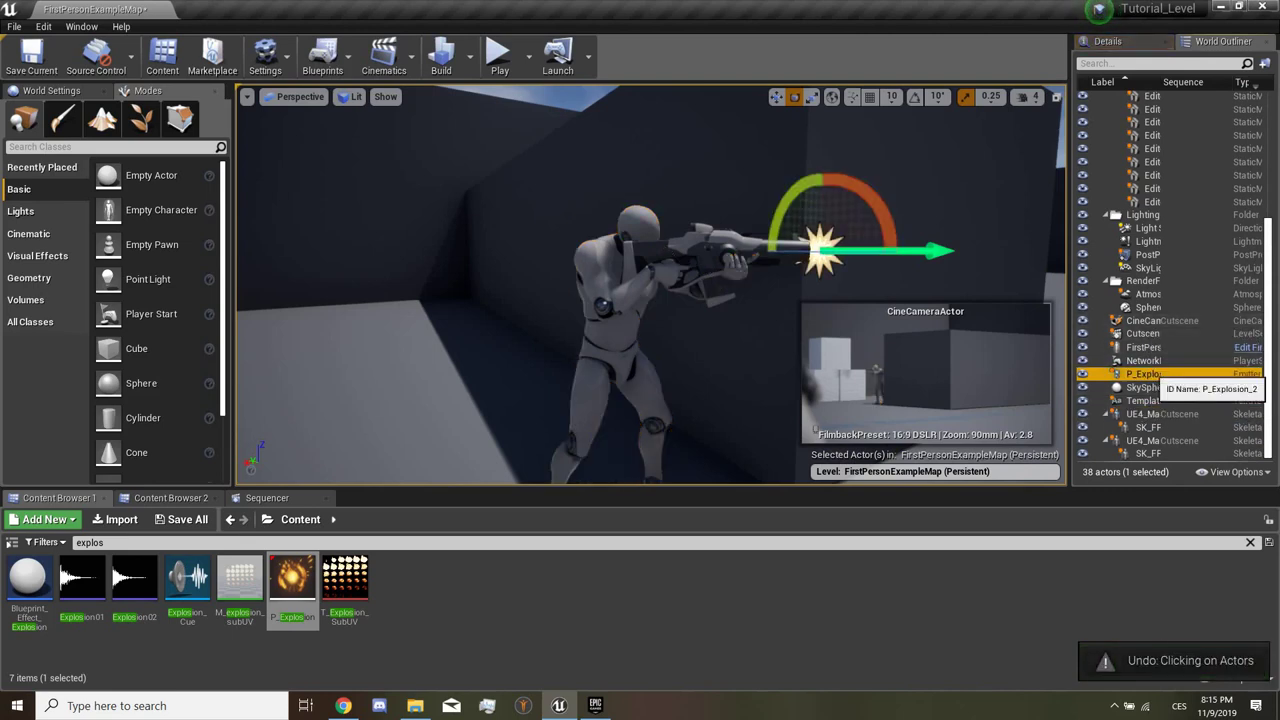
{"action": "left_click_drag", "start_coordinate": [1165, 438], "coordinate": [1165, 440]}
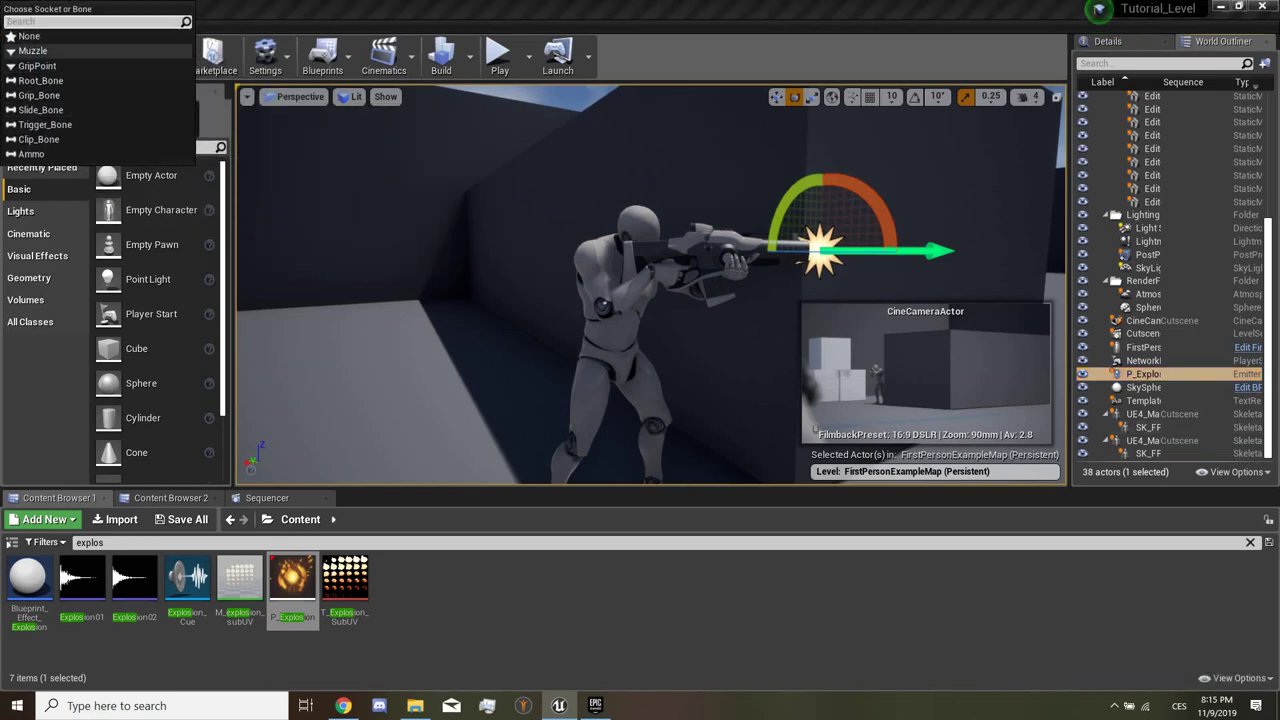
{"action": "left_click", "coordinate": [33, 50]}
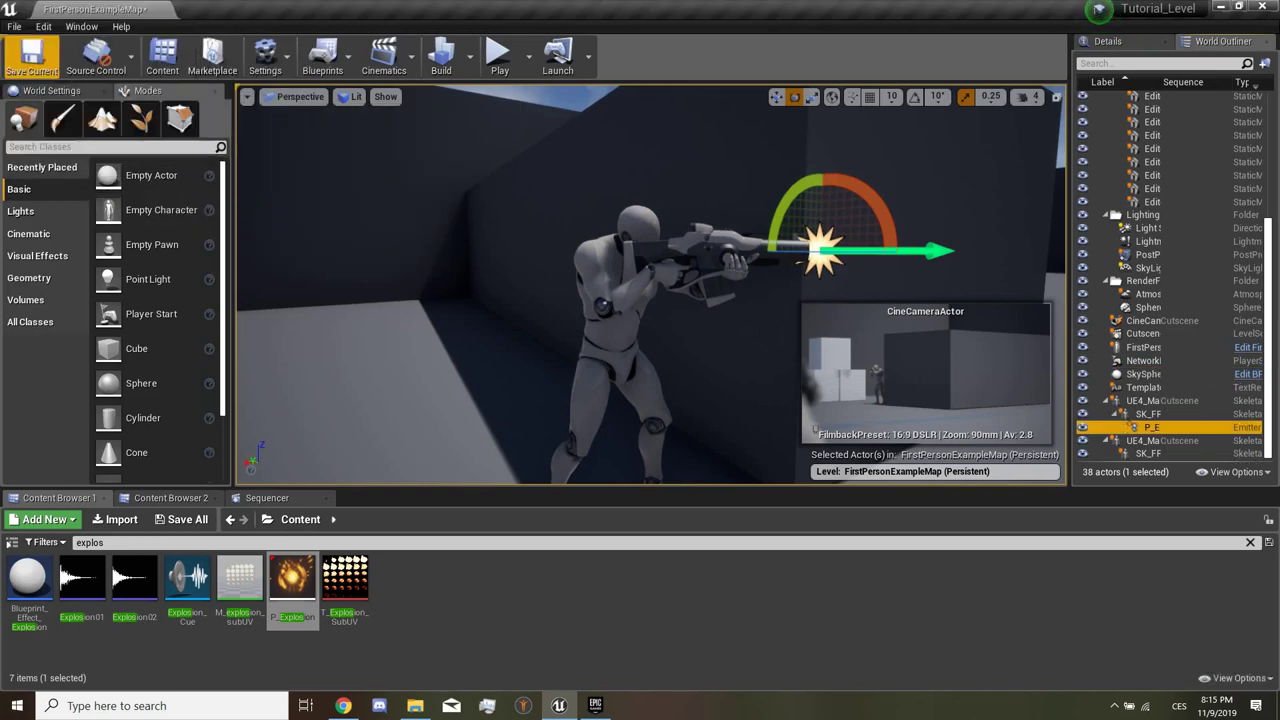
{"action": "left_click", "coordinate": [1150, 400]}
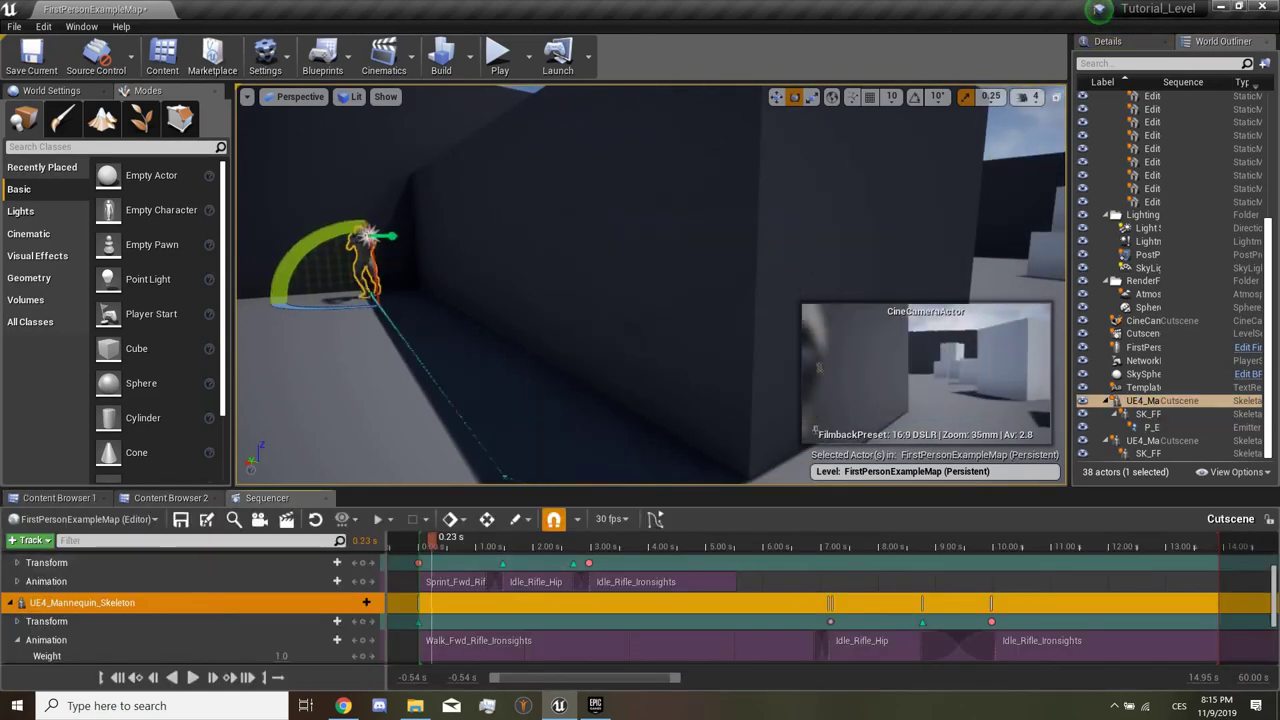
Step: Add the selected P_Explosion emitter to the Cutscene sequence as an actor track
{"action": "mouse_move", "coordinate": [1220, 541]}
{"action": "left_mouse_down"}
{"action": "mouse_move", "coordinate": [737, 541]}
{"action": "mouse_move", "coordinate": [1015, 541]}
{"action": "left_mouse_up"}
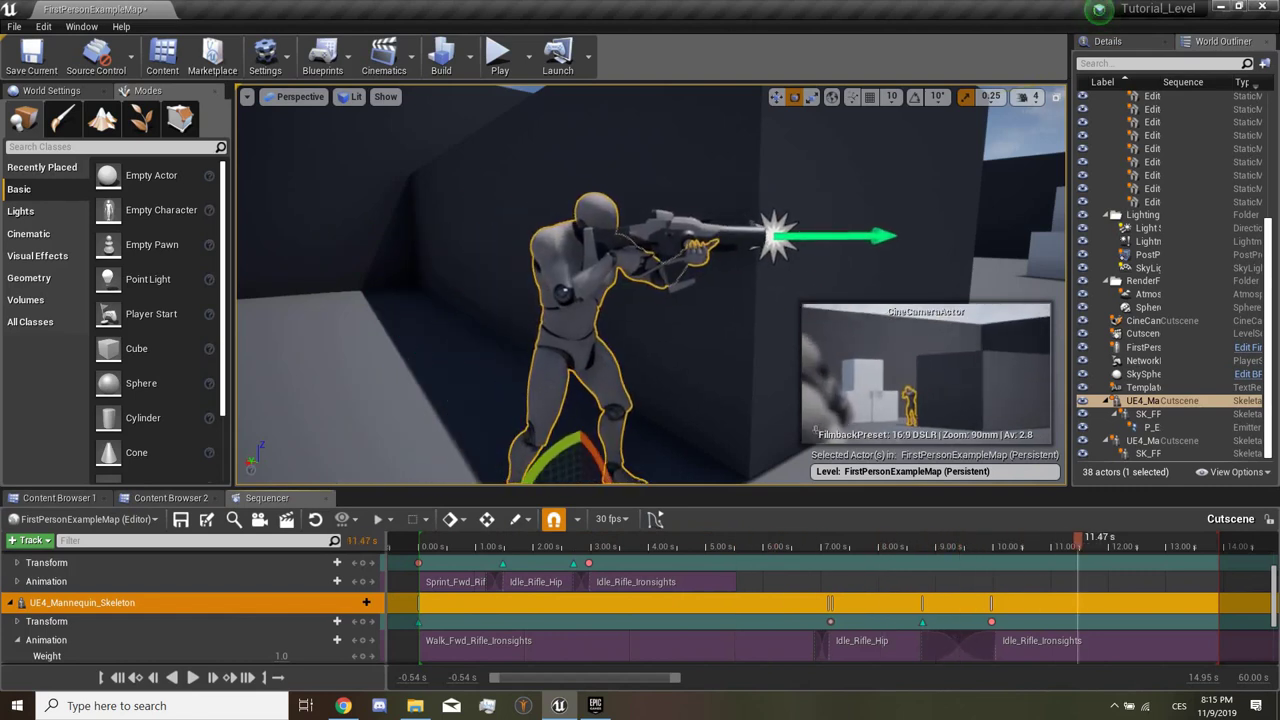
{"action": "mouse_move", "coordinate": [1015, 541]}
{"action": "left_mouse_down"}
{"action": "mouse_move", "coordinate": [484, 541]}
{"action": "mouse_move", "coordinate": [1050, 541]}
{"action": "mouse_move", "coordinate": [420, 541]}
{"action": "mouse_move", "coordinate": [1035, 541]}
{"action": "left_mouse_up"}
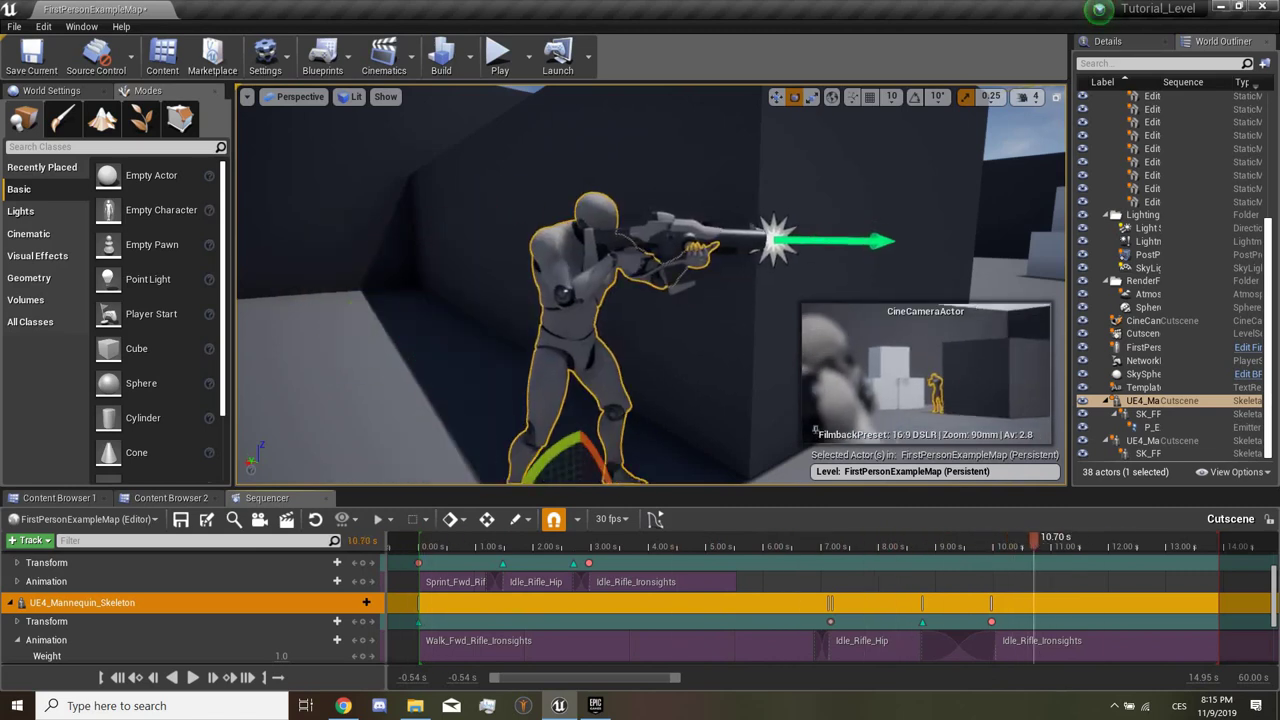
{"action": "left_click", "coordinate": [30, 540]}
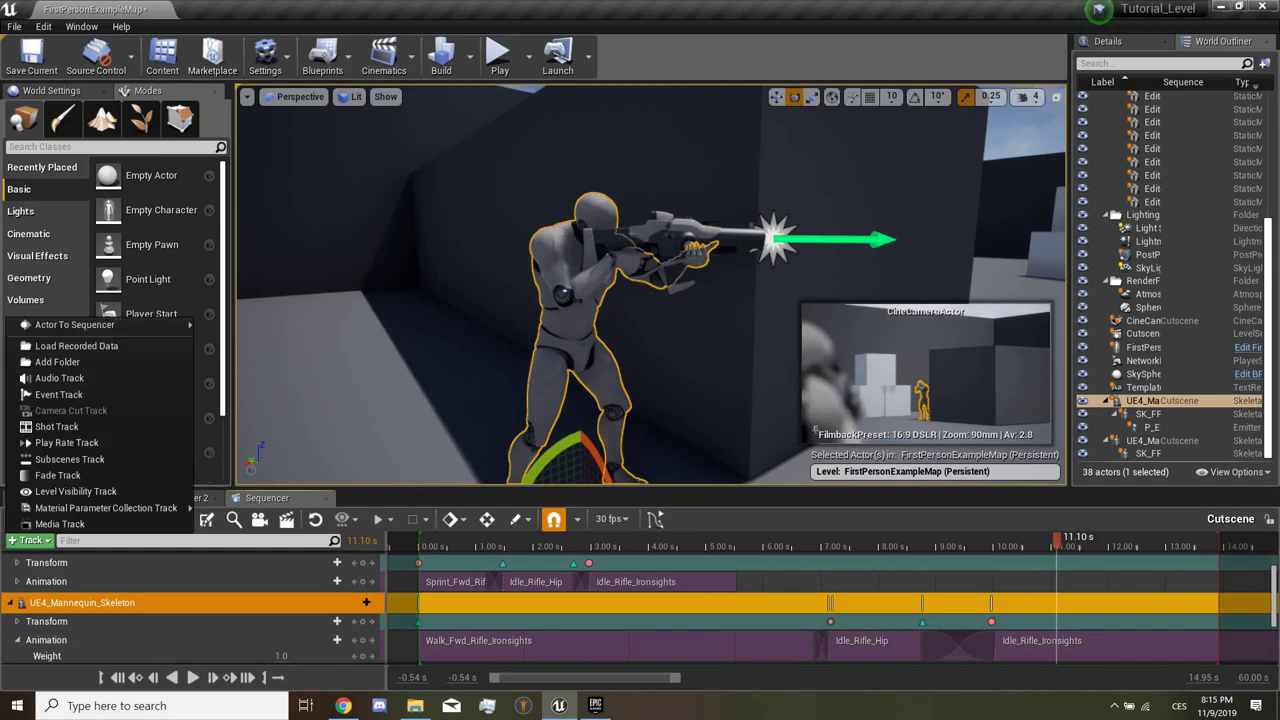
{"action": "left_click", "coordinate": [1151, 427]}
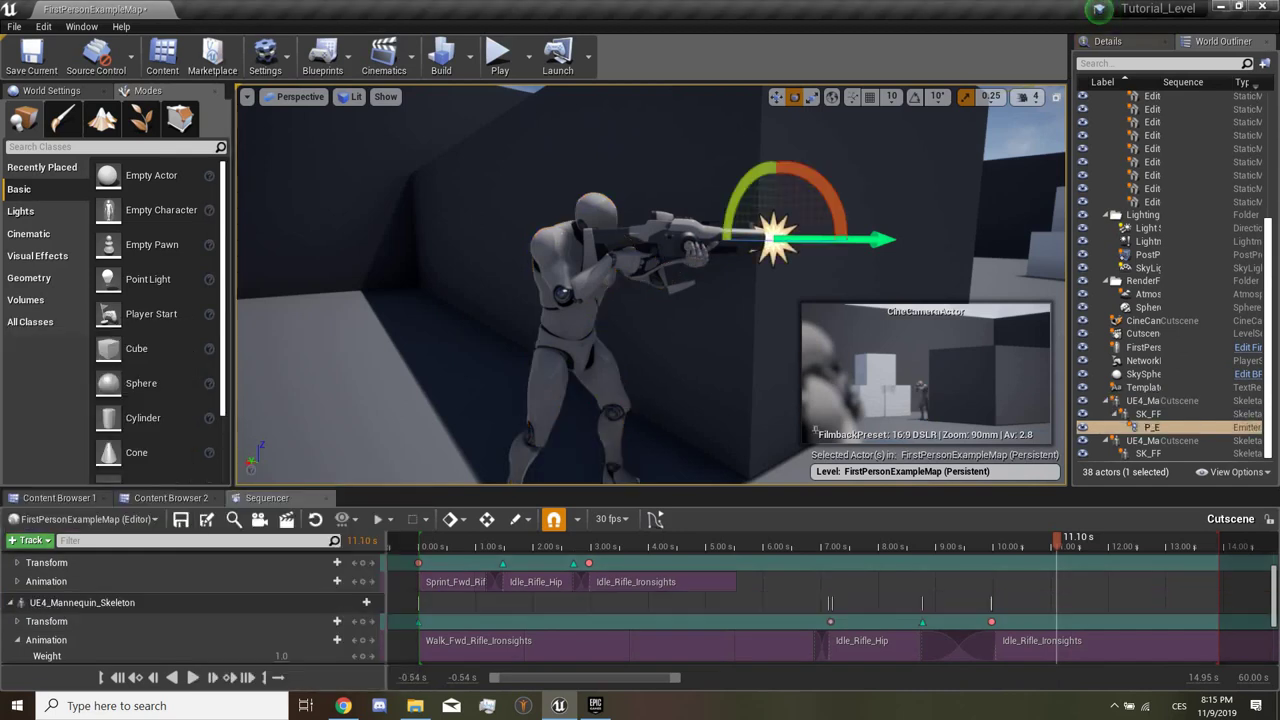
{"action": "left_click", "coordinate": [30, 540]}
{"action": "mouse_move", "coordinate": [75, 324]}
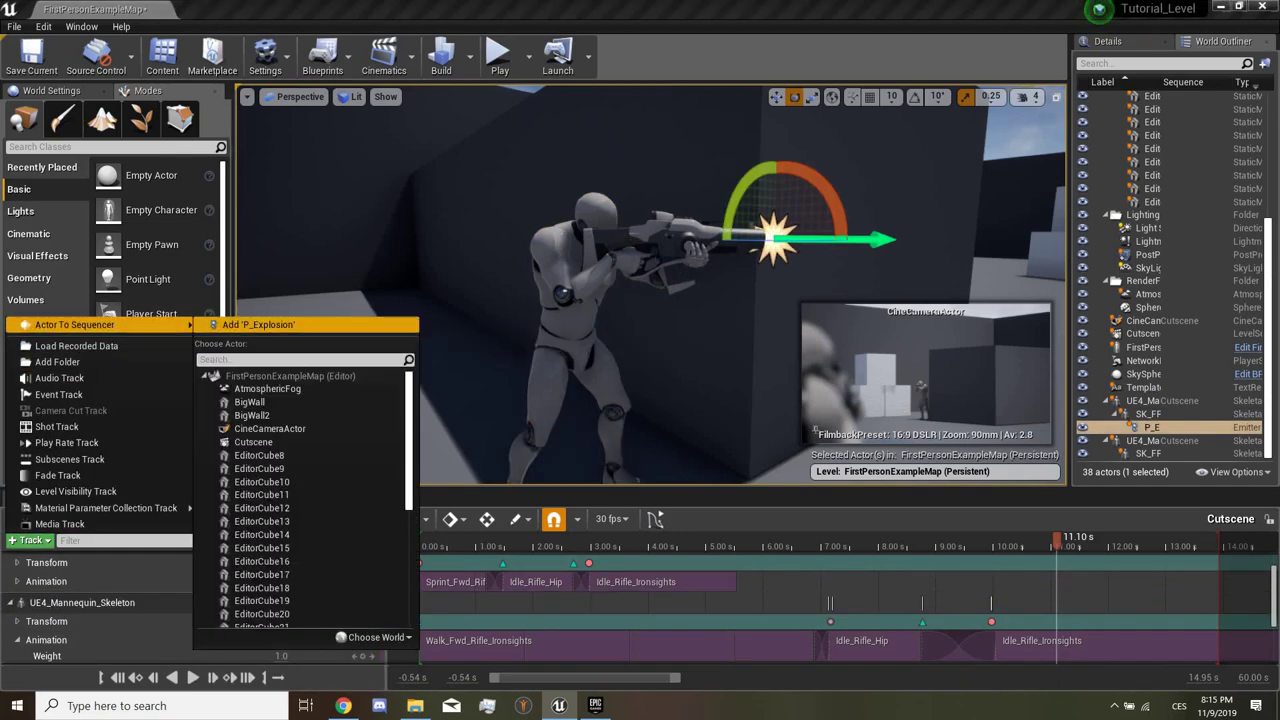
{"action": "left_click", "coordinate": [258, 324]}
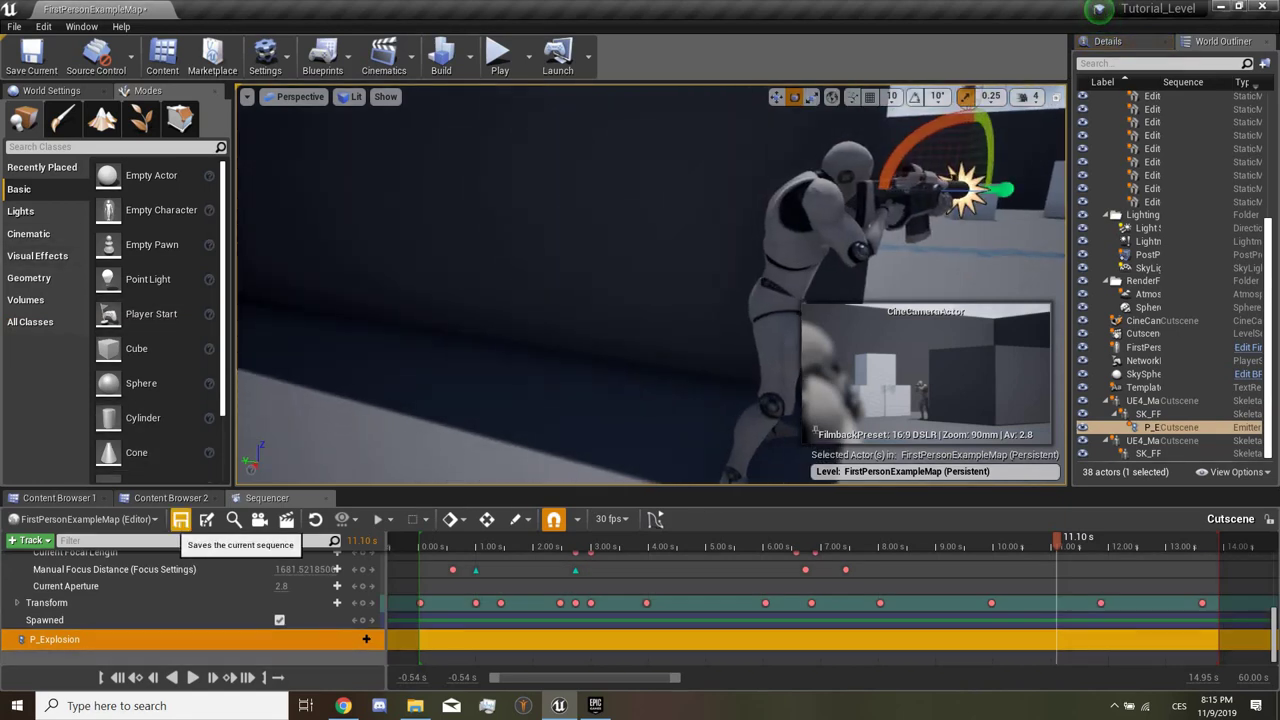
Step: Save the Cutscene sequence and the FirstPersonExampleMap level
{"action": "left_click", "coordinate": [180, 519]}
{"action": "left_click", "coordinate": [32, 55]}
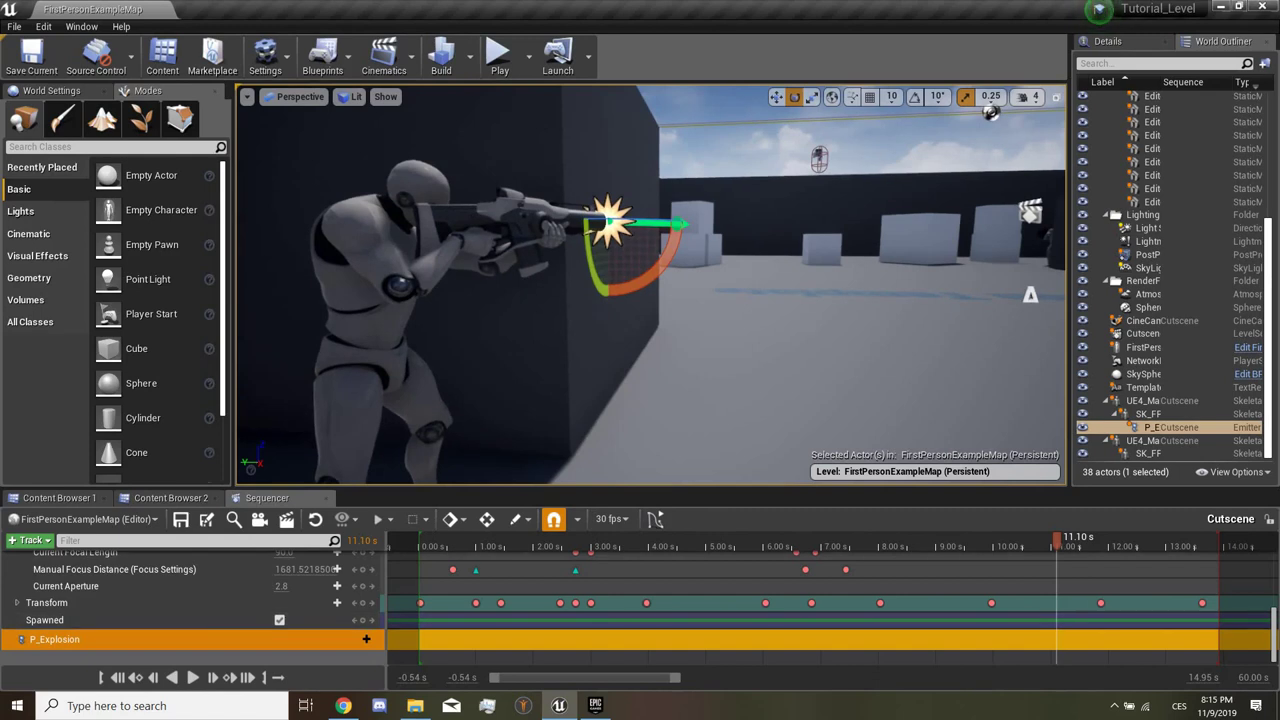
{"action": "left_click_drag", "start_coordinate": [560, 540], "coordinate": [1100, 540]}
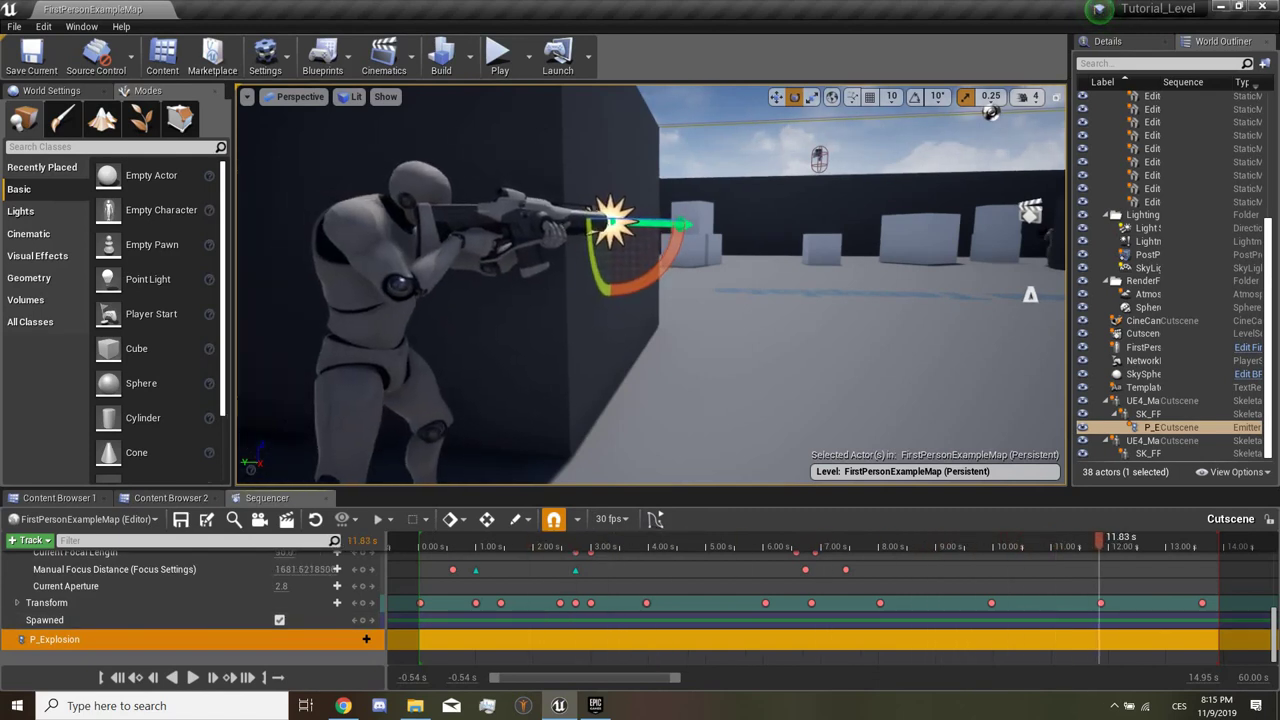
Step: Give P_Explosion a Particle Toggle track with an Activate key at 11.83 s, and play back to check
{"action": "left_click", "coordinate": [357, 638]}
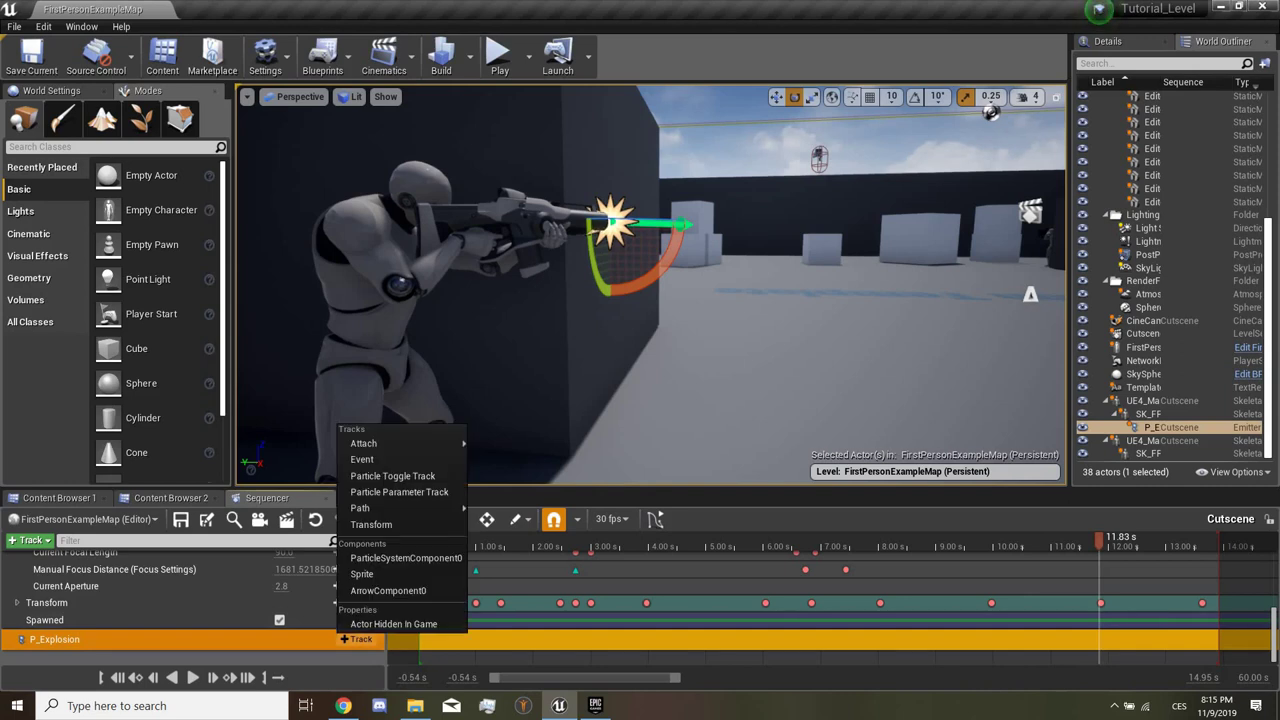
{"action": "mouse_move", "coordinate": [400, 443]}
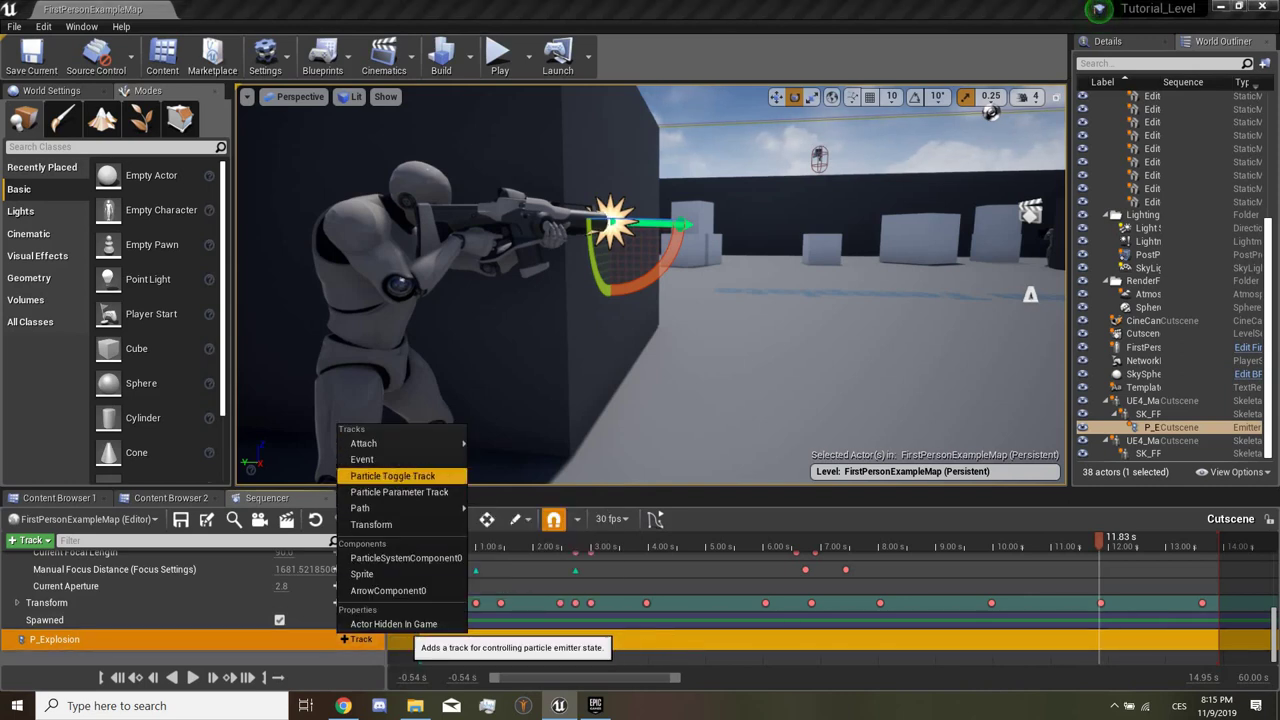
{"action": "left_click", "coordinate": [393, 476]}
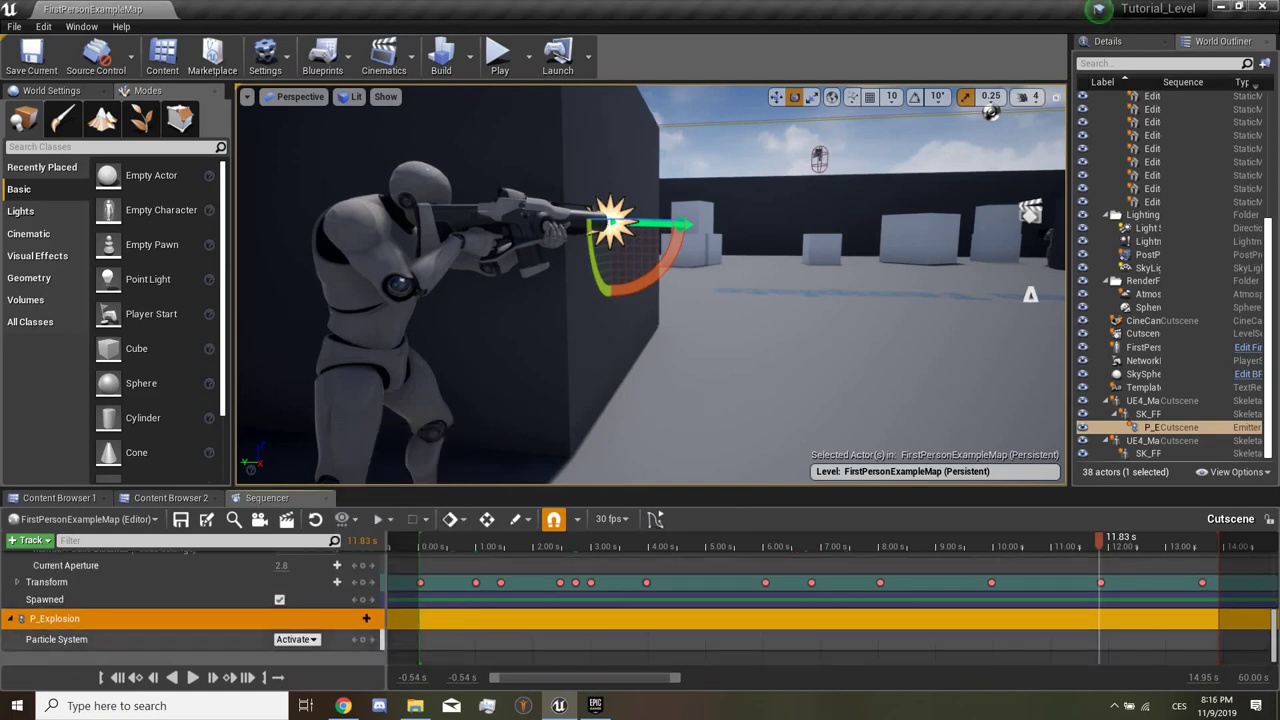
{"action": "left_click", "coordinate": [363, 639]}
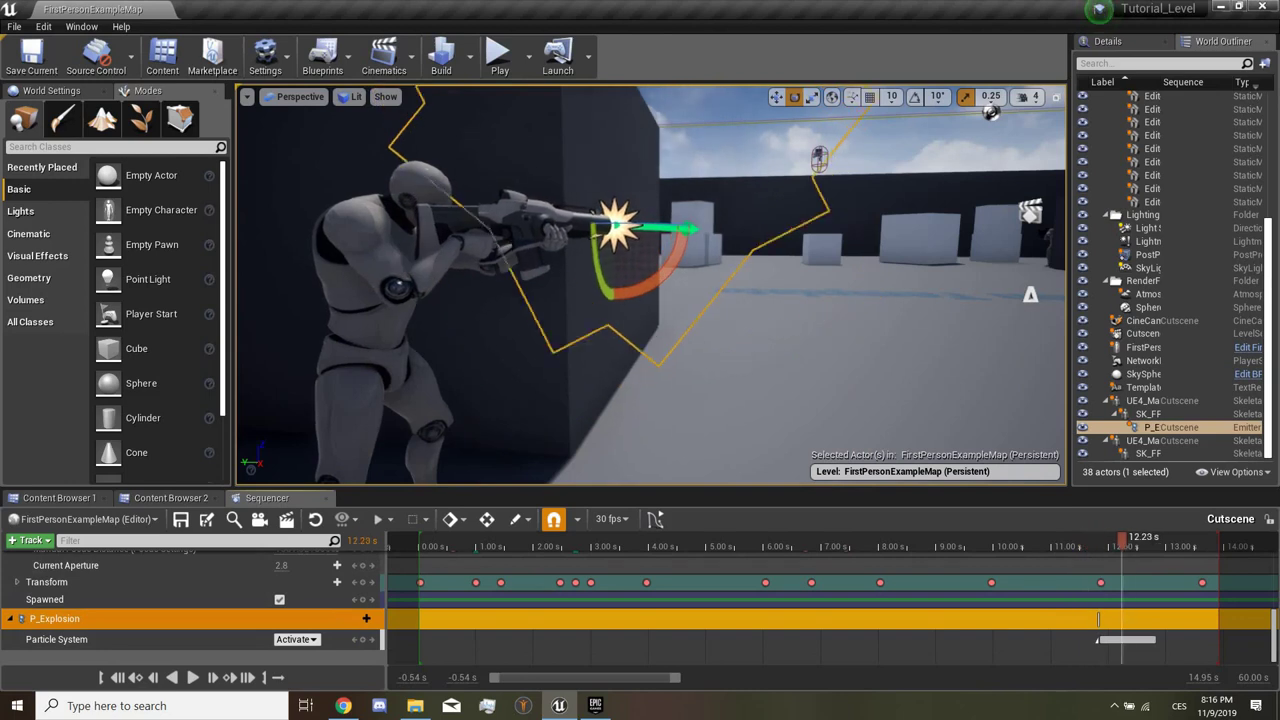
{"action": "key", "text": "j"}
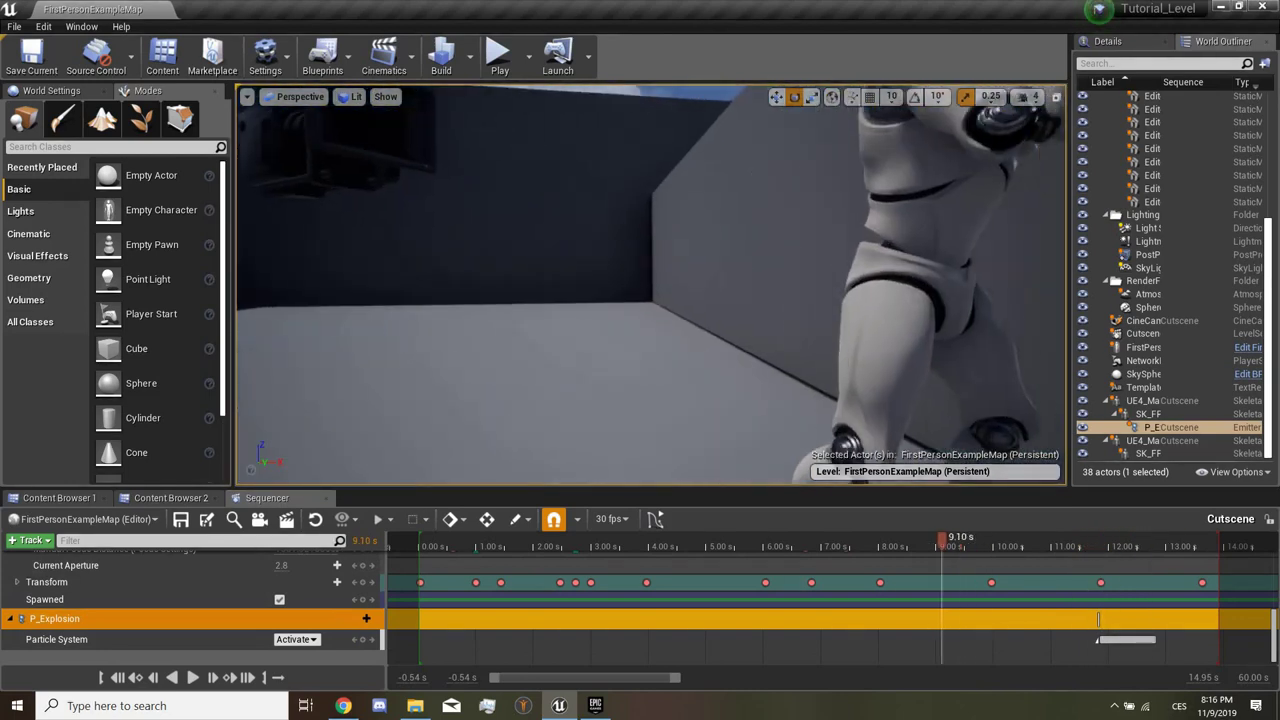
{"action": "left_click", "coordinate": [372, 108]}
{"action": "key", "text": "l"}
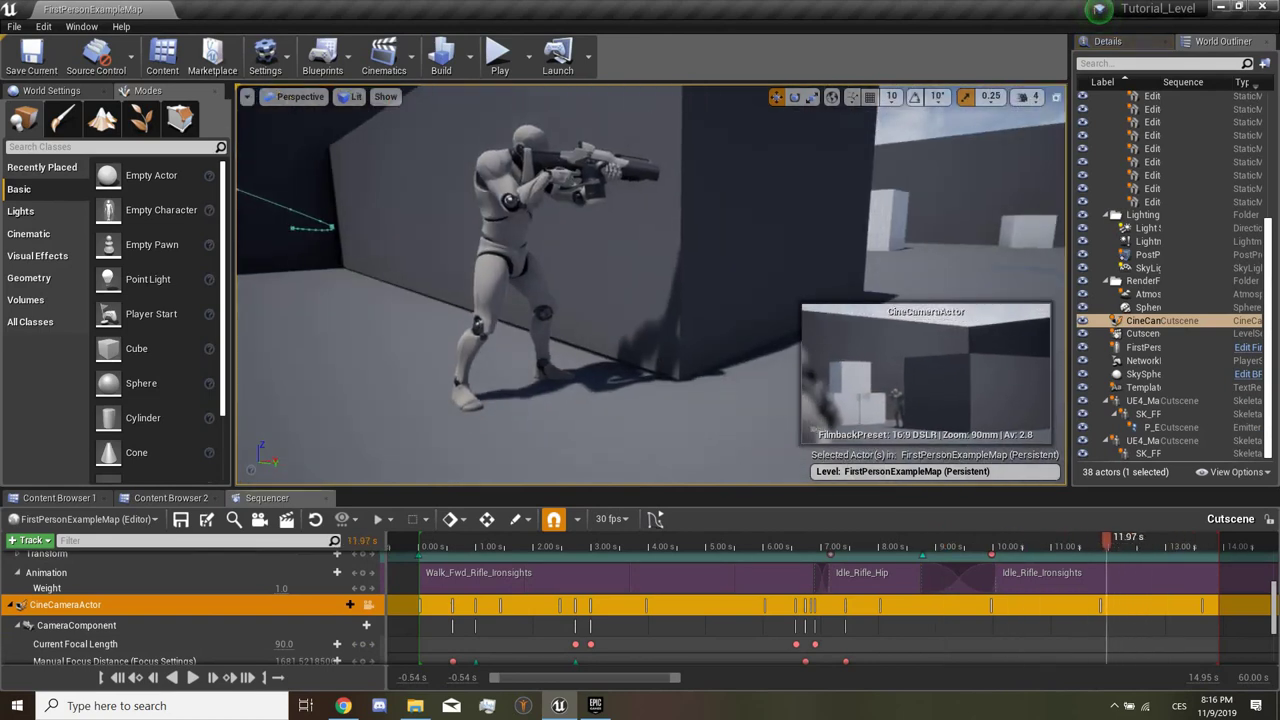
Step: Frame the cine camera, then drop a Sphere from Place Actors beside the mannequin's gun
{"action": "key", "text": "f"}
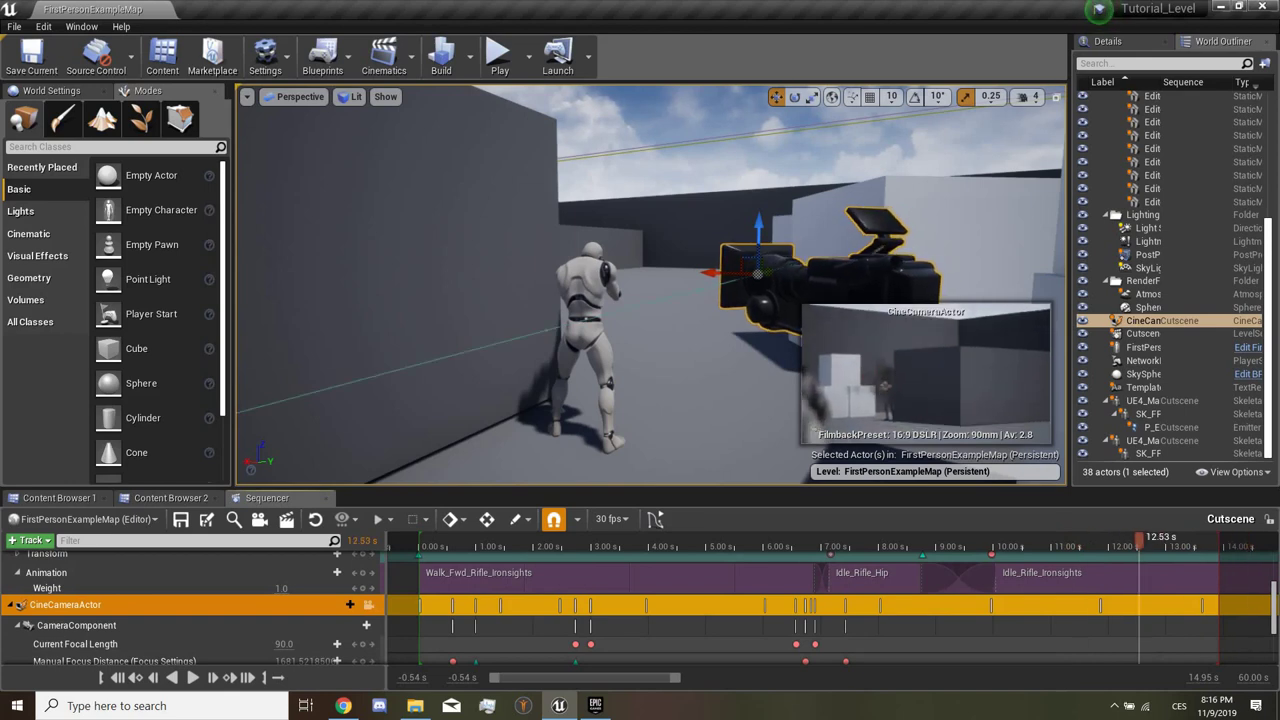
{"action": "key", "text": "f"}
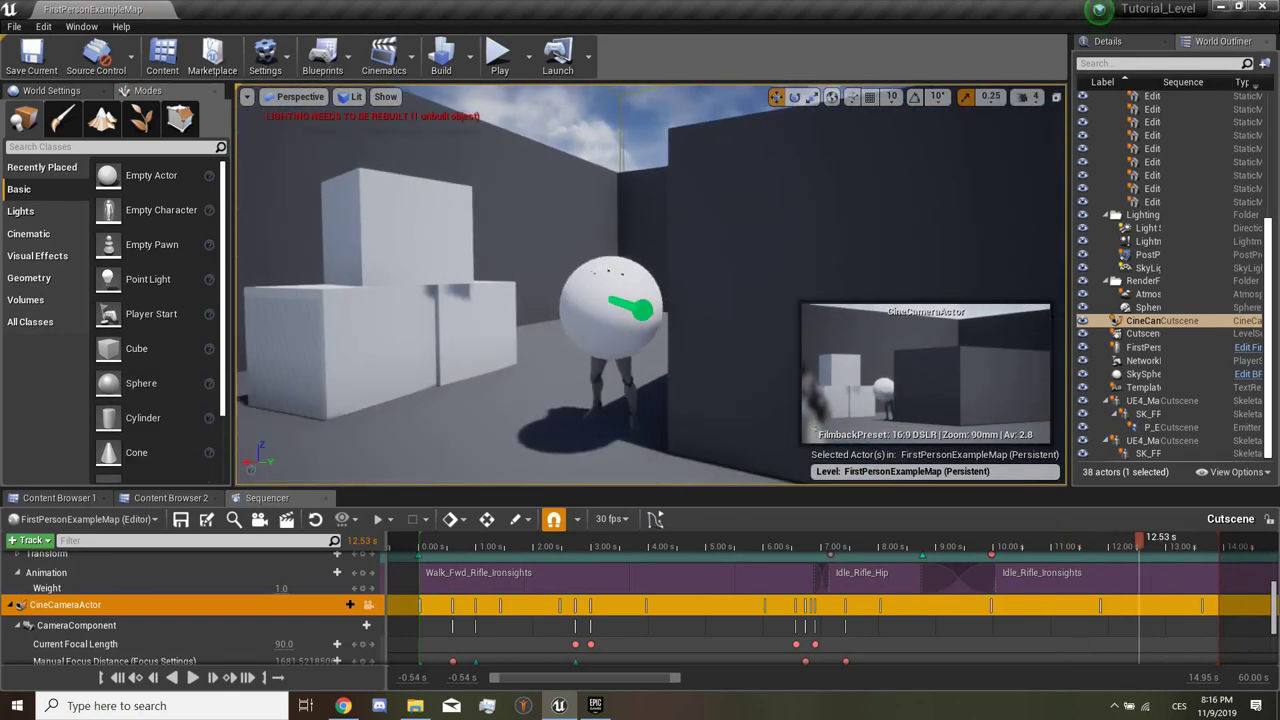
{"action": "mouse_move", "coordinate": [141, 383]}
{"action": "left_mouse_down"}
{"action": "mouse_move", "coordinate": [610, 310]}
{"action": "mouse_move", "coordinate": [530, 340]}
{"action": "left_mouse_up"}
Step: Scale the Sphere into a small, flattened bullet shape at the gun's muzzle
{"action": "key", "text": "f"}
{"action": "key", "text": "r"}
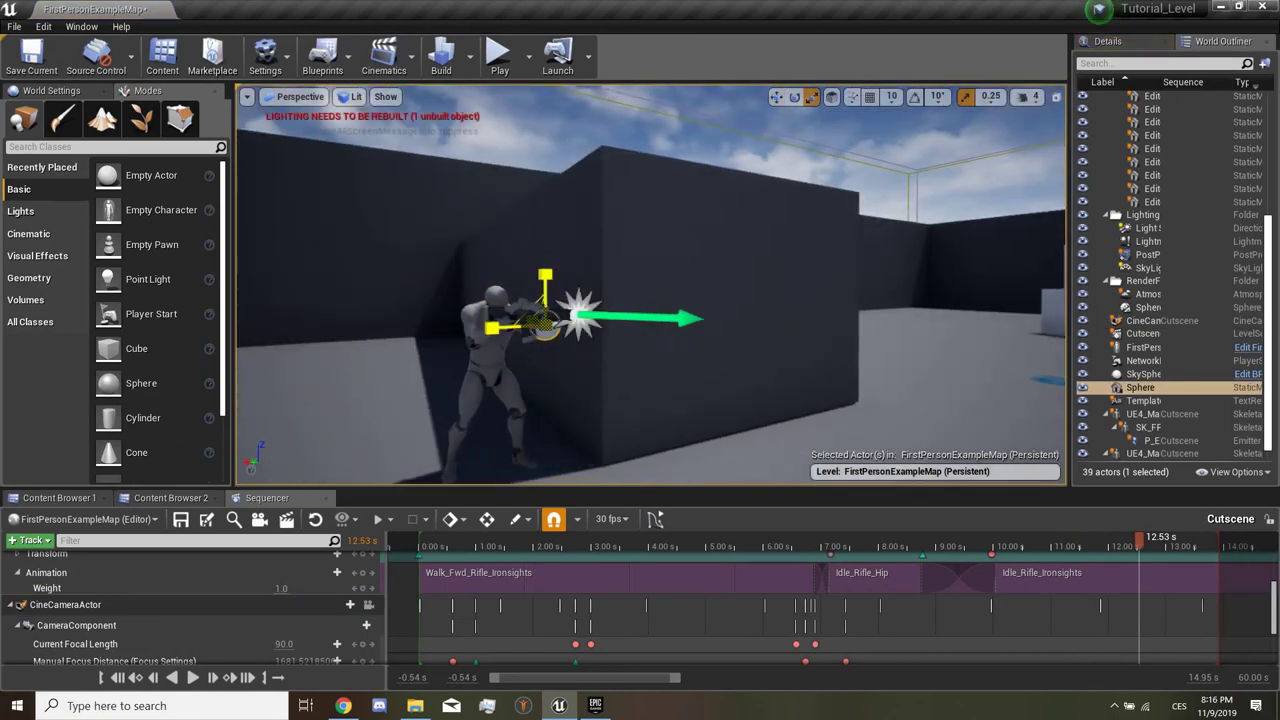
{"action": "right_click_drag", "start_coordinate": [600, 300], "coordinate": [660, 290]}
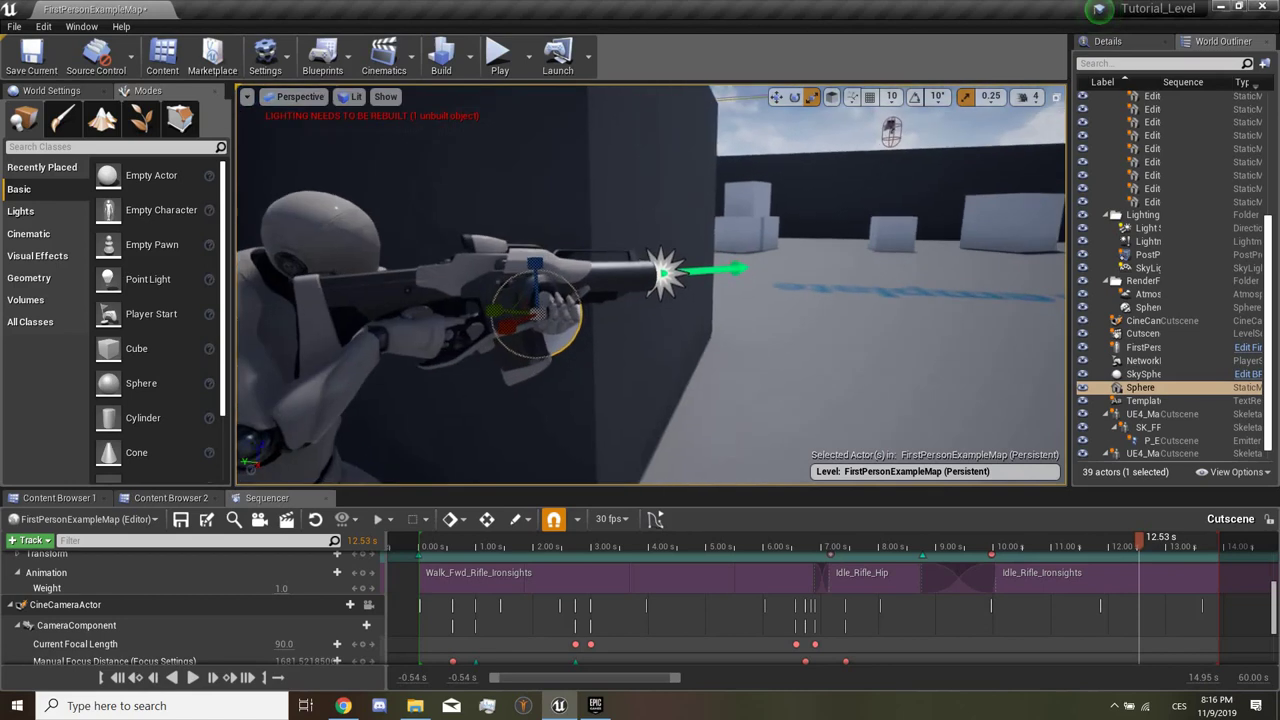
{"action": "left_click_drag", "start_coordinate": [505, 315], "coordinate": [470, 360]}
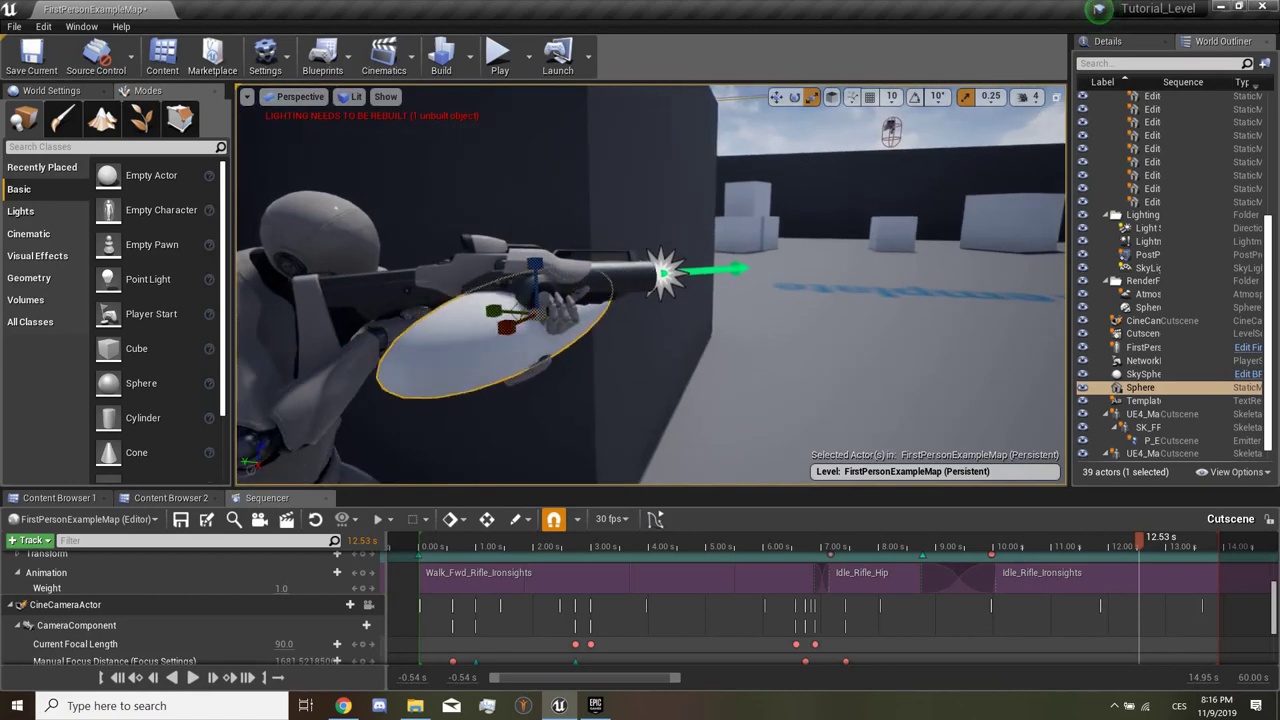
{"action": "left_click_drag", "start_coordinate": [650, 290], "coordinate": [540, 300], "text": "alt"}
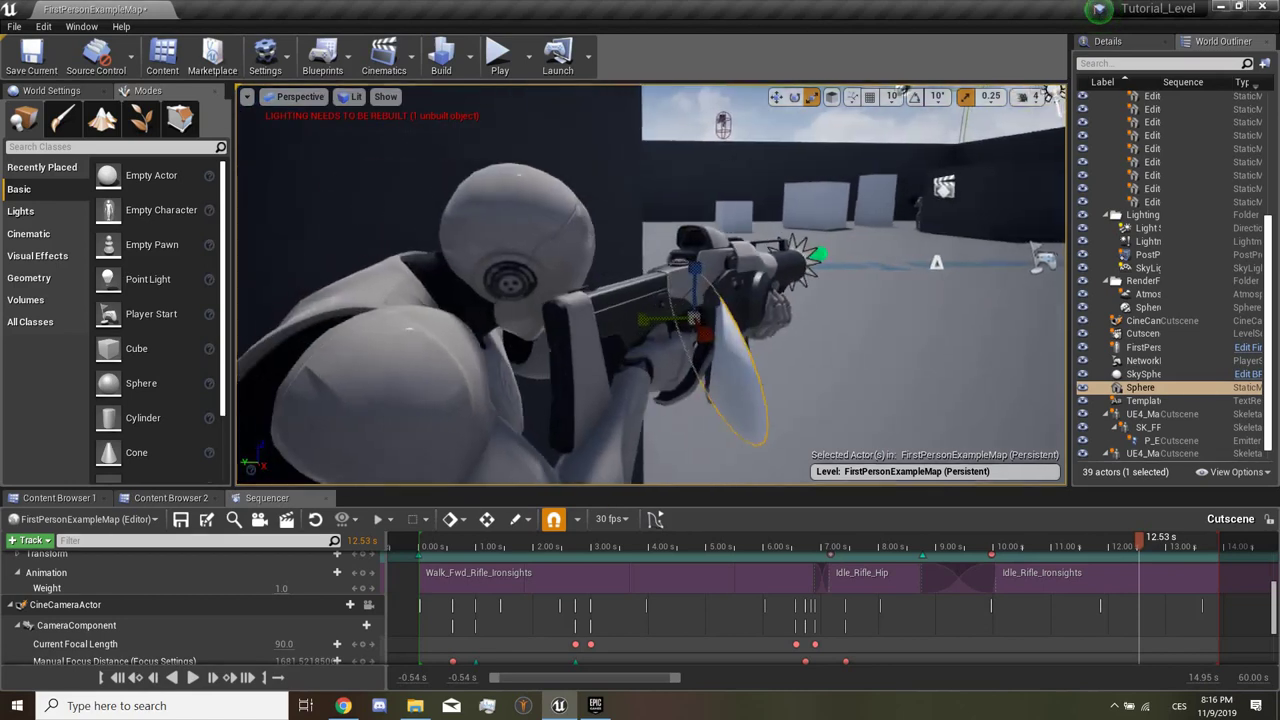
{"action": "left_click_drag", "start_coordinate": [650, 290], "coordinate": [720, 285], "text": "alt"}
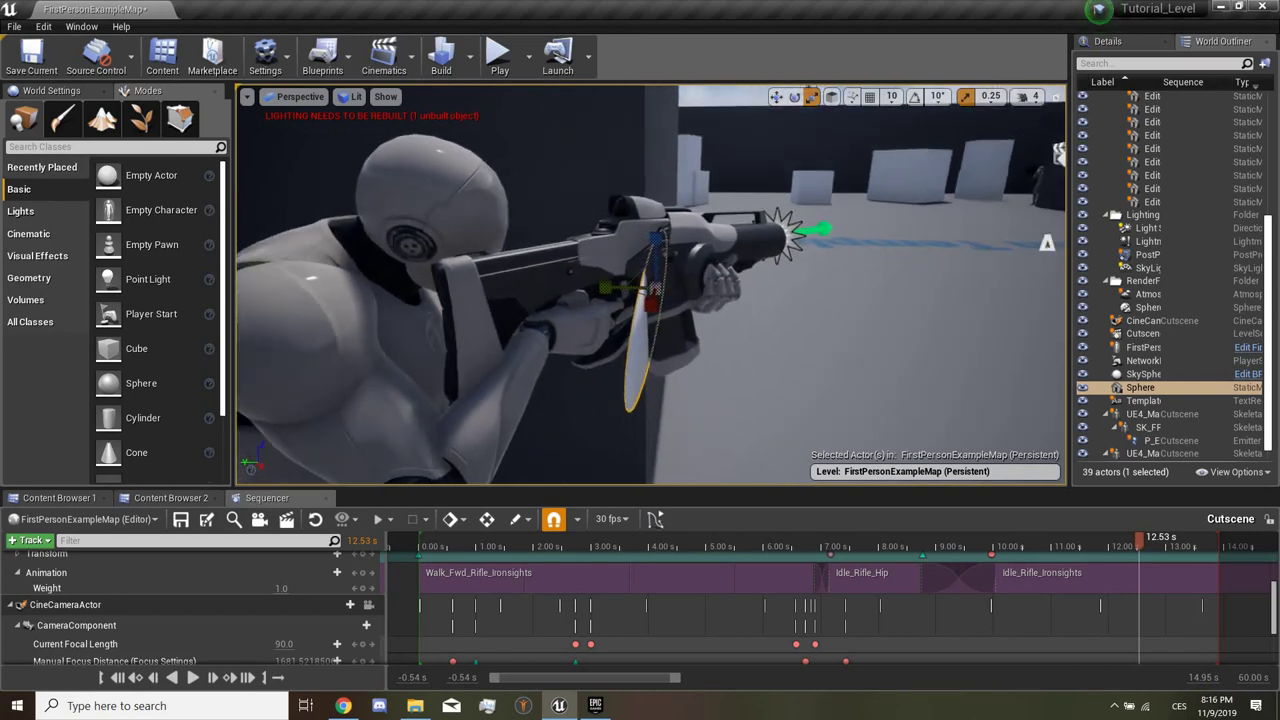
{"action": "left_click_drag", "start_coordinate": [605, 288], "coordinate": [640, 300]}
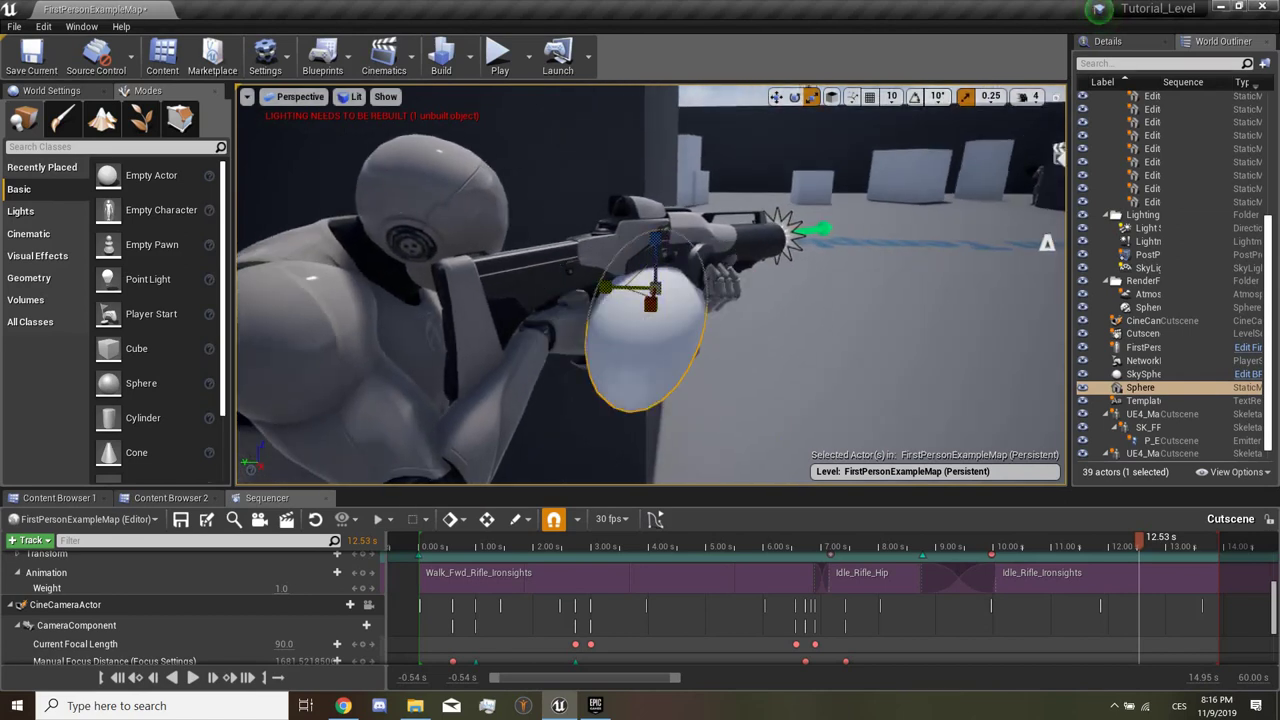
{"action": "left_click_drag", "start_coordinate": [652, 290], "coordinate": [630, 305]}
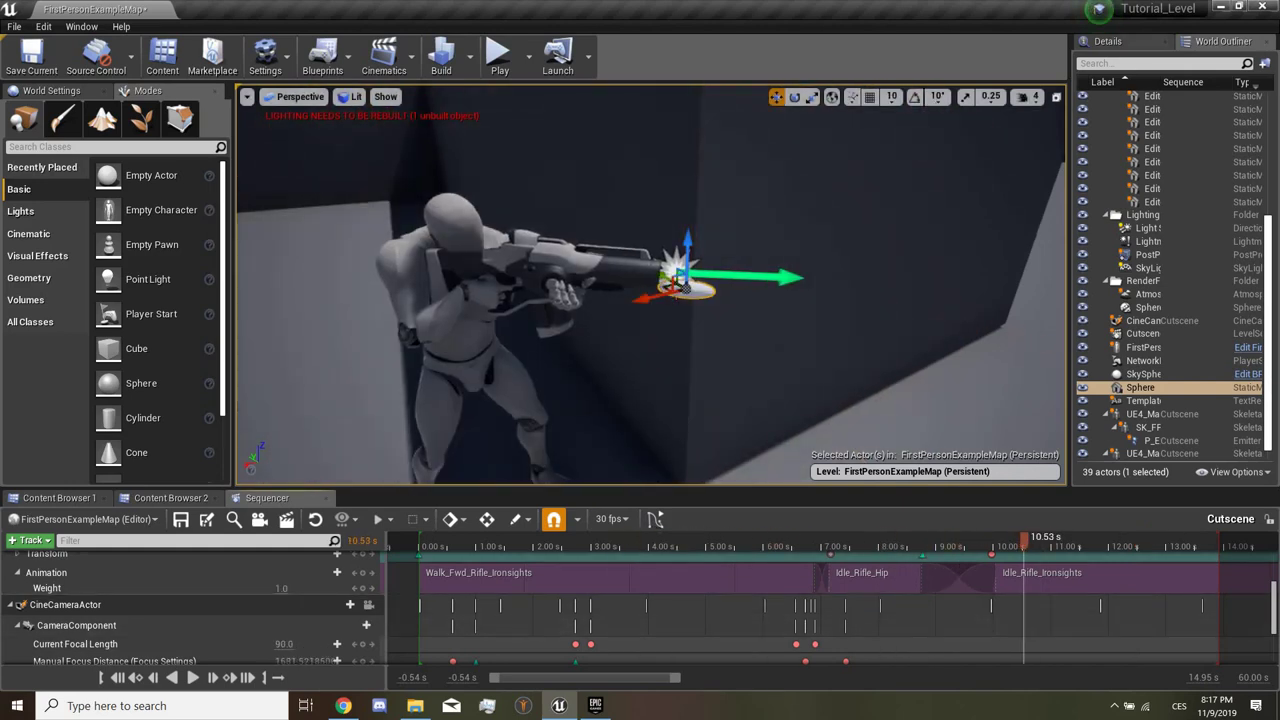
Step: Select the Sphere in the World Outliner, focus on it and nudge it slightly down
{"action": "left_click", "coordinate": [1107, 41]}
{"action": "left_click", "coordinate": [1220, 41]}
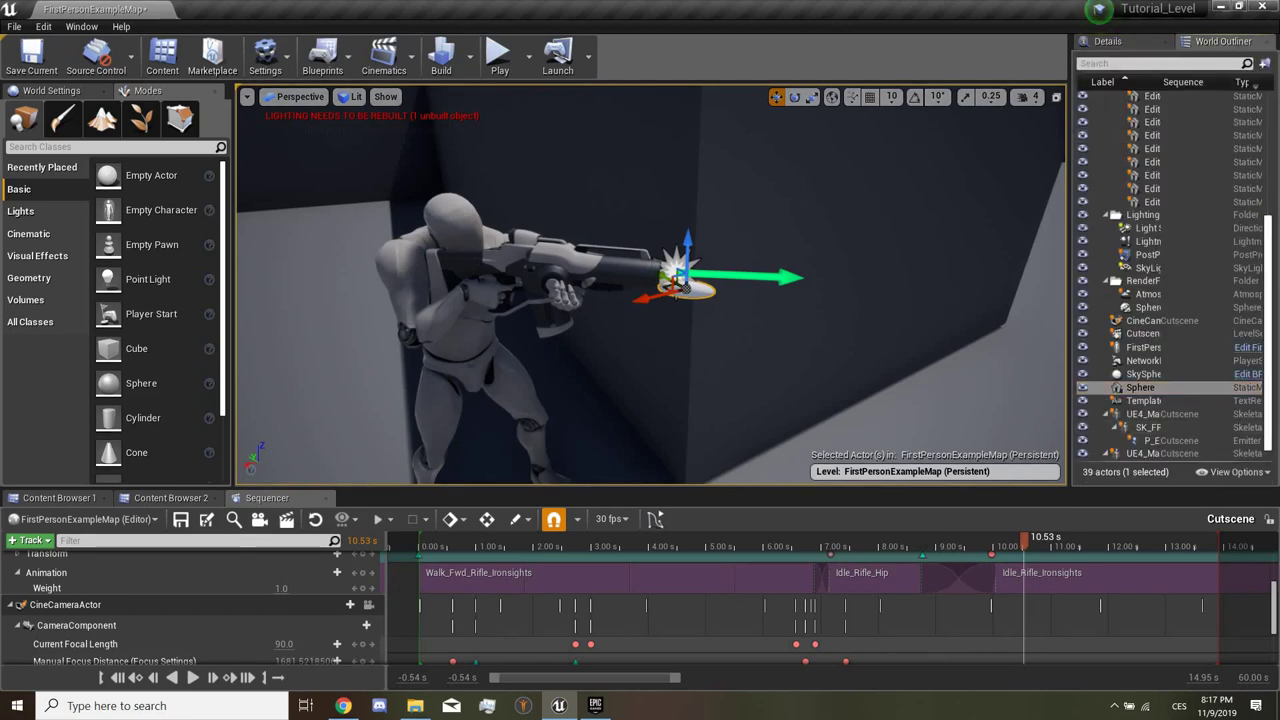
{"action": "scroll", "coordinate": [1140, 380], "scroll_direction": "down", "scroll_amount": 1}
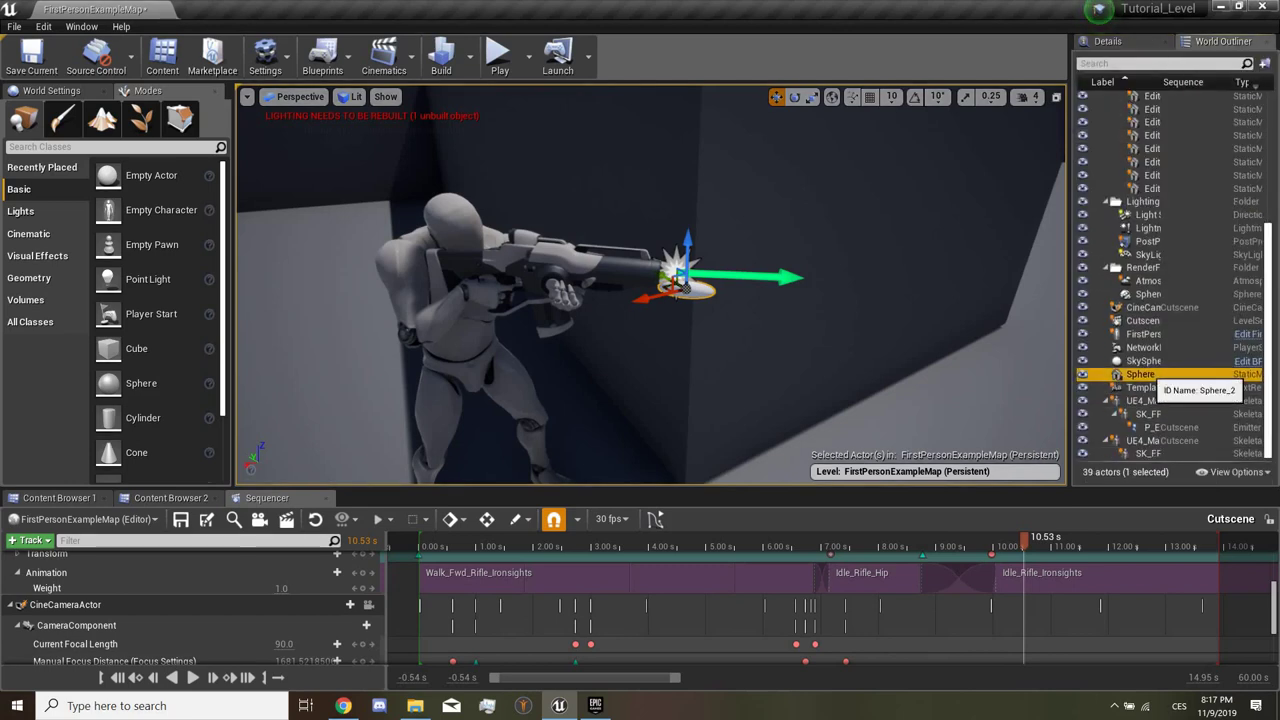
{"action": "mouse_move", "coordinate": [1140, 376]}
{"action": "left_mouse_down"}
{"action": "mouse_move", "coordinate": [1172, 440]}
{"action": "mouse_move", "coordinate": [1140, 378]}
{"action": "left_mouse_up"}
{"action": "double_click", "coordinate": [1140, 374]}
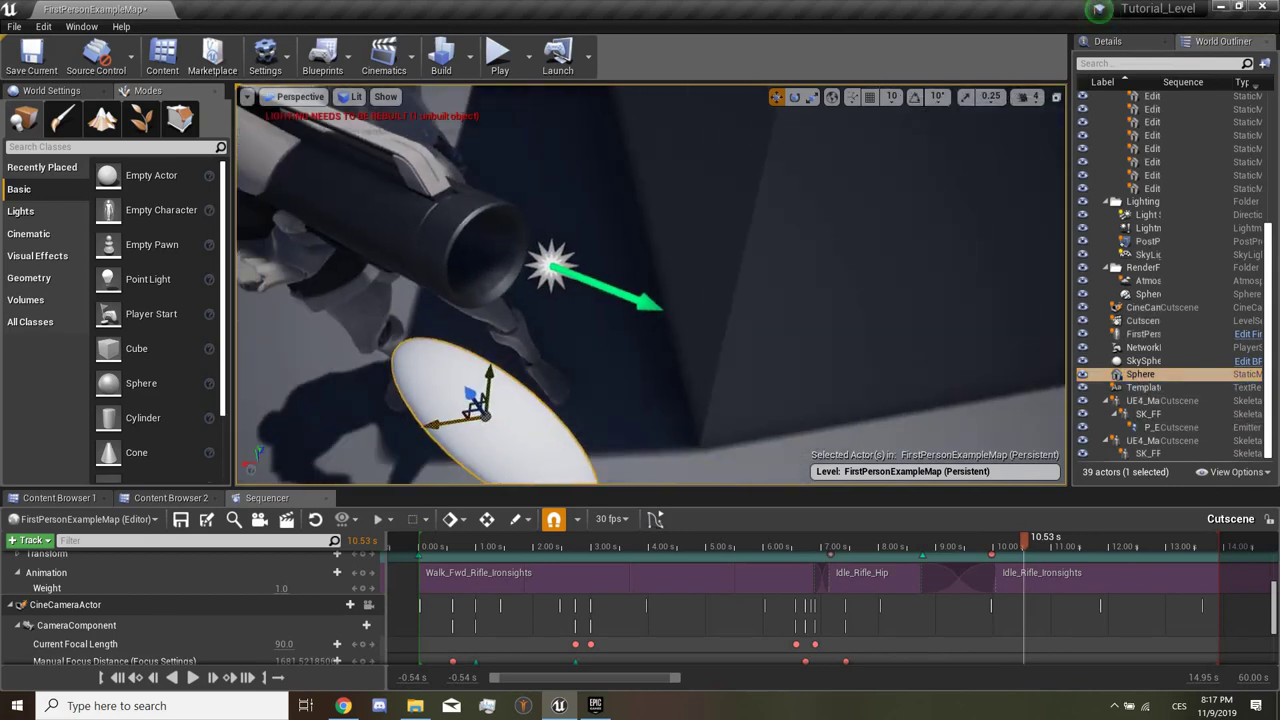
{"action": "left_click_drag", "start_coordinate": [470, 395], "coordinate": [560, 300], "text": "alt"}
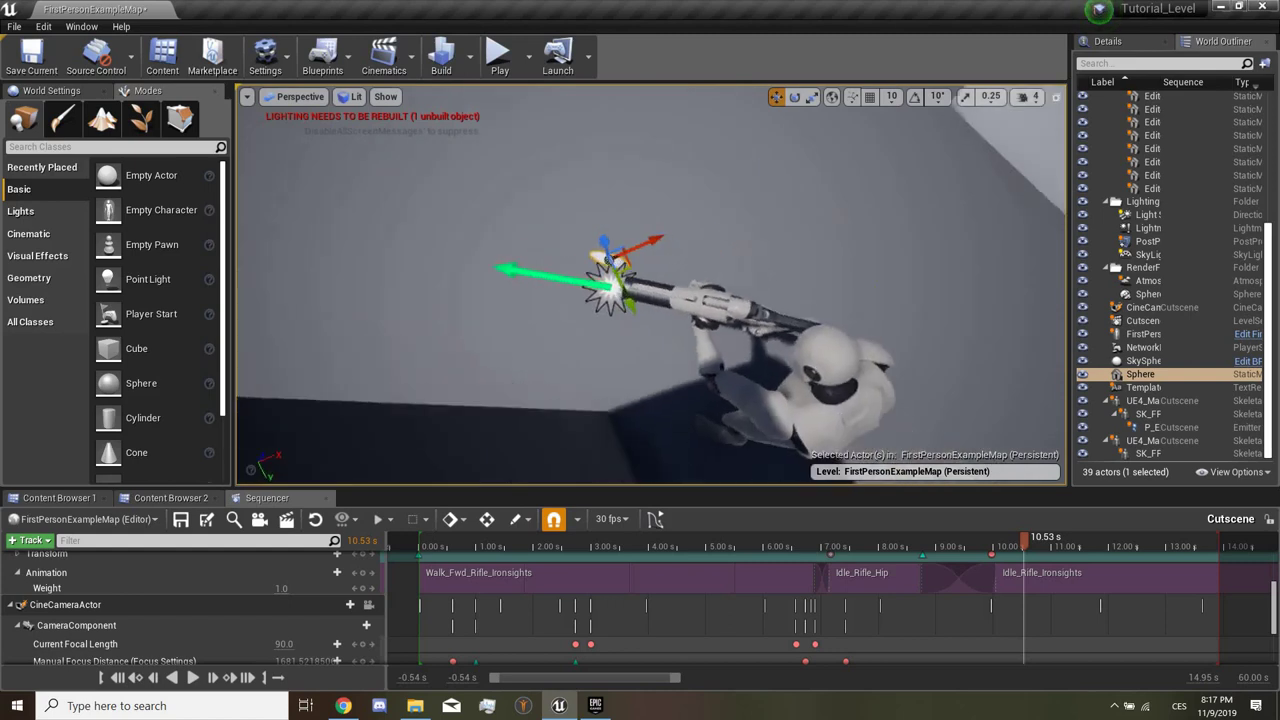
{"action": "mouse_move", "coordinate": [585, 250]}
{"action": "left_mouse_down"}
{"action": "mouse_move", "coordinate": [577, 282]}
{"action": "mouse_move", "coordinate": [620, 268]}
{"action": "left_mouse_up"}
Step: Rotate the Sphere to lie along the gun barrel and bring up Sequencer's + Track list
{"action": "key", "text": "e"}
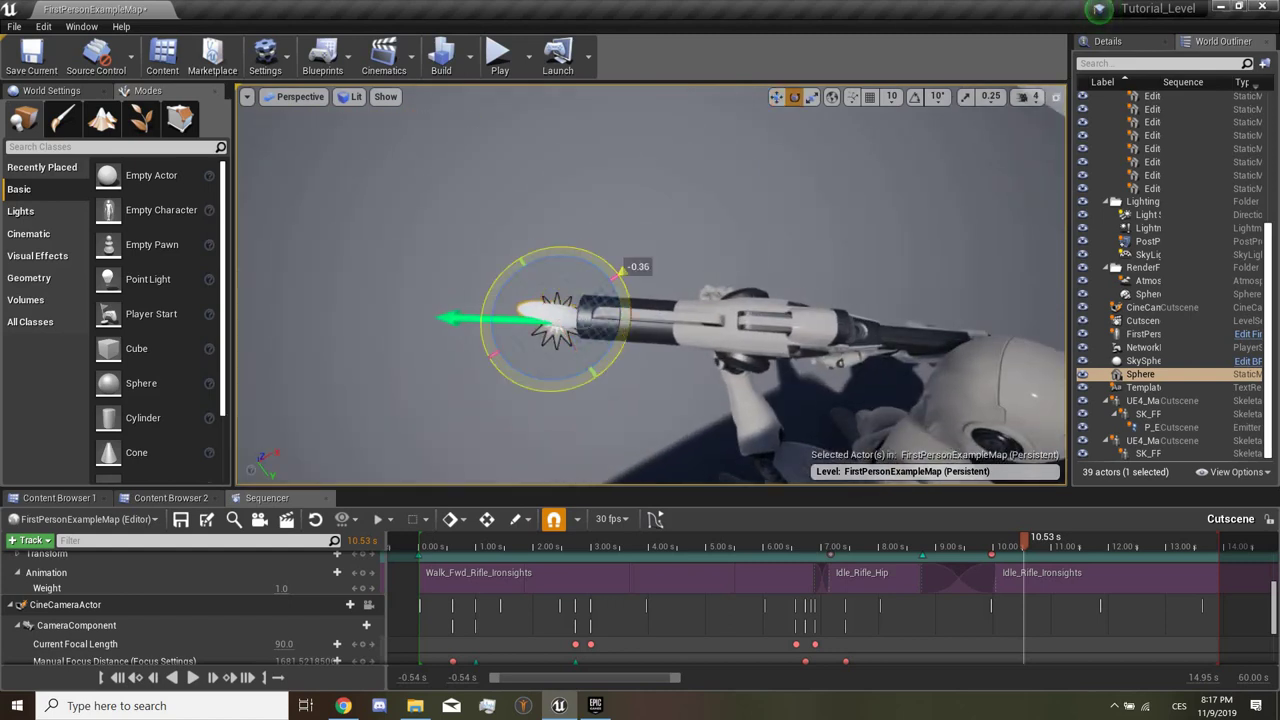
{"action": "mouse_move", "coordinate": [560, 320]}
{"action": "left_mouse_down", "text": "alt"}
{"action": "mouse_move", "coordinate": [640, 420]}
{"action": "mouse_move", "coordinate": [650, 410]}
{"action": "left_mouse_up", "text": "alt"}
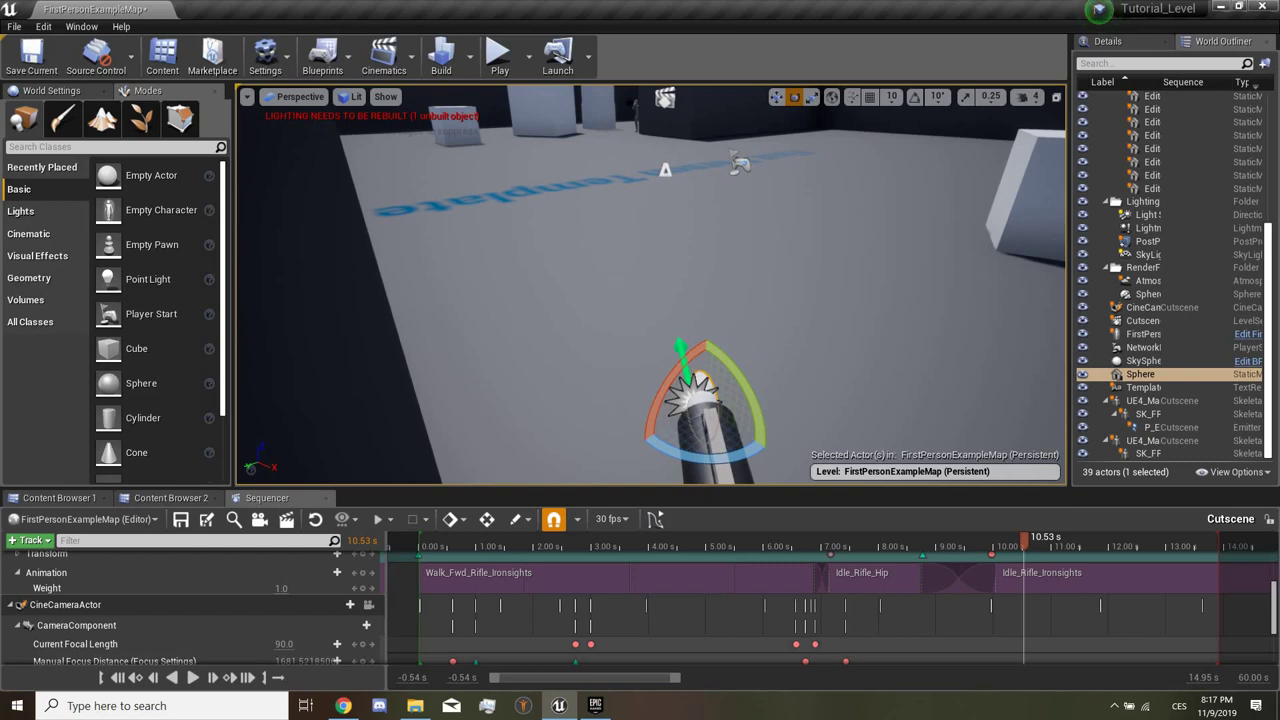
{"action": "left_click_drag", "start_coordinate": [650, 410], "coordinate": [600, 380], "text": "alt"}
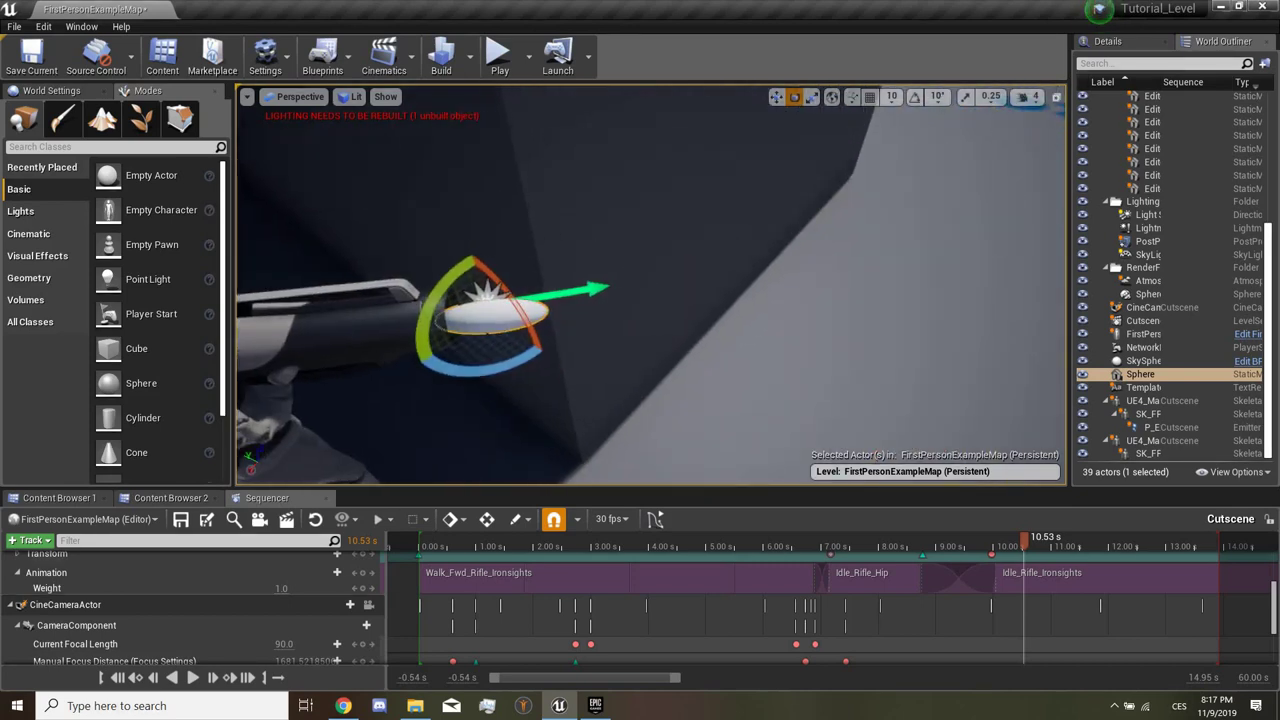
{"action": "left_click", "coordinate": [28, 540]}
Step: Add the Sphere to the Cutscene with a visibility track keyed hidden at 0.00 s
{"action": "mouse_move", "coordinate": [100, 325]}
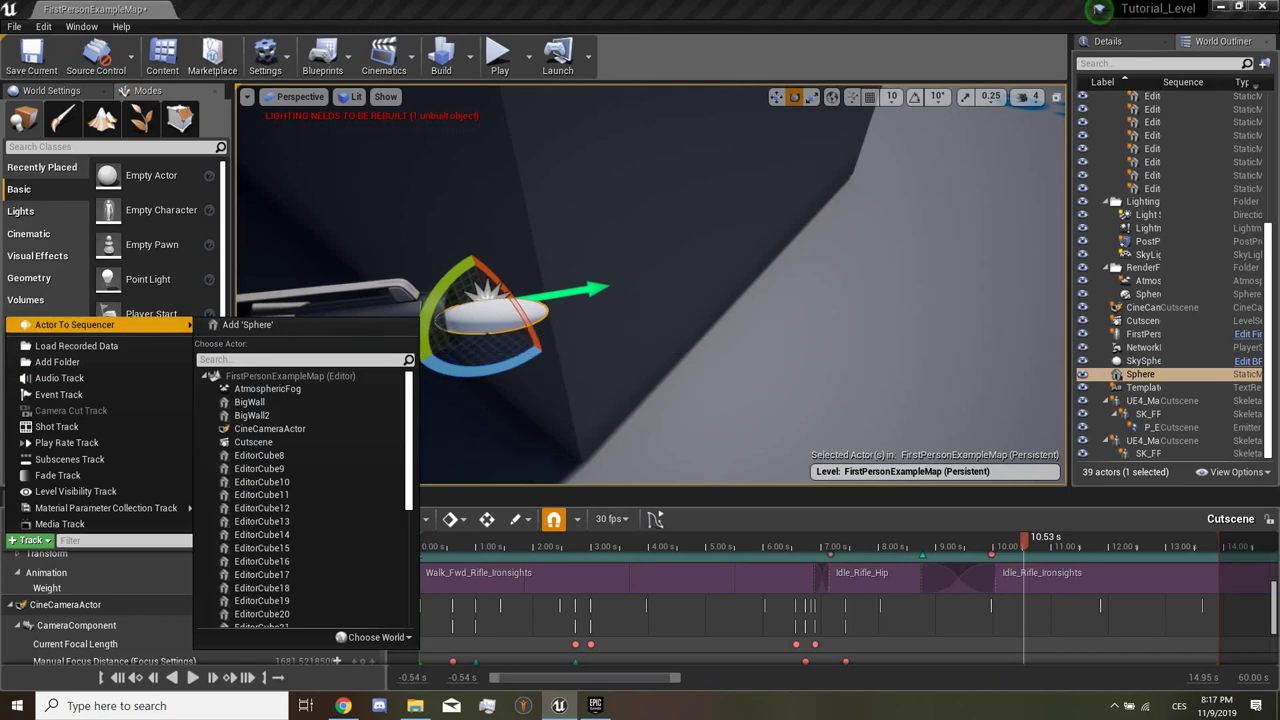
{"action": "left_click", "coordinate": [247, 325]}
{"action": "left_click", "coordinate": [421, 546]}
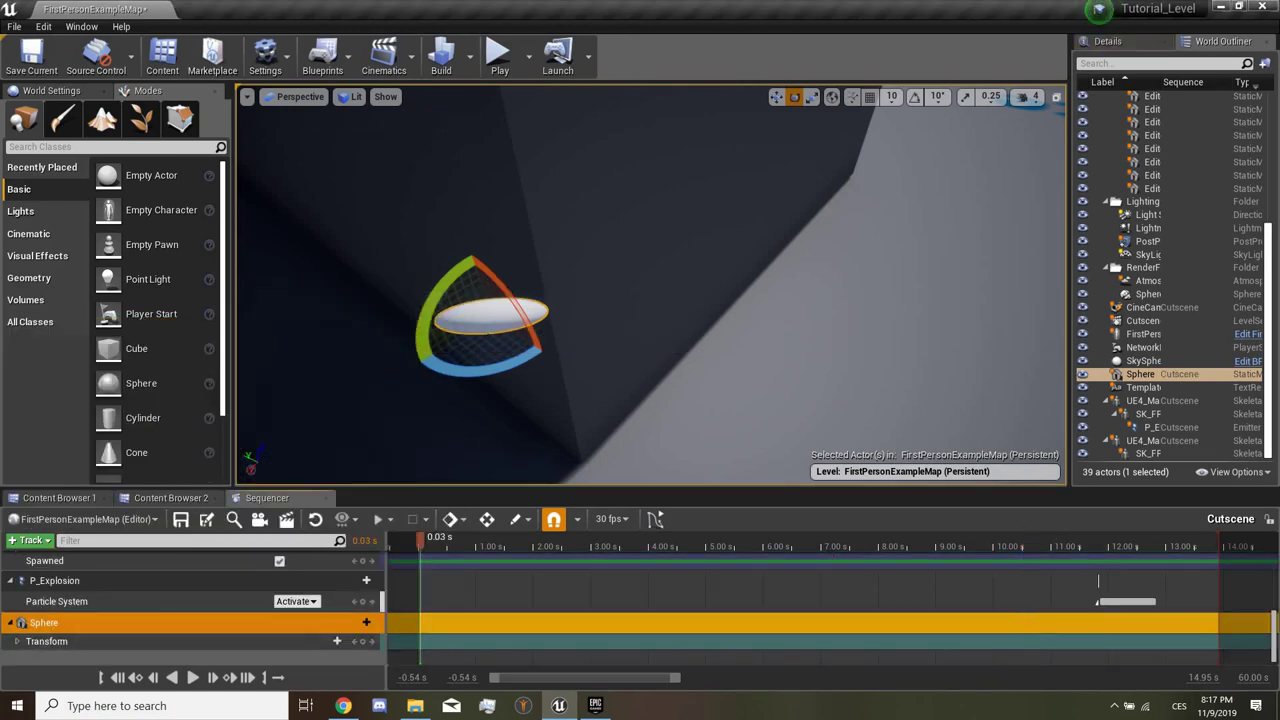
{"action": "left_click_drag", "start_coordinate": [828, 540], "coordinate": [421, 546]}
{"action": "left_click", "coordinate": [330, 641]}
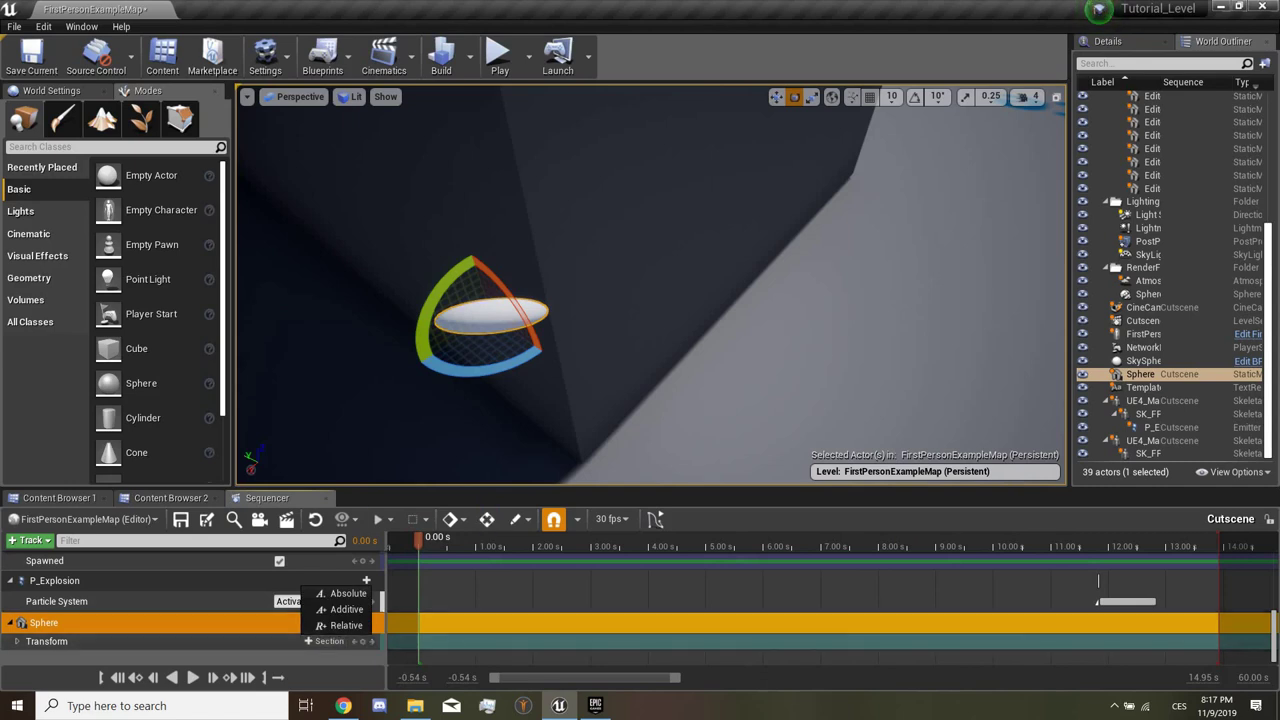
{"action": "left_click", "coordinate": [358, 629]}
{"action": "mouse_move", "coordinate": [380, 531]}
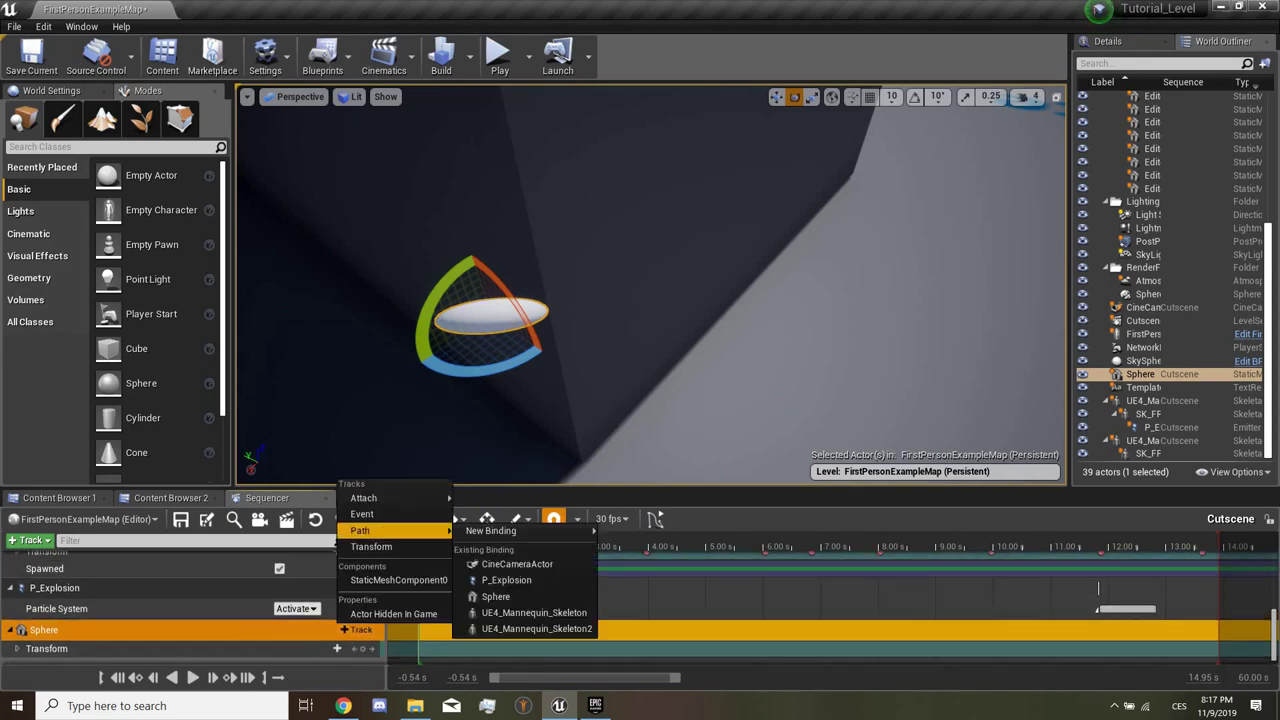
{"action": "left_click", "coordinate": [393, 613]}
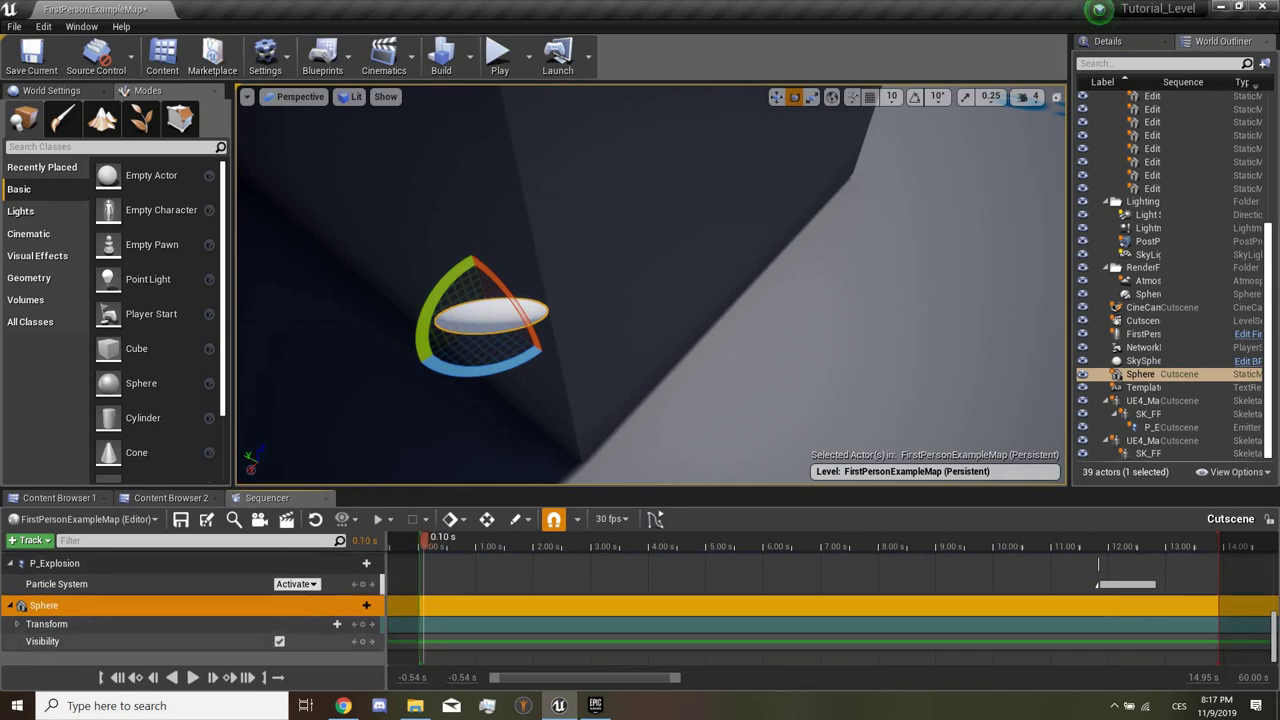
{"action": "left_click", "coordinate": [279, 641]}
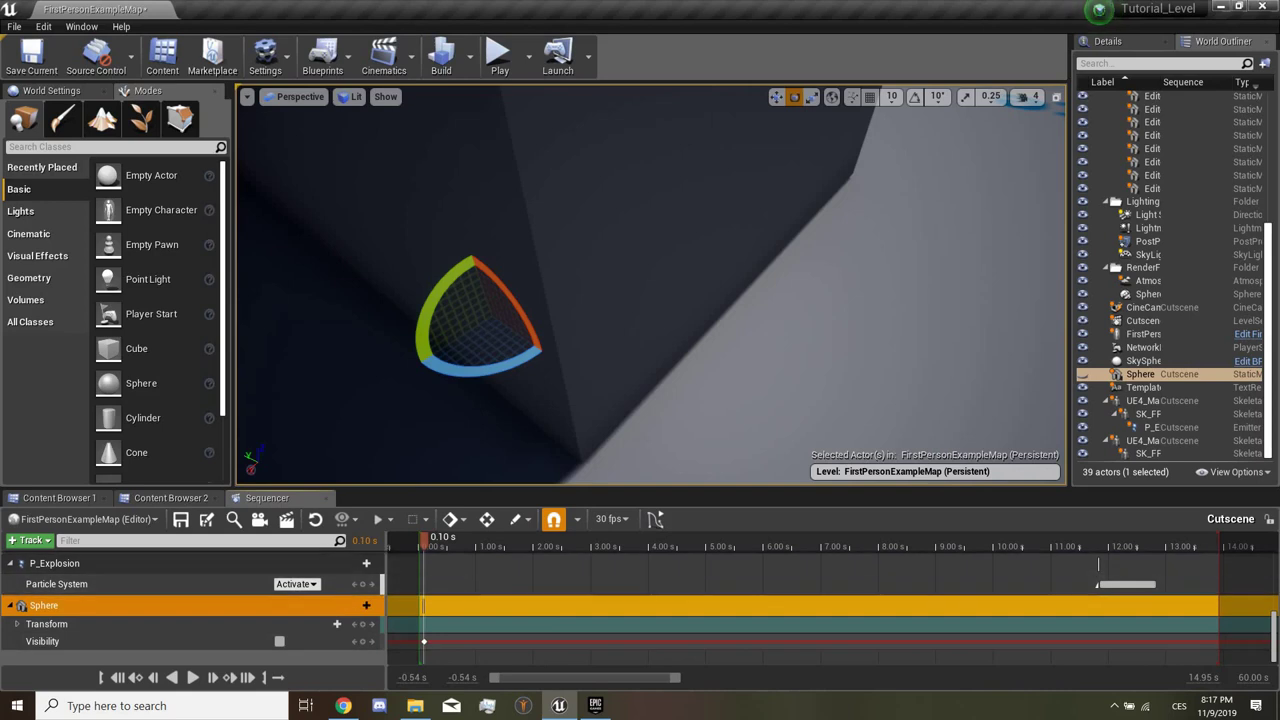
Step: Key the Sphere visible at 11.80 s with a transform key there, and preview the flash
{"action": "left_click", "coordinate": [1098, 541]}
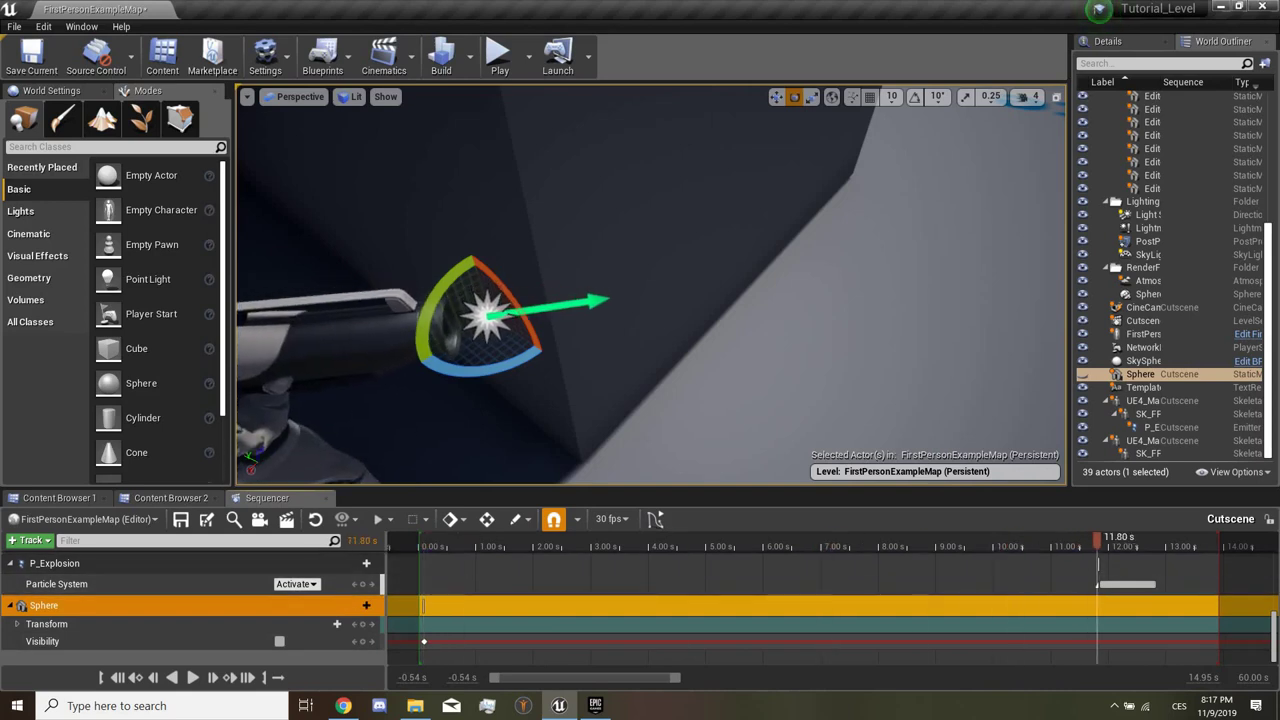
{"action": "left_click", "coordinate": [150, 641]}
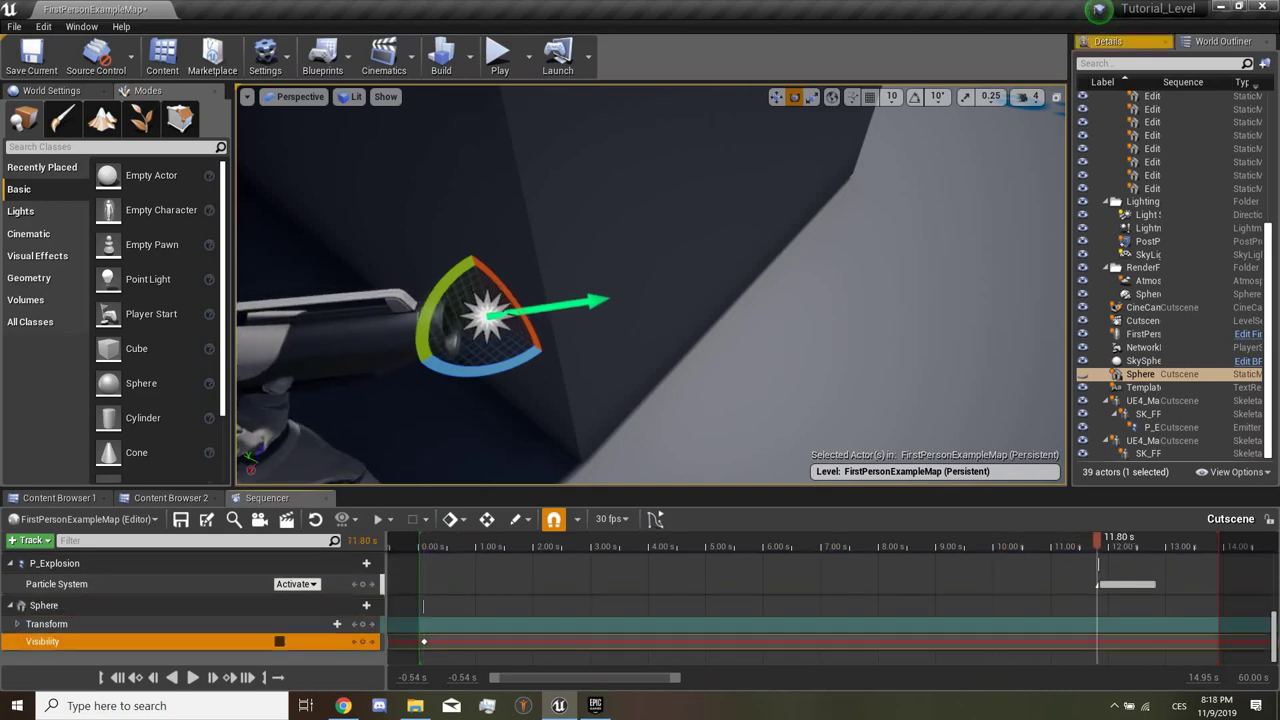
{"action": "left_click", "coordinate": [279, 641]}
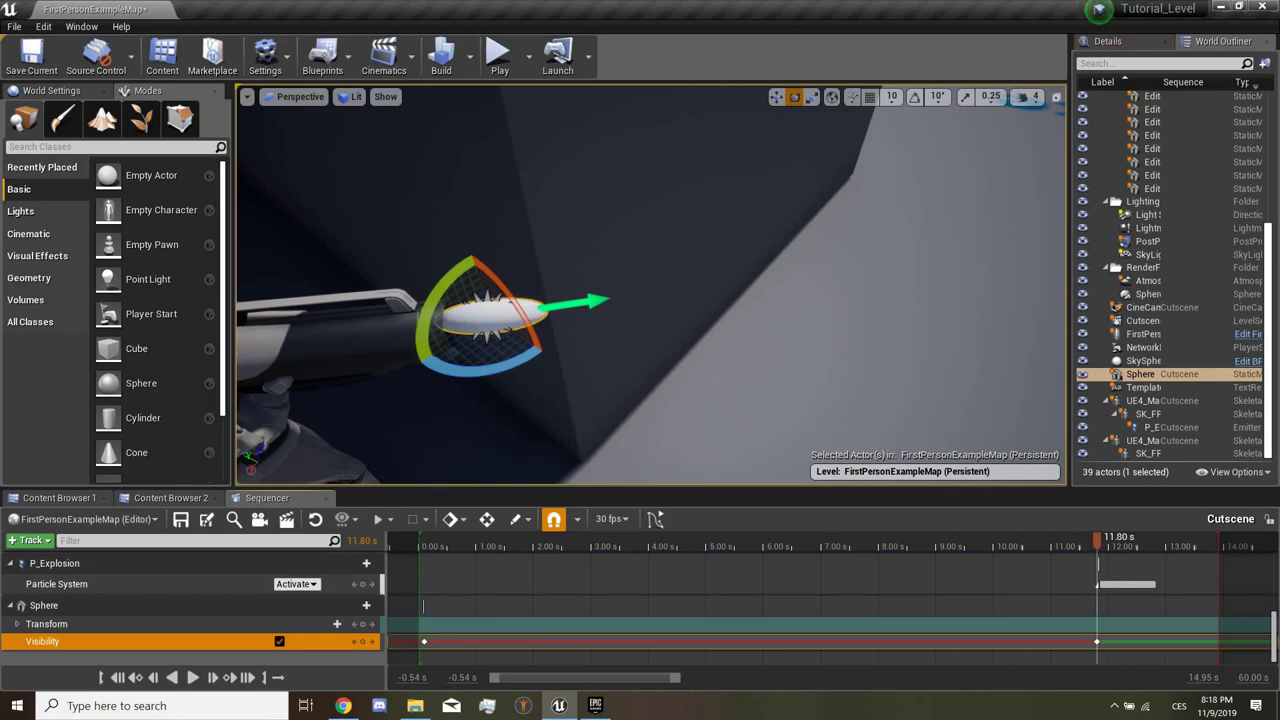
{"action": "right_click_drag", "start_coordinate": [423, 605], "coordinate": [261, 605]}
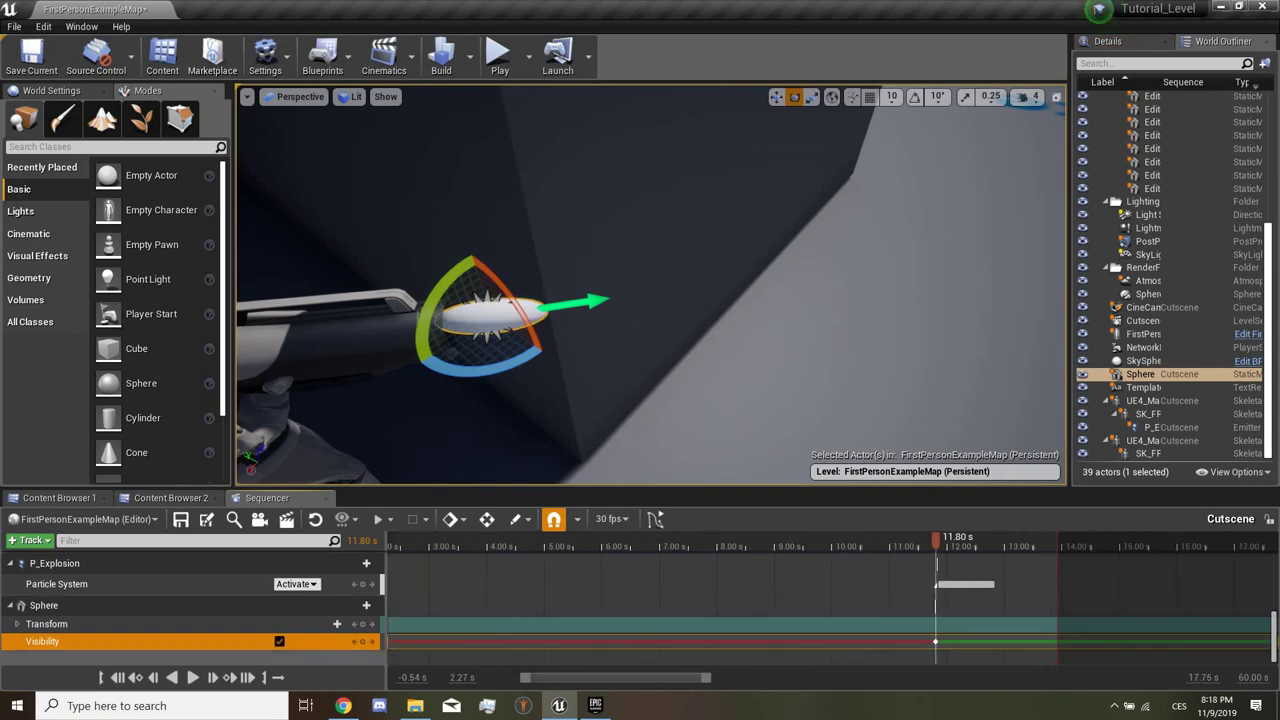
{"action": "key", "text": "space"}
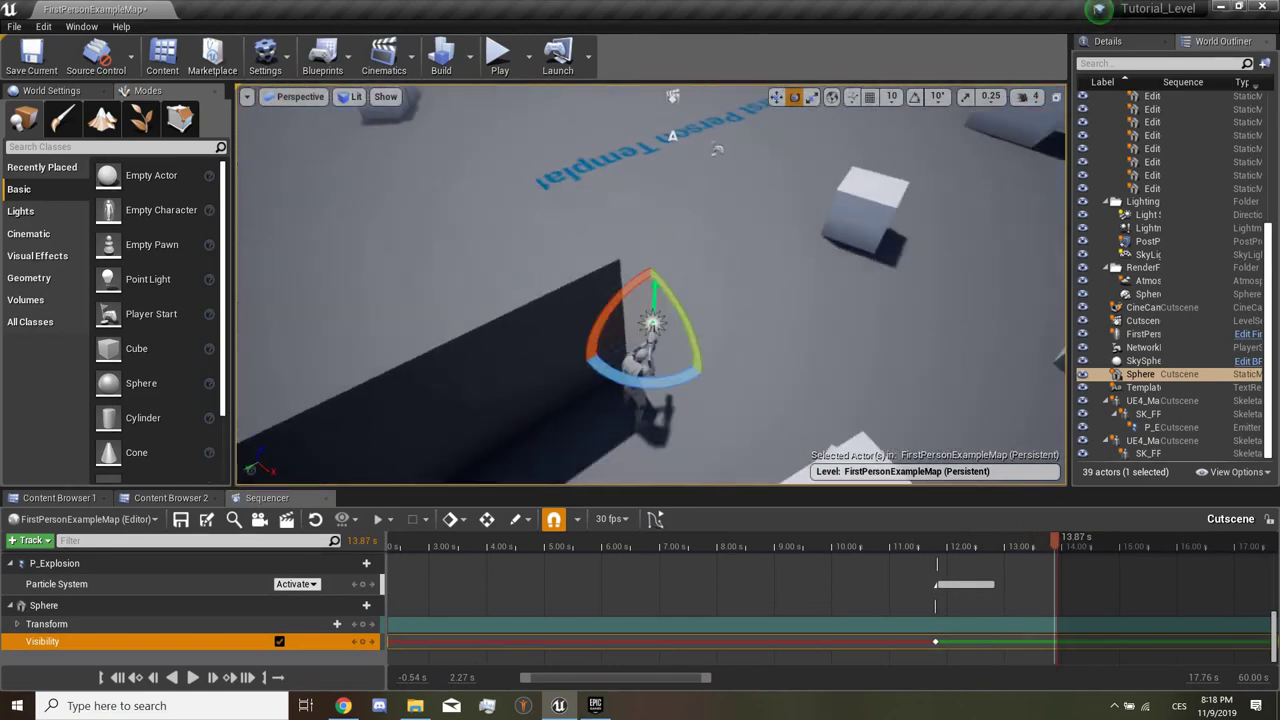
{"action": "key", "text": "w"}
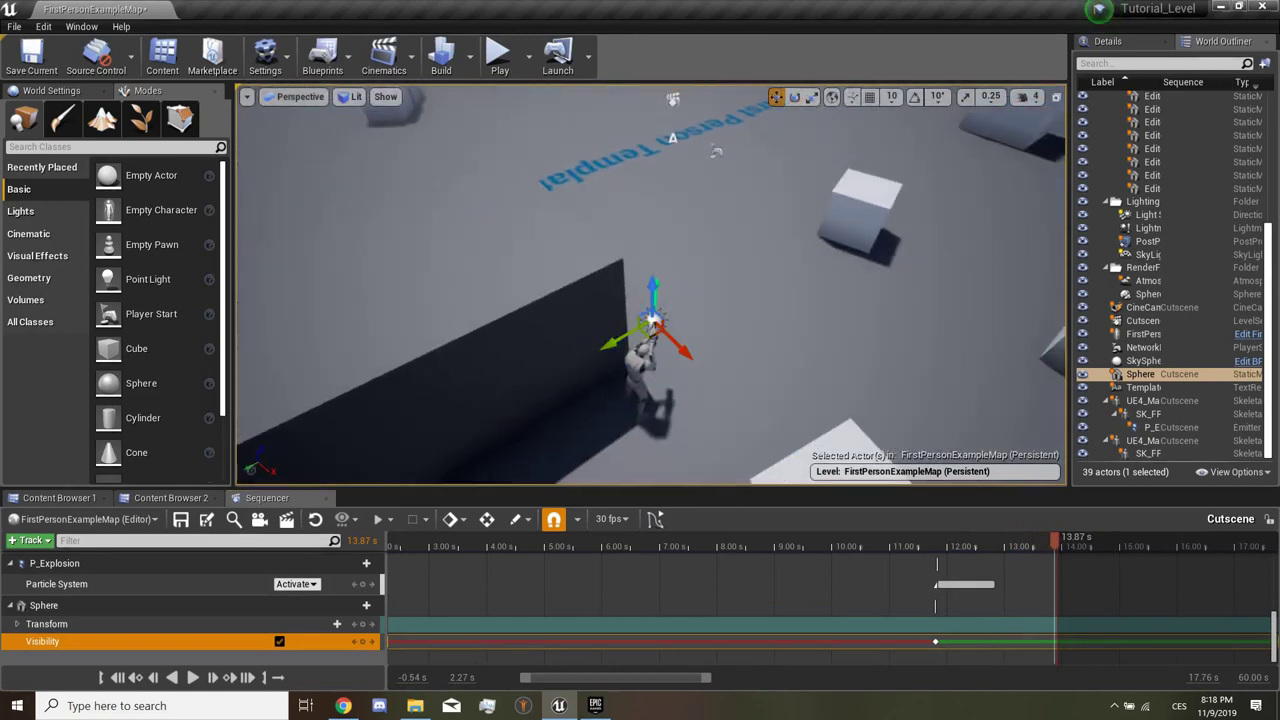
{"action": "key", "text": "comma"}
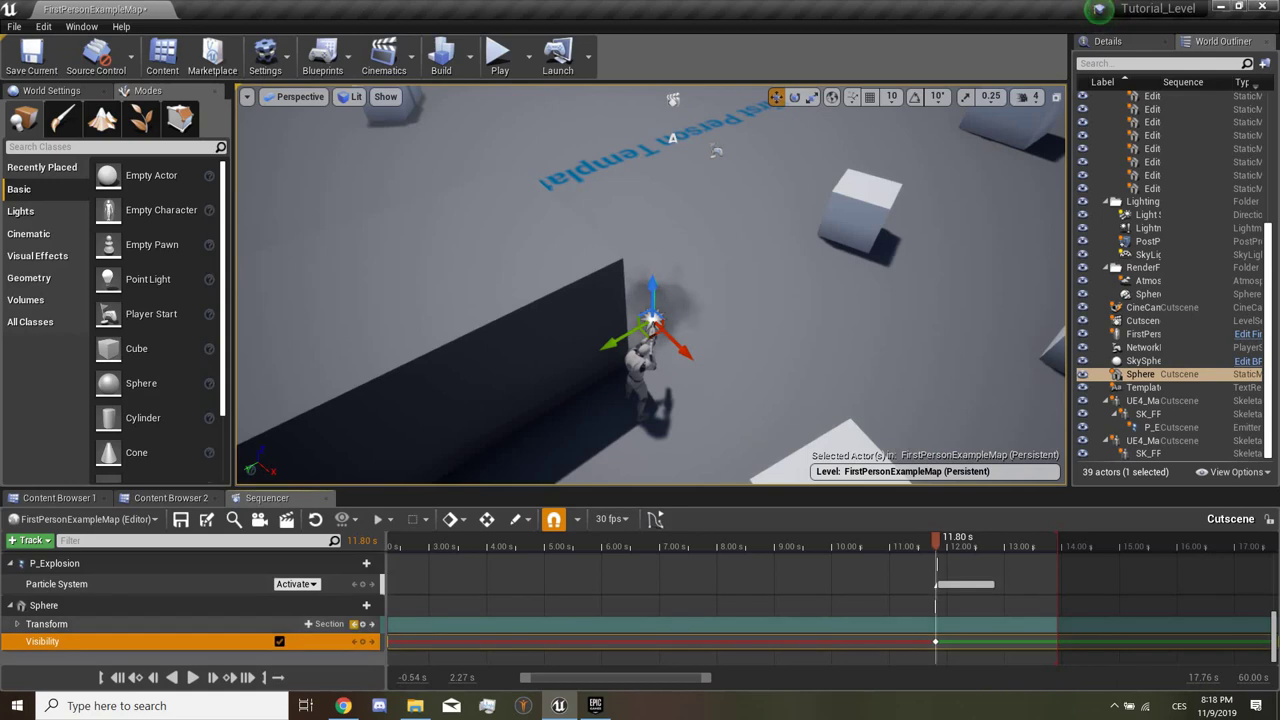
{"action": "key", "text": "s"}
{"action": "key", "text": "period"}
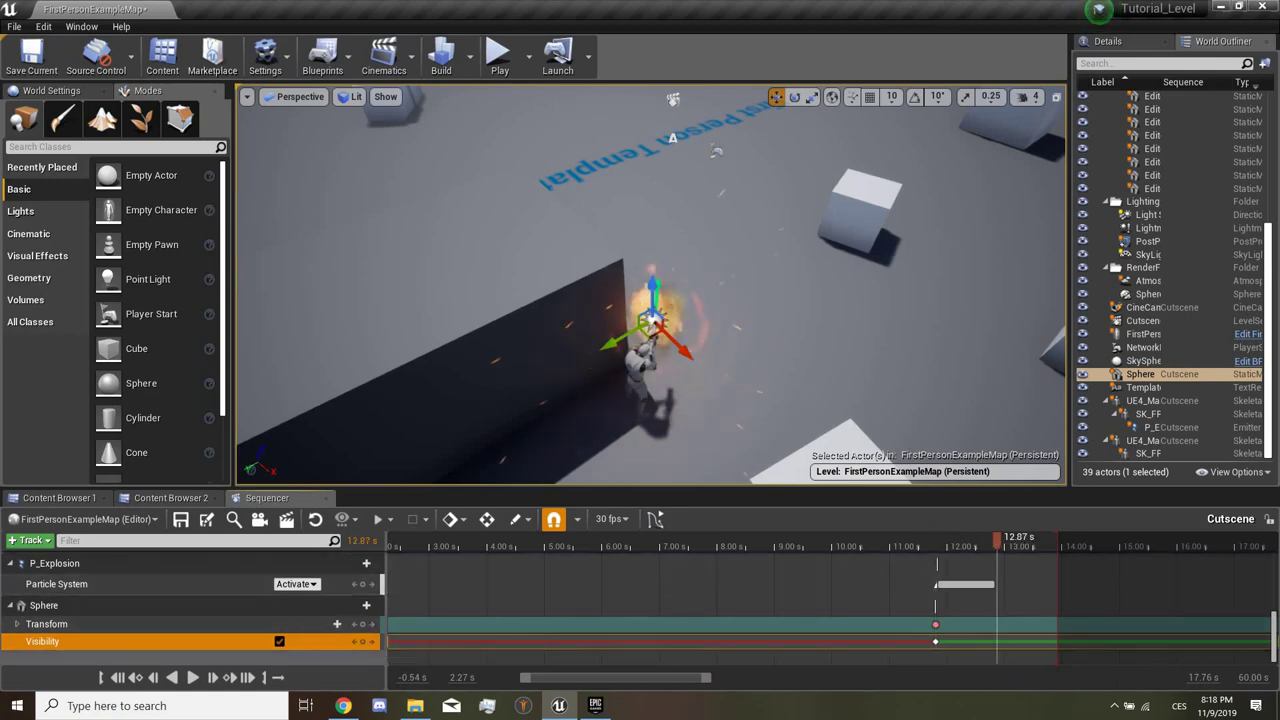
{"action": "scroll", "coordinate": [650, 285], "scroll_direction": "down", "scroll_amount": 3}
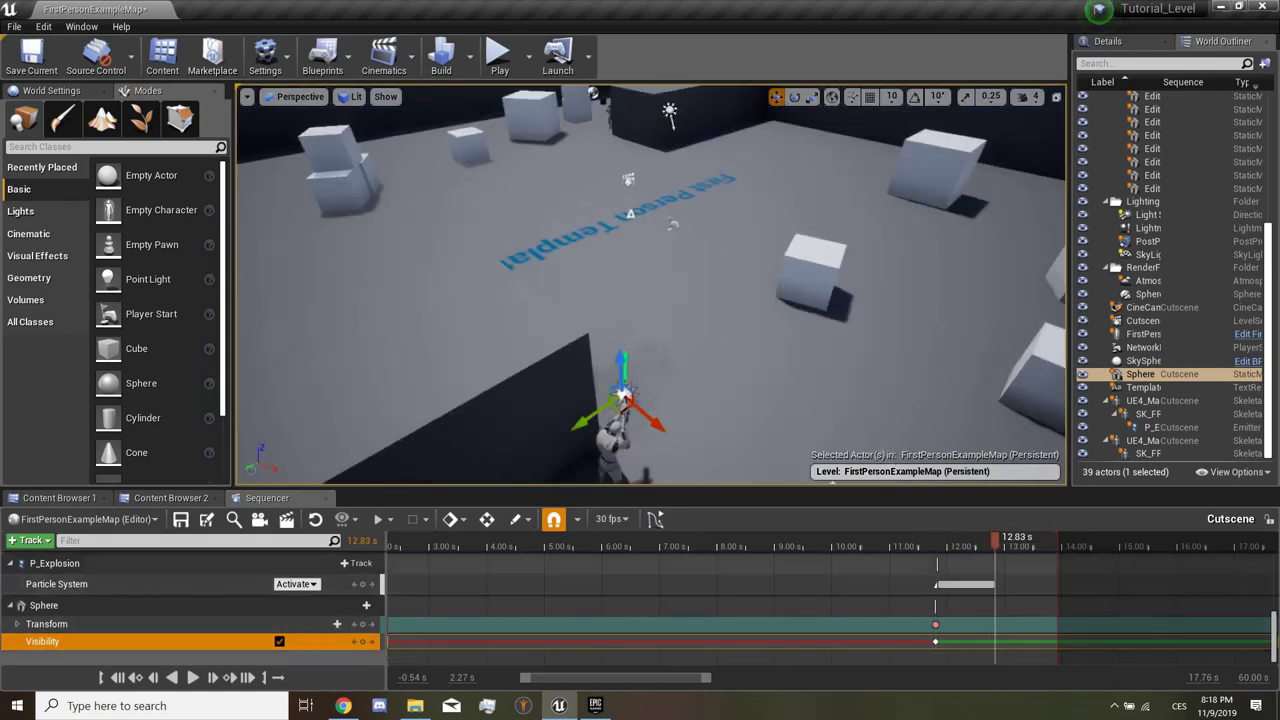
{"action": "key", "text": "space"}
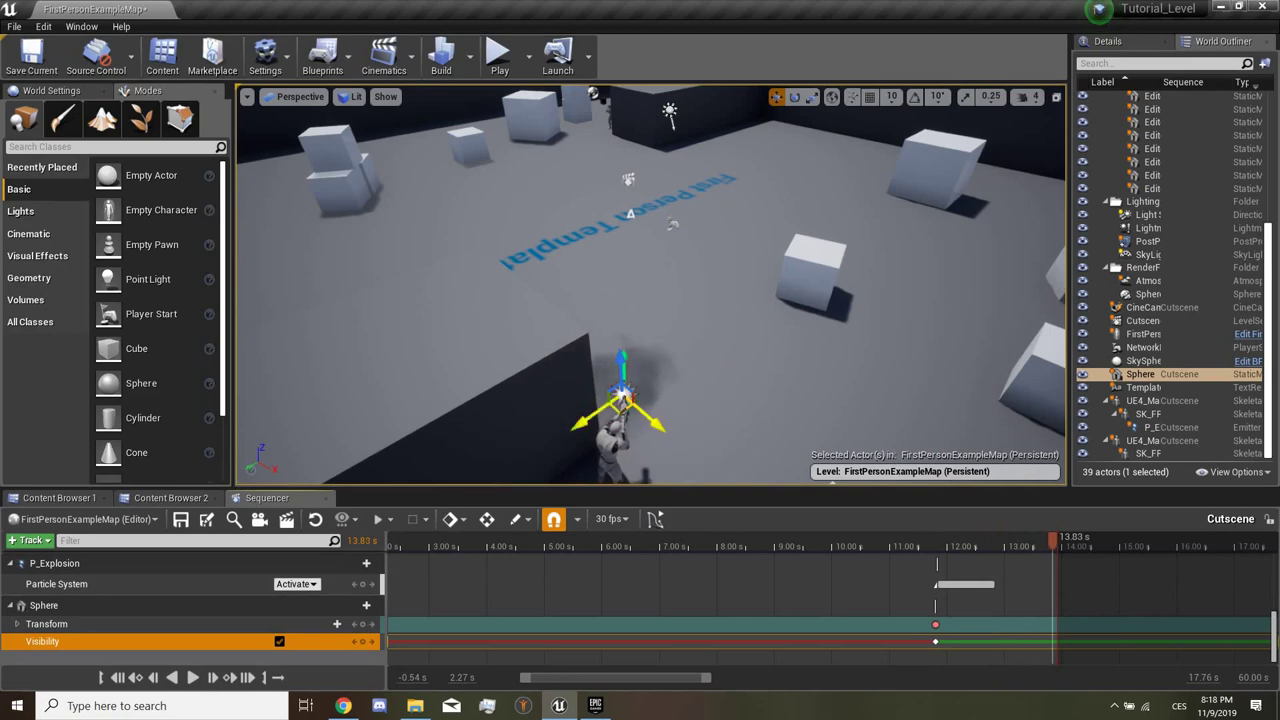
Step: Key the Sphere hidden with a transform key at 13.83 s, deleting the stray key at 13.03 s
{"action": "right_click_drag", "start_coordinate": [650, 285], "coordinate": [650, 285]}
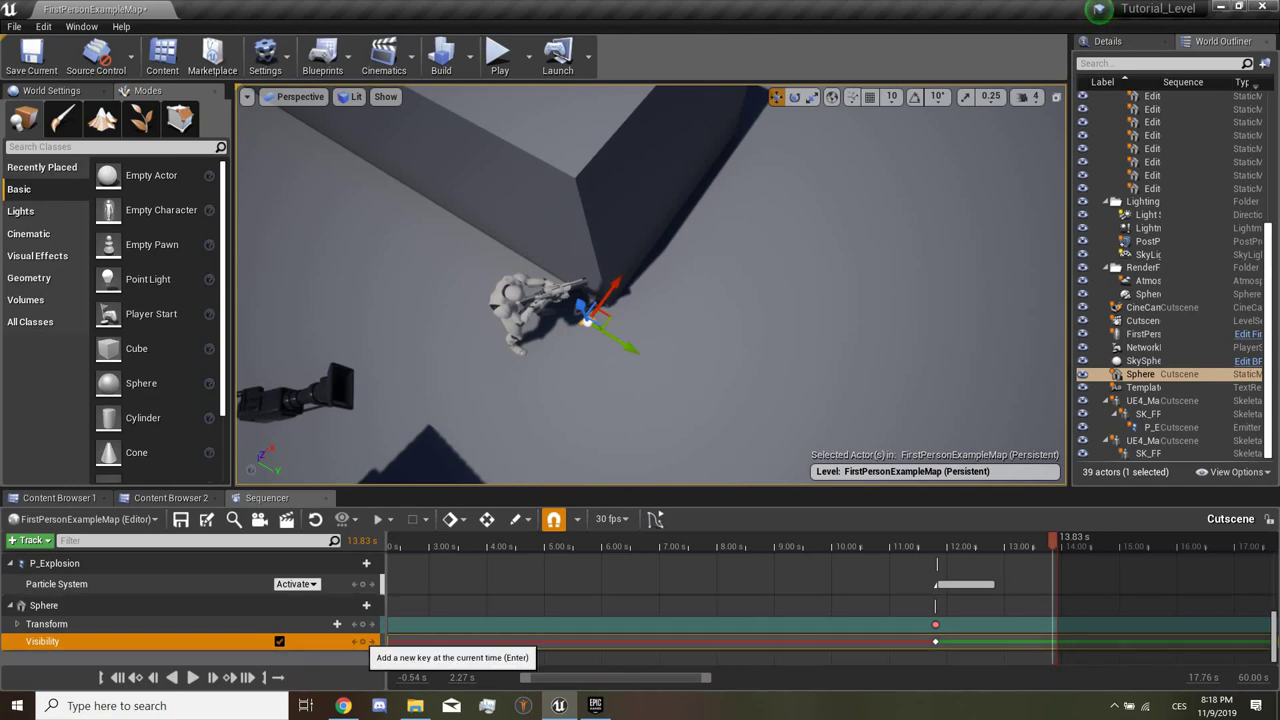
{"action": "left_click", "coordinate": [363, 641]}
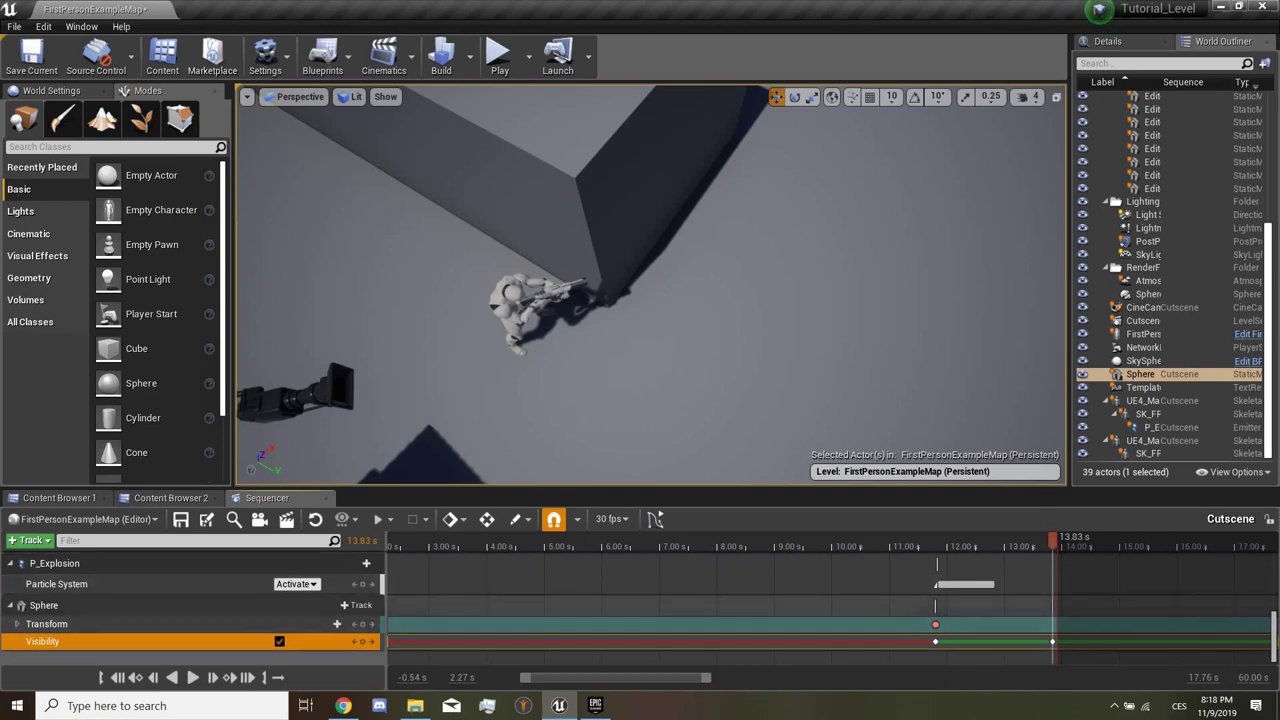
{"action": "left_click", "coordinate": [363, 624]}
{"action": "key", "text": "comma"}
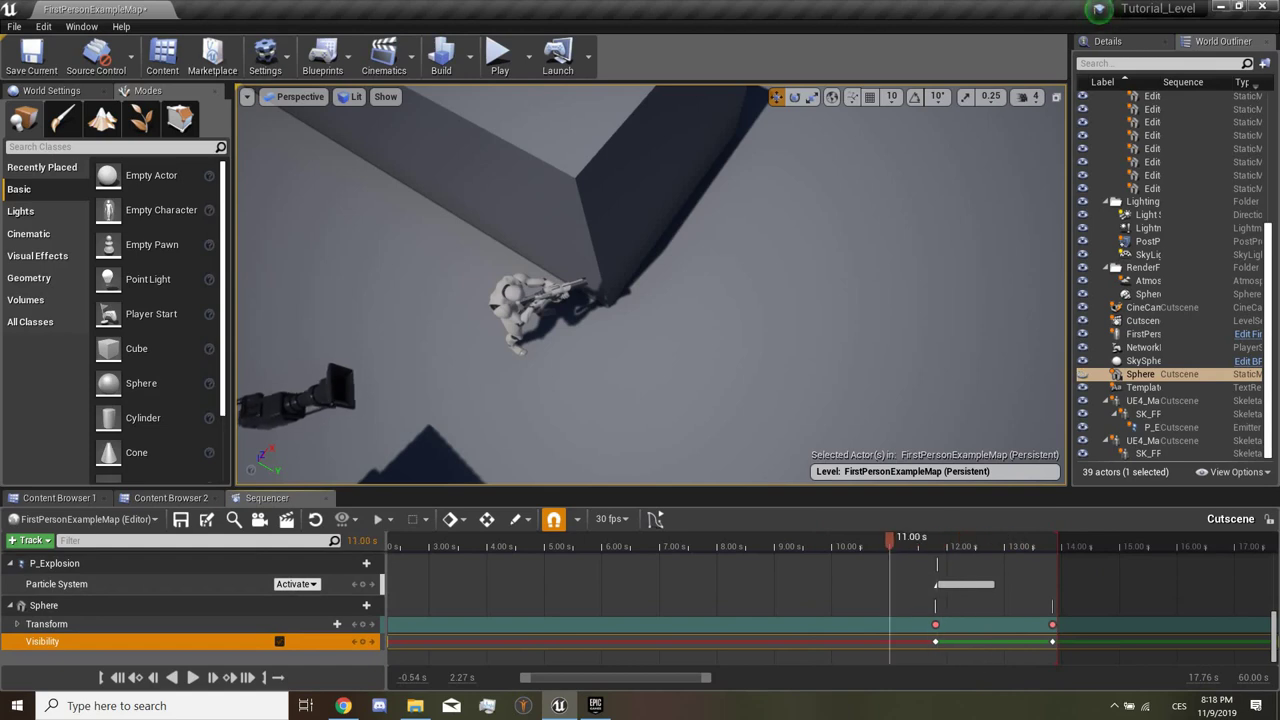
{"action": "key", "text": "period"}
{"action": "key", "text": "f"}
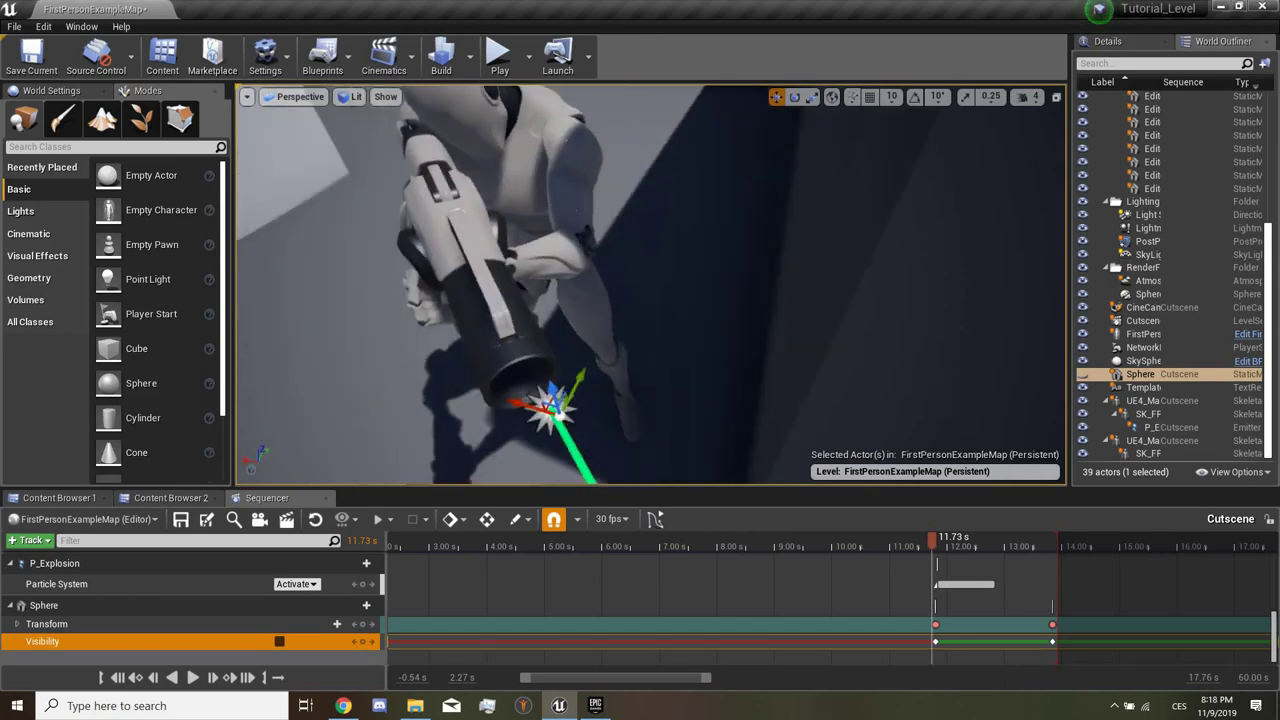
{"action": "key", "text": "space"}
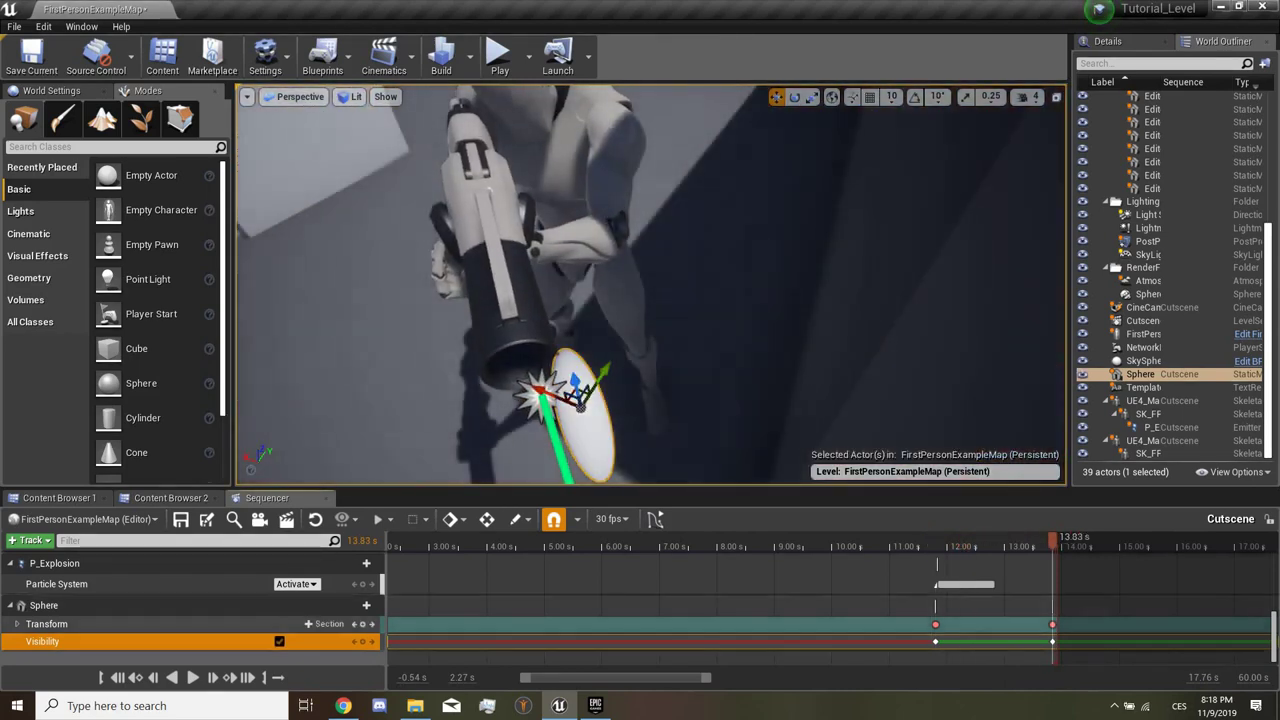
{"action": "left_click", "coordinate": [1052, 624]}
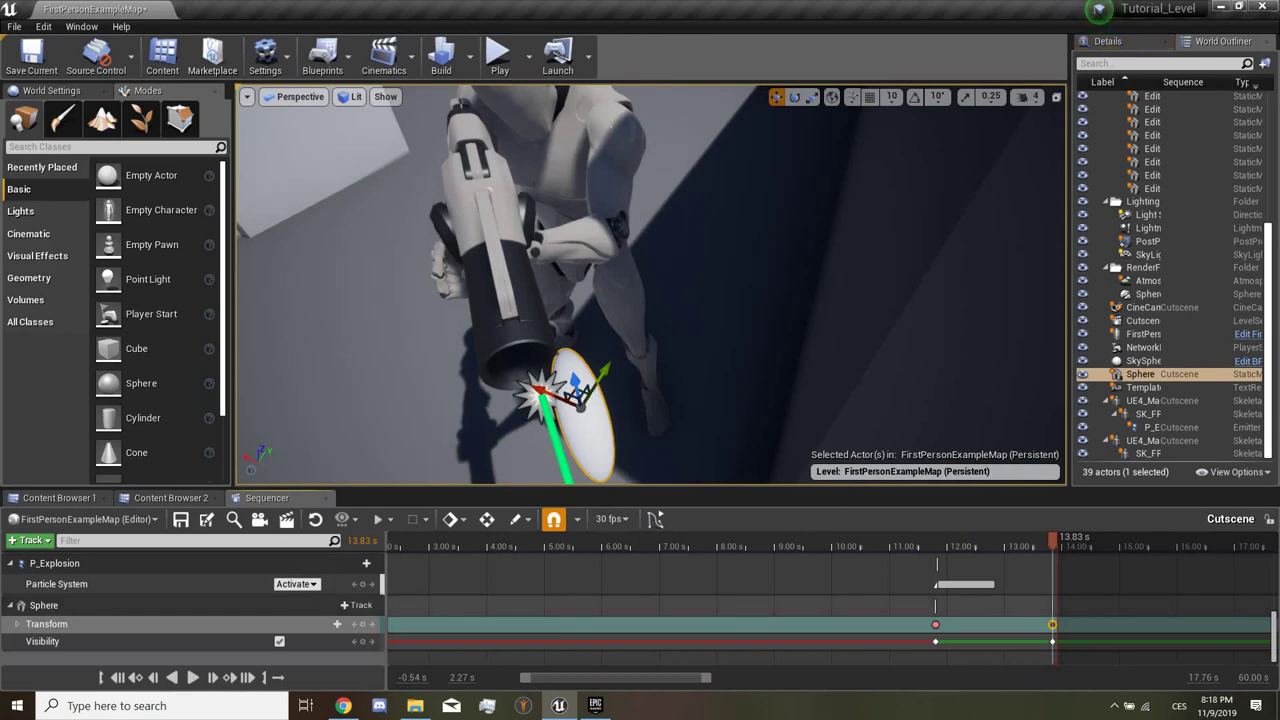
{"action": "key", "text": "Delete"}
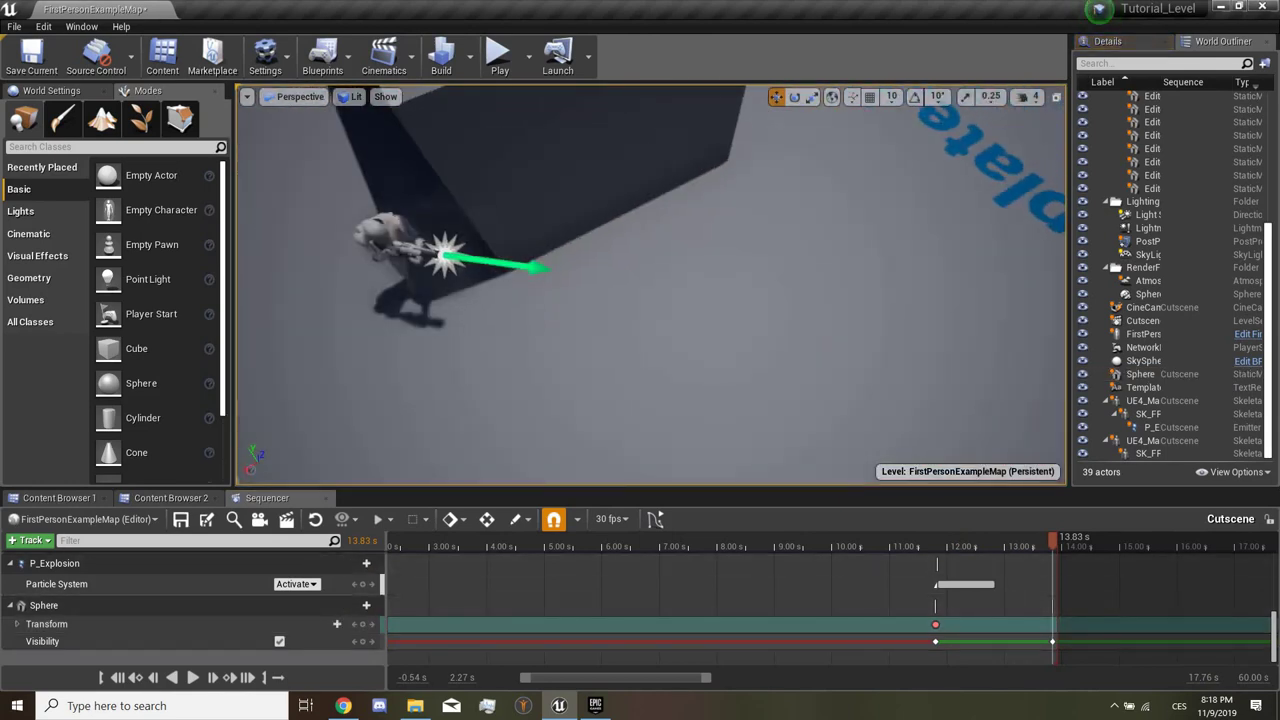
{"action": "left_click", "coordinate": [43, 605]}
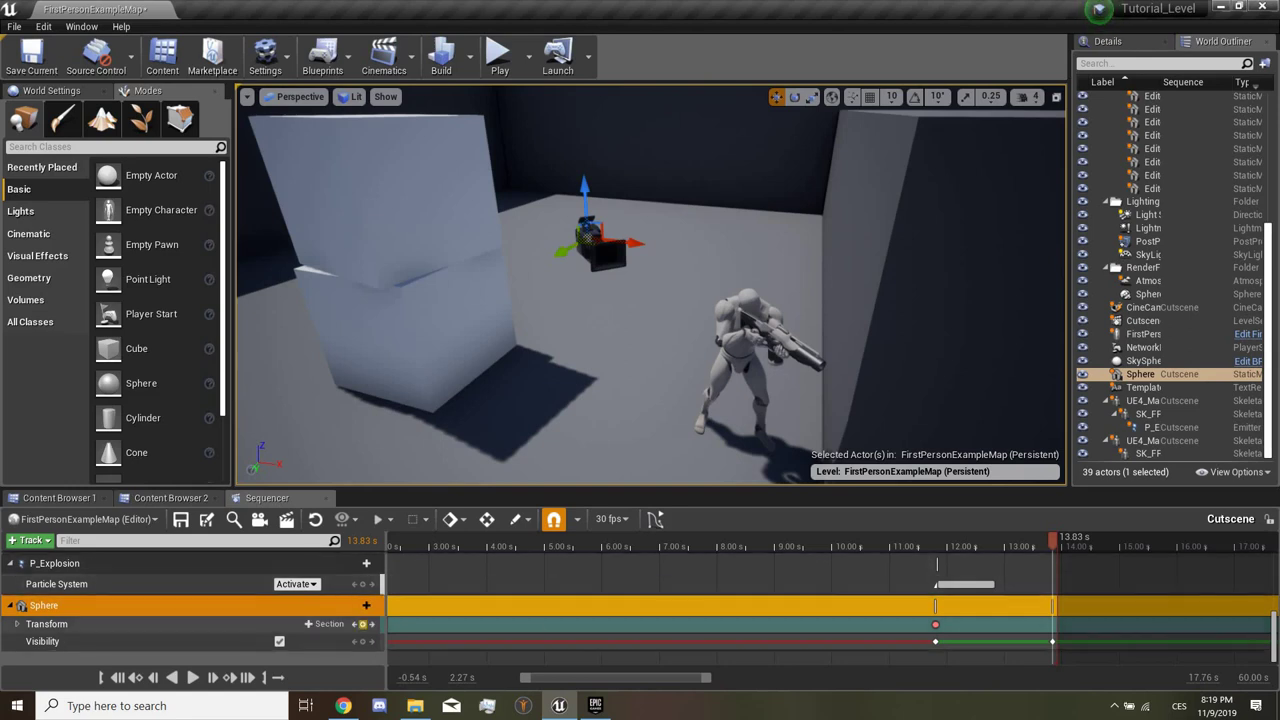
Step: Key the Sphere's transform at 13.83 s, then open FirstPersonExampleMap's Level Blueprint
{"action": "left_click", "coordinate": [363, 624]}
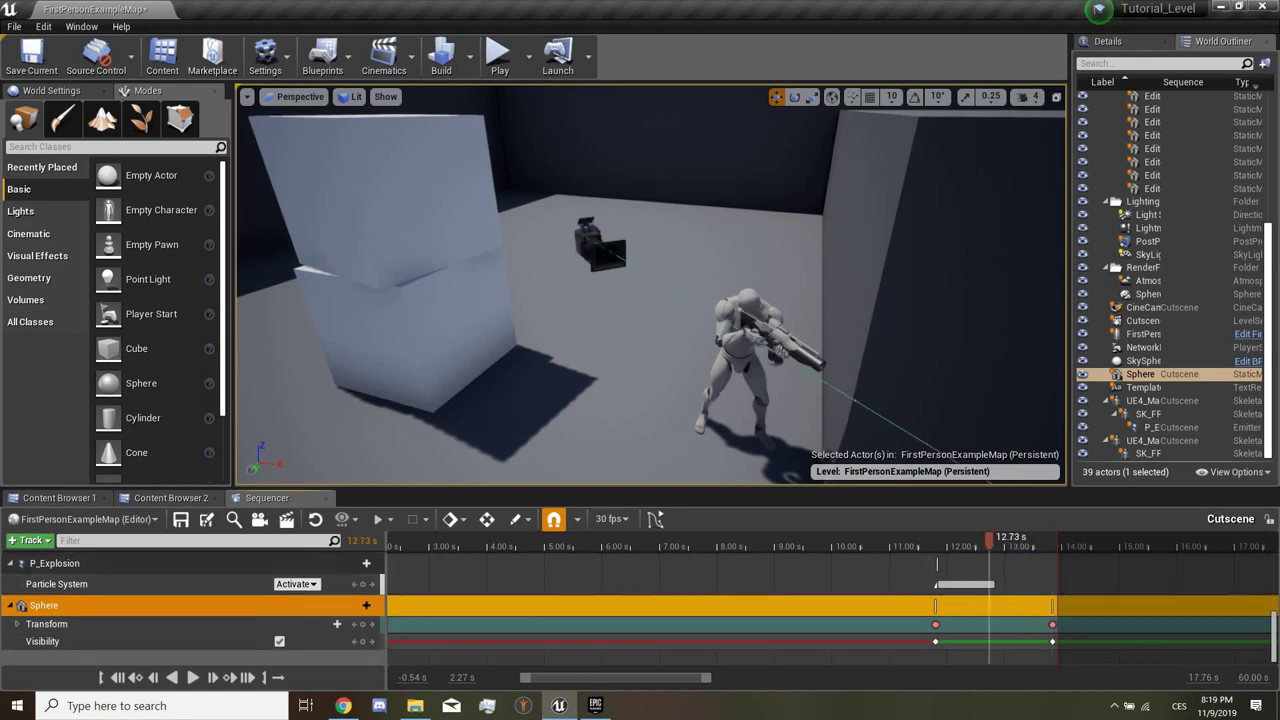
{"action": "right_click_drag", "start_coordinate": [650, 285], "coordinate": [650, 285]}
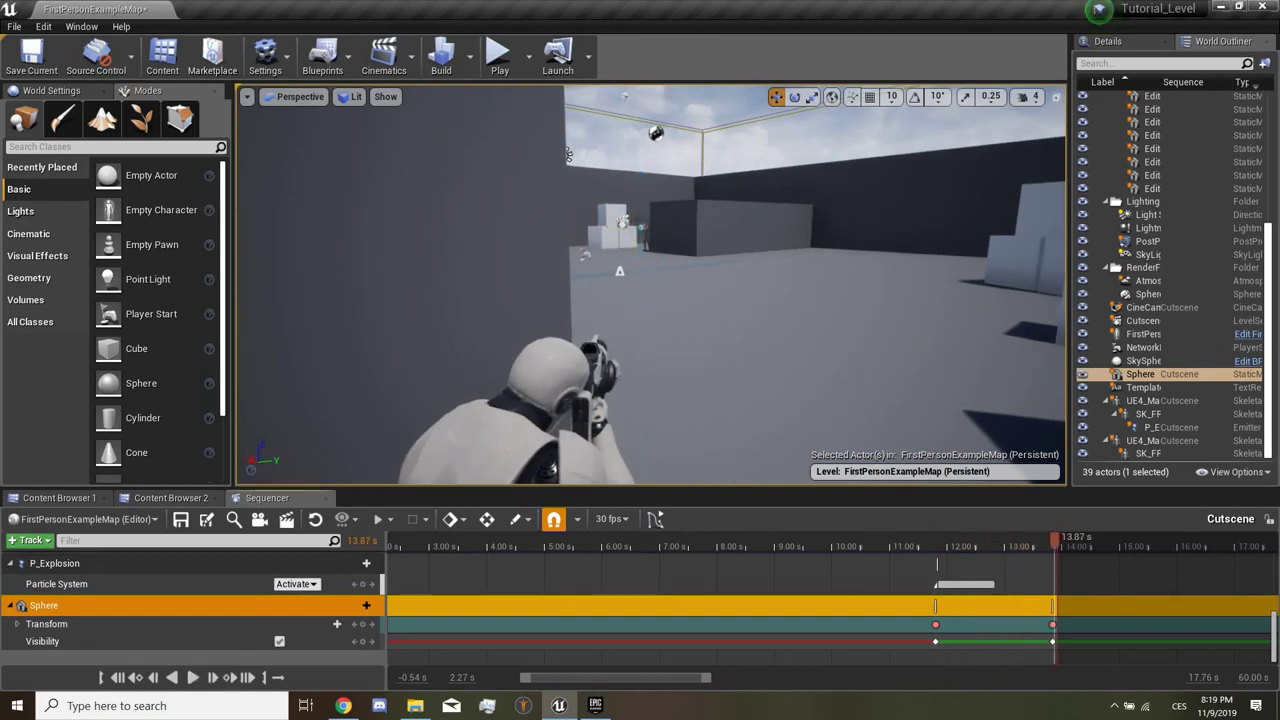
{"action": "right_click_drag", "start_coordinate": [650, 285], "coordinate": [650, 285]}
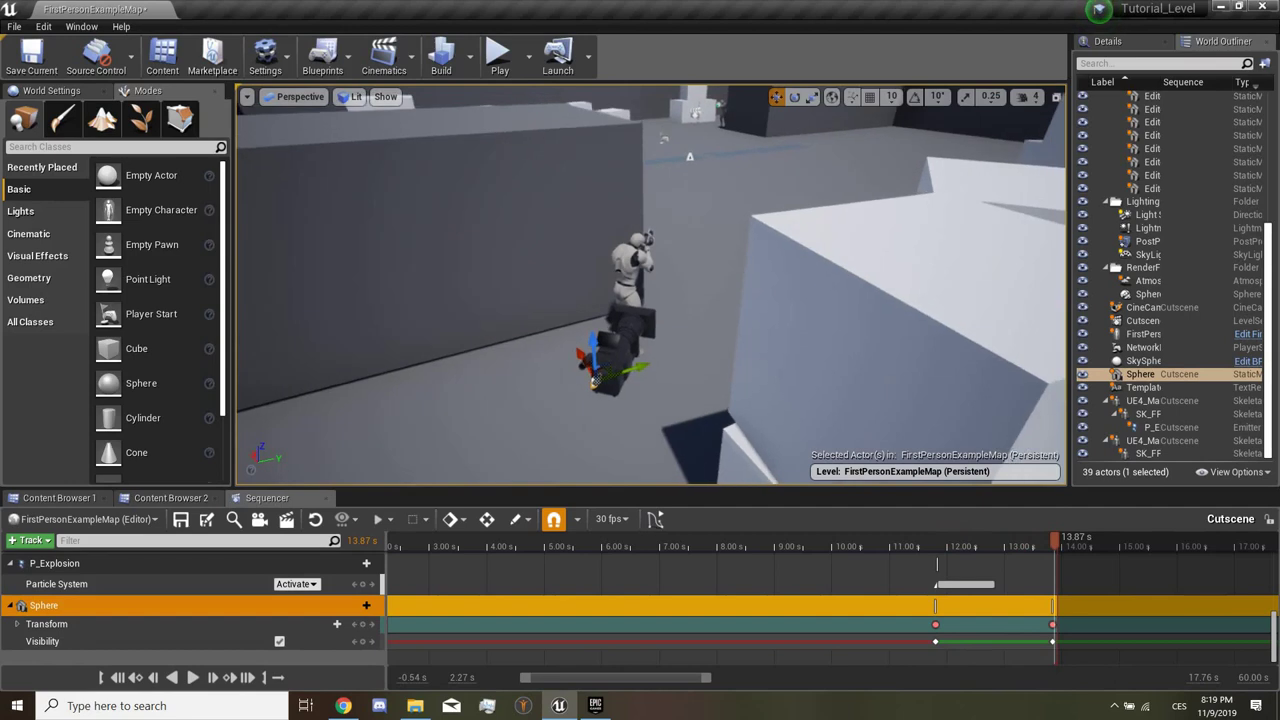
{"action": "left_click", "coordinate": [615, 350]}
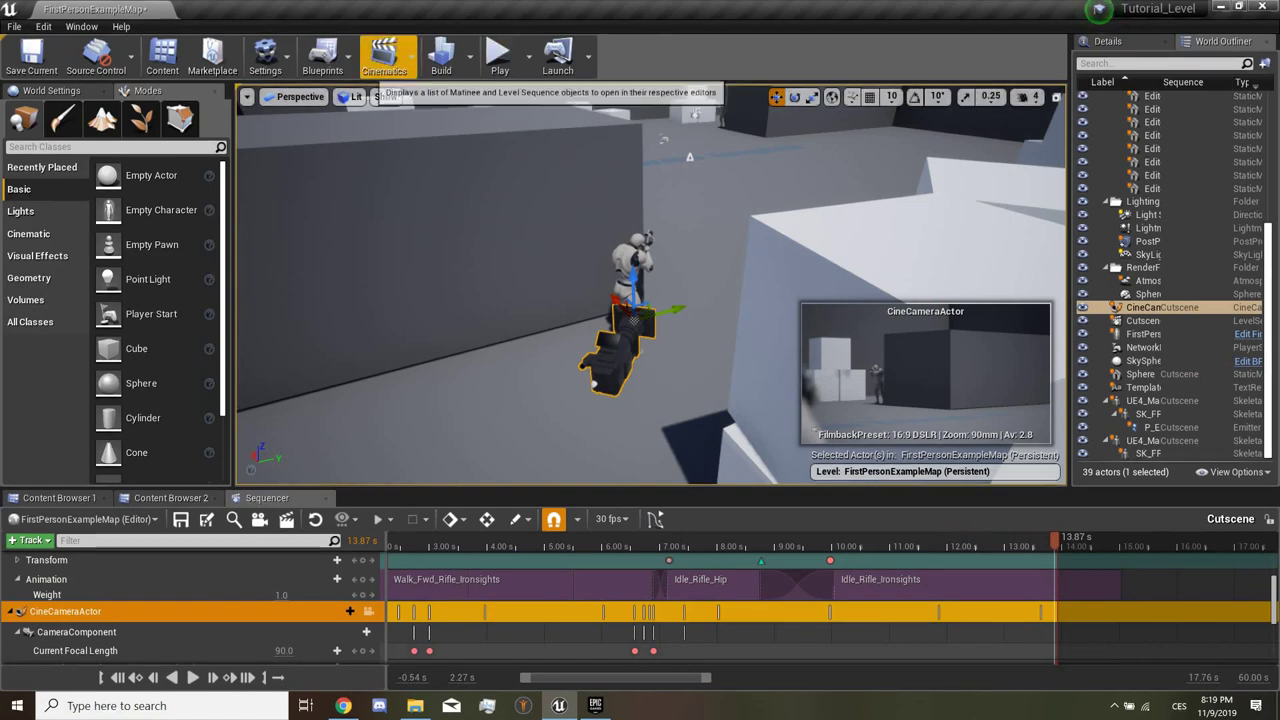
{"action": "left_click", "coordinate": [322, 58]}
{"action": "left_click", "coordinate": [371, 180]}
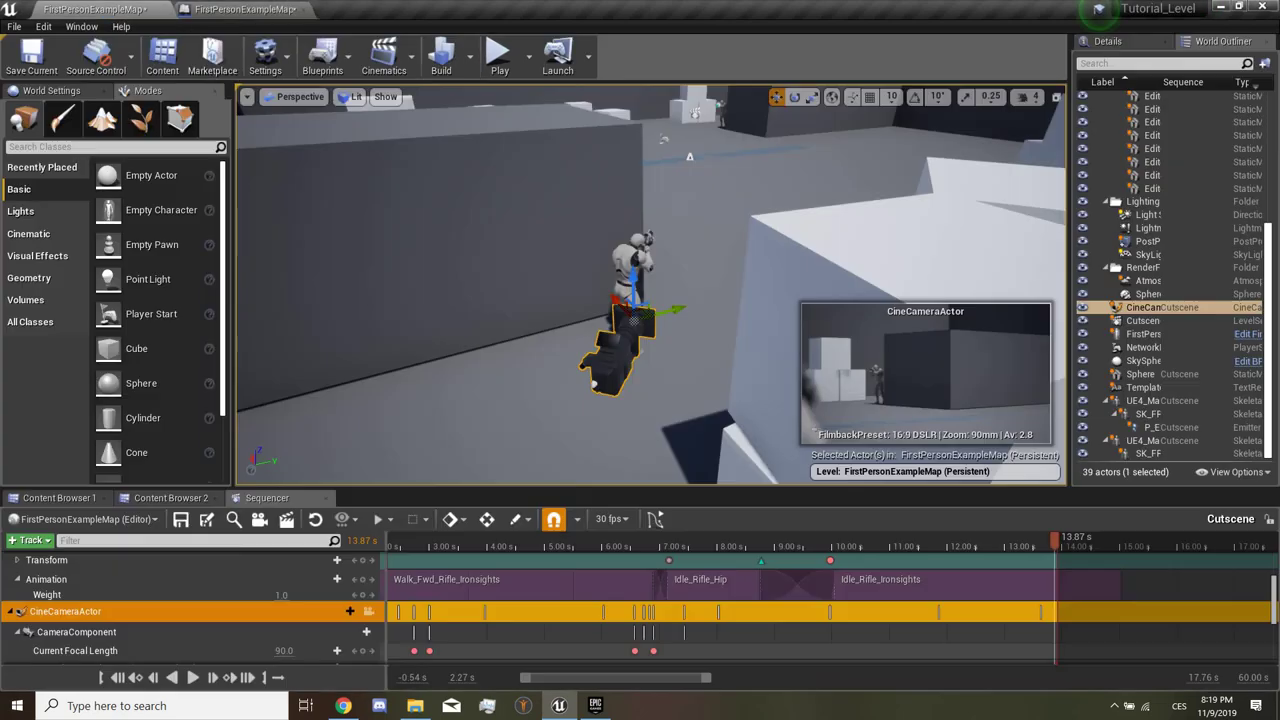
Step: Add an Event BeginPlay node and a Cutscene actor reference to the level blueprint graph
{"action": "right_click_drag", "start_coordinate": [650, 280], "coordinate": [560, 250]}
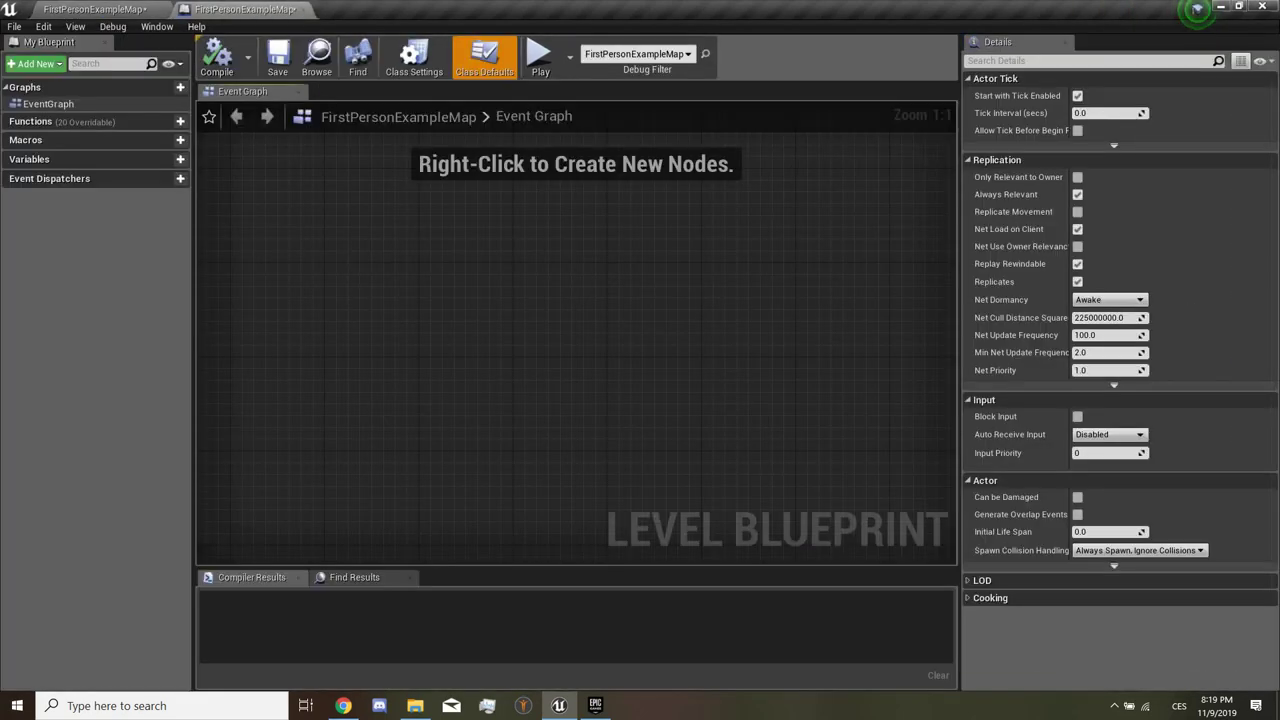
{"action": "right_click", "coordinate": [430, 244]}
{"action": "type", "text": "begin"}
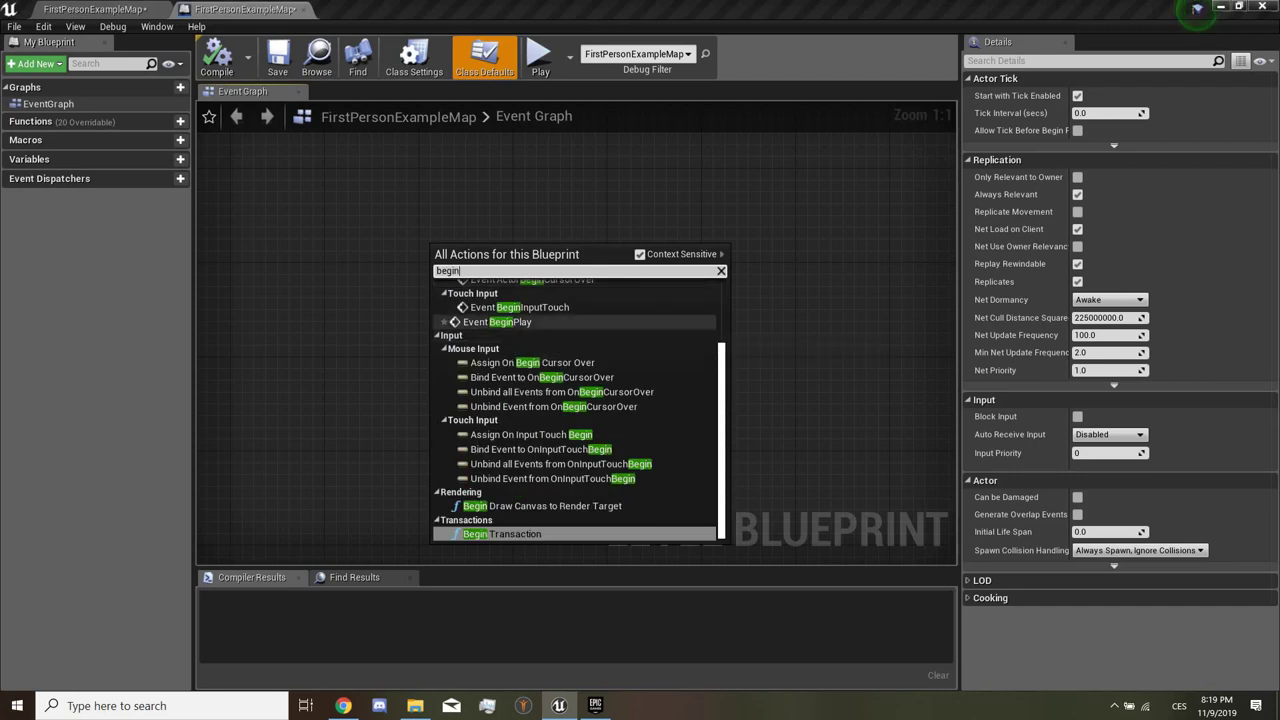
{"action": "left_click", "coordinate": [499, 322]}
{"action": "right_click", "coordinate": [508, 243]}
{"action": "left_click", "coordinate": [560, 293]}
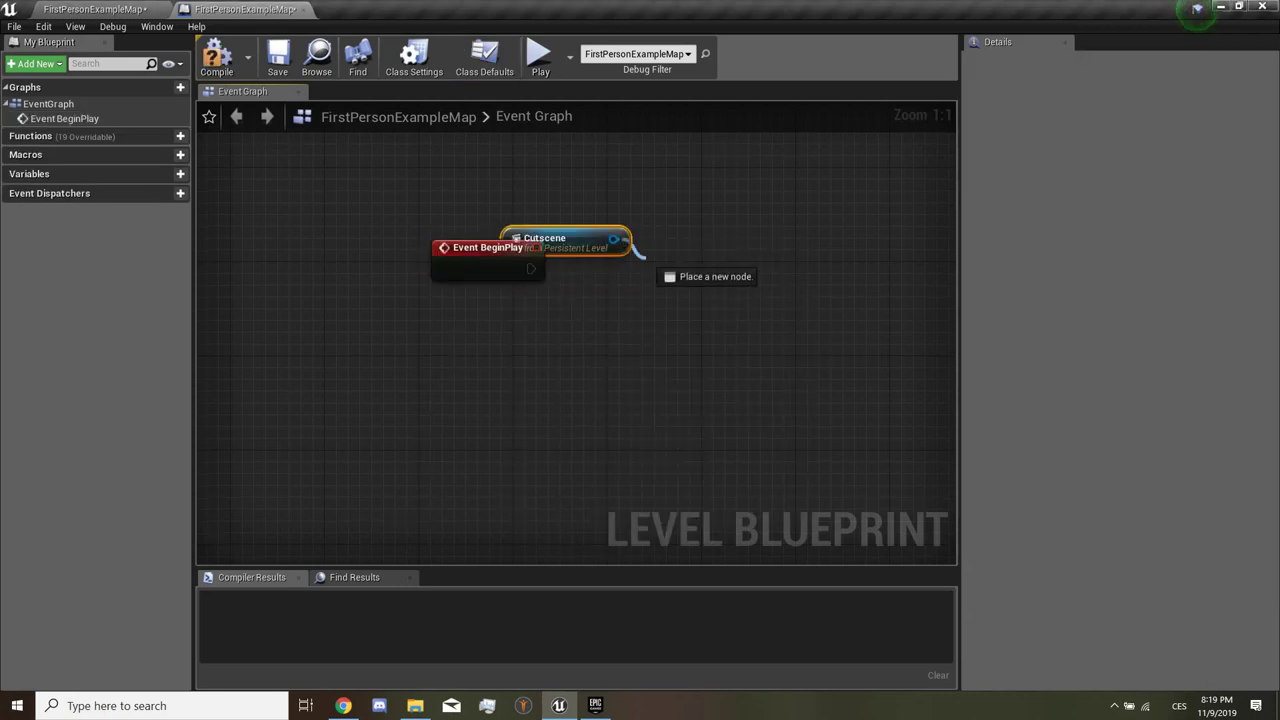
Step: Remove the old Play Looping node from the graph
{"action": "left_click_drag", "start_coordinate": [613, 239], "coordinate": [650, 266]}
{"action": "type", "text": "play"}
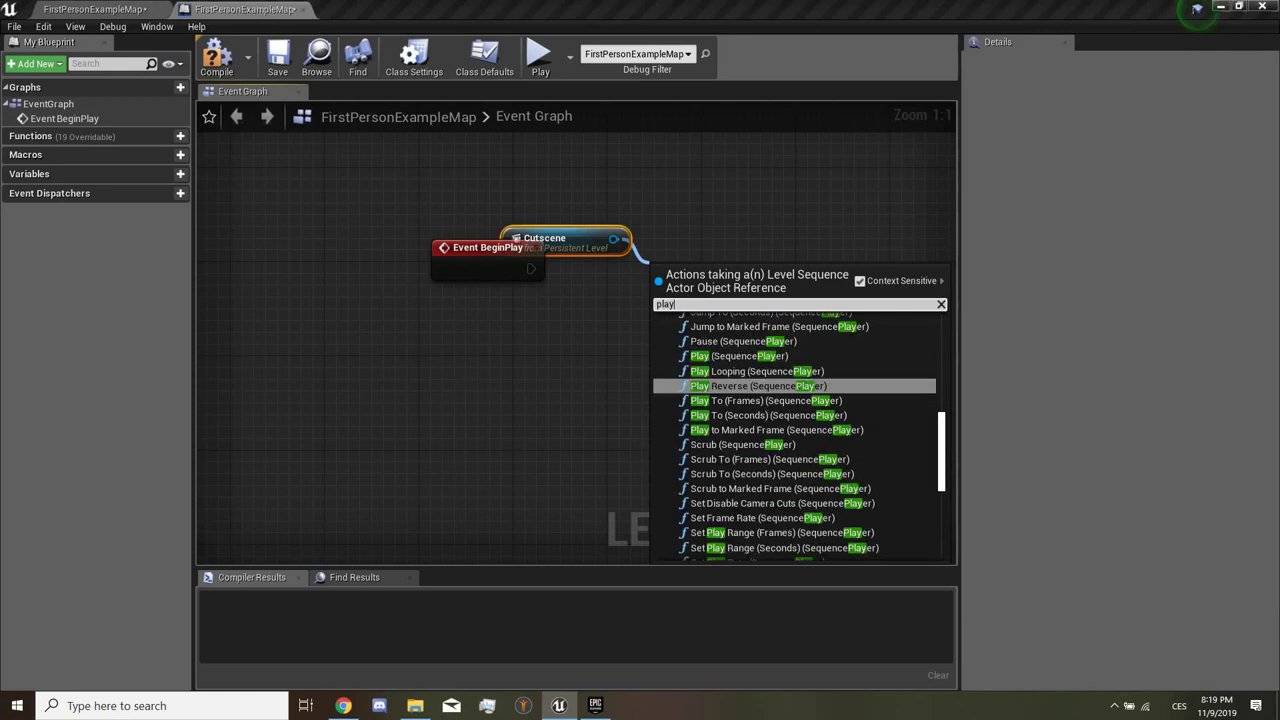
{"action": "scroll", "coordinate": [795, 440], "scroll_direction": "down", "scroll_amount": 2}
{"action": "left_click", "coordinate": [757, 371]}
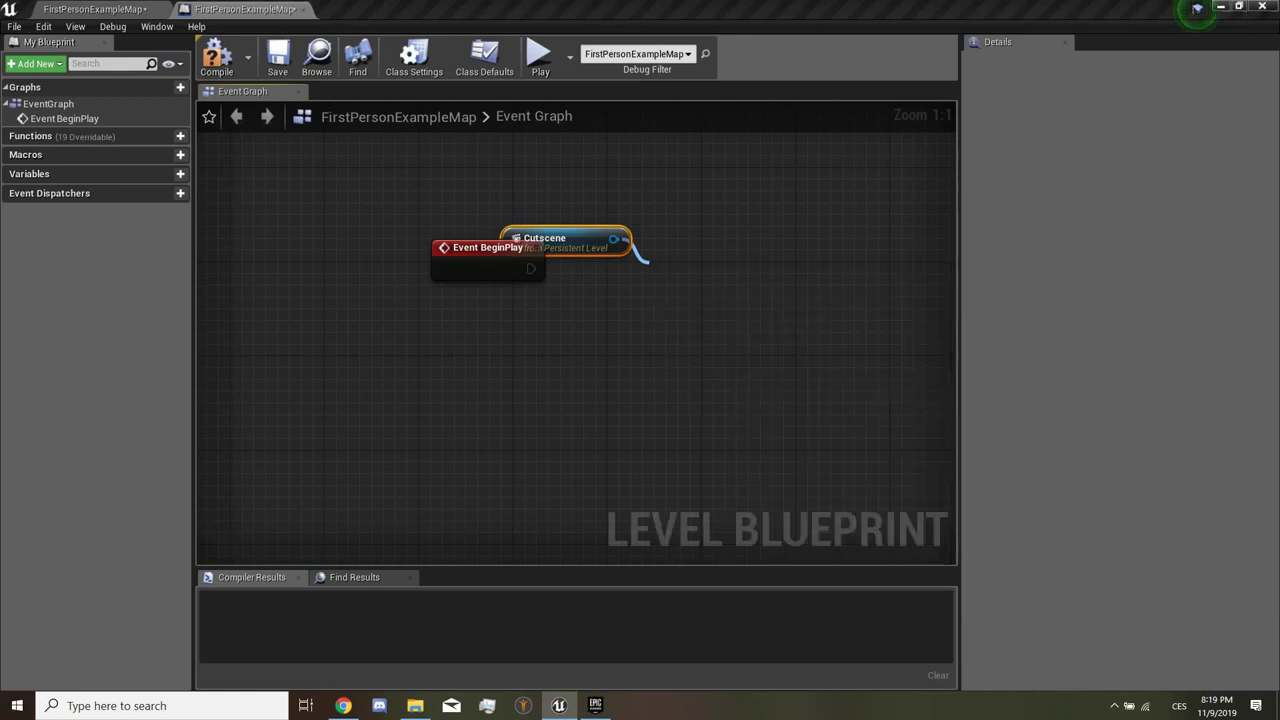
{"action": "mouse_move", "coordinate": [699, 333]}
{"action": "left_mouse_down"}
{"action": "mouse_move", "coordinate": [627, 221]}
{"action": "mouse_move", "coordinate": [617, 155]}
{"action": "mouse_move", "coordinate": [500, 192]}
{"action": "left_mouse_up"}
{"action": "key", "text": "Escape"}
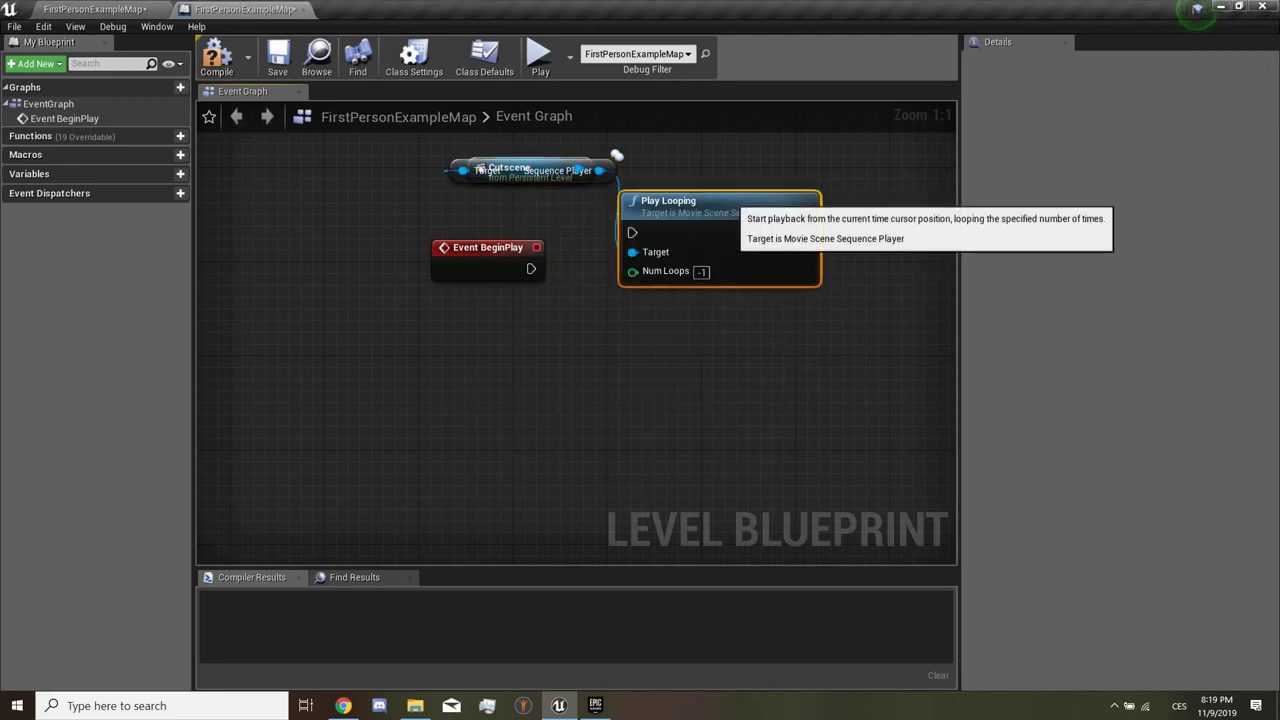
{"action": "left_click", "coordinate": [720, 205]}
{"action": "key", "text": "Delete"}
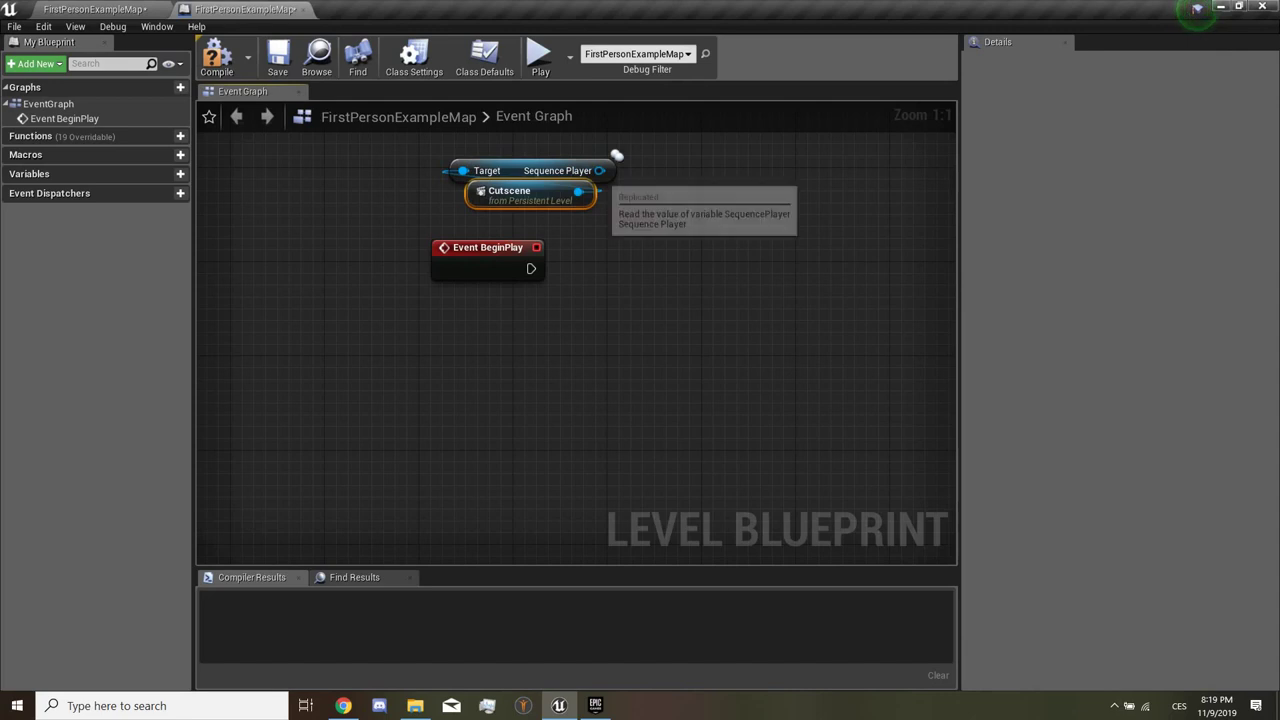
Step: Add a Play node from the Sequence Player on BeginPlay, then compile and save
{"action": "left_click_drag", "start_coordinate": [599, 170], "coordinate": [662, 250]}
{"action": "type", "text": "play"}
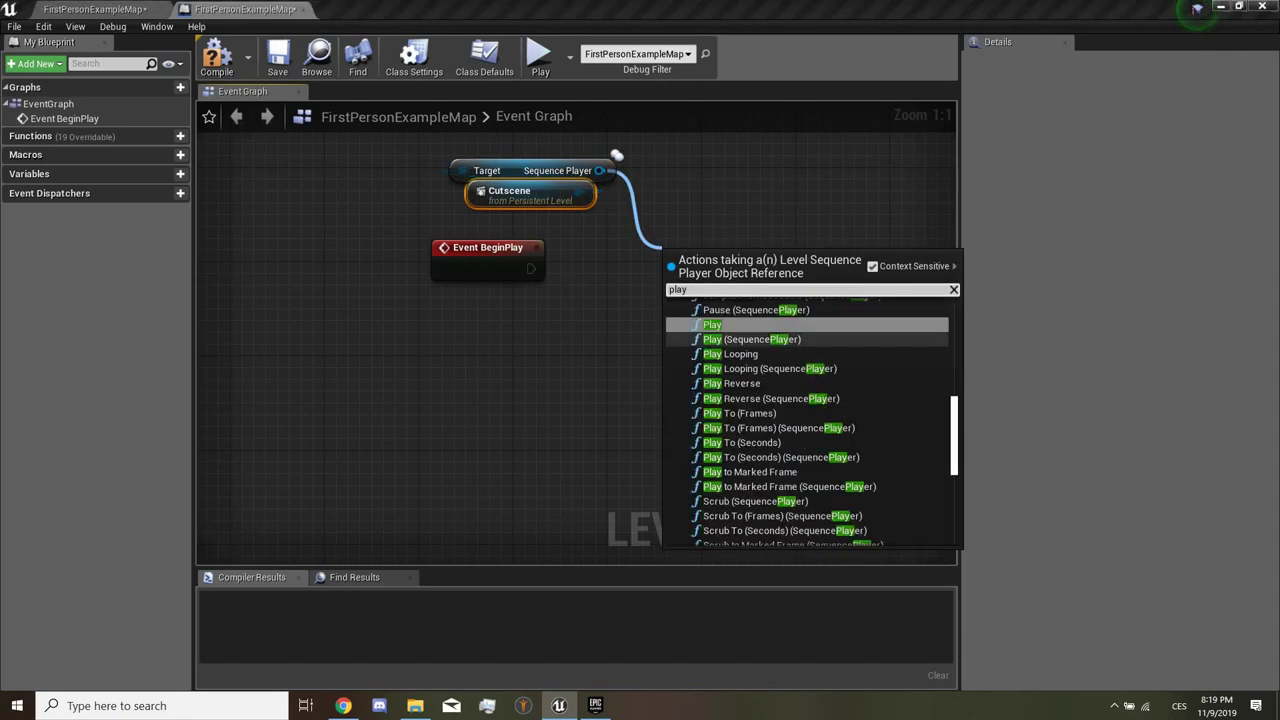
{"action": "left_click", "coordinate": [712, 325]}
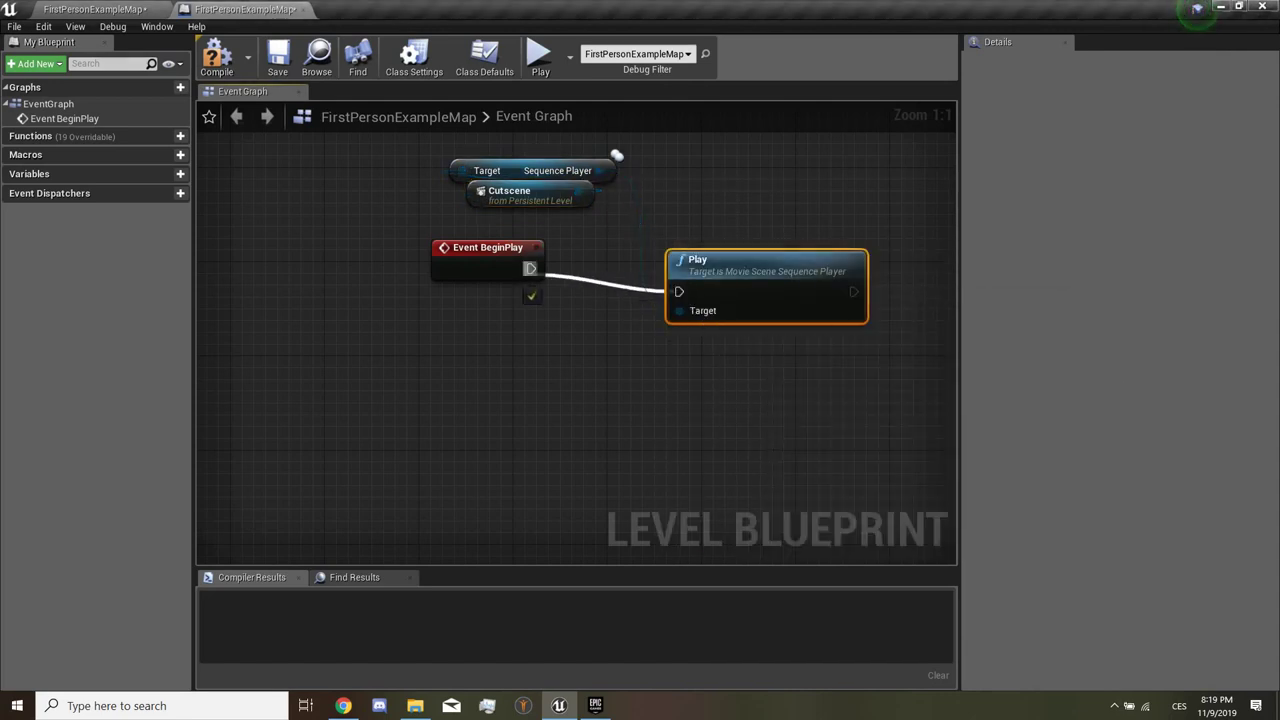
{"action": "left_click_drag", "start_coordinate": [510, 191], "coordinate": [322, 168]}
{"action": "left_click", "coordinate": [277, 58]}
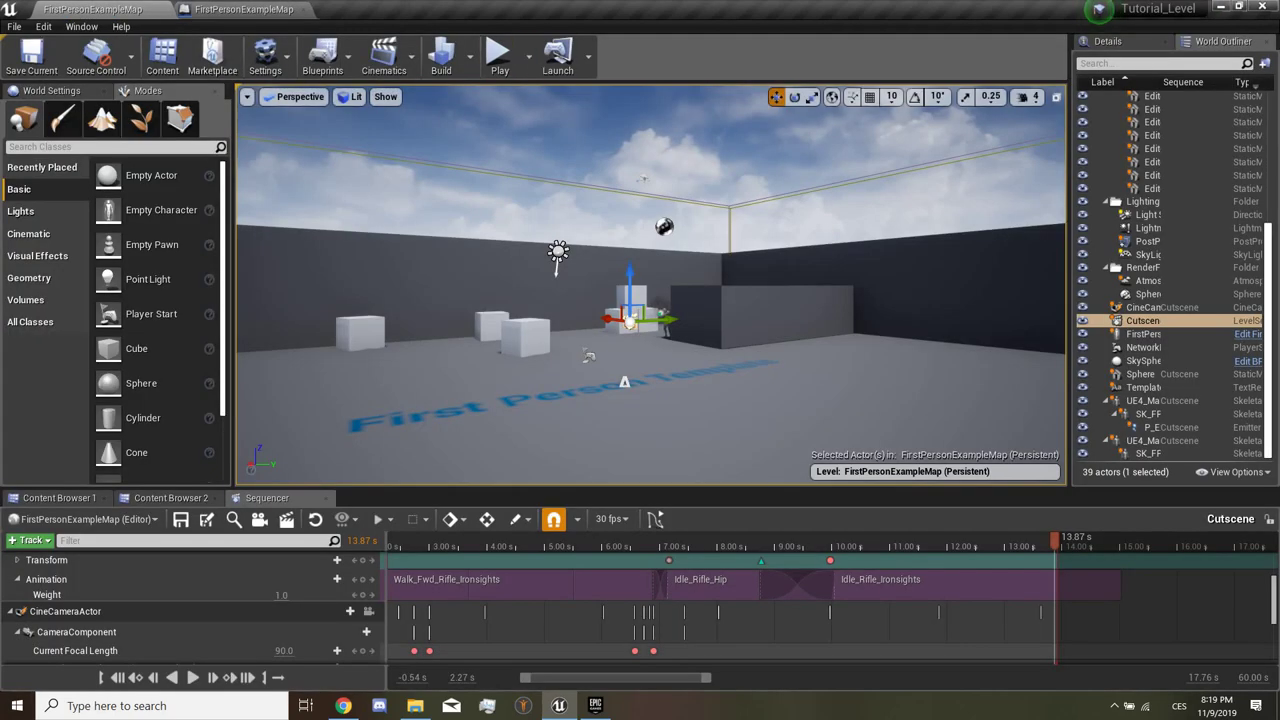
{"action": "left_click", "coordinate": [499, 55]}
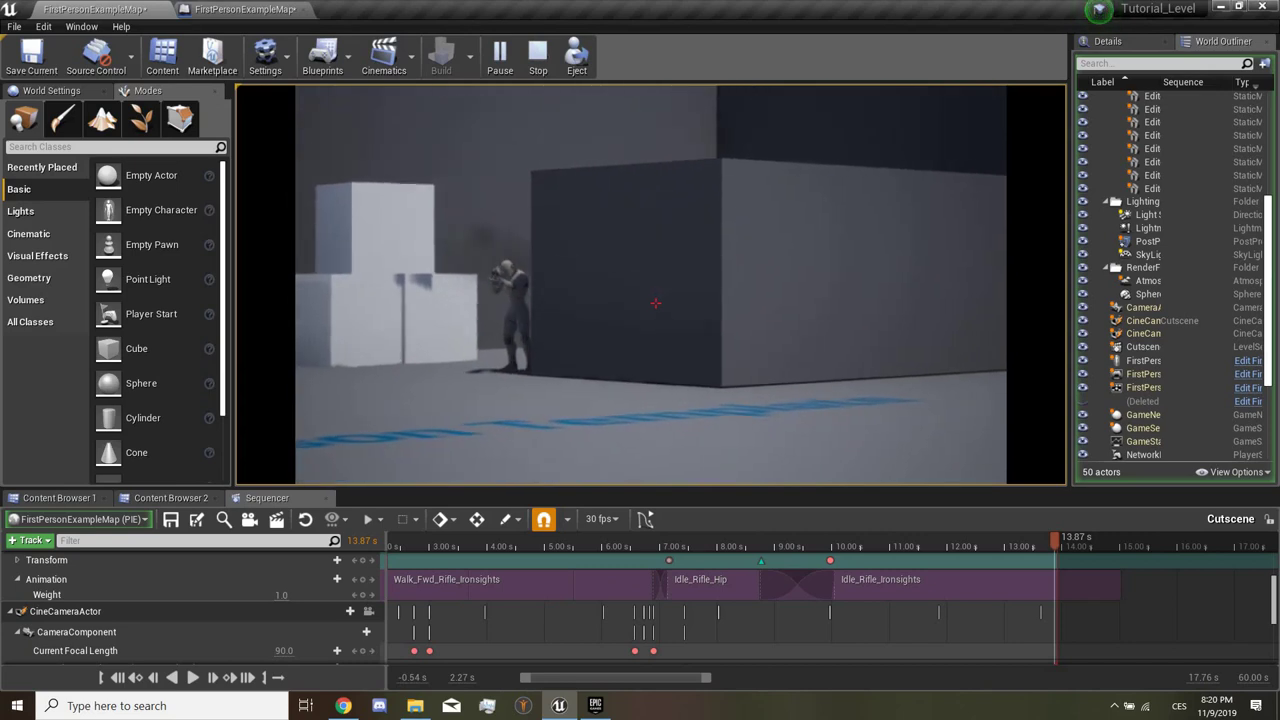
{"action": "key", "text": "Escape"}
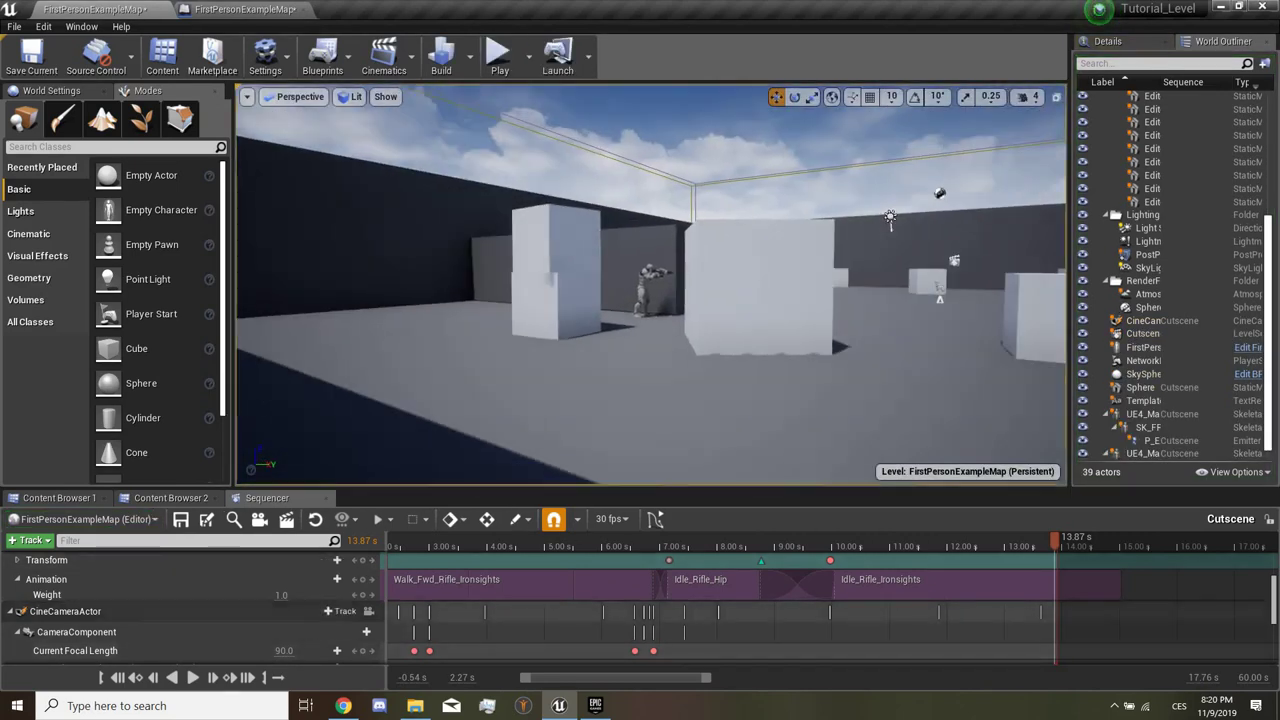
{"action": "scroll", "coordinate": [640, 605], "scroll_direction": "up", "scroll_amount": 5}
{"action": "scroll", "coordinate": [640, 605], "scroll_direction": "down", "scroll_amount": 5}
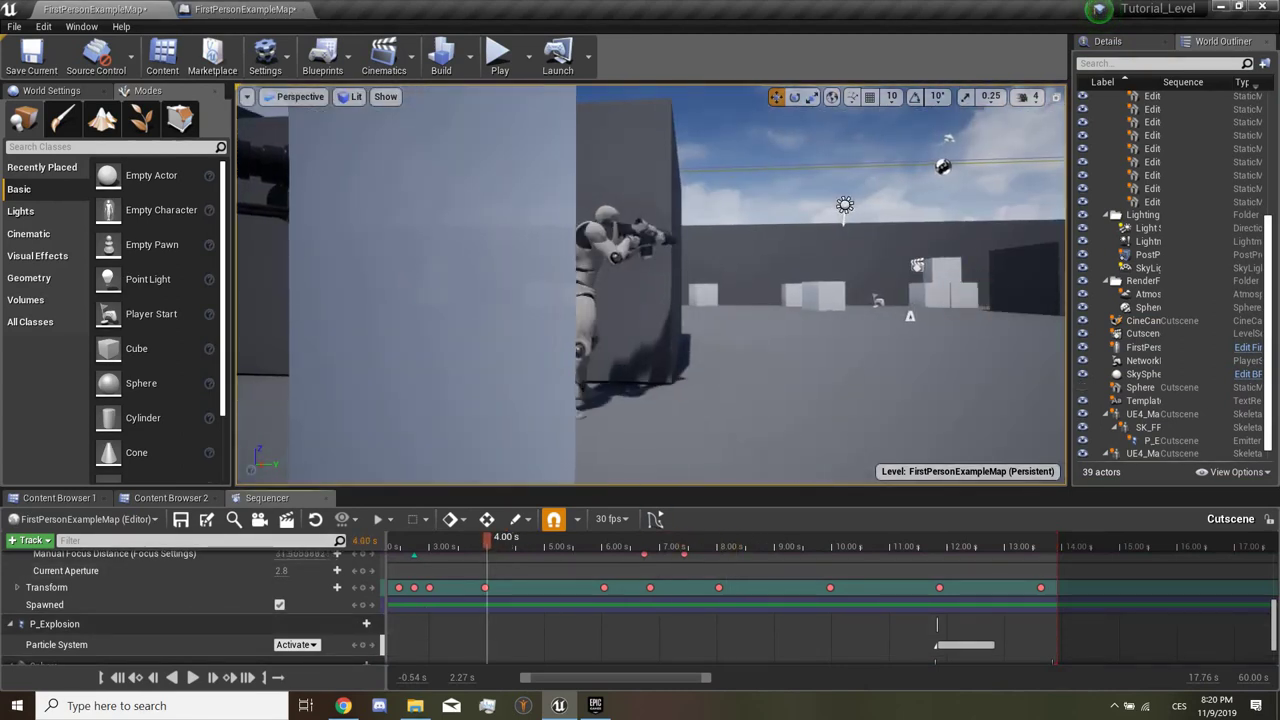
Step: Stretch the second mannequin's Idle_Rifle_Ironsights section to end near 12.27 s
{"action": "left_click_drag", "start_coordinate": [730, 540], "coordinate": [510, 540]}
{"action": "scroll", "coordinate": [640, 605], "scroll_direction": "up", "scroll_amount": 5}
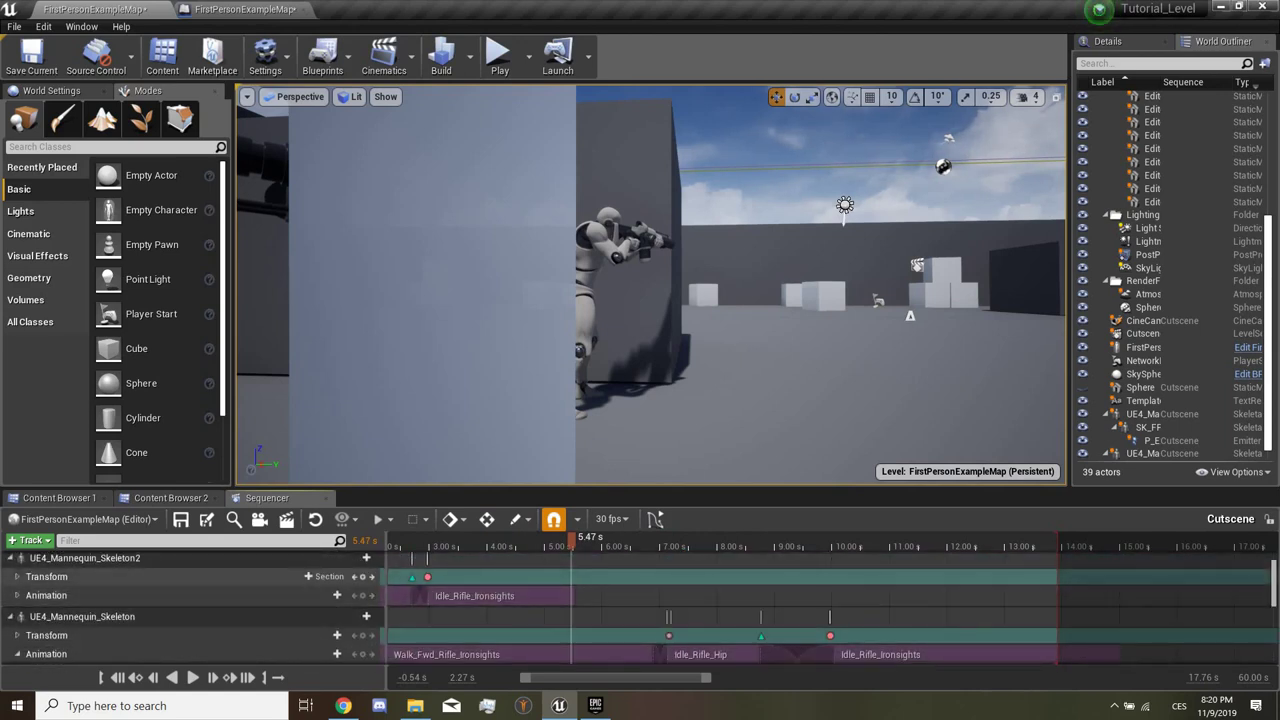
{"action": "left_click", "coordinate": [320, 595]}
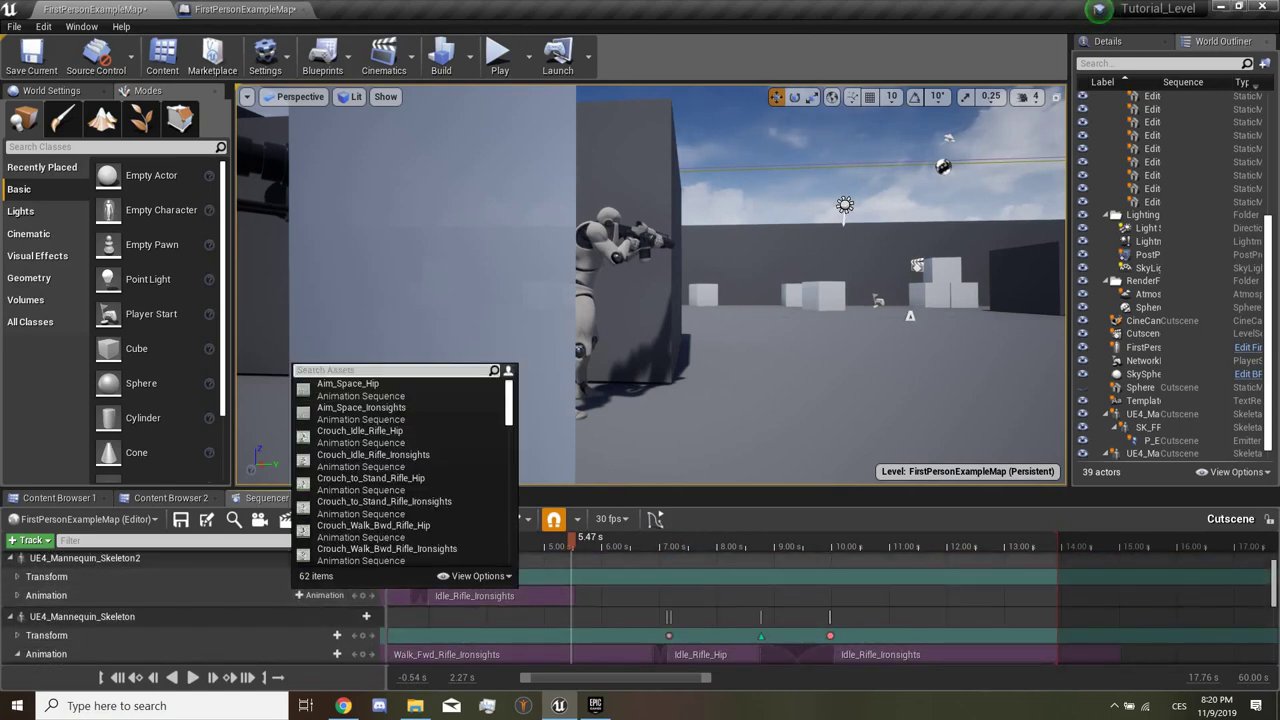
{"action": "key", "text": "Escape"}
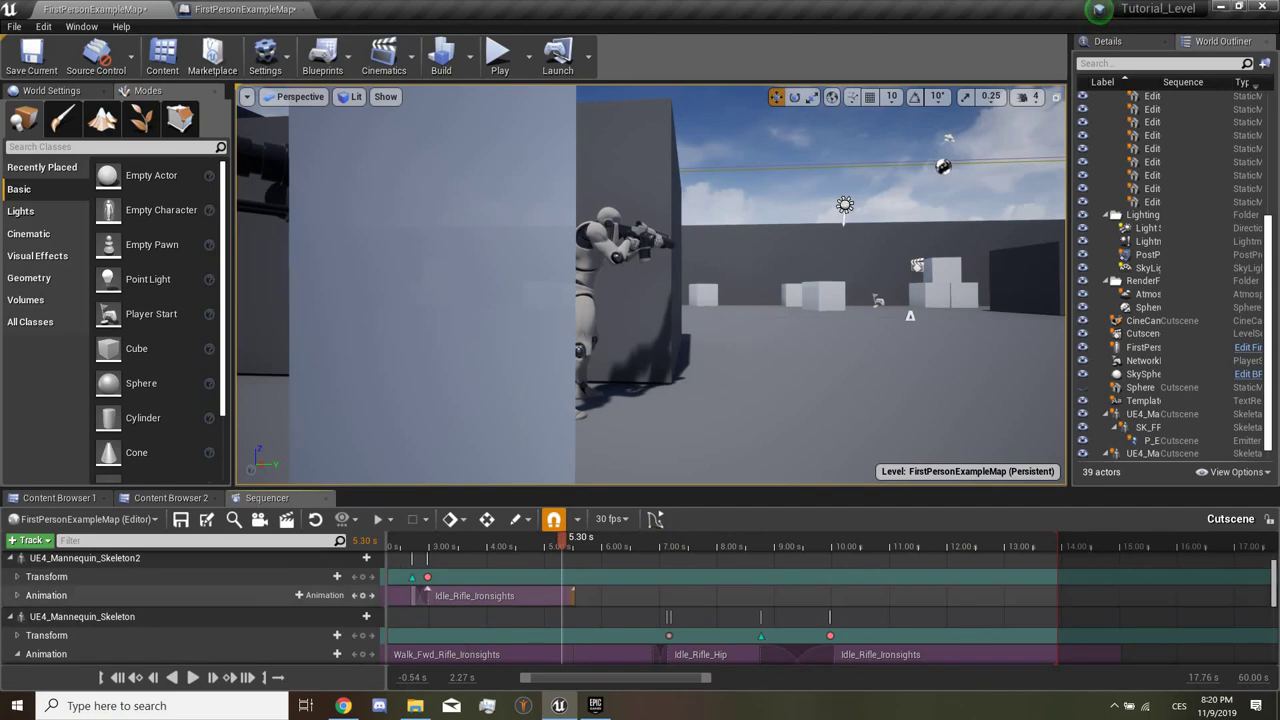
{"action": "left_click_drag", "start_coordinate": [572, 595], "coordinate": [592, 595]}
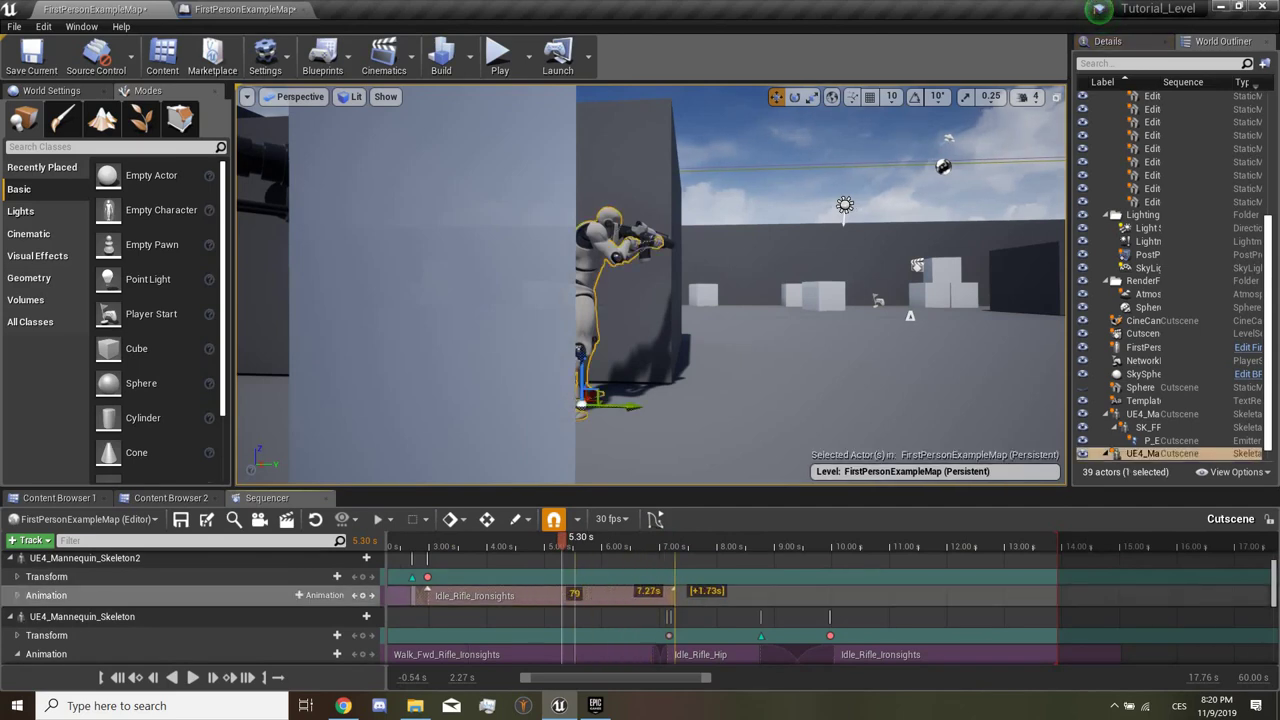
{"action": "mouse_move", "coordinate": [705, 595]}
{"action": "left_mouse_down"}
{"action": "mouse_move", "coordinate": [798, 595]}
{"action": "mouse_move", "coordinate": [726, 595]}
{"action": "left_mouse_up"}
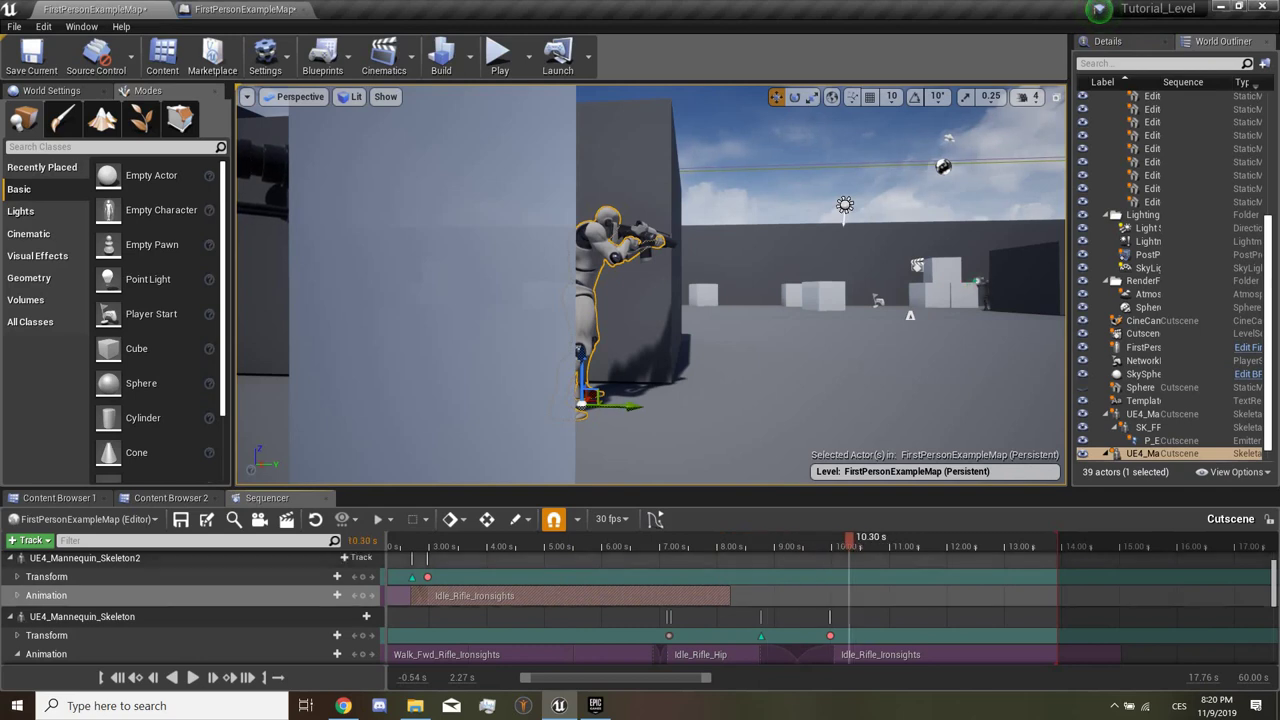
{"action": "left_click_drag", "start_coordinate": [741, 594], "coordinate": [870, 594]}
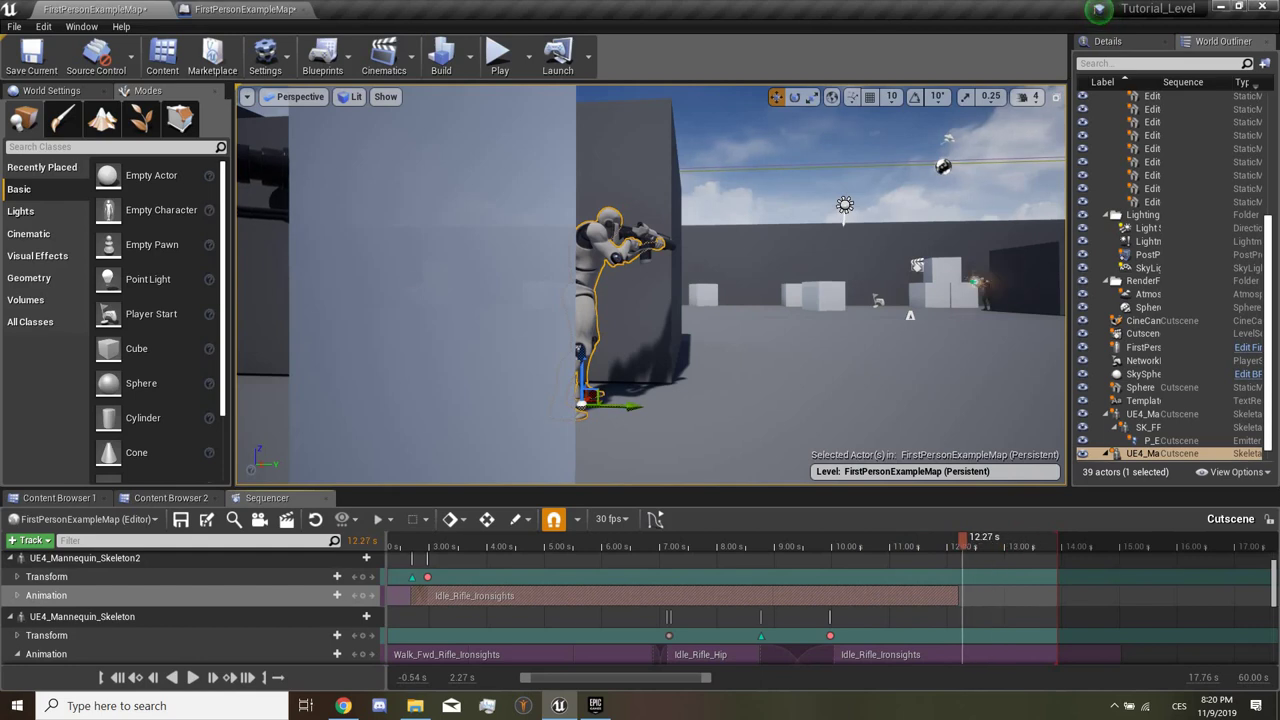
Step: Add another Idle_Rifle_Ironsights animation section at the 12.27 s playhead
{"action": "left_click", "coordinate": [337, 595]}
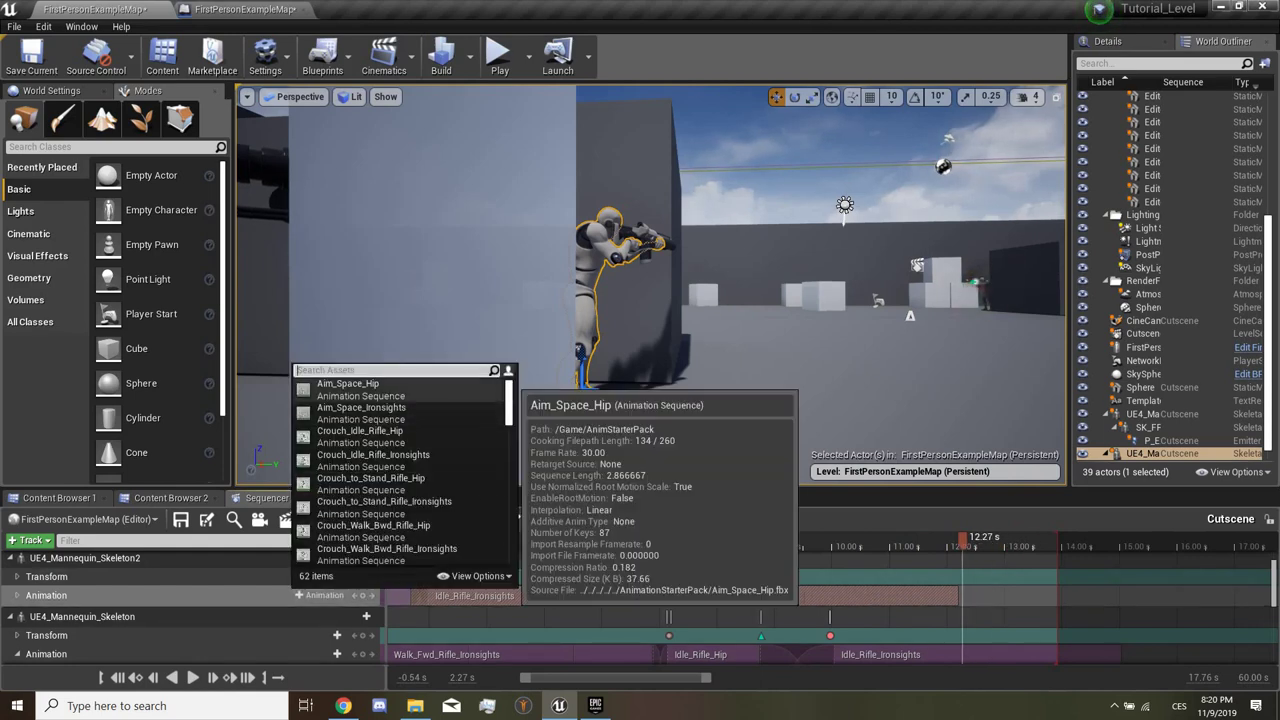
{"action": "type", "text": "idle"}
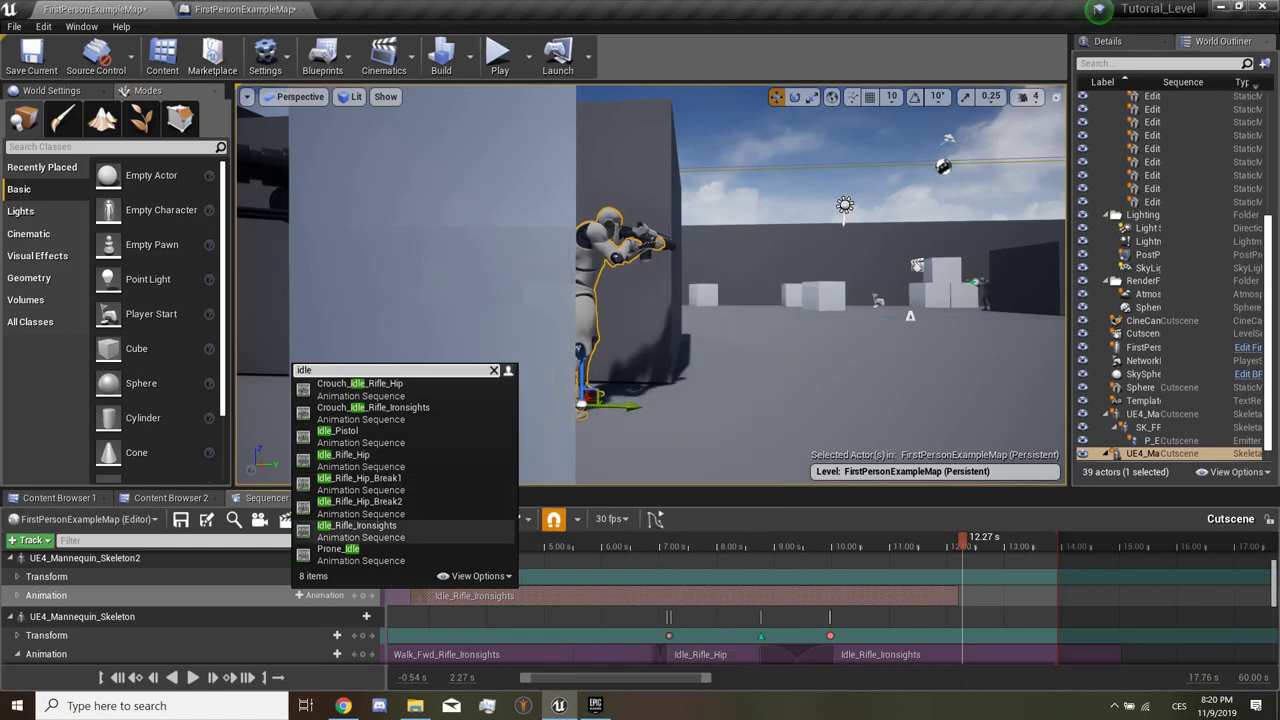
{"action": "left_click", "coordinate": [420, 528]}
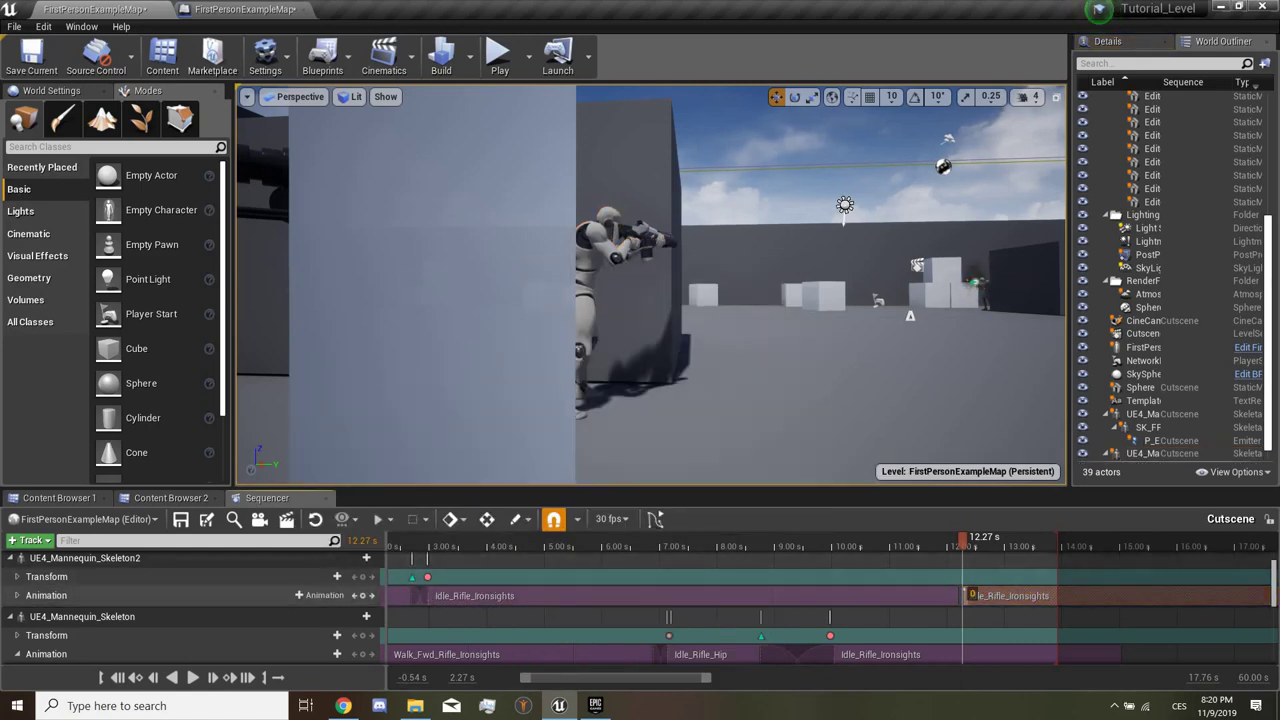
Step: Delete the trailing Idle_Rifle_Ironsights section from the second mannequin's track
{"action": "left_click", "coordinate": [150, 595]}
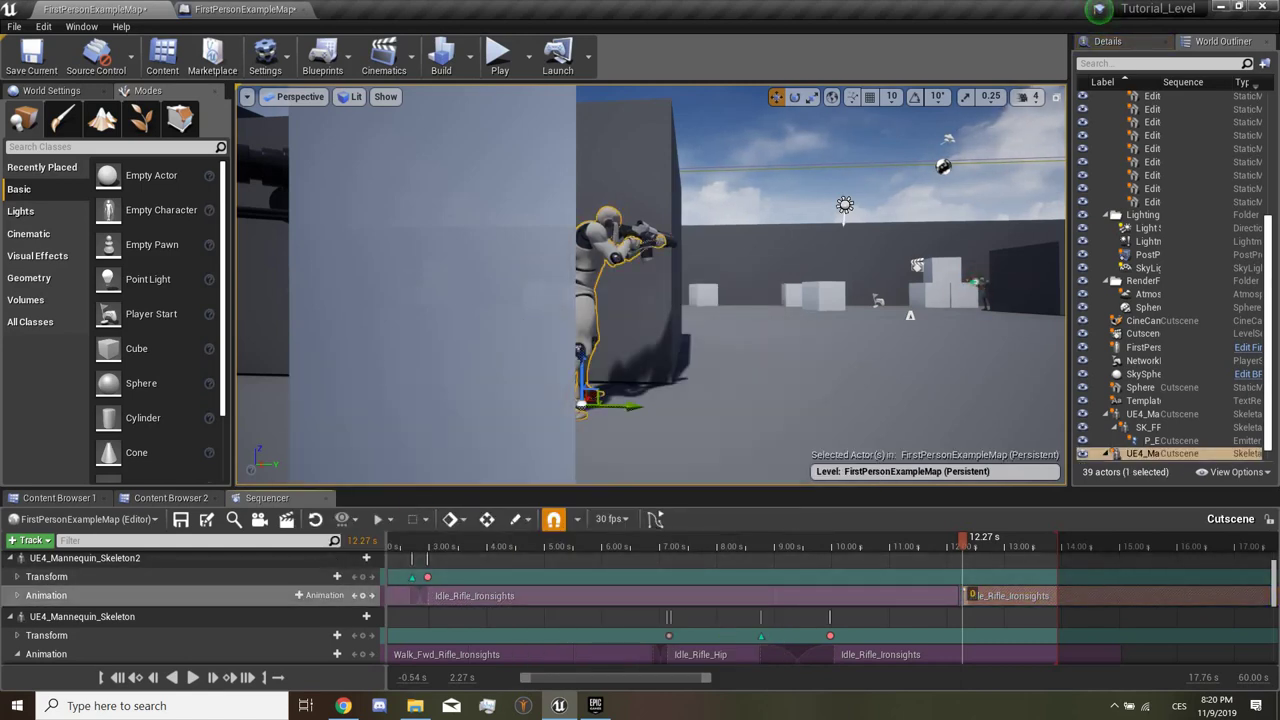
{"action": "right_click", "coordinate": [1017, 595]}
{"action": "mouse_move", "coordinate": [1050, 372]}
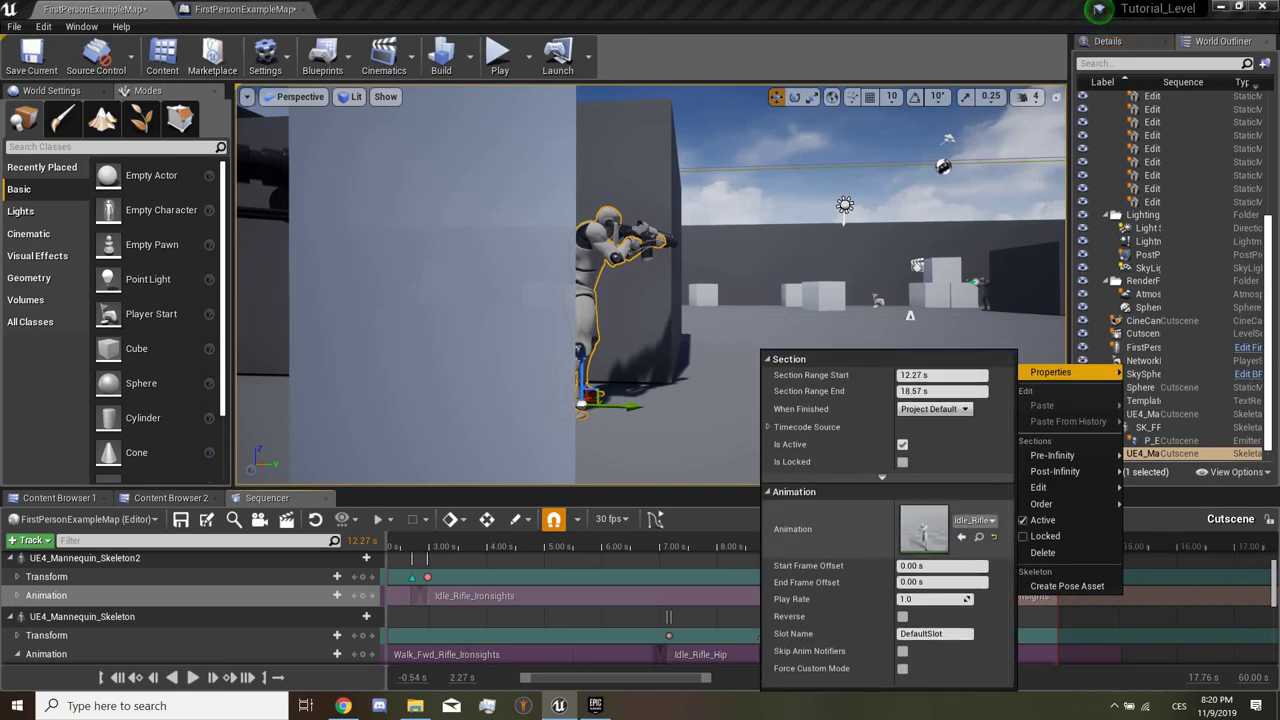
{"action": "left_click", "coordinate": [975, 520]}
{"action": "type", "text": "e"}
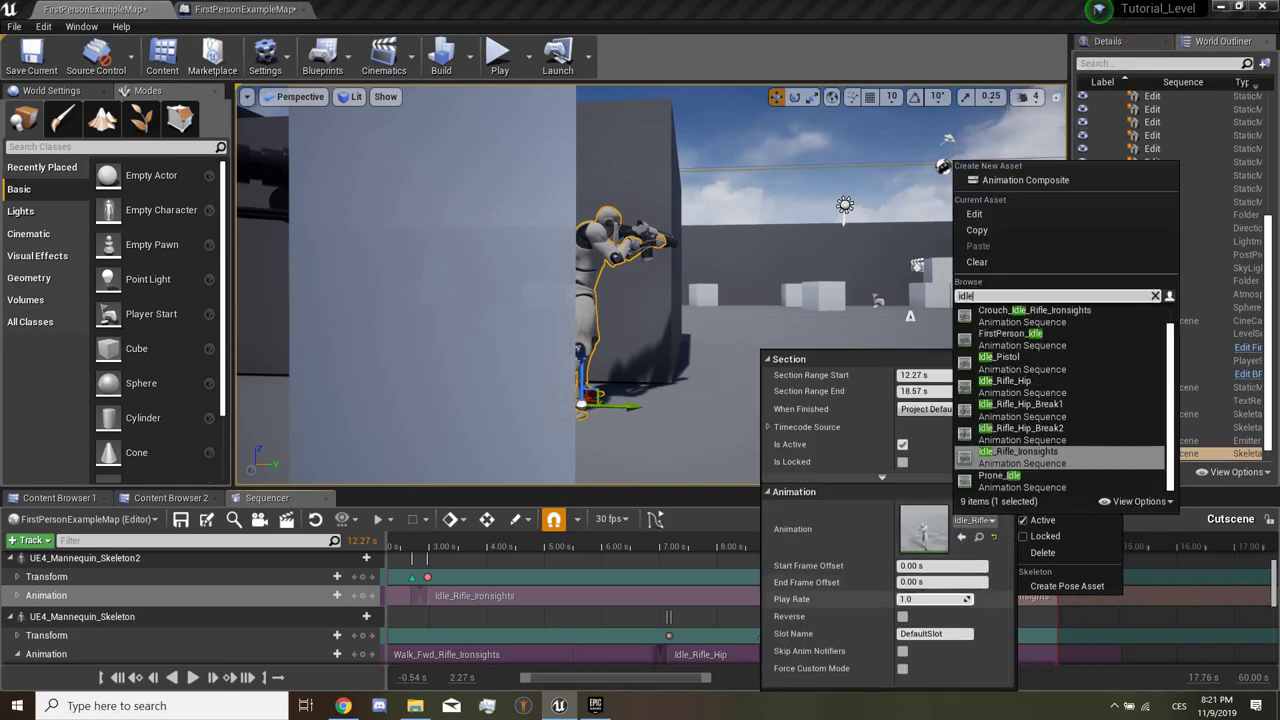
{"action": "left_click", "coordinate": [1020, 452]}
{"action": "mouse_move", "coordinate": [1058, 471]}
{"action": "mouse_move", "coordinate": [1090, 372]}
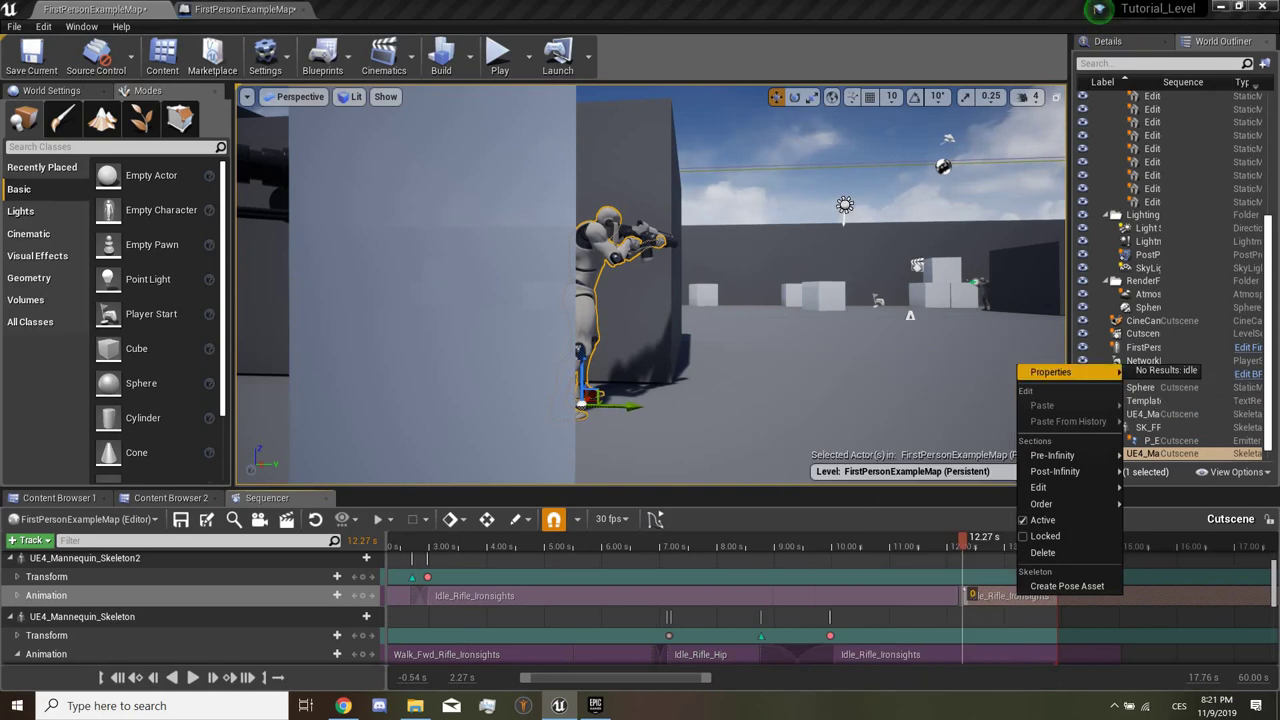
{"action": "left_click", "coordinate": [1042, 552]}
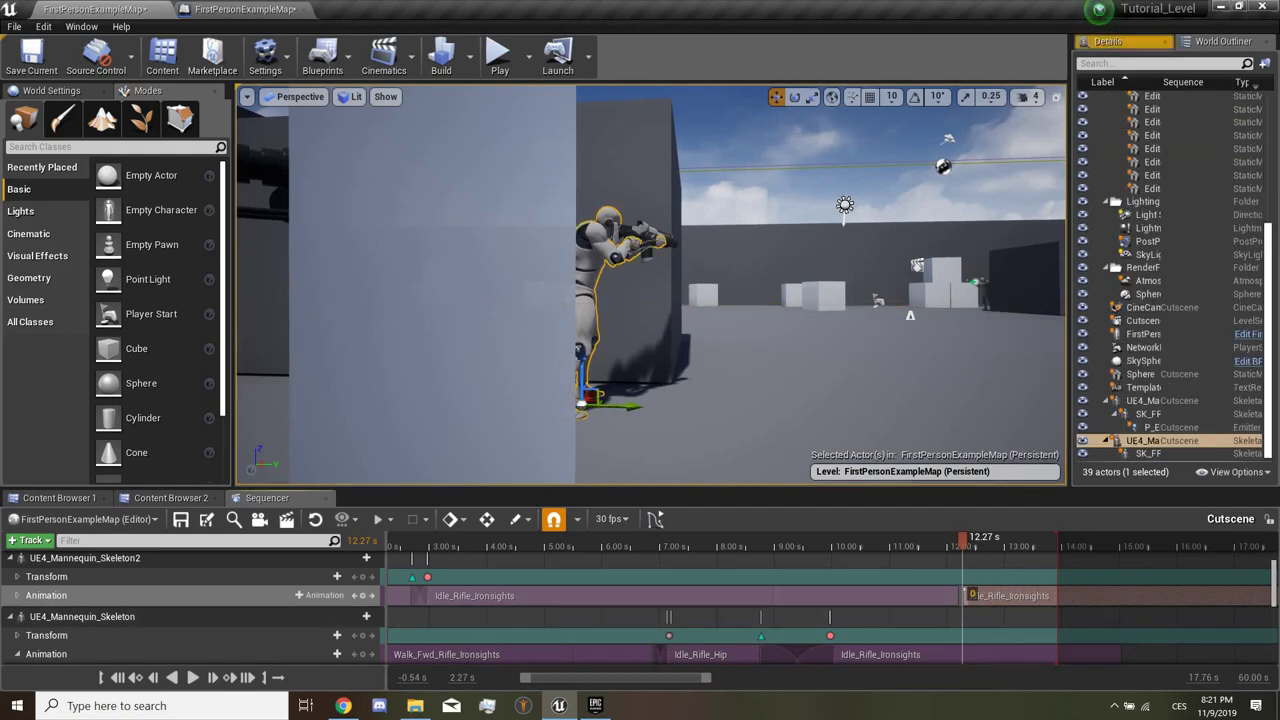
Step: Add an Idle_Rifle_Hip section and slide it to start at 12.07 s
{"action": "left_click", "coordinate": [320, 595]}
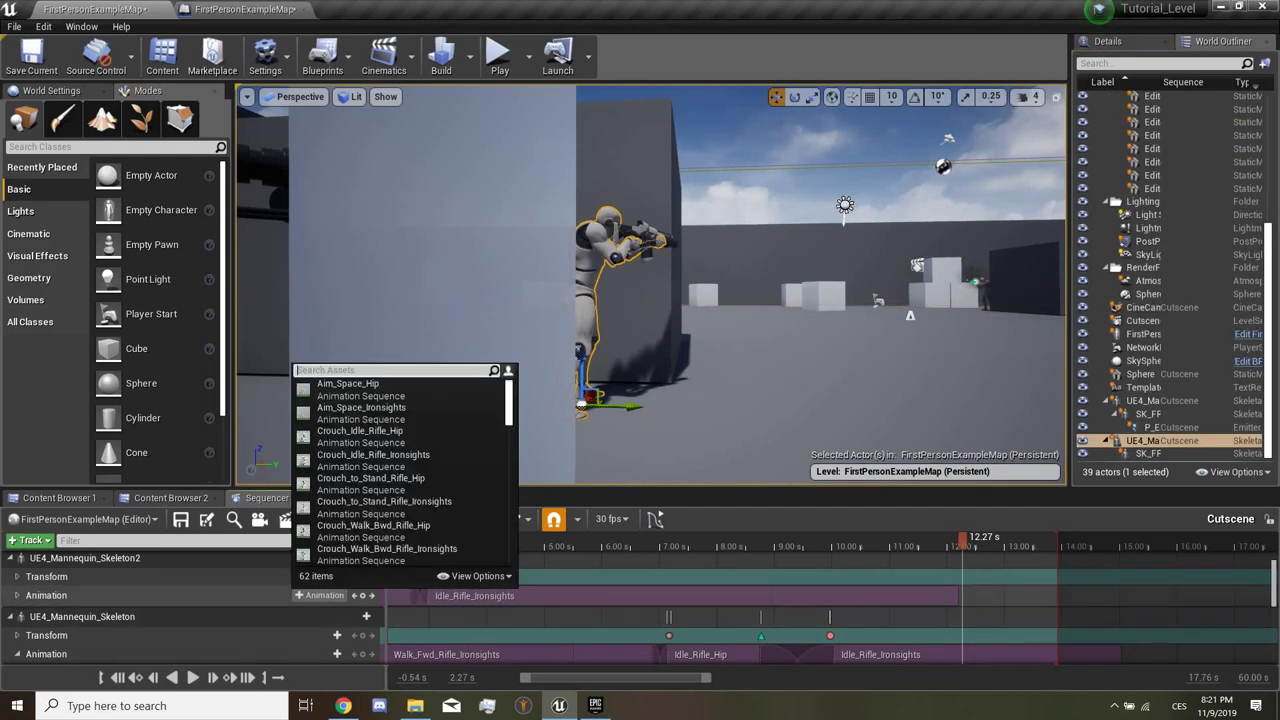
{"action": "type", "text": "idle"}
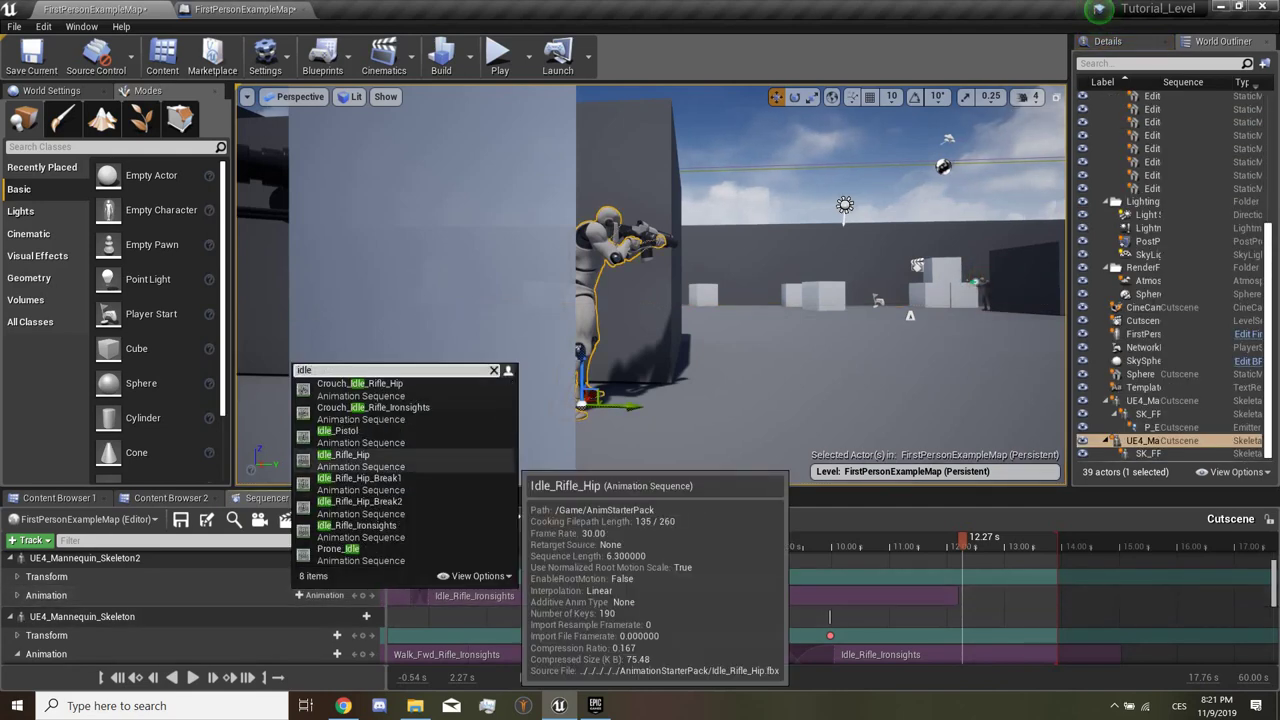
{"action": "left_click", "coordinate": [360, 452]}
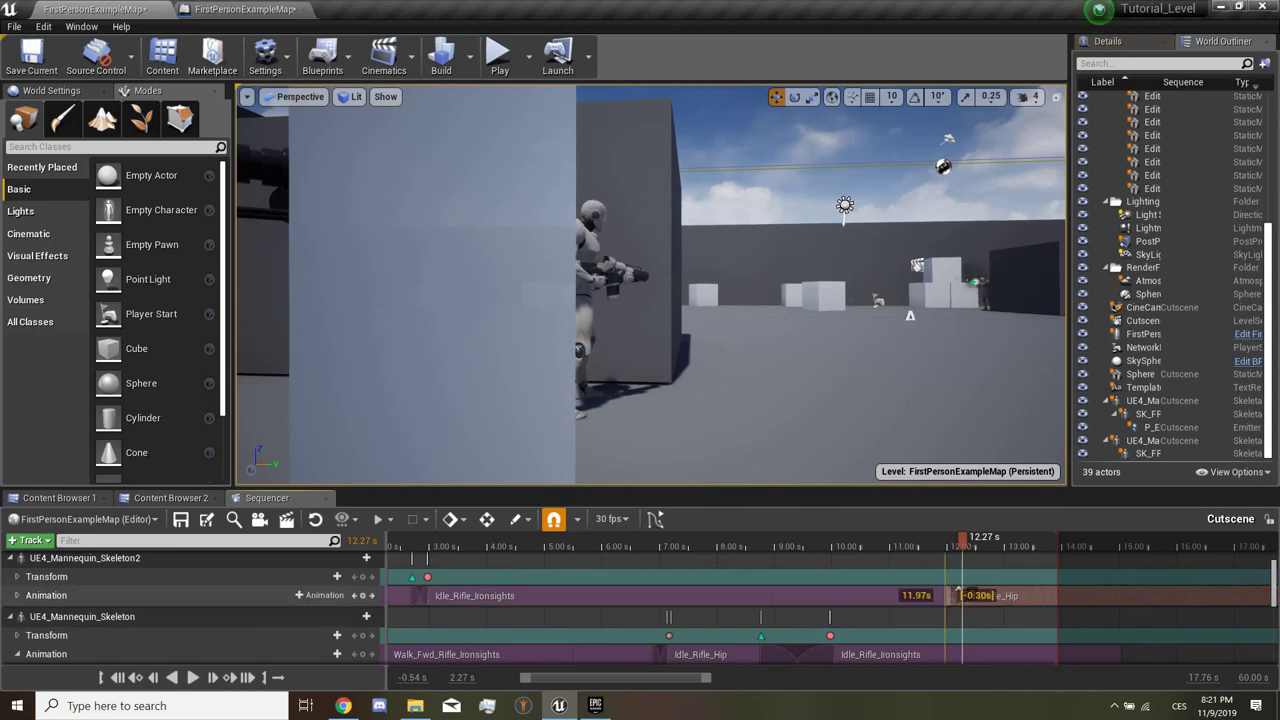
{"action": "left_click_drag", "start_coordinate": [958, 592], "coordinate": [985, 595]}
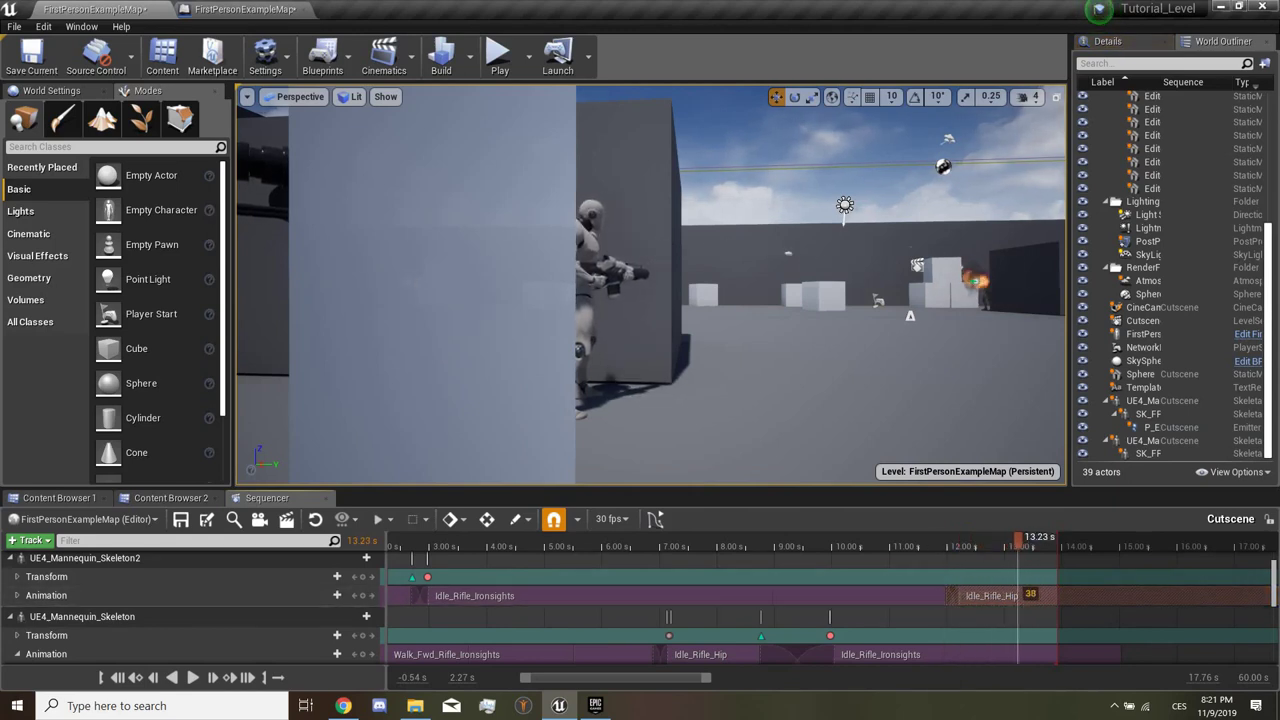
{"action": "left_click_drag", "start_coordinate": [1000, 595], "coordinate": [955, 595]}
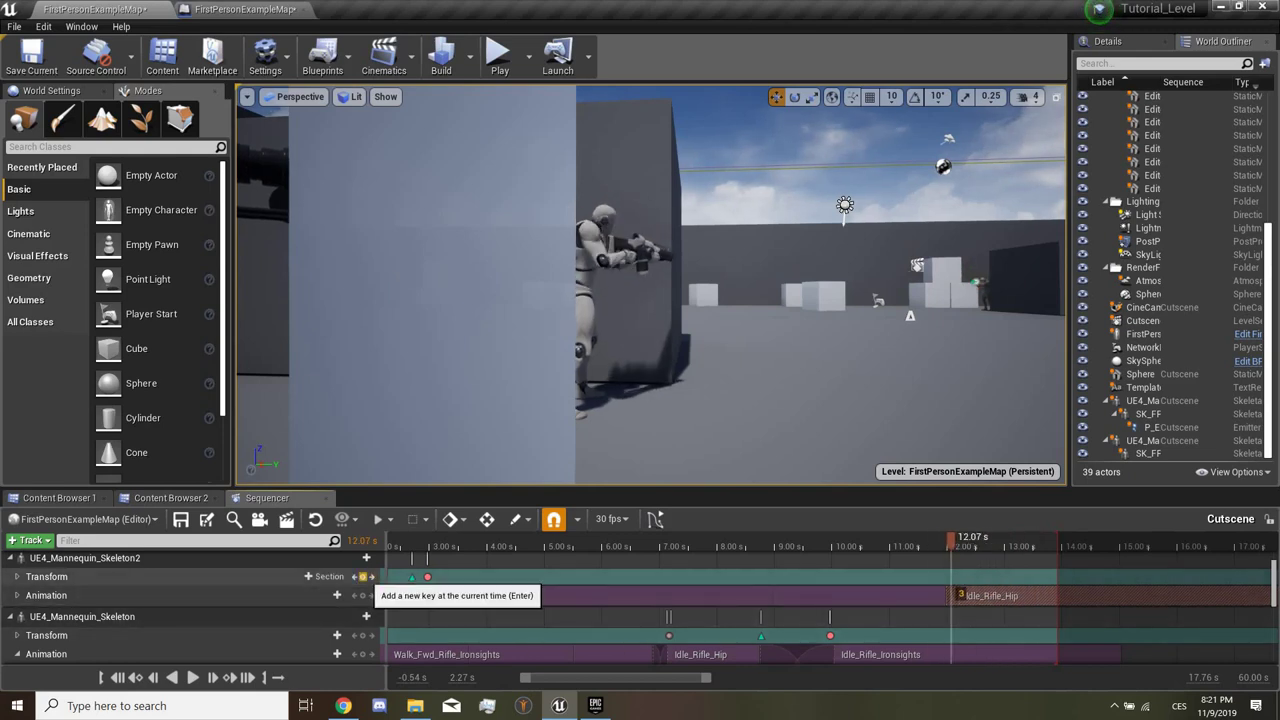
Step: Key the second mannequin's transform at 12.07 s
{"action": "left_click", "coordinate": [371, 577]}
{"action": "left_click_drag", "start_coordinate": [960, 595], "coordinate": [985, 595]}
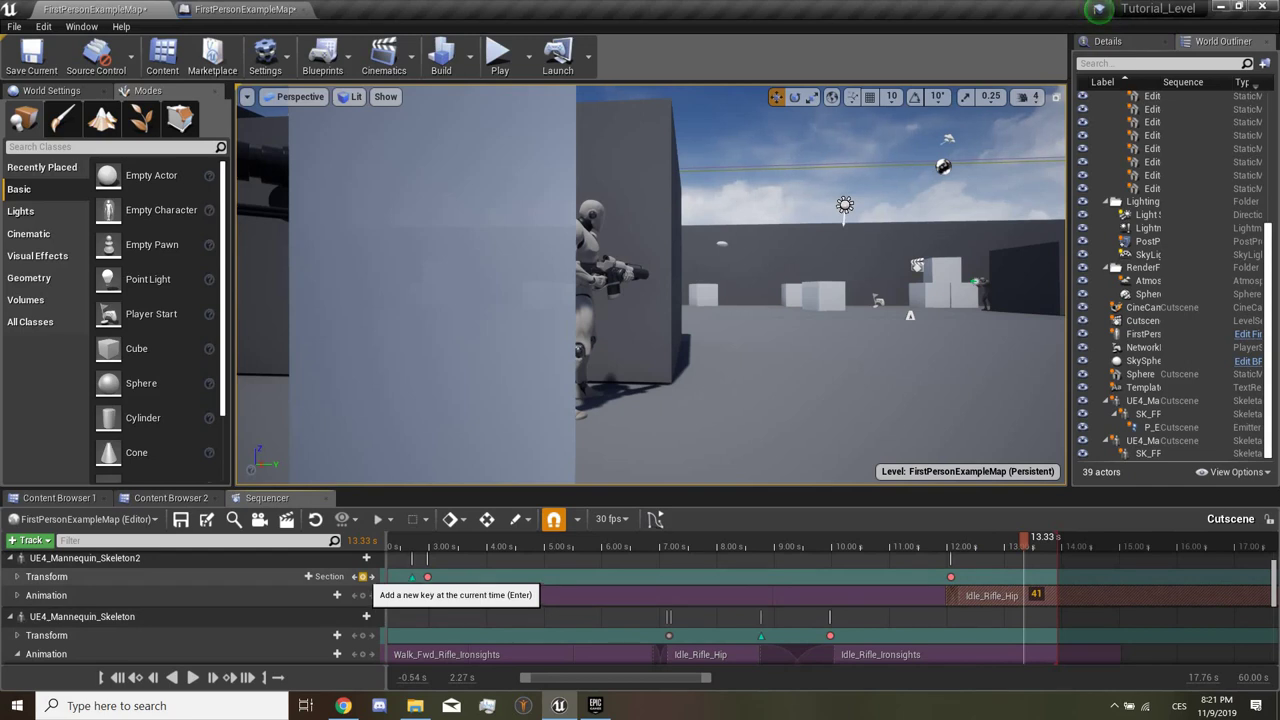
{"action": "left_click", "coordinate": [360, 595]}
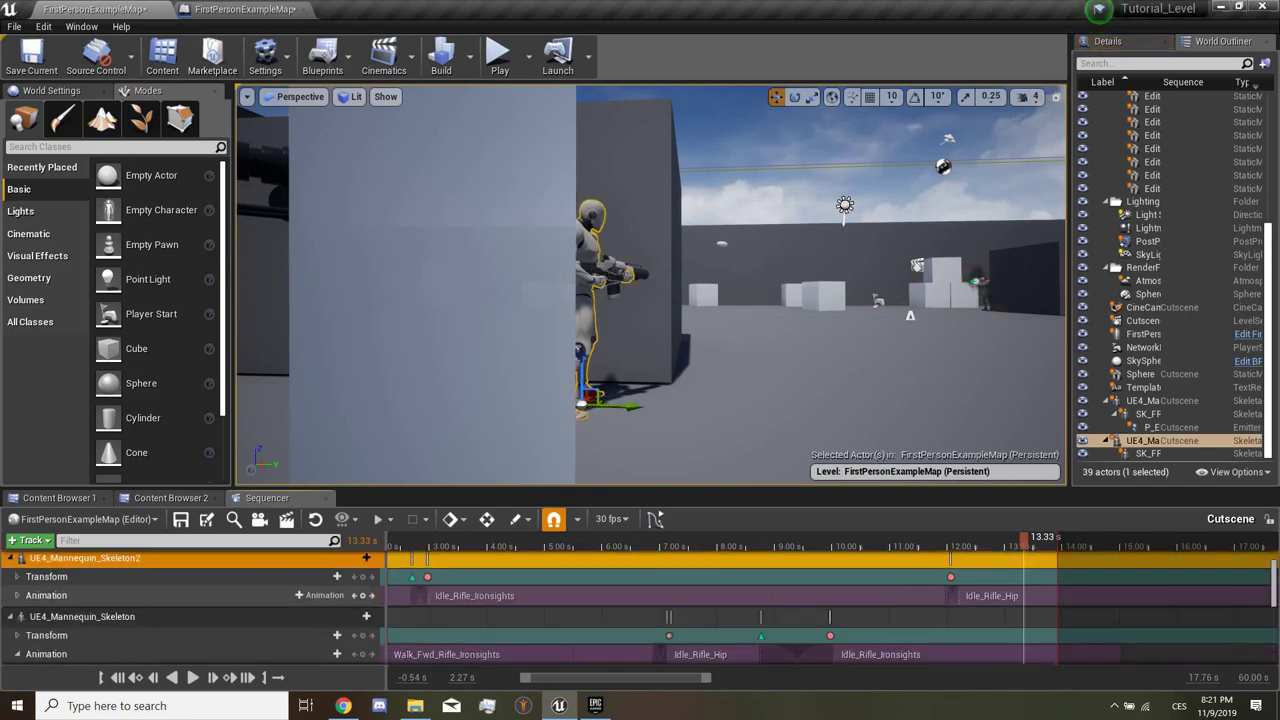
Step: Key the first mannequin at 13.33 s, turn it to the camera, shift it wallward, key at 13.57 s
{"action": "scroll", "coordinate": [250, 600], "scroll_direction": "down", "scroll_amount": 1}
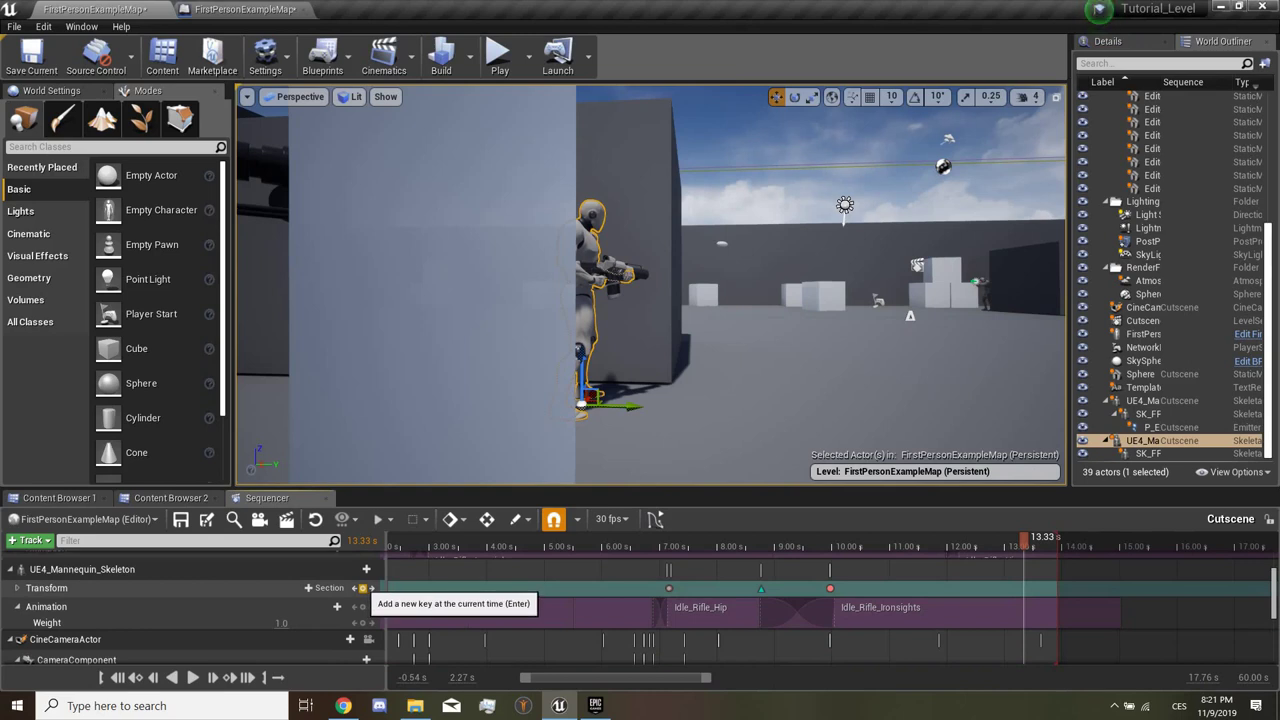
{"action": "left_click", "coordinate": [362, 588]}
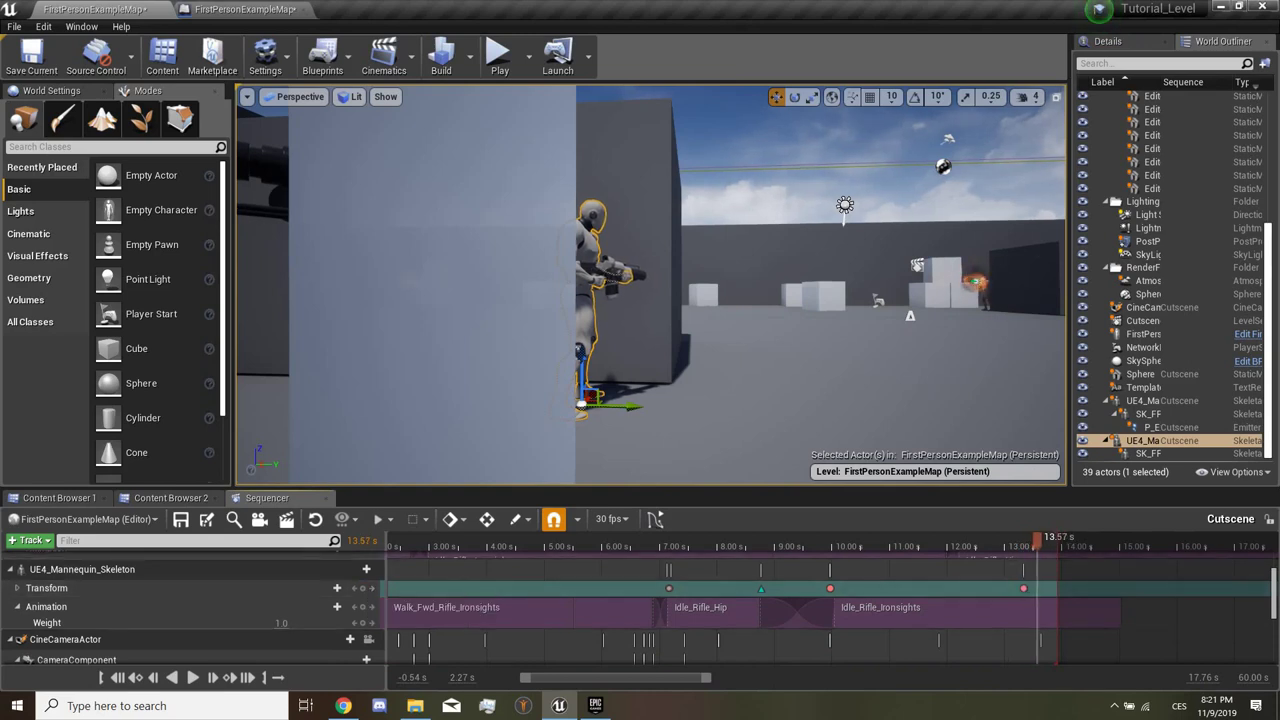
{"action": "key", "text": "f"}
{"action": "key", "text": "e"}
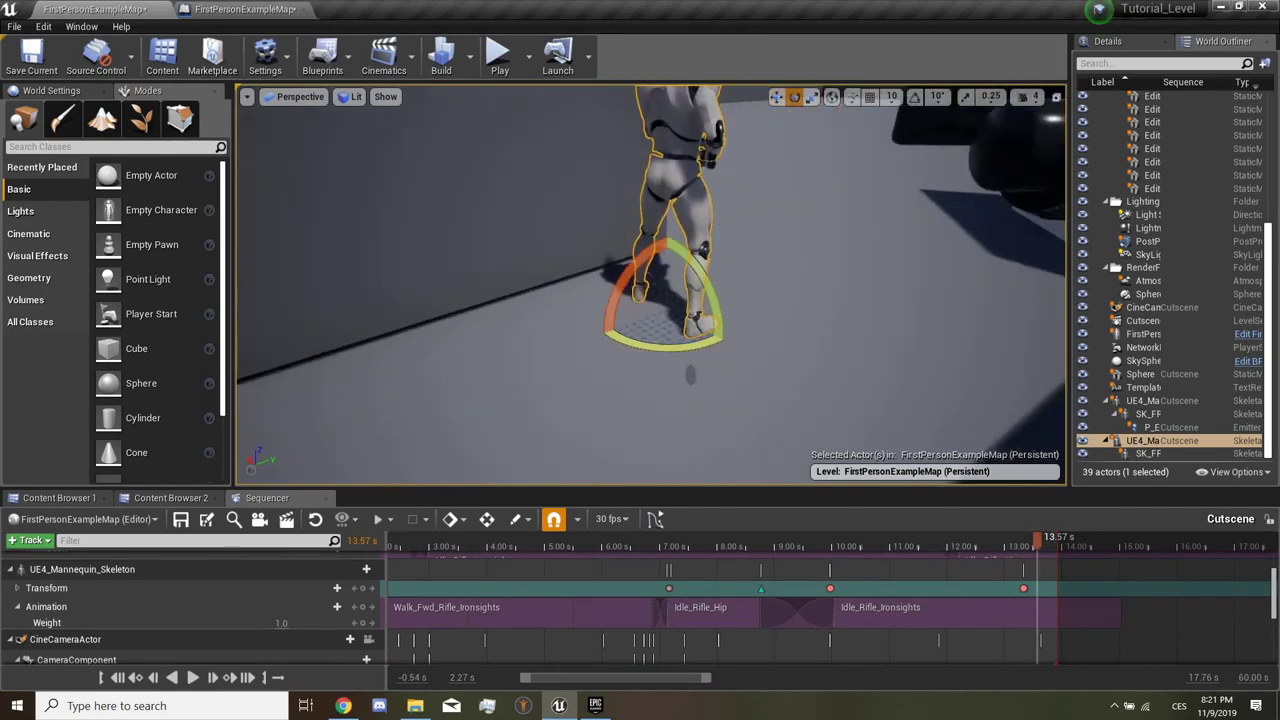
{"action": "left_click_drag", "start_coordinate": [663, 345], "coordinate": [740, 340]}
{"action": "key", "text": "w"}
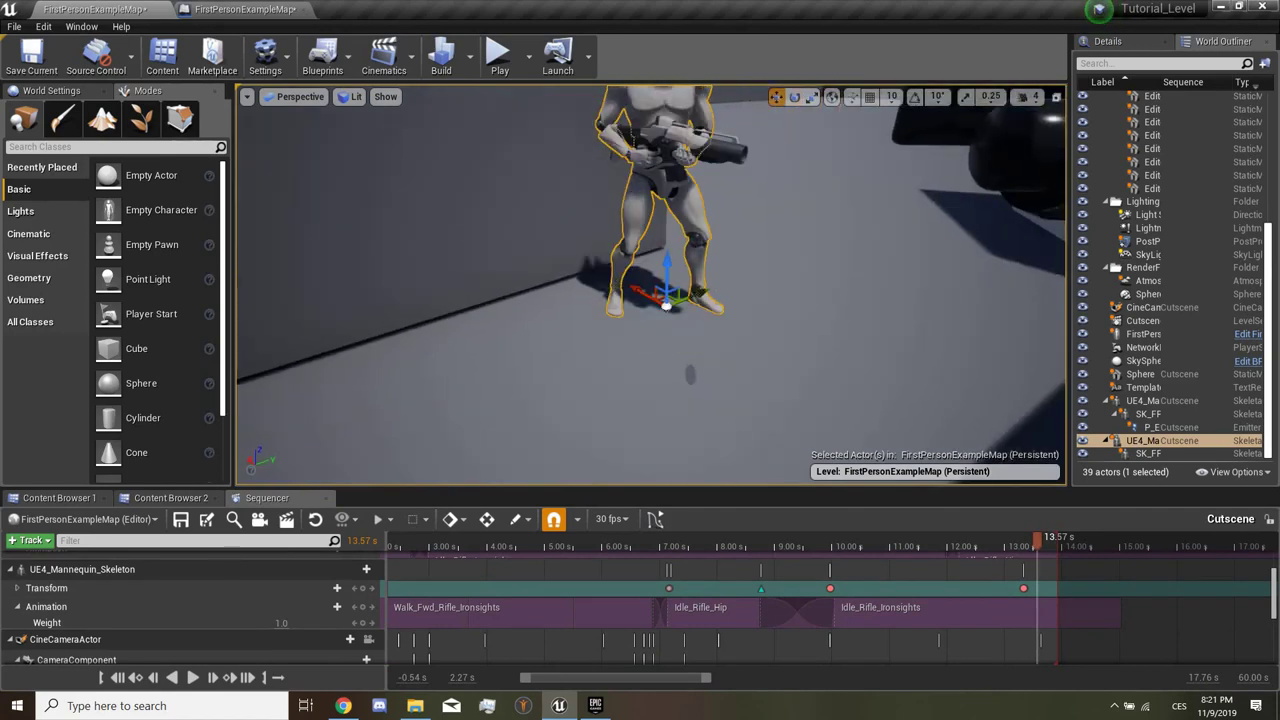
{"action": "left_click_drag", "start_coordinate": [666, 305], "coordinate": [628, 318]}
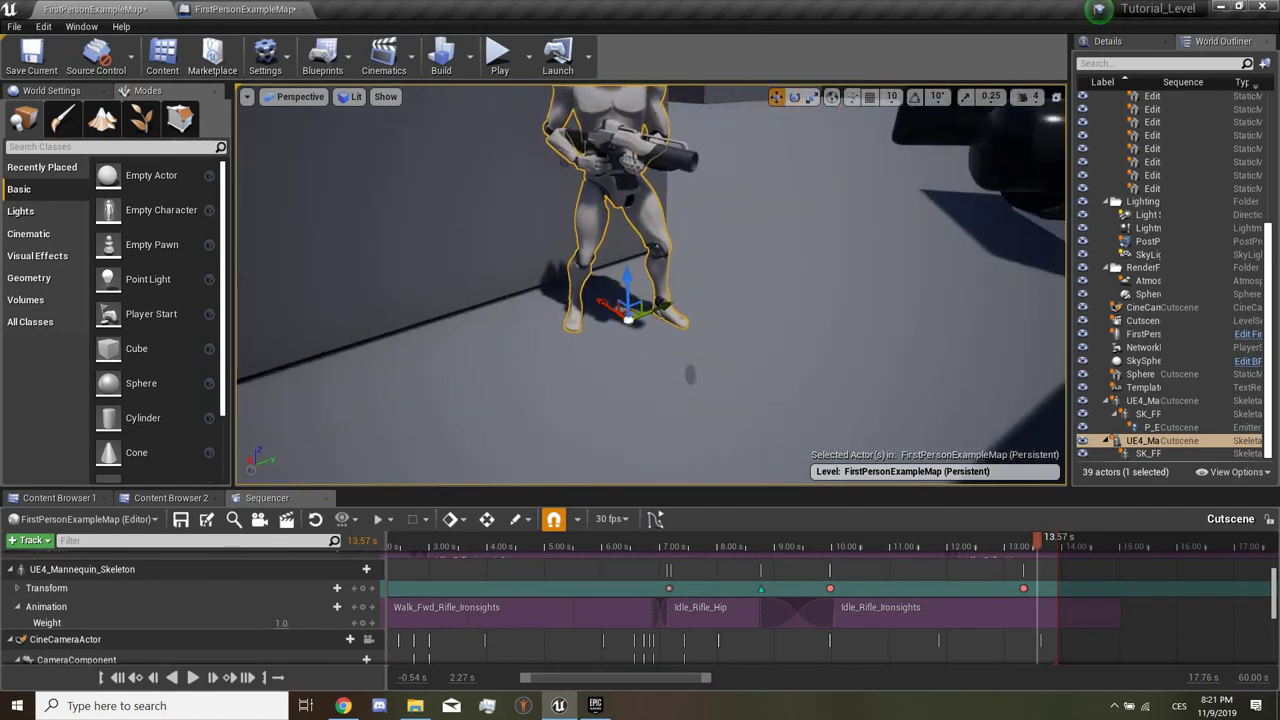
{"action": "left_click", "coordinate": [363, 588]}
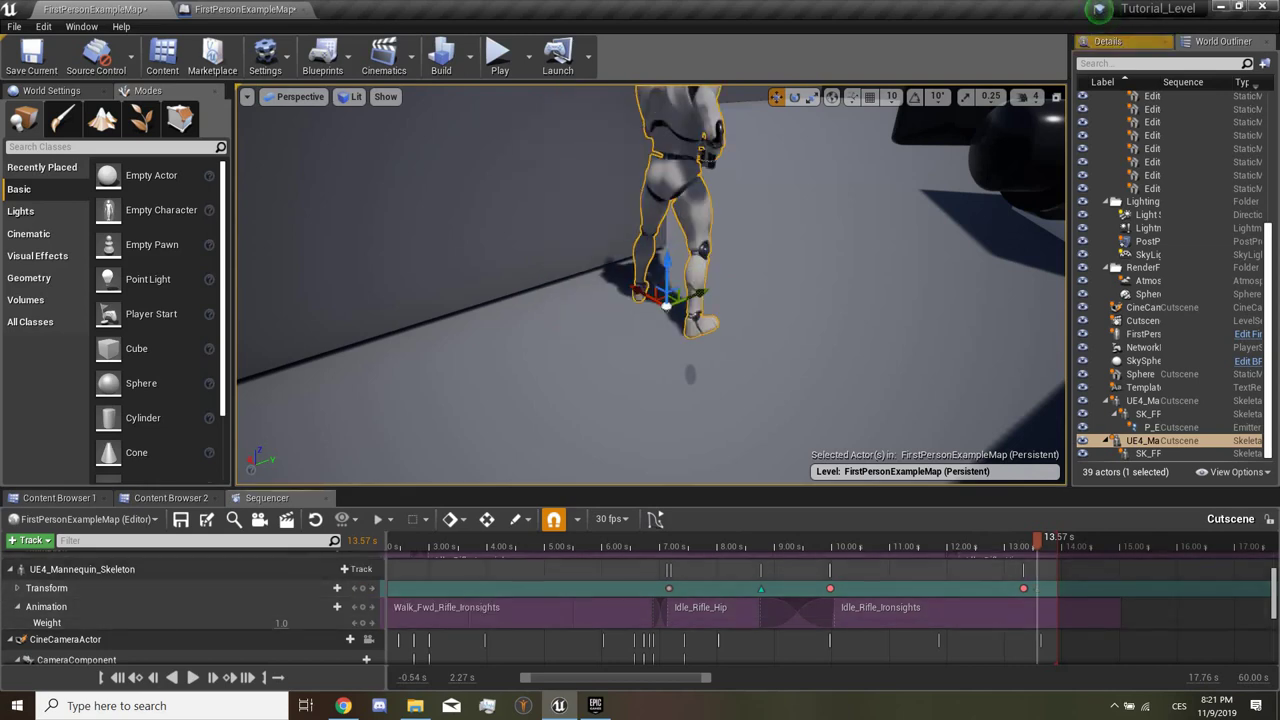
Step: Undo the trial rotation and re-key the mannequin's transform at 13.57 s
{"action": "key", "text": "ctrl+z"}
{"action": "key", "text": "e"}
{"action": "mouse_move", "coordinate": [630, 282]}
{"action": "left_mouse_down"}
{"action": "mouse_move", "coordinate": [690, 276]}
{"action": "mouse_move", "coordinate": [627, 319]}
{"action": "left_mouse_up"}
{"action": "key", "text": "ctrl+z"}
{"action": "key", "text": "w"}
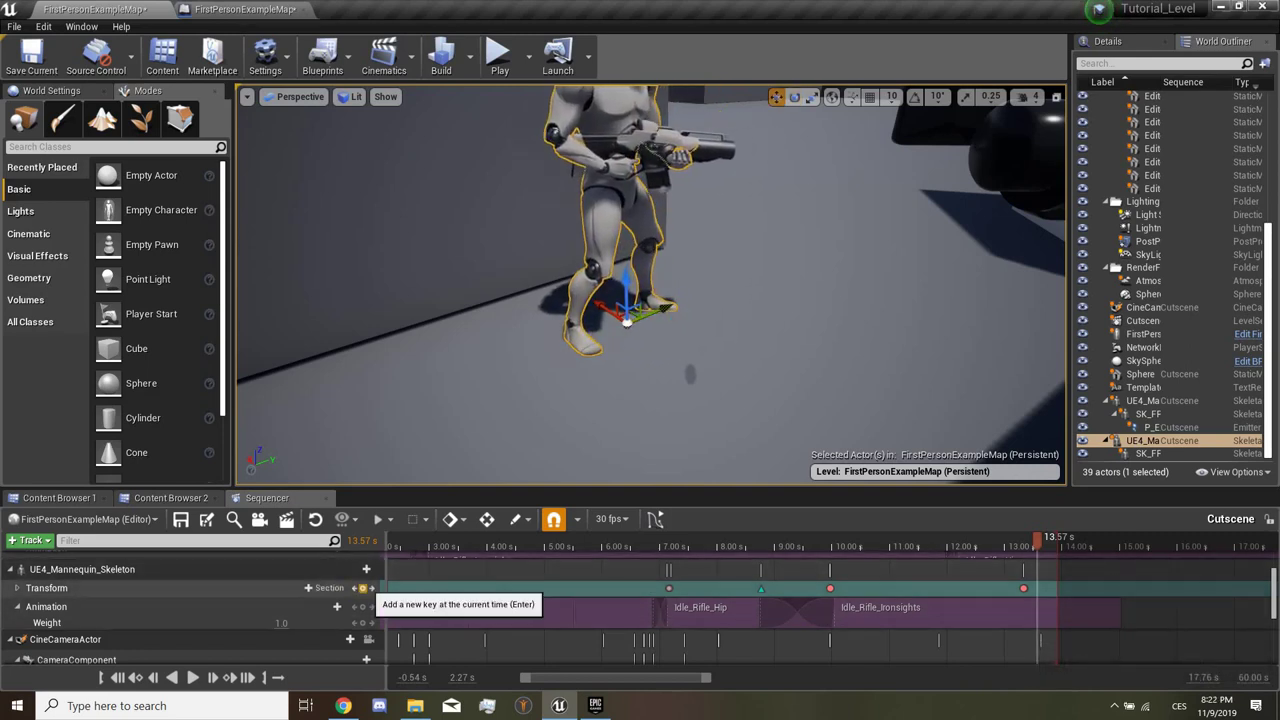
{"action": "left_click", "coordinate": [363, 588]}
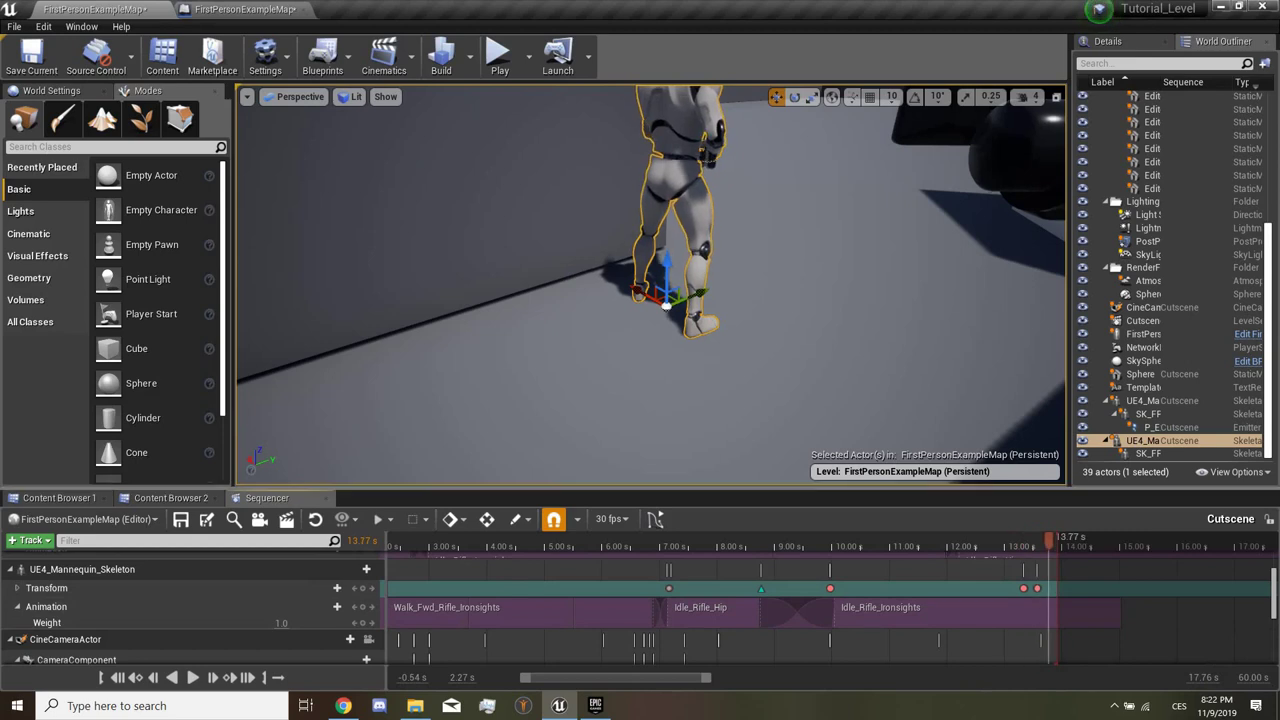
Step: Scrub near 13.50 s and orbit the view to check the mannequin's pose
{"action": "right_click_drag", "start_coordinate": [650, 300], "coordinate": [560, 300]}
{"action": "mouse_move", "coordinate": [1048, 537]}
{"action": "left_mouse_down"}
{"action": "mouse_move", "coordinate": [963, 537]}
{"action": "mouse_move", "coordinate": [1018, 537]}
{"action": "left_mouse_up"}
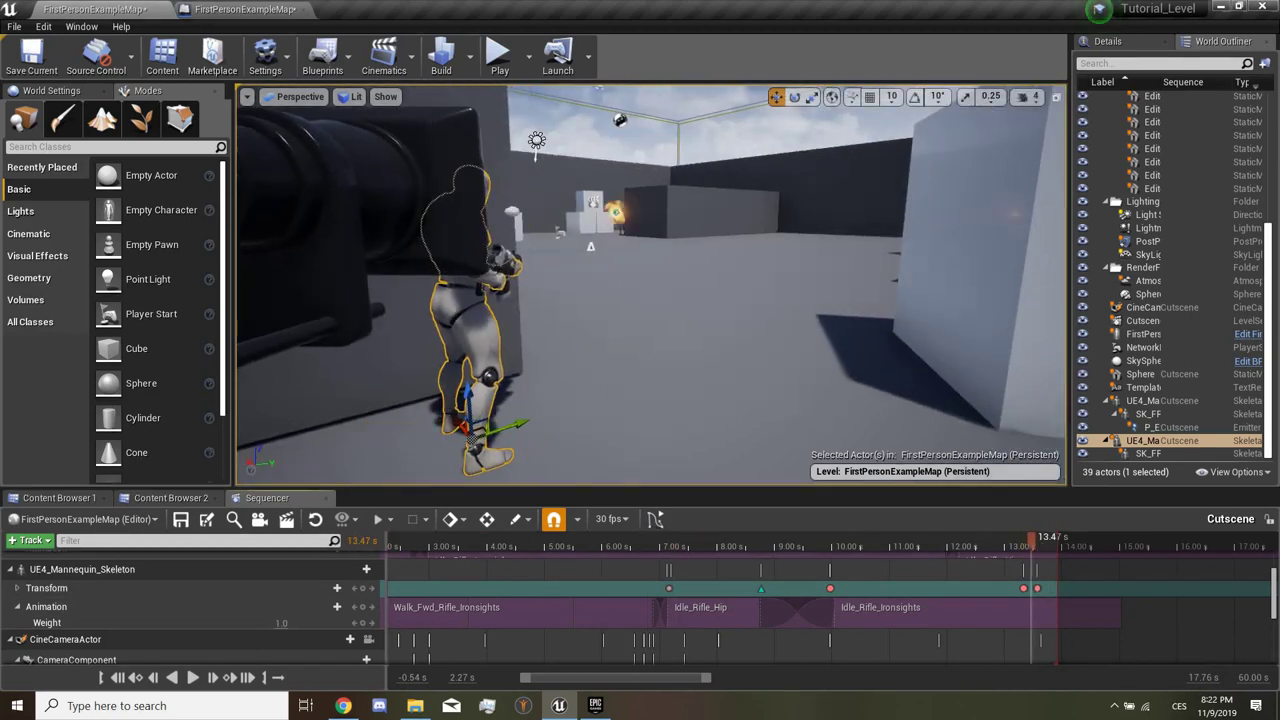
{"action": "right_click_drag", "start_coordinate": [650, 300], "coordinate": [560, 300]}
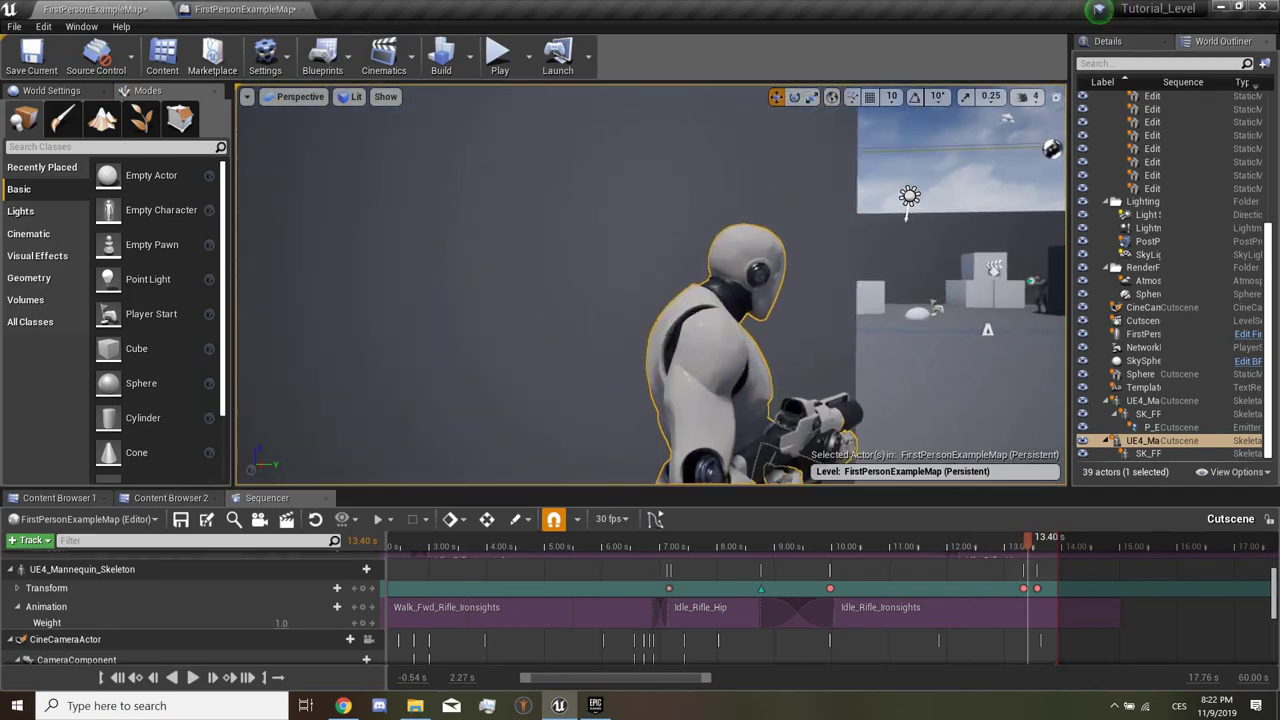
{"action": "left_click_drag", "start_coordinate": [1030, 537], "coordinate": [1035, 537]}
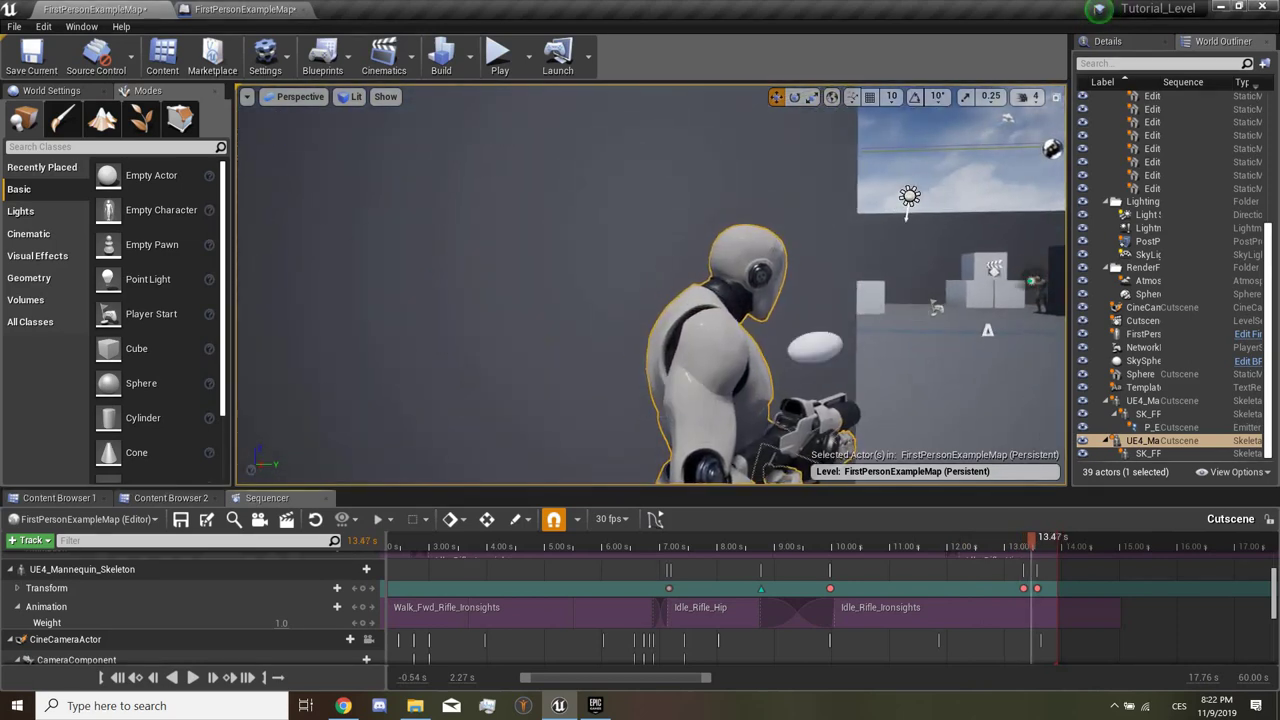
{"action": "right_click_drag", "start_coordinate": [650, 300], "coordinate": [560, 300]}
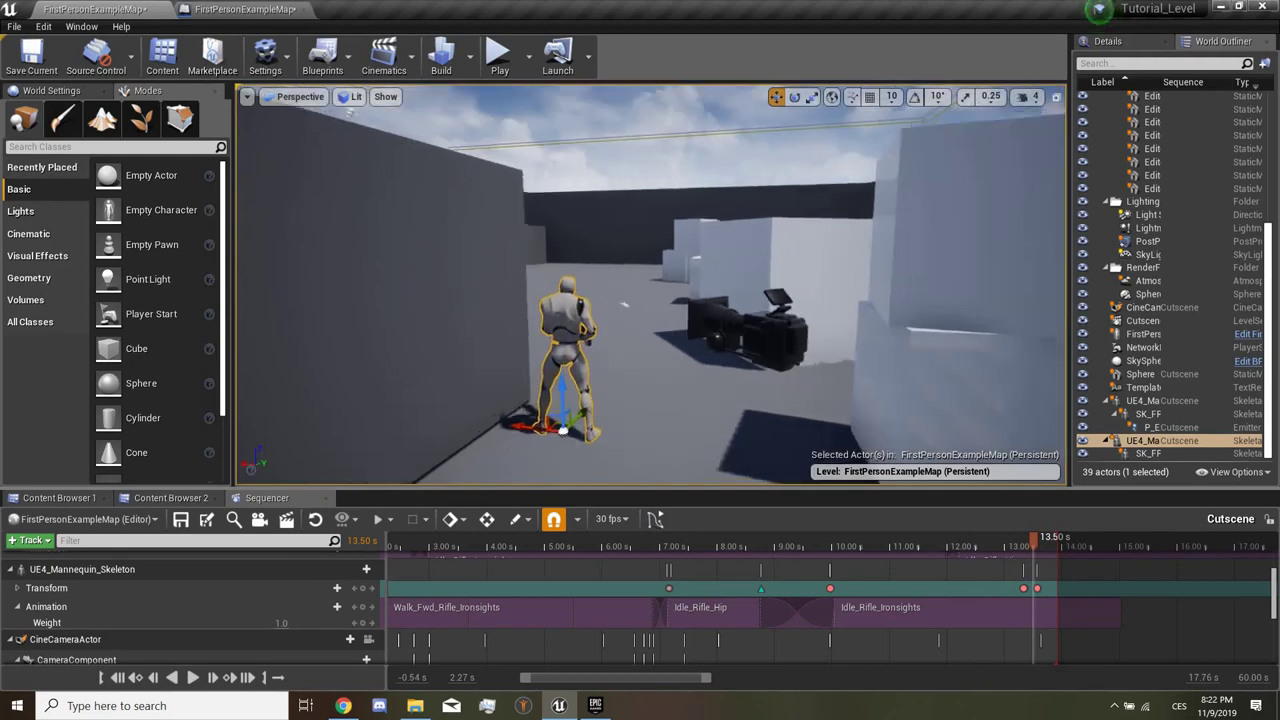
{"action": "right_click_drag", "start_coordinate": [600, 300], "coordinate": [740, 320]}
Step: Pilot the CineCameraActor and move the playhead back to about 13 s
{"action": "left_click", "coordinate": [740, 320]}
{"action": "right_click", "coordinate": [773, 320]}
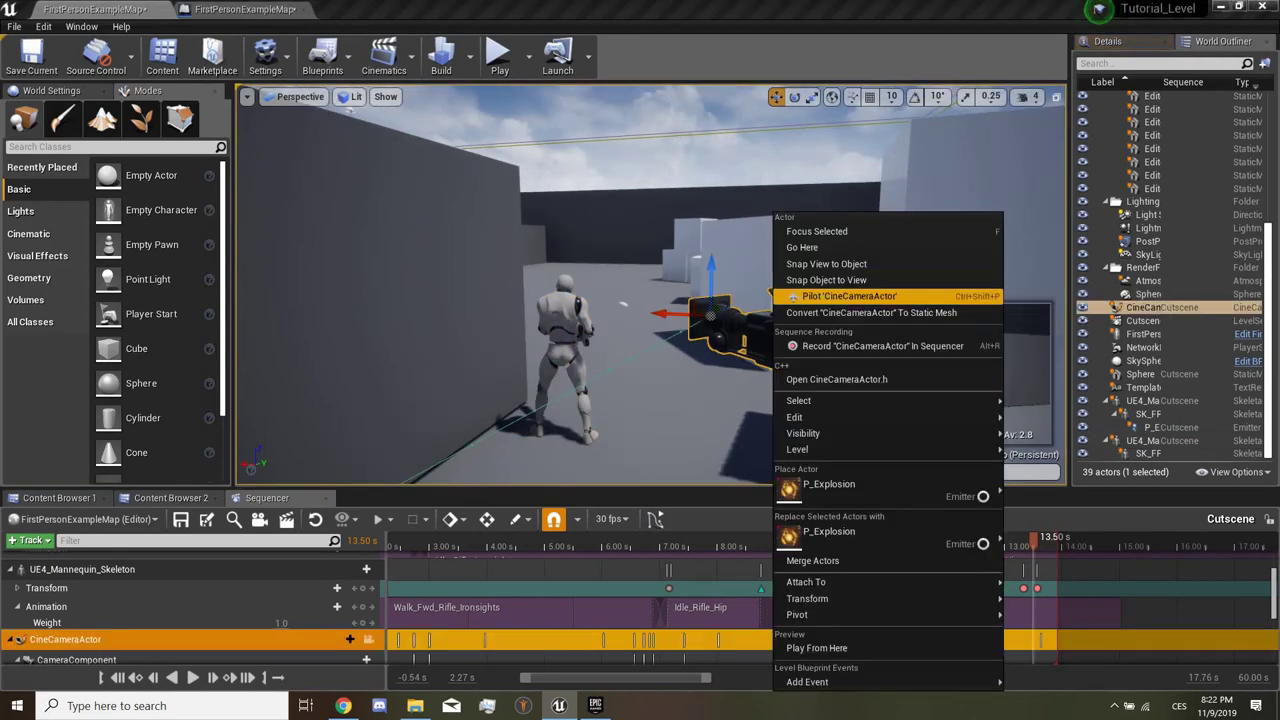
{"action": "left_click", "coordinate": [849, 296]}
{"action": "mouse_move", "coordinate": [1035, 537]}
{"action": "left_mouse_down"}
{"action": "mouse_move", "coordinate": [1003, 537]}
{"action": "mouse_move", "coordinate": [1018, 537]}
{"action": "left_mouse_up"}
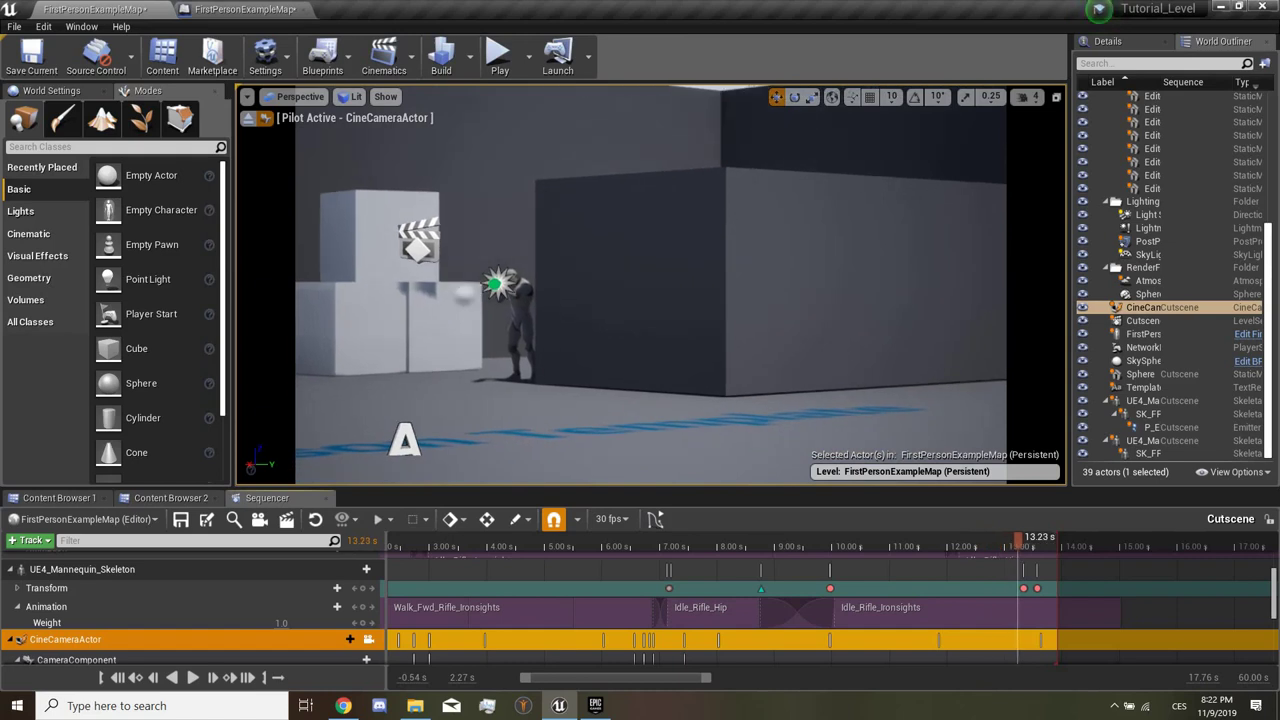
Step: Key focal length 90 at 13.20 s, then focal length 30 and focus 100 at 13.50 s
{"action": "scroll", "coordinate": [190, 610], "scroll_direction": "down", "scroll_amount": 3}
{"action": "scroll", "coordinate": [937, 648], "scroll_direction": "down", "scroll_amount": 2}
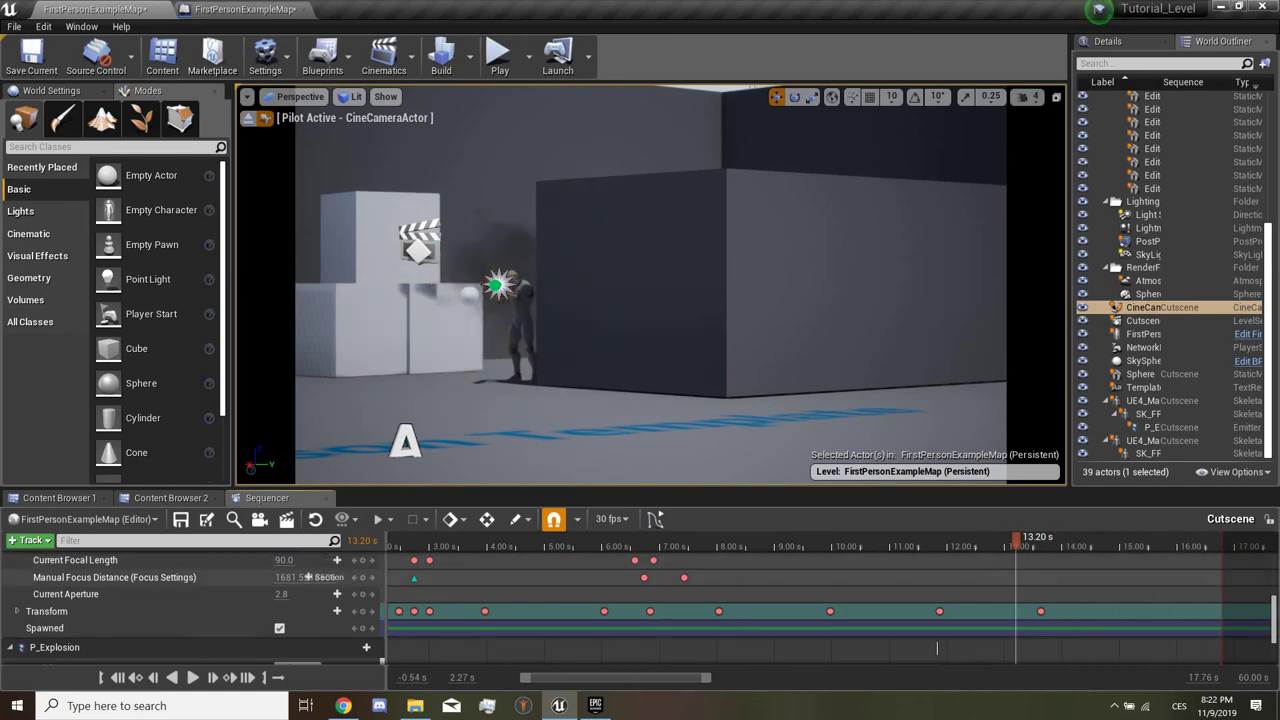
{"action": "left_click", "coordinate": [362, 560]}
{"action": "type", "text": "30"}
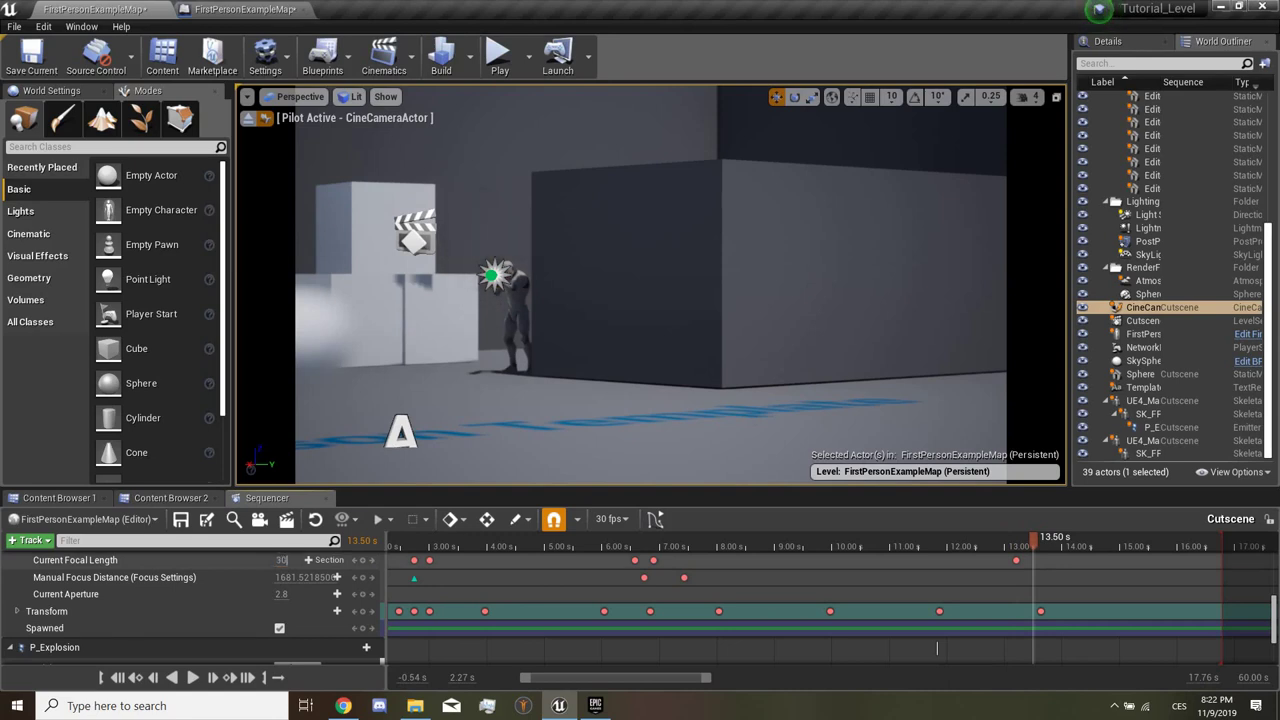
{"action": "key", "text": "Return"}
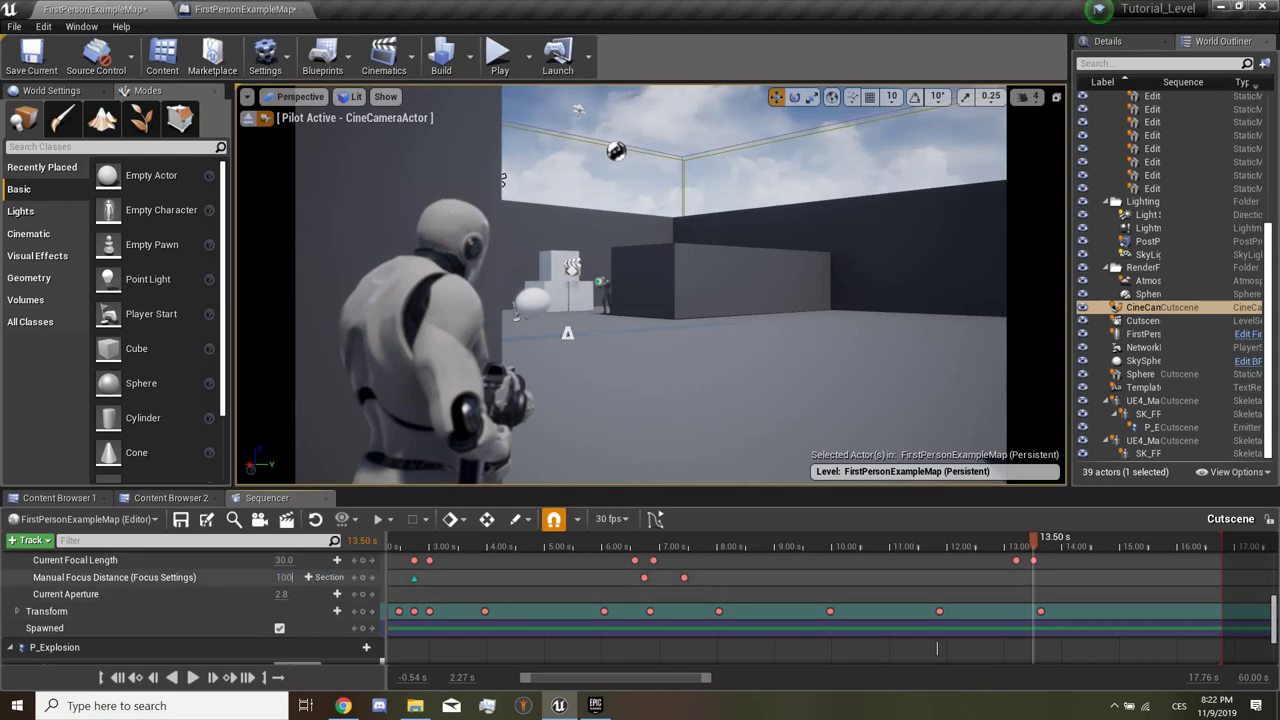
{"action": "key", "text": "Return"}
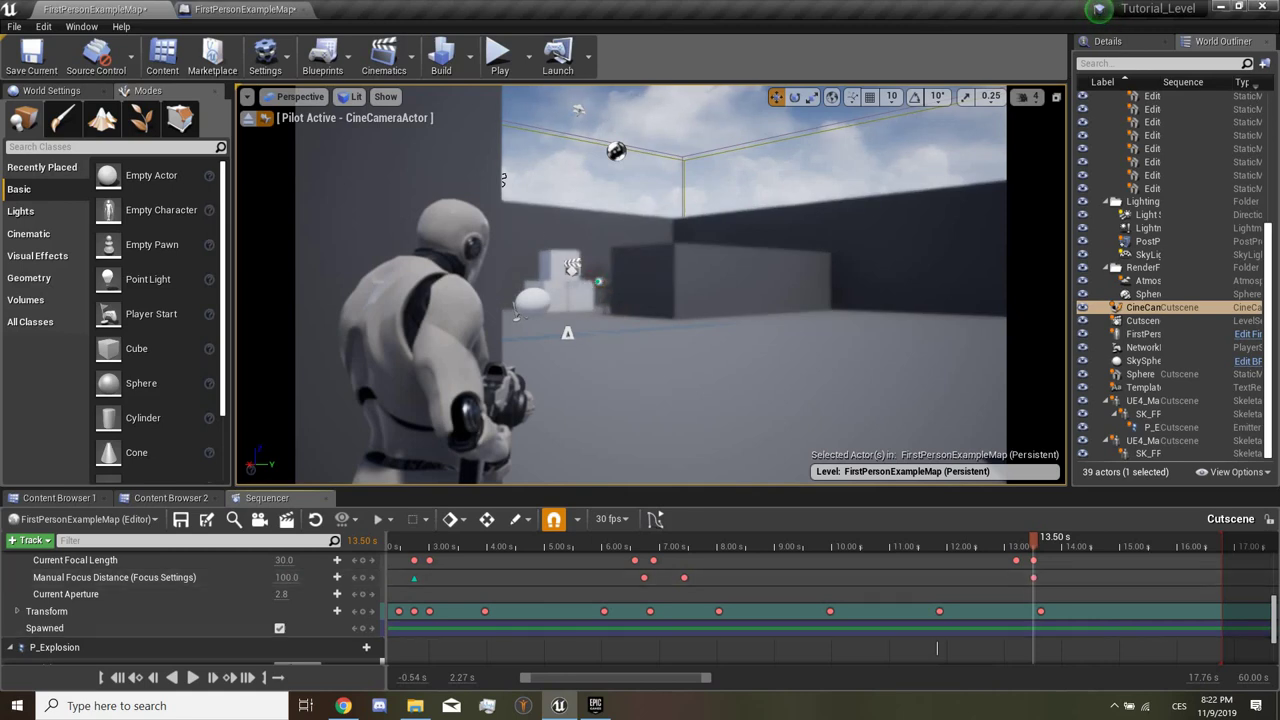
{"action": "mouse_move", "coordinate": [1033, 537]}
{"action": "left_mouse_down"}
{"action": "mouse_move", "coordinate": [900, 537]}
{"action": "mouse_move", "coordinate": [1016, 537]}
{"action": "left_mouse_up"}
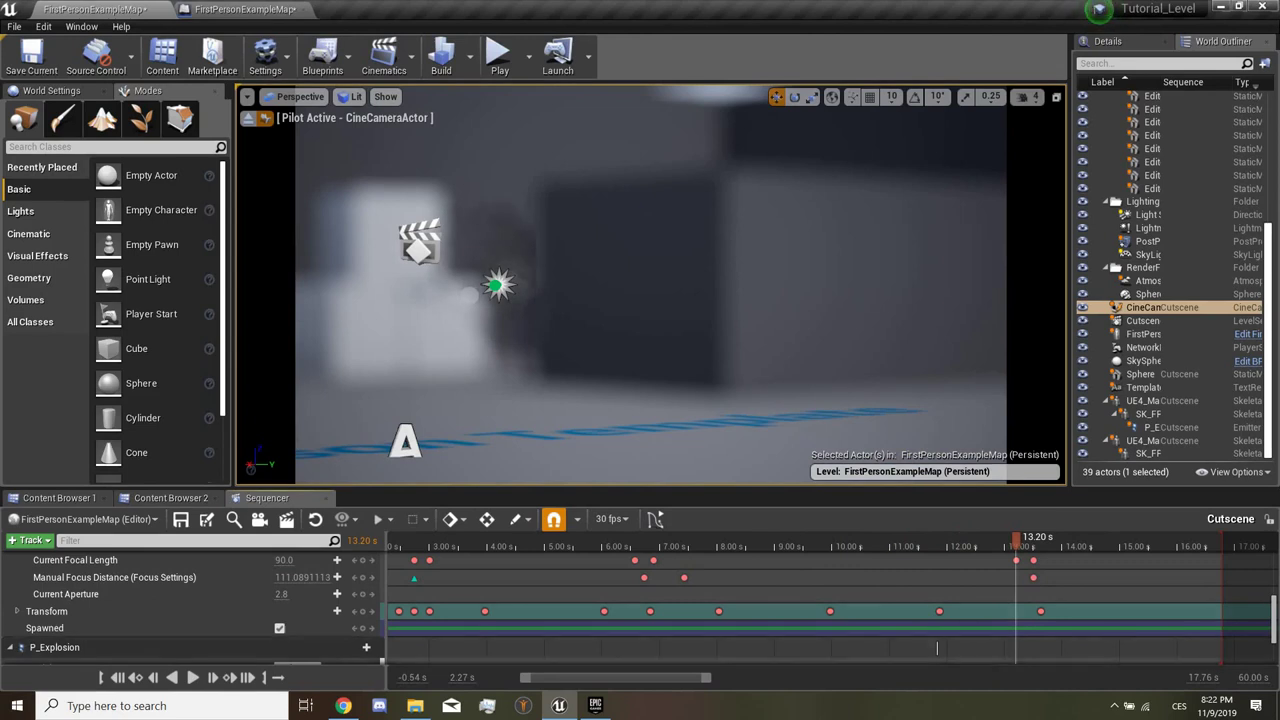
Step: Set the 13.20 s focus distance key to 10000 and move the last camera transform key to 13.2 s
{"action": "left_click", "coordinate": [305, 577]}
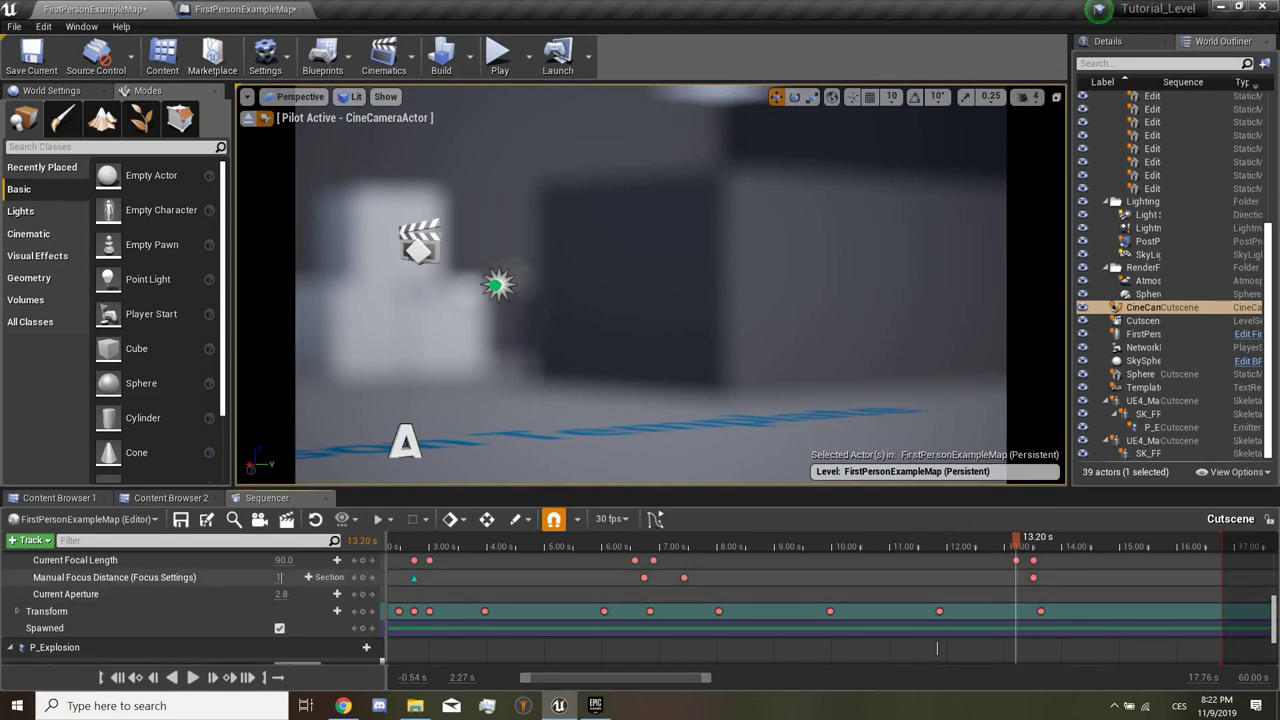
{"action": "type", "text": "000"}
{"action": "key", "text": "Return"}
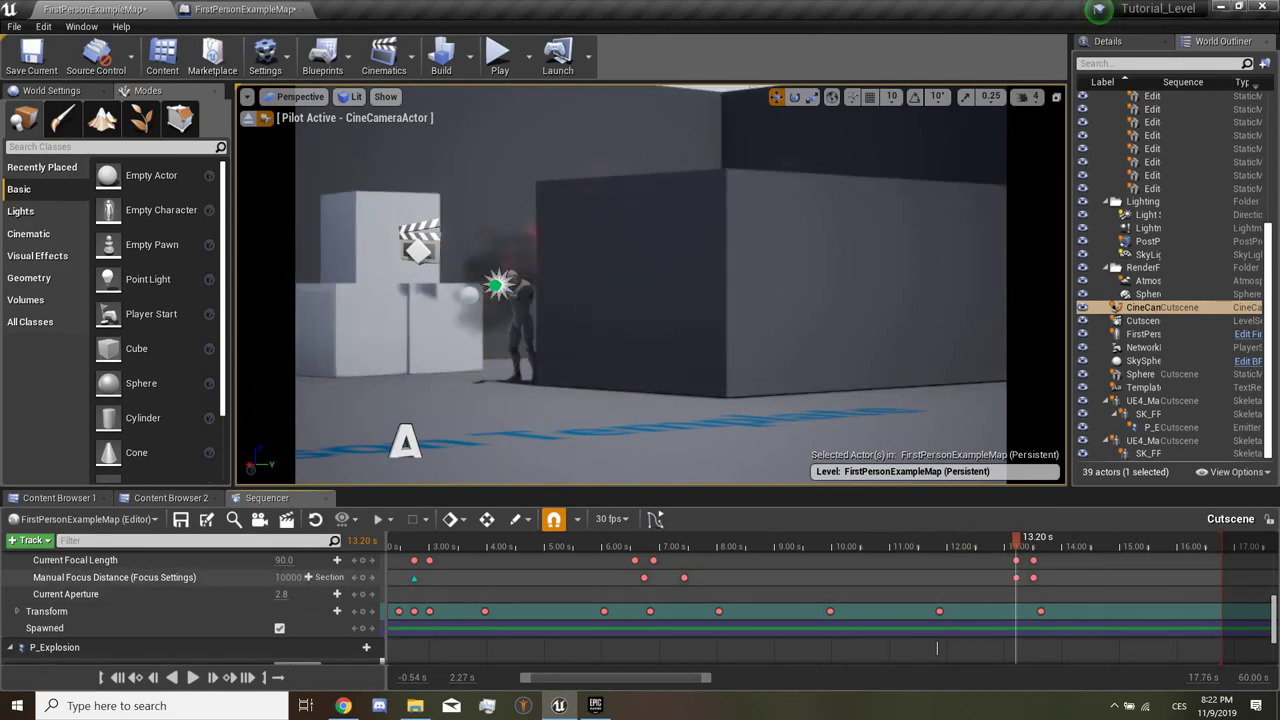
{"action": "mouse_move", "coordinate": [1016, 537]}
{"action": "left_mouse_down"}
{"action": "mouse_move", "coordinate": [976, 537]}
{"action": "mouse_move", "coordinate": [1033, 537]}
{"action": "left_mouse_up"}
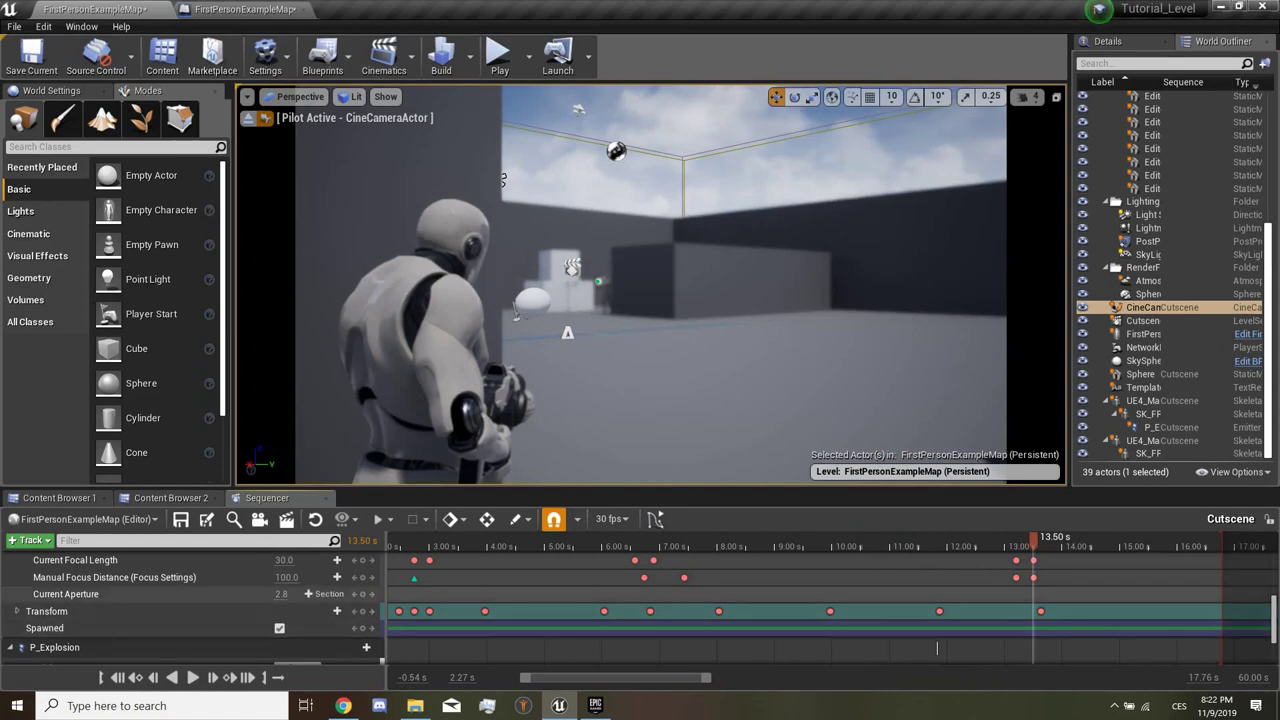
{"action": "left_click_drag", "start_coordinate": [1041, 611], "coordinate": [1016, 611]}
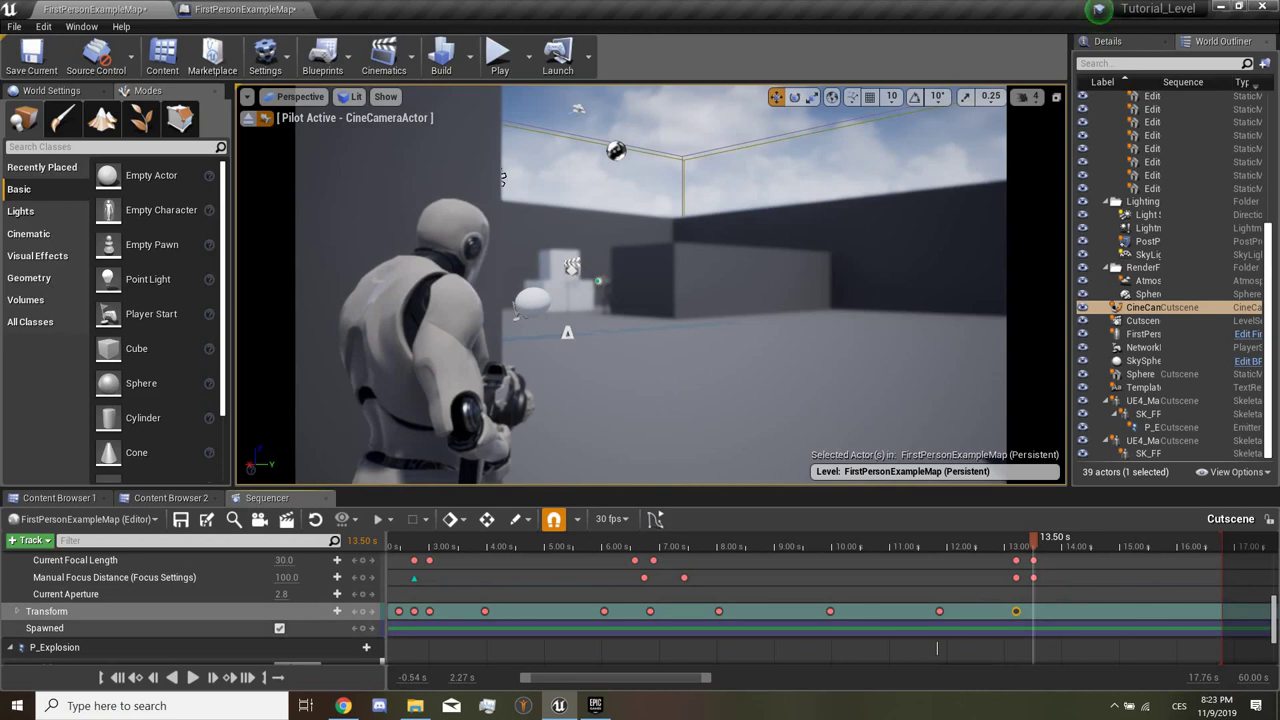
Step: Key the camera at 13.50 s, aim it at the white sphere, and key again at 13.73 s
{"action": "left_click", "coordinate": [362, 611]}
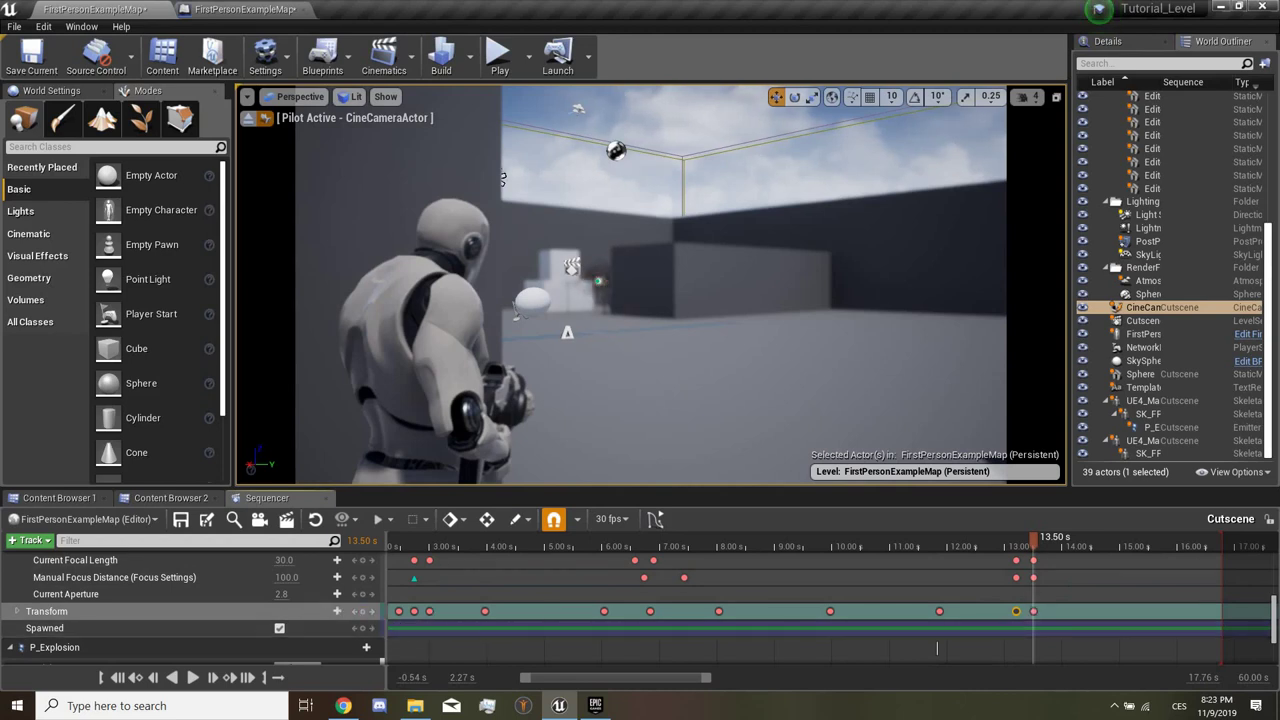
{"action": "right_click_drag", "start_coordinate": [502, 178], "coordinate": [504, 186]}
{"action": "mouse_move", "coordinate": [330, 611]}
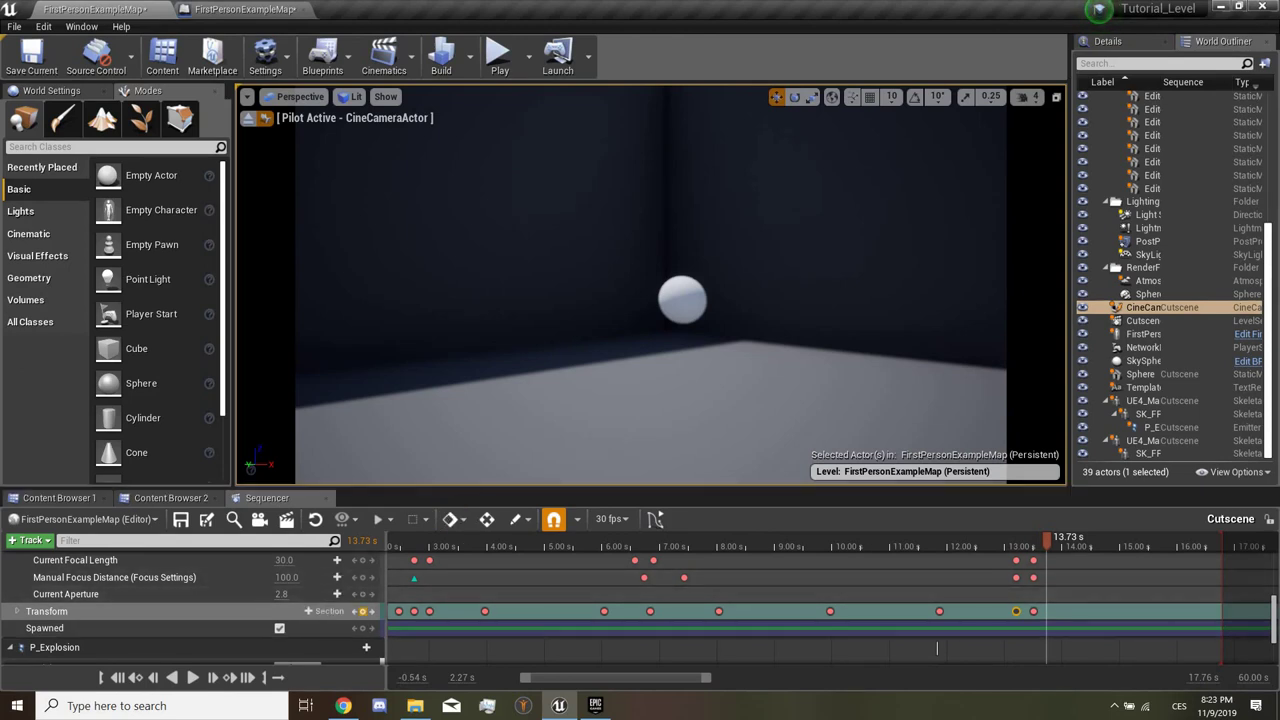
{"action": "left_click", "coordinate": [363, 611]}
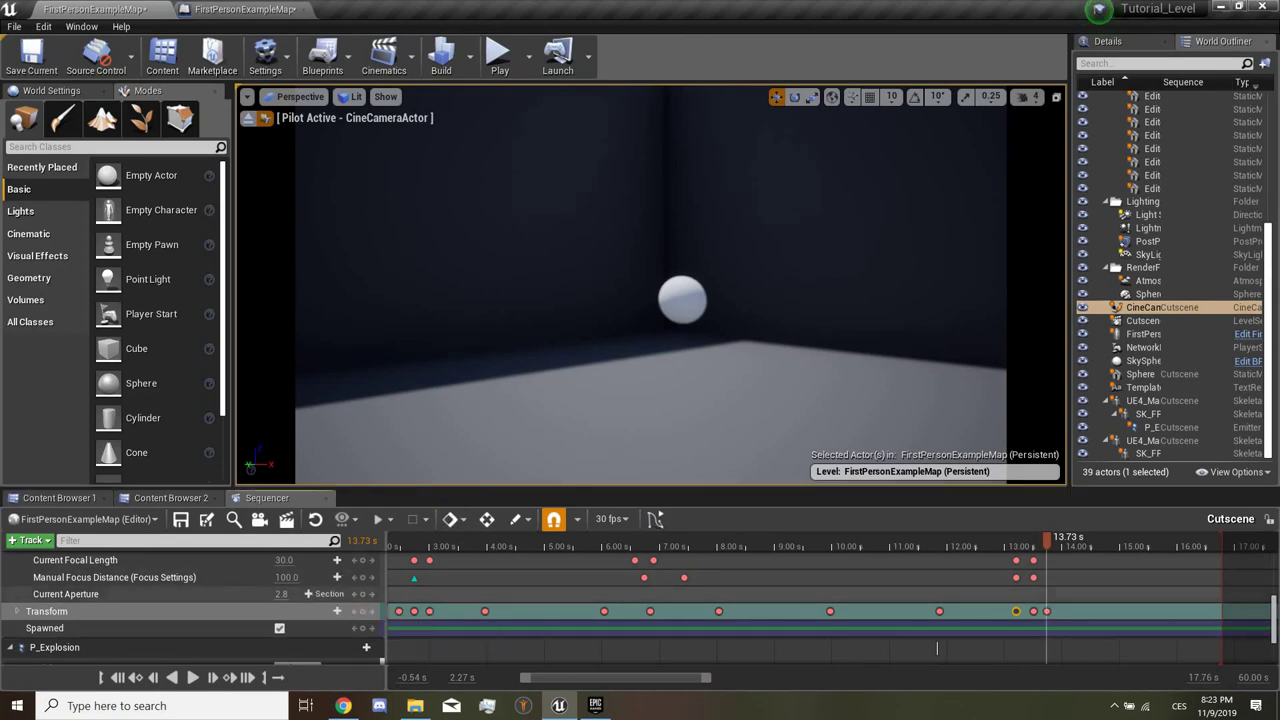
{"action": "right_click_drag", "start_coordinate": [660, 300], "coordinate": [690, 300]}
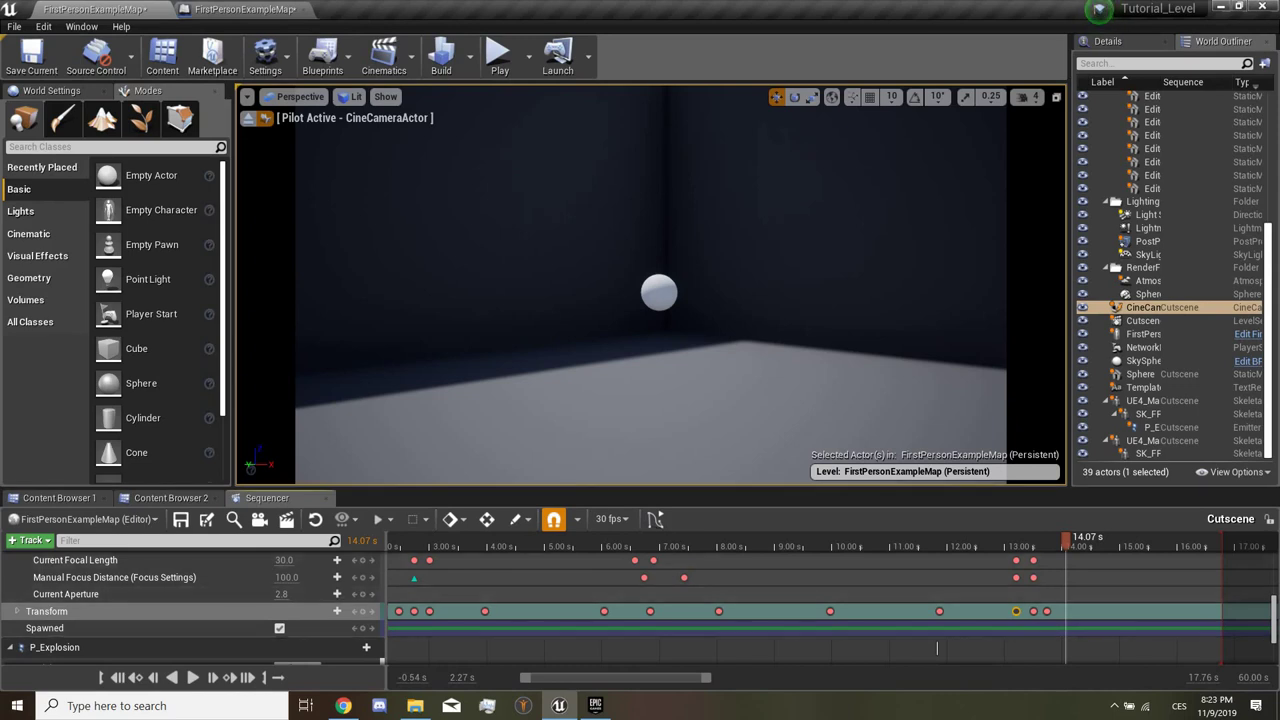
{"action": "mouse_move", "coordinate": [1065, 537]}
{"action": "left_mouse_down"}
{"action": "mouse_move", "coordinate": [1015, 537]}
{"action": "mouse_move", "coordinate": [1050, 537]}
{"action": "left_mouse_up"}
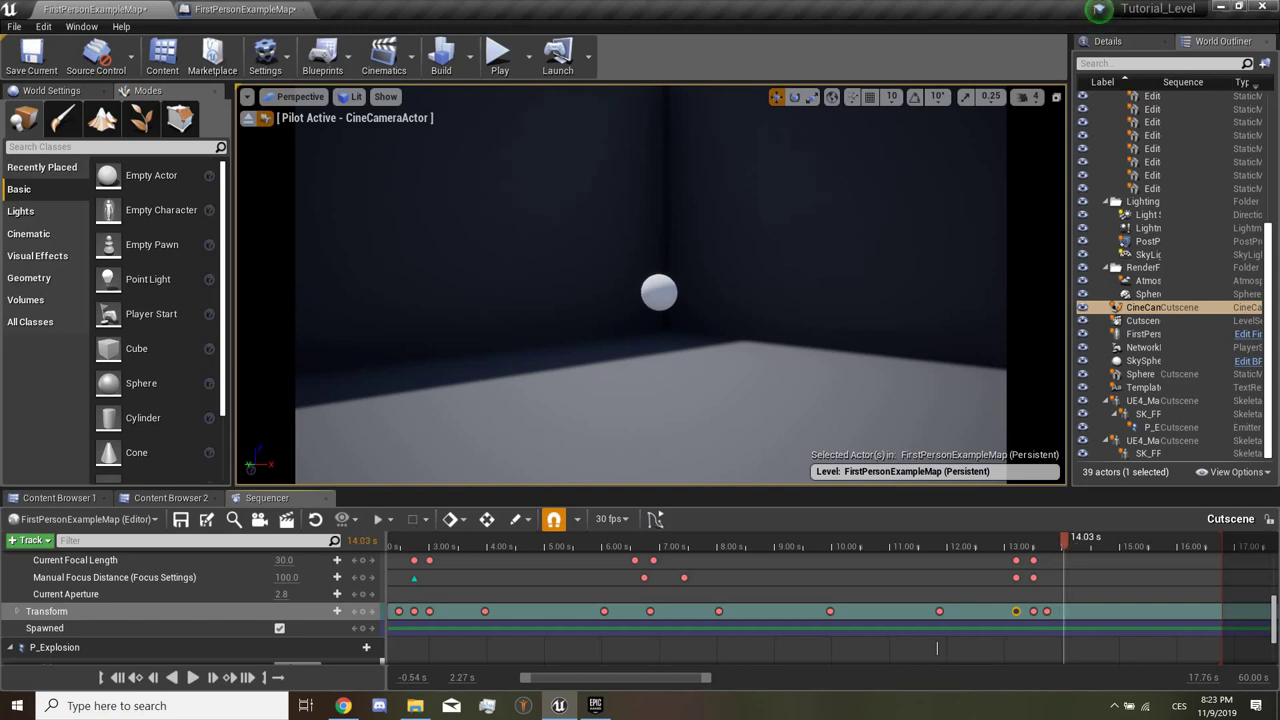
{"action": "left_click_drag", "start_coordinate": [1065, 537], "coordinate": [1045, 537]}
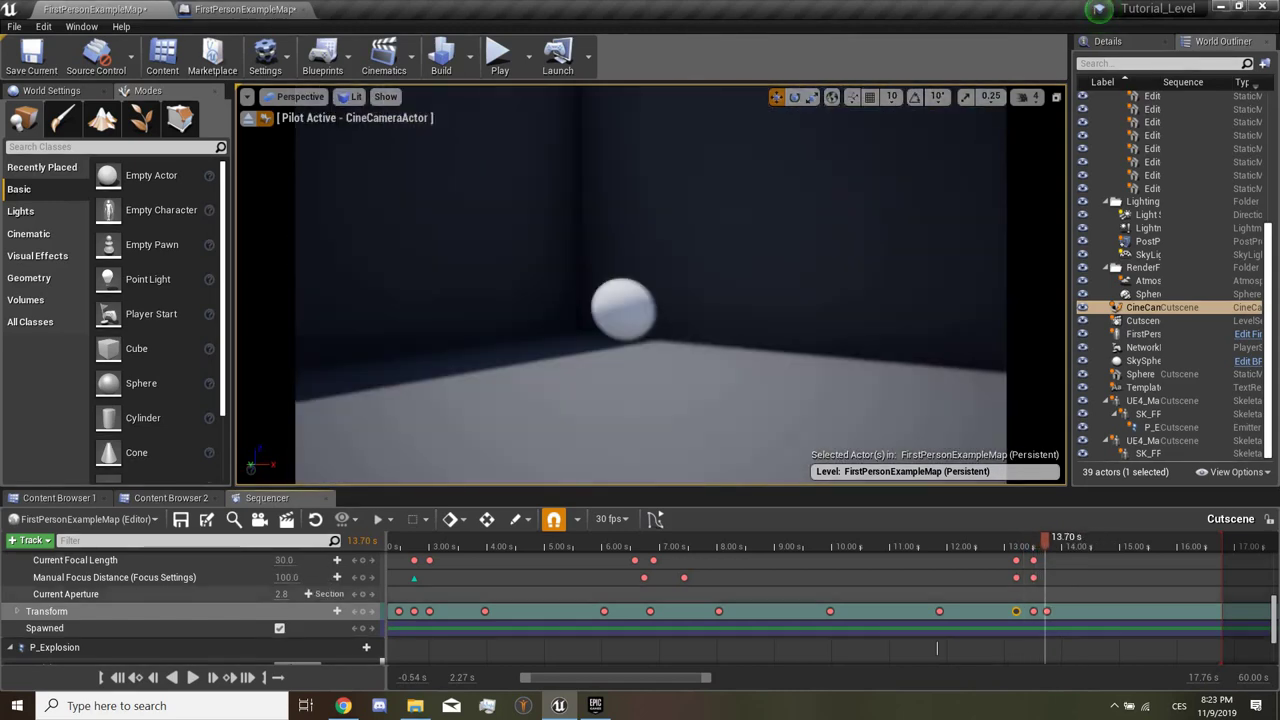
{"action": "scroll", "coordinate": [190, 600], "scroll_direction": "down", "scroll_amount": 1}
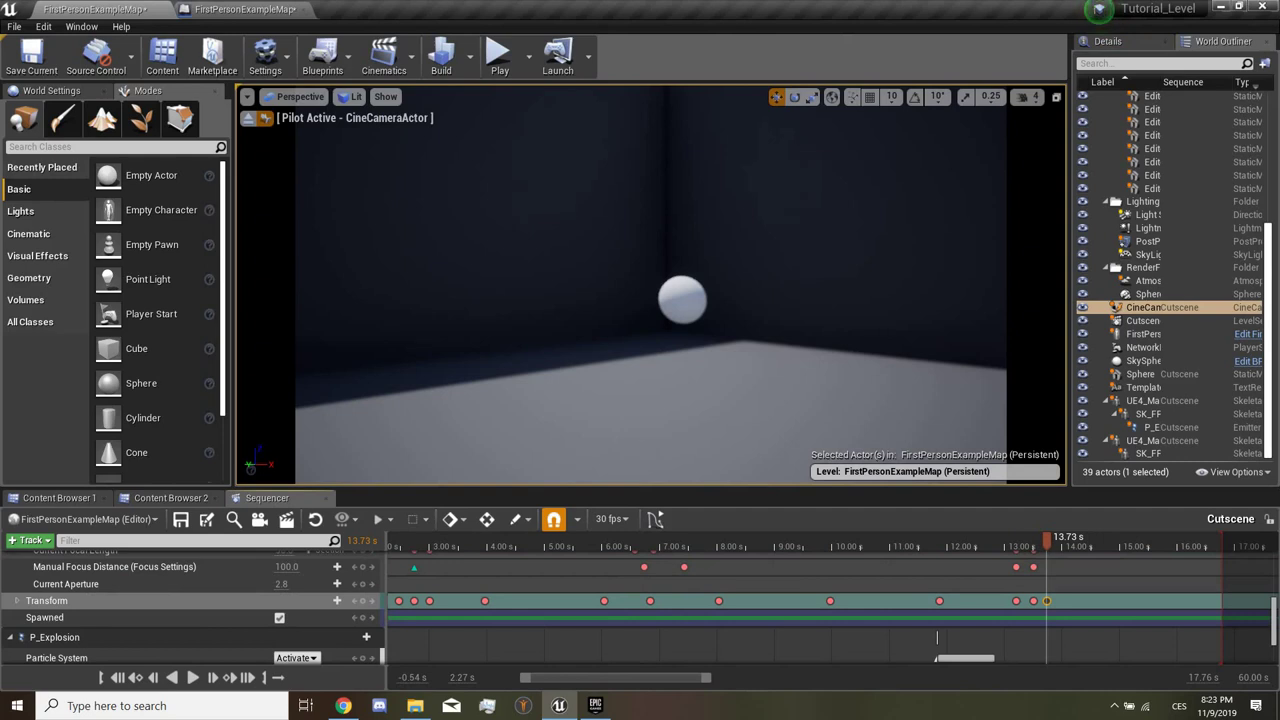
Step: Replace the camera's key with a new transform key at 13.80 s, turned away from the dark wall
{"action": "key", "text": "Delete"}
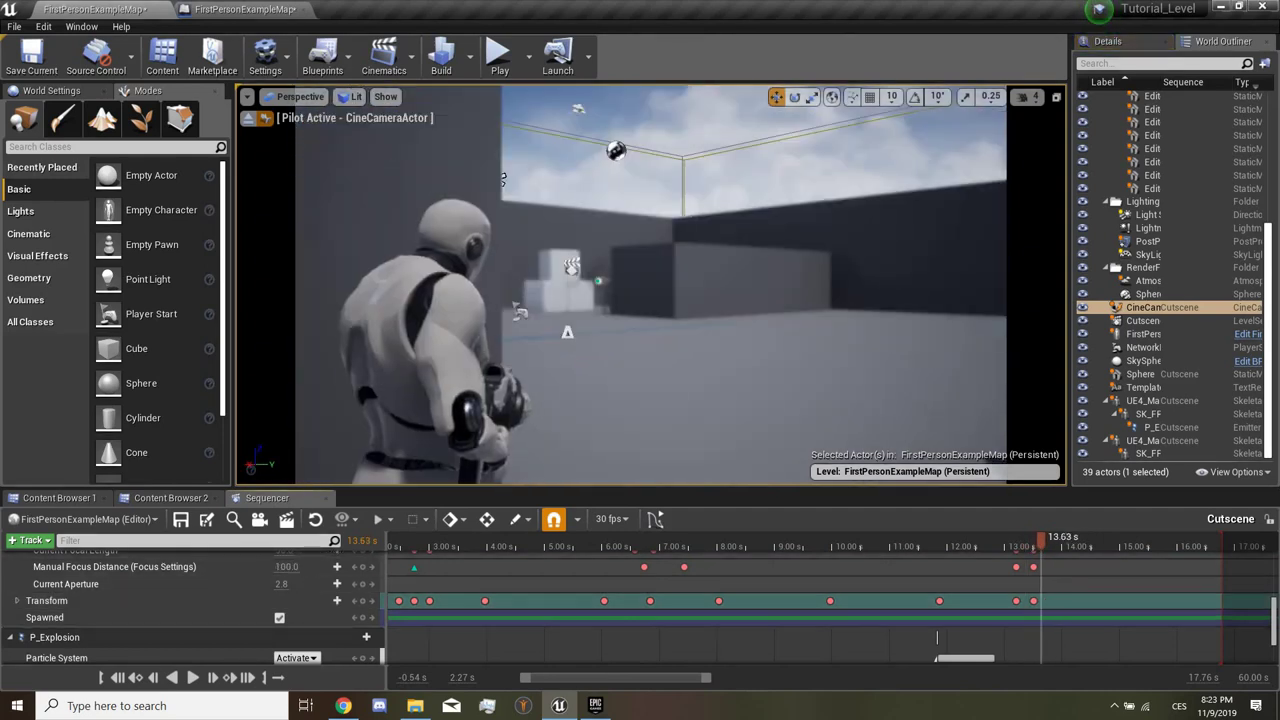
{"action": "left_click_drag", "start_coordinate": [1045, 537], "coordinate": [1050, 537]}
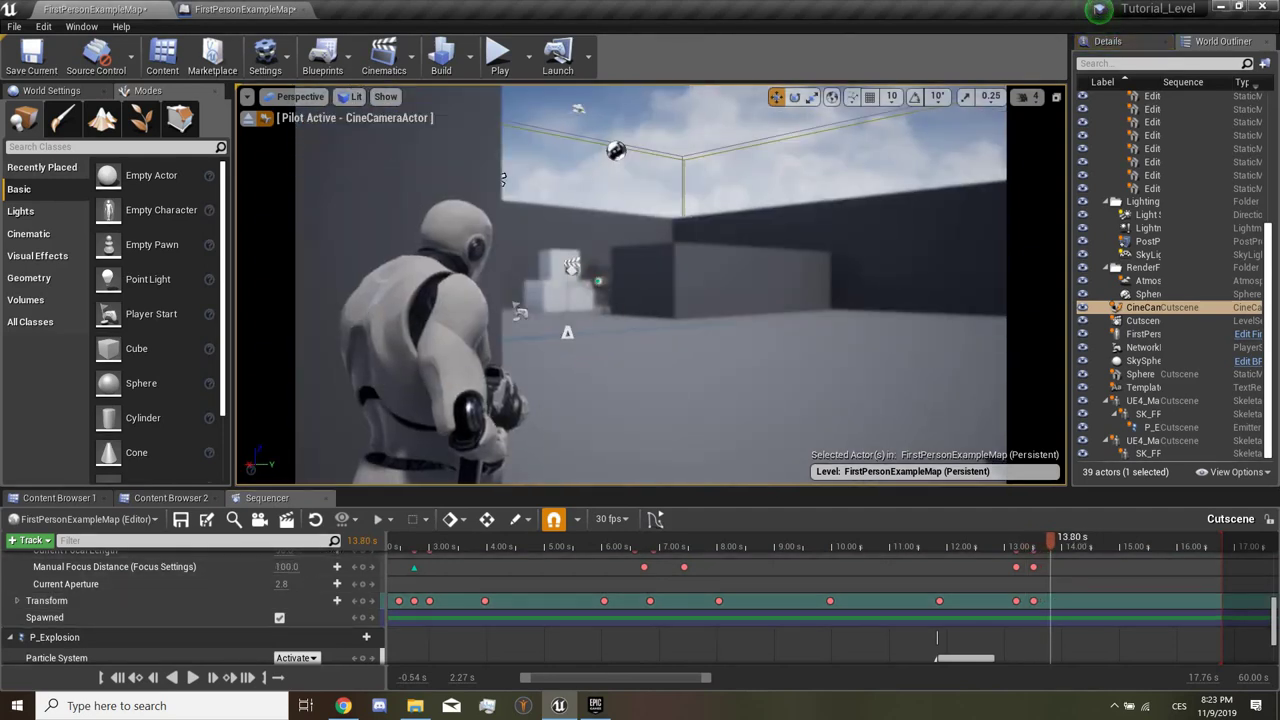
{"action": "left_click_drag", "start_coordinate": [503, 178], "coordinate": [742, 190]}
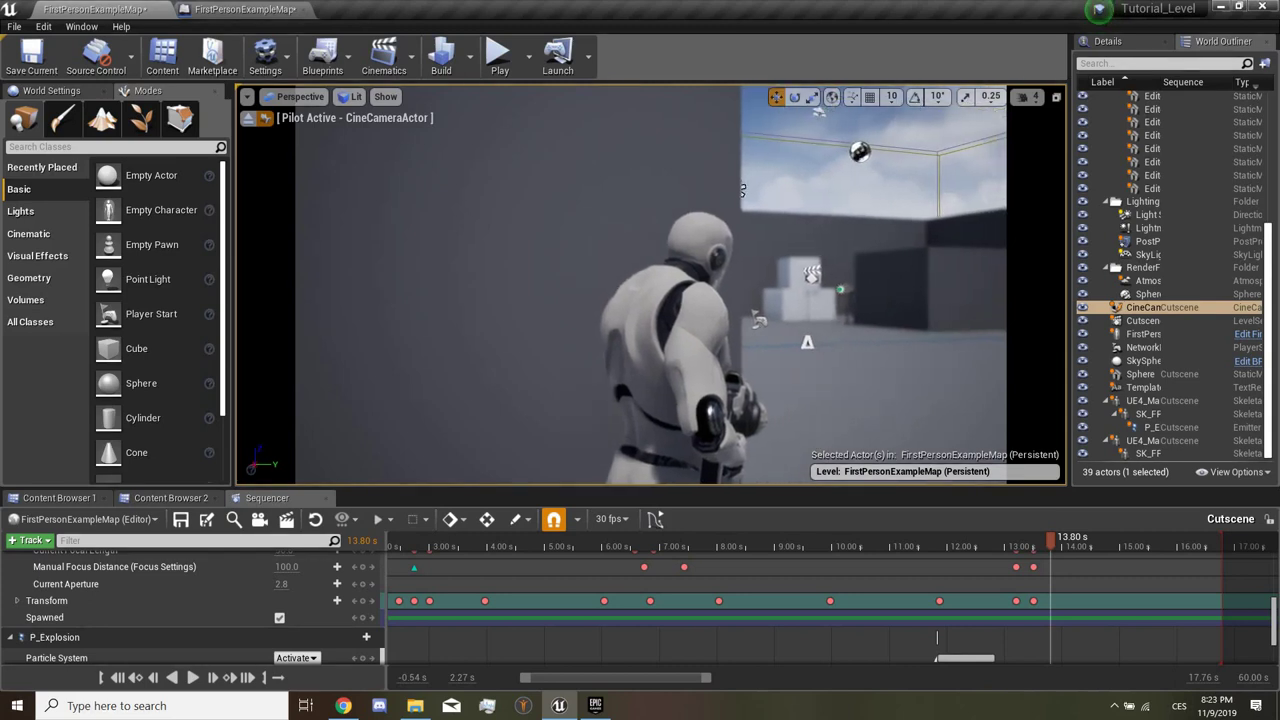
{"action": "key", "text": "s"}
{"action": "key", "text": "Right"}
{"action": "key", "text": "Right"}
{"action": "key", "text": "Right"}
{"action": "key", "text": "Right"}
{"action": "key", "text": "Right"}
{"action": "key", "text": "Right"}
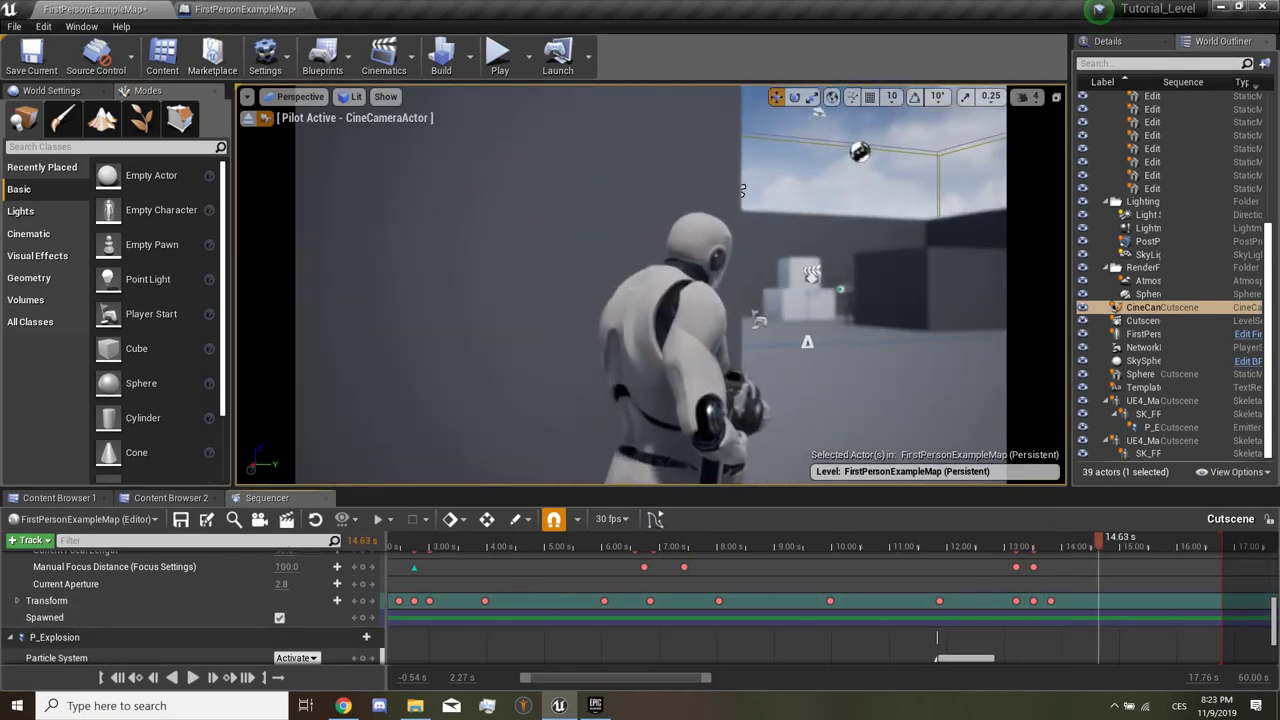
{"action": "key", "text": "Right"}
{"action": "key", "text": "Right"}
{"action": "key", "text": "Right"}
{"action": "key", "text": "Right"}
{"action": "key", "text": "Right"}
{"action": "key", "text": "Right"}
{"action": "key", "text": "Right"}
{"action": "key", "text": "Right"}
{"action": "key", "text": "Right"}
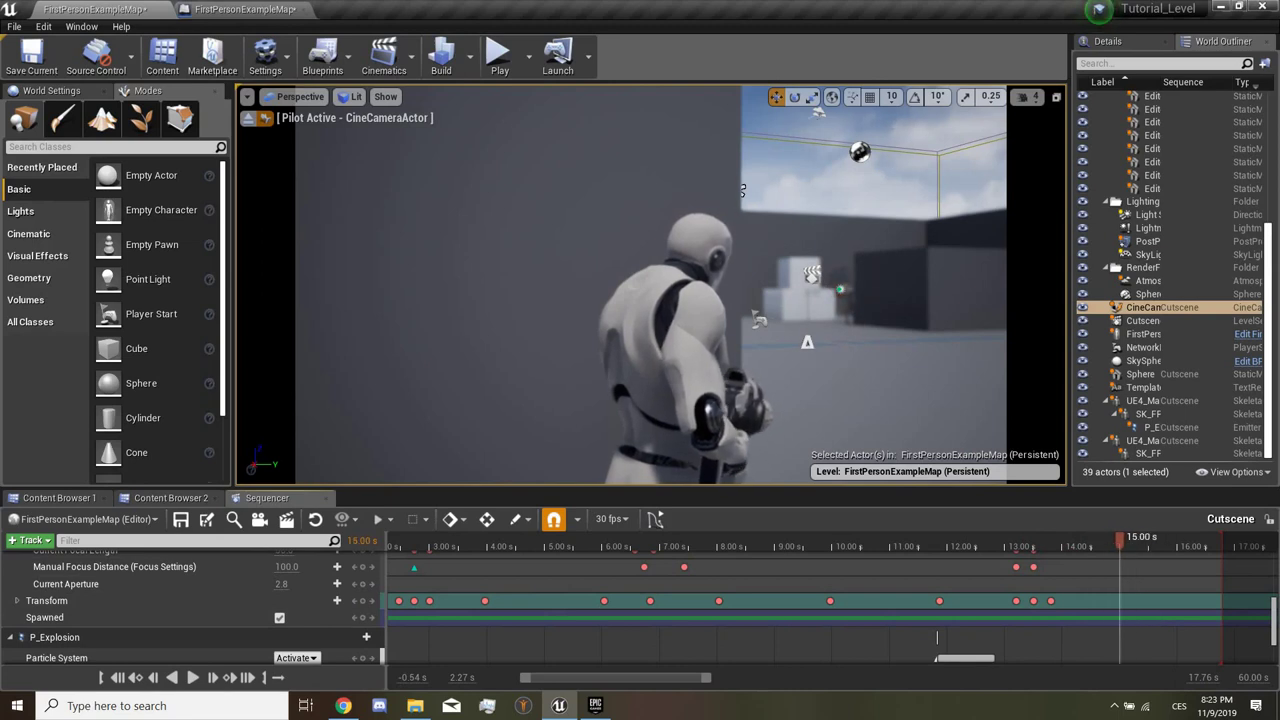
Step: Set the P_Explosion key at 12.87 s to Deactivate
{"action": "left_click", "coordinate": [1043, 546]}
{"action": "left_click", "coordinate": [997, 546]}
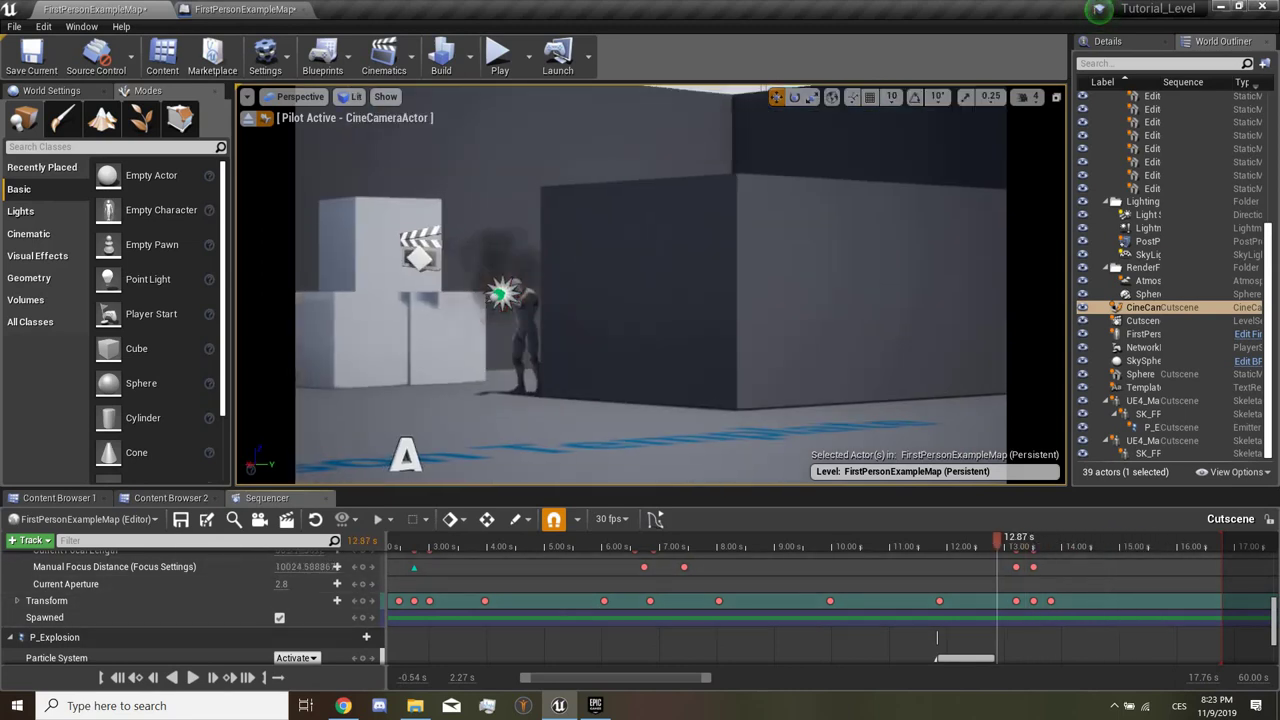
{"action": "left_click", "coordinate": [296, 657]}
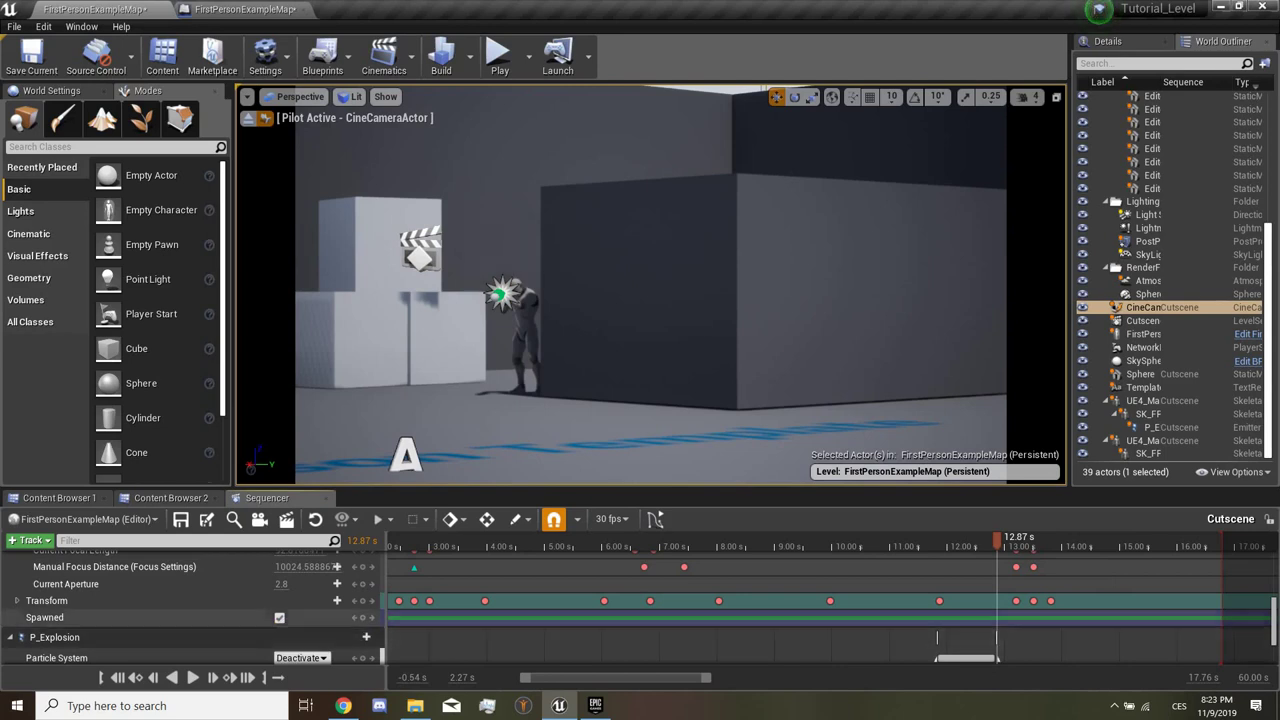
{"action": "left_click", "coordinate": [300, 624]}
{"action": "left_click", "coordinate": [996, 659]}
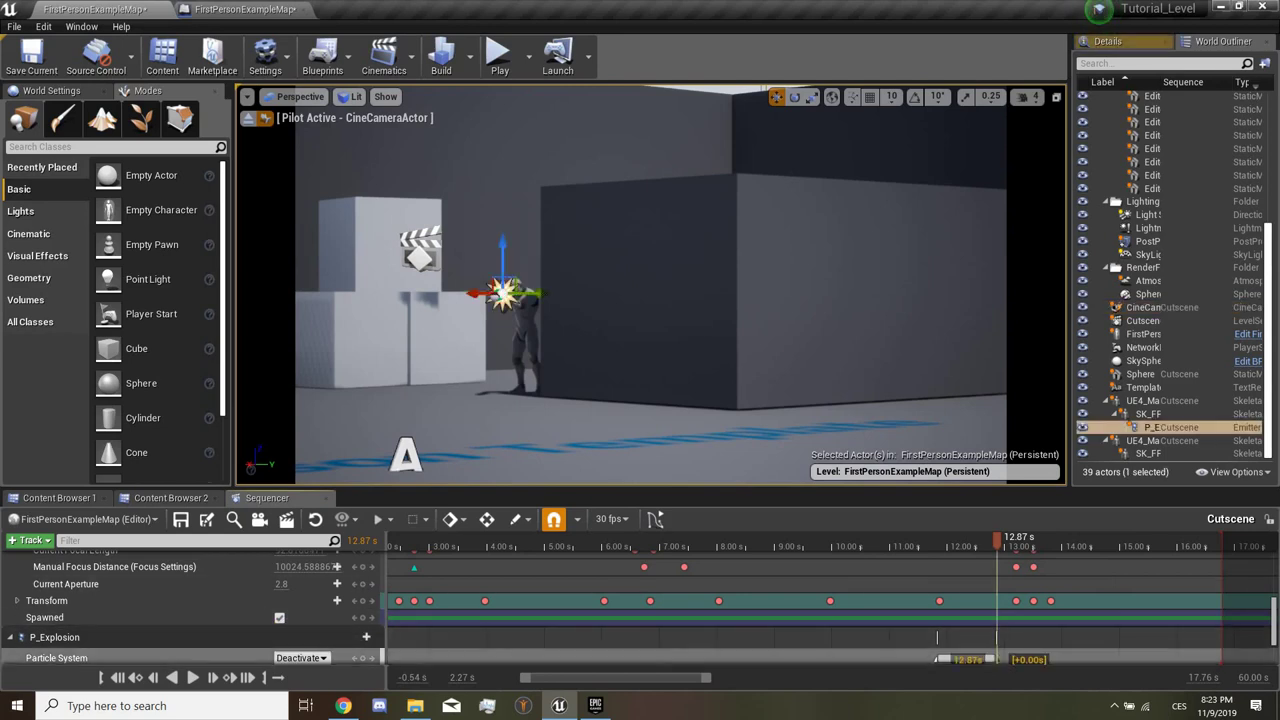
Step: Aim the piloted camera at a new framing and key its transform at 14.57 s
{"action": "left_click_drag", "start_coordinate": [997, 540], "coordinate": [1094, 540]}
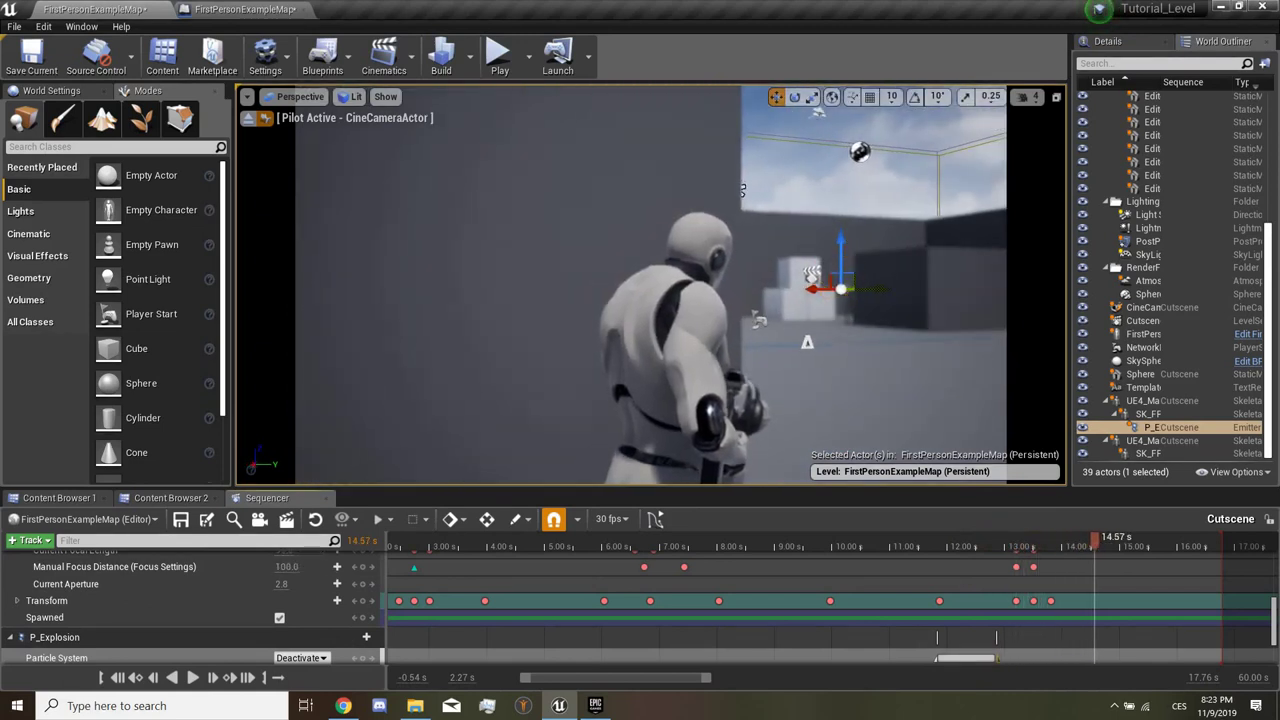
{"action": "right_click_drag", "start_coordinate": [650, 300], "coordinate": [590, 330]}
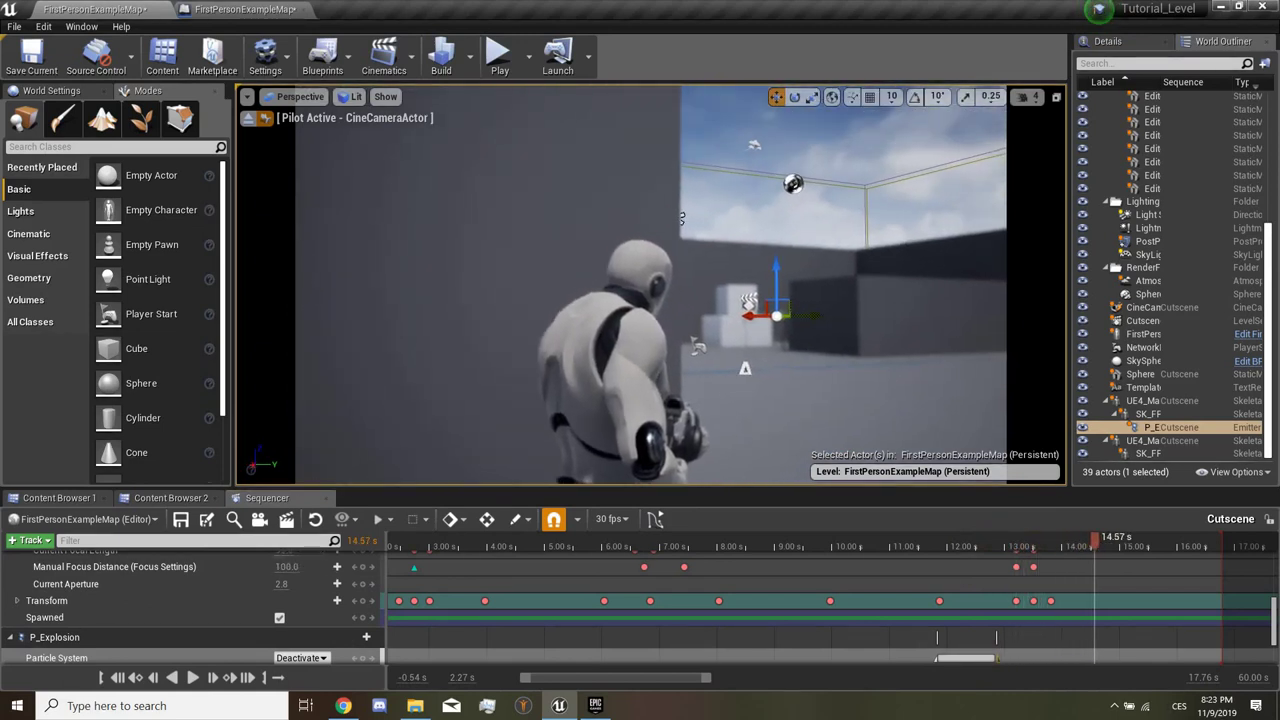
{"action": "left_click", "coordinate": [337, 600]}
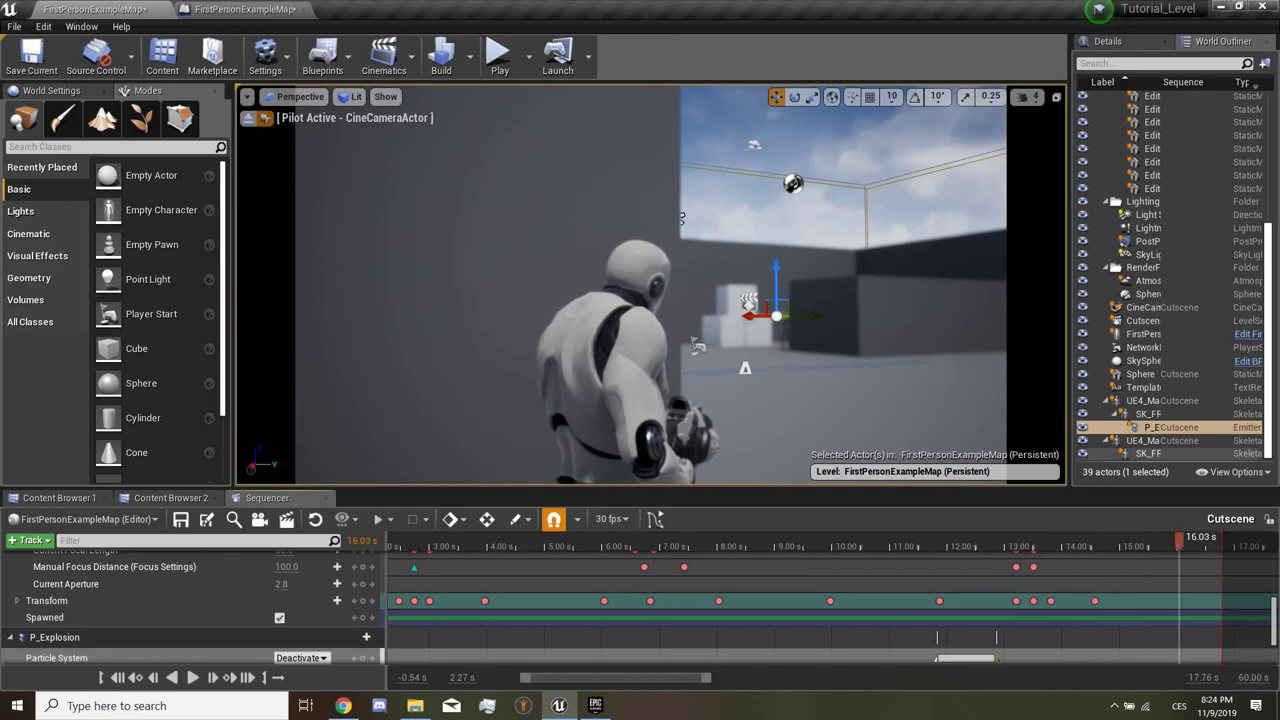
{"action": "right_click_drag", "start_coordinate": [650, 300], "coordinate": [728, 320]}
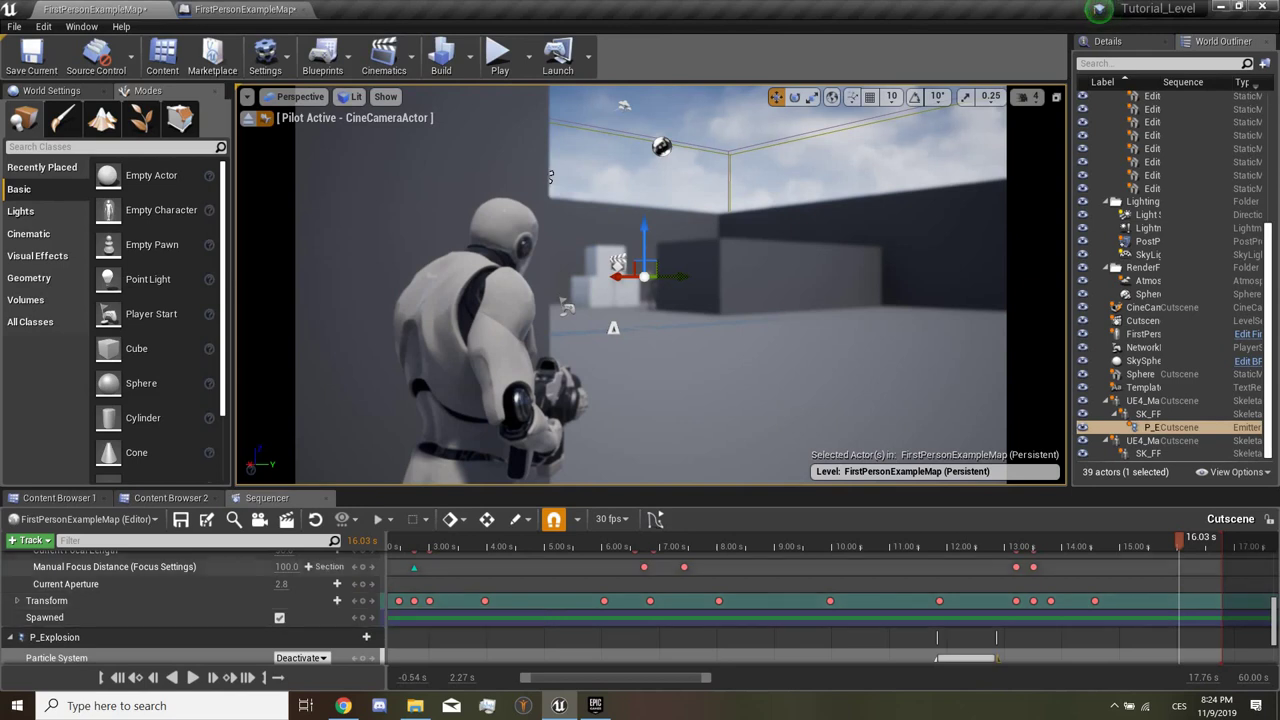
Step: Extend the first camera cut to about 16.4 s and the playback range to about 25 s
{"action": "scroll", "coordinate": [362, 601], "scroll_direction": "up", "scroll_amount": 1}
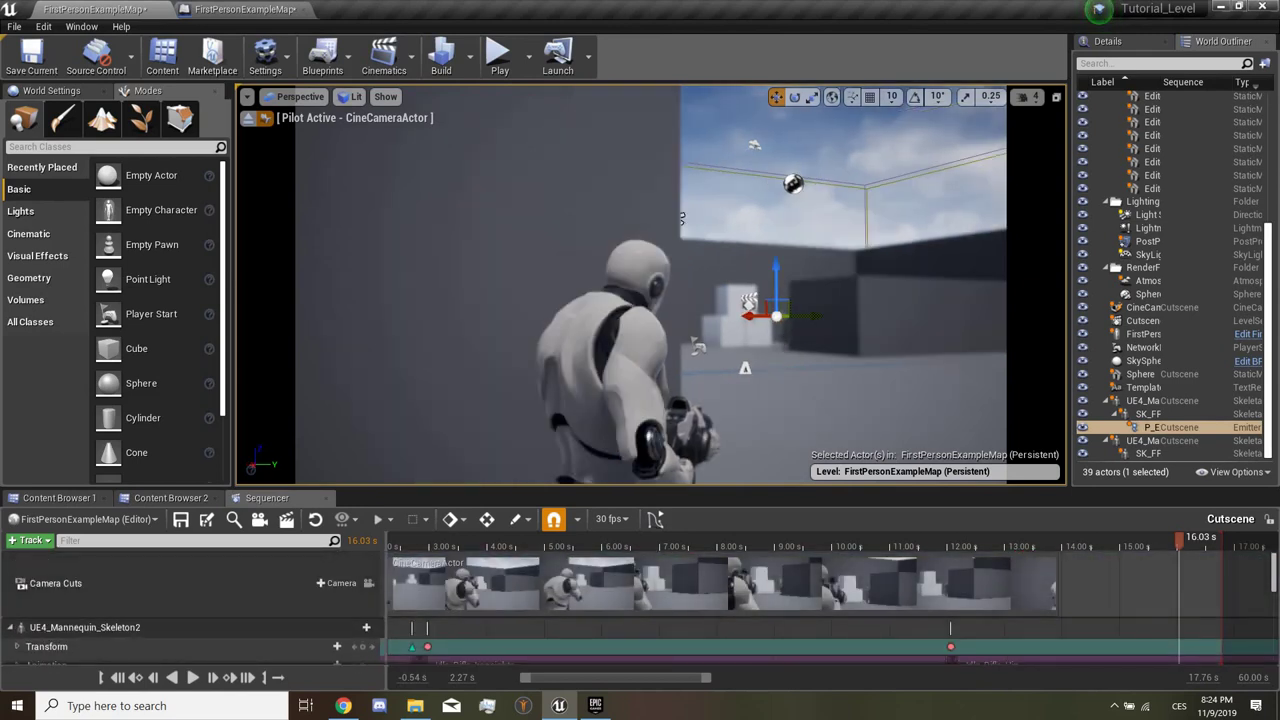
{"action": "key", "text": "Escape"}
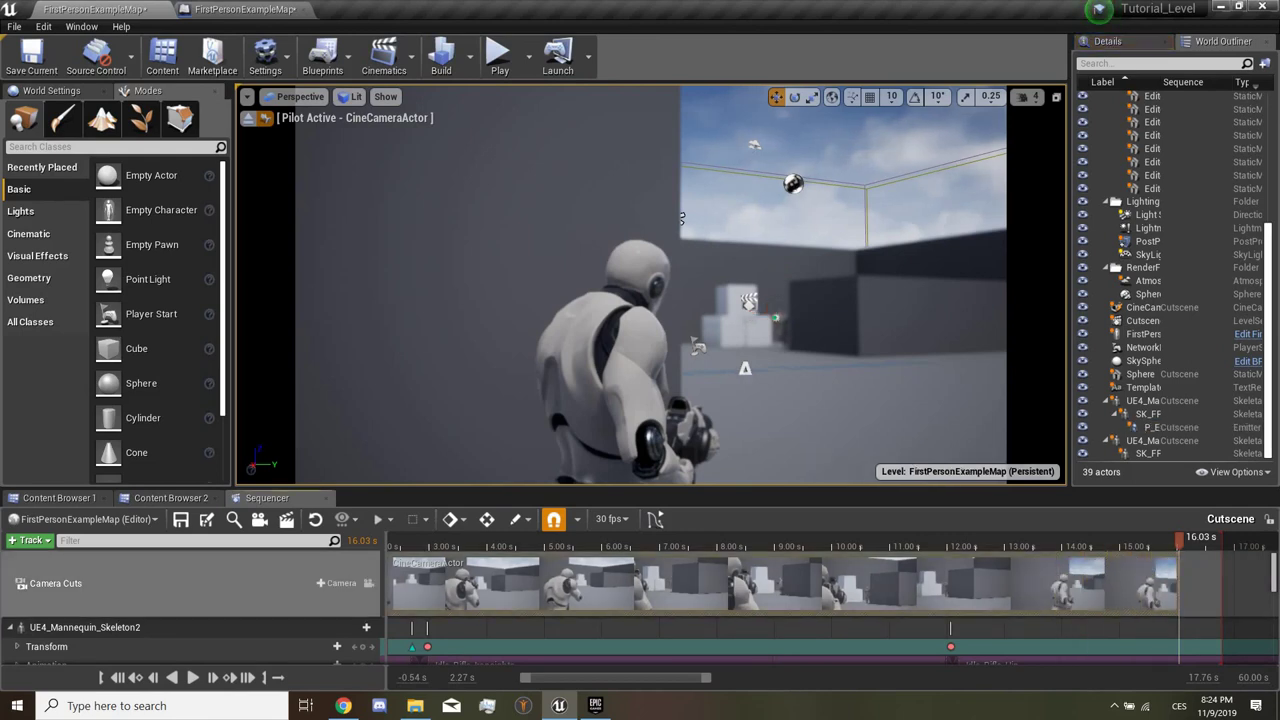
{"action": "left_click_drag", "start_coordinate": [1180, 583], "coordinate": [1201, 583]}
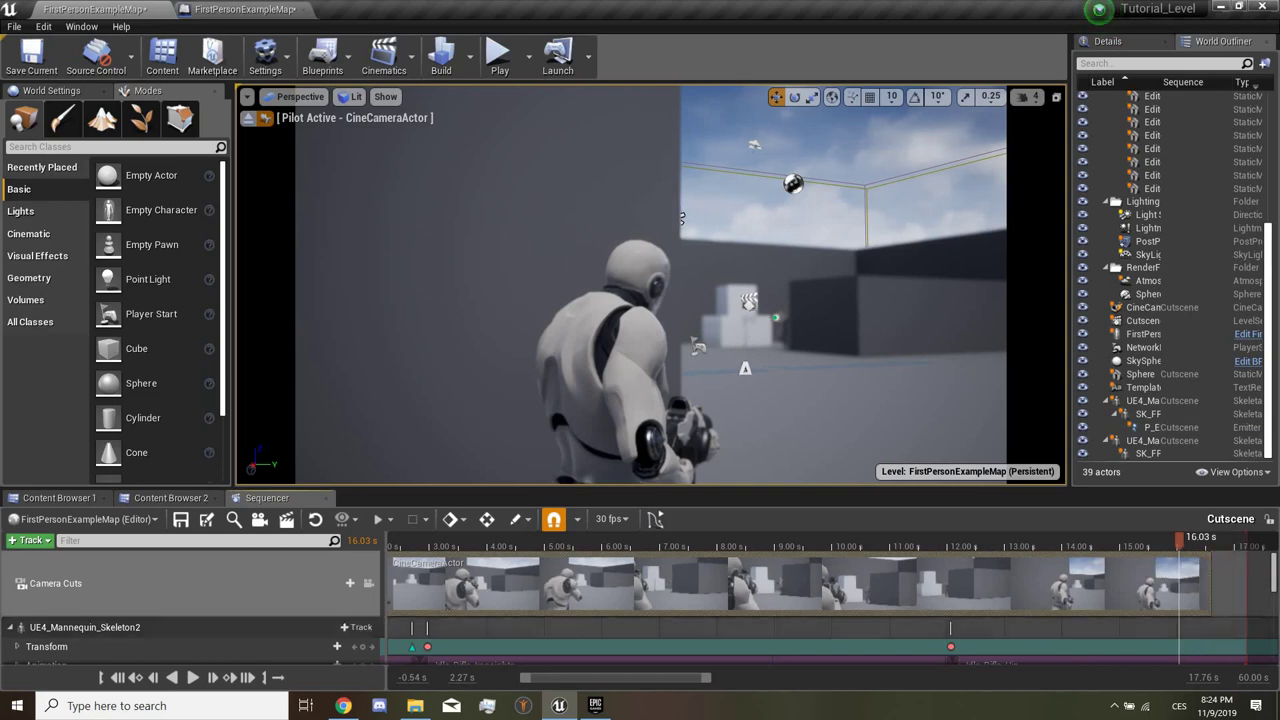
{"action": "left_click_drag", "start_coordinate": [616, 677], "coordinate": [713, 677]}
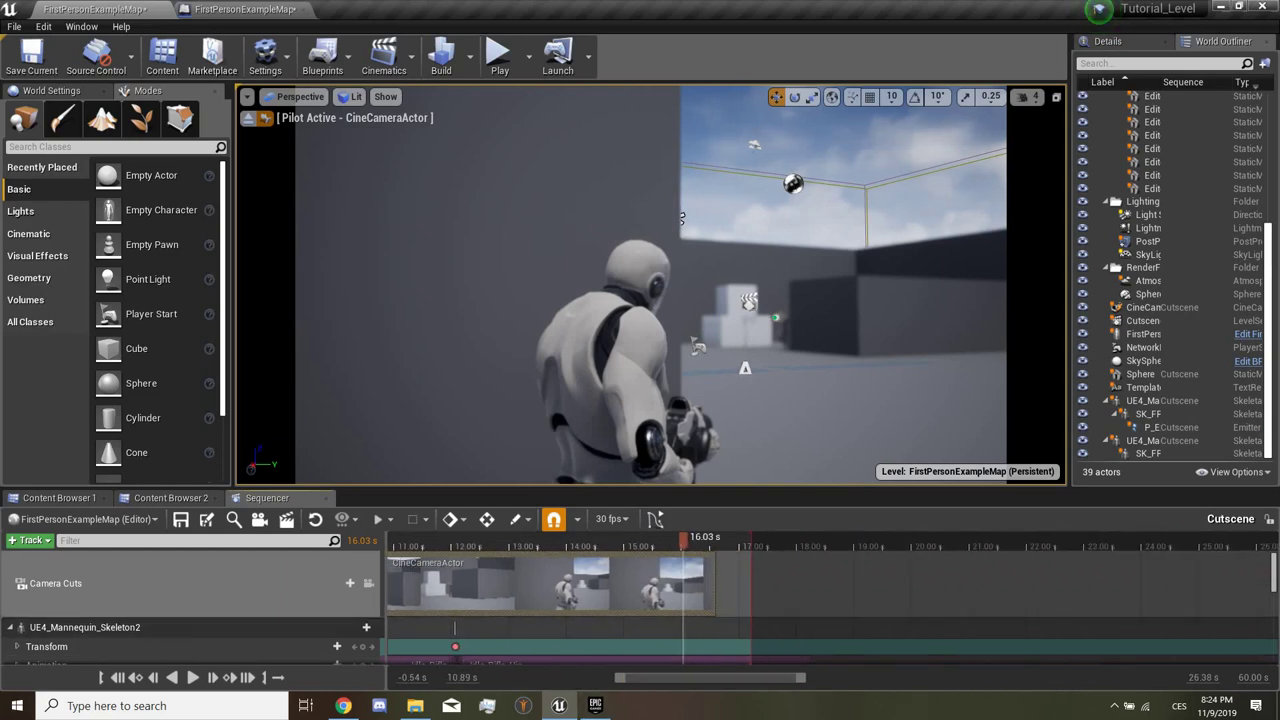
{"action": "left_click_drag", "start_coordinate": [750, 546], "coordinate": [1213, 546]}
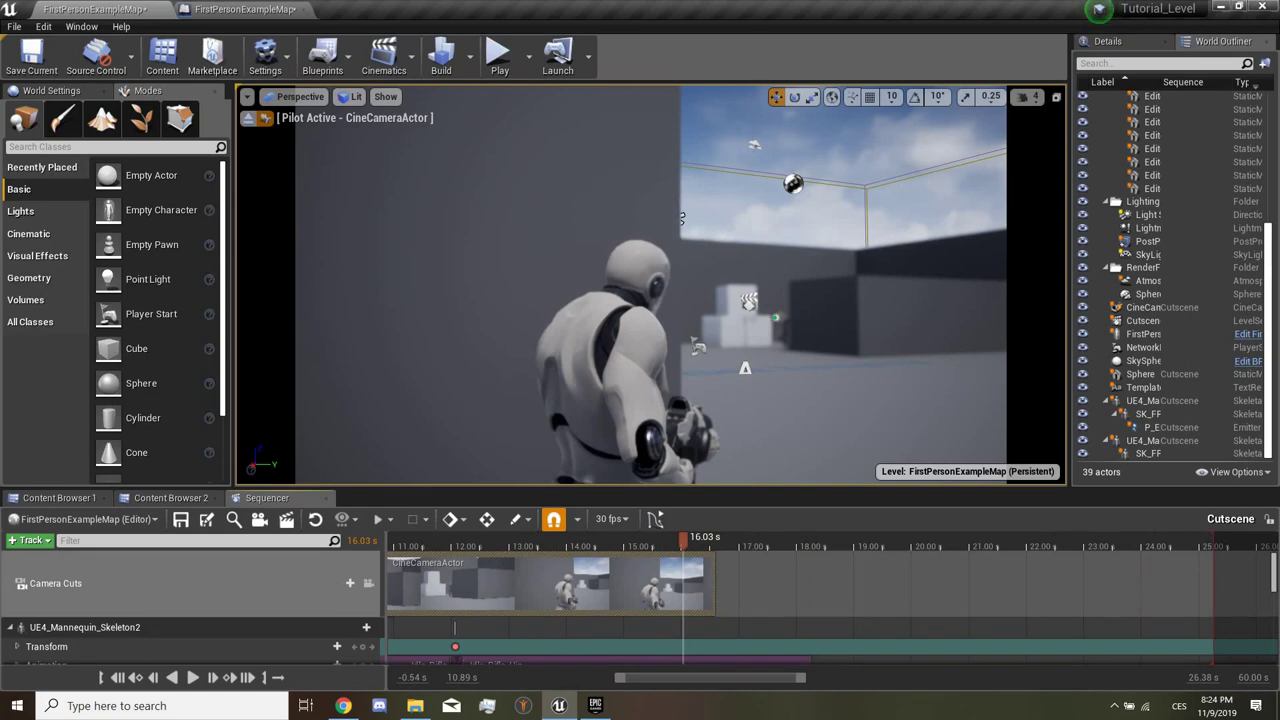
{"action": "right_click_drag", "start_coordinate": [681, 218], "coordinate": [681, 218]}
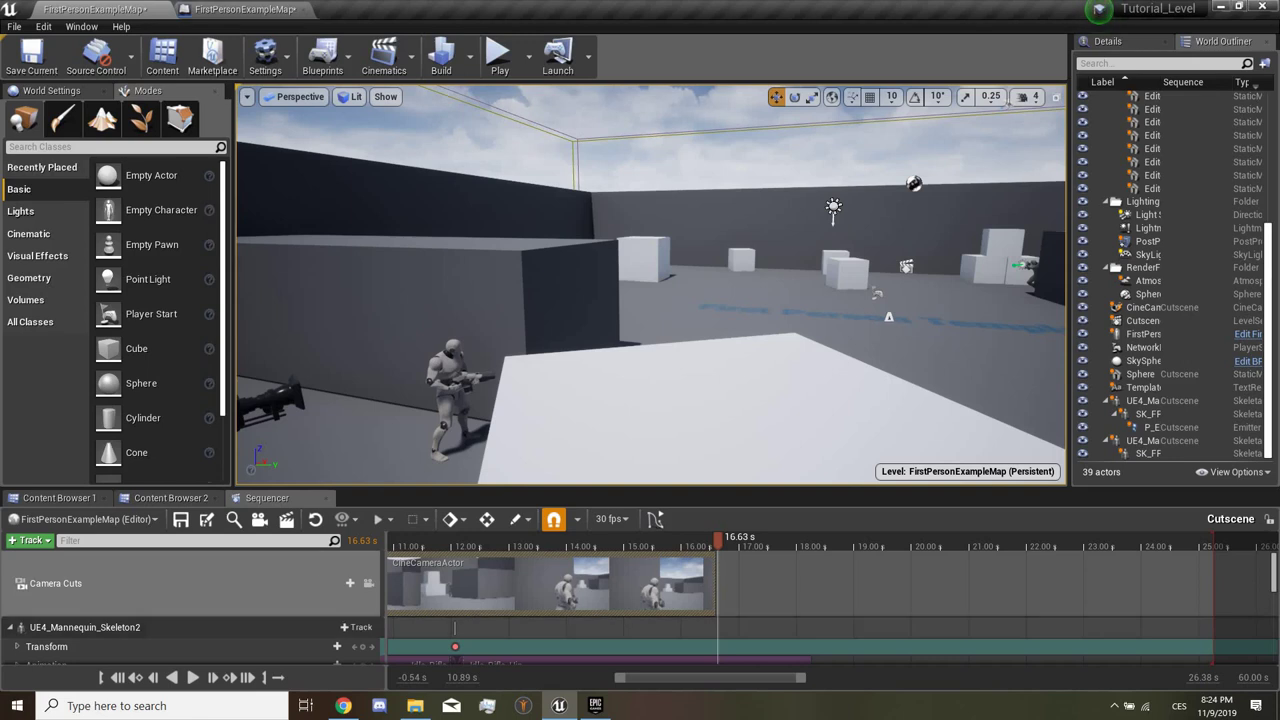
Step: Create a new cine camera from Sequencer and preview the existing camera cut
{"action": "left_click", "coordinate": [259, 519]}
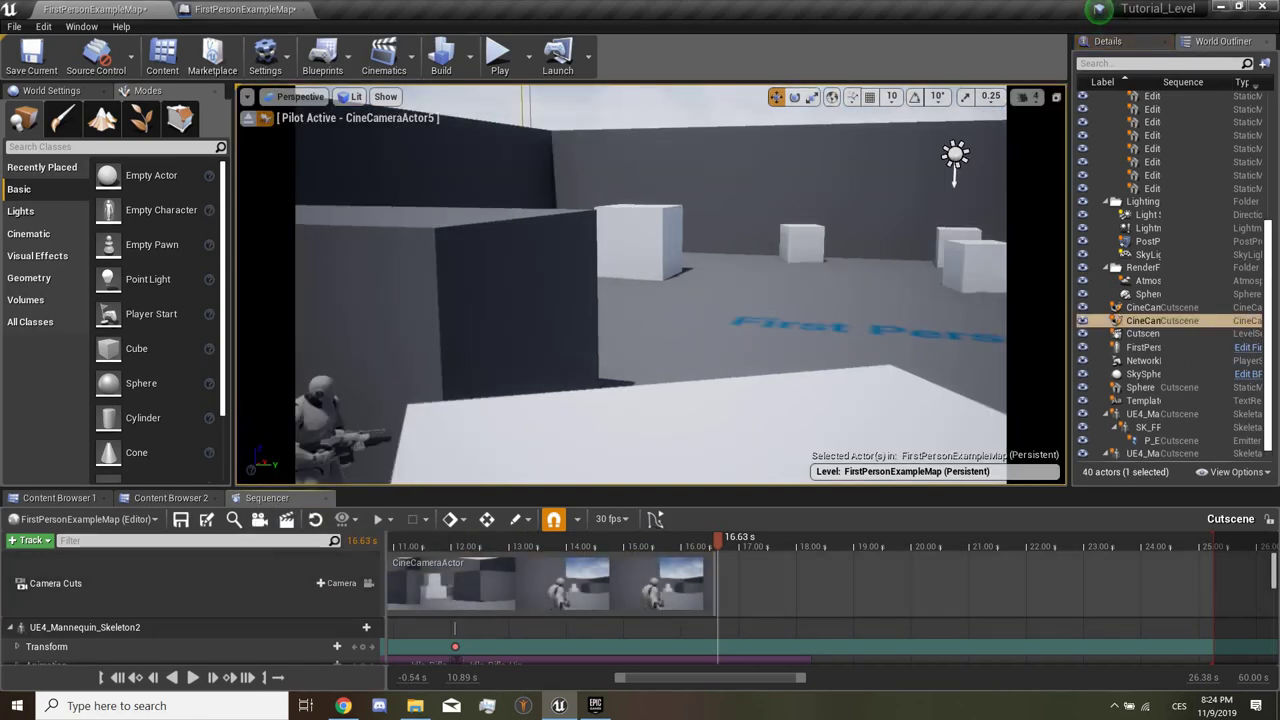
{"action": "right_click", "coordinate": [503, 588]}
{"action": "mouse_move", "coordinate": [537, 347]}
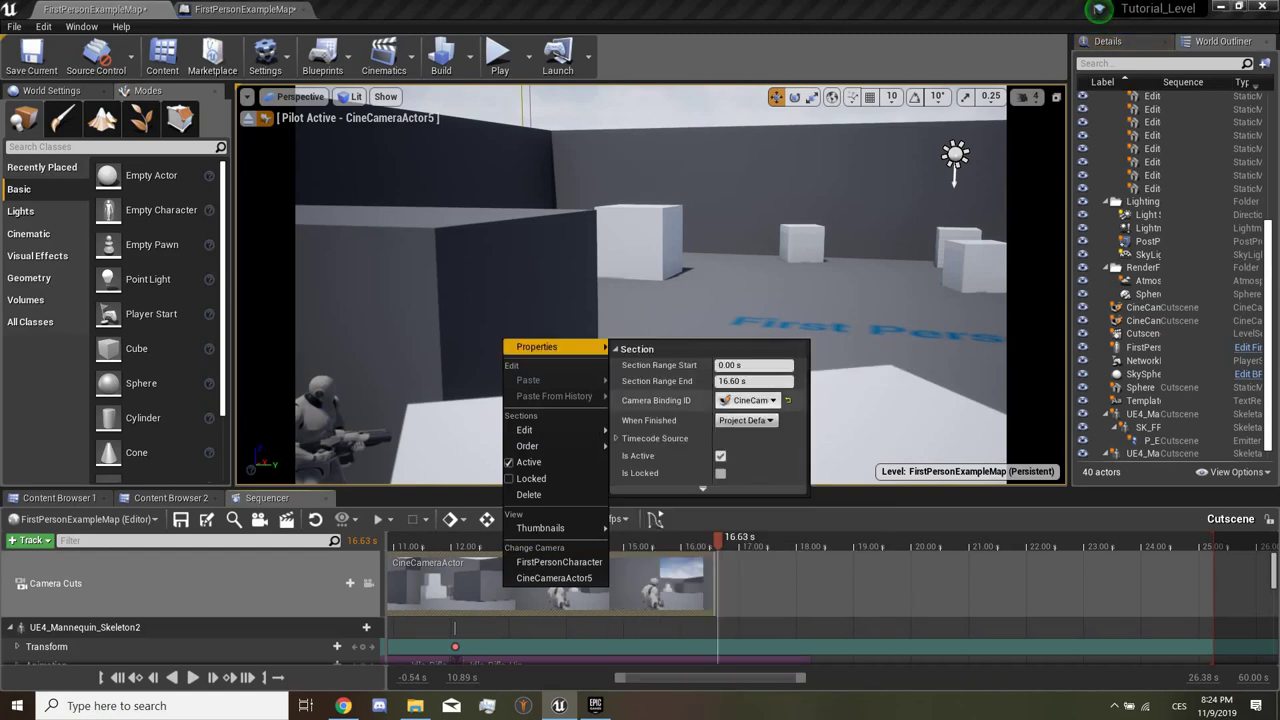
{"action": "left_click", "coordinate": [748, 400]}
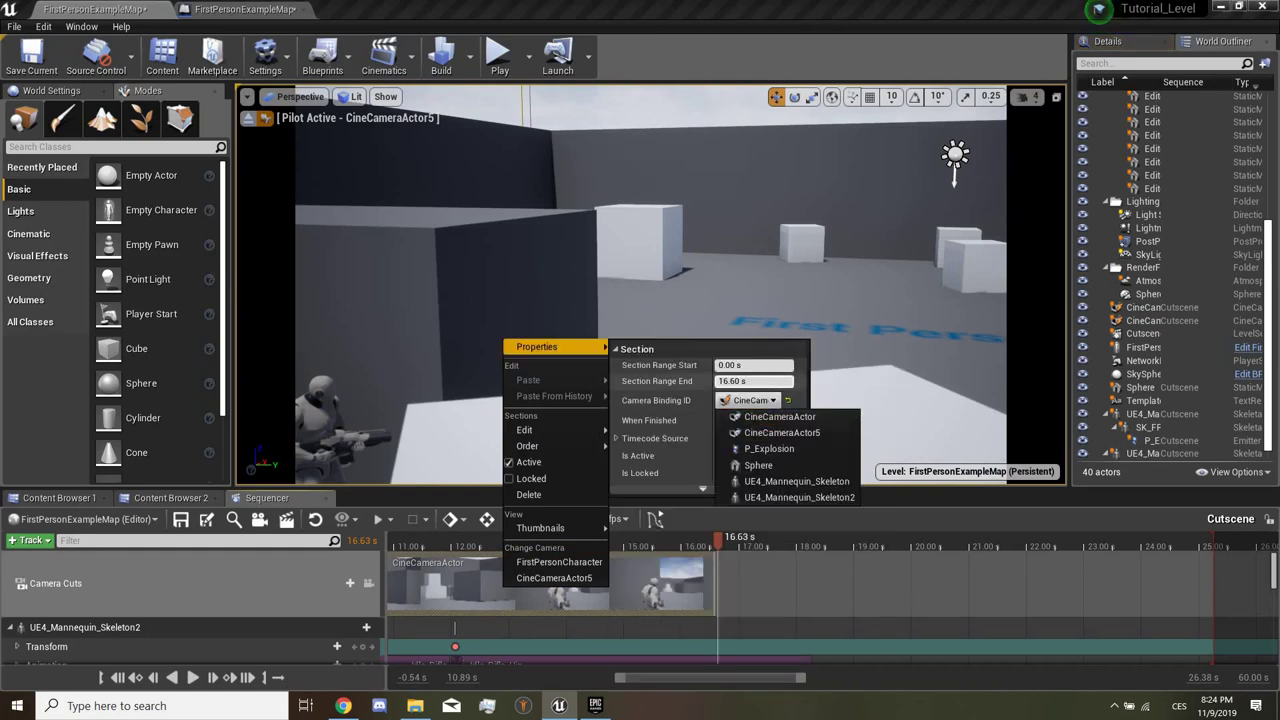
{"action": "left_click", "coordinate": [779, 417]}
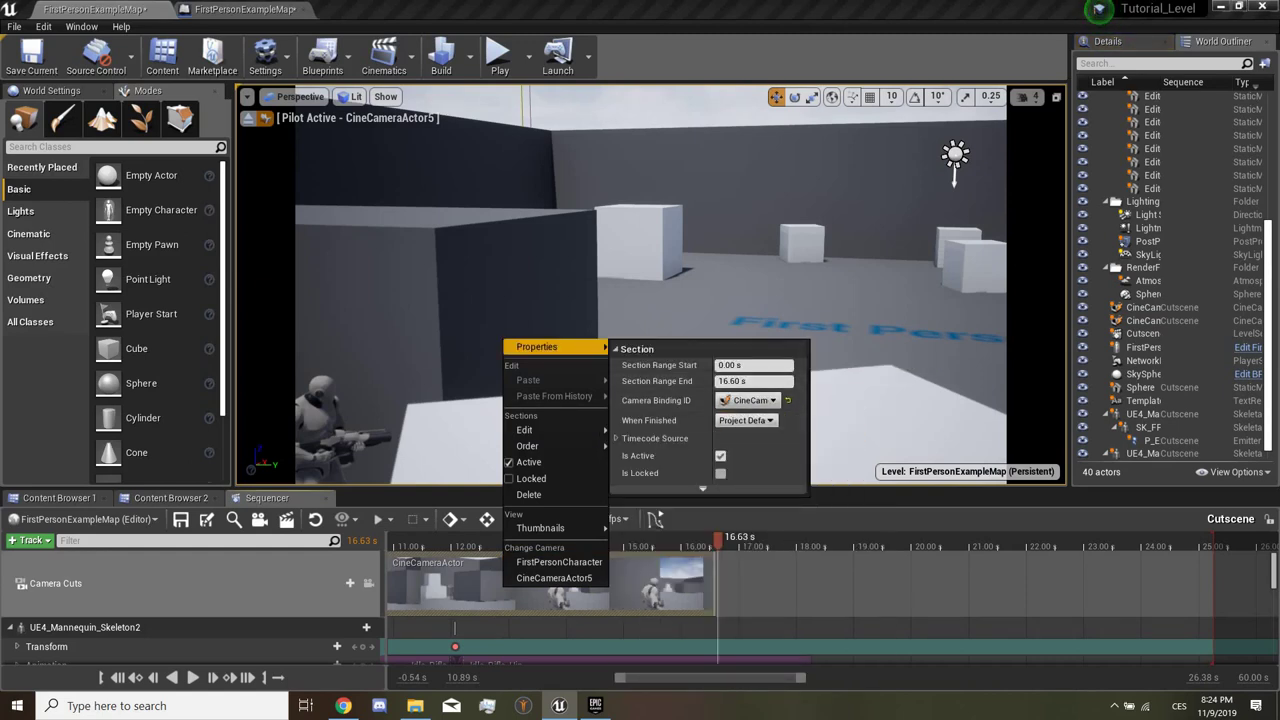
{"action": "left_click", "coordinate": [576, 540]}
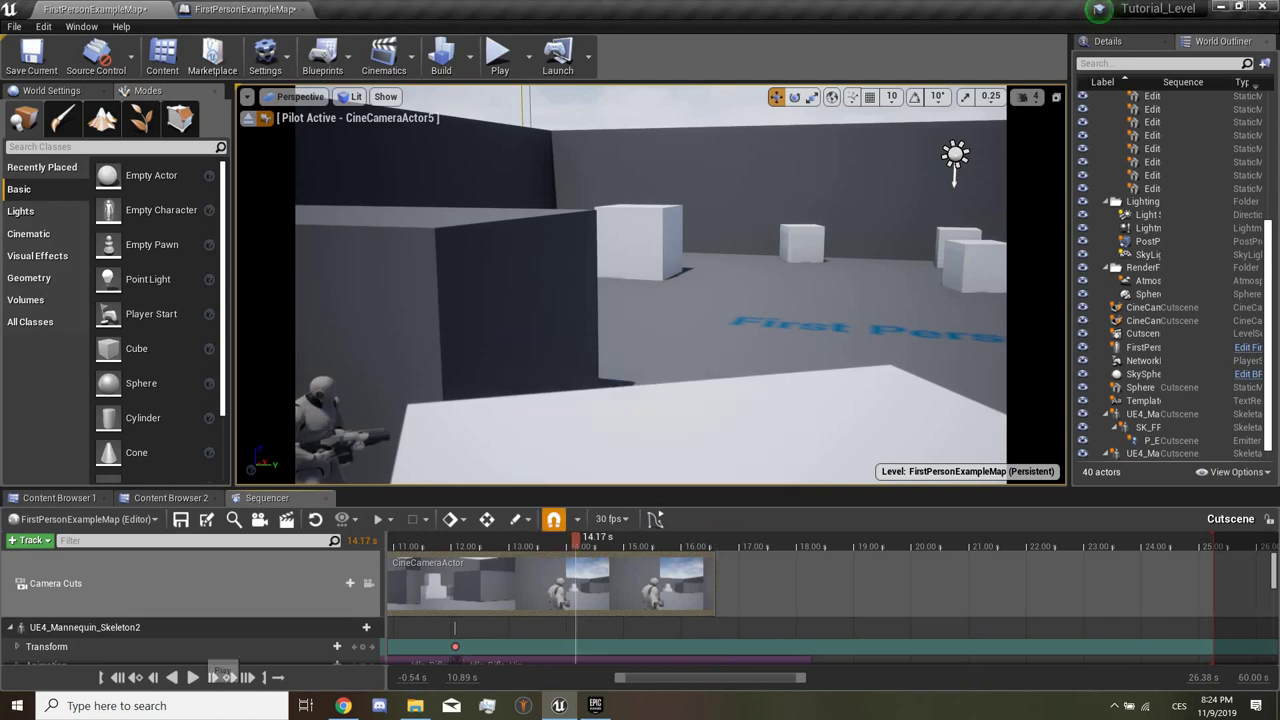
{"action": "left_click", "coordinate": [192, 677]}
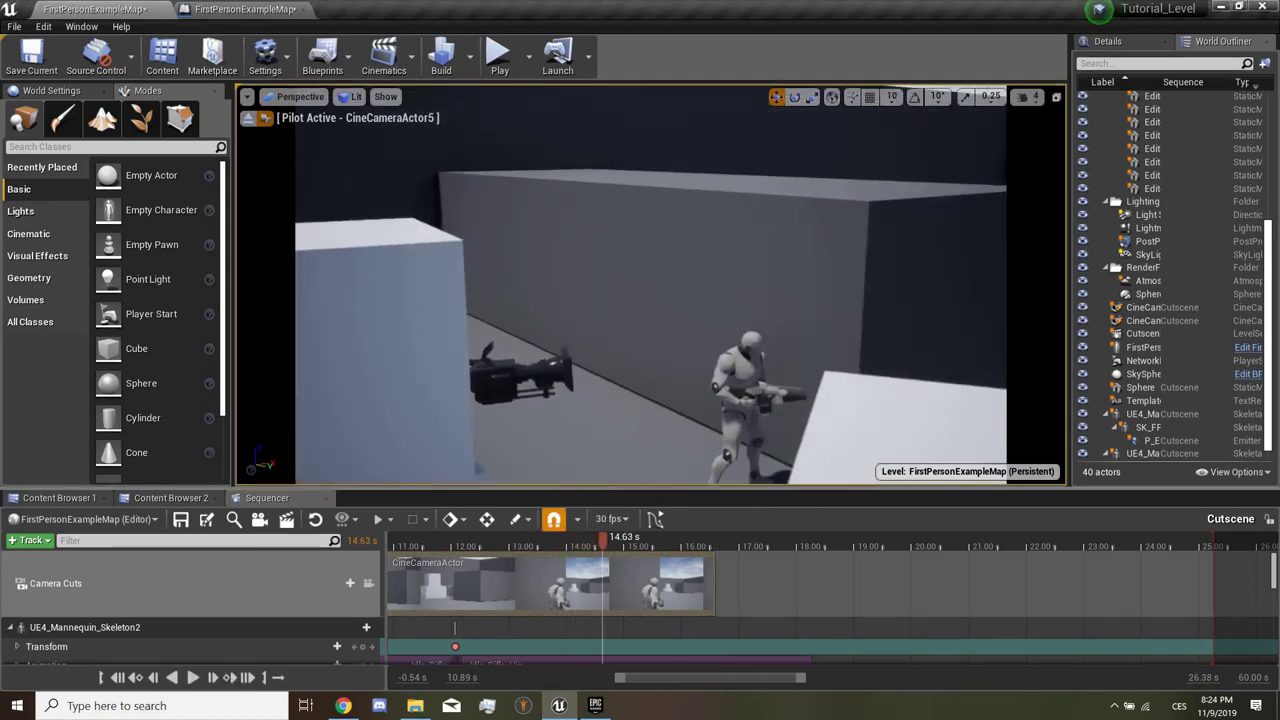
{"action": "left_click_drag", "start_coordinate": [655, 537], "coordinate": [486, 537]}
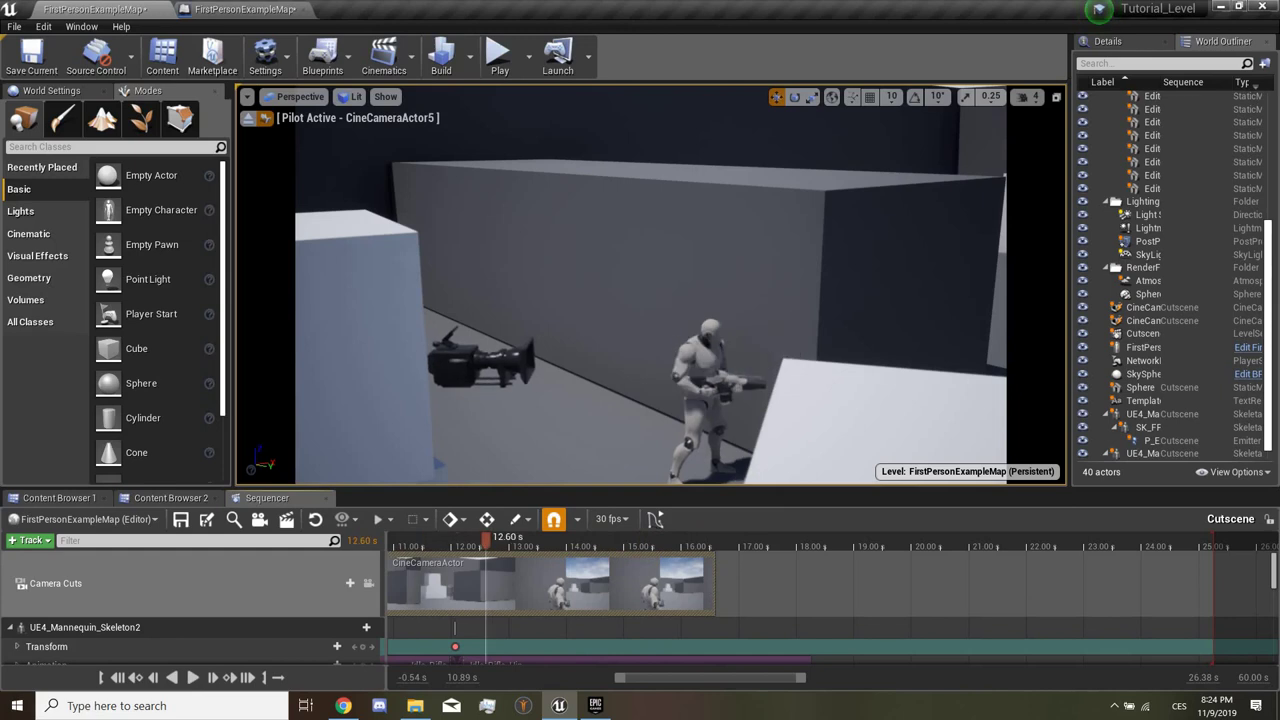
{"action": "left_click_drag", "start_coordinate": [710, 537], "coordinate": [637, 537]}
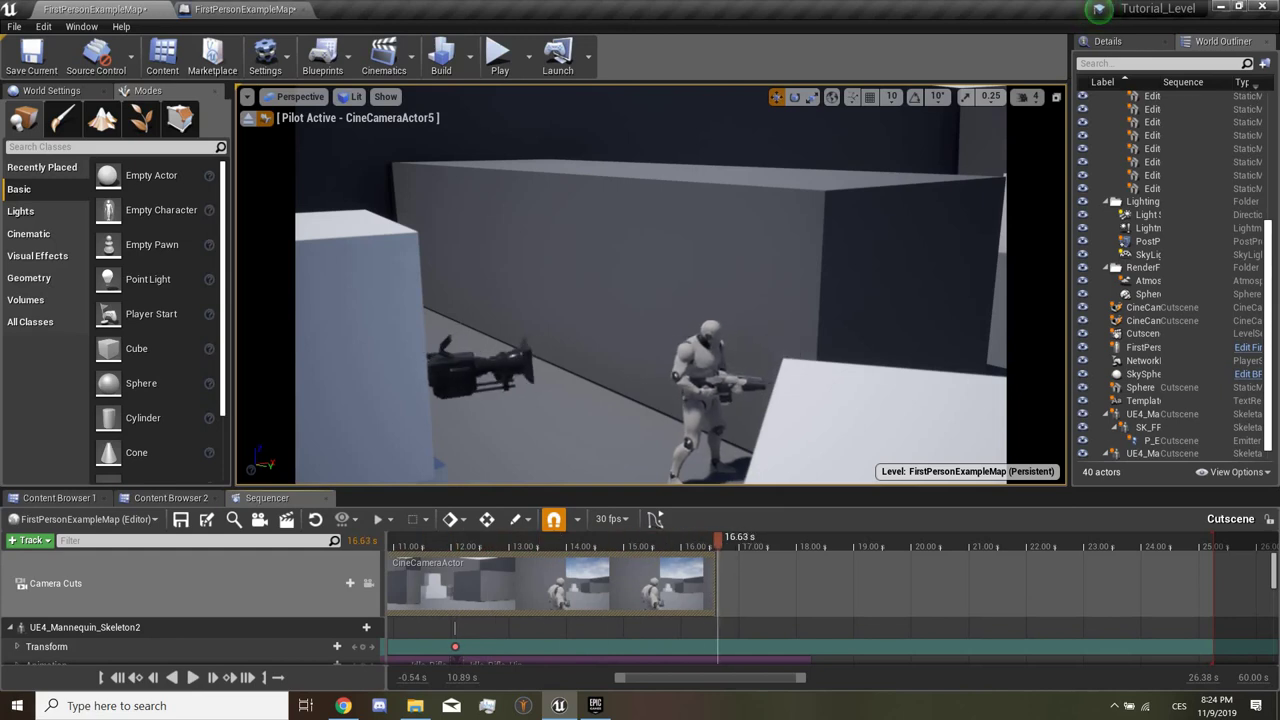
Step: Add a camera cut to CineCameraActor5 from about 16.6 s and frame its view
{"action": "left_click", "coordinate": [337, 583]}
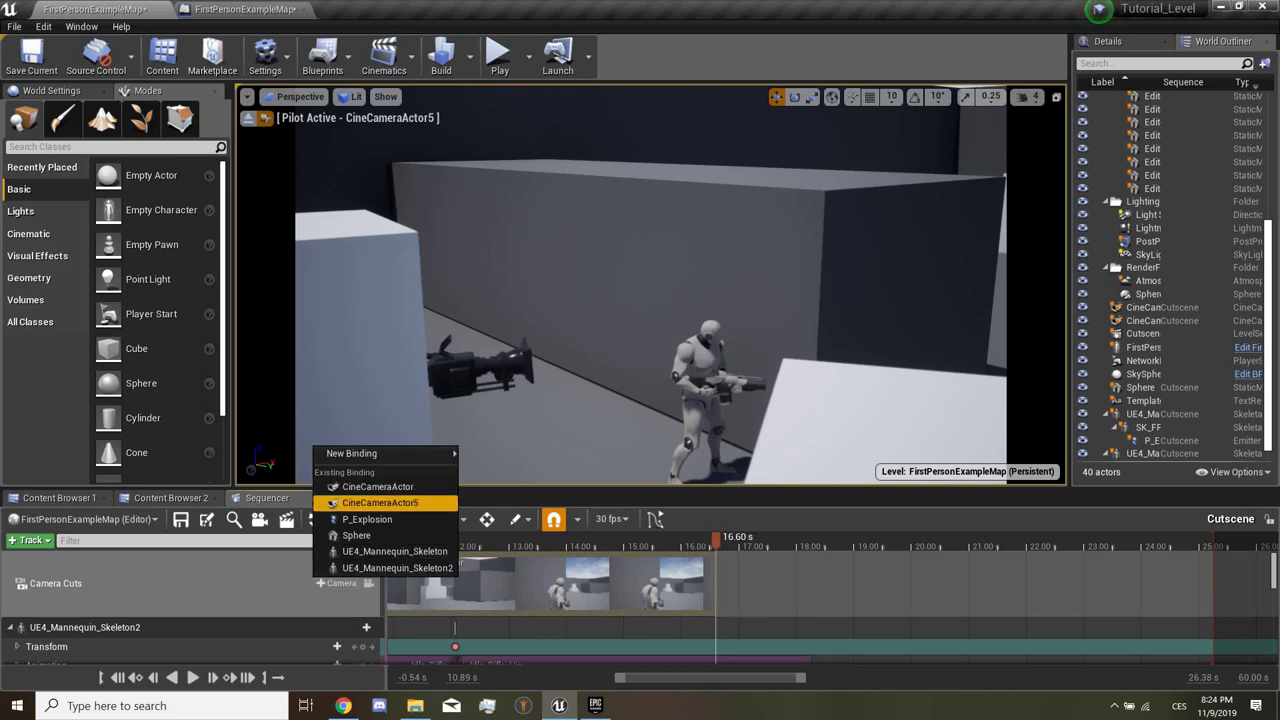
{"action": "left_click", "coordinate": [380, 503]}
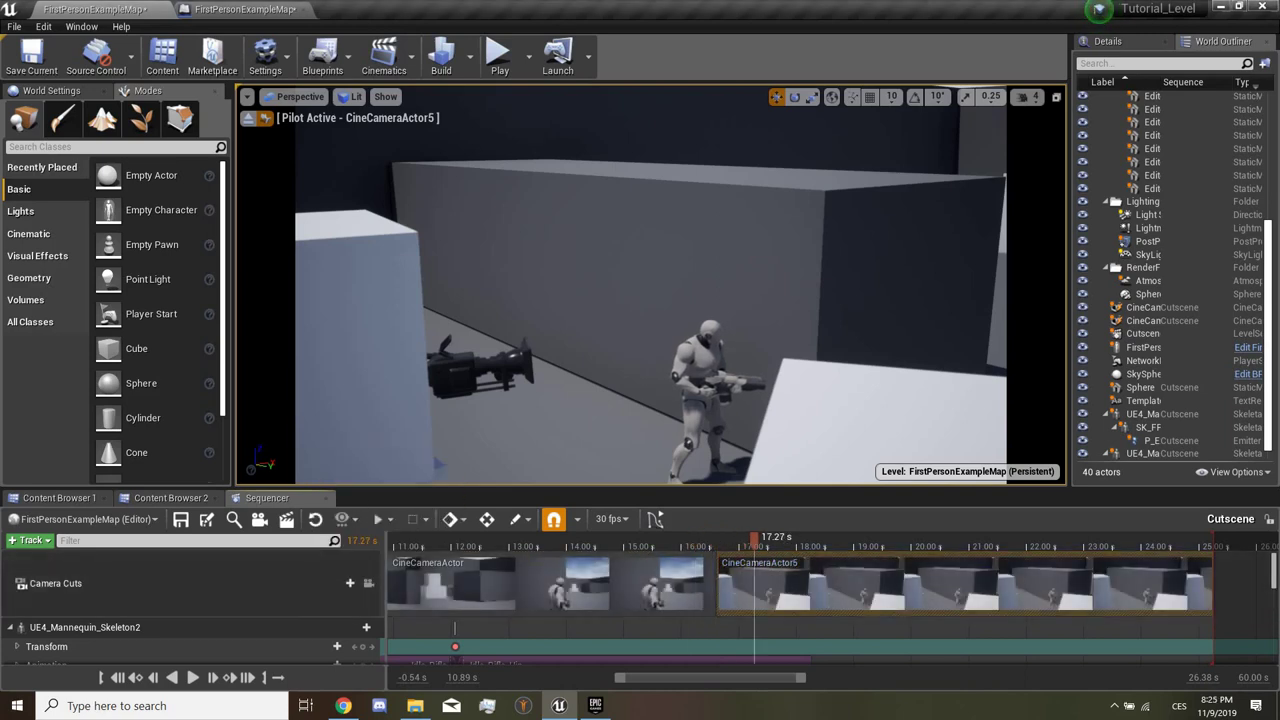
{"action": "right_click_drag", "start_coordinate": [650, 285], "coordinate": [720, 285]}
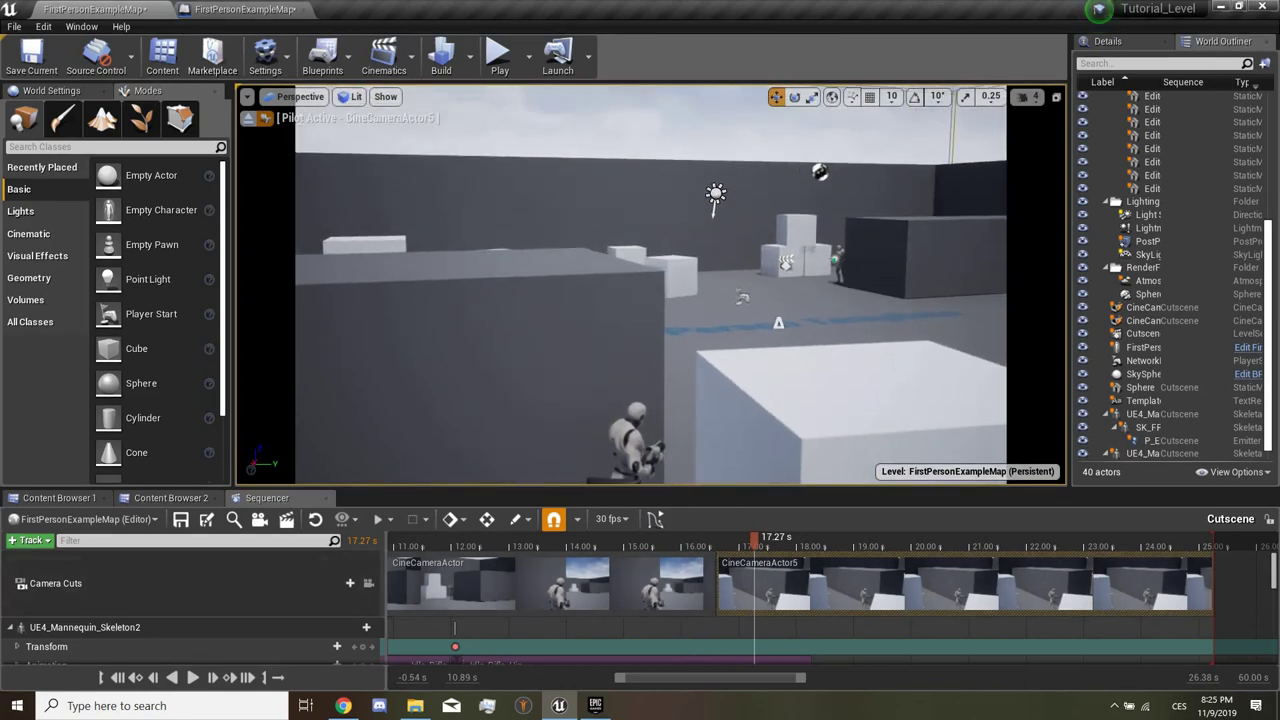
Step: Scroll the Sequencer track list and select the new cine camera
{"action": "scroll", "coordinate": [640, 608], "scroll_direction": "down", "scroll_amount": 2}
{"action": "scroll", "coordinate": [640, 608], "scroll_direction": "down", "scroll_amount": 2}
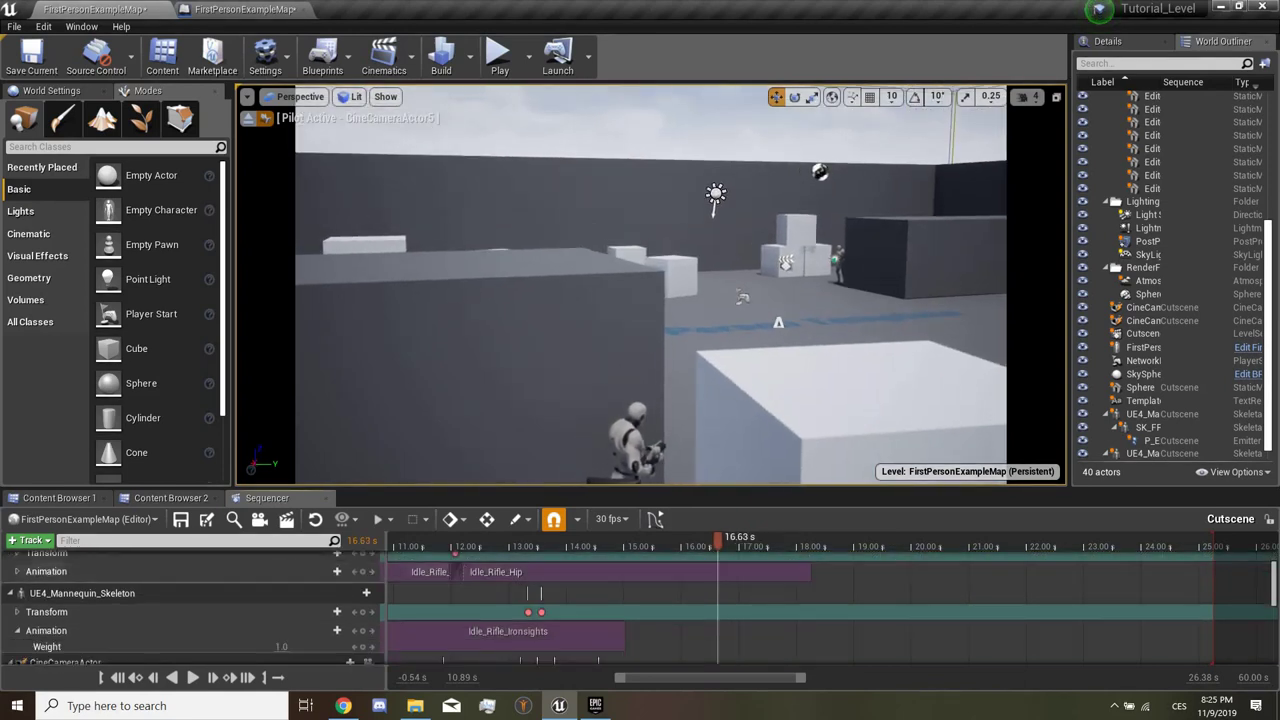
{"action": "scroll", "coordinate": [640, 608], "scroll_direction": "down", "scroll_amount": 2}
{"action": "scroll", "coordinate": [640, 608], "scroll_direction": "down", "scroll_amount": 2}
{"action": "scroll", "coordinate": [640, 608], "scroll_direction": "down", "scroll_amount": 3}
{"action": "scroll", "coordinate": [640, 608], "scroll_direction": "down", "scroll_amount": 2}
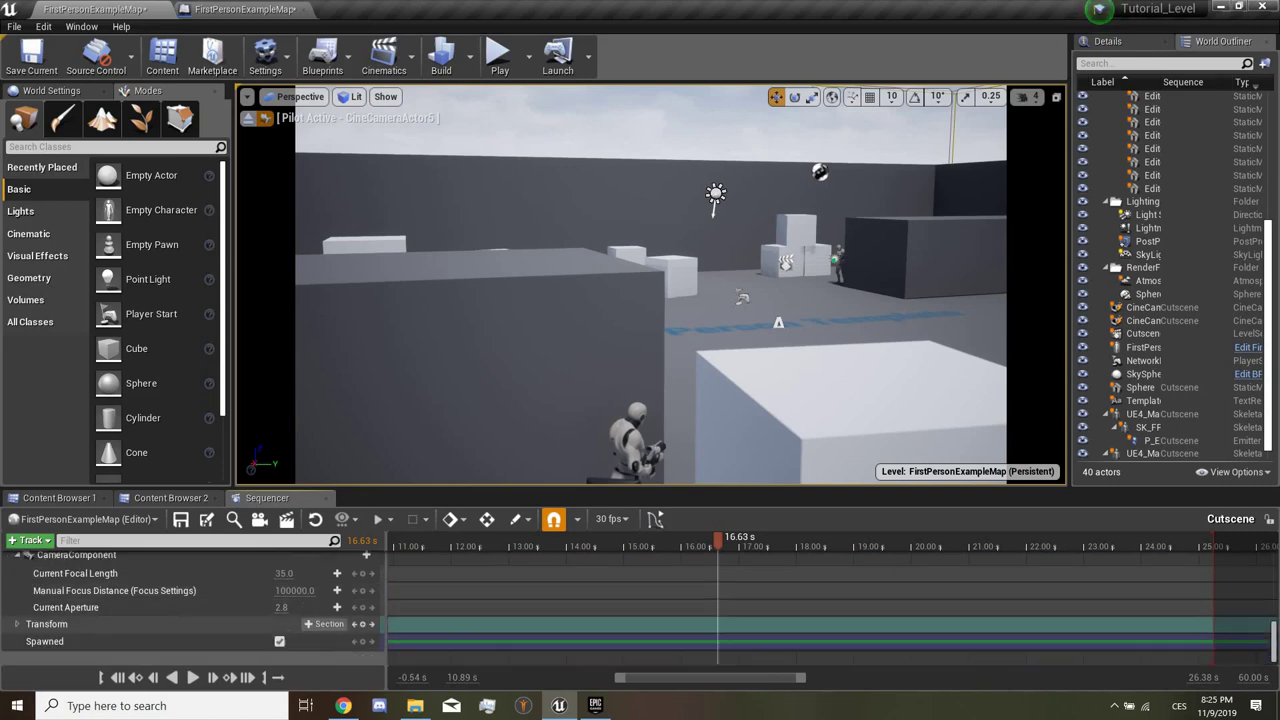
{"action": "scroll", "coordinate": [200, 600], "scroll_direction": "up", "scroll_amount": 2}
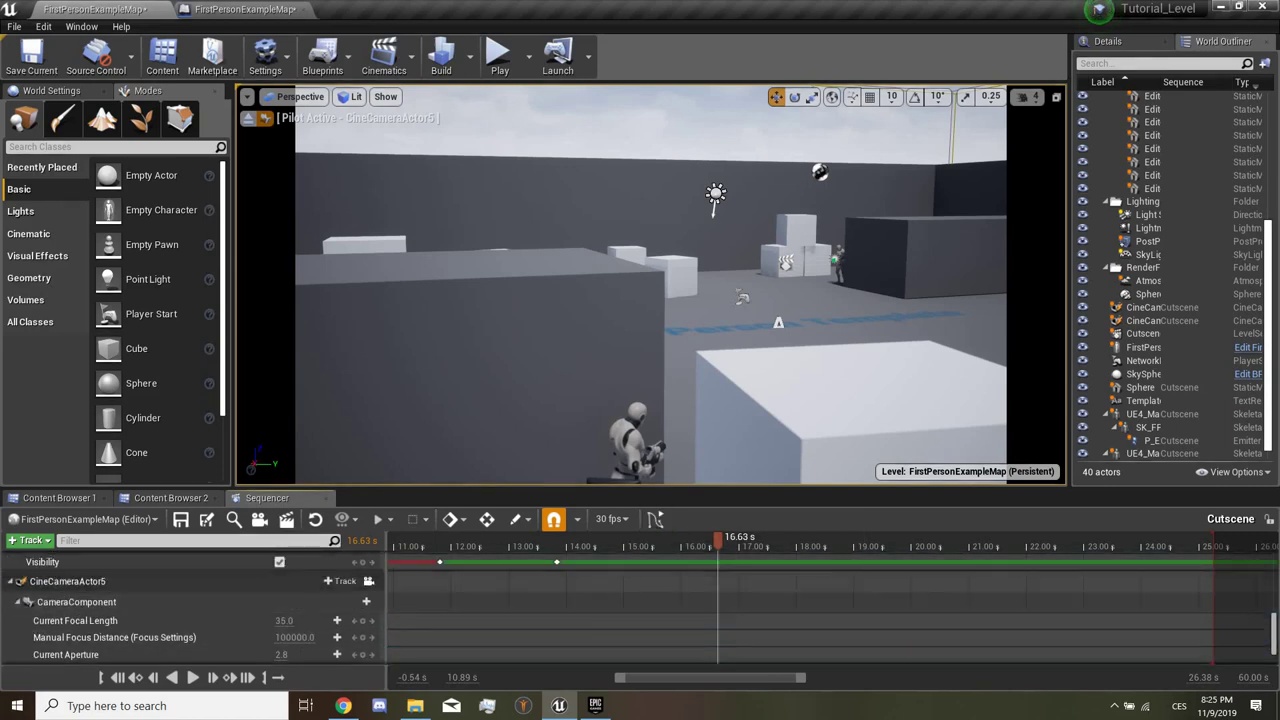
{"action": "left_click", "coordinate": [80, 580]}
{"action": "scroll", "coordinate": [200, 600], "scroll_direction": "down", "scroll_amount": 2}
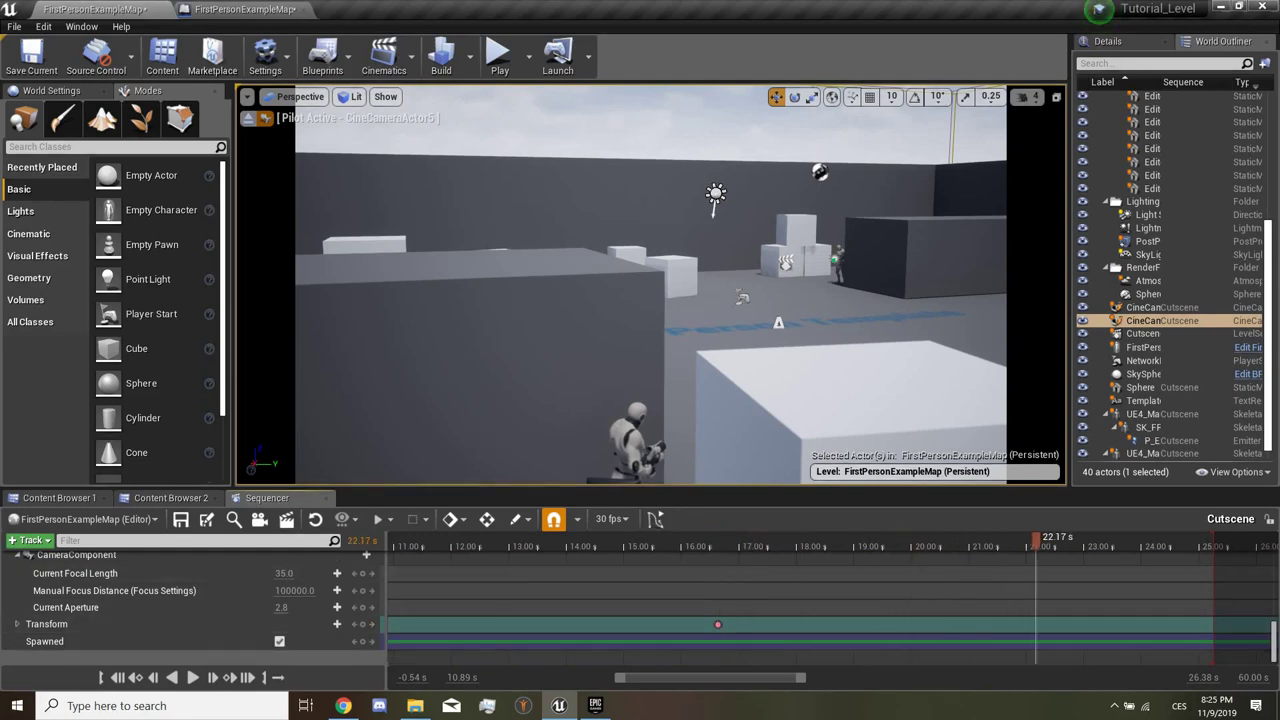
Step: Reposition CineCameraActor5, key its transform at 22.00 s, and replay from 15.33 s
{"action": "right_click_drag", "start_coordinate": [650, 290], "coordinate": [560, 290]}
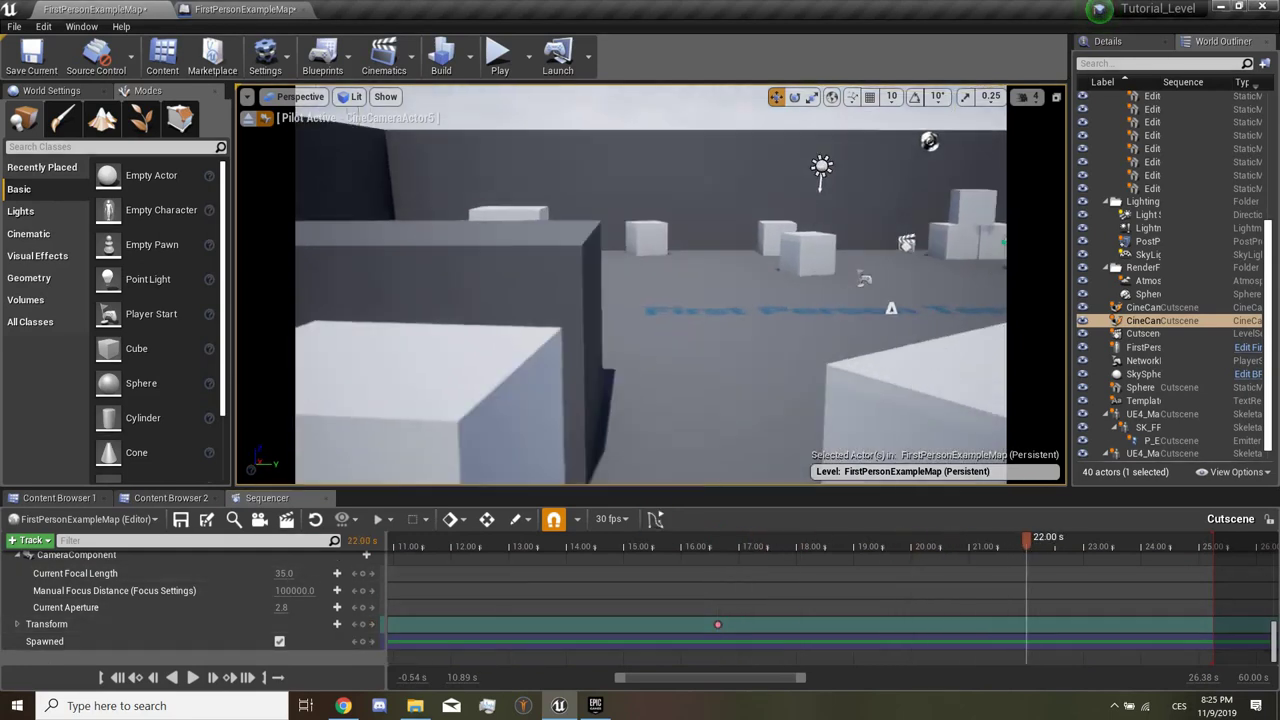
{"action": "mouse_move", "coordinate": [650, 290]}
{"action": "right_mouse_down"}
{"action": "mouse_move", "coordinate": [640, 300]}
{"action": "mouse_move", "coordinate": [700, 290]}
{"action": "mouse_move", "coordinate": [640, 320]}
{"action": "mouse_move", "coordinate": [640, 290]}
{"action": "right_mouse_up"}
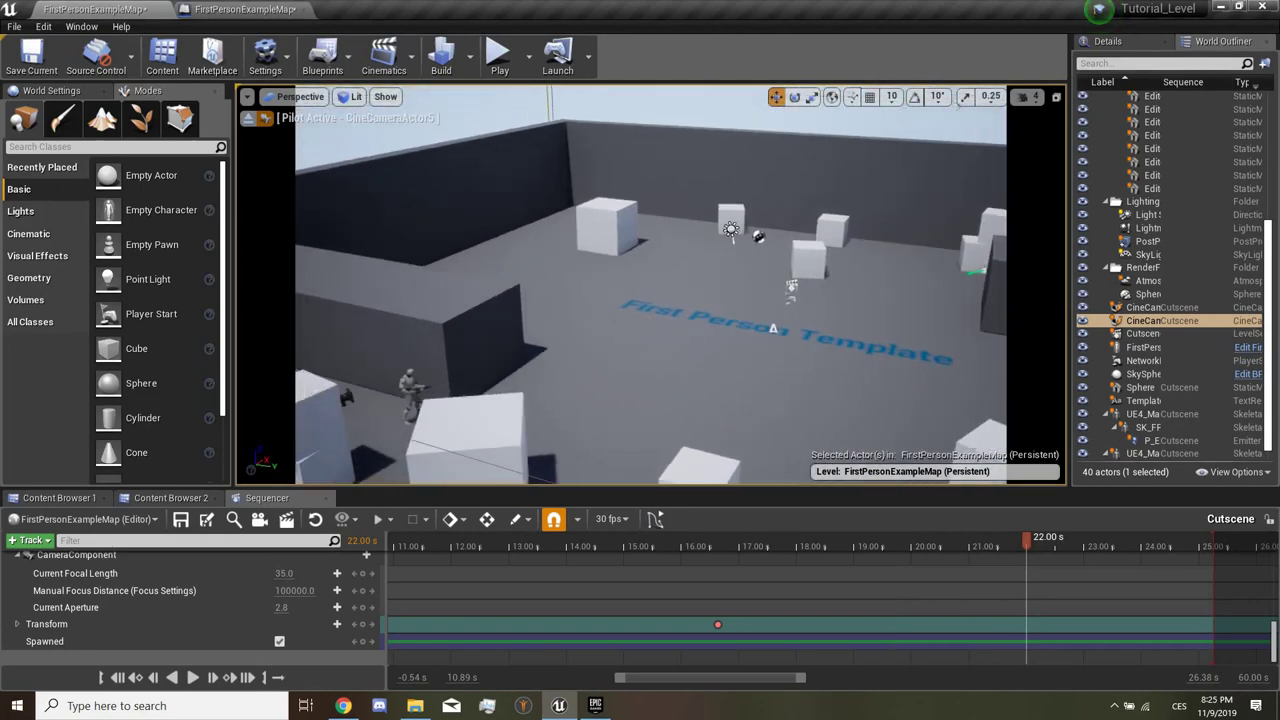
{"action": "key", "text": "s"}
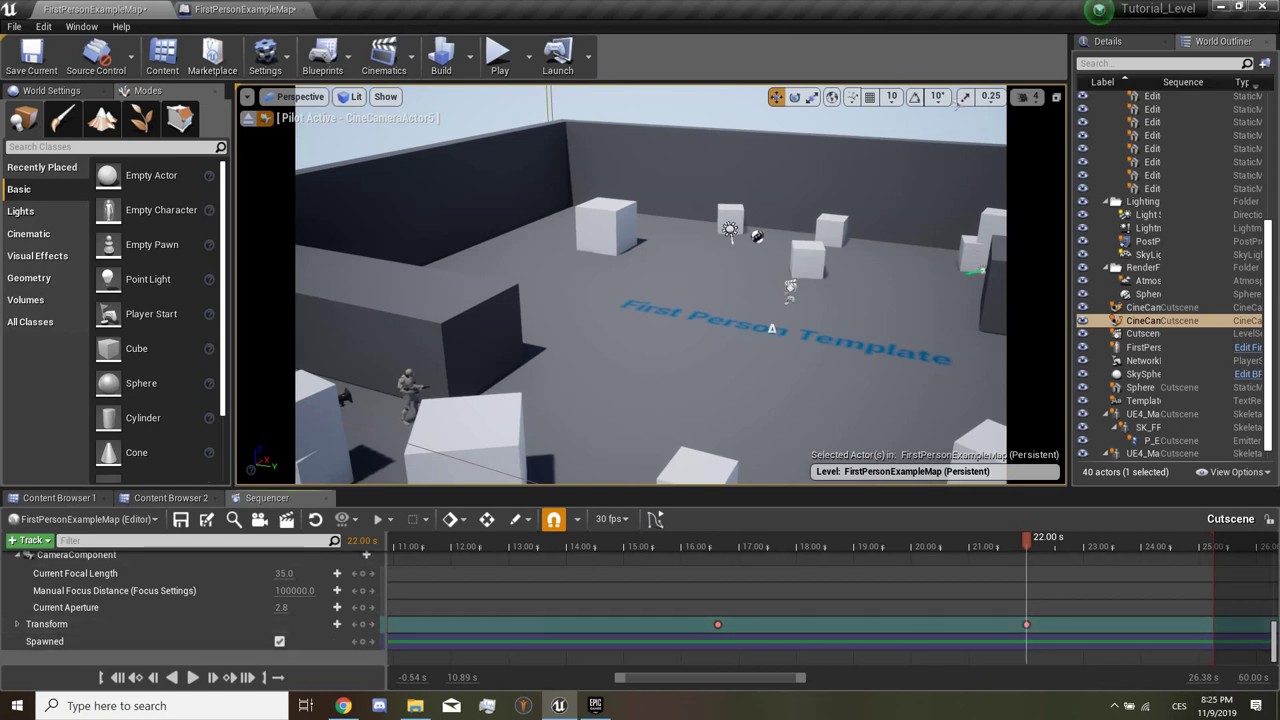
{"action": "left_click", "coordinate": [643, 546]}
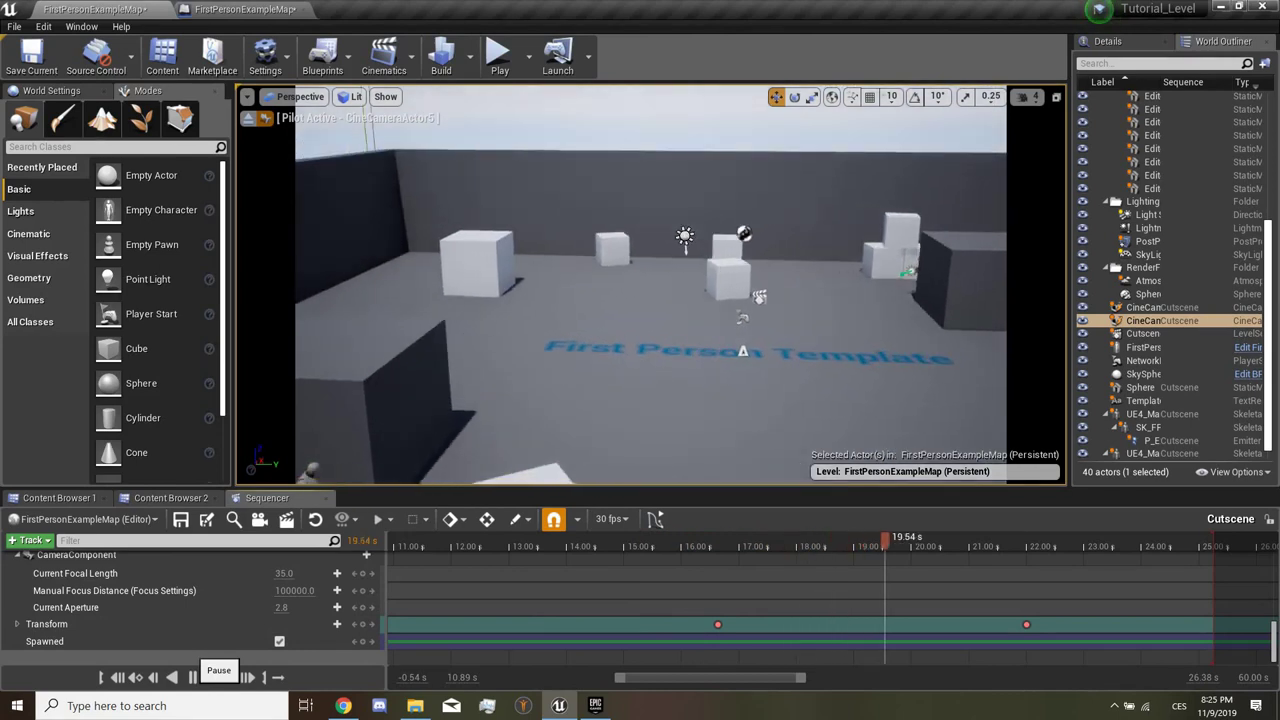
{"action": "left_click", "coordinate": [192, 677]}
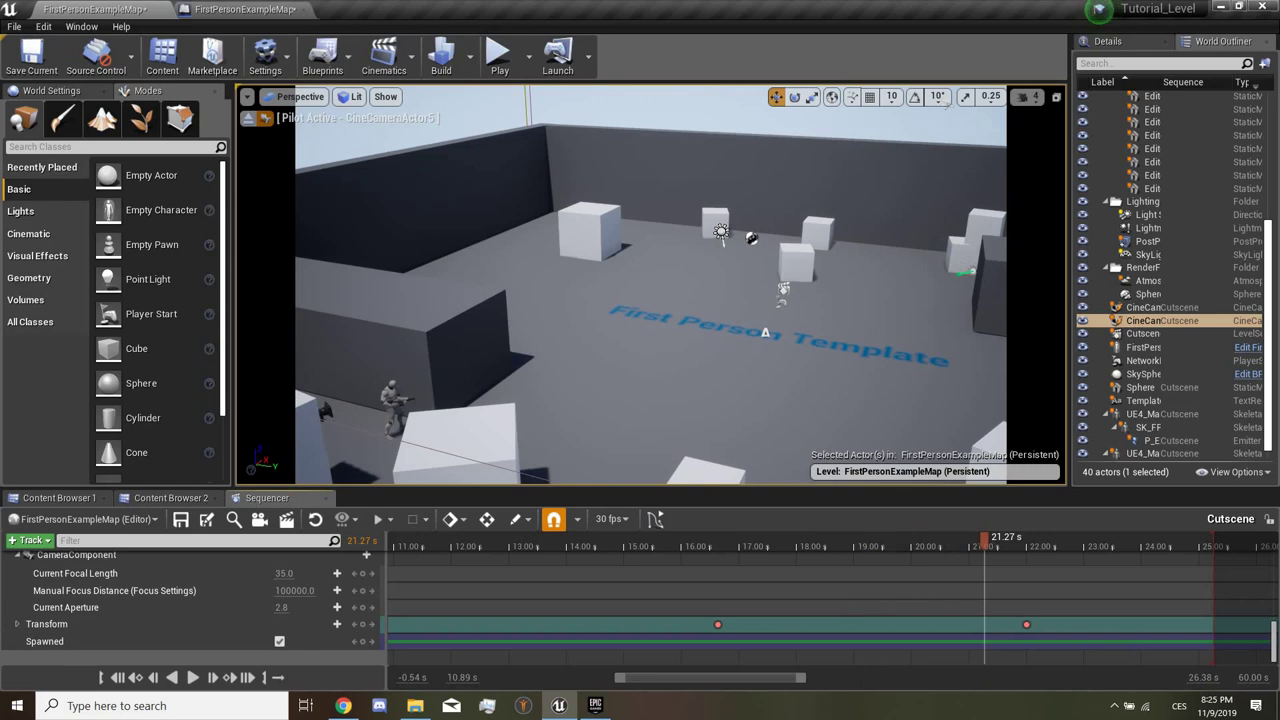
Step: Give the second mannequin an Idle_Rifle_Ironsights animation section at about 21.27 s and nudge its timing
{"action": "scroll", "coordinate": [541, 616], "scroll_direction": "up", "scroll_amount": 3}
{"action": "left_click", "coordinate": [541, 620]}
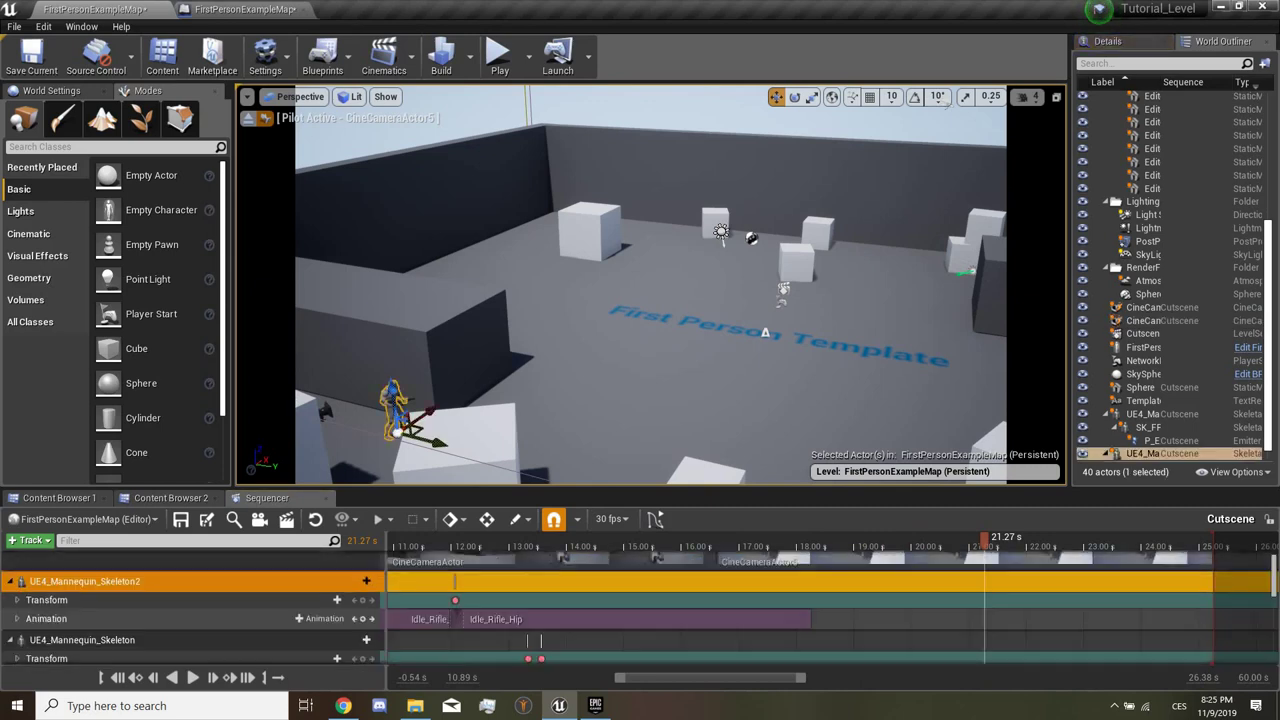
{"action": "scroll", "coordinate": [541, 616], "scroll_direction": "down", "scroll_amount": 2}
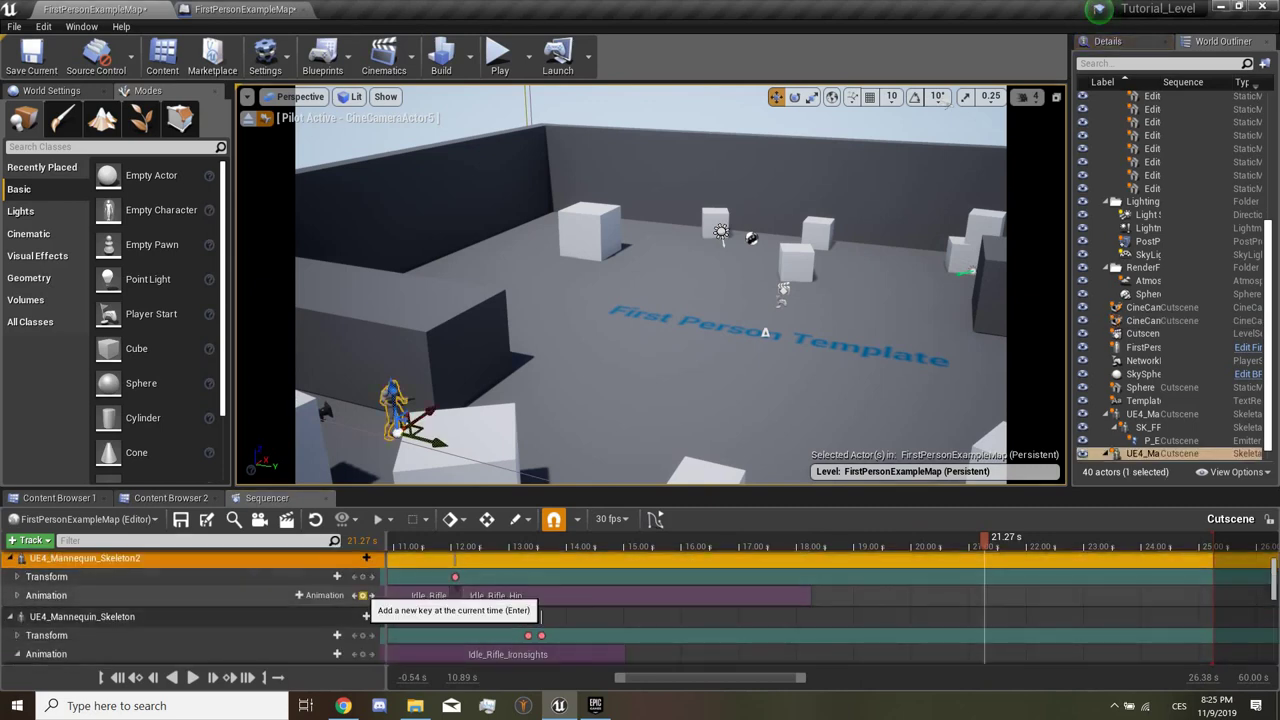
{"action": "left_click", "coordinate": [322, 595]}
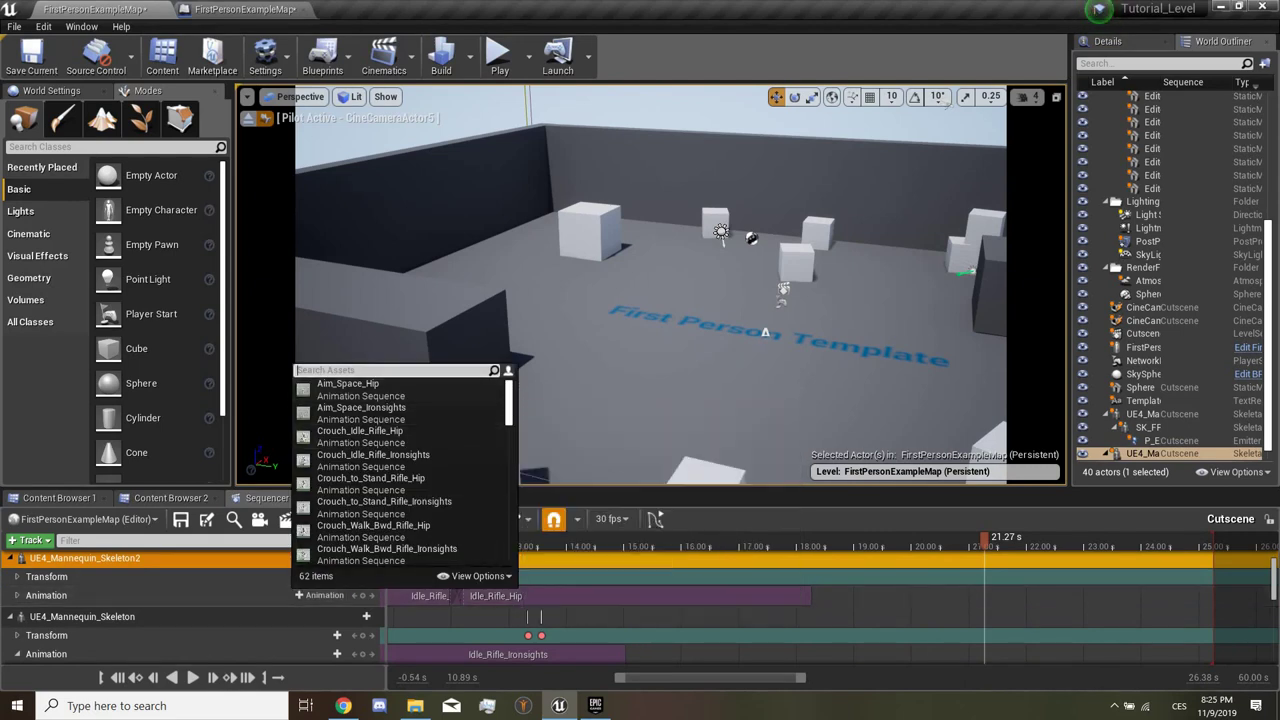
{"action": "type", "text": "ironsights"}
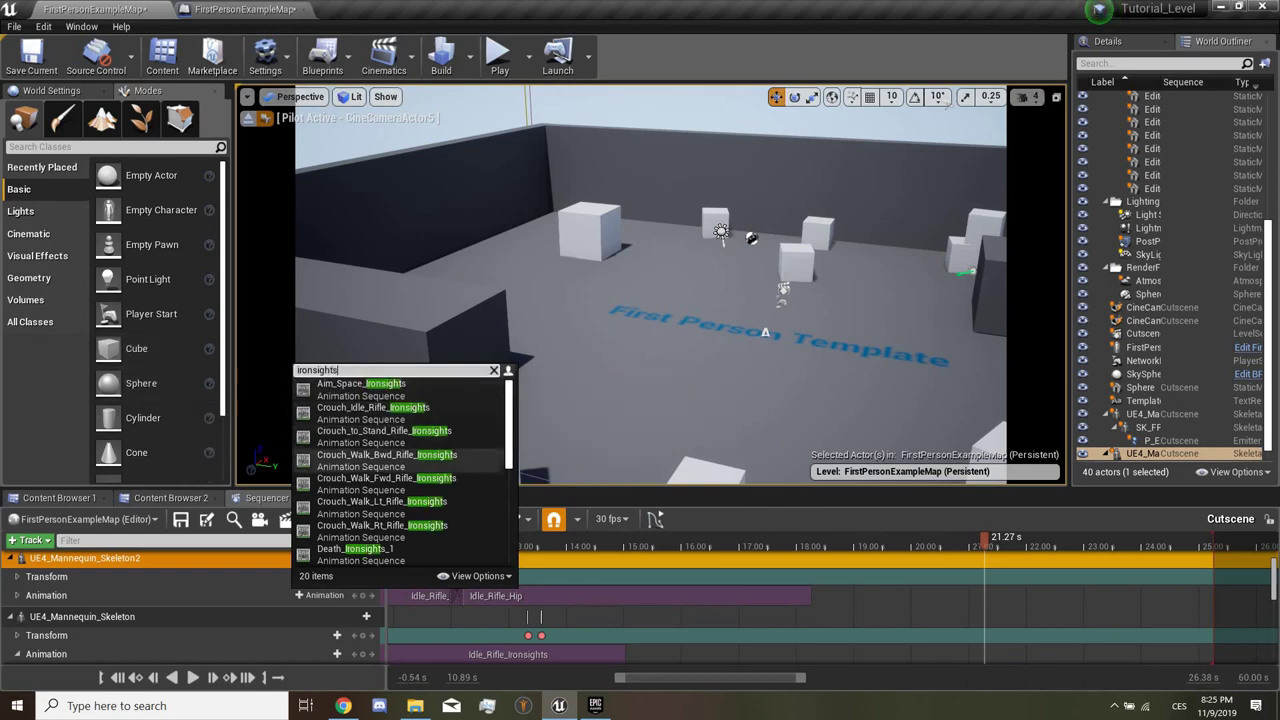
{"action": "scroll", "coordinate": [400, 500], "scroll_direction": "down", "scroll_amount": 4}
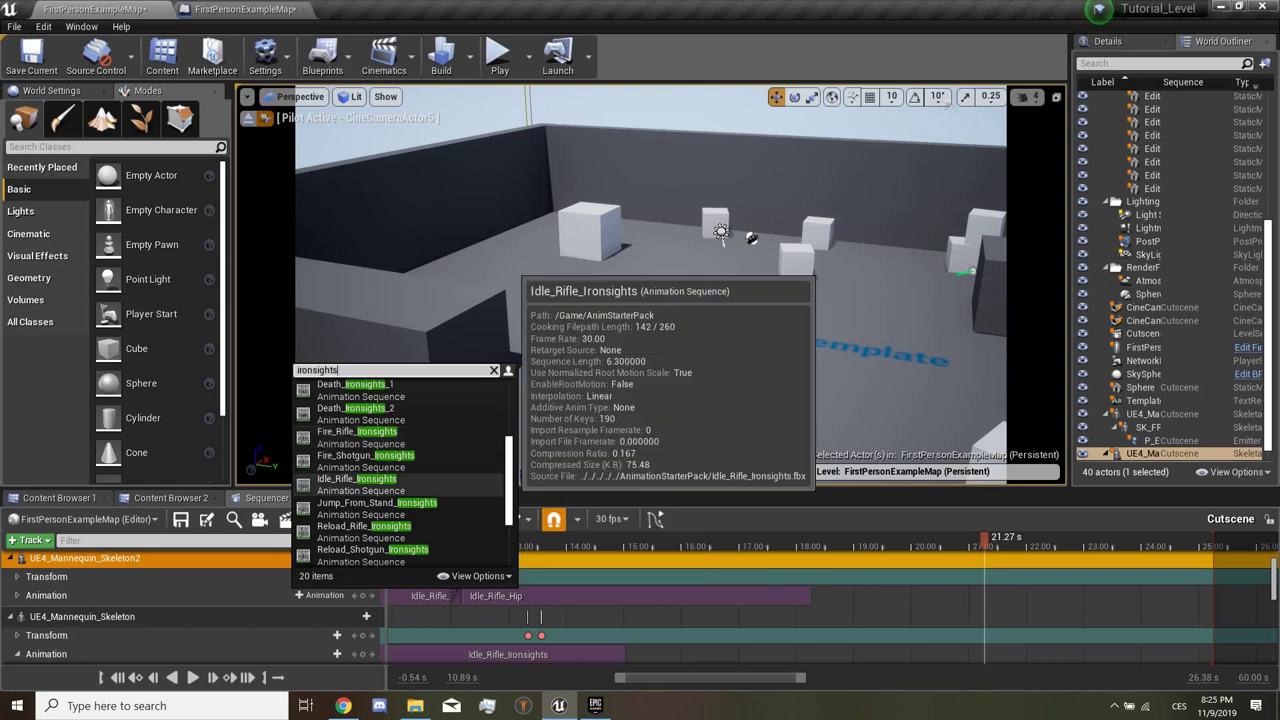
{"action": "left_click", "coordinate": [357, 484]}
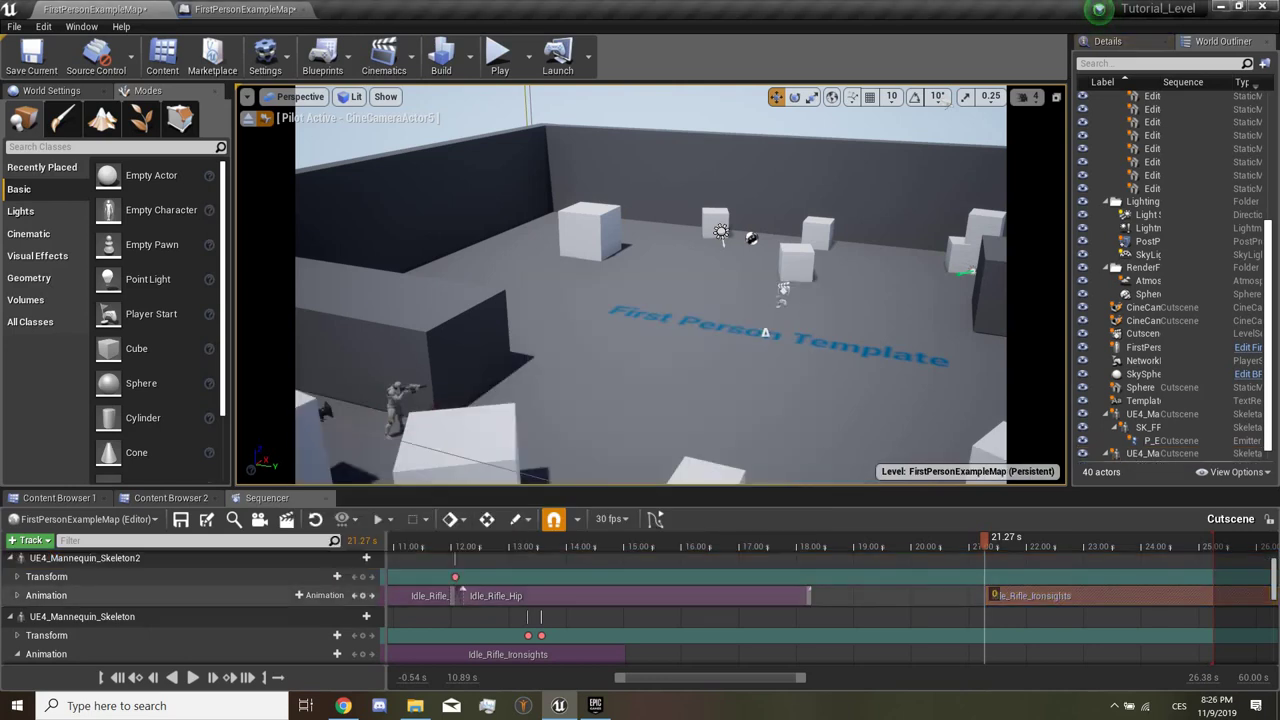
{"action": "mouse_move", "coordinate": [990, 595]}
{"action": "left_mouse_down"}
{"action": "mouse_move", "coordinate": [925, 595]}
{"action": "mouse_move", "coordinate": [1000, 595]}
{"action": "left_mouse_up"}
Step: Key CineCameraActor5's transform at 22.20 s and show the explosion assets in Content Browser 1
{"action": "left_click_drag", "start_coordinate": [984, 540], "coordinate": [1028, 540]}
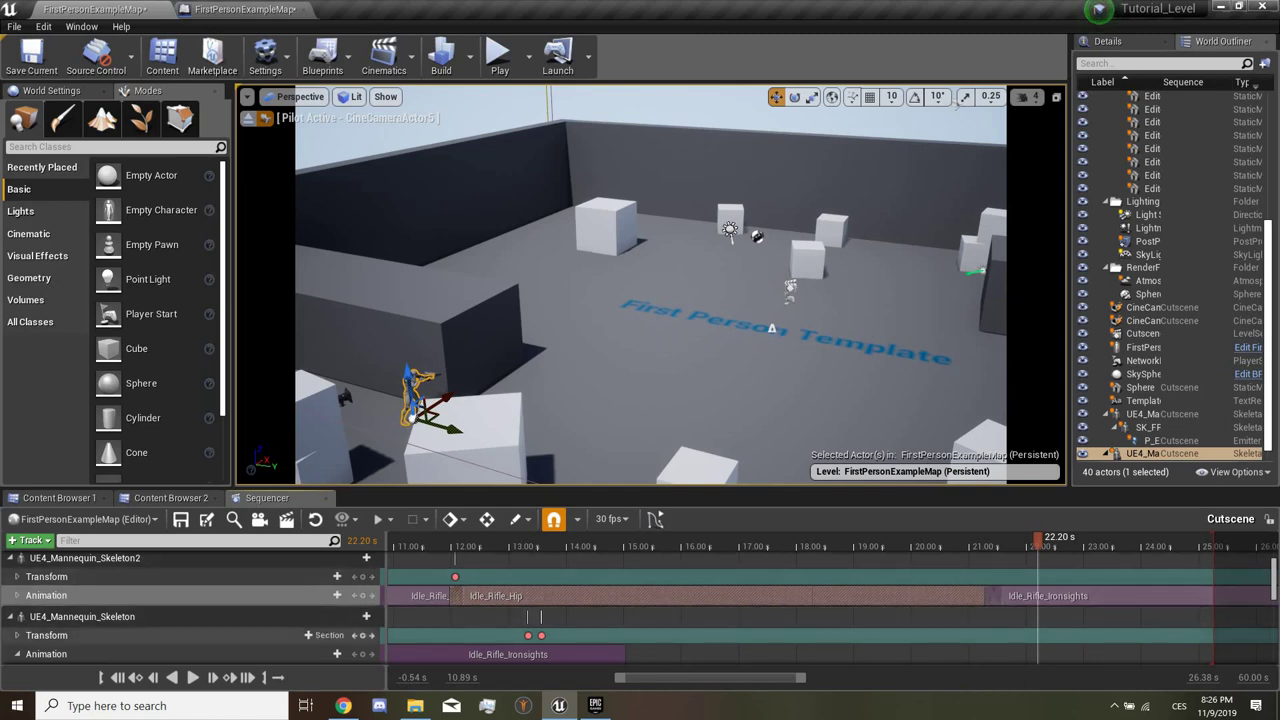
{"action": "scroll", "coordinate": [220, 610], "scroll_direction": "down", "scroll_amount": 5}
{"action": "scroll", "coordinate": [190, 610], "scroll_direction": "down", "scroll_amount": 3}
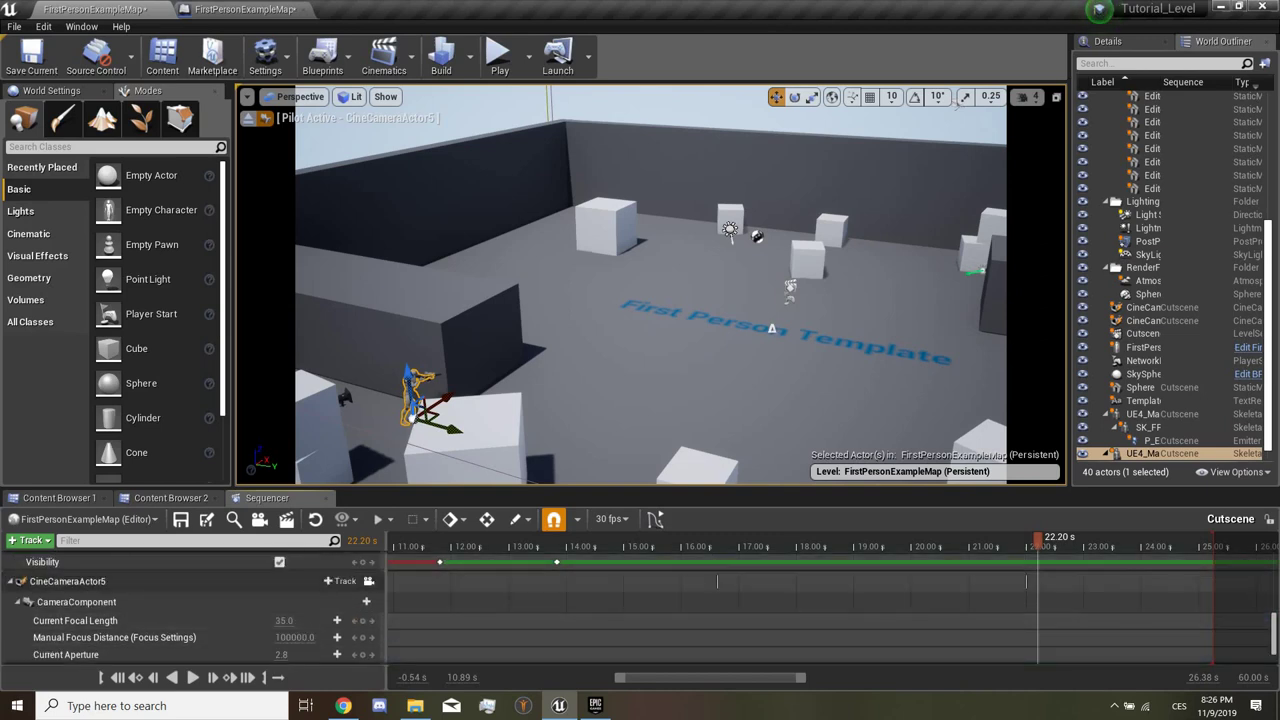
{"action": "scroll", "coordinate": [190, 610], "scroll_direction": "down", "scroll_amount": 2}
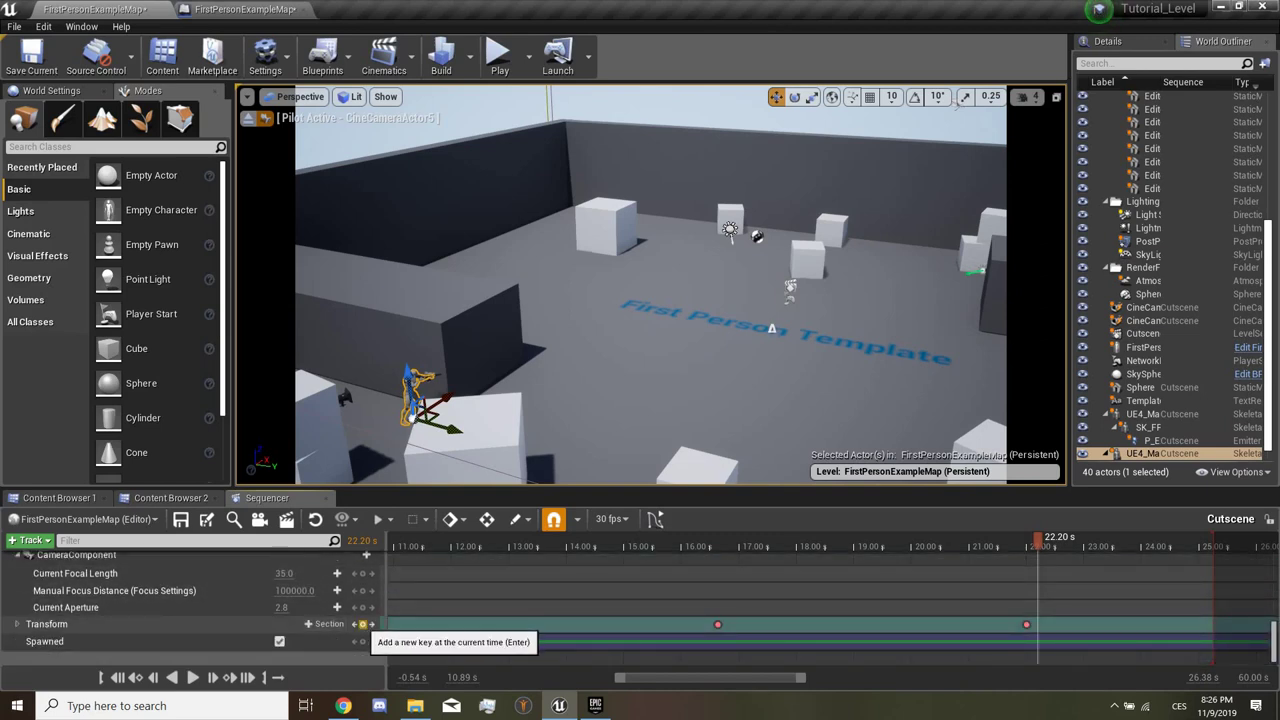
{"action": "left_click", "coordinate": [363, 624]}
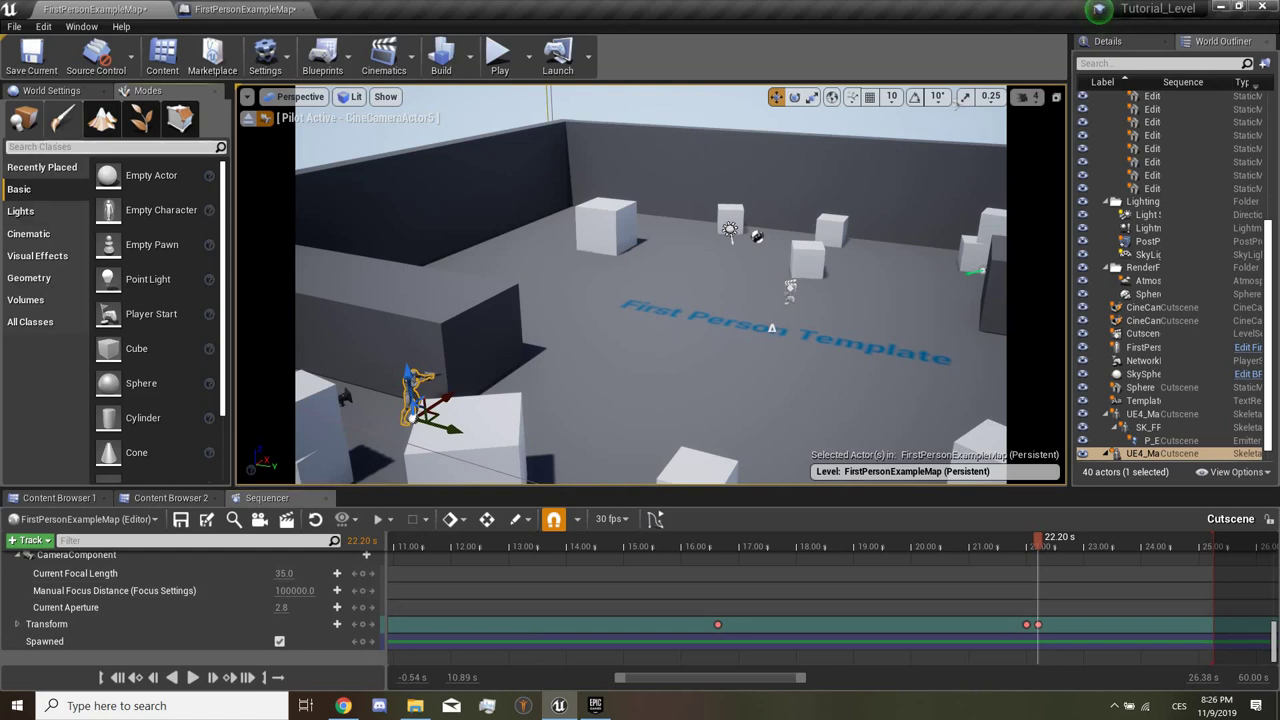
{"action": "left_click", "coordinate": [59, 497]}
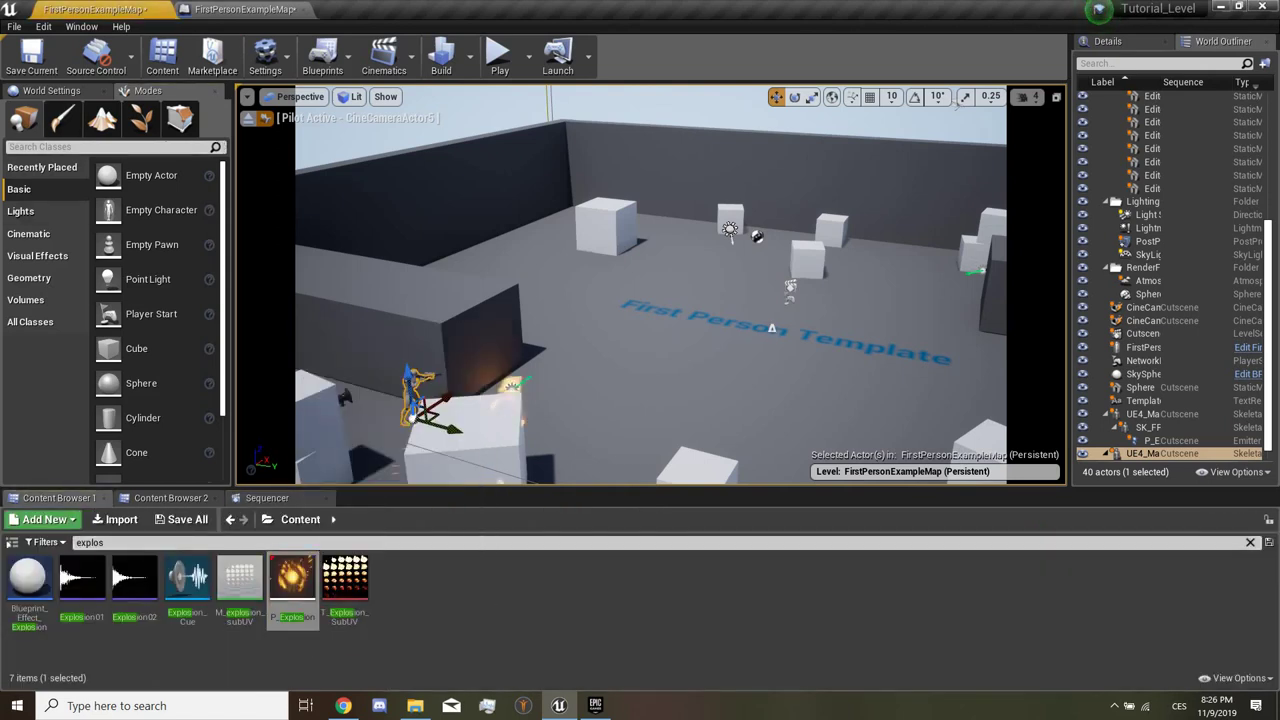
Step: Place a P_Explosion emitter in the level and position it at the rifle's muzzle
{"action": "left_click_drag", "start_coordinate": [510, 385], "coordinate": [467, 372]}
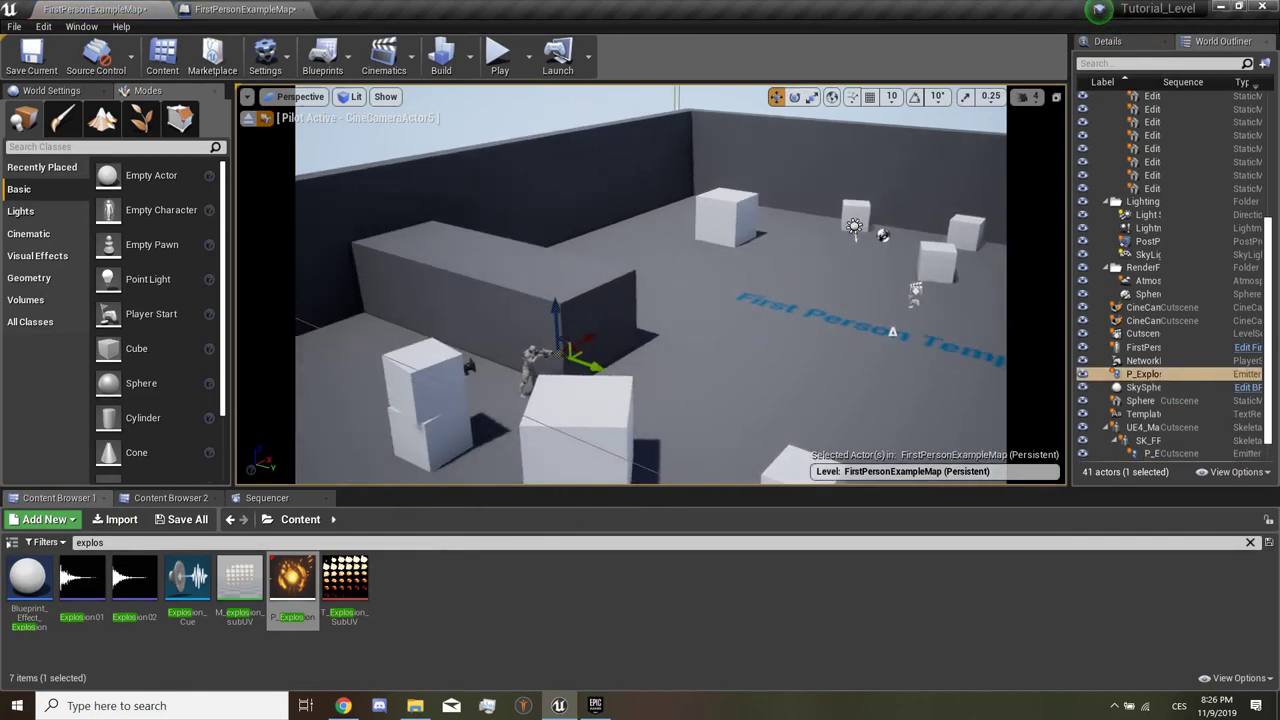
{"action": "key", "text": "f"}
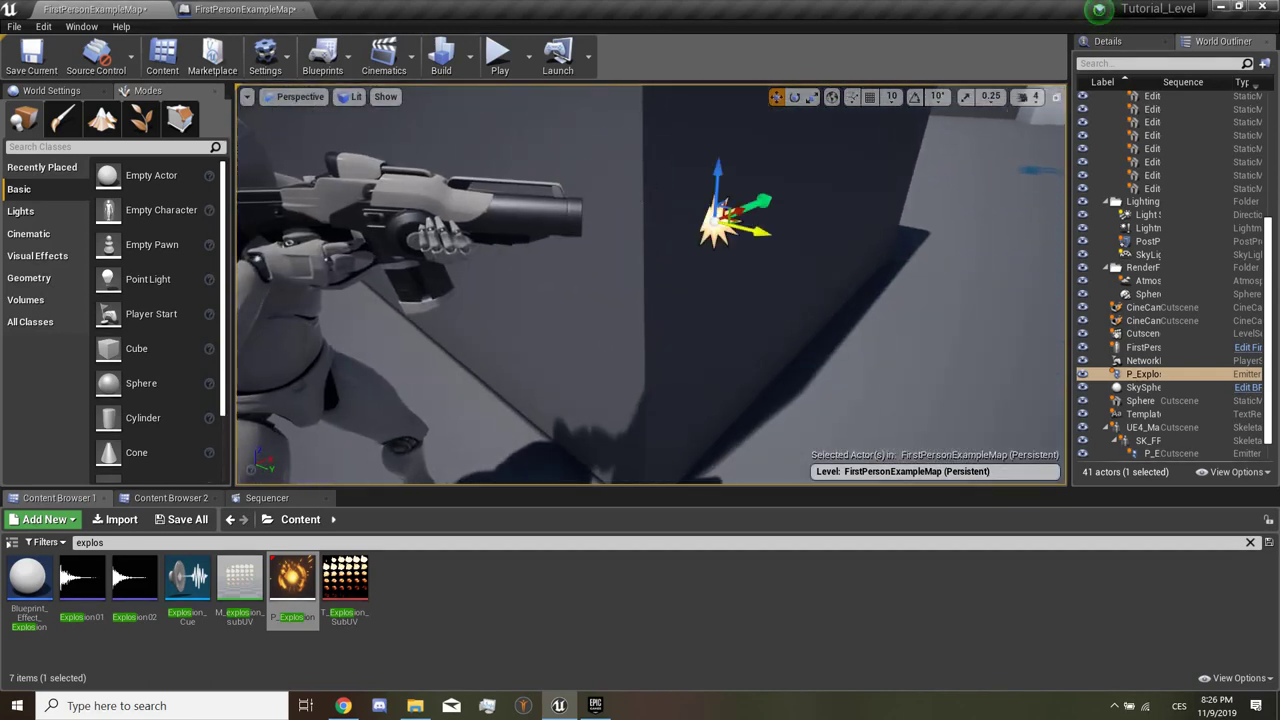
{"action": "left_click_drag", "start_coordinate": [697, 224], "coordinate": [594, 267]}
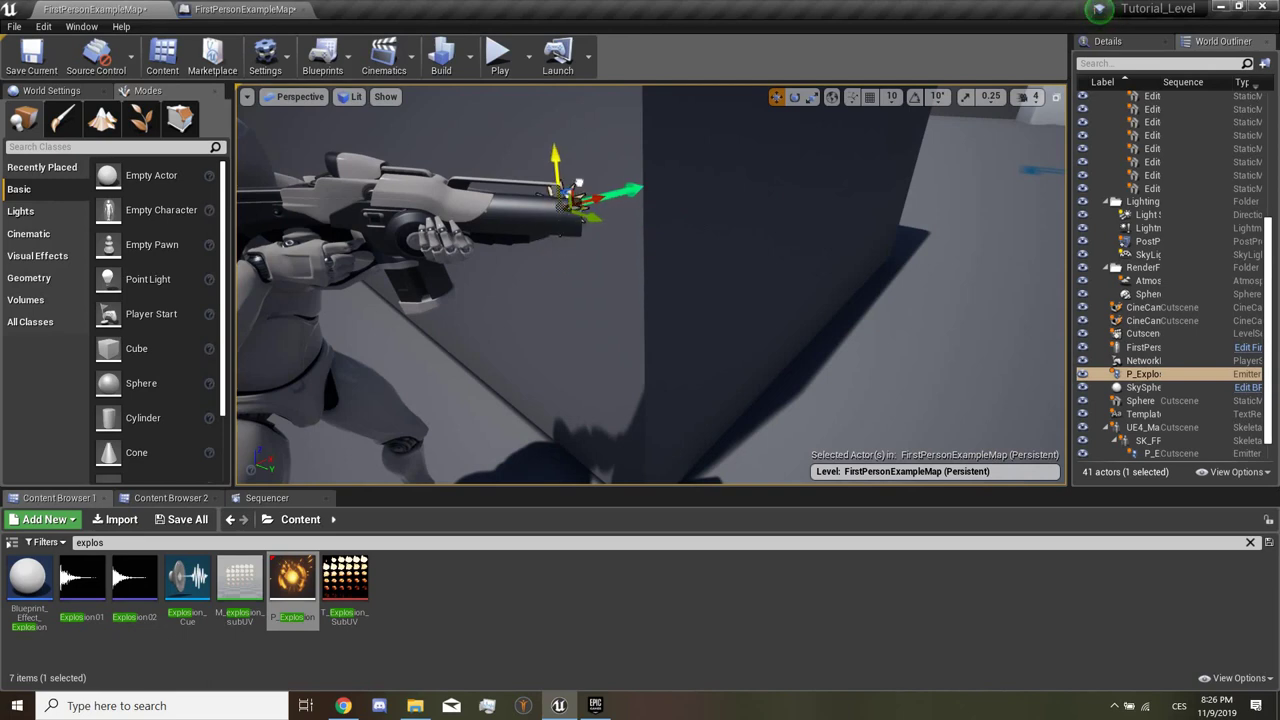
{"action": "key", "text": "e"}
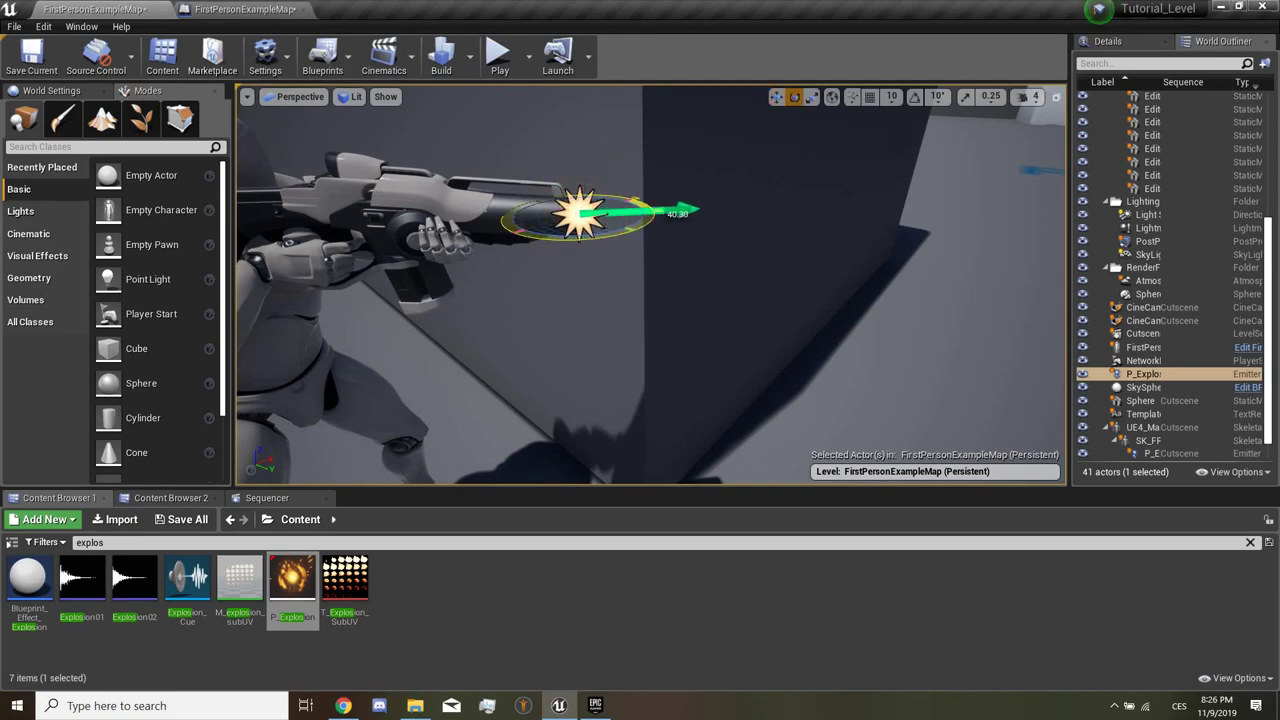
{"action": "mouse_move", "coordinate": [617, 231]}
{"action": "left_mouse_down", "text": "alt"}
{"action": "mouse_move", "coordinate": [660, 260]}
{"action": "mouse_move", "coordinate": [700, 262]}
{"action": "left_mouse_up", "text": "alt"}
{"action": "key", "text": "w"}
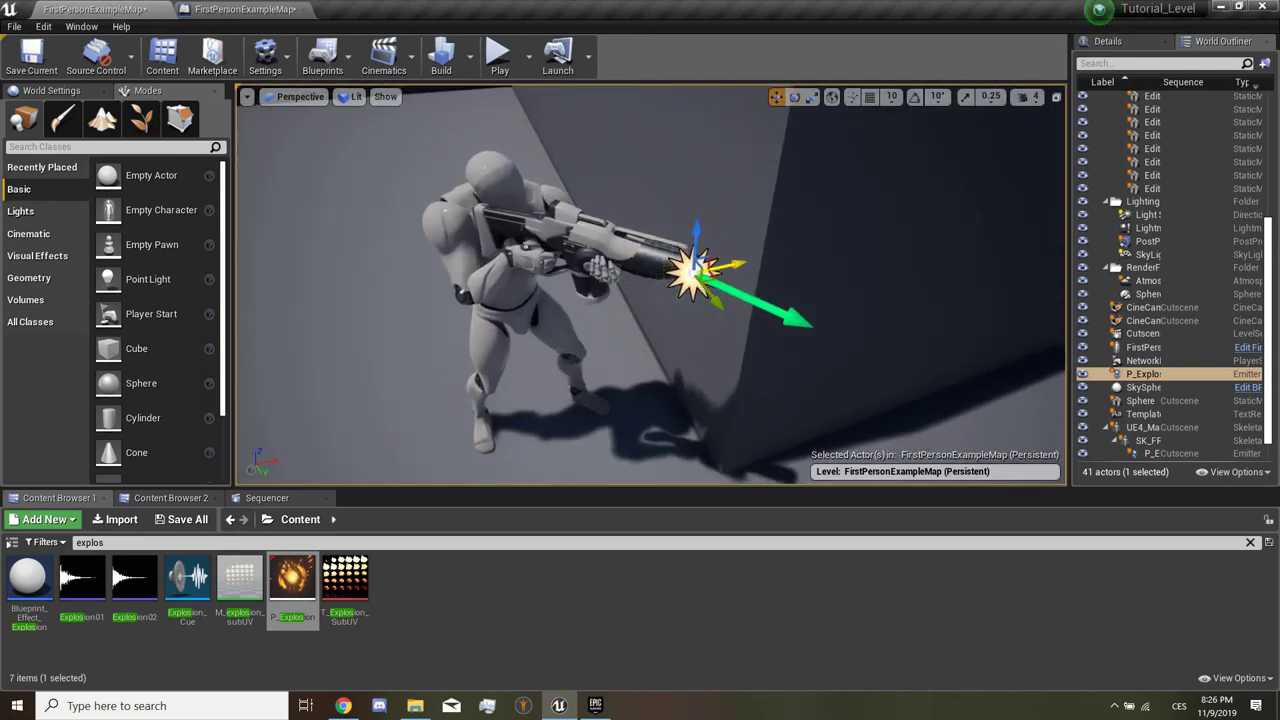
{"action": "key", "text": "e"}
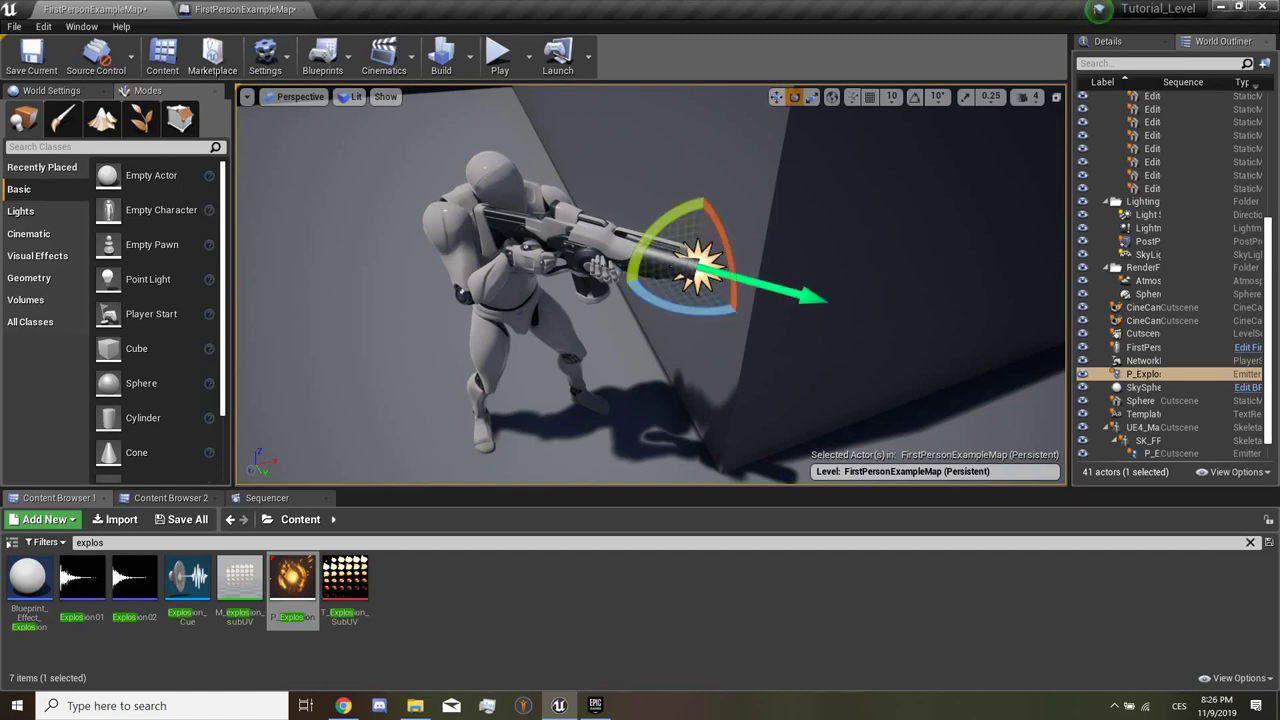
Step: Attach P_Explosion2 to SK_FF's Muzzle socket and return to the Sequencer timeline
{"action": "left_click", "coordinate": [1105, 41]}
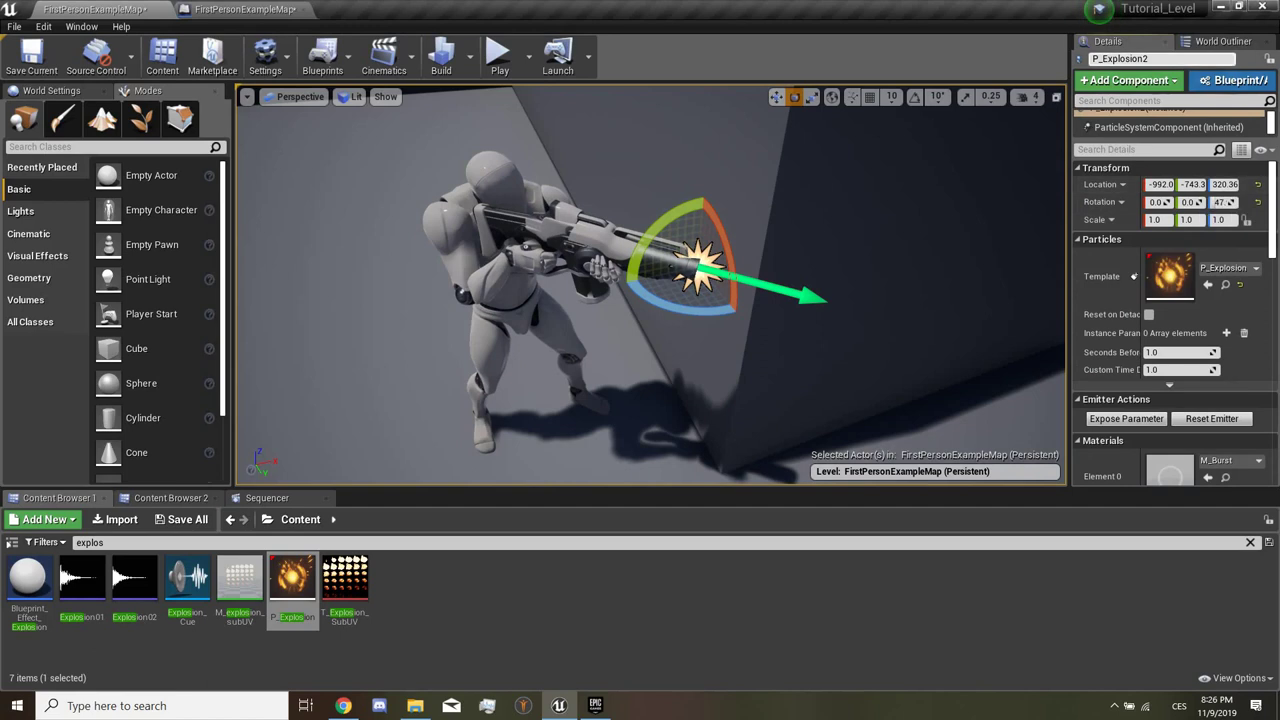
{"action": "left_click", "coordinate": [1222, 41]}
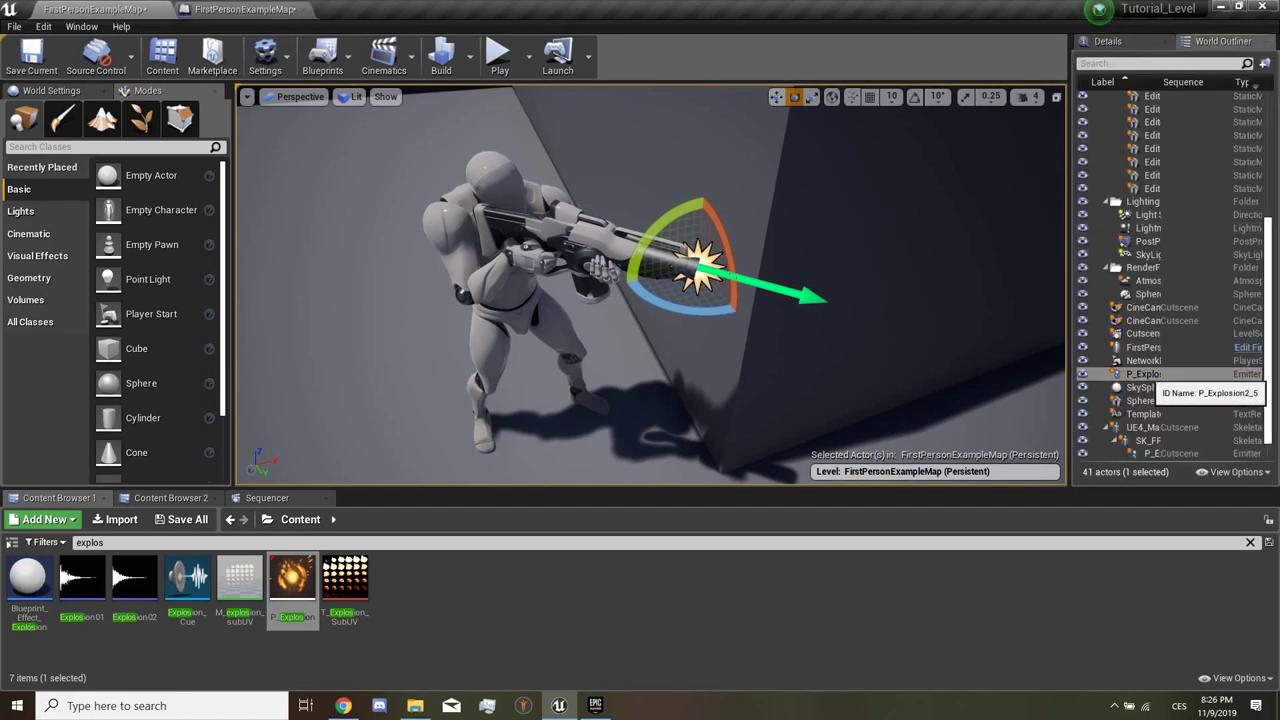
{"action": "mouse_move", "coordinate": [1145, 377]}
{"action": "left_mouse_down"}
{"action": "mouse_move", "coordinate": [1163, 453]}
{"action": "mouse_move", "coordinate": [1150, 455]}
{"action": "left_mouse_up"}
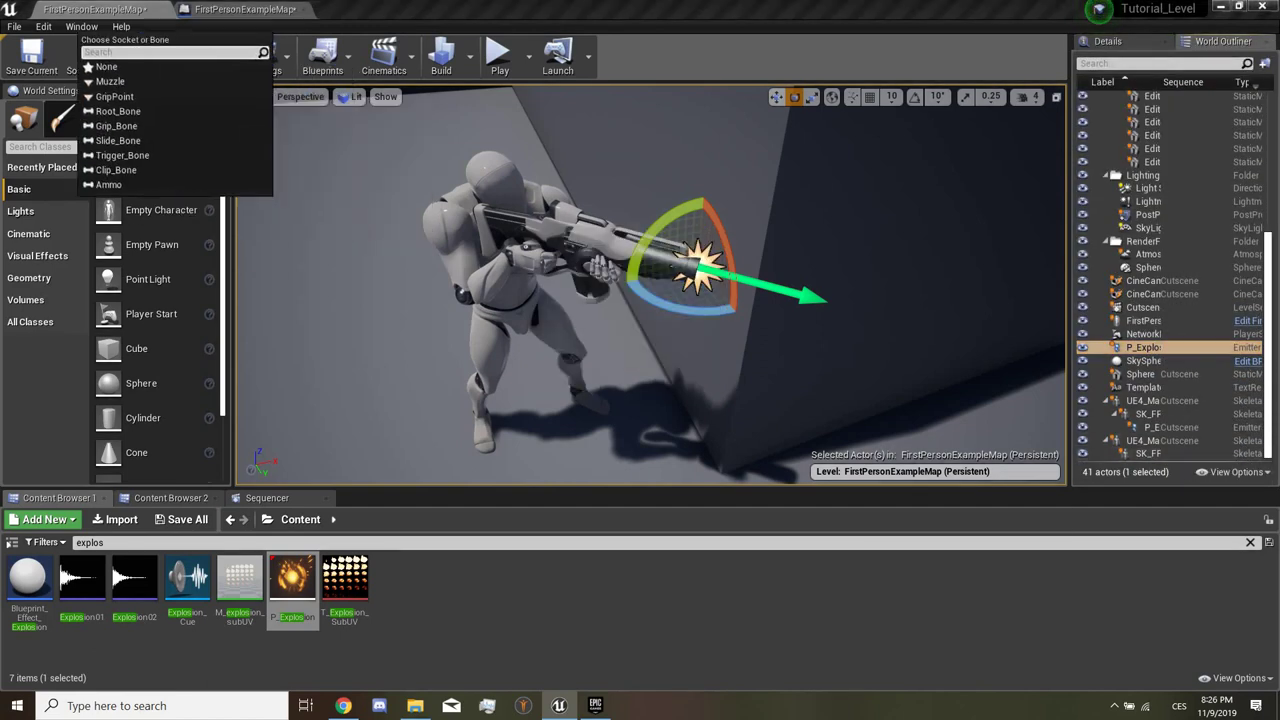
{"action": "left_click", "coordinate": [33, 50]}
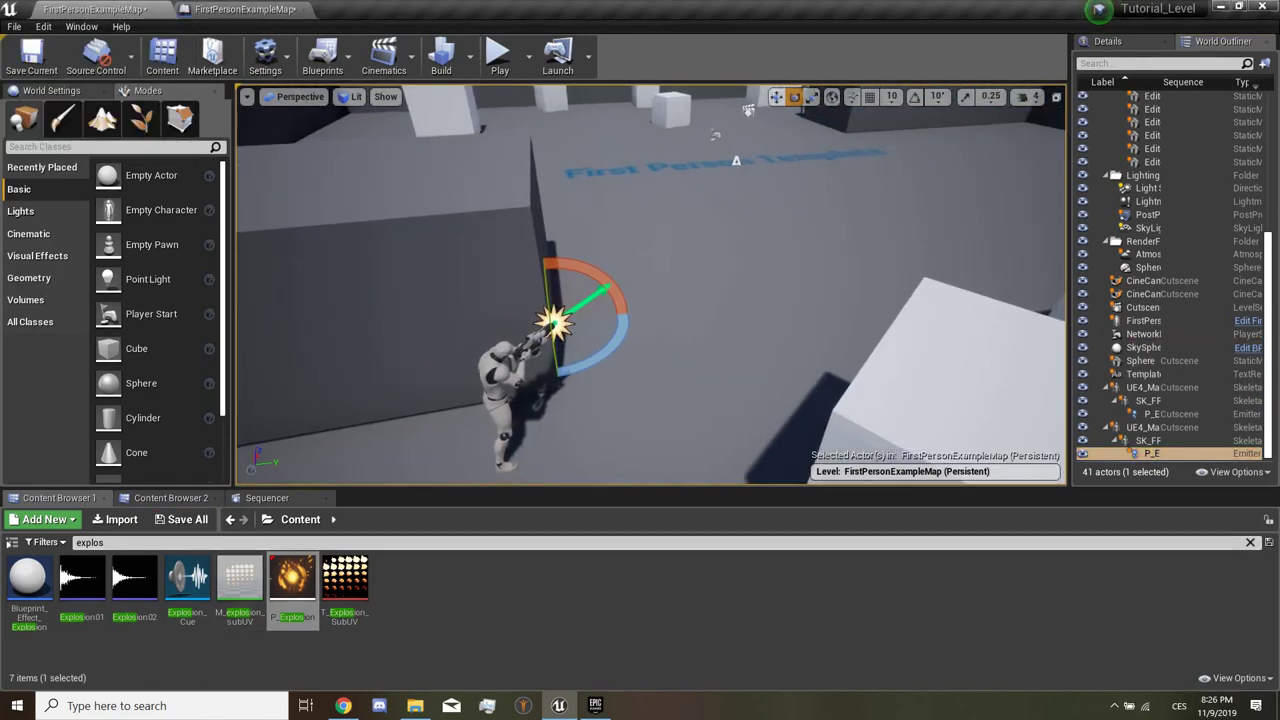
{"action": "left_click", "coordinate": [266, 497]}
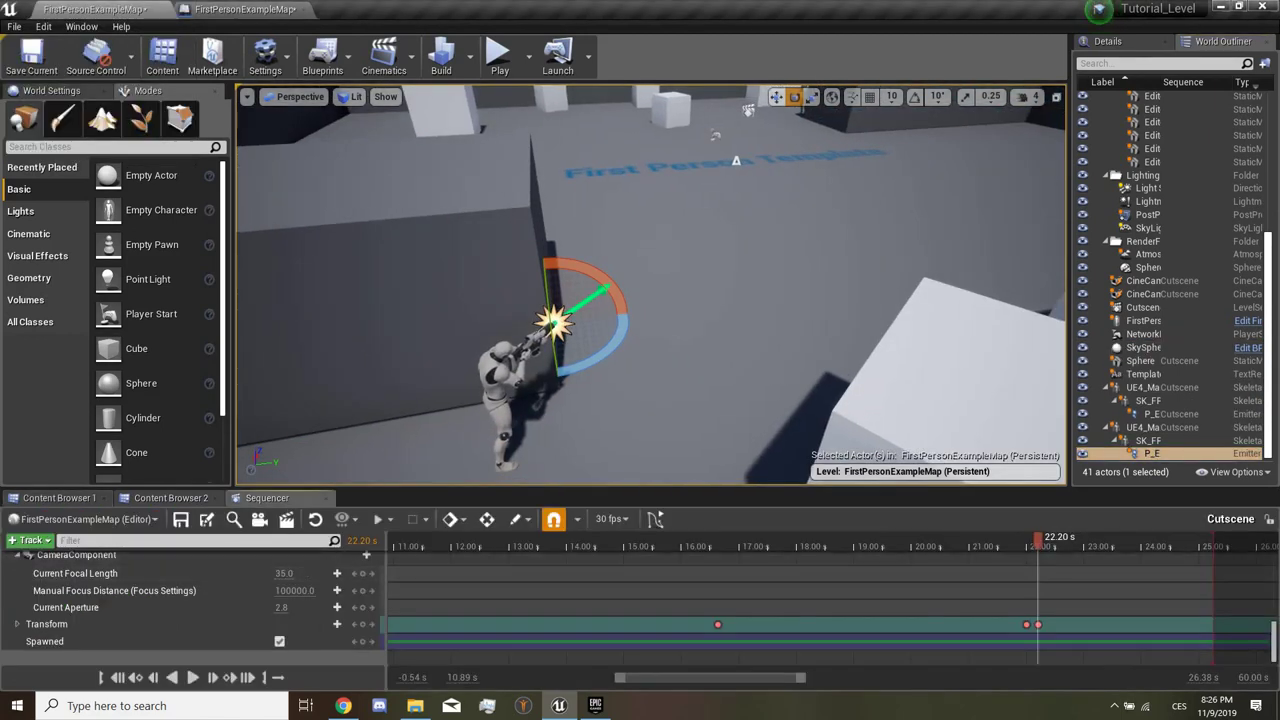
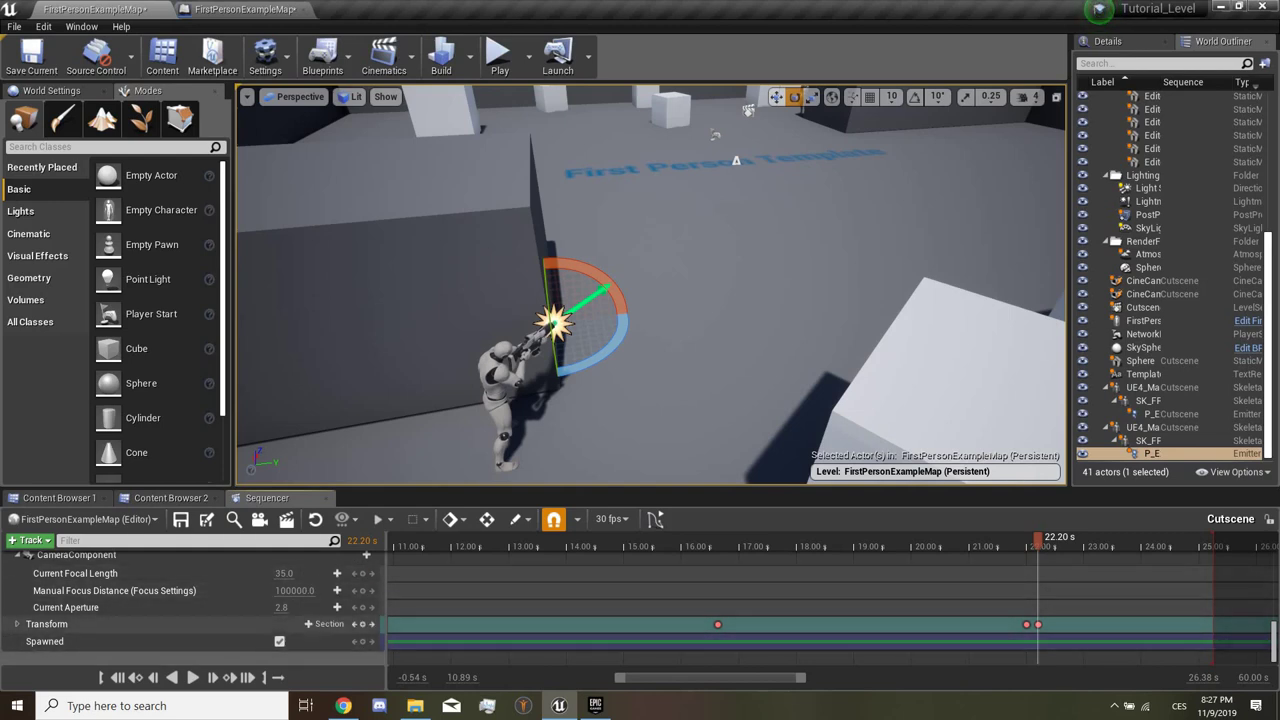
Step: Add the P_Explosion2 actor to the sequence with a Particle Toggle track
{"action": "scroll", "coordinate": [200, 620], "scroll_direction": "up", "scroll_amount": 2}
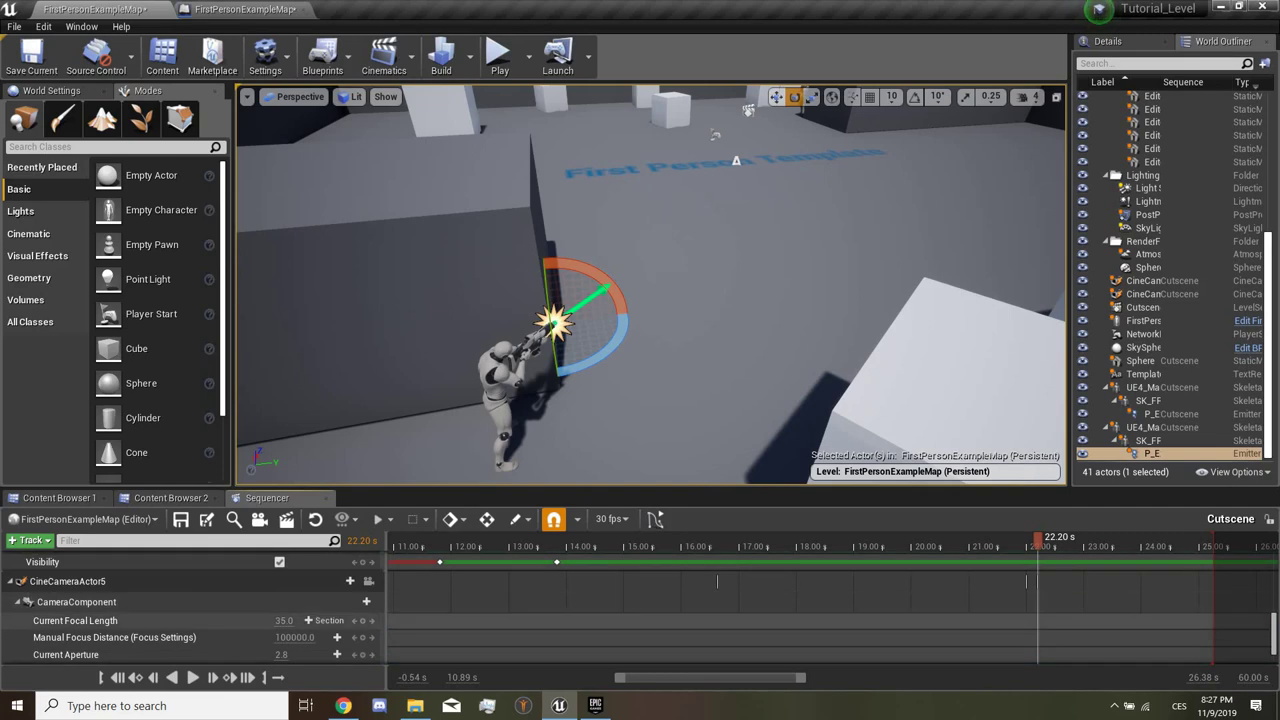
{"action": "scroll", "coordinate": [200, 610], "scroll_direction": "down", "scroll_amount": 3}
{"action": "scroll", "coordinate": [200, 610], "scroll_direction": "up", "scroll_amount": 3}
{"action": "left_click", "coordinate": [28, 540]}
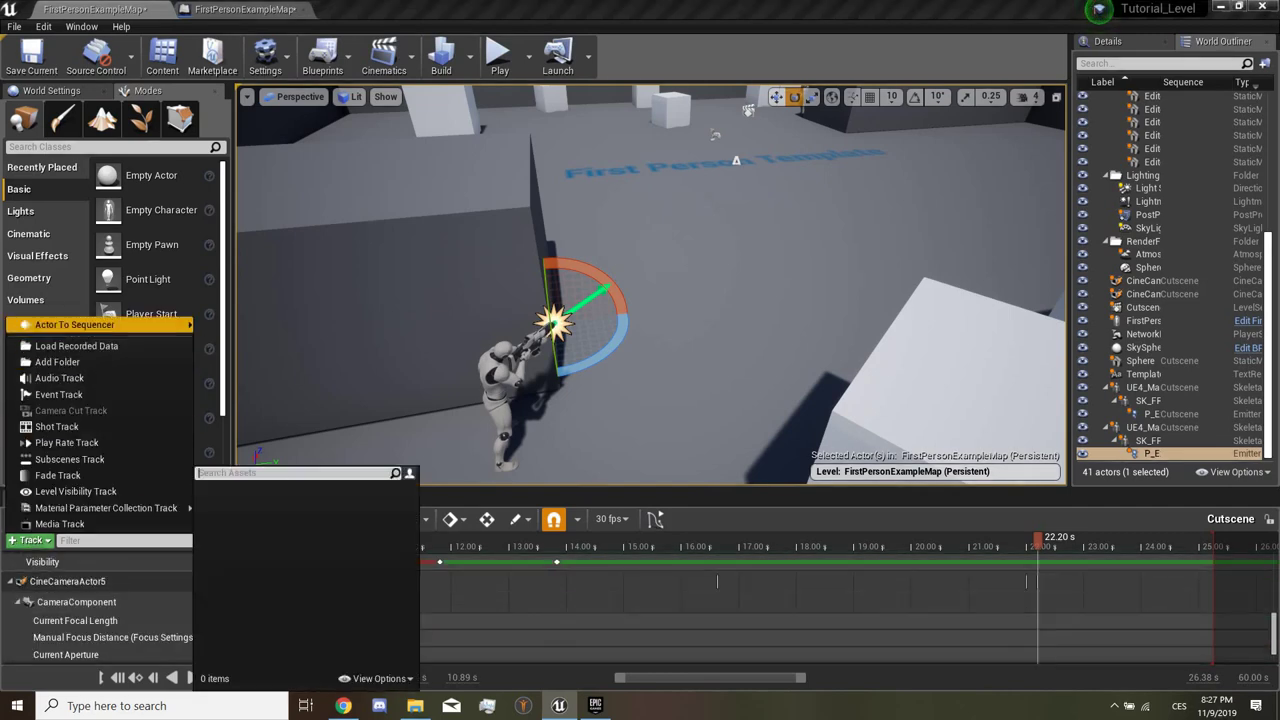
{"action": "mouse_move", "coordinate": [110, 322]}
{"action": "left_click", "coordinate": [250, 385]}
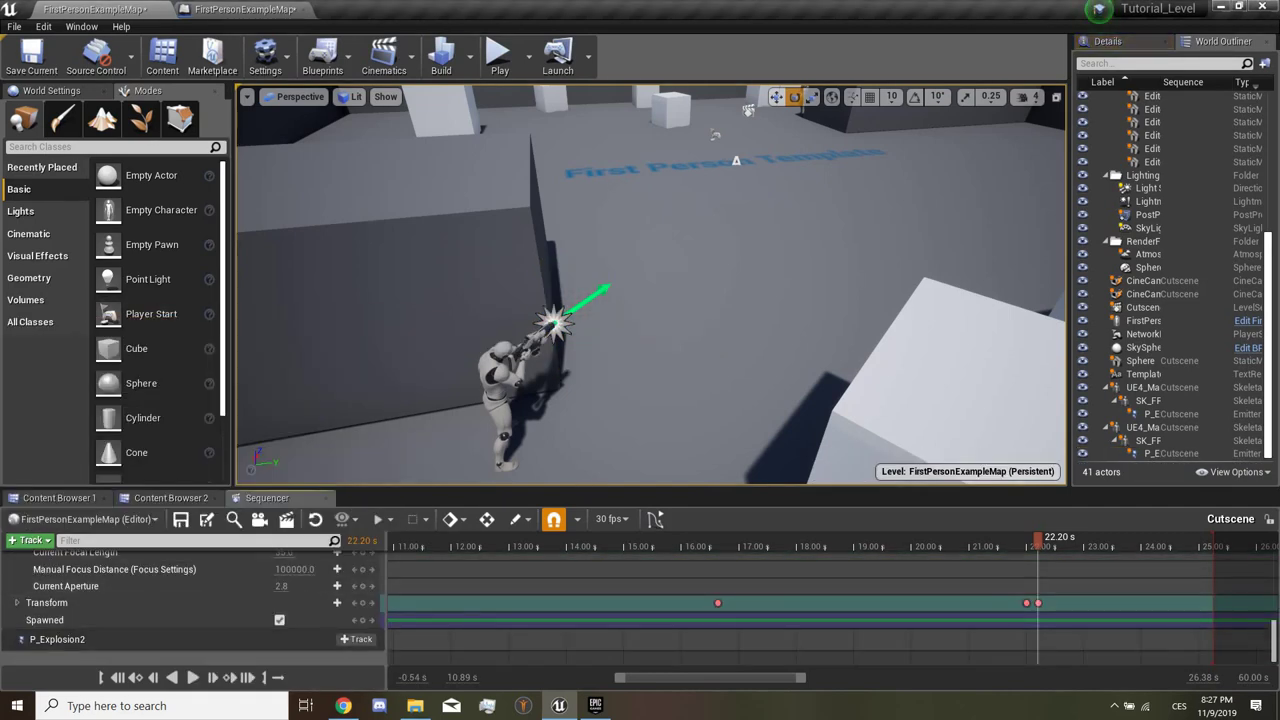
{"action": "left_click", "coordinate": [357, 638]}
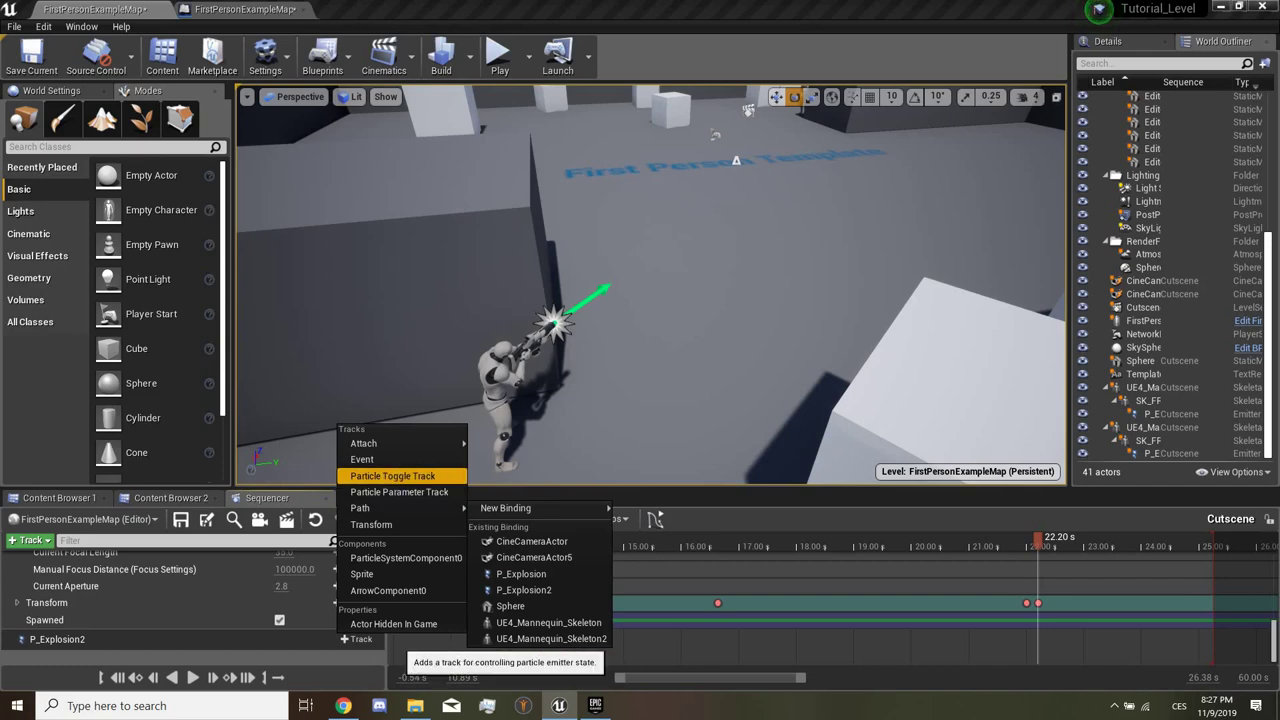
{"action": "left_click", "coordinate": [395, 476]}
Step: Key the explosion to Activate at 22.20 s and Deactivate at 23.13 s
{"action": "scroll", "coordinate": [300, 610], "scroll_direction": "down", "scroll_amount": 1}
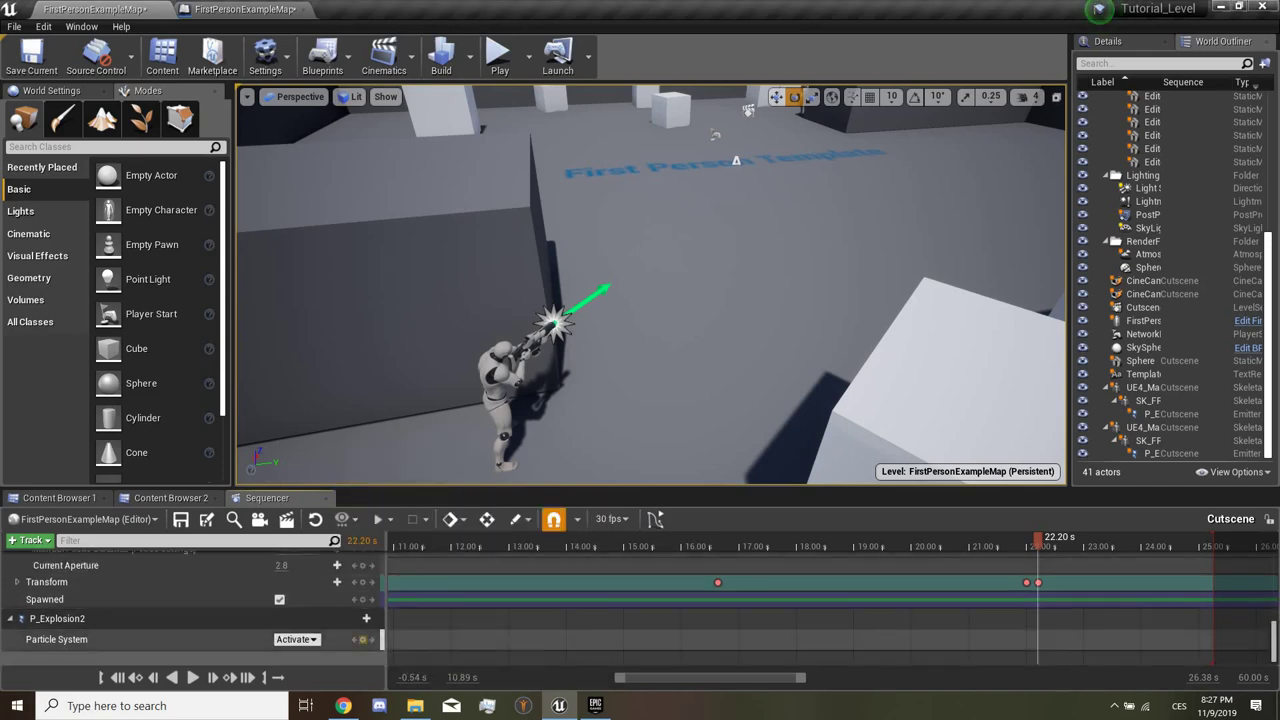
{"action": "left_click", "coordinate": [363, 639]}
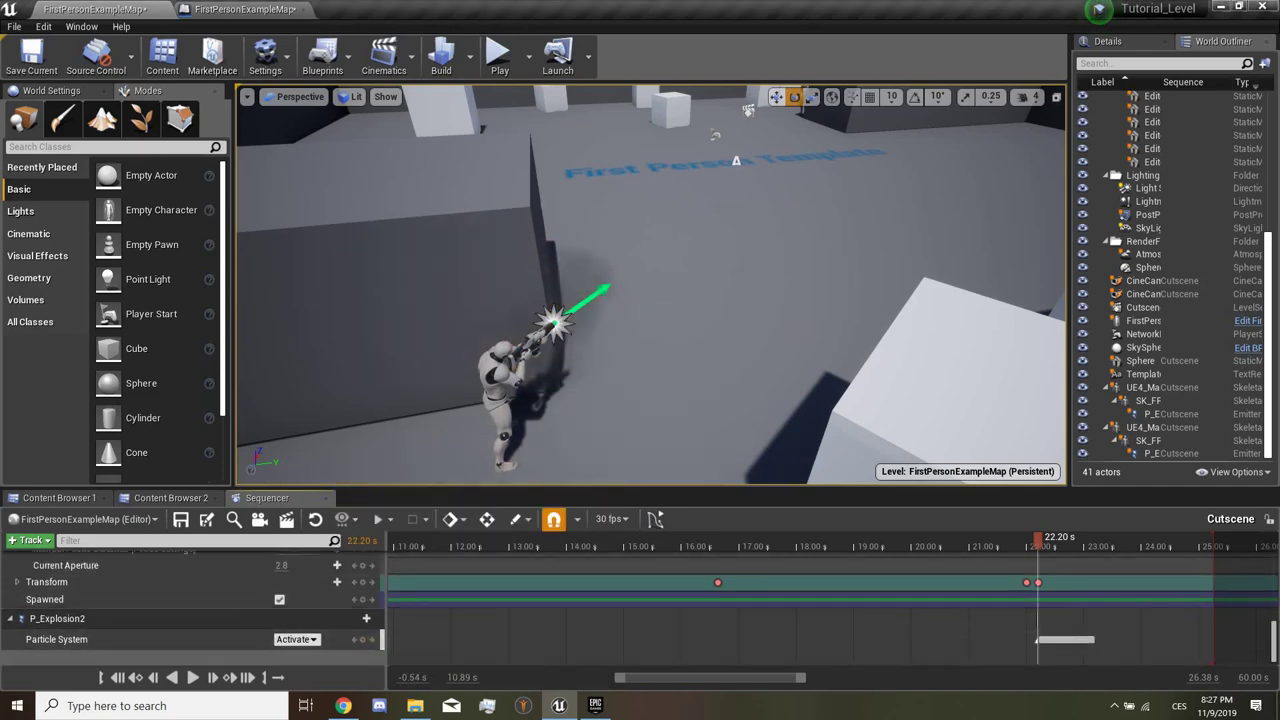
{"action": "left_click", "coordinate": [1091, 540]}
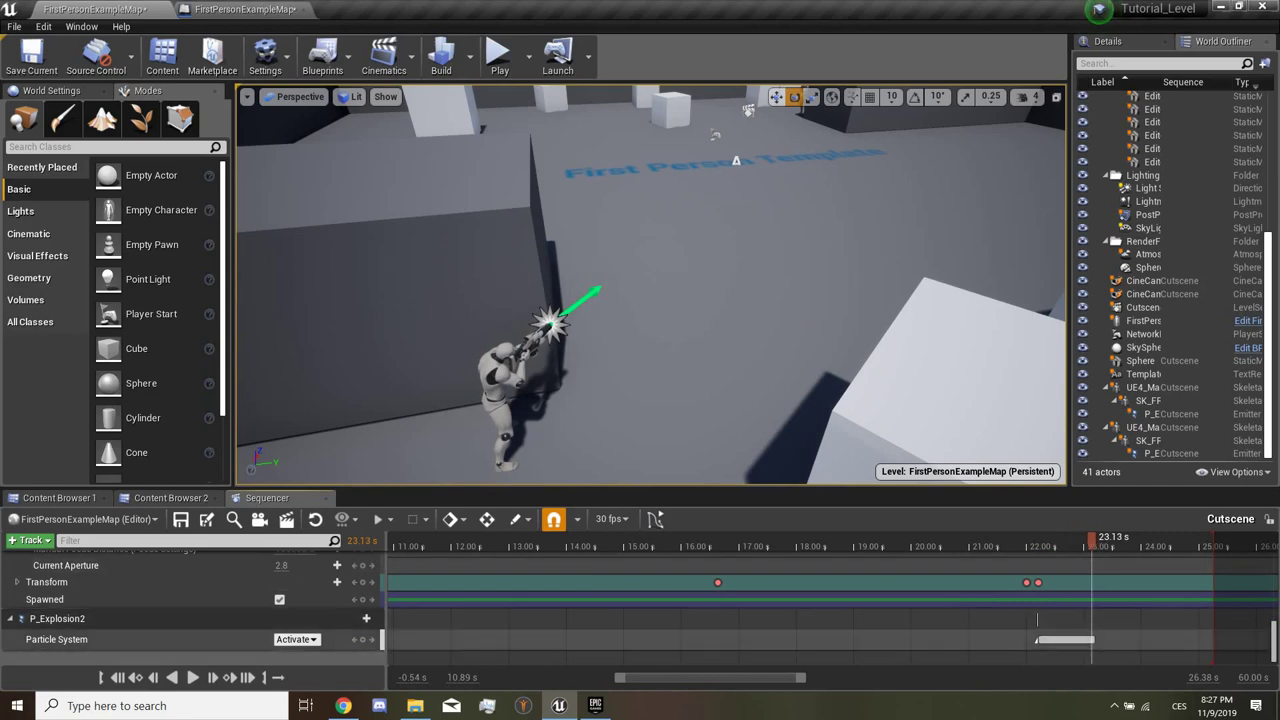
{"action": "left_click", "coordinate": [297, 639]}
{"action": "left_click", "coordinate": [297, 663]}
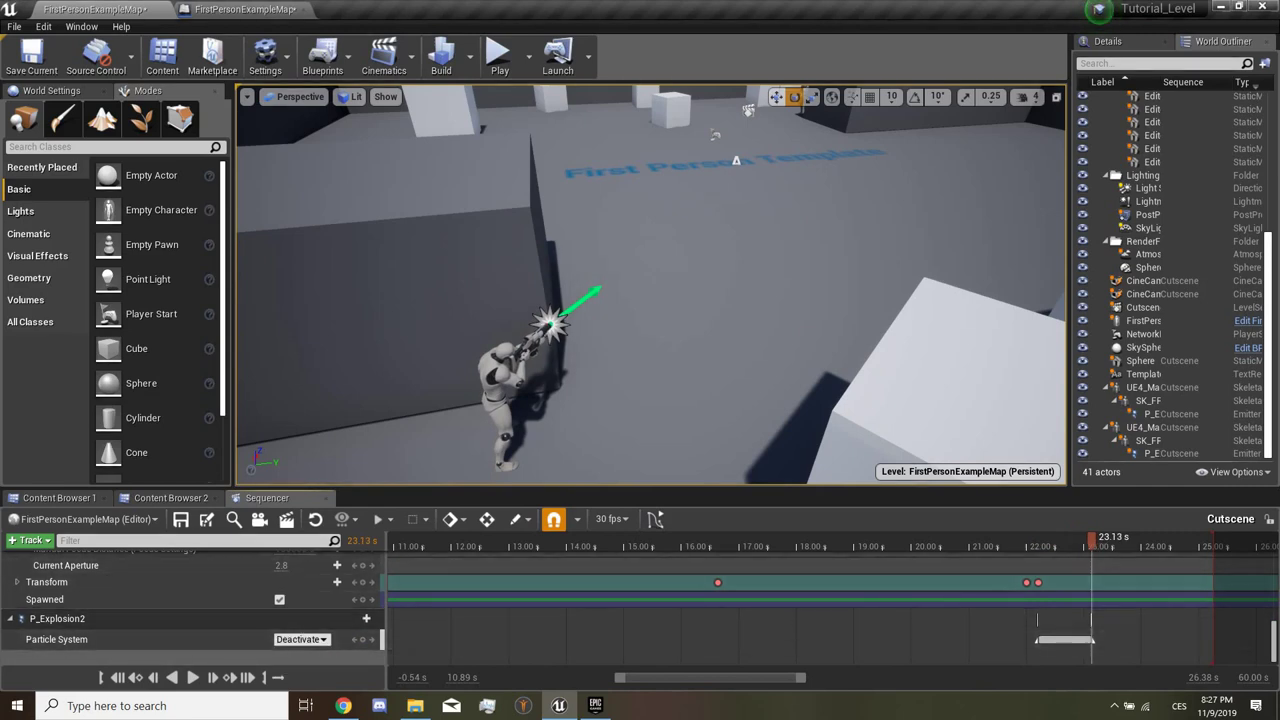
Step: Scrub back to preview the explosion, then stop the cutscene preview
{"action": "left_click_drag", "start_coordinate": [1091, 540], "coordinate": [1015, 540]}
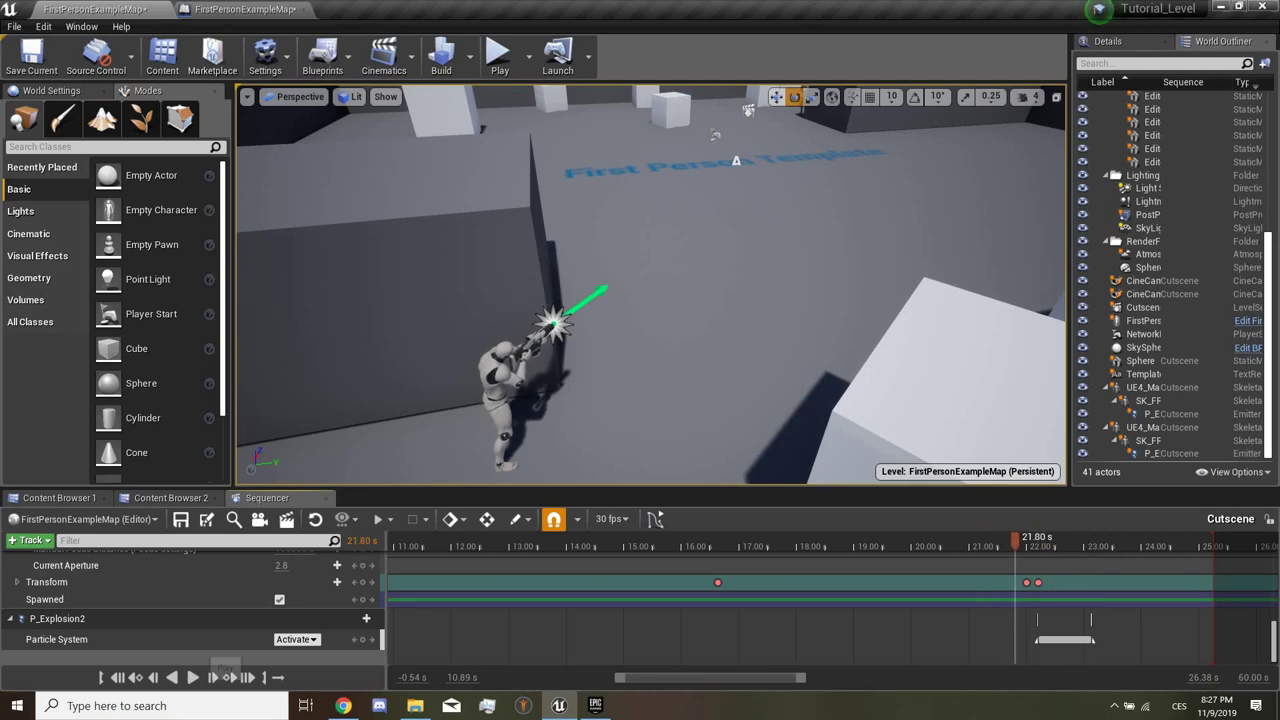
{"action": "left_click", "coordinate": [193, 677]}
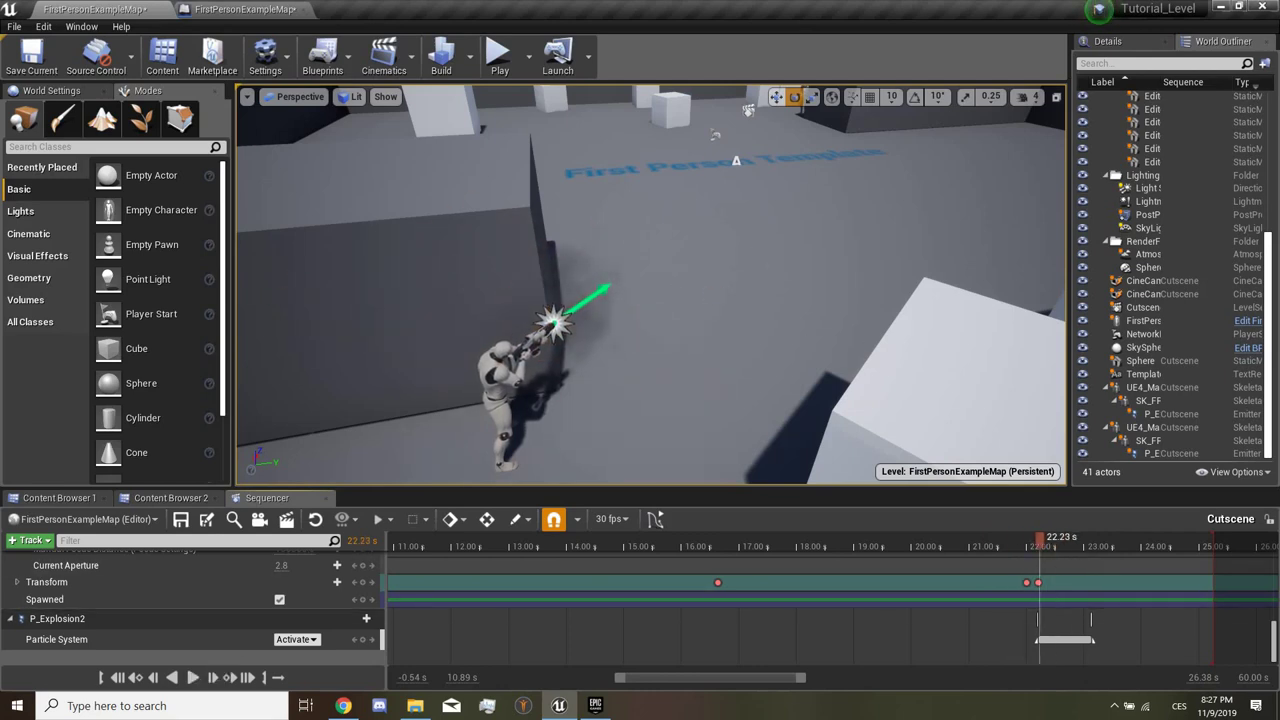
{"action": "scroll", "coordinate": [190, 610], "scroll_direction": "up", "scroll_amount": 2}
Step: Select the UE4_Mannequin_Skeleton2 track and adjust the timeline view around its clips
{"action": "scroll", "coordinate": [190, 610], "scroll_direction": "up", "scroll_amount": 2}
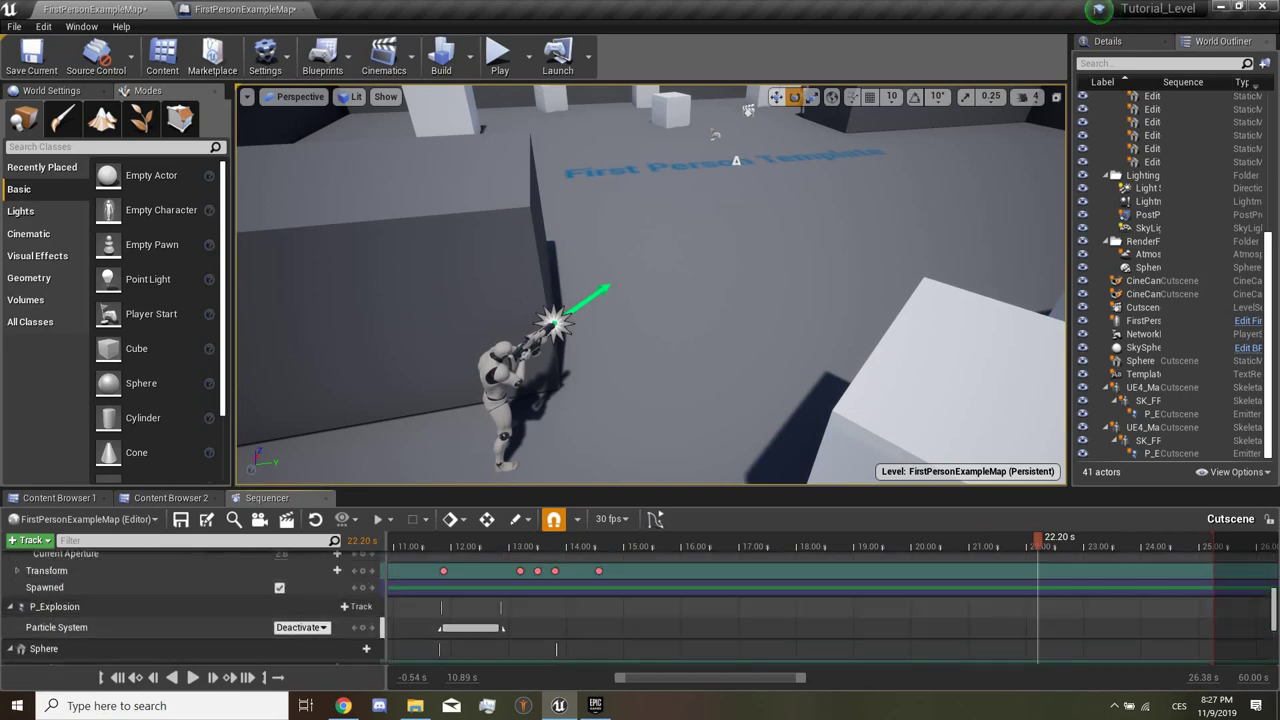
{"action": "scroll", "coordinate": [190, 610], "scroll_direction": "up", "scroll_amount": 2}
{"action": "scroll", "coordinate": [190, 610], "scroll_direction": "up", "scroll_amount": 2}
{"action": "scroll", "coordinate": [190, 610], "scroll_direction": "up", "scroll_amount": 2}
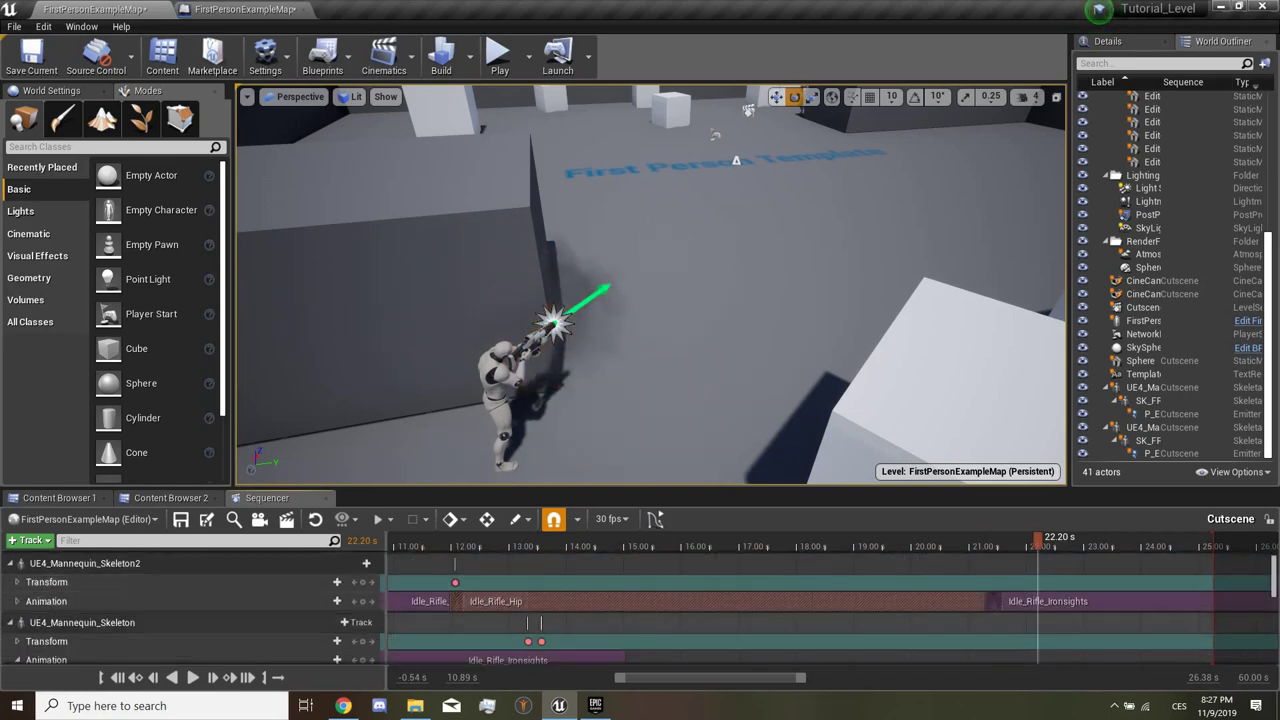
{"action": "scroll", "coordinate": [190, 610], "scroll_direction": "up", "scroll_amount": 1}
{"action": "left_click", "coordinate": [85, 563]}
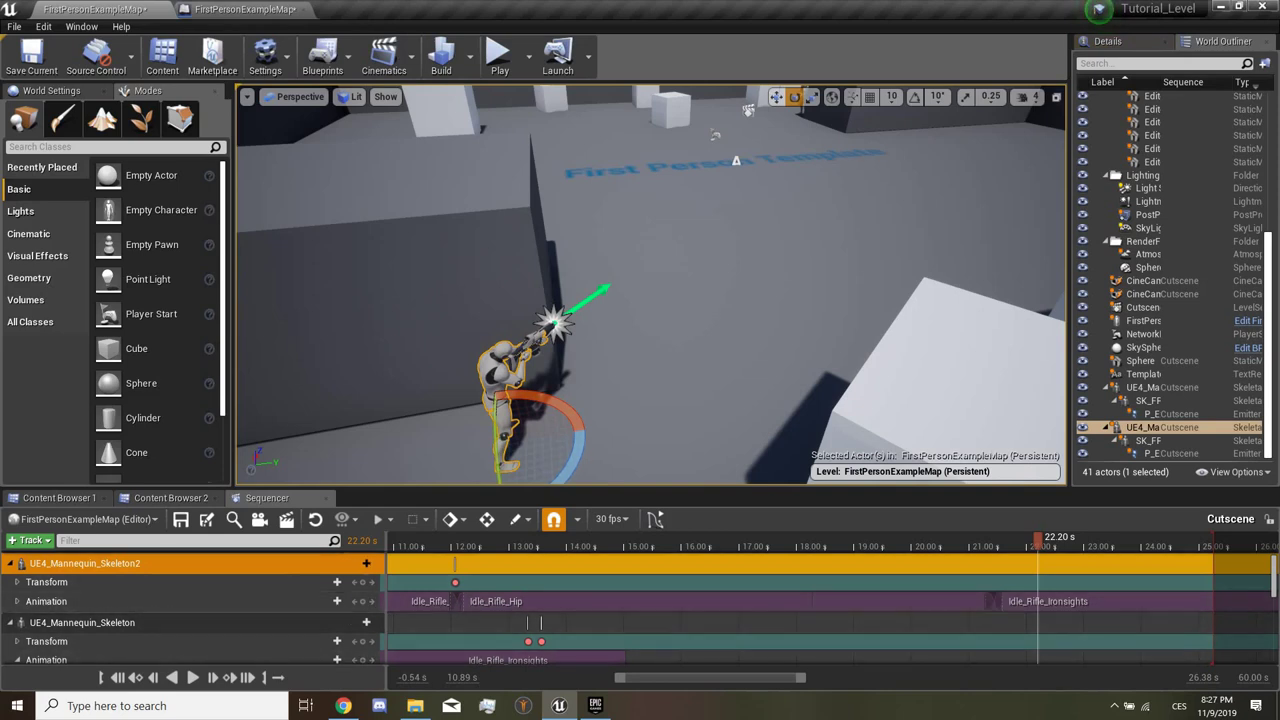
{"action": "left_click_drag", "start_coordinate": [712, 677], "coordinate": [764, 677]}
{"action": "mouse_move", "coordinate": [714, 601]}
{"action": "left_mouse_down"}
{"action": "mouse_move", "coordinate": [724, 597]}
{"action": "mouse_move", "coordinate": [712, 600]}
{"action": "left_mouse_up"}
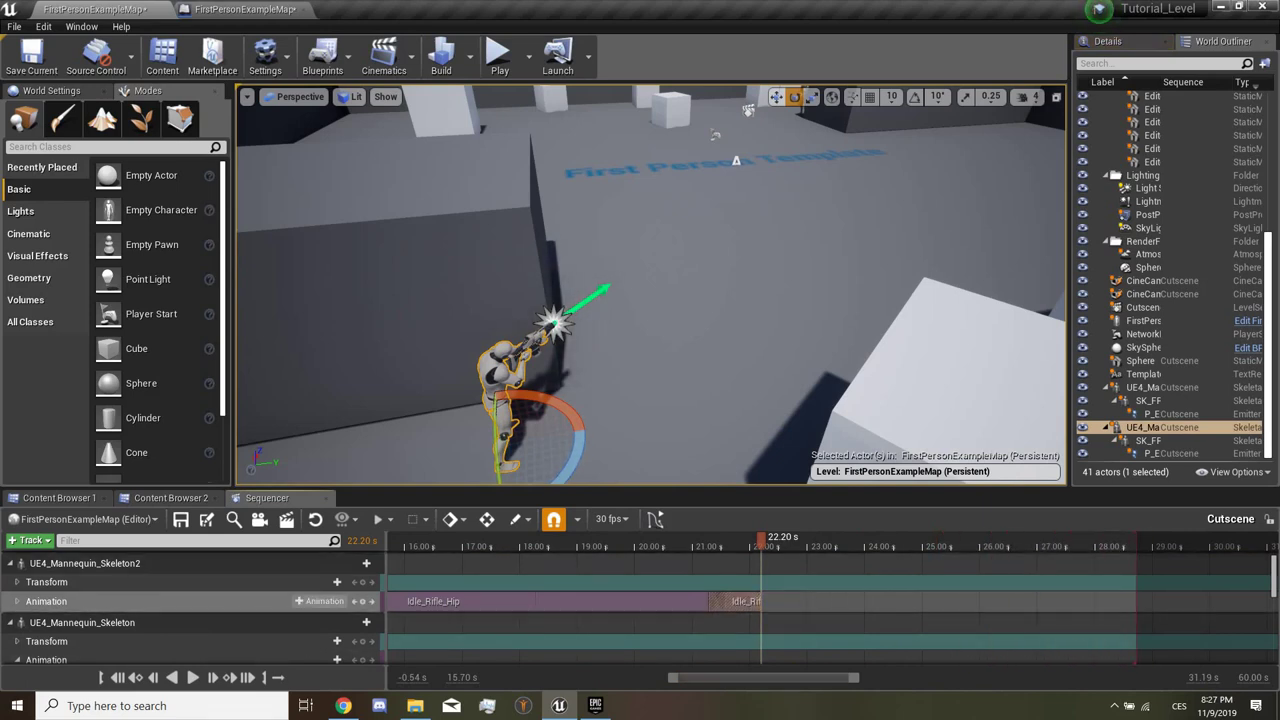
Step: Search the mannequin's animation list and add Fire_Rifle_Hip at the 22.20 s playhead
{"action": "left_click", "coordinate": [320, 601]}
{"action": "type", "text": "s"}
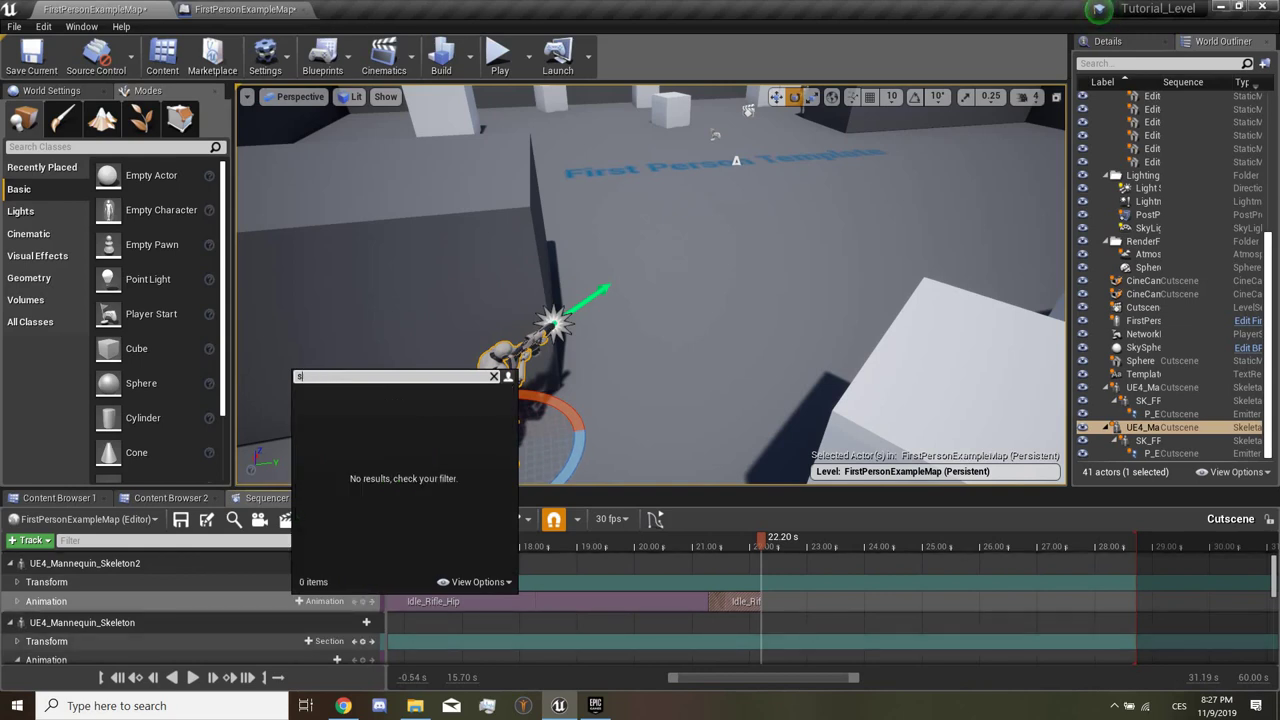
{"action": "key", "text": "BackSpace"}
{"action": "type", "text": "e"}
{"action": "scroll", "coordinate": [400, 480], "scroll_direction": "down", "scroll_amount": 1}
{"action": "scroll", "coordinate": [400, 480], "scroll_direction": "down", "scroll_amount": 2}
{"action": "scroll", "coordinate": [415, 512], "scroll_direction": "down", "scroll_amount": 2}
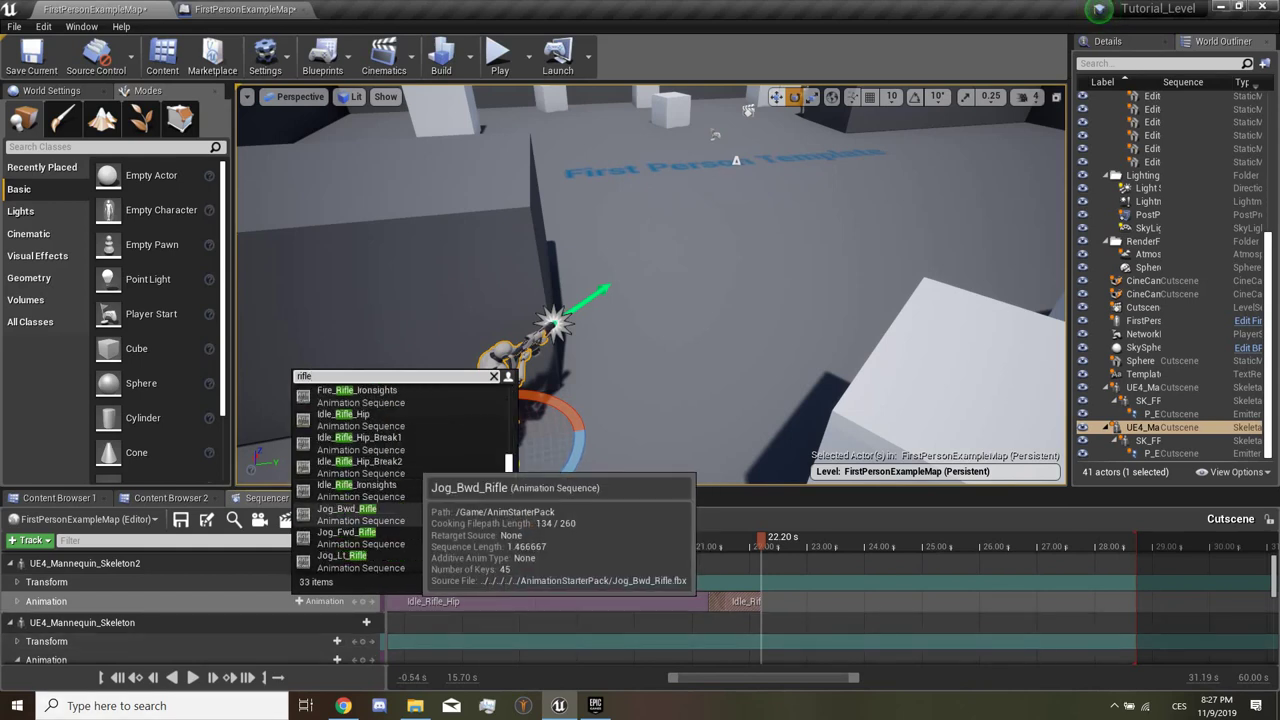
{"action": "scroll", "coordinate": [400, 467], "scroll_direction": "down", "scroll_amount": 2}
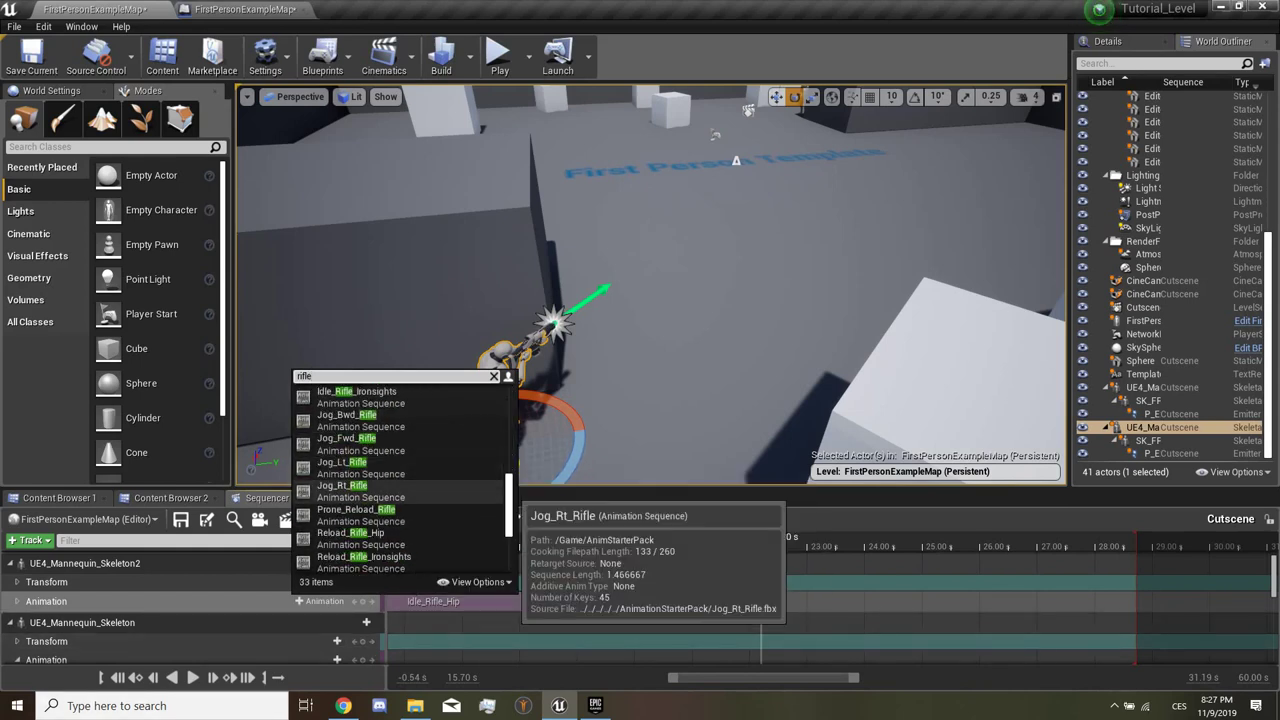
{"action": "scroll", "coordinate": [400, 490], "scroll_direction": "down", "scroll_amount": 1}
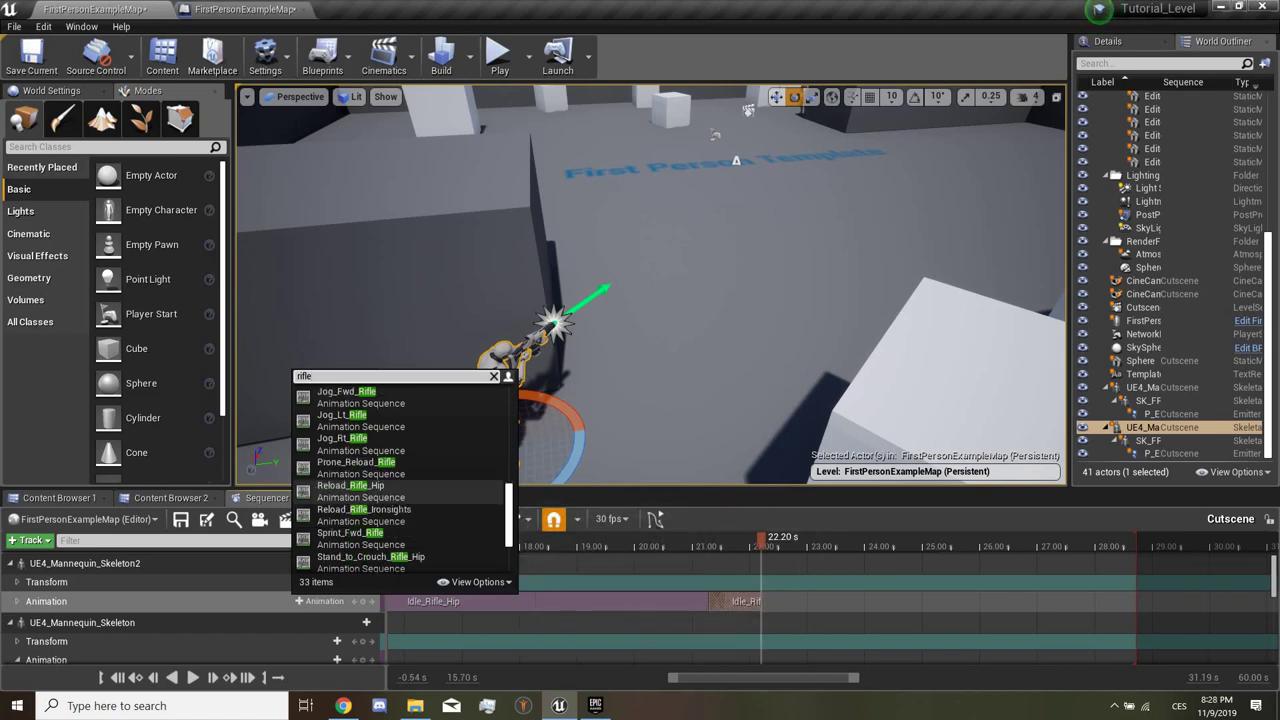
{"action": "scroll", "coordinate": [400, 490], "scroll_direction": "down", "scroll_amount": 3}
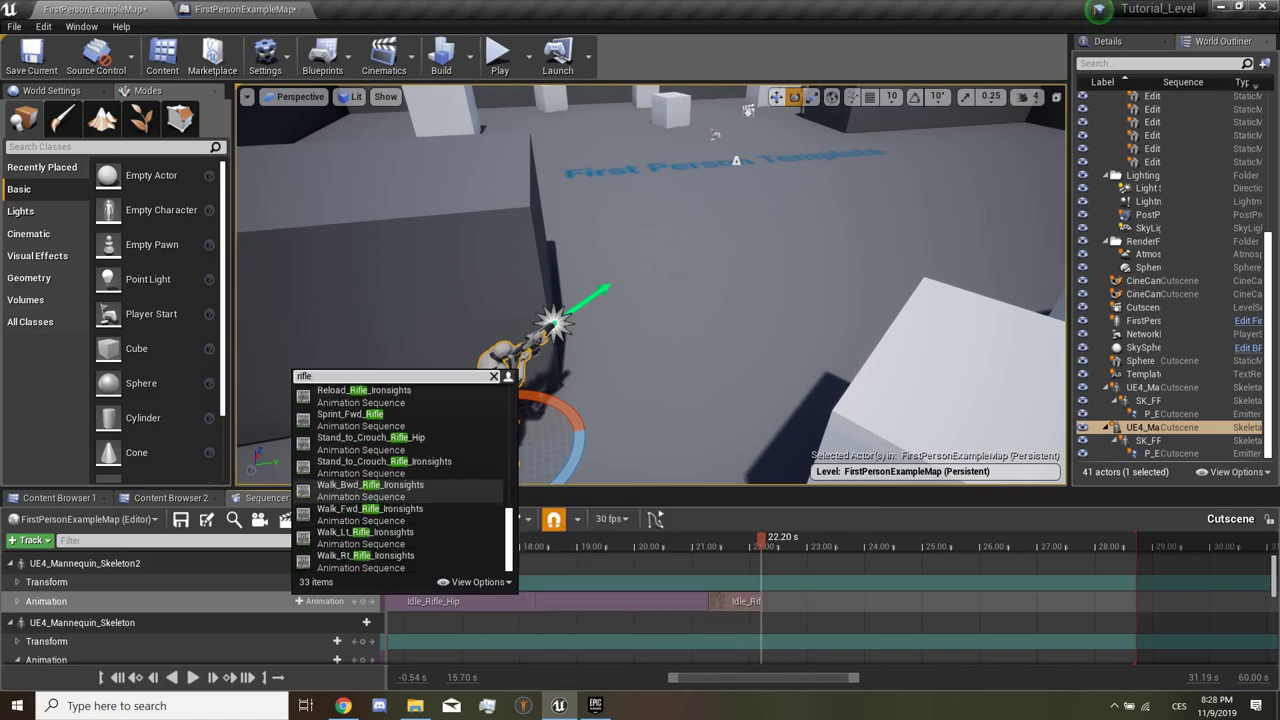
{"action": "scroll", "coordinate": [400, 490], "scroll_direction": "up", "scroll_amount": 1}
{"action": "scroll", "coordinate": [400, 490], "scroll_direction": "up", "scroll_amount": 1}
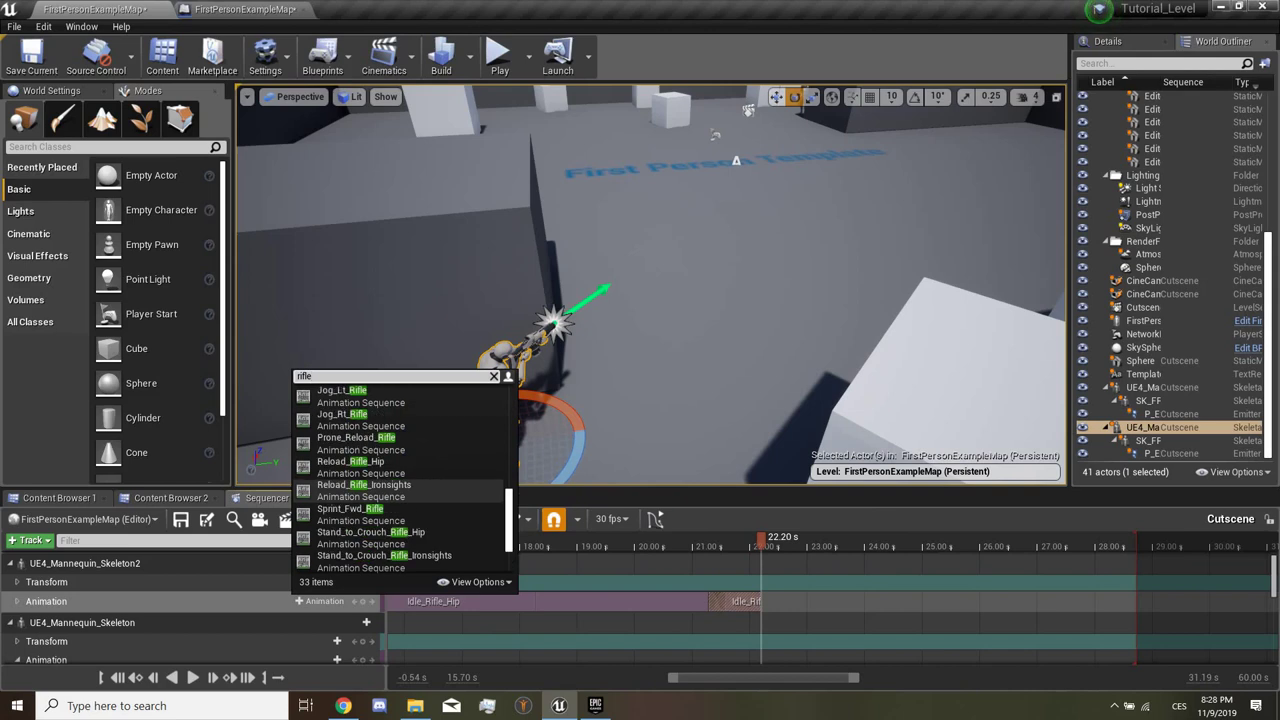
{"action": "scroll", "coordinate": [400, 490], "scroll_direction": "up", "scroll_amount": 2}
{"action": "scroll", "coordinate": [400, 490], "scroll_direction": "up", "scroll_amount": 1}
{"action": "scroll", "coordinate": [400, 490], "scroll_direction": "up", "scroll_amount": 1}
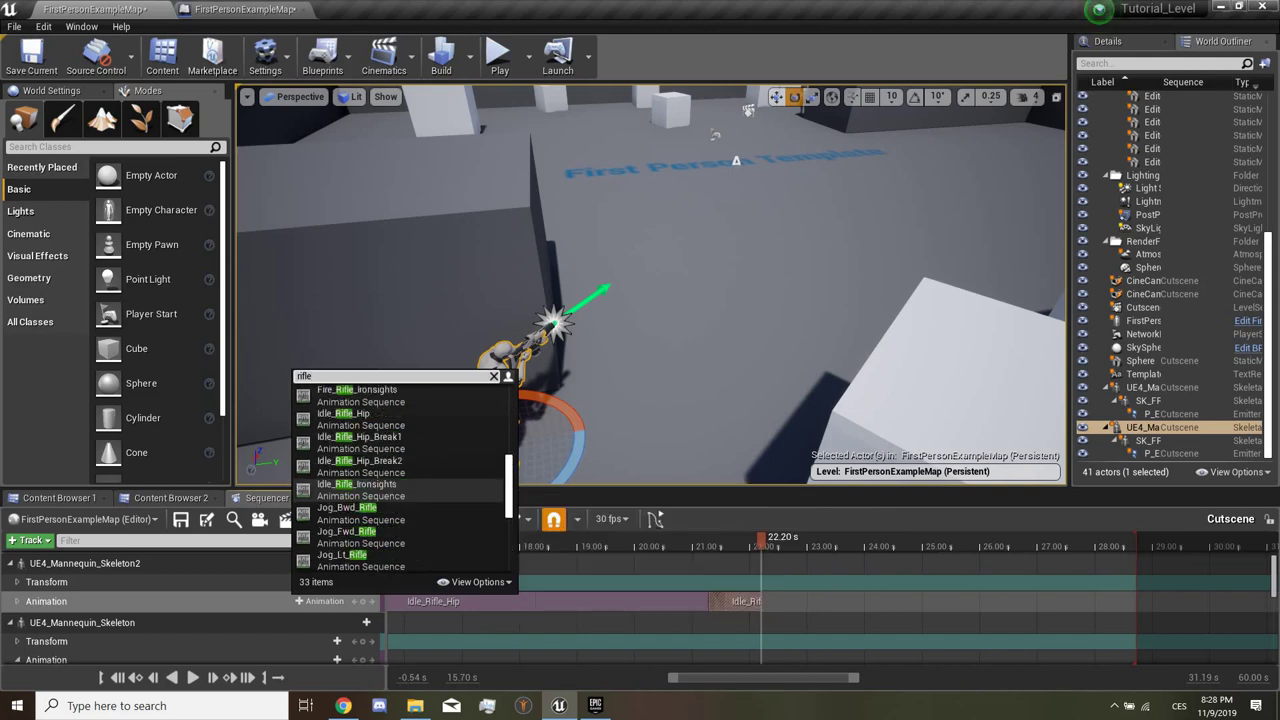
{"action": "left_click", "coordinate": [360, 418]}
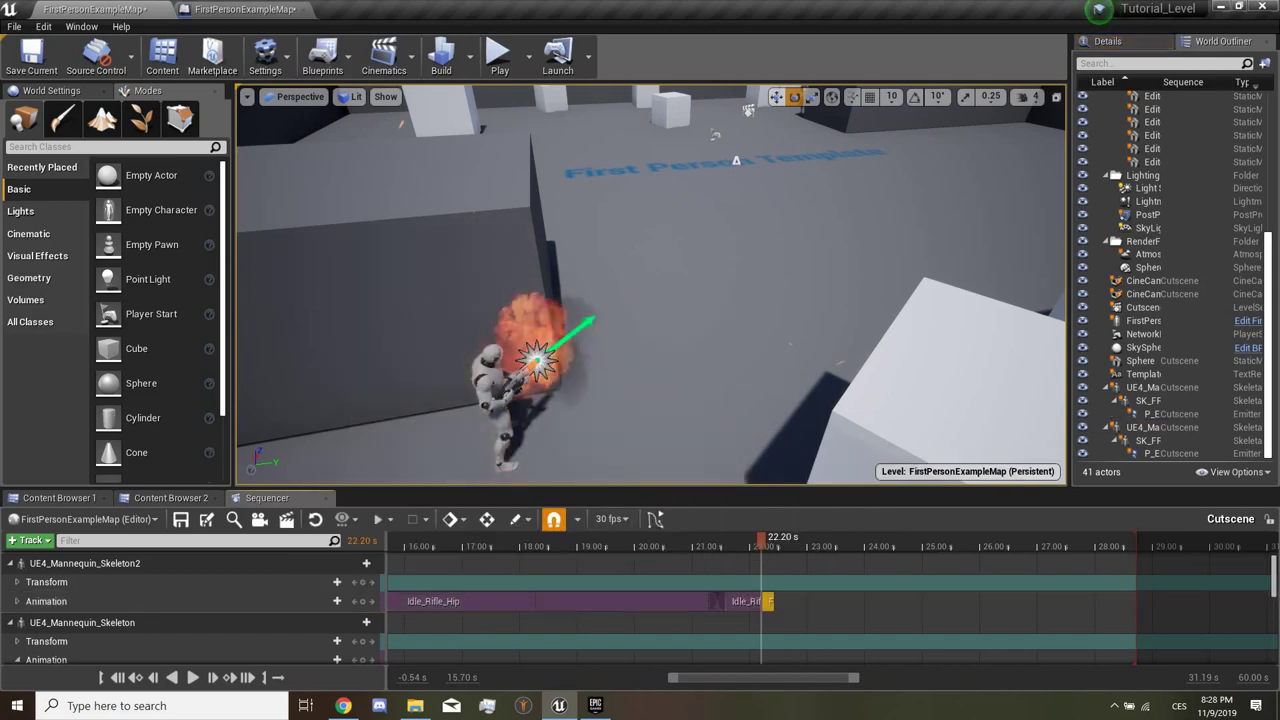
Step: Preview the firing pose from 21.80 s and select the mannequin's firing clip
{"action": "key", "text": "Right"}
{"action": "key", "text": "Right"}
{"action": "key", "text": "Right"}
{"action": "key", "text": "Right"}
{"action": "key", "text": "Right"}
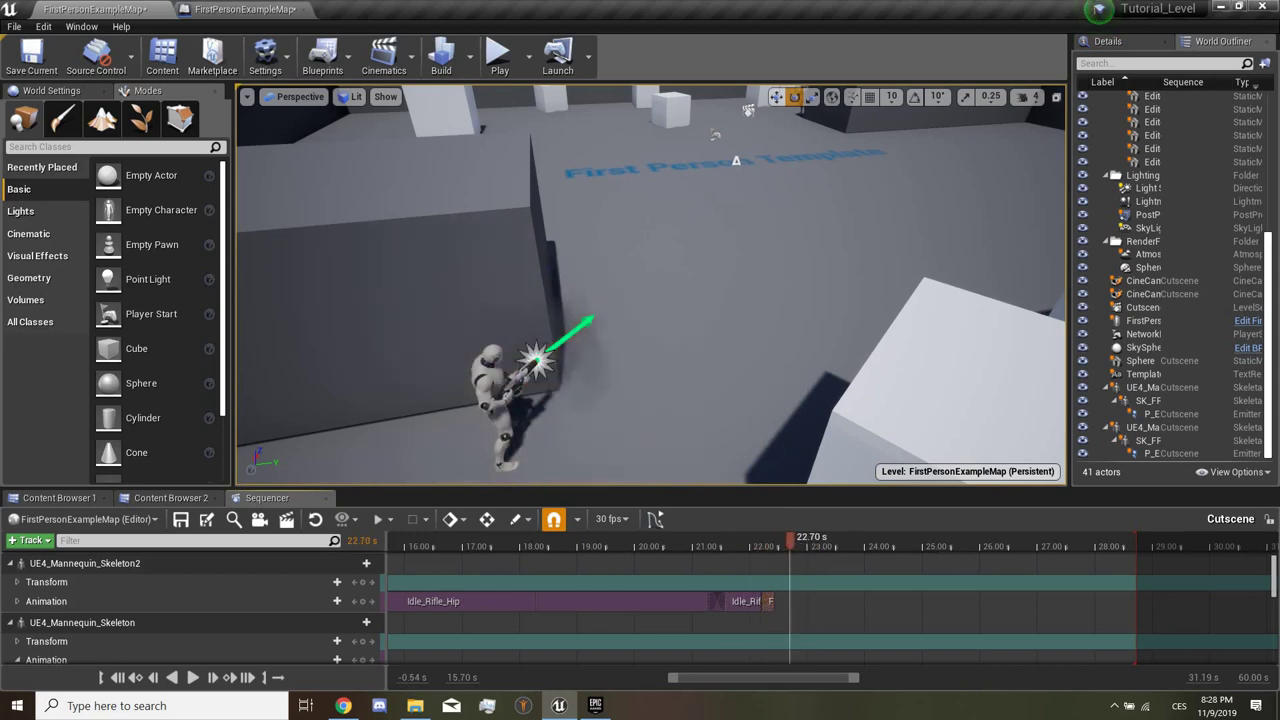
{"action": "left_click", "coordinate": [492, 400]}
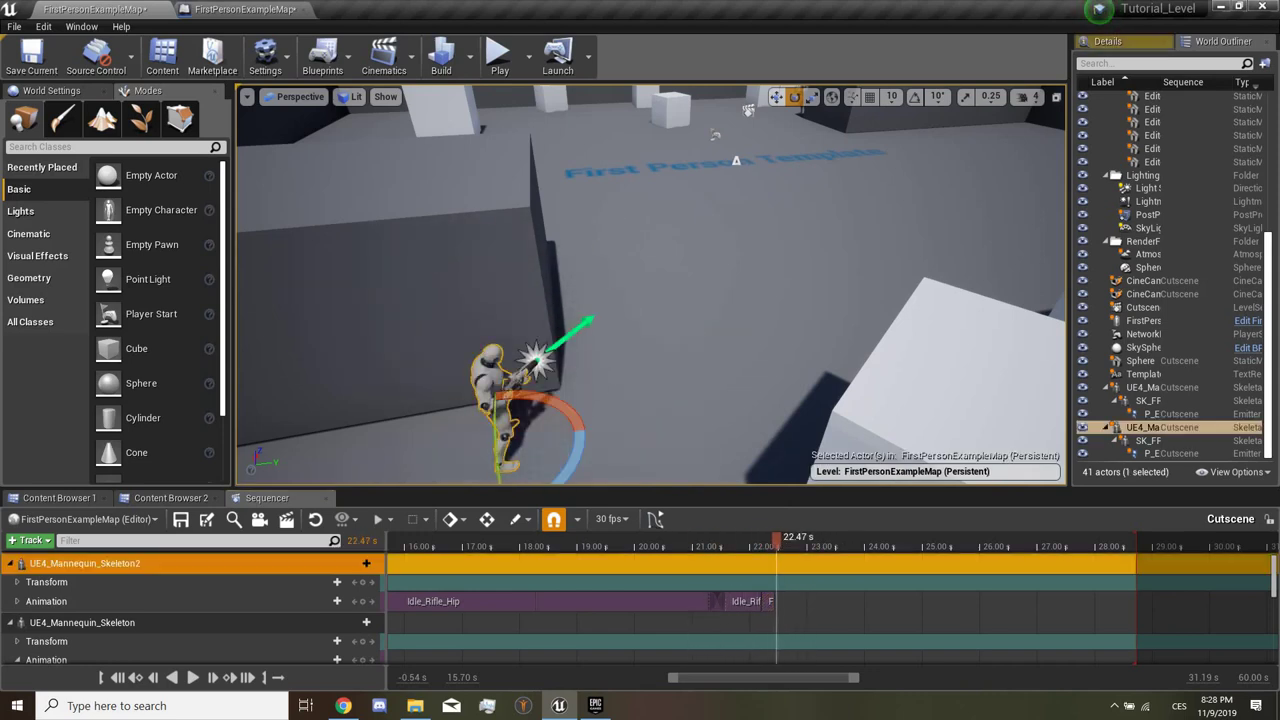
{"action": "left_click", "coordinate": [1106, 41]}
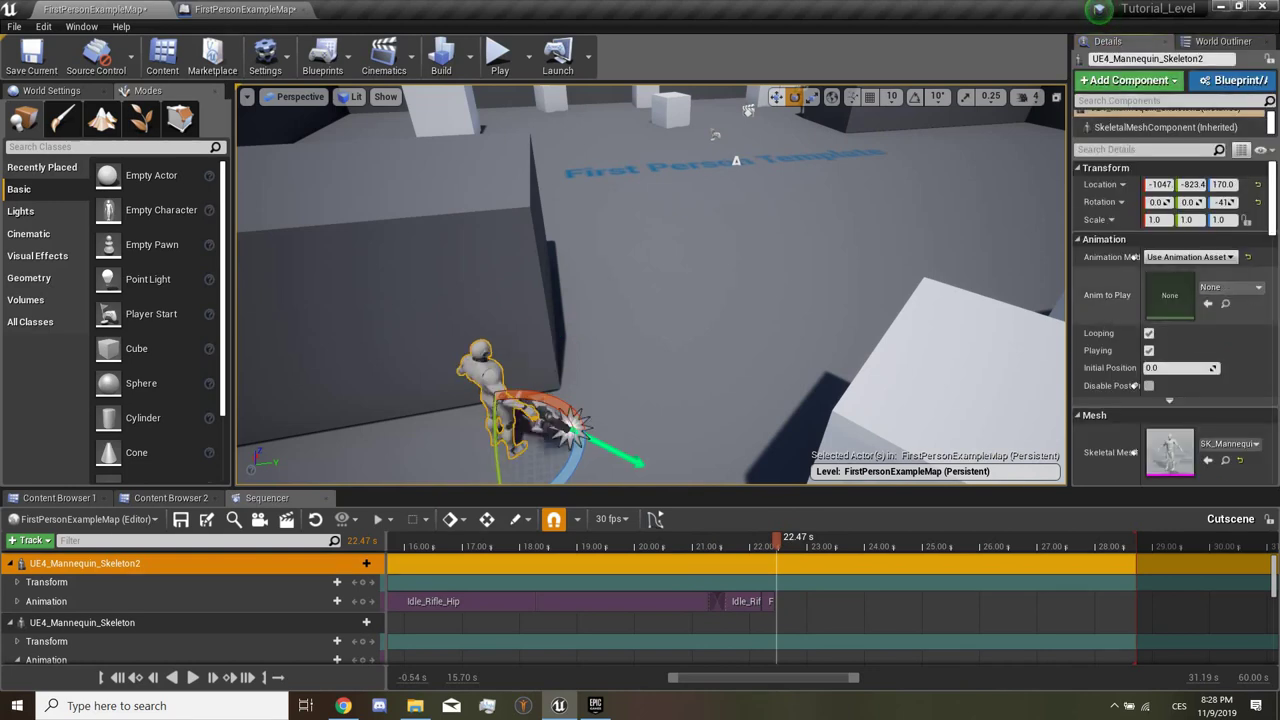
{"action": "left_click", "coordinate": [738, 545]}
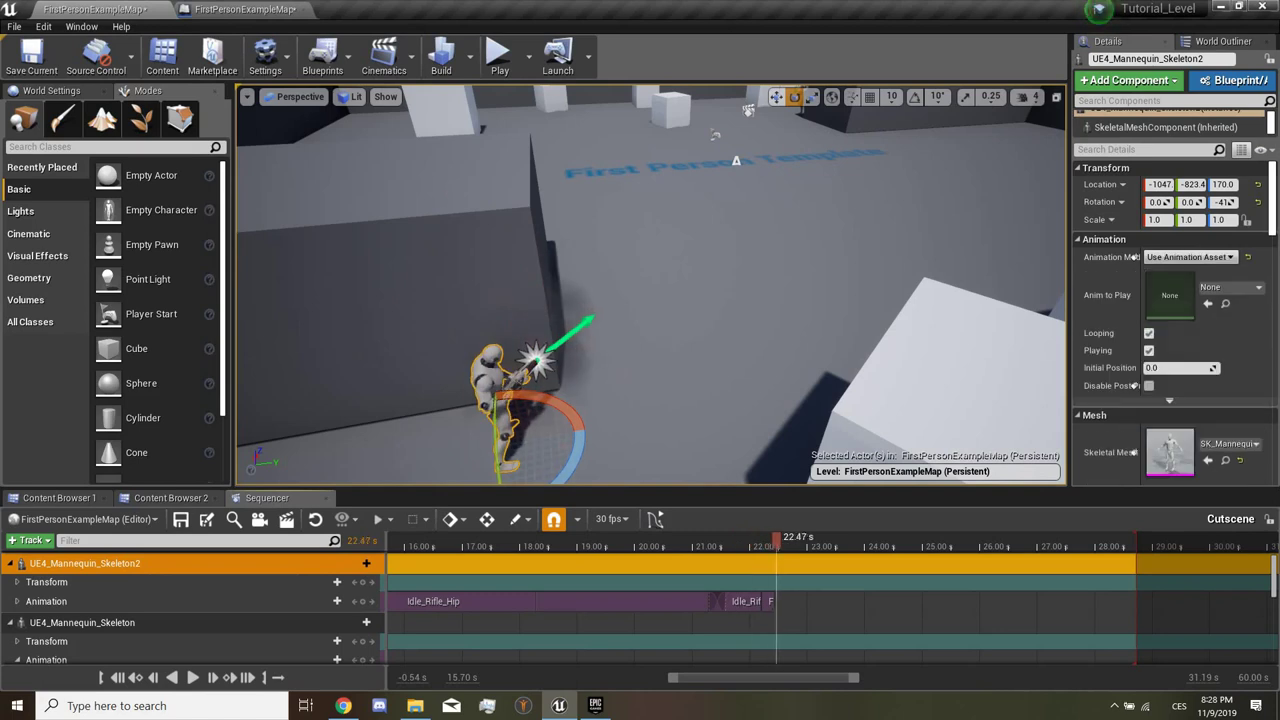
{"action": "mouse_move", "coordinate": [738, 540]}
{"action": "left_mouse_down"}
{"action": "mouse_move", "coordinate": [707, 540]}
{"action": "mouse_move", "coordinate": [771, 540]}
{"action": "mouse_move", "coordinate": [748, 540]}
{"action": "left_mouse_up"}
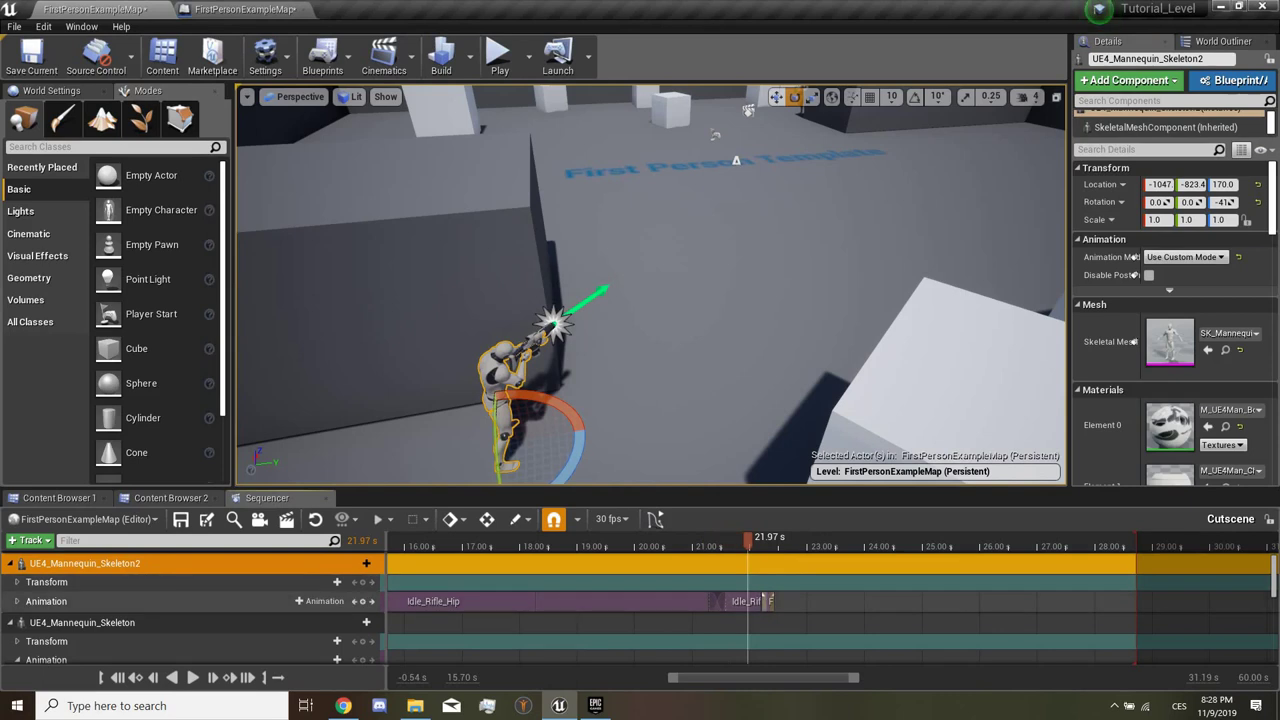
{"action": "left_click", "coordinate": [725, 600]}
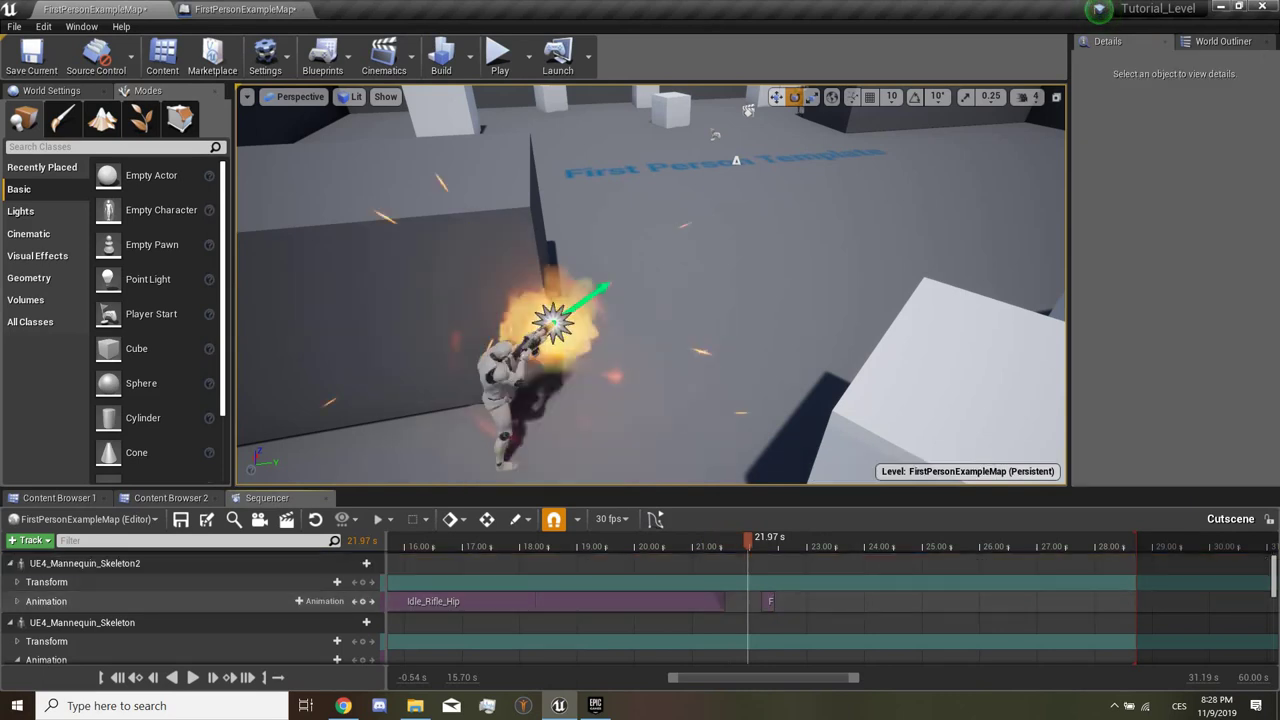
{"action": "left_click", "coordinate": [766, 600]}
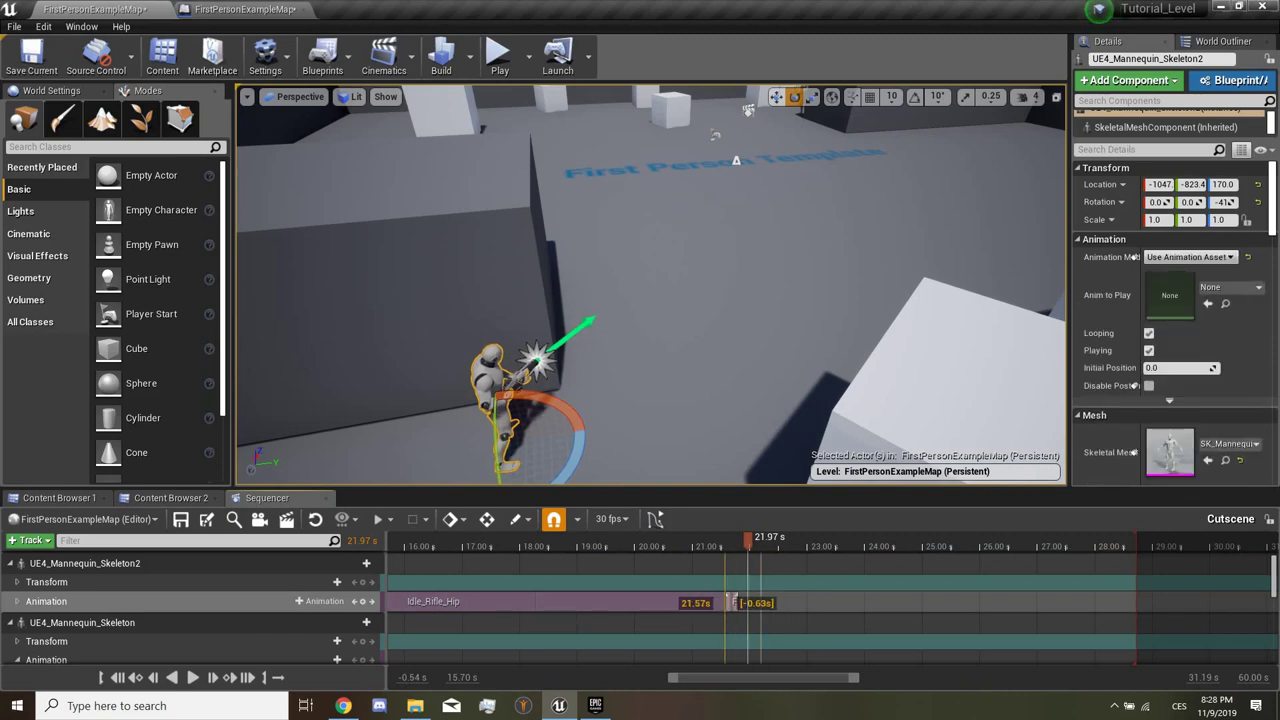
Step: Shorten the Idle_Rifle_Hip clip and paste a short section at the playhead
{"action": "left_click_drag", "start_coordinate": [716, 600], "coordinate": [712, 600]}
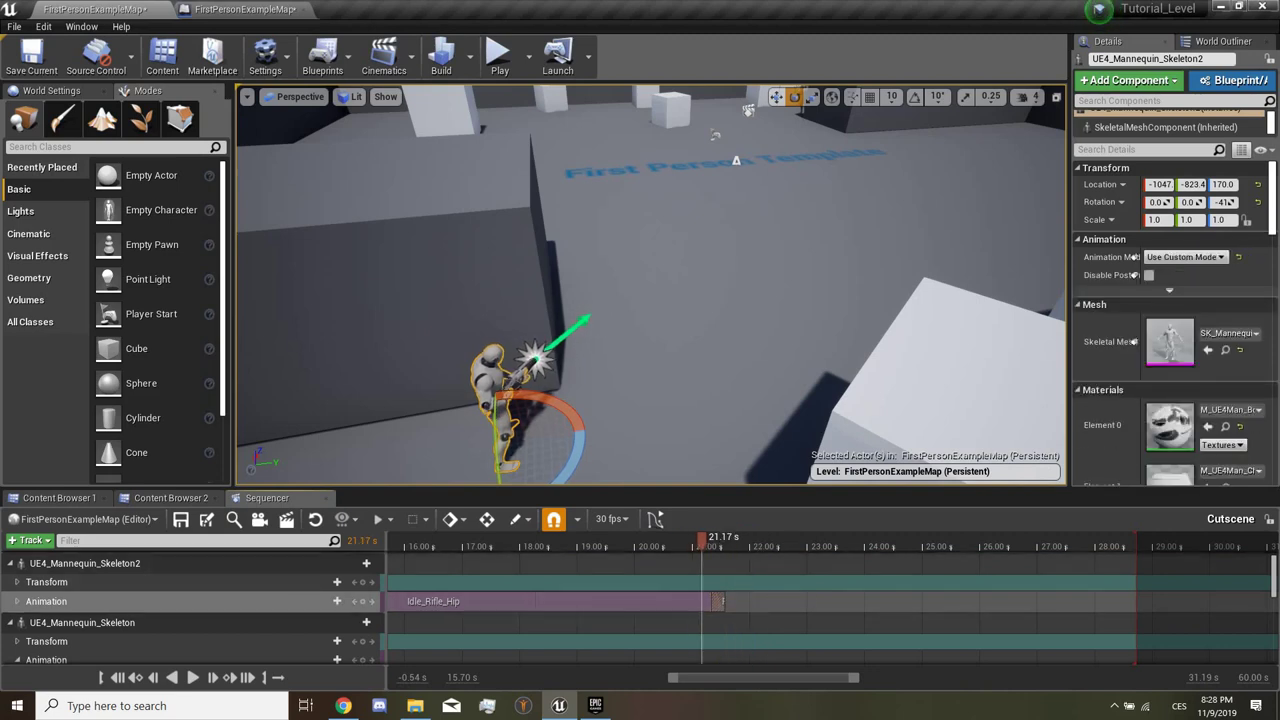
{"action": "key", "text": "Left"}
{"action": "key", "text": "Left"}
{"action": "key", "text": "Left"}
{"action": "key", "text": "Right"}
{"action": "key", "text": "Right"}
{"action": "key", "text": "Right"}
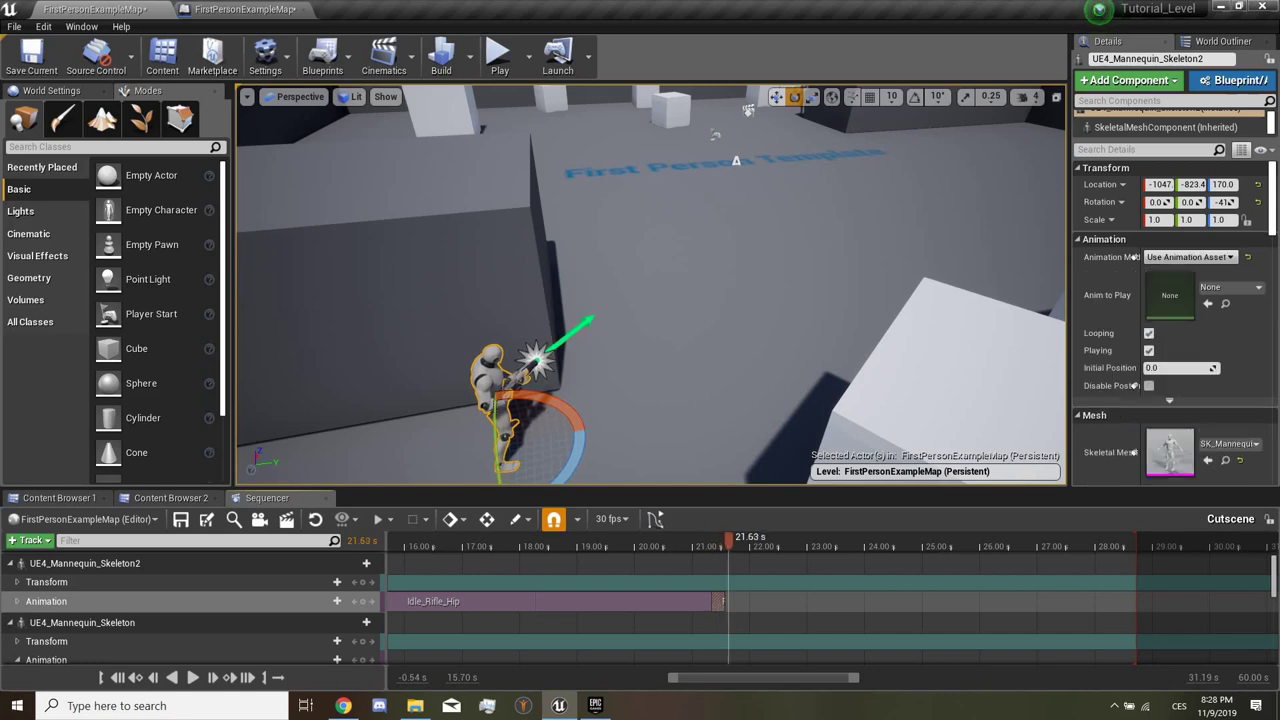
{"action": "key", "text": "Left"}
{"action": "key", "text": "Left"}
{"action": "key", "text": "Left"}
{"action": "left_click", "coordinate": [16, 659]}
{"action": "scroll", "coordinate": [190, 600], "scroll_direction": "down", "scroll_amount": 1}
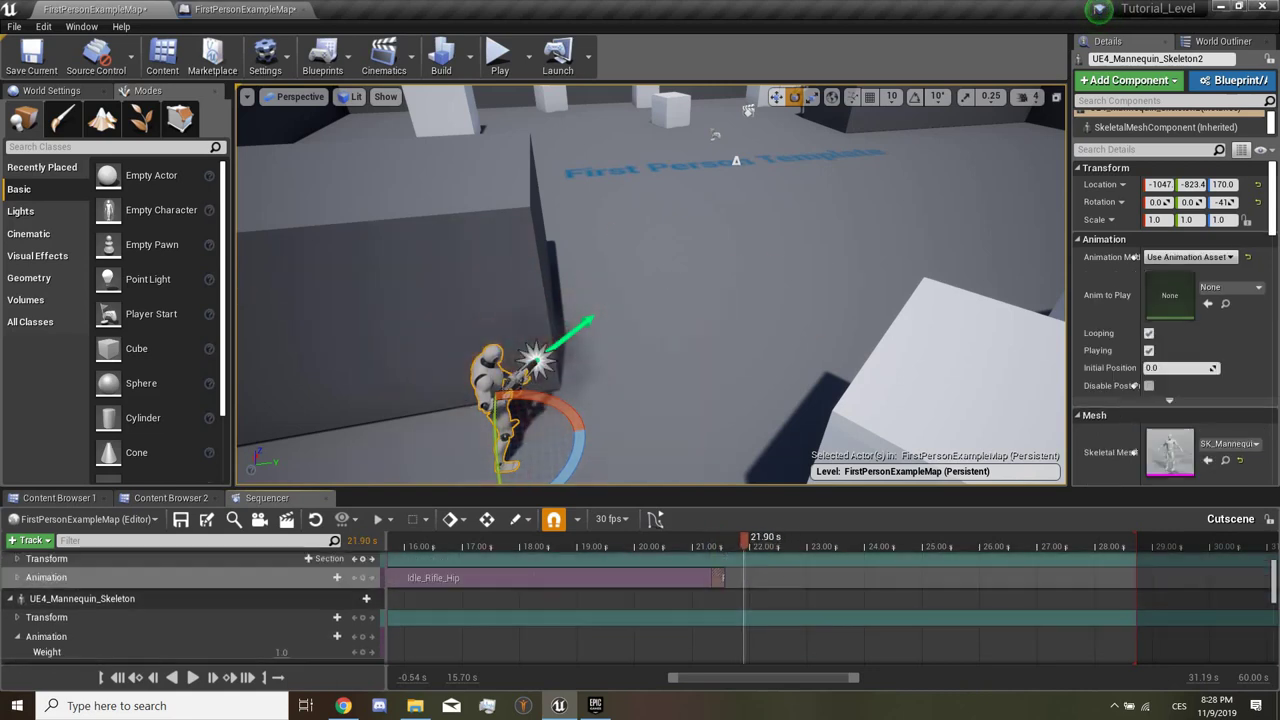
{"action": "key", "text": "Left"}
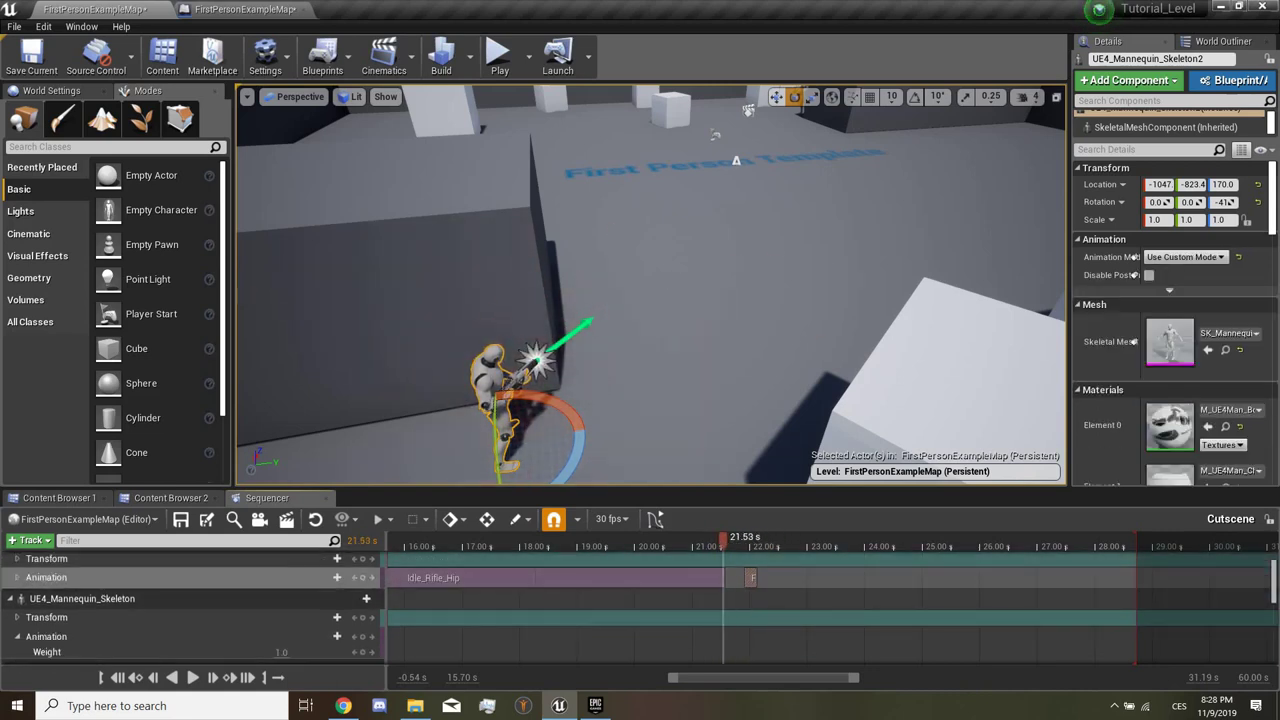
{"action": "key", "text": "ctrl+v"}
Step: Step through the frames around 22.00 s to preview the firing effect
{"action": "key", "text": "Right"}
{"action": "key", "text": "Right"}
{"action": "key", "text": "Right"}
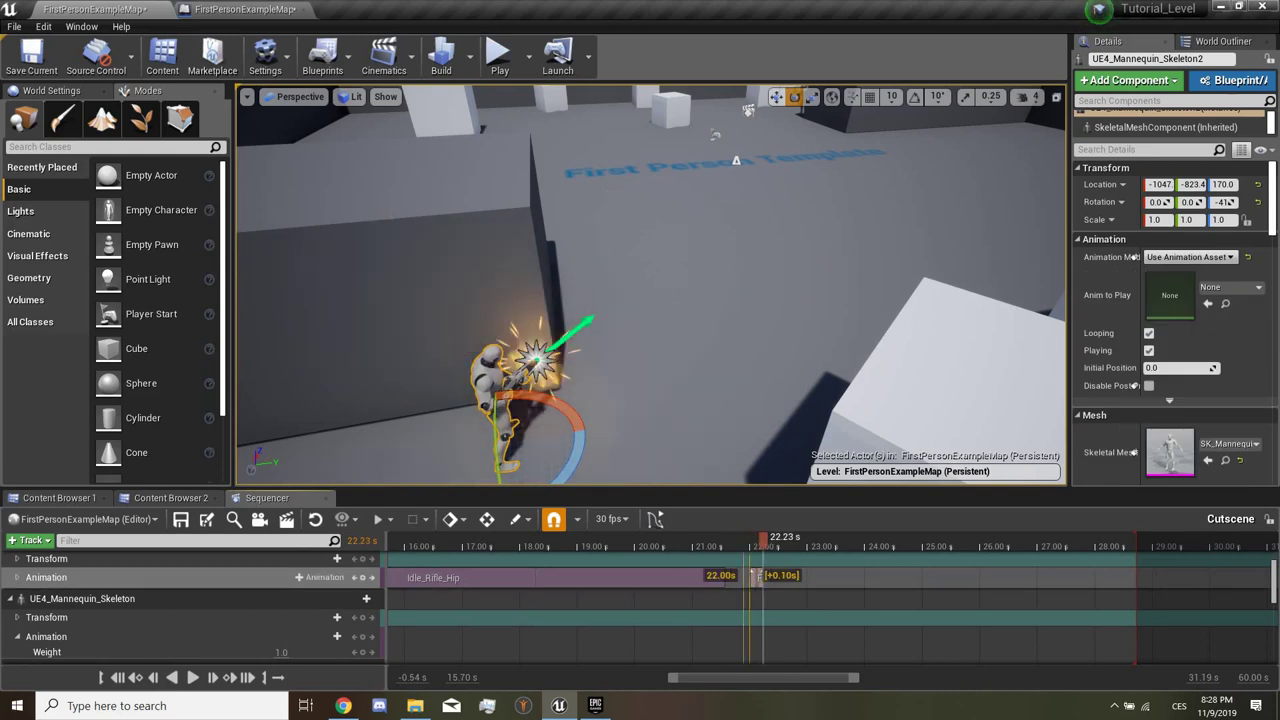
{"action": "key", "text": "Left"}
{"action": "key", "text": "Left"}
{"action": "key", "text": "Left"}
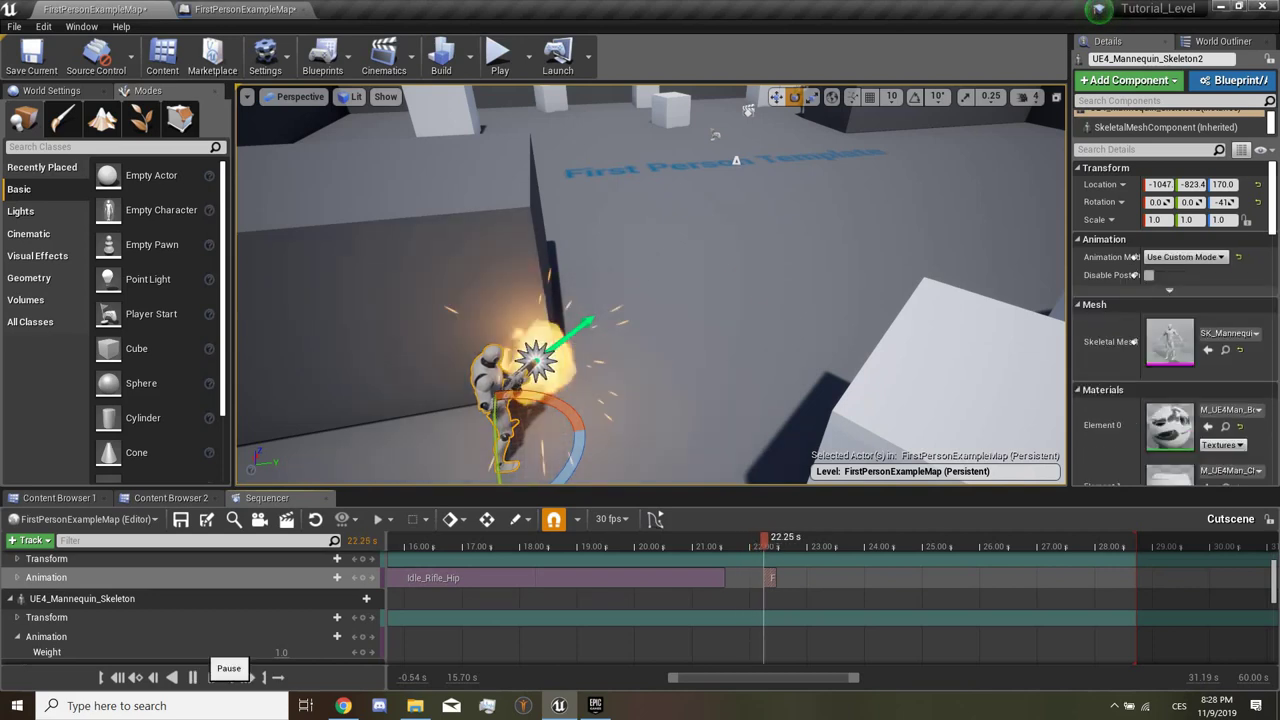
{"action": "left_click", "coordinate": [230, 677]}
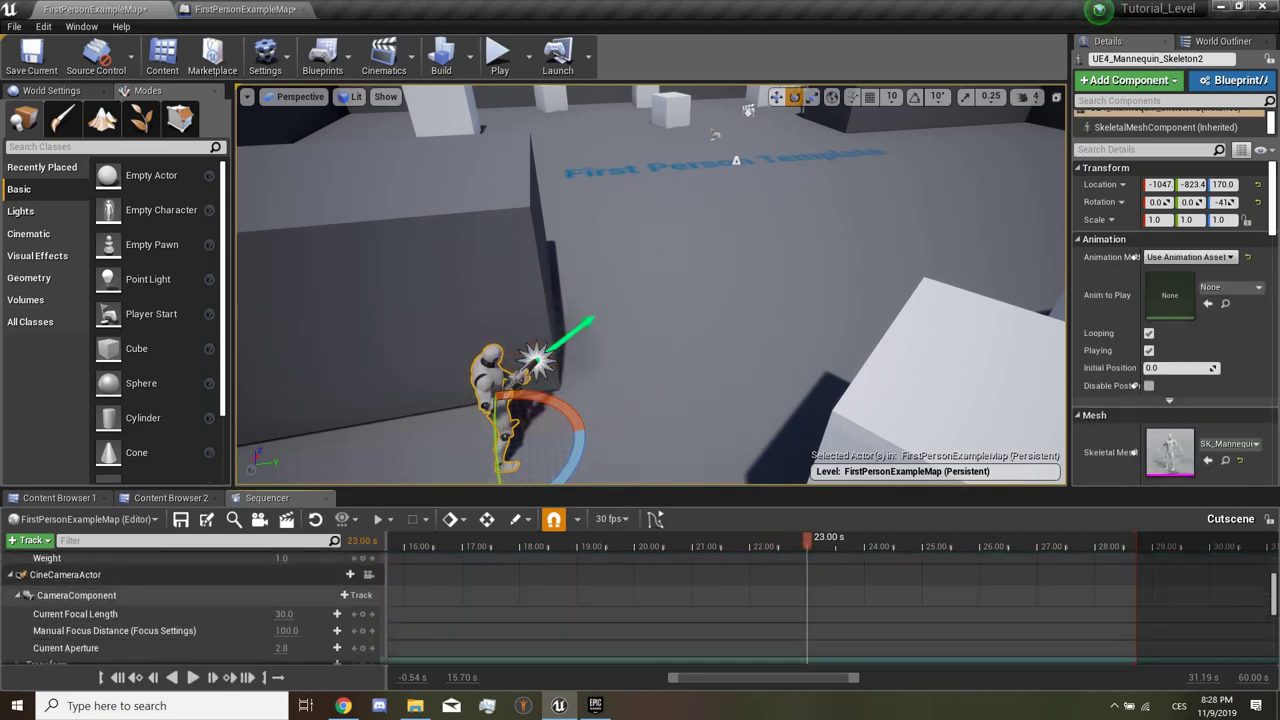
{"action": "scroll", "coordinate": [190, 601], "scroll_direction": "up", "scroll_amount": 5}
Step: Extend Idle_Rifle_Hip to end near 22.2 s and step frames to check the explosion
{"action": "left_click_drag", "start_coordinate": [770, 598], "coordinate": [770, 598]}
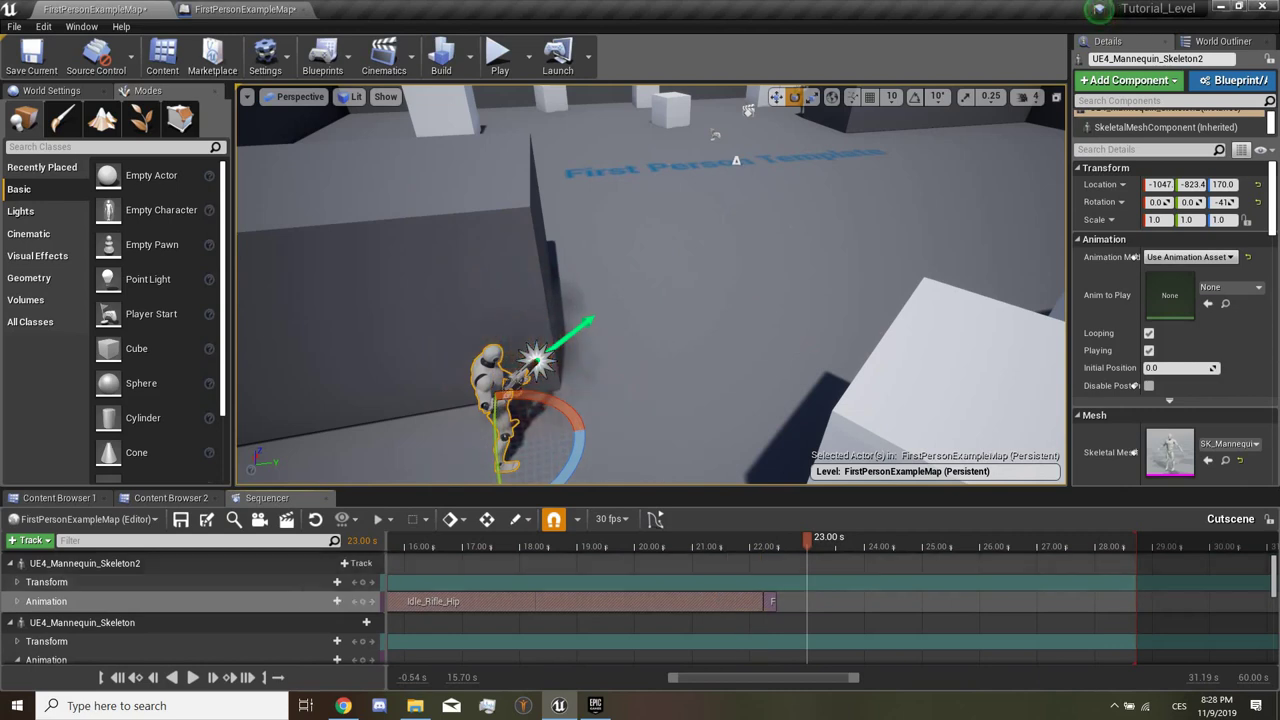
{"action": "scroll", "coordinate": [640, 600], "scroll_direction": "down", "scroll_amount": 3}
{"action": "scroll", "coordinate": [640, 600], "scroll_direction": "down", "scroll_amount": 3}
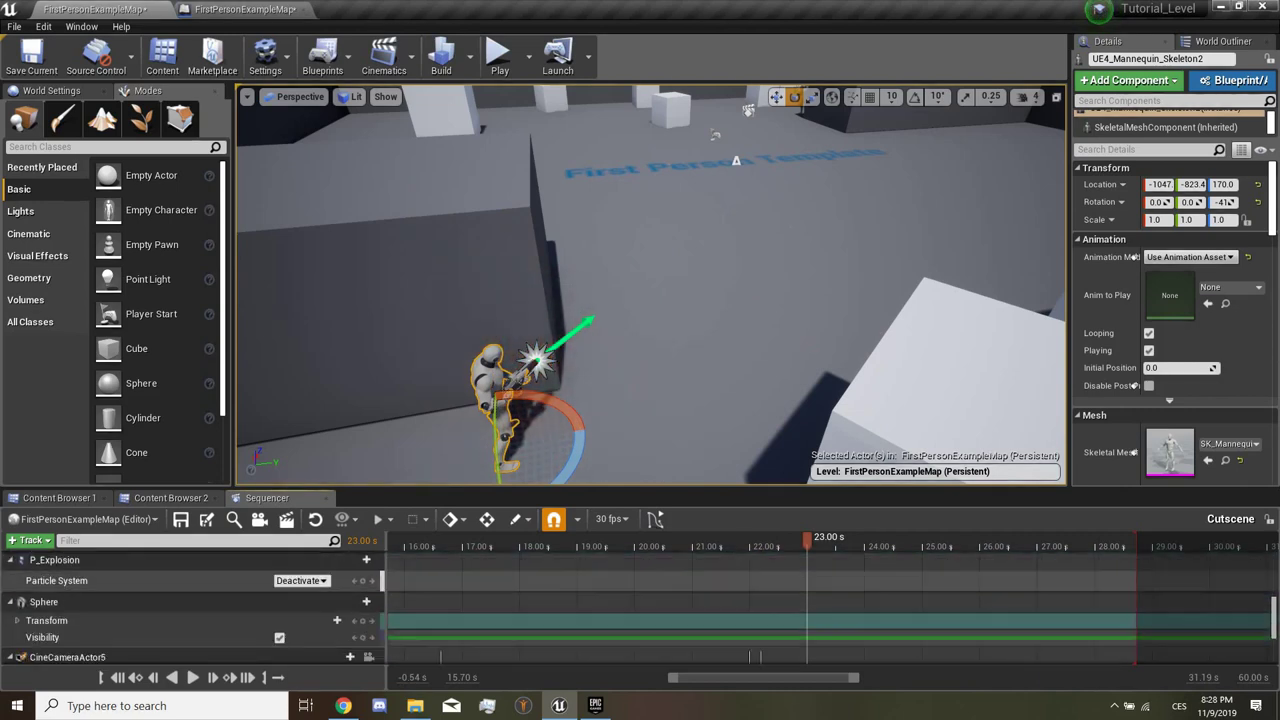
{"action": "scroll", "coordinate": [640, 600], "scroll_direction": "down", "scroll_amount": 3}
{"action": "scroll", "coordinate": [640, 600], "scroll_direction": "down", "scroll_amount": 3}
{"action": "scroll", "coordinate": [640, 600], "scroll_direction": "up", "scroll_amount": 2}
{"action": "scroll", "coordinate": [640, 600], "scroll_direction": "down", "scroll_amount": 2}
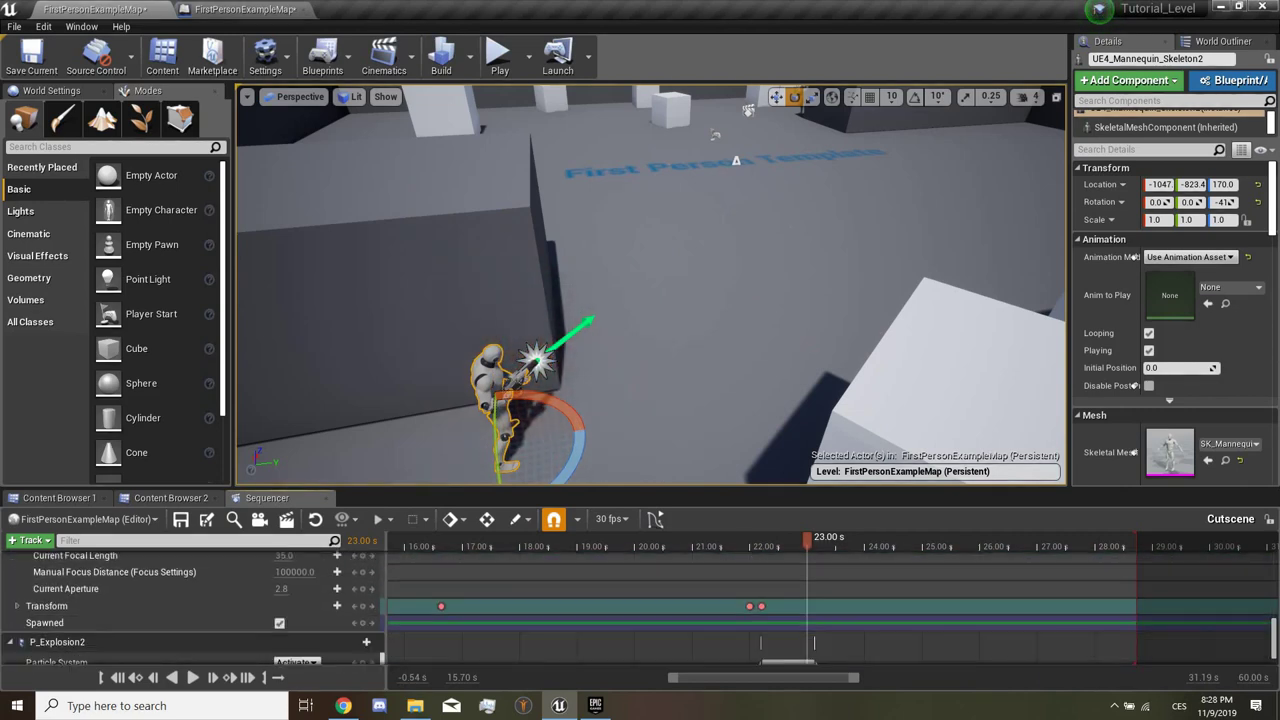
{"action": "scroll", "coordinate": [640, 600], "scroll_direction": "down", "scroll_amount": 1}
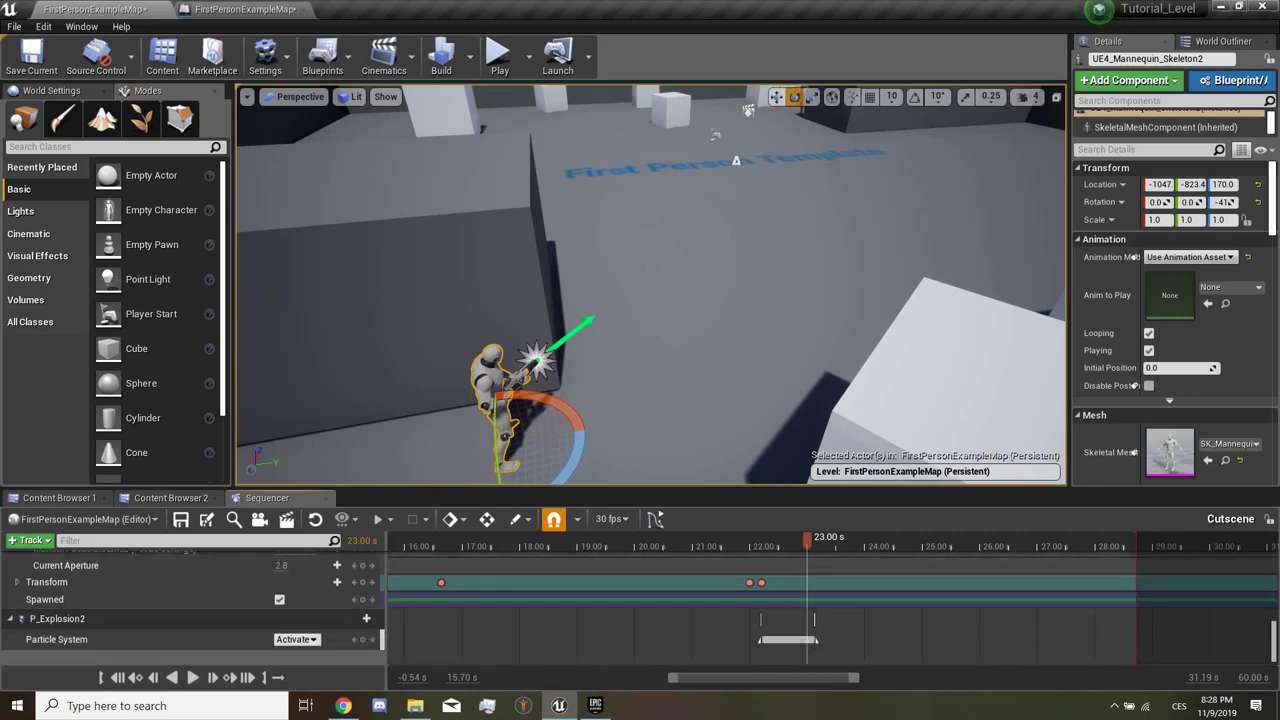
{"action": "key", "text": "Left"}
{"action": "key", "text": "Left"}
{"action": "key", "text": "Left"}
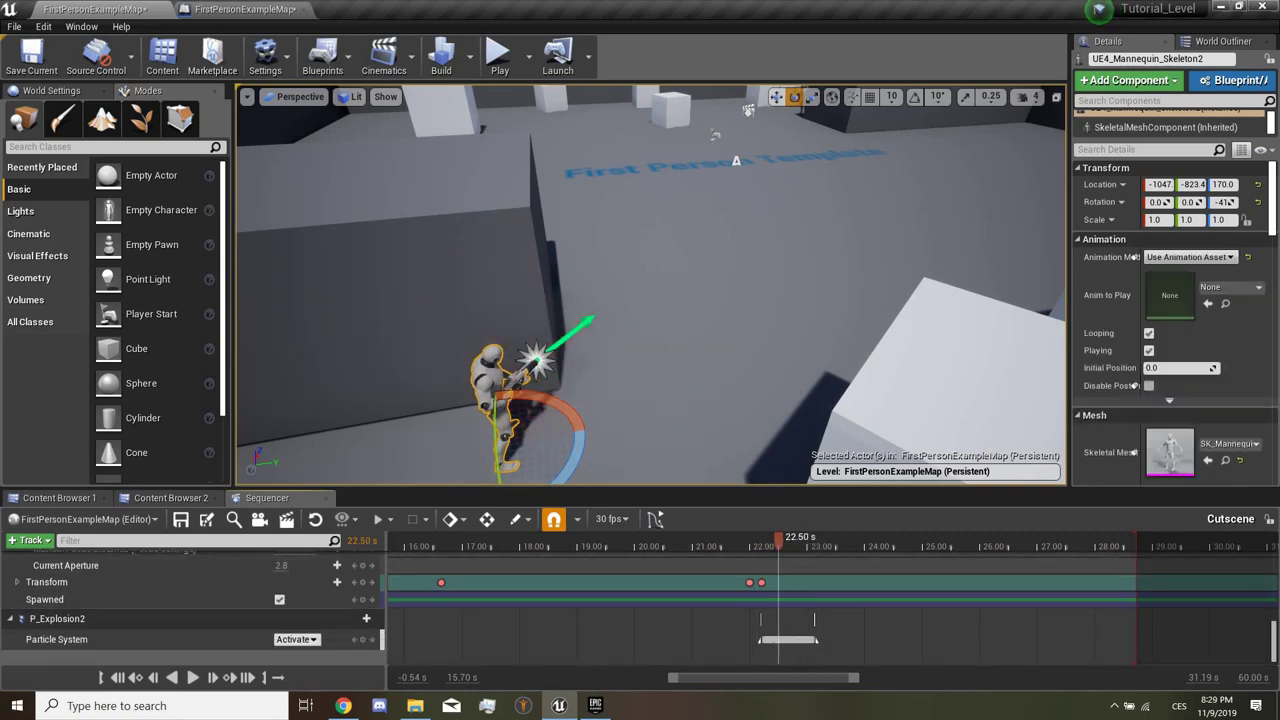
{"action": "key", "text": "Right"}
{"action": "key", "text": "Right"}
{"action": "key", "text": "Right"}
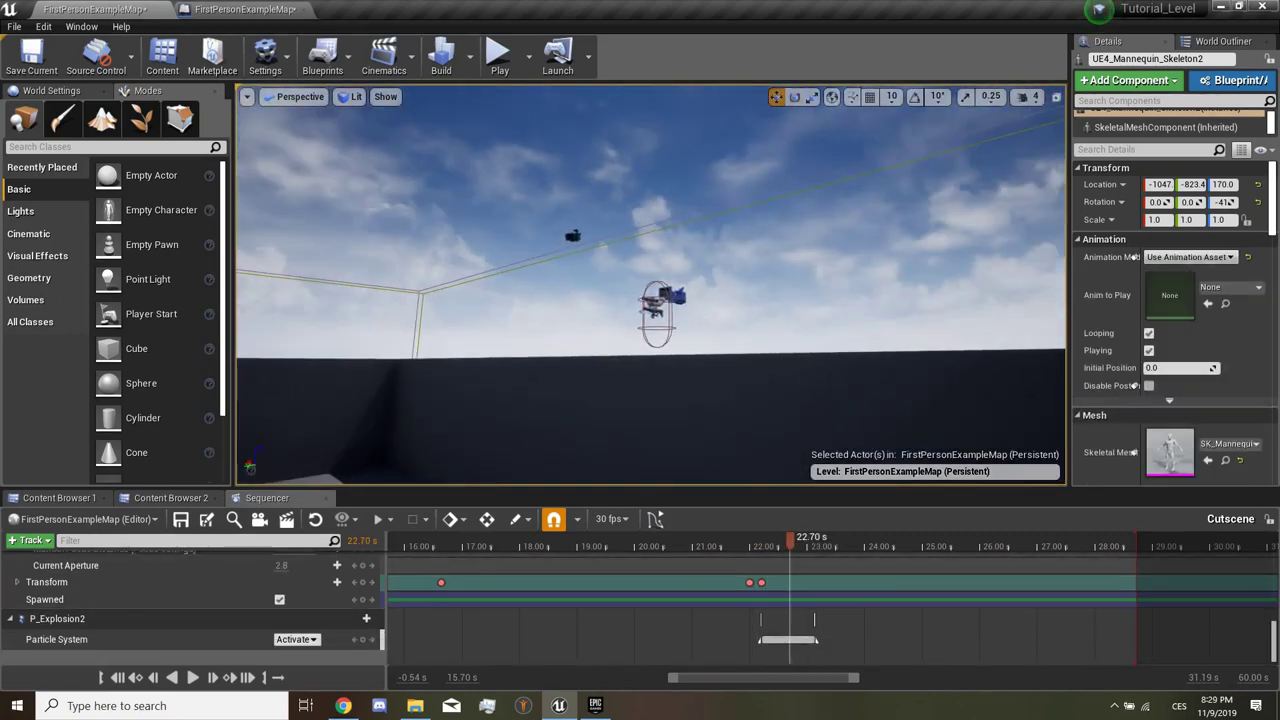
Step: Select CineCameraActor5 and pilot it in the viewport
{"action": "left_click", "coordinate": [572, 236]}
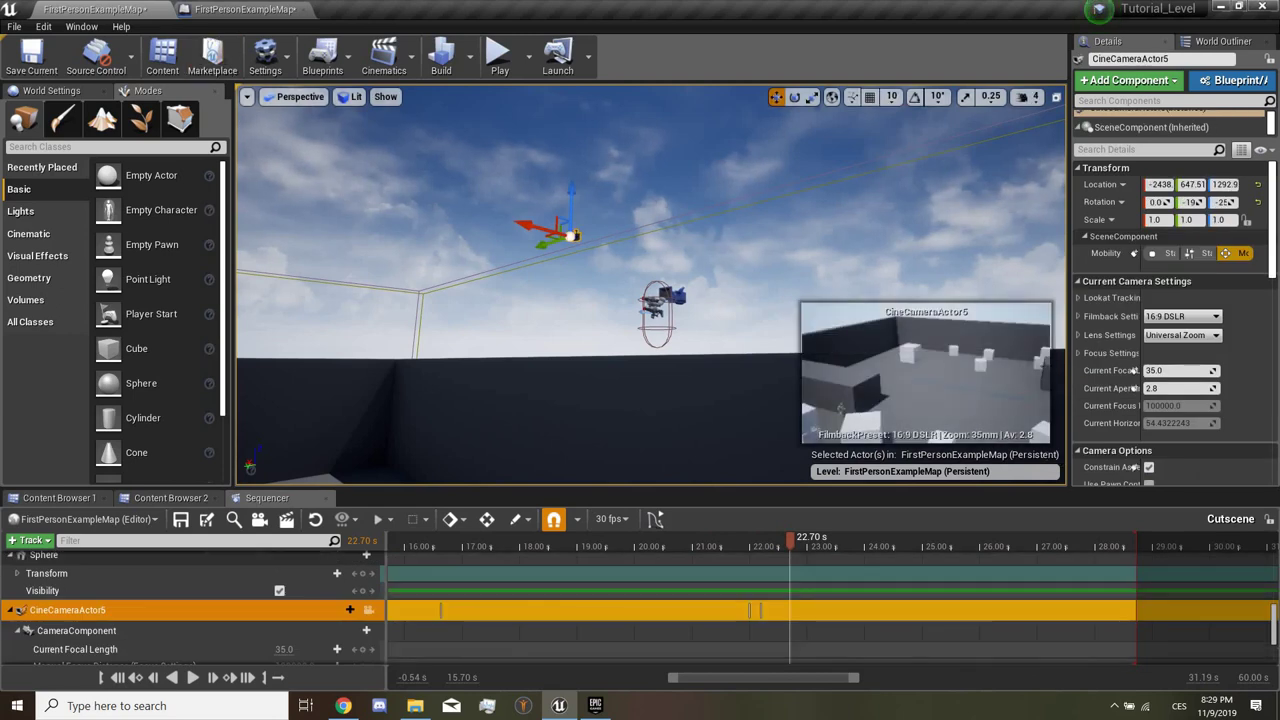
{"action": "right_click", "coordinate": [572, 236]}
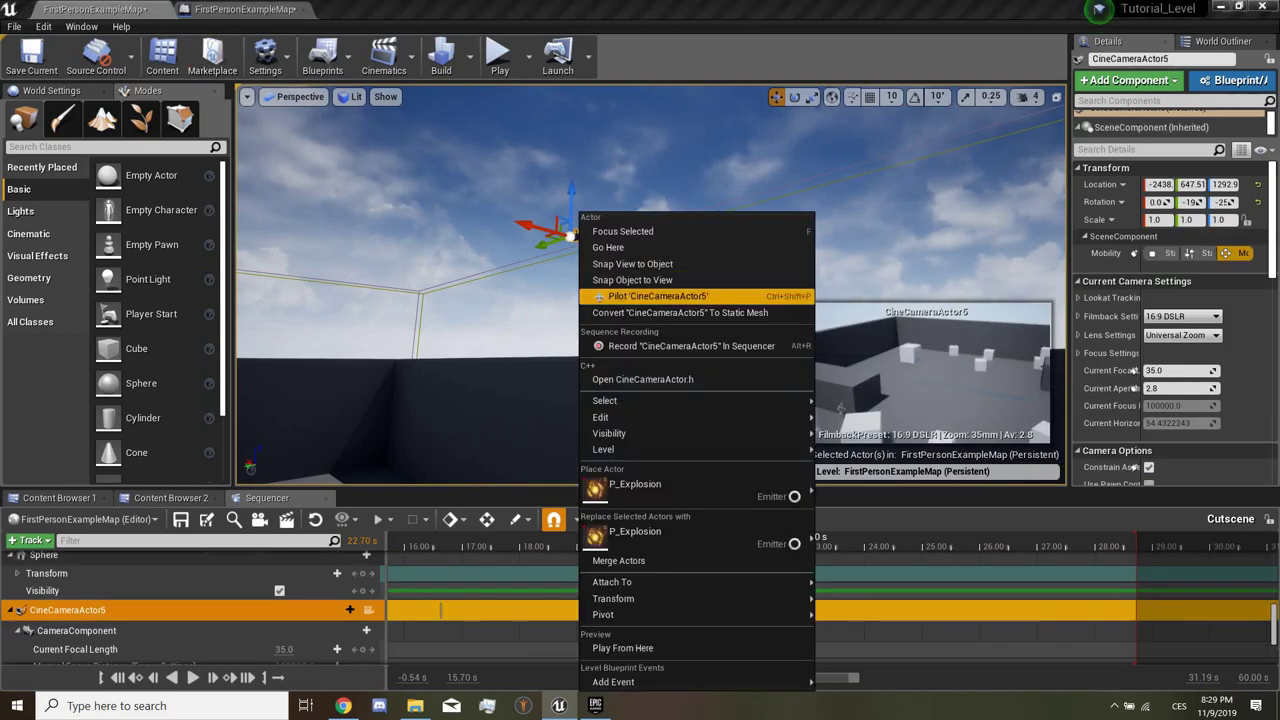
{"action": "left_click", "coordinate": [657, 296]}
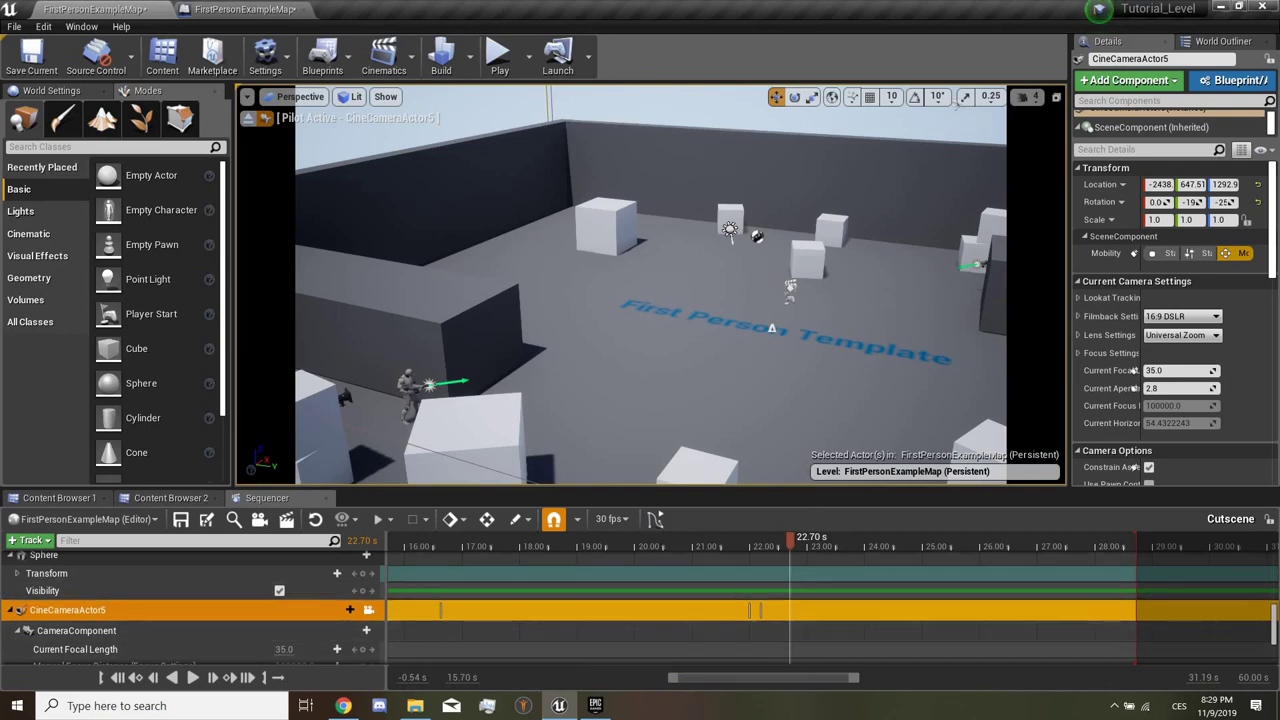
Step: Key the camera at 22.87 s and, flown close, at 26.00 s; add a Play Rate track
{"action": "mouse_move", "coordinate": [790, 537]}
{"action": "left_mouse_down"}
{"action": "mouse_move", "coordinate": [723, 537]}
{"action": "mouse_move", "coordinate": [750, 537]}
{"action": "left_mouse_up"}
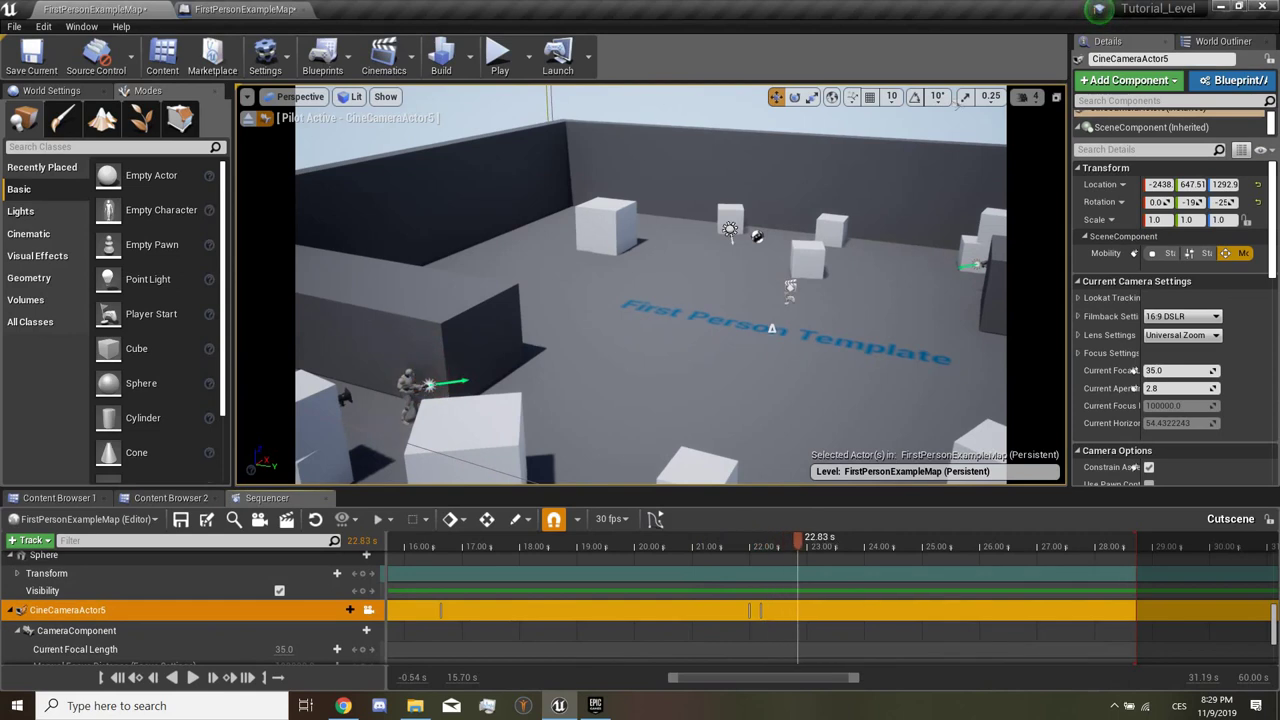
{"action": "scroll", "coordinate": [190, 605], "scroll_direction": "down", "scroll_amount": 3}
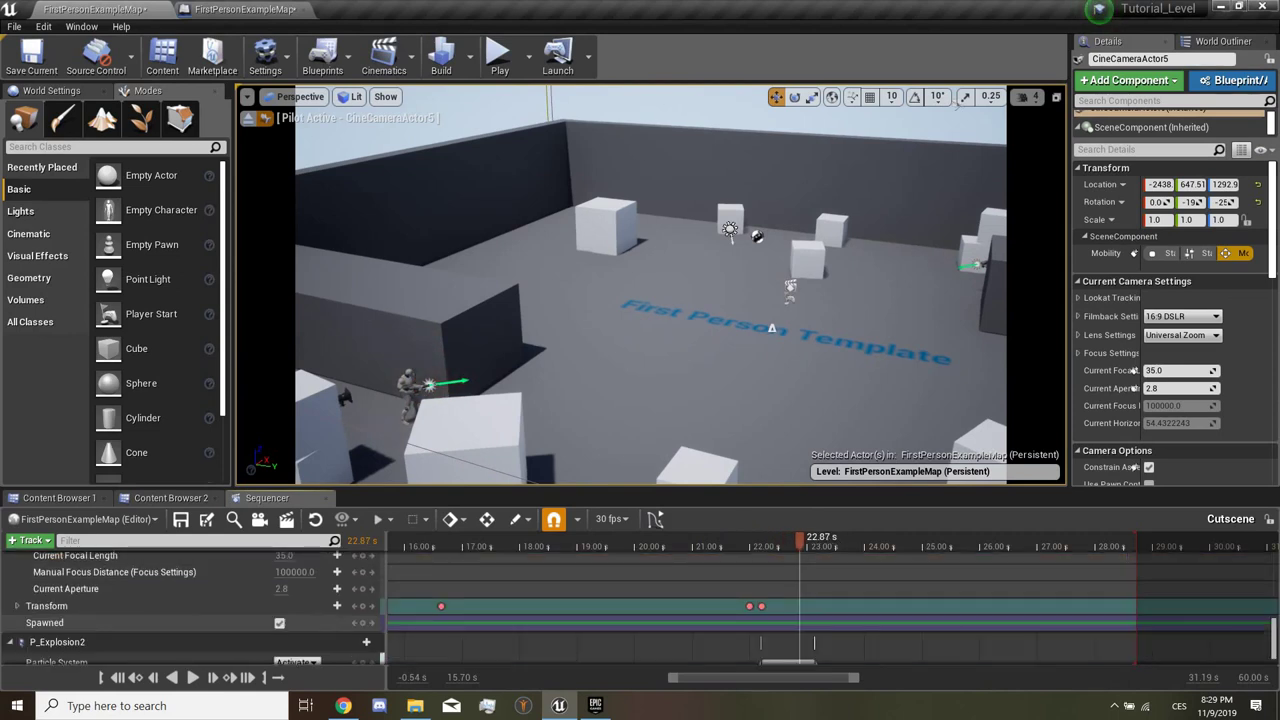
{"action": "left_click", "coordinate": [363, 606]}
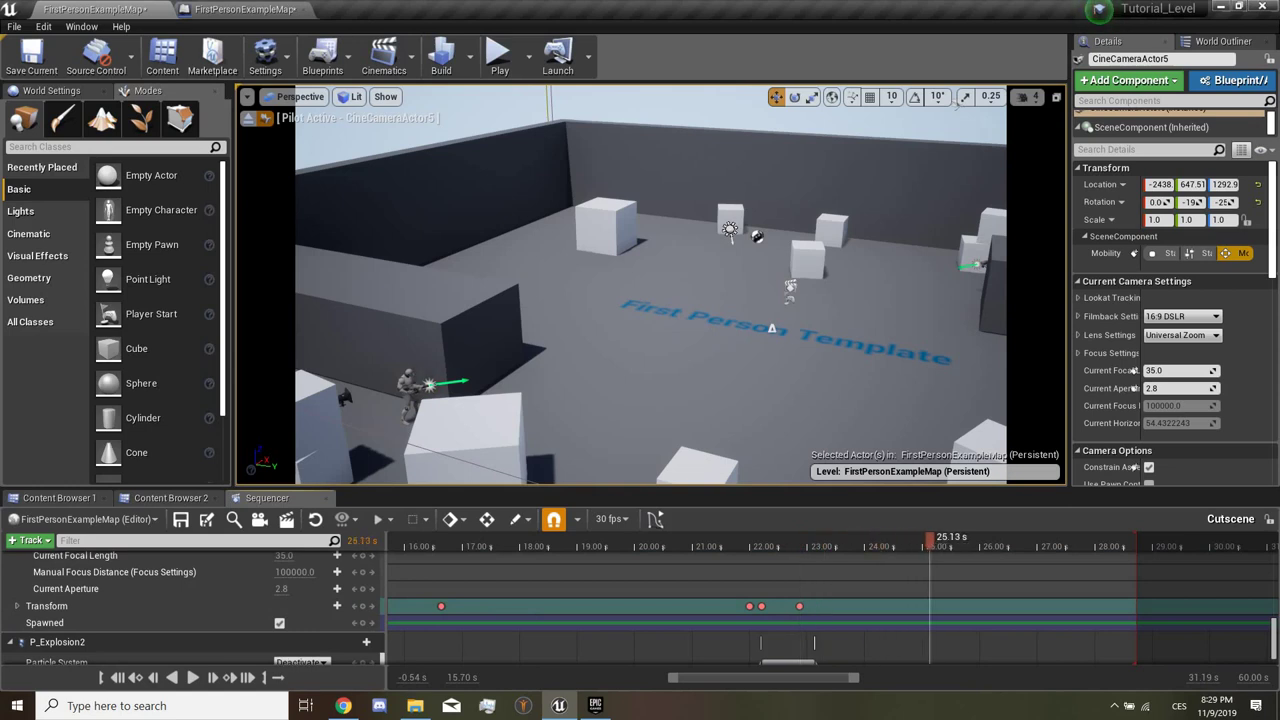
{"action": "right_click_drag", "start_coordinate": [650, 285], "coordinate": [700, 285]}
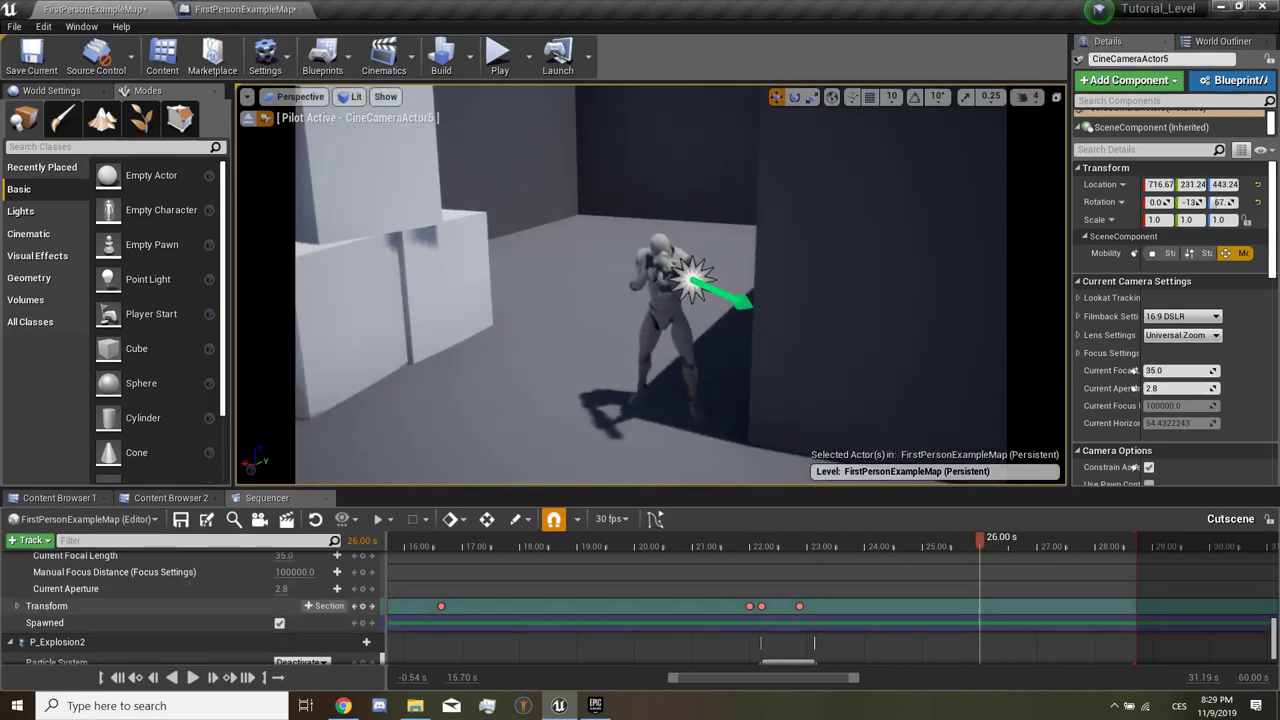
{"action": "left_click", "coordinate": [363, 606]}
{"action": "mouse_move", "coordinate": [979, 537]}
{"action": "left_mouse_down"}
{"action": "mouse_move", "coordinate": [914, 537]}
{"action": "mouse_move", "coordinate": [979, 537]}
{"action": "left_mouse_up"}
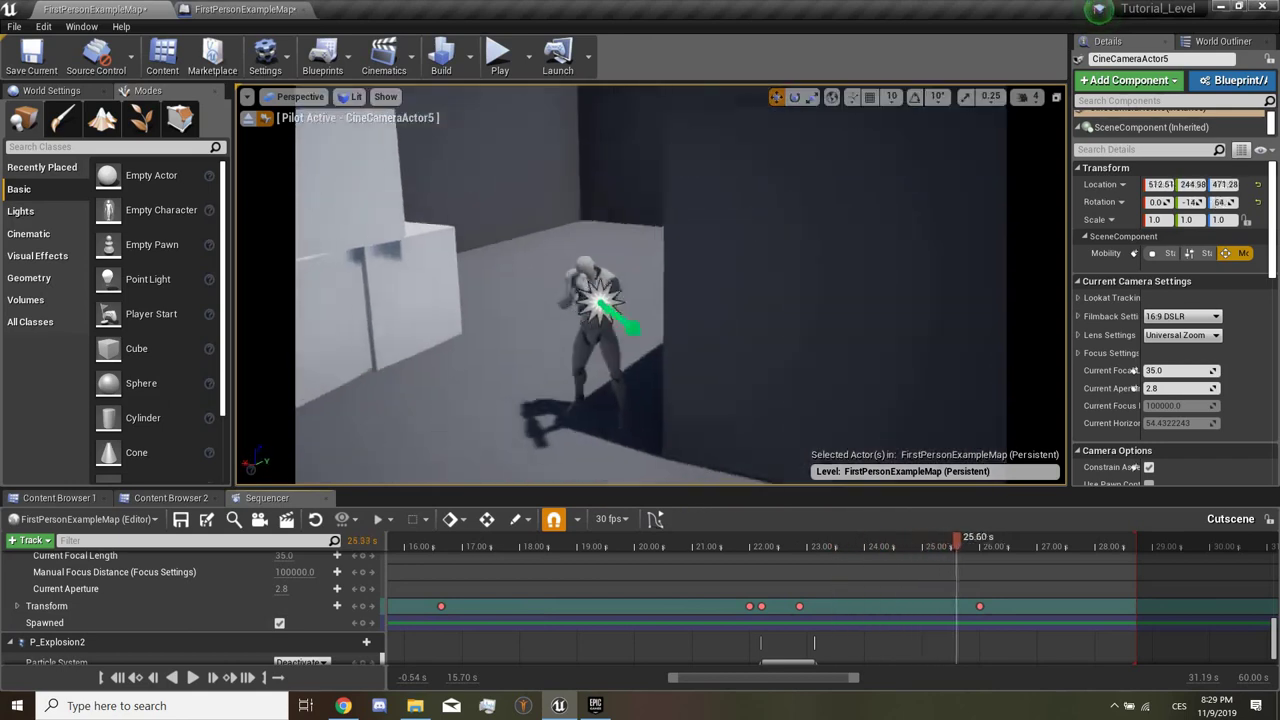
{"action": "left_click", "coordinate": [30, 540]}
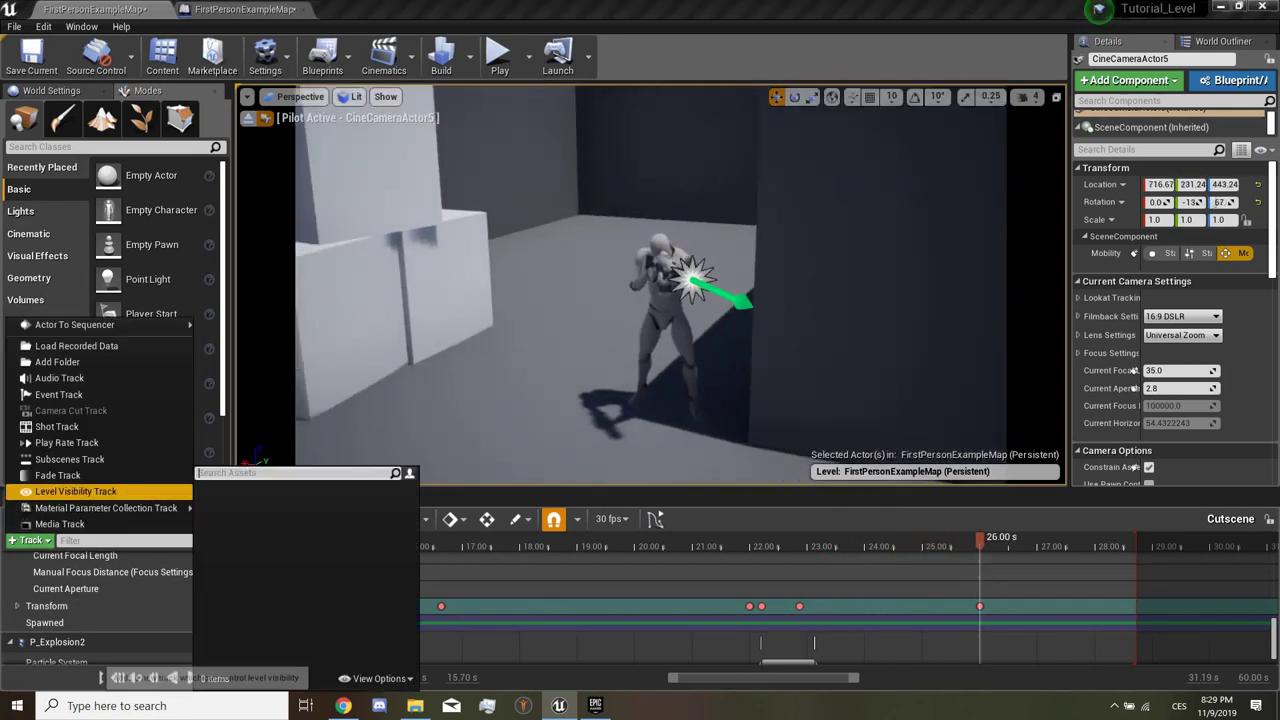
{"action": "left_click", "coordinate": [70, 443]}
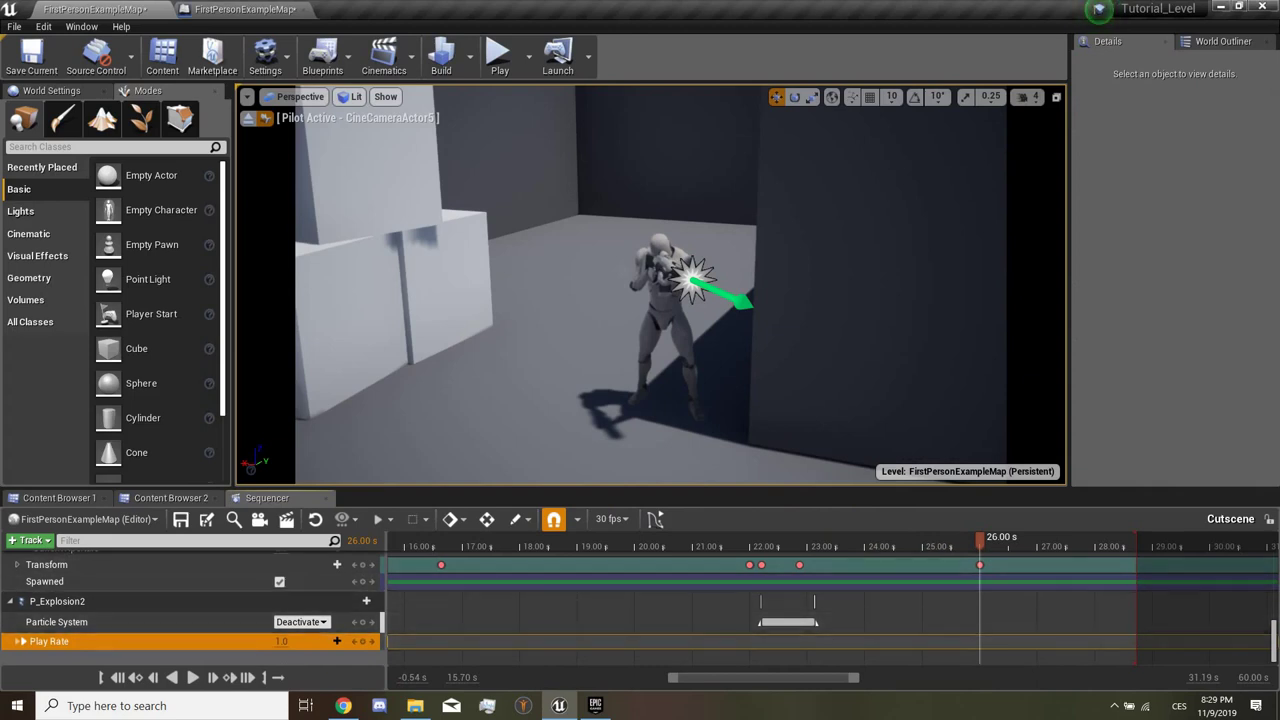
Step: Add Death_Ironsights_1 to UE4_Mannequin_Skeleton's animation track and slide it earlier toward 25.4 s
{"action": "left_click", "coordinate": [665, 320]}
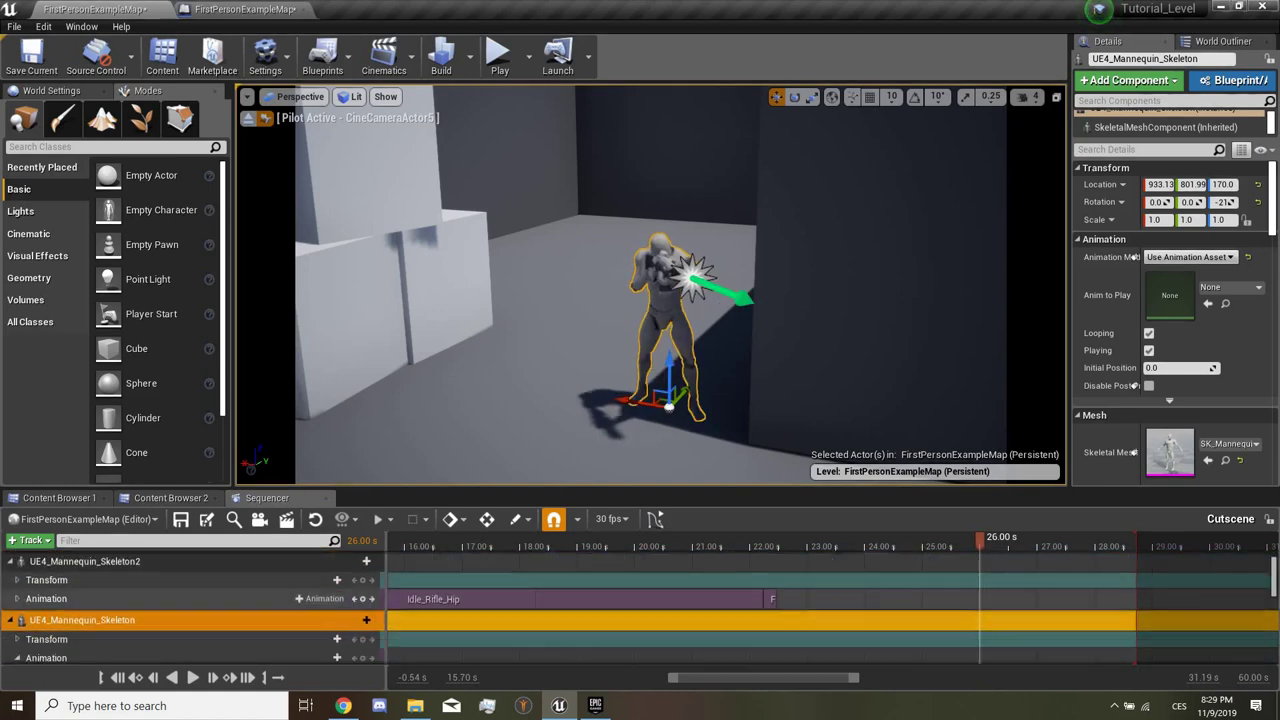
{"action": "left_click", "coordinate": [320, 610]}
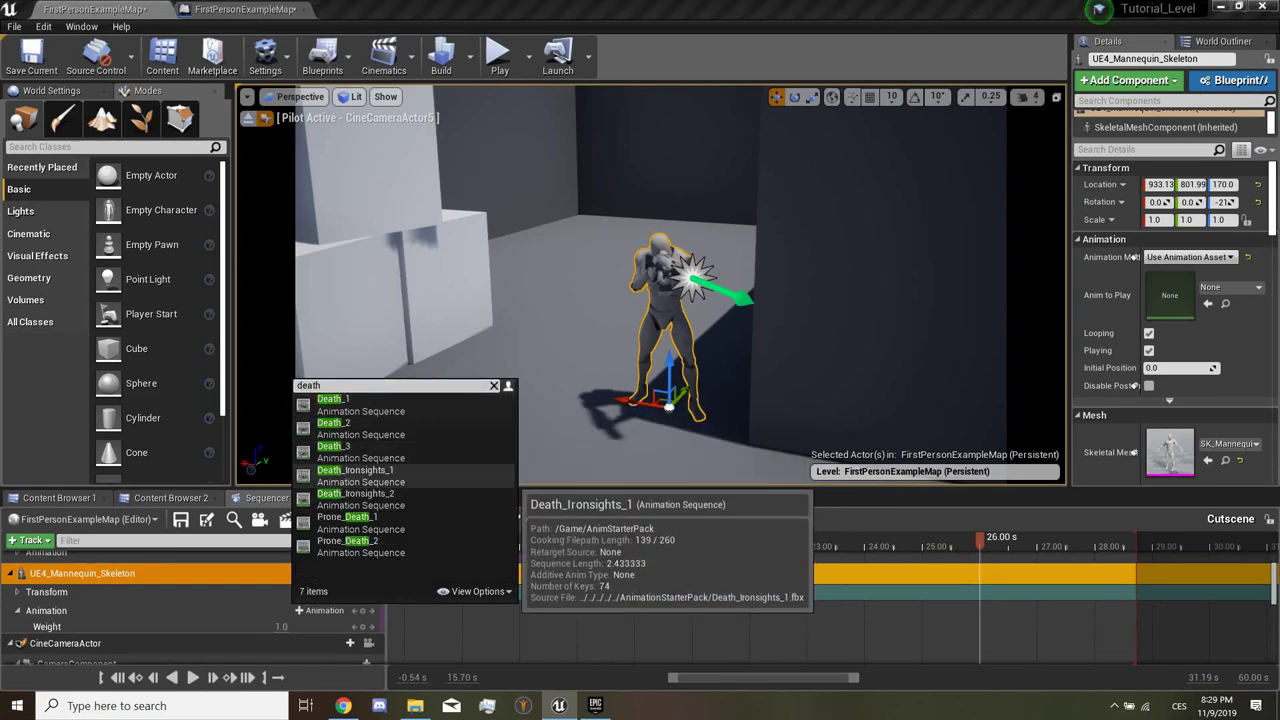
{"action": "left_click", "coordinate": [355, 472]}
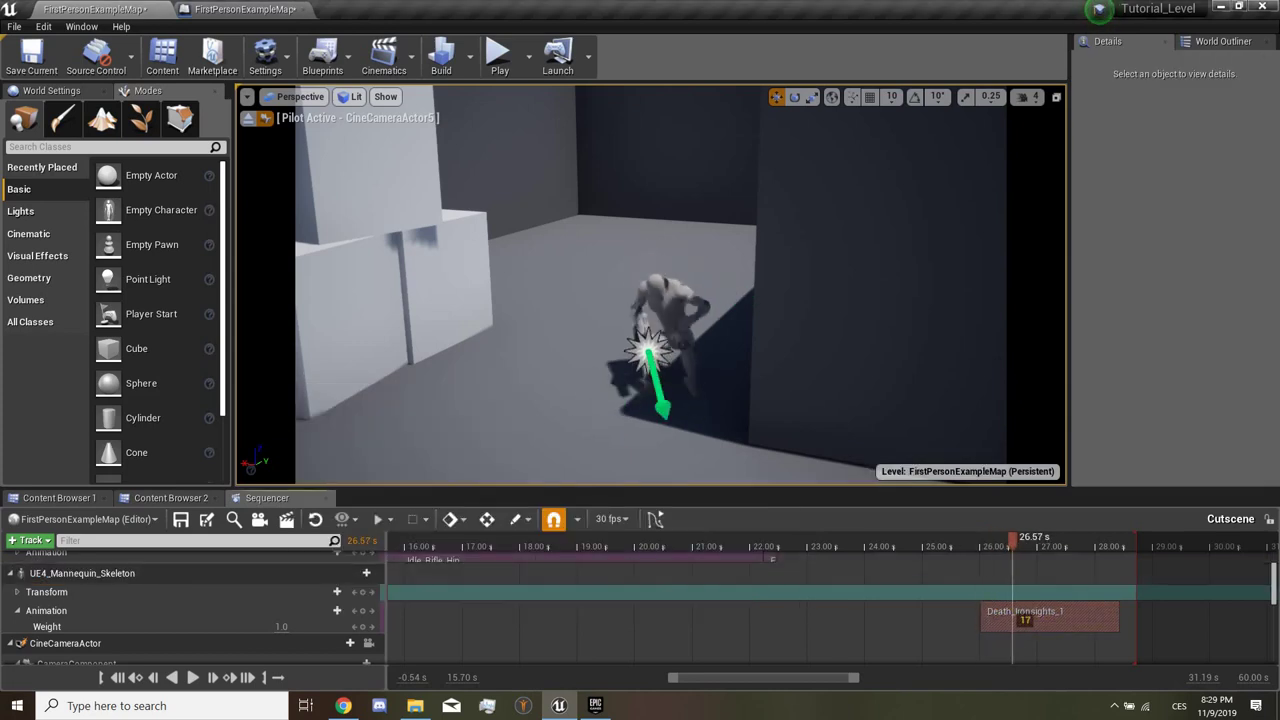
{"action": "left_click_drag", "start_coordinate": [1040, 538], "coordinate": [989, 538]}
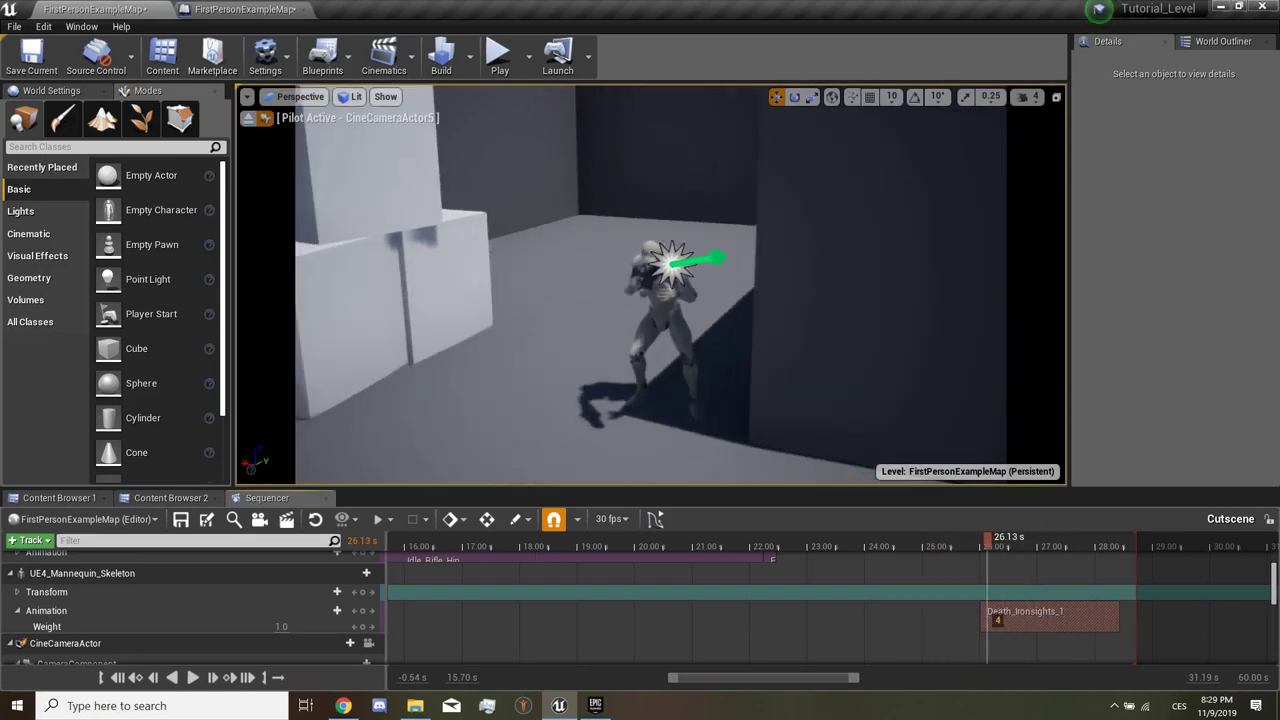
{"action": "mouse_move", "coordinate": [1000, 617]}
{"action": "left_mouse_down"}
{"action": "mouse_move", "coordinate": [961, 617]}
{"action": "mouse_move", "coordinate": [974, 617]}
{"action": "left_mouse_up"}
{"action": "scroll", "coordinate": [966, 611], "scroll_direction": "down", "scroll_amount": 5}
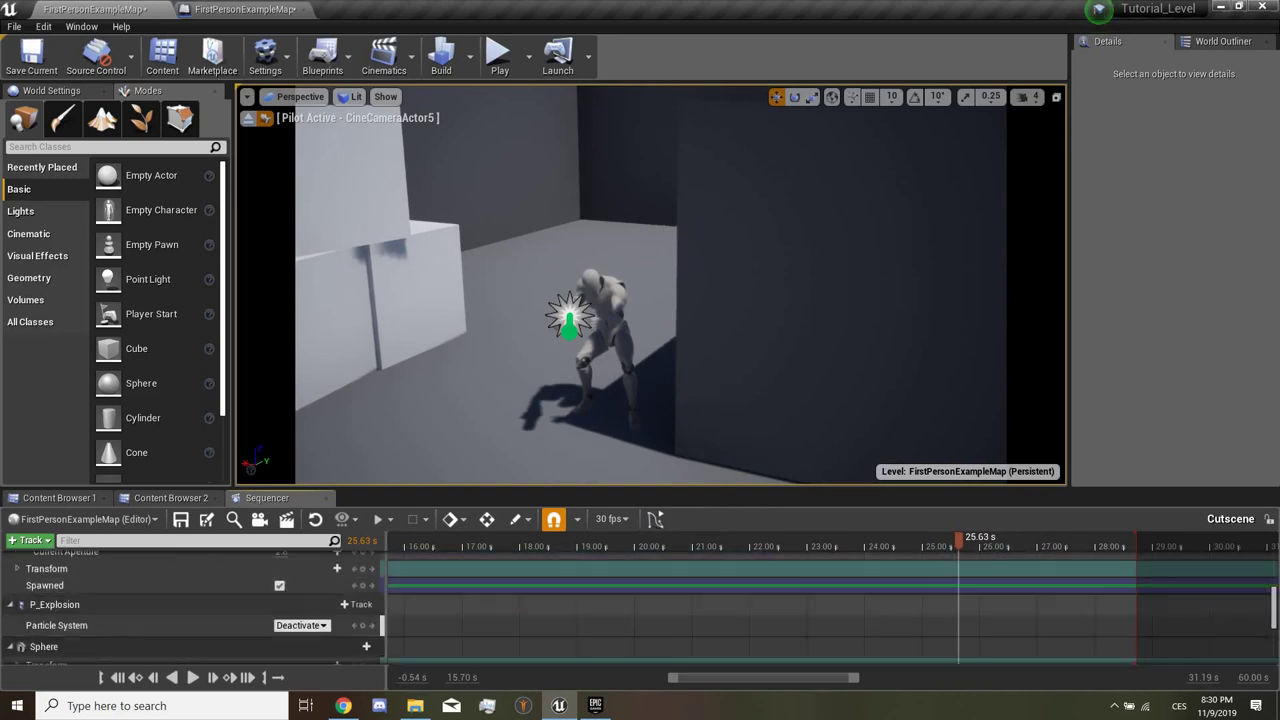
Step: Key Play Rate 1.0 at 25.63 s and move to 25.83 s for the 0.3 key
{"action": "scroll", "coordinate": [830, 607], "scroll_direction": "up", "scroll_amount": 3}
{"action": "scroll", "coordinate": [830, 607], "scroll_direction": "down", "scroll_amount": 4}
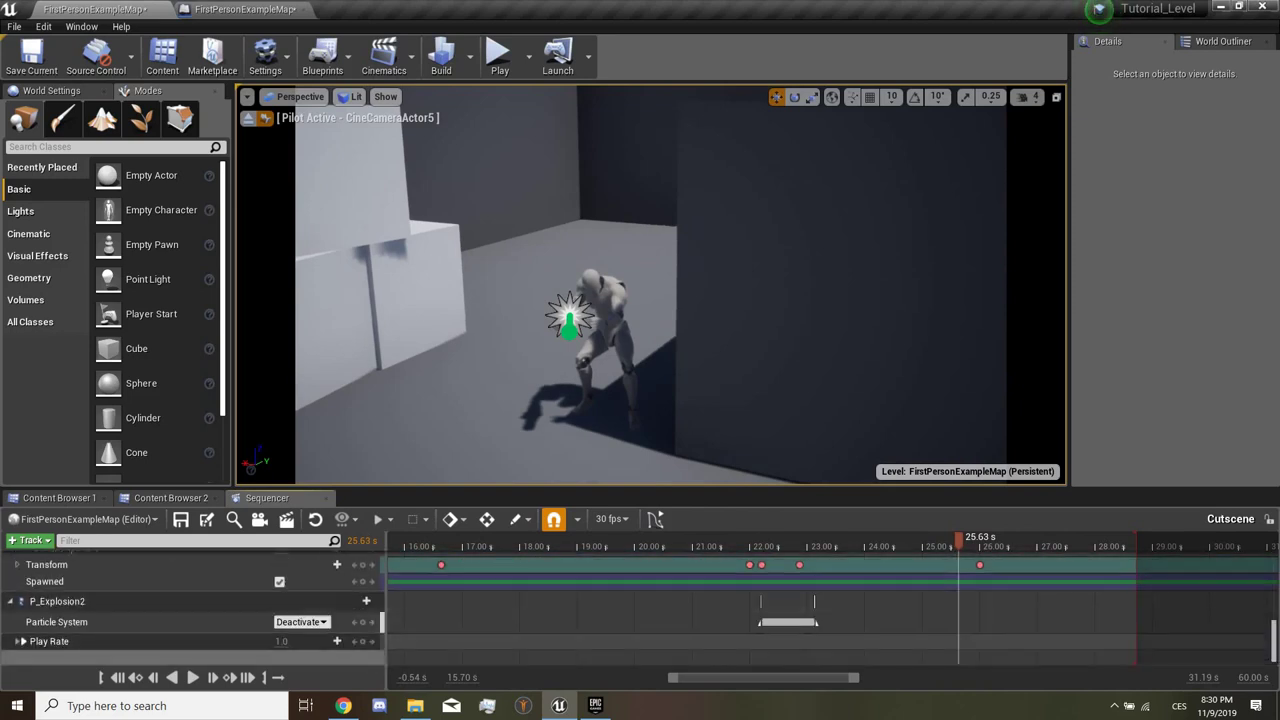
{"action": "left_click", "coordinate": [363, 641]}
{"action": "key", "text": "space"}
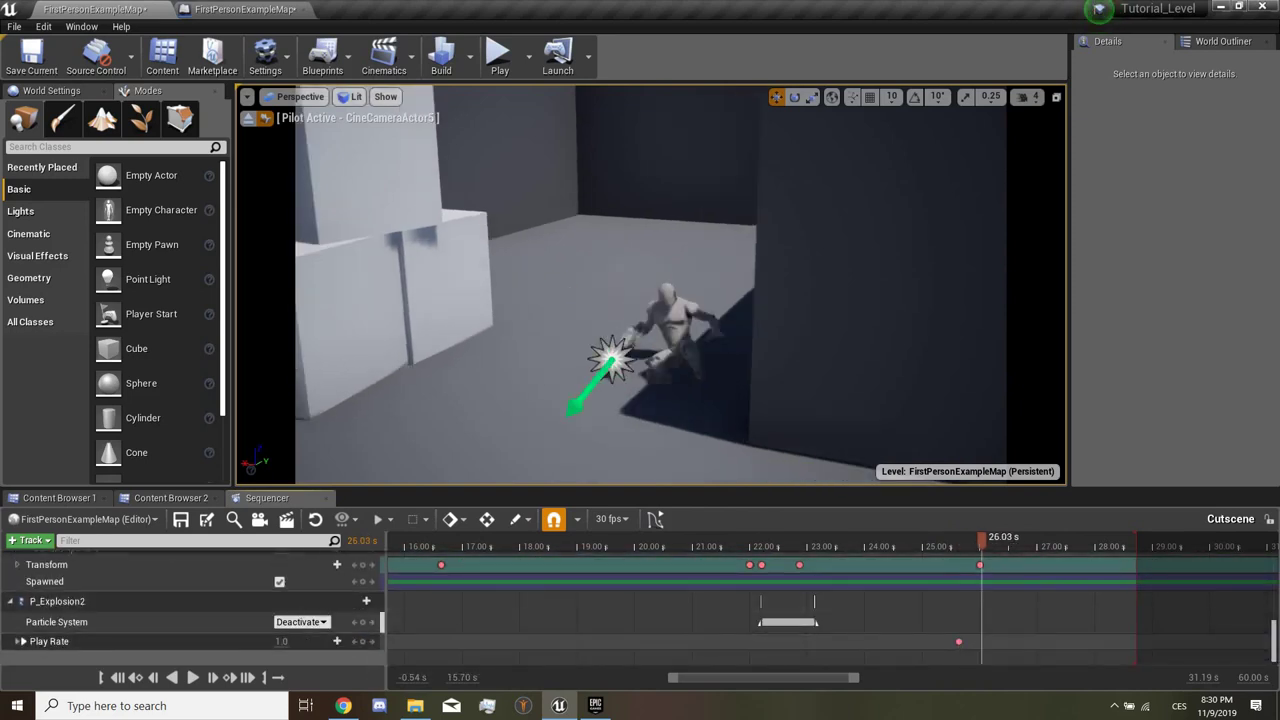
{"action": "left_click", "coordinate": [970, 546]}
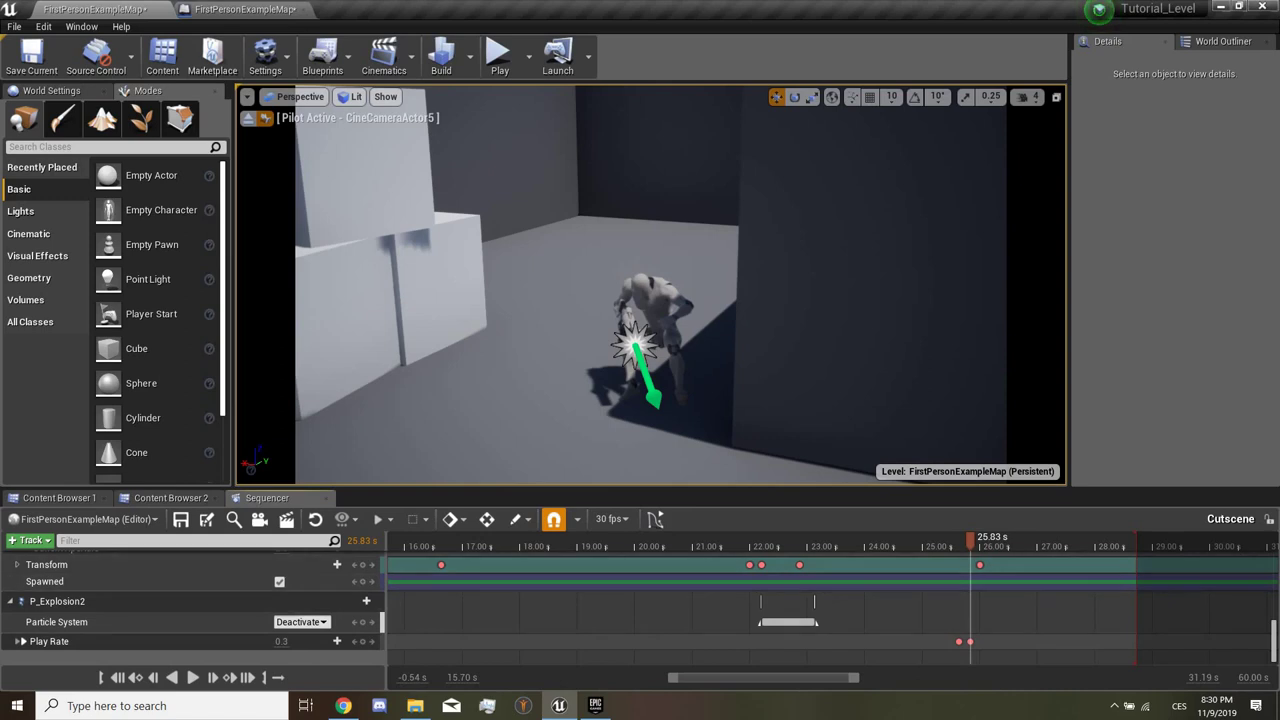
Step: Play back the slow-motion section and return the playhead to about 26 s
{"action": "left_click", "coordinate": [907, 546]}
{"action": "left_click", "coordinate": [212, 677]}
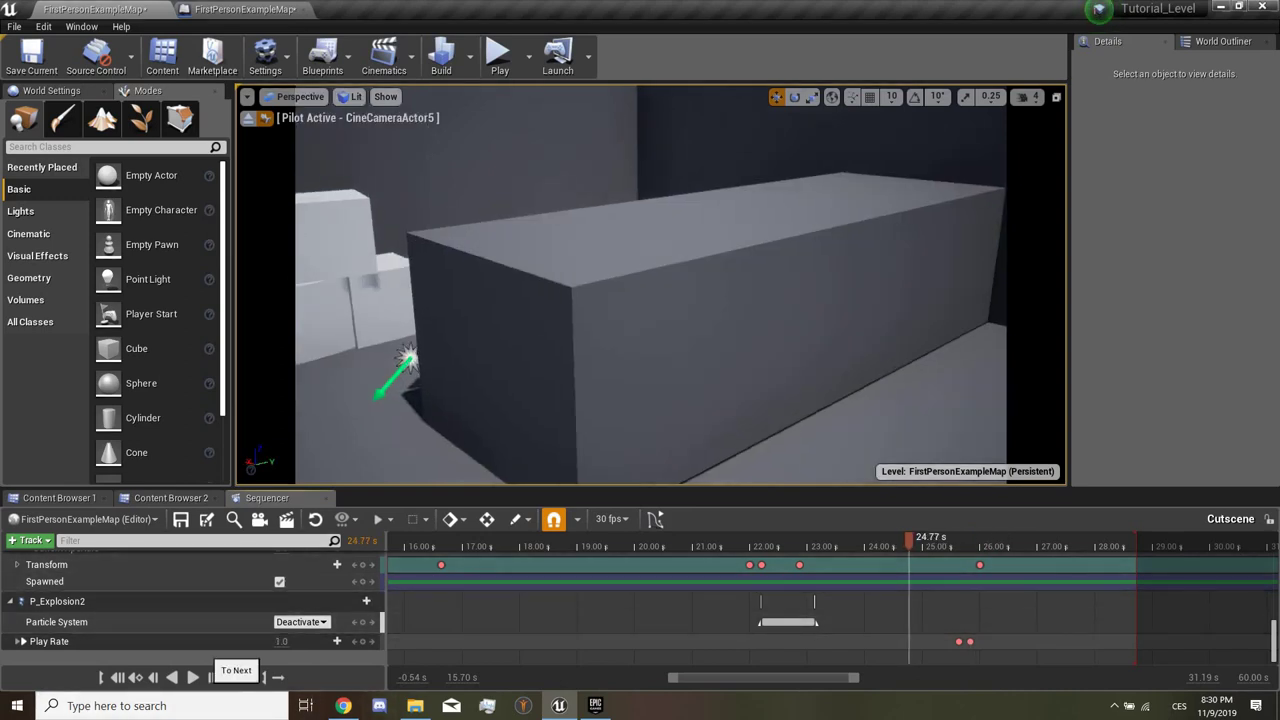
{"action": "left_click", "coordinate": [193, 677]}
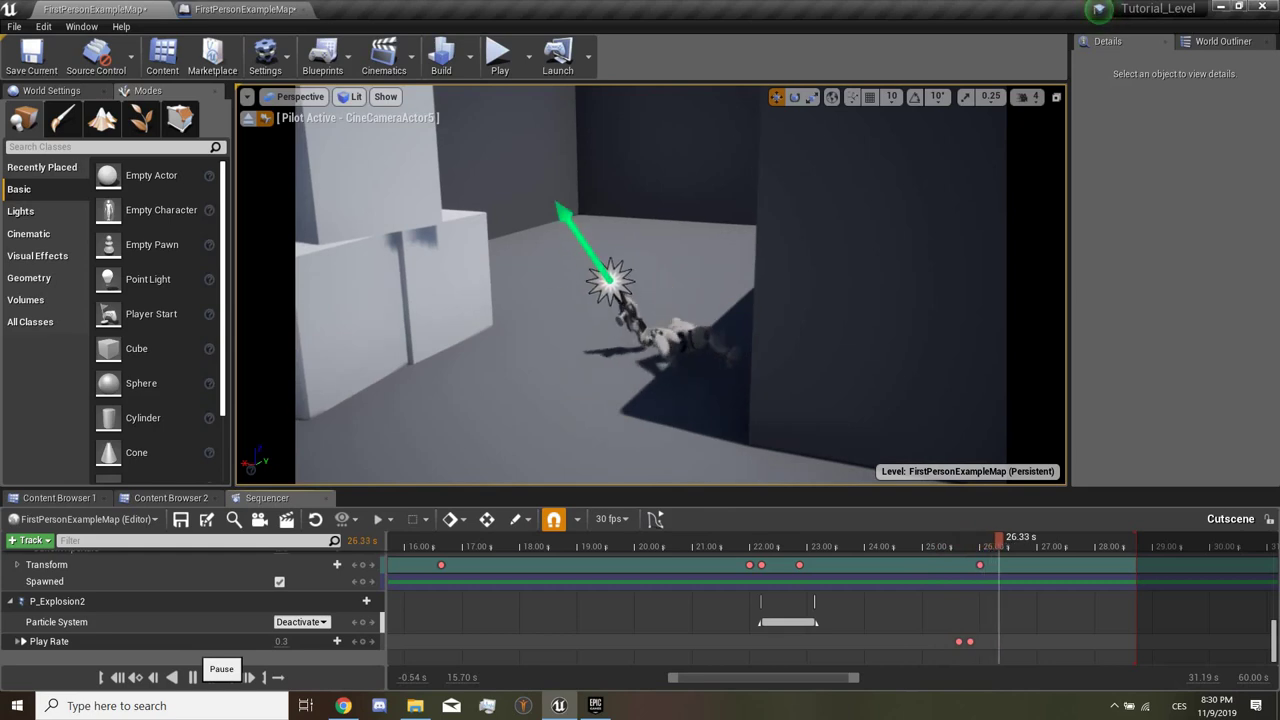
{"action": "key", "text": "space"}
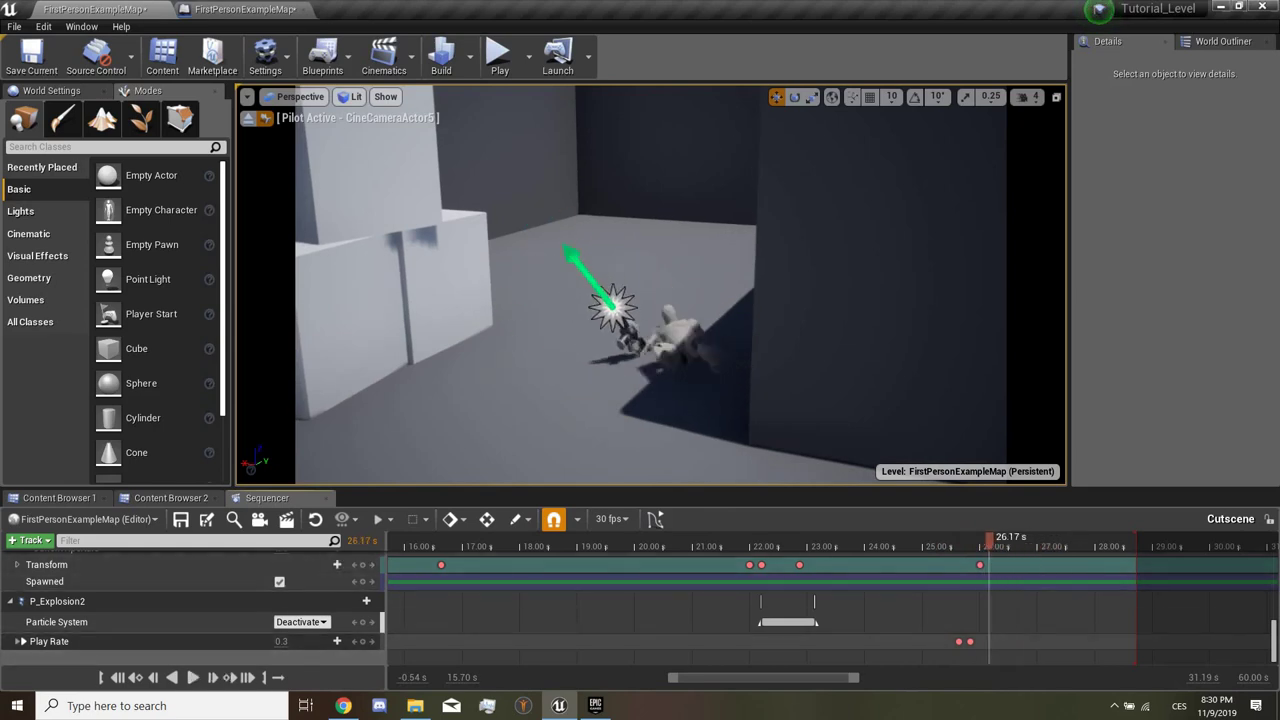
{"action": "left_click_drag", "start_coordinate": [990, 537], "coordinate": [983, 537]}
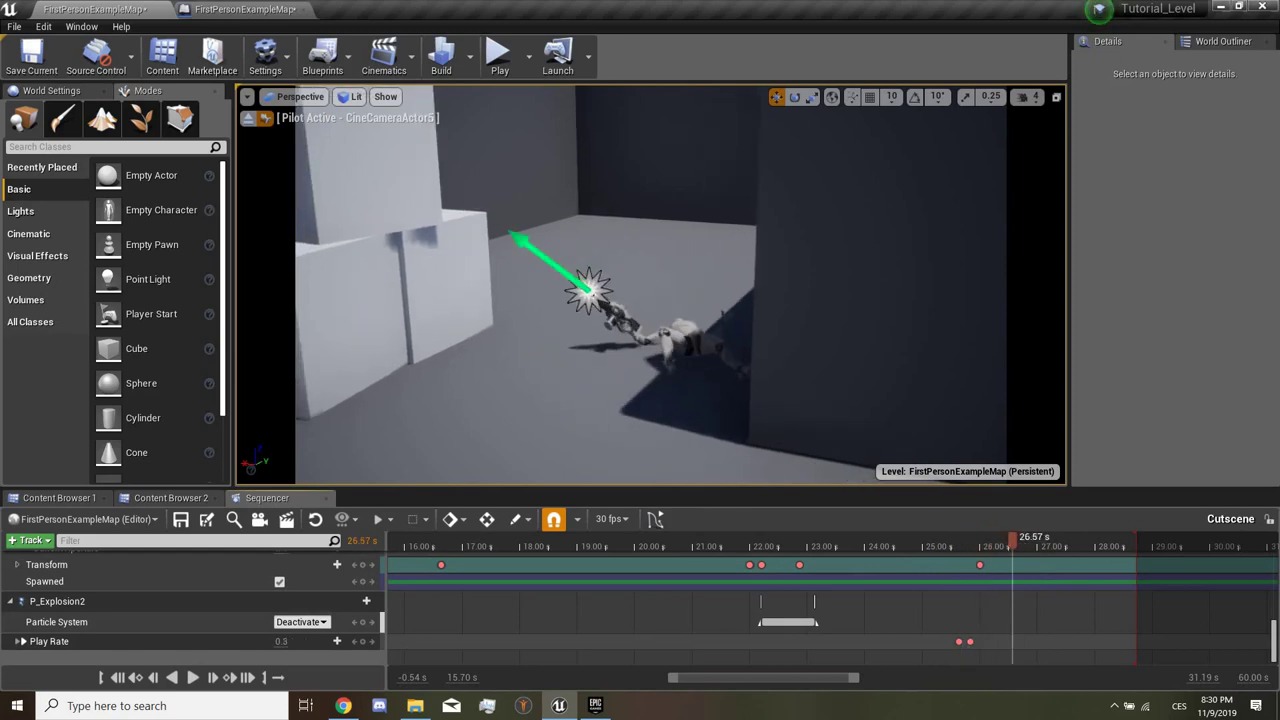
{"action": "scroll", "coordinate": [640, 600], "scroll_direction": "up", "scroll_amount": 3}
{"action": "scroll", "coordinate": [640, 600], "scroll_direction": "up", "scroll_amount": 1}
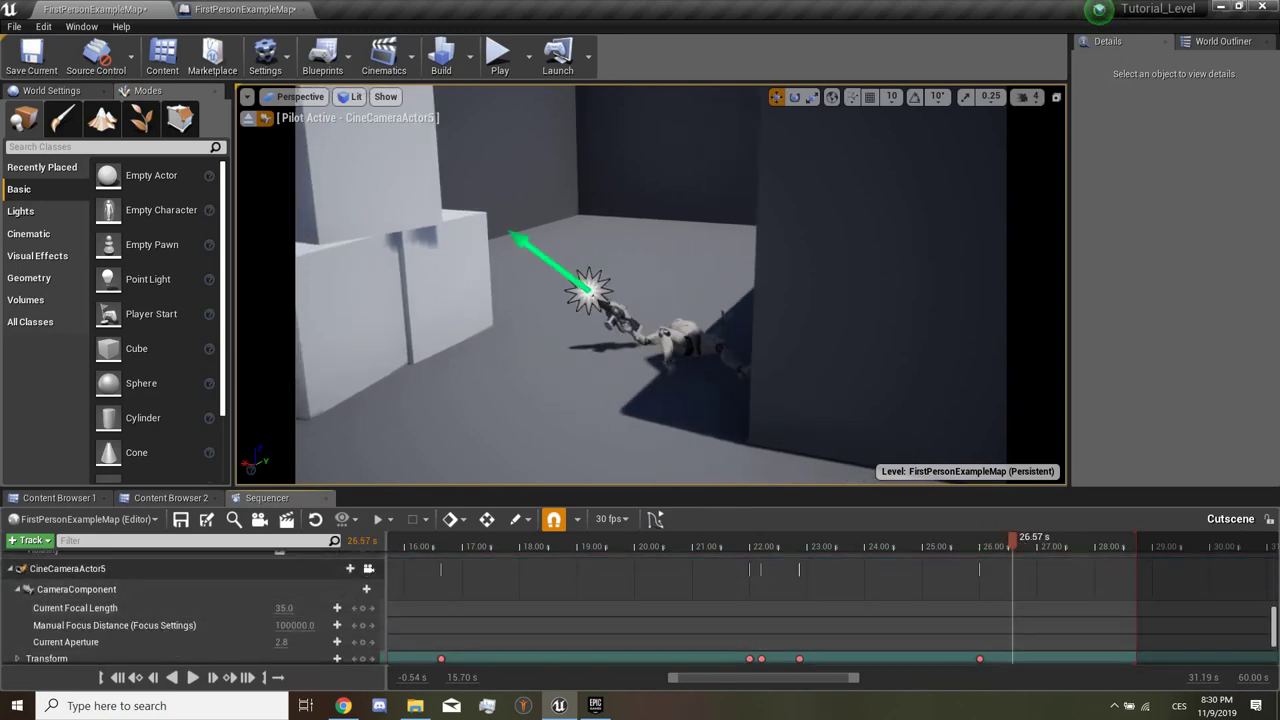
Step: Move the camera closer to the fallen character and key its transform at 26.57 s
{"action": "right_click_drag", "start_coordinate": [650, 285], "coordinate": [700, 330]}
{"action": "scroll", "coordinate": [640, 610], "scroll_direction": "down", "scroll_amount": 1}
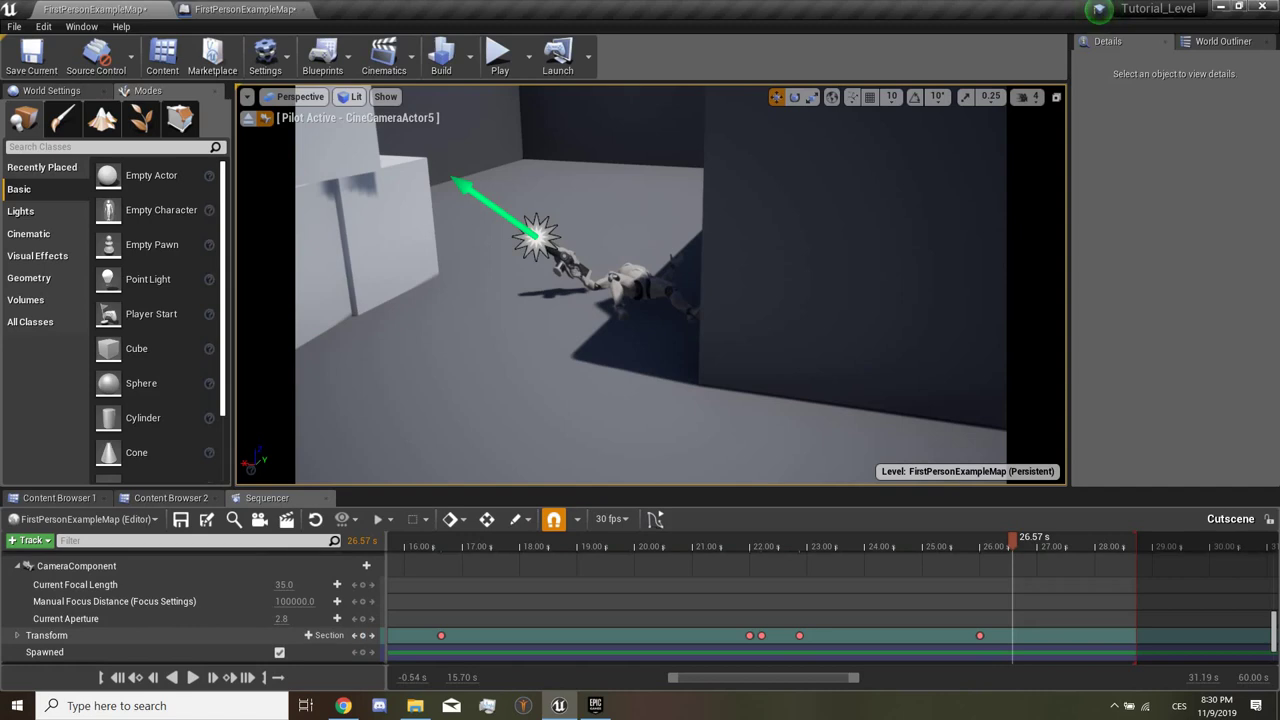
{"action": "left_click", "coordinate": [362, 635]}
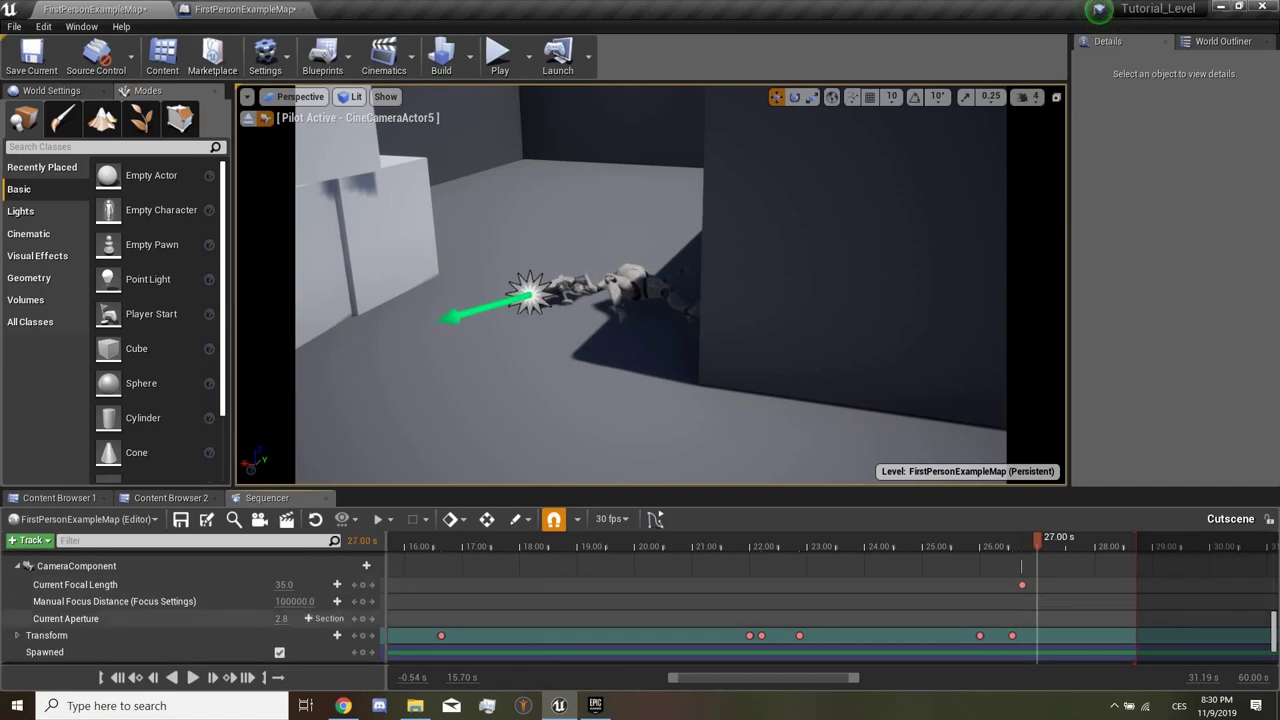
Step: Key focal length 70 at 27.00 s and focus distance dropping to 500 by 27.07 s
{"action": "key", "text": "Right"}
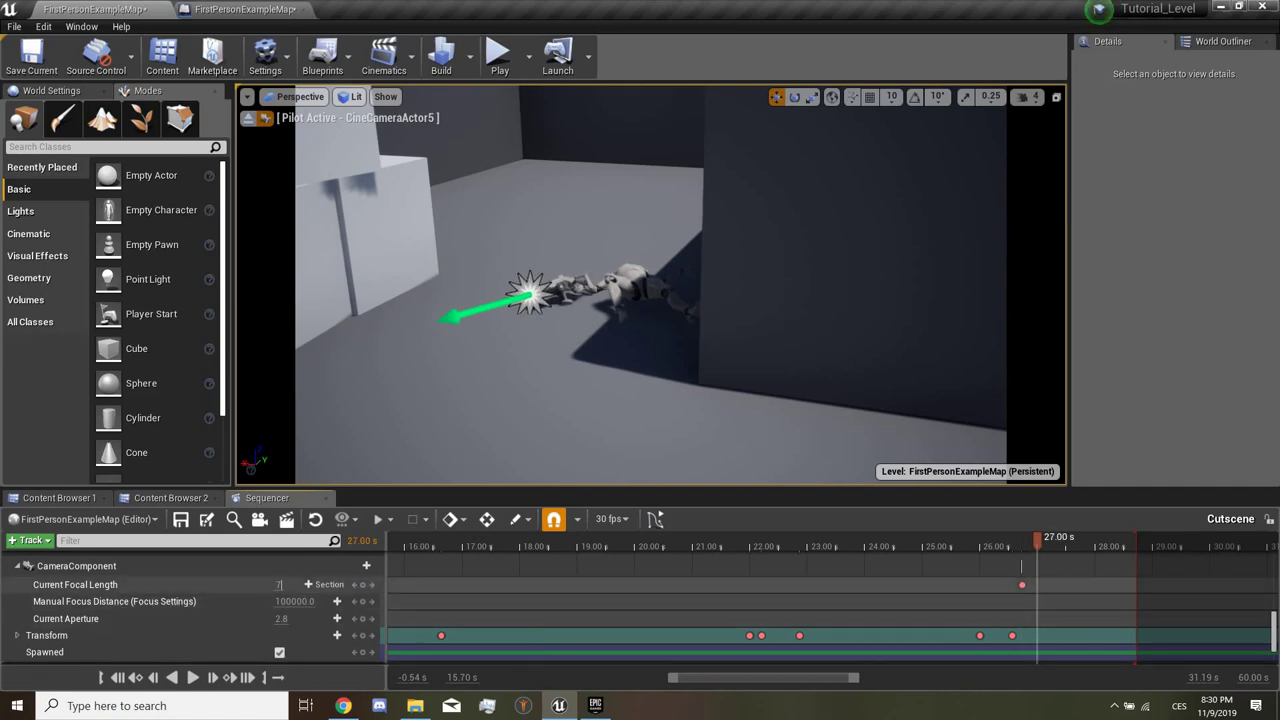
{"action": "type", "text": "0"}
{"action": "key", "text": "Return"}
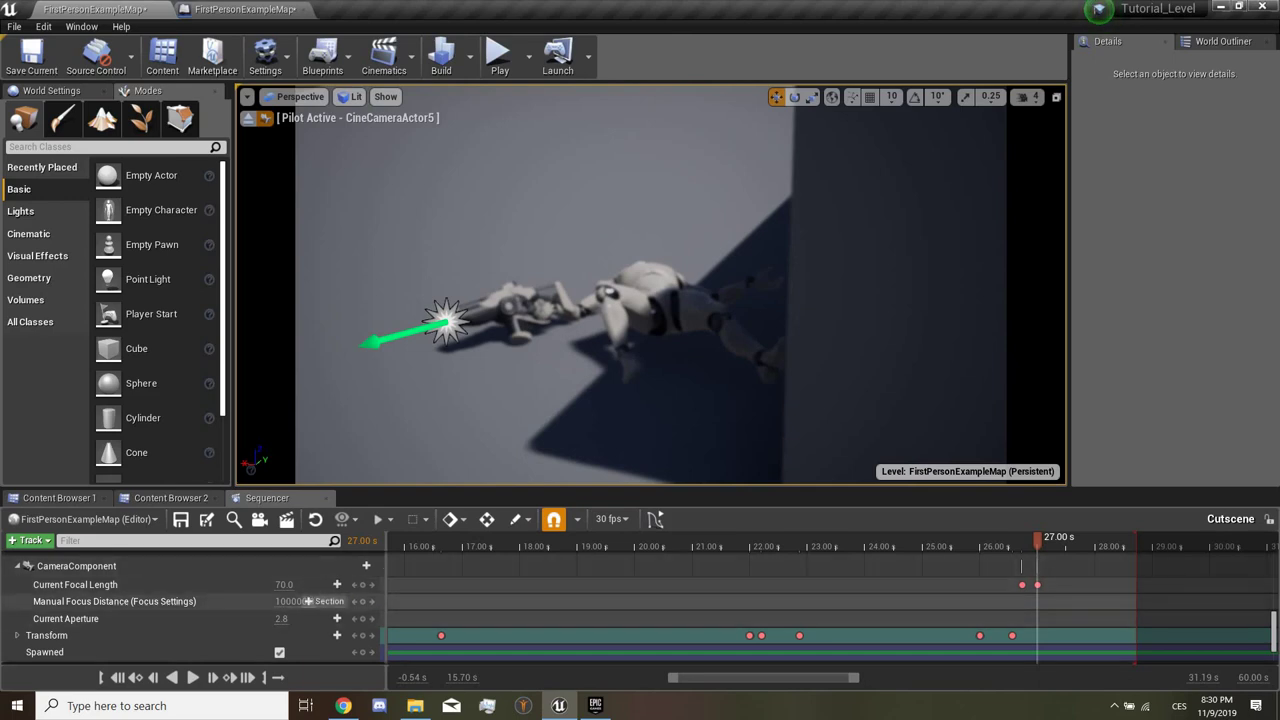
{"action": "left_click", "coordinate": [1023, 546]}
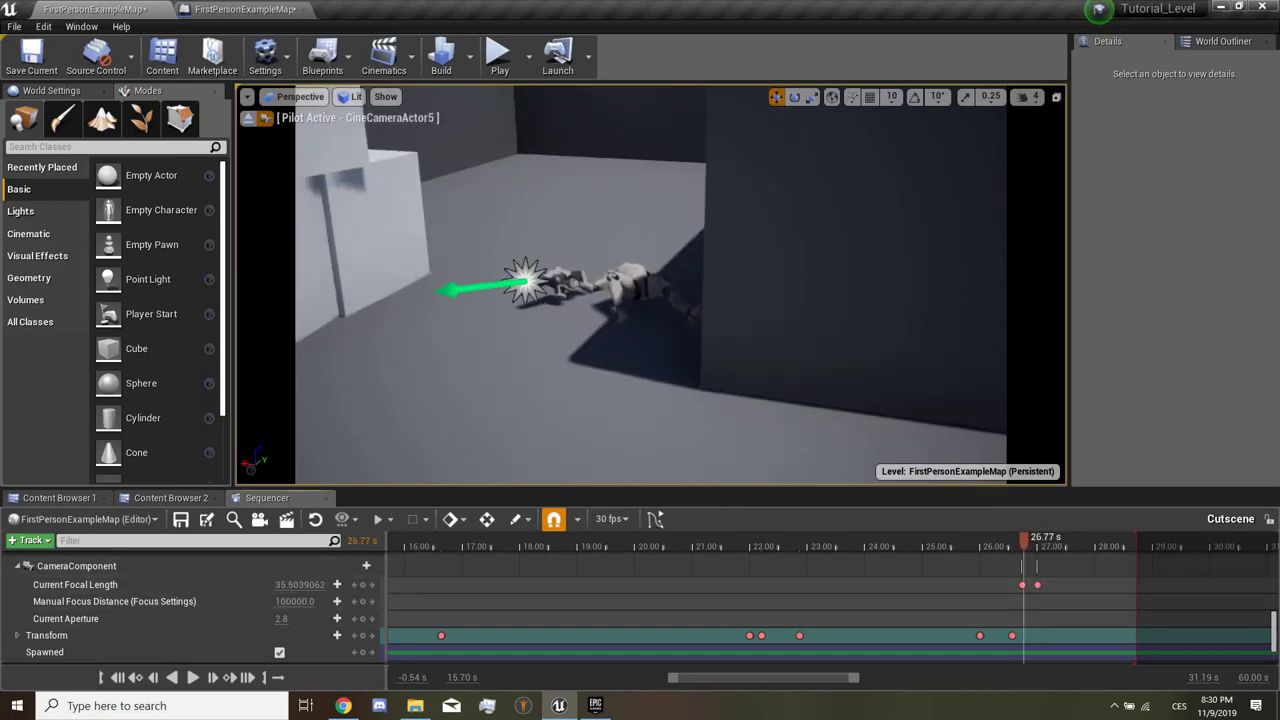
{"action": "left_click", "coordinate": [362, 601]}
{"action": "left_click", "coordinate": [1040, 546]}
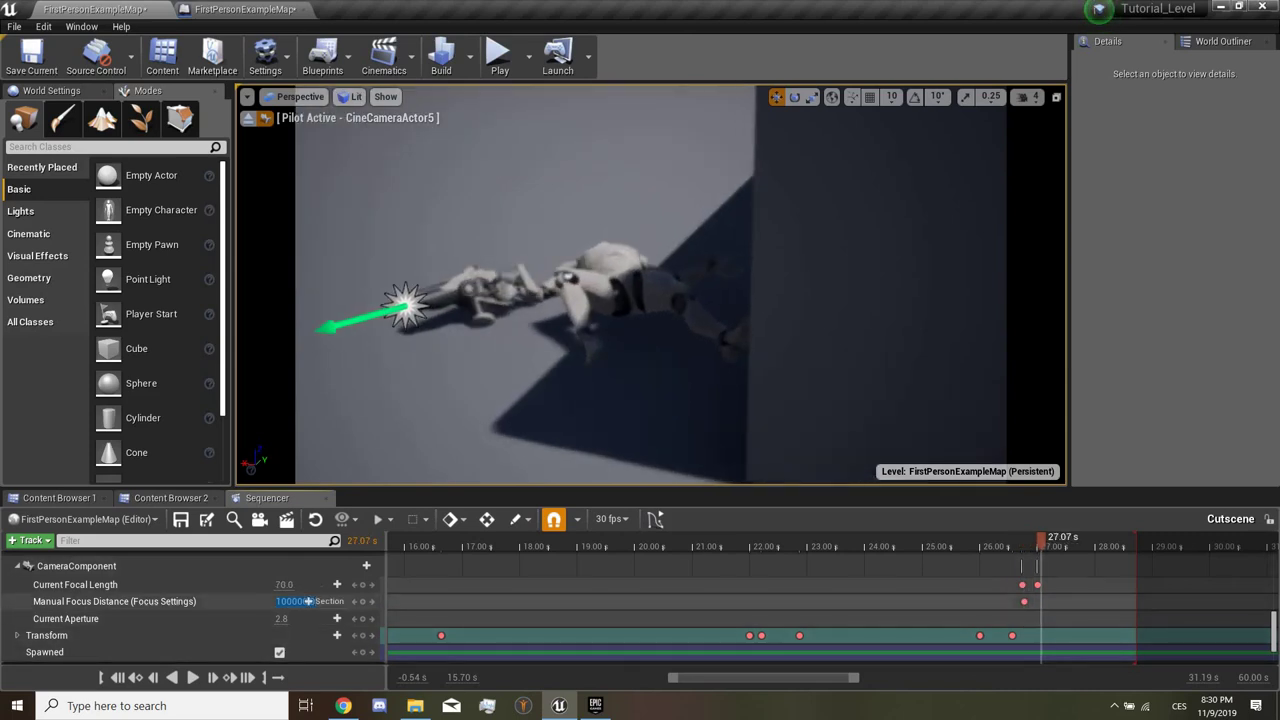
{"action": "type", "text": "100"}
{"action": "key", "text": "Return"}
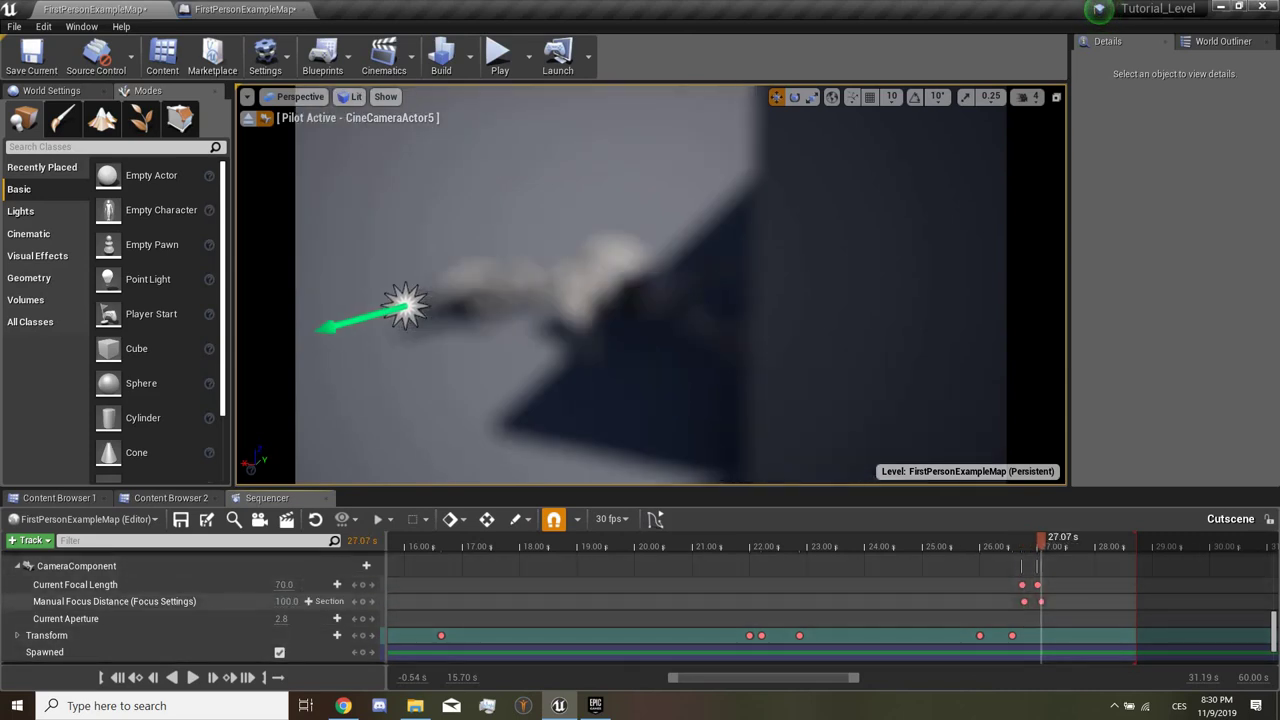
{"action": "type", "text": "00"}
{"action": "key", "text": "Return"}
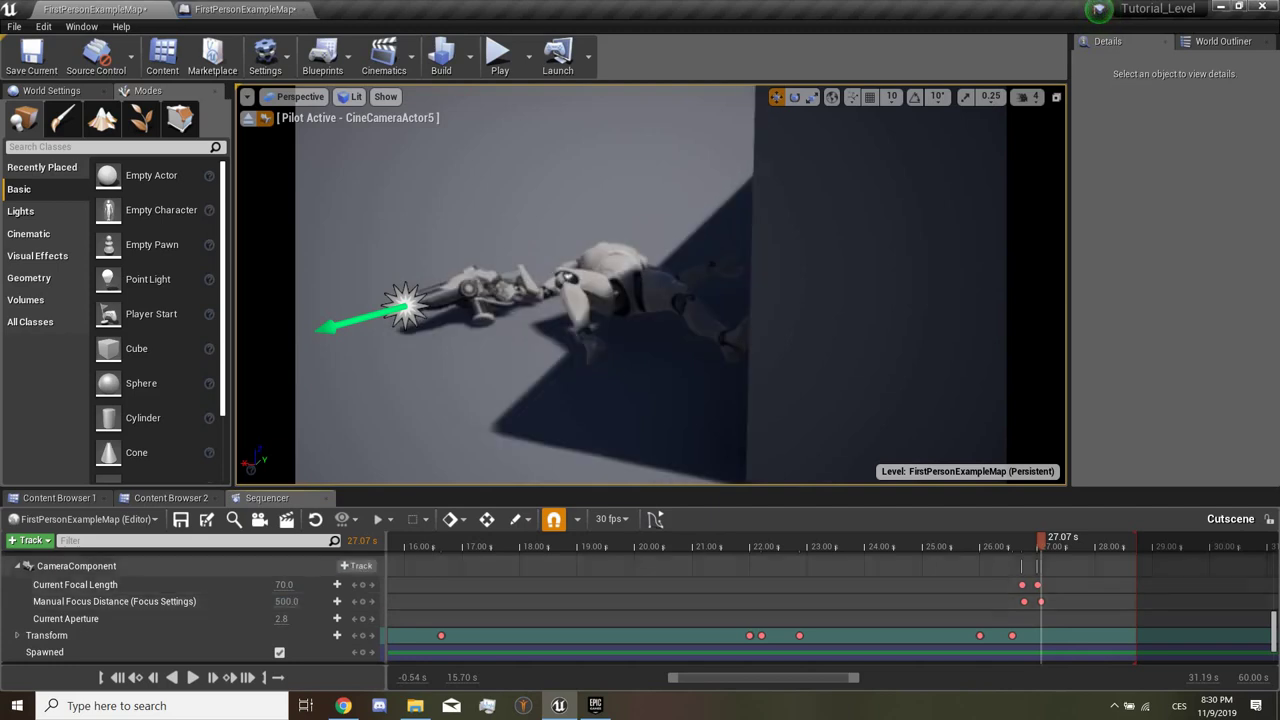
{"action": "key", "text": "Right"}
{"action": "key", "text": "Right"}
{"action": "key", "text": "Right"}
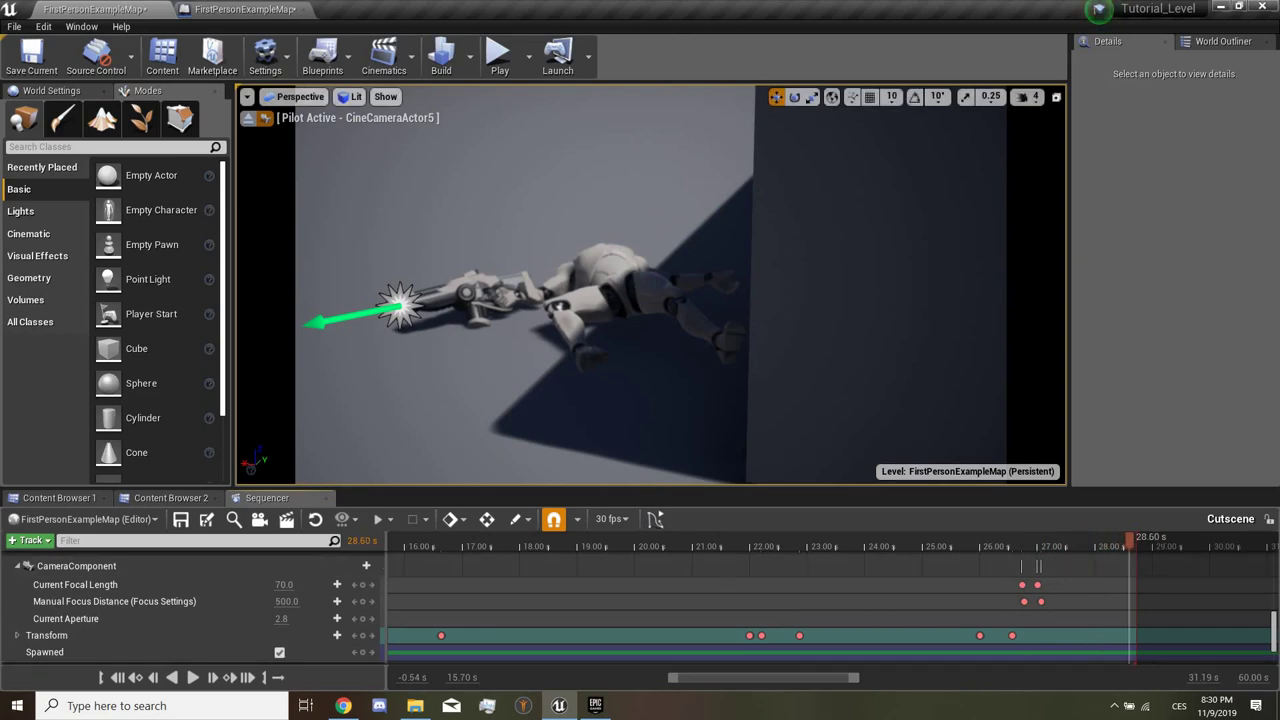
{"action": "left_click", "coordinate": [500, 58]}
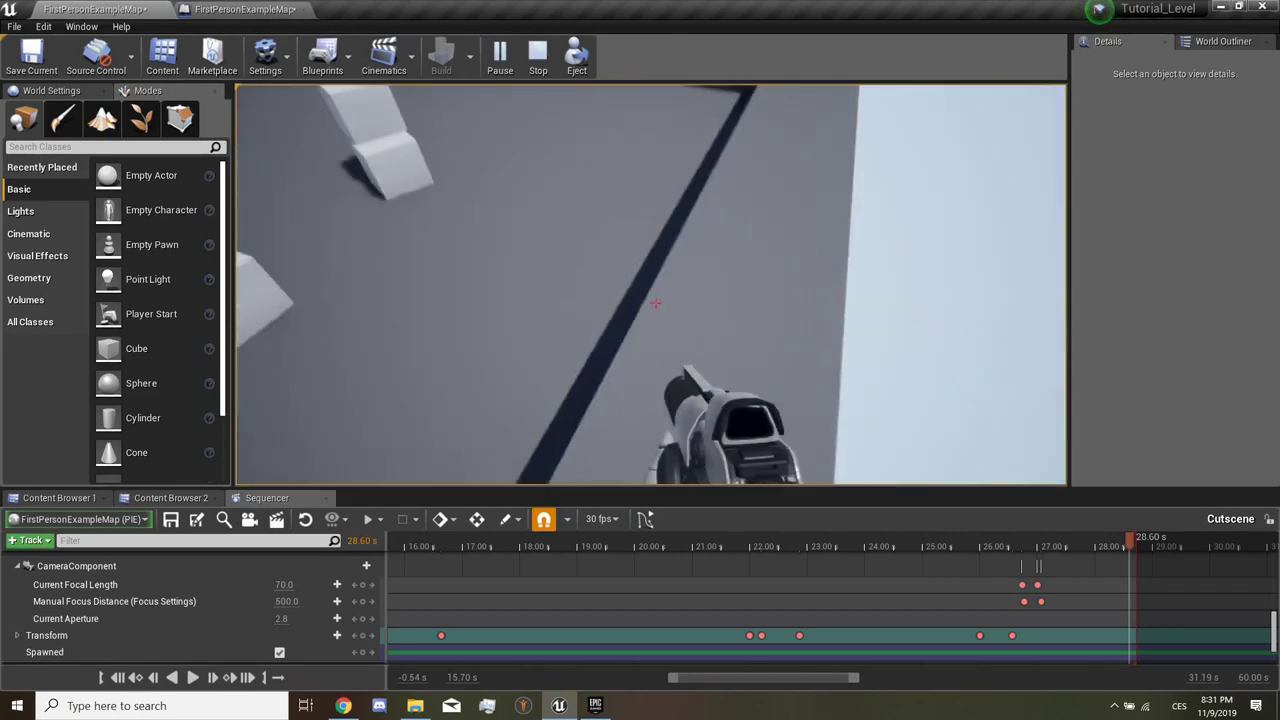
Step: Exit the Play In Editor session and return to the Cutscene sequence
{"action": "key", "text": "Escape"}
{"action": "scroll", "coordinate": [640, 600], "scroll_direction": "up", "scroll_amount": 2}
{"action": "scroll", "coordinate": [640, 600], "scroll_direction": "up", "scroll_amount": 2}
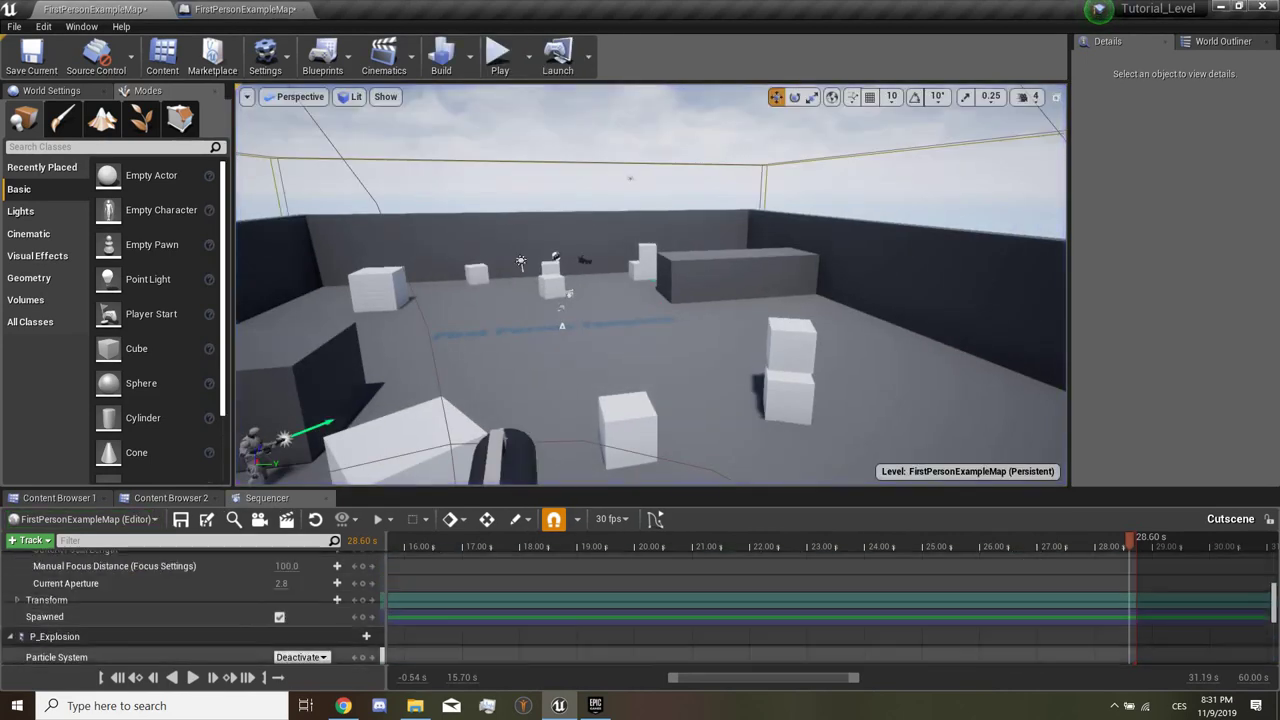
{"action": "scroll", "coordinate": [640, 600], "scroll_direction": "up", "scroll_amount": 2}
{"action": "scroll", "coordinate": [640, 600], "scroll_direction": "up", "scroll_amount": 2}
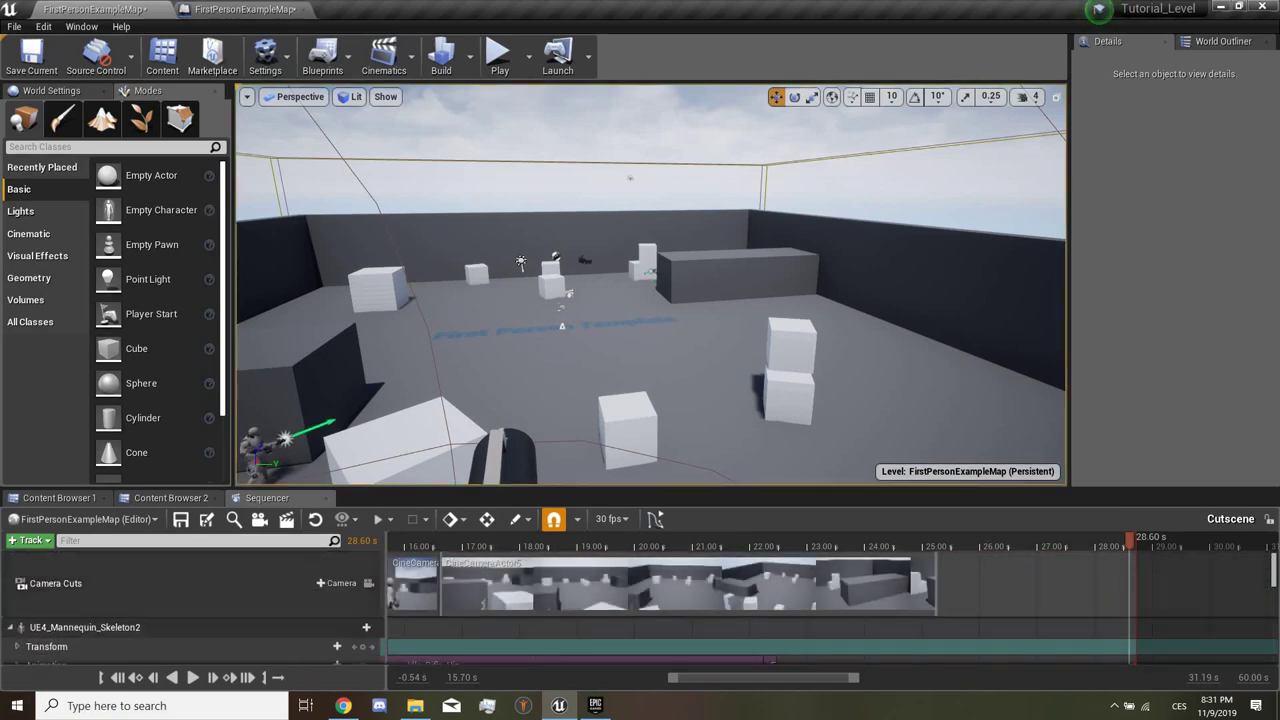
Step: Drag the Camera Cuts section's end out to about 28.6 s
{"action": "left_click_drag", "start_coordinate": [936, 583], "coordinate": [1097, 583]}
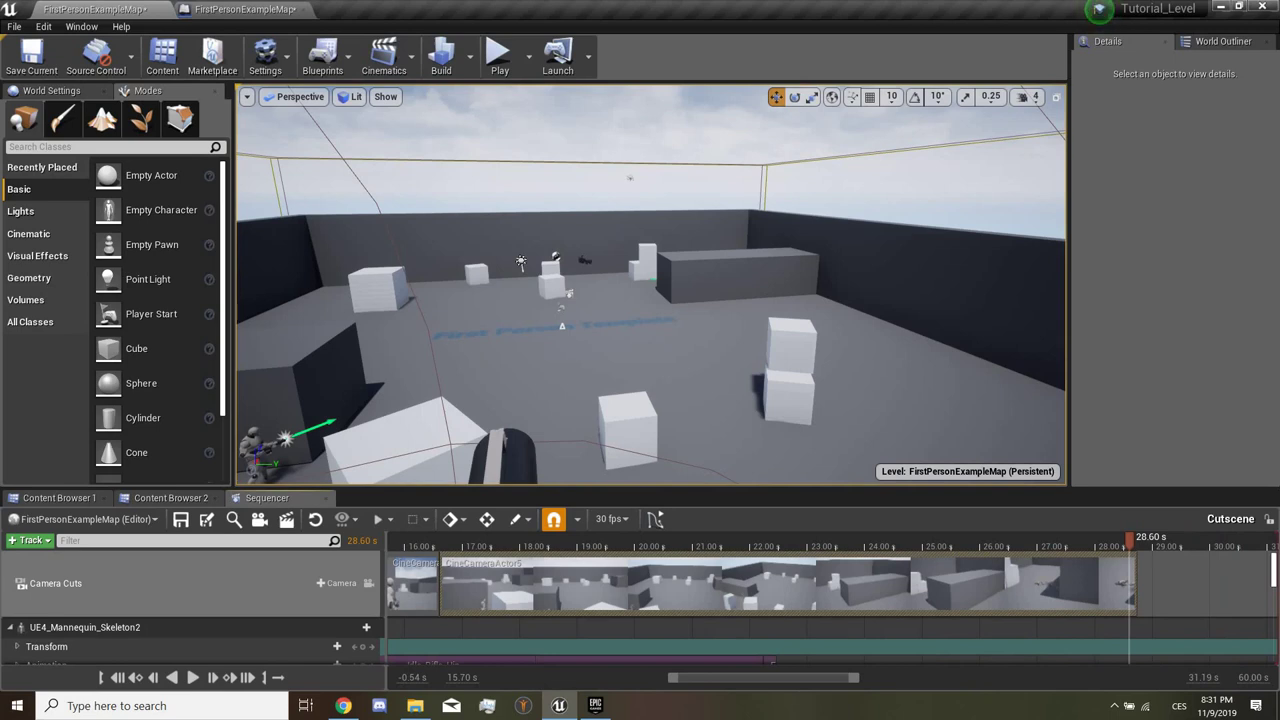
{"action": "left_click_drag", "start_coordinate": [1195, 583], "coordinate": [1240, 583]}
{"action": "scroll", "coordinate": [1240, 600], "scroll_direction": "down", "scroll_amount": 3}
{"action": "scroll", "coordinate": [1240, 600], "scroll_direction": "down", "scroll_amount": 3}
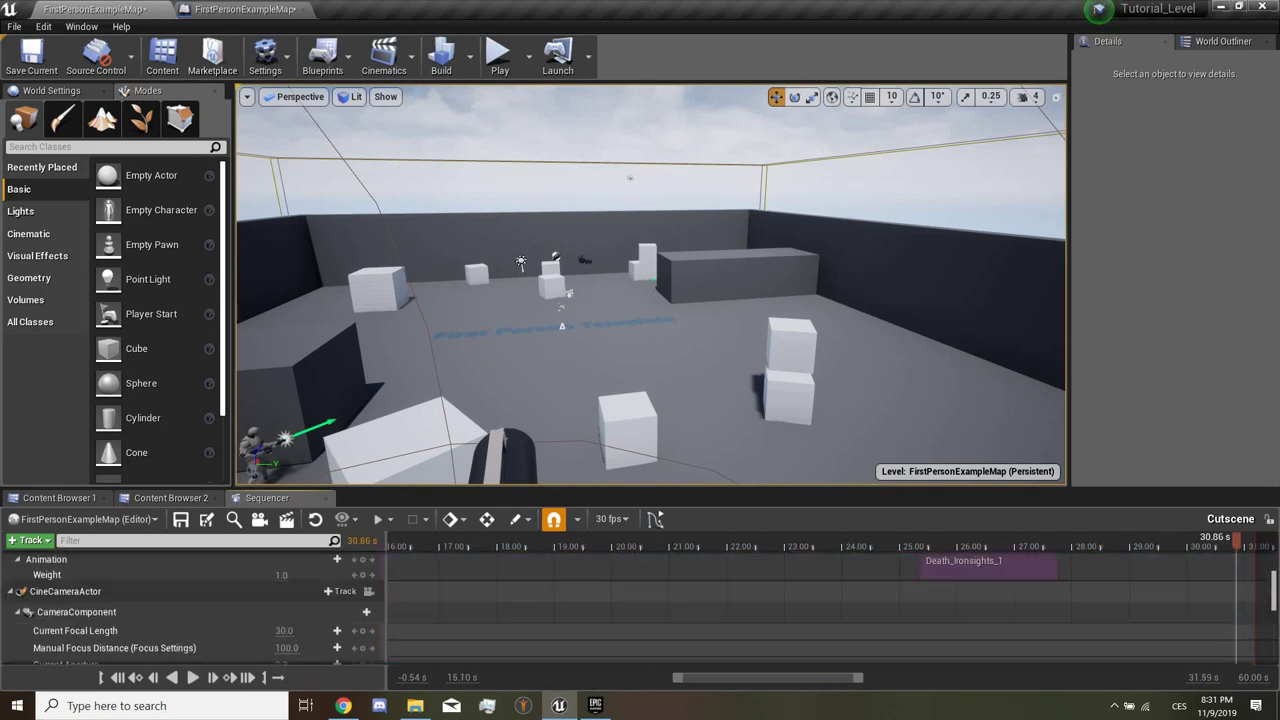
{"action": "scroll", "coordinate": [1240, 600], "scroll_direction": "down", "scroll_amount": 3}
{"action": "scroll", "coordinate": [640, 605], "scroll_direction": "down", "scroll_amount": 3}
{"action": "scroll", "coordinate": [640, 605], "scroll_direction": "down", "scroll_amount": 1}
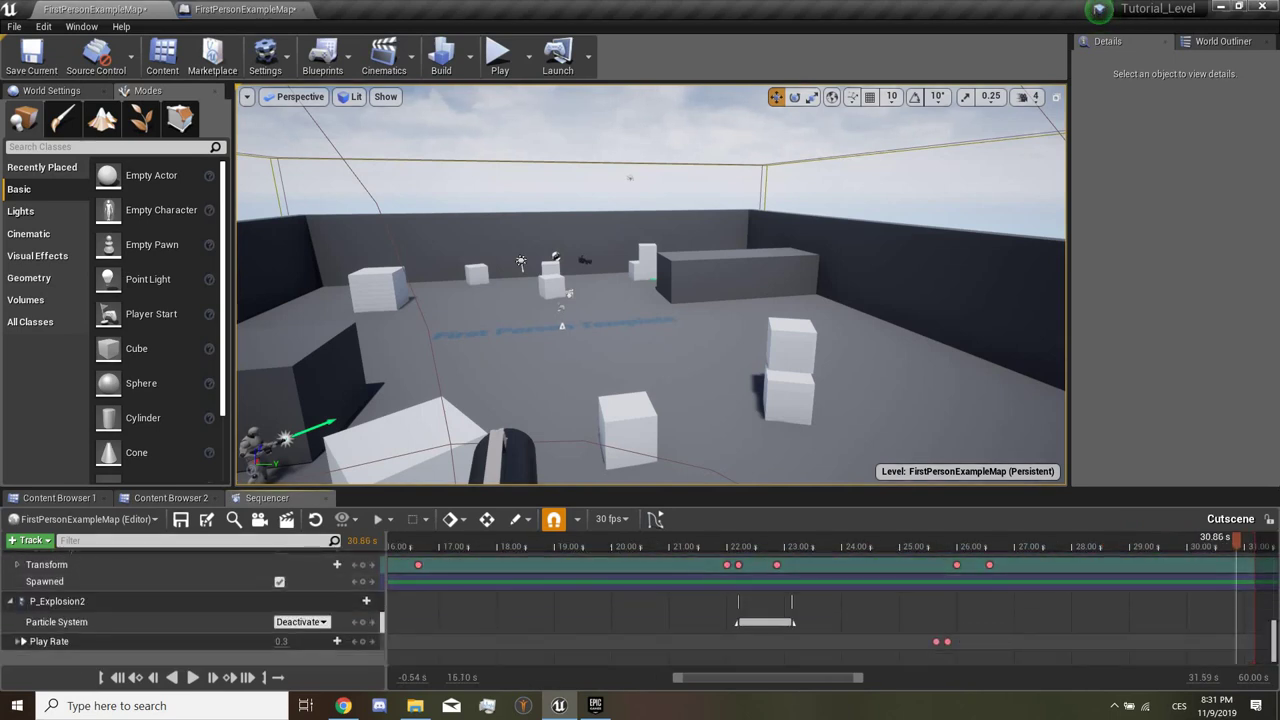
{"action": "scroll", "coordinate": [830, 605], "scroll_direction": "up", "scroll_amount": 3}
{"action": "scroll", "coordinate": [830, 605], "scroll_direction": "up", "scroll_amount": 3}
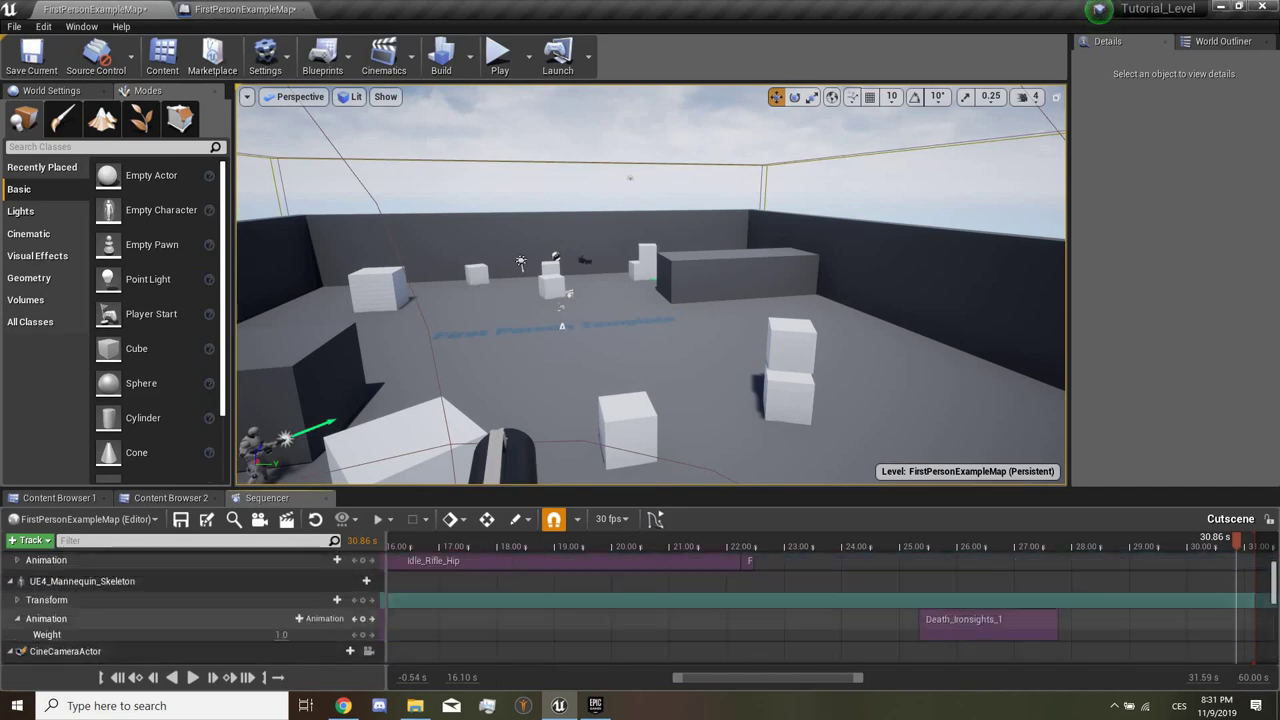
{"action": "scroll", "coordinate": [830, 605], "scroll_direction": "up", "scroll_amount": 2}
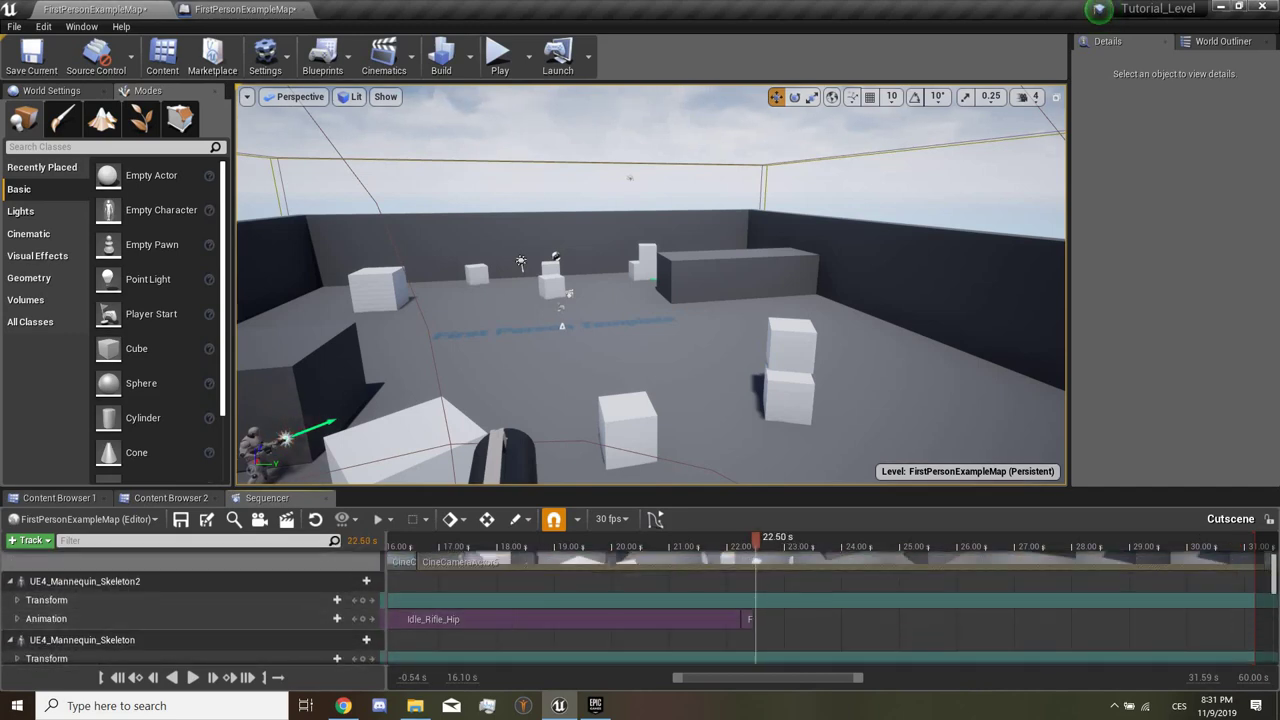
Step: Add an Idle_Rifle_Hip section to the second mannequin's track at 22.50 s
{"action": "left_click", "coordinate": [325, 618]}
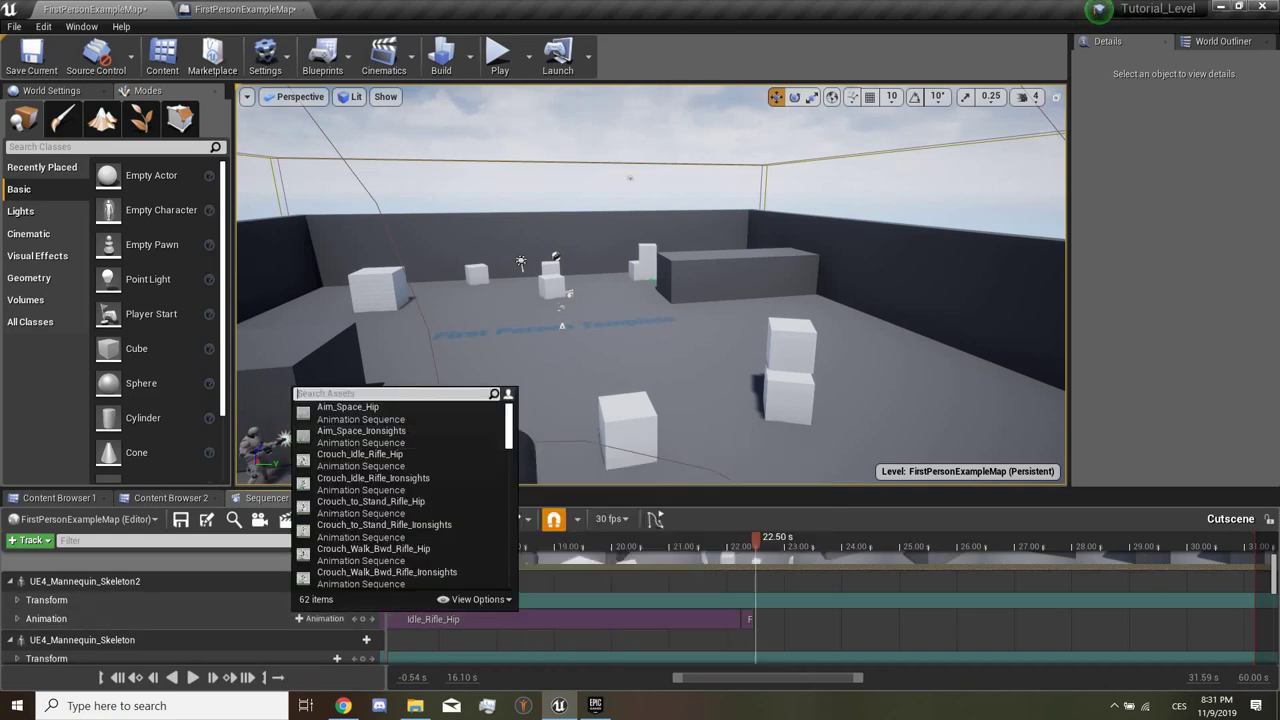
{"action": "type", "text": "idle"}
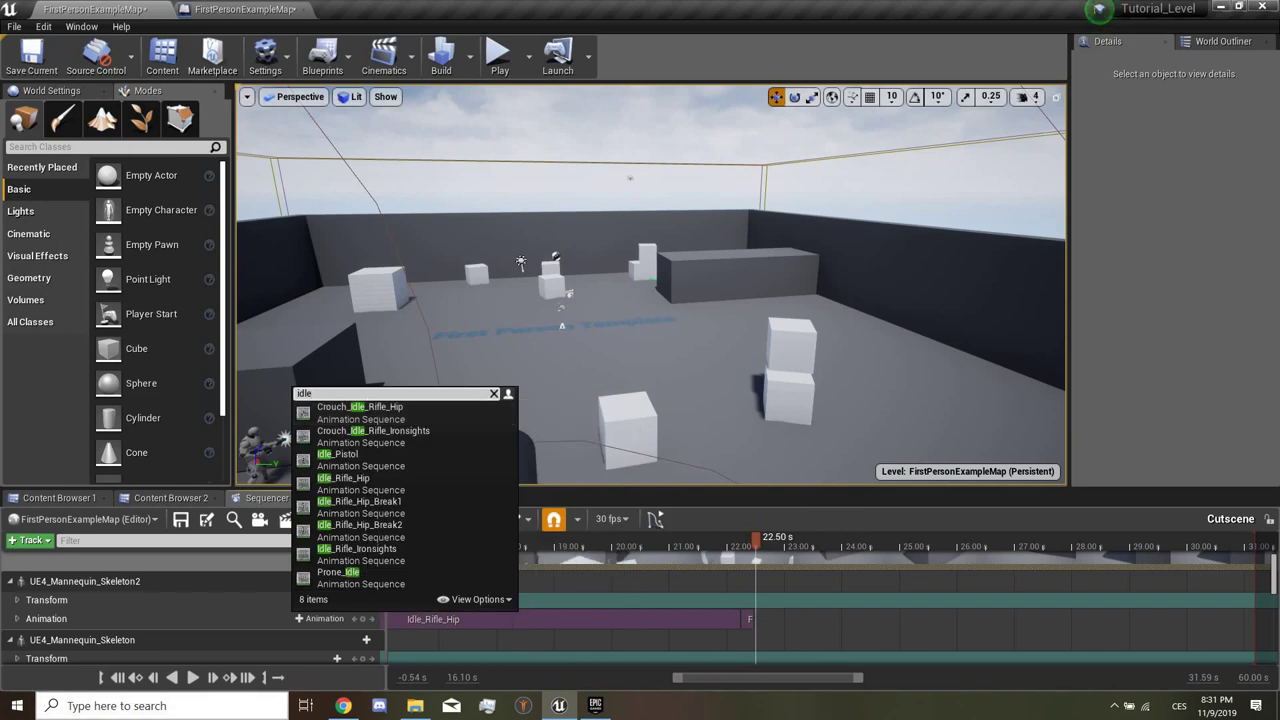
{"action": "left_click", "coordinate": [343, 482]}
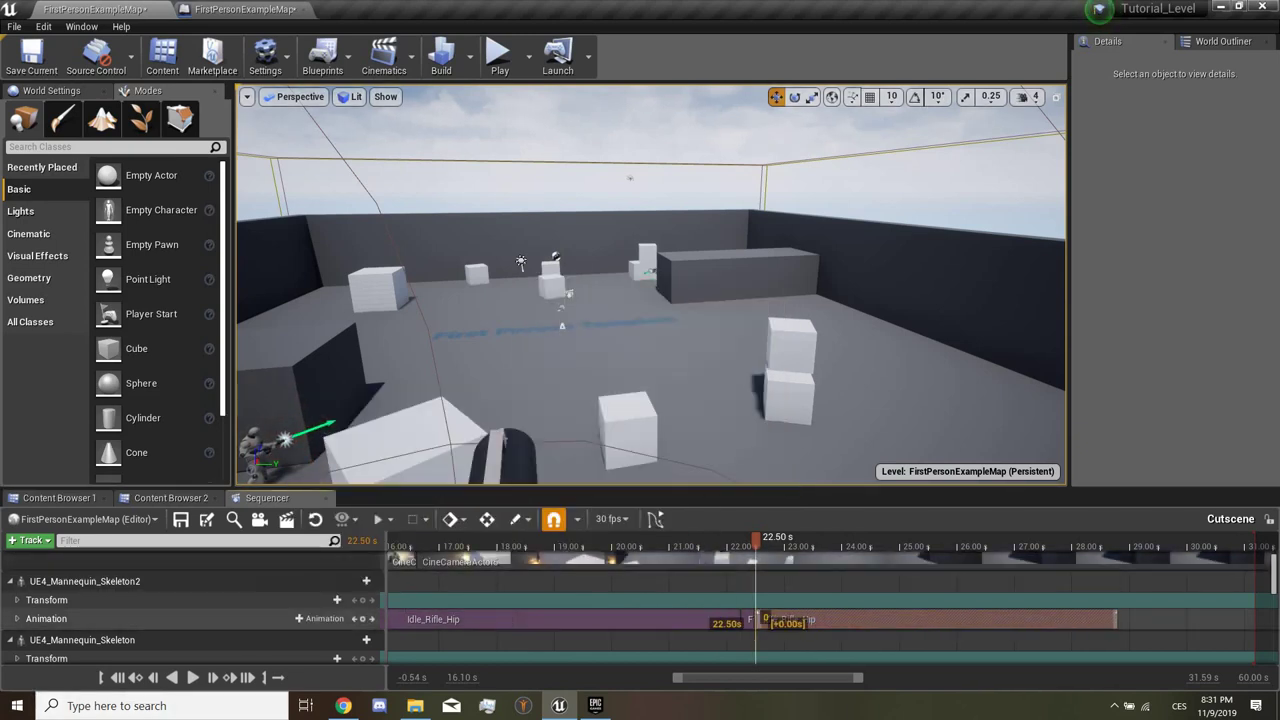
{"action": "left_click", "coordinate": [725, 545]}
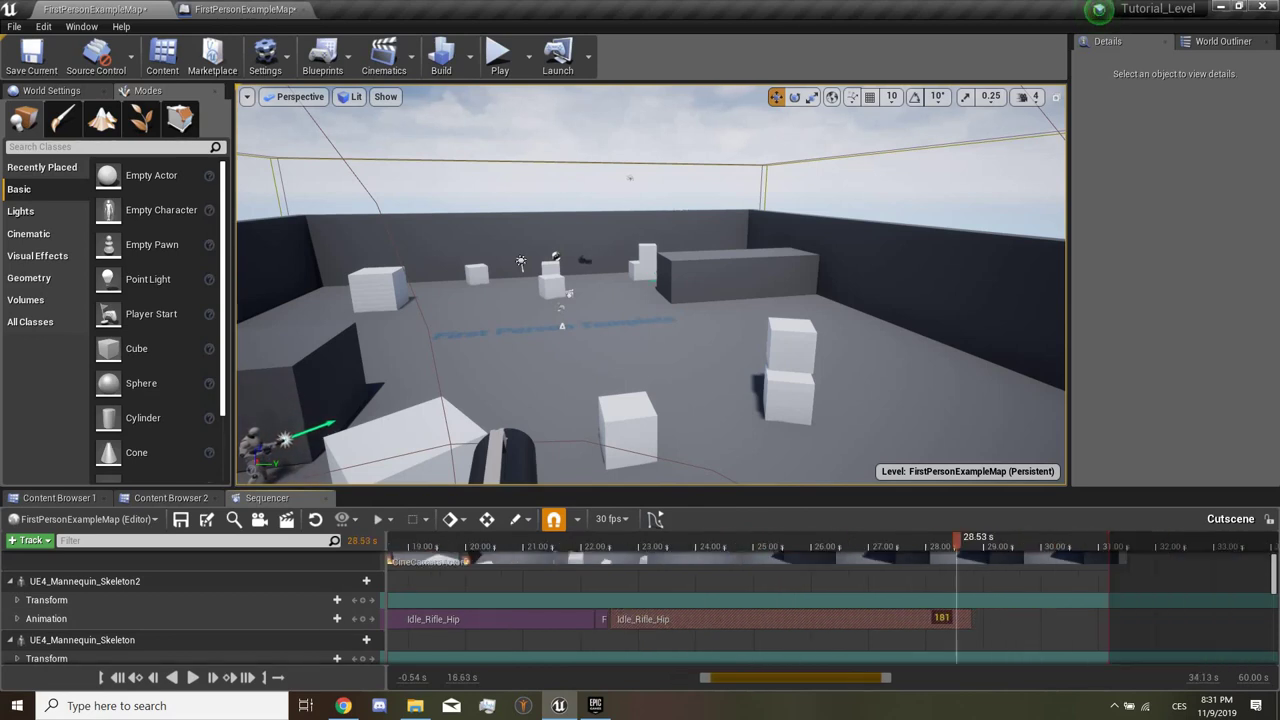
Step: Stretch the Idle_Rifle_Hip section toward the cutscene's end and pan the timeline back
{"action": "left_click_drag", "start_coordinate": [768, 677], "coordinate": [828, 677]}
{"action": "left_click_drag", "start_coordinate": [930, 618], "coordinate": [947, 618]}
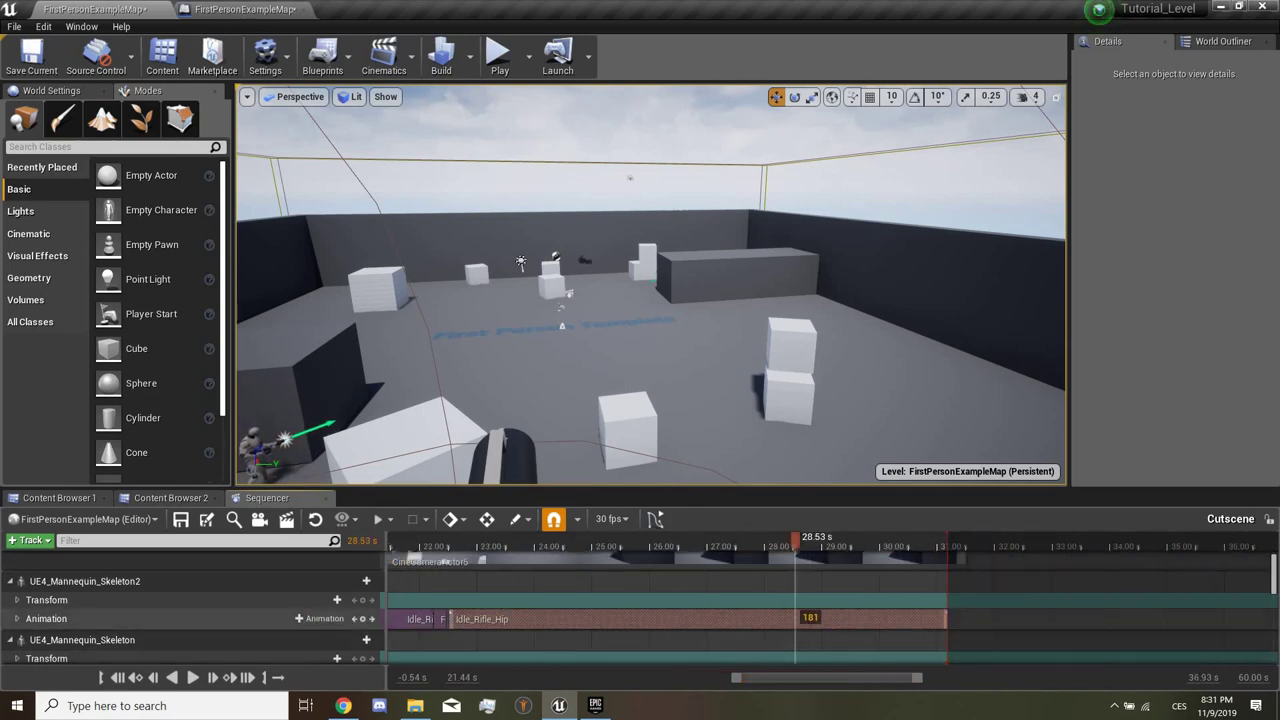
{"action": "left_click_drag", "start_coordinate": [797, 537], "coordinate": [733, 537]}
{"action": "mouse_move", "coordinate": [828, 677]}
{"action": "left_mouse_down"}
{"action": "mouse_move", "coordinate": [586, 677]}
{"action": "mouse_move", "coordinate": [681, 677]}
{"action": "left_mouse_up"}
{"action": "scroll", "coordinate": [640, 610], "scroll_direction": "down", "scroll_amount": 5}
{"action": "scroll", "coordinate": [640, 610], "scroll_direction": "up", "scroll_amount": 2}
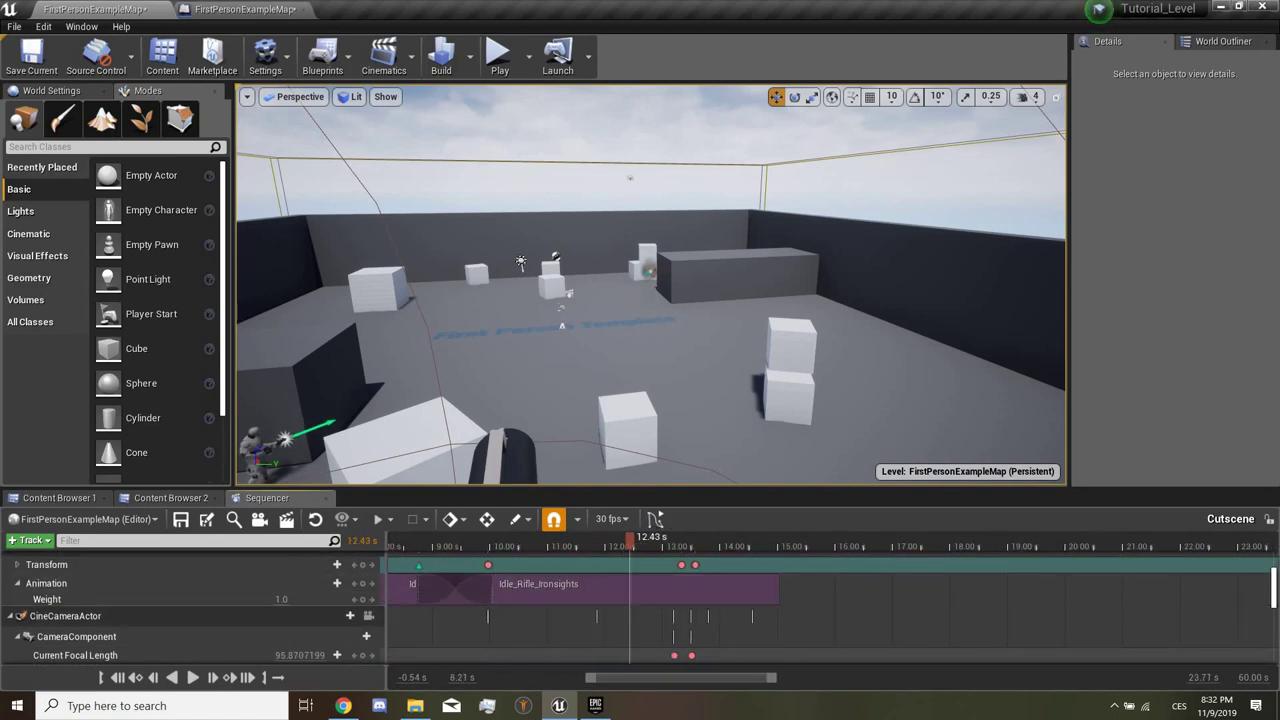
Step: Stretch the mannequin's Idle_Rifle_Ironsights section to about 25.3 s, scrub to check it, then play the level
{"action": "mouse_move", "coordinate": [650, 285]}
{"action": "right_mouse_down"}
{"action": "mouse_move", "coordinate": [660, 290]}
{"action": "mouse_move", "coordinate": [620, 290]}
{"action": "right_mouse_up"}
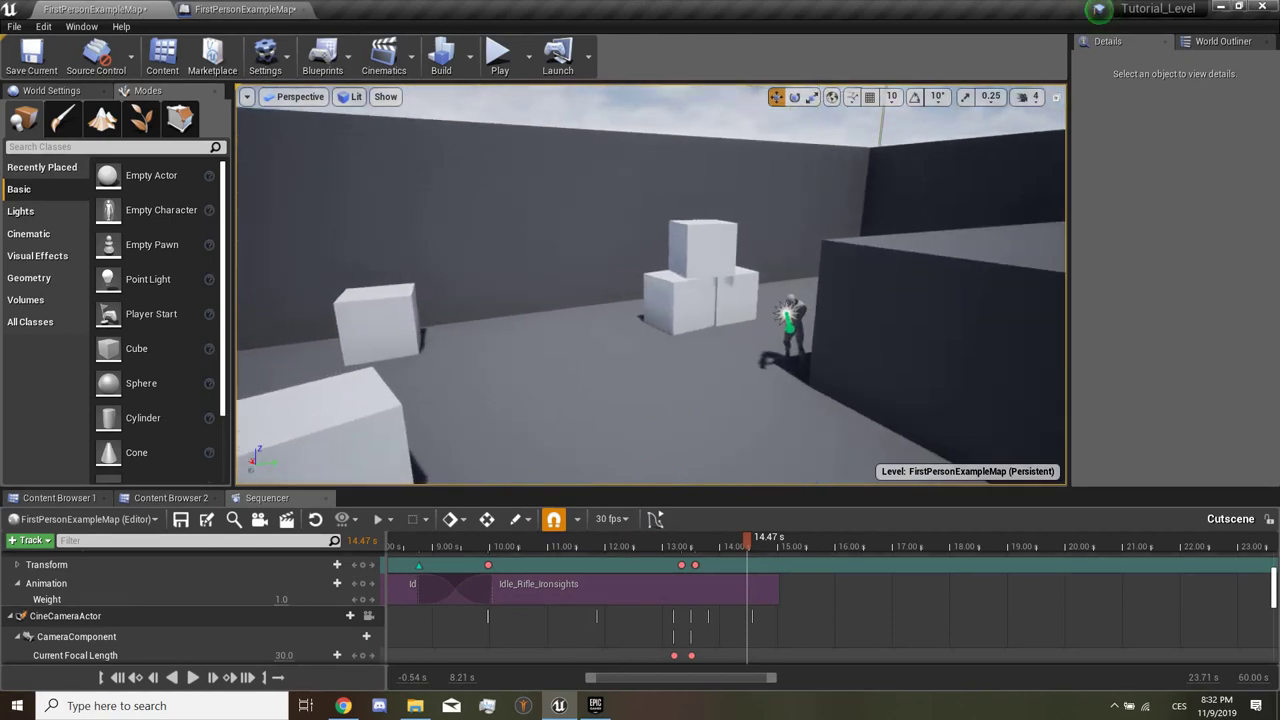
{"action": "left_click_drag", "start_coordinate": [681, 677], "coordinate": [689, 677]}
{"action": "left_click", "coordinate": [790, 330]}
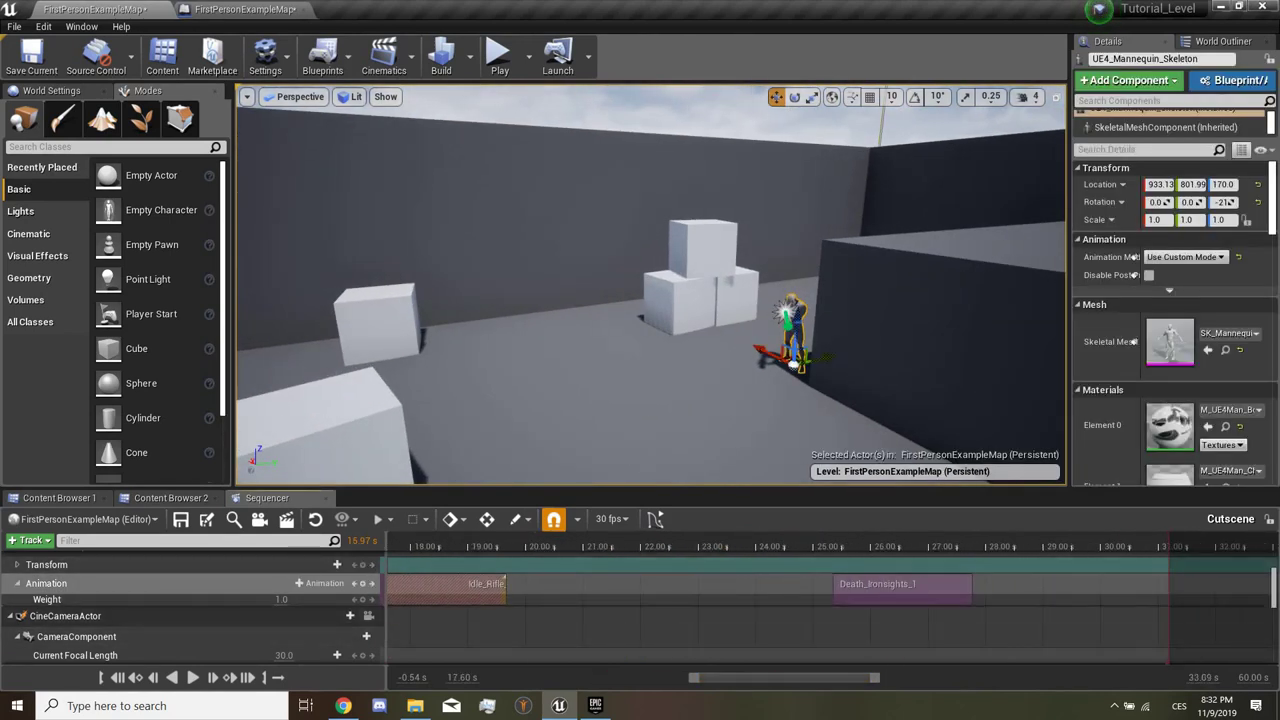
{"action": "left_click_drag", "start_coordinate": [505, 583], "coordinate": [832, 583]}
{"action": "left_click", "coordinate": [800, 556]}
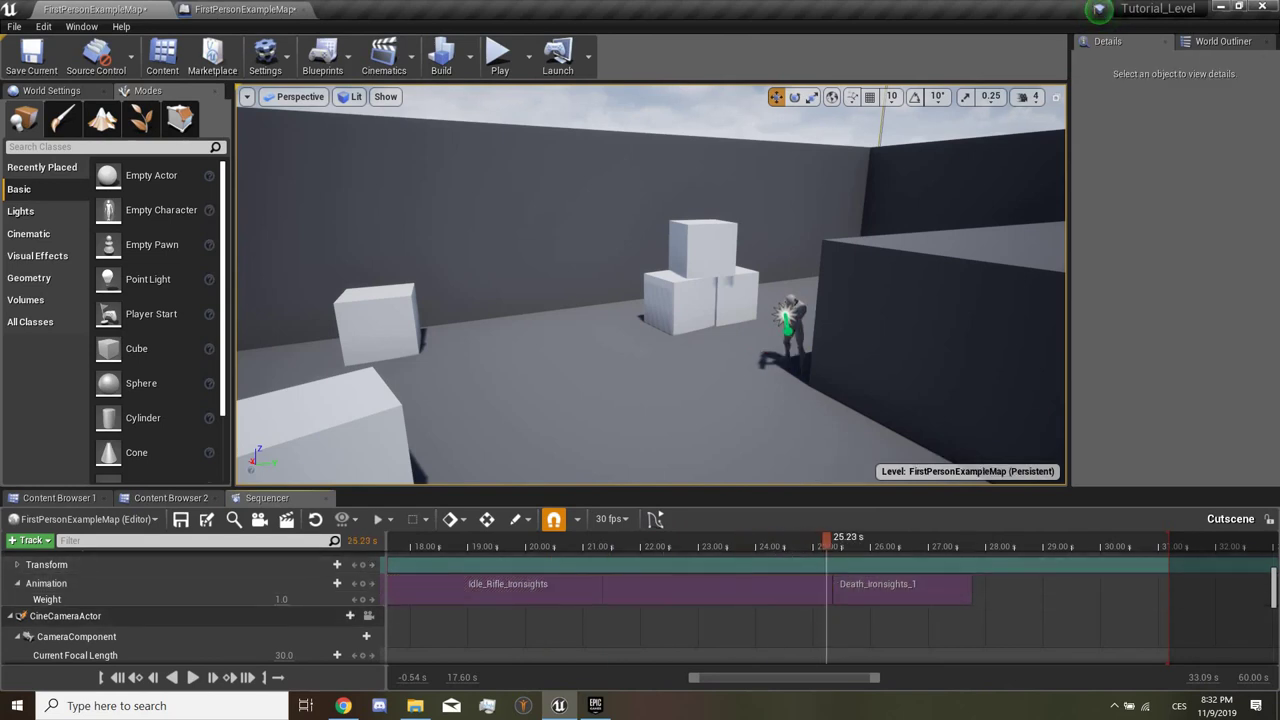
{"action": "left_click_drag", "start_coordinate": [845, 540], "coordinate": [863, 540]}
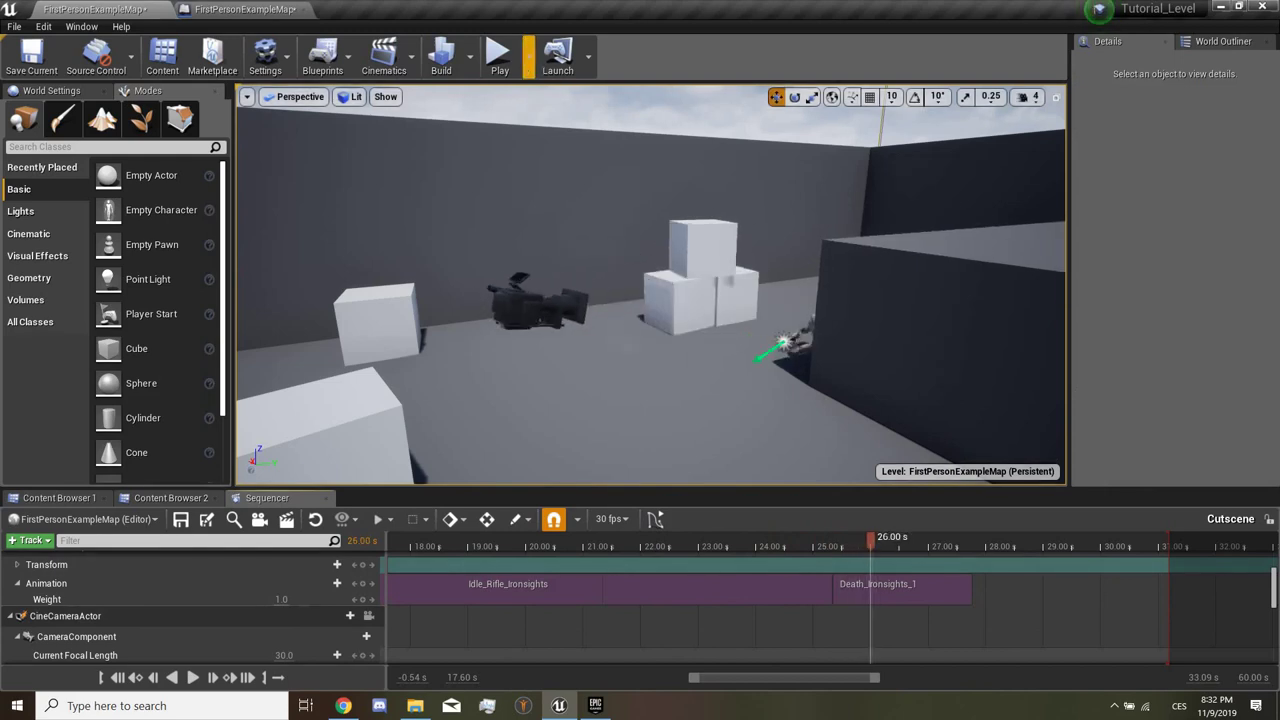
{"action": "left_click", "coordinate": [499, 55]}
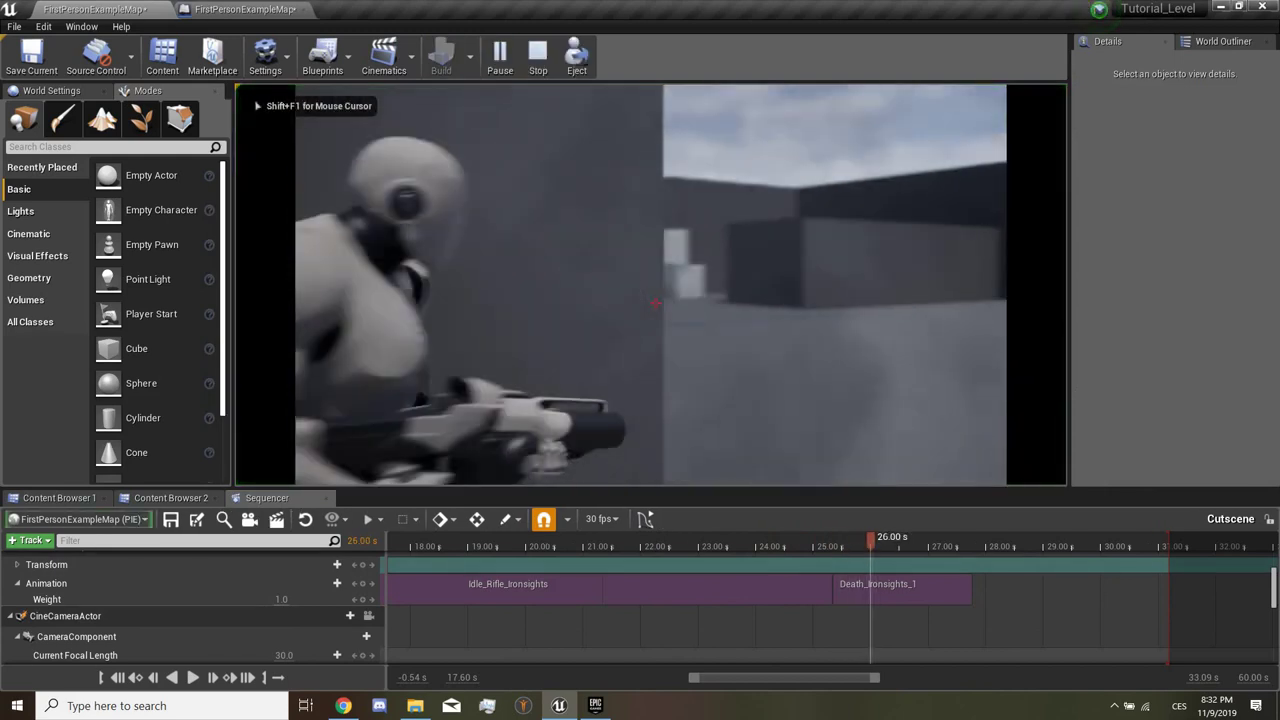
Step: Watch the cutscene full-screen until the mannequin dies, then stop and restore the editor layout
{"action": "key", "text": "F11"}
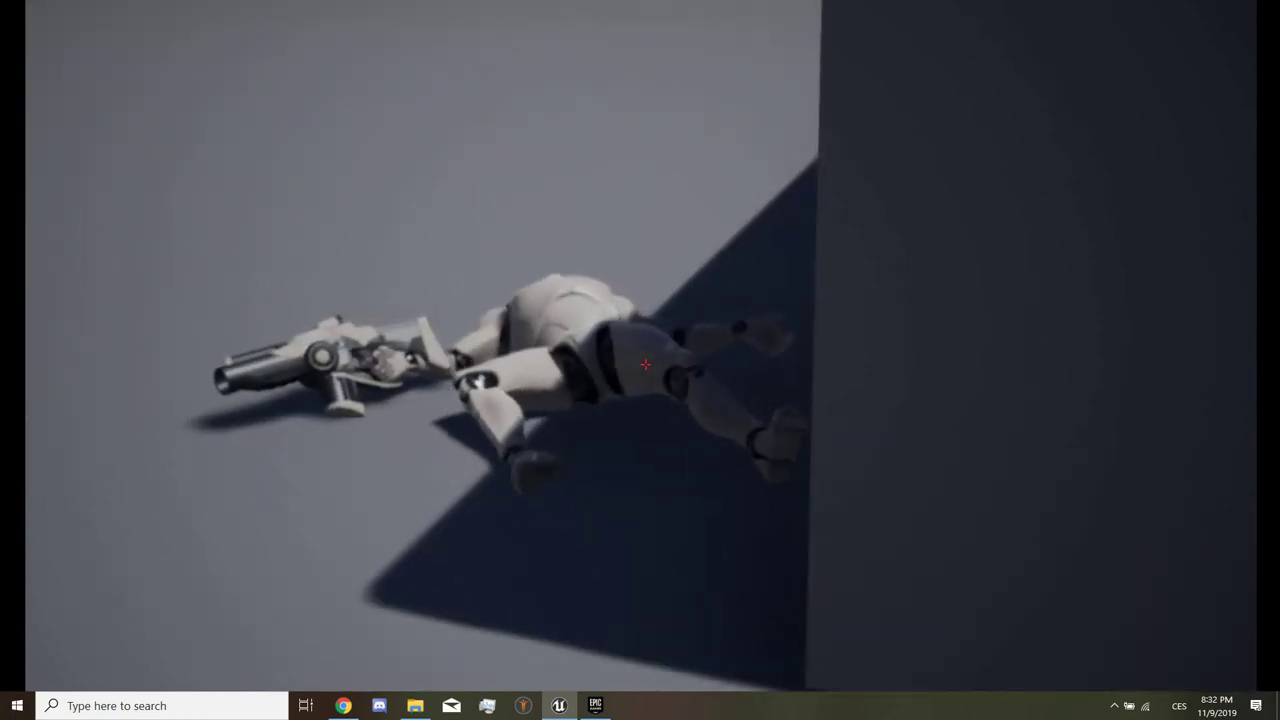
{"action": "key", "text": "Escape"}
{"action": "key", "text": "F11"}
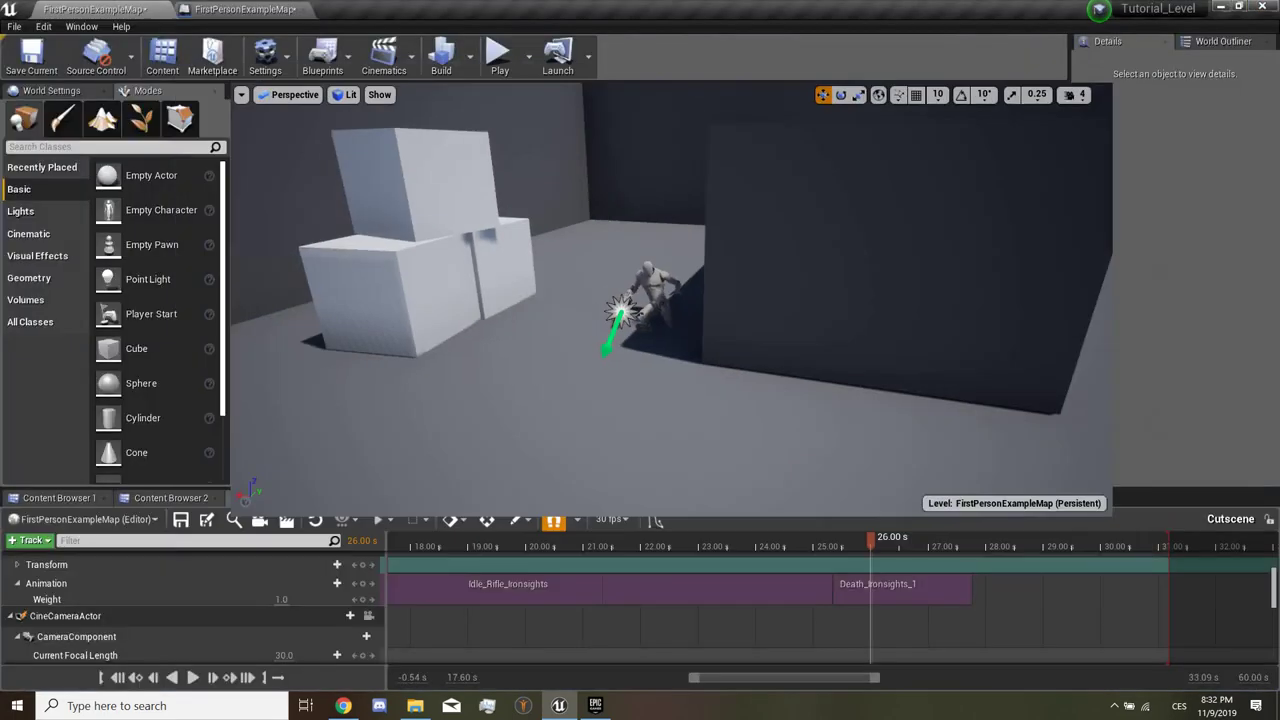
Step: Add an Audio track to the cutscene with an Explosion_Cue sound at the playhead
{"action": "left_click", "coordinate": [27, 540]}
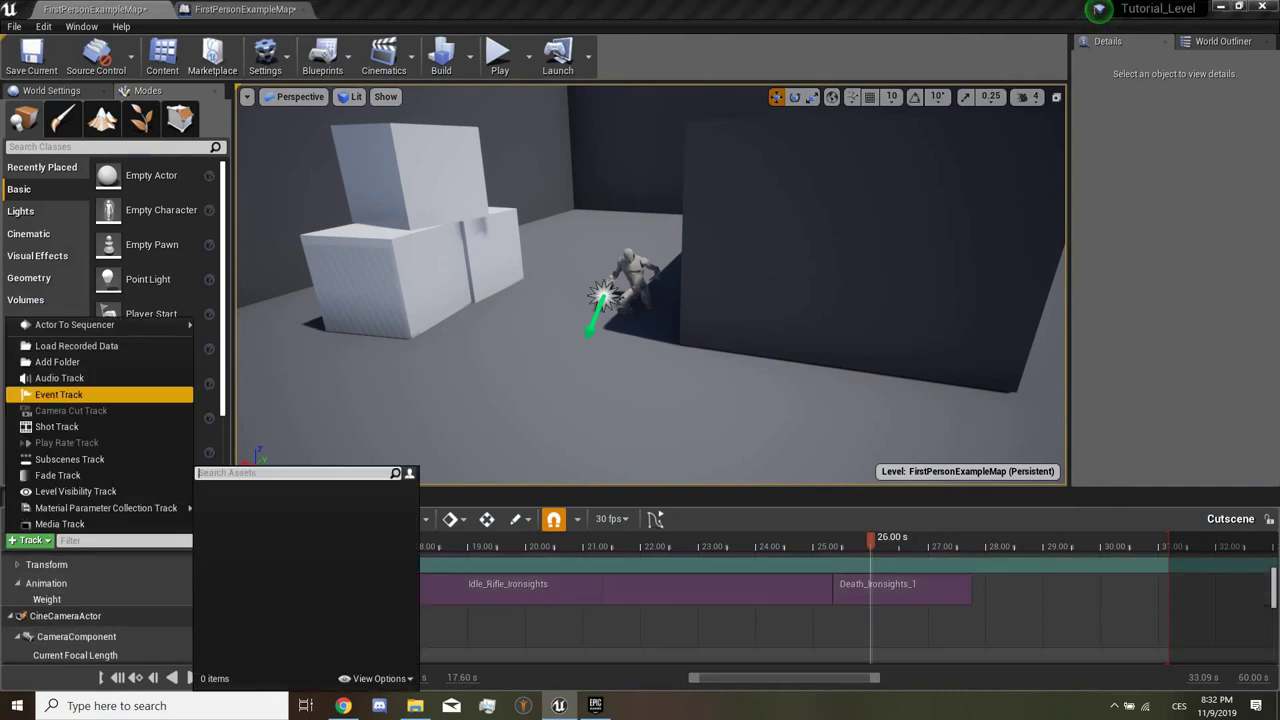
{"action": "left_click", "coordinate": [60, 378]}
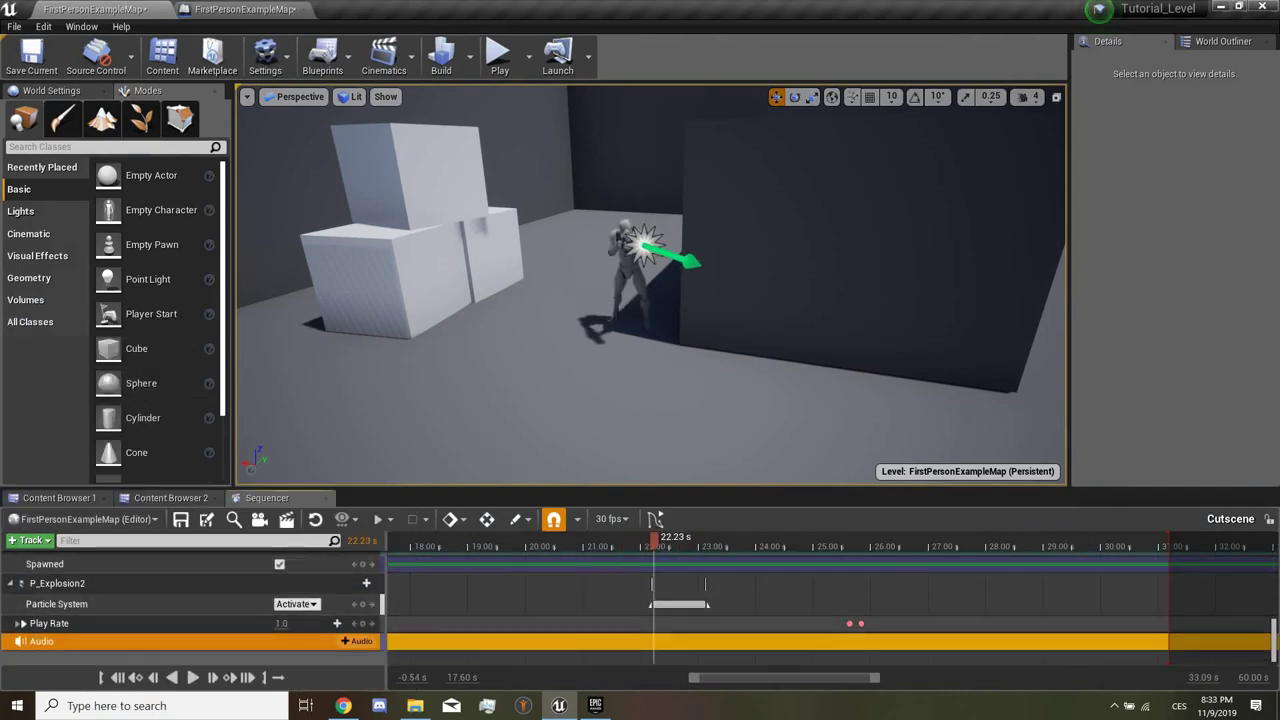
{"action": "left_click", "coordinate": [362, 641]}
{"action": "type", "text": "explos"}
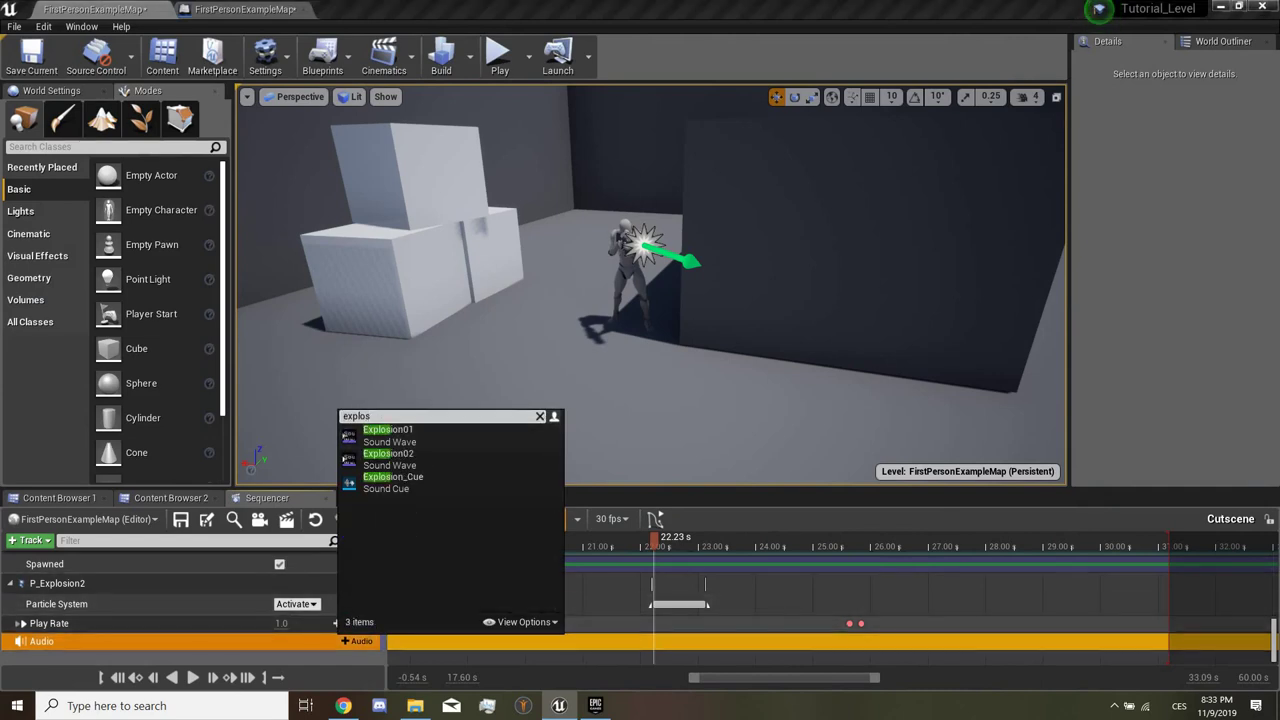
{"action": "left_click", "coordinate": [392, 481]}
Step: Change that audio section's sound to FirstPersonTemplateWeaponFire02 in its properties
{"action": "right_click", "coordinate": [680, 650]}
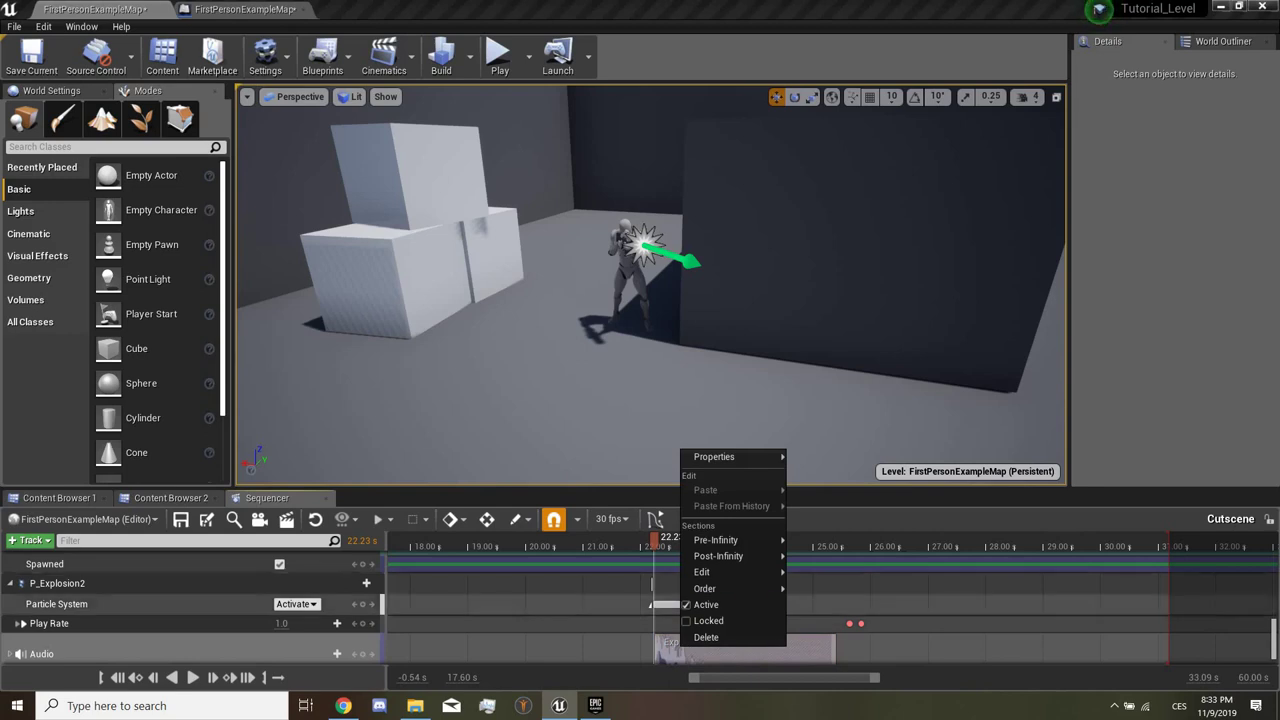
{"action": "left_click", "coordinate": [669, 546]}
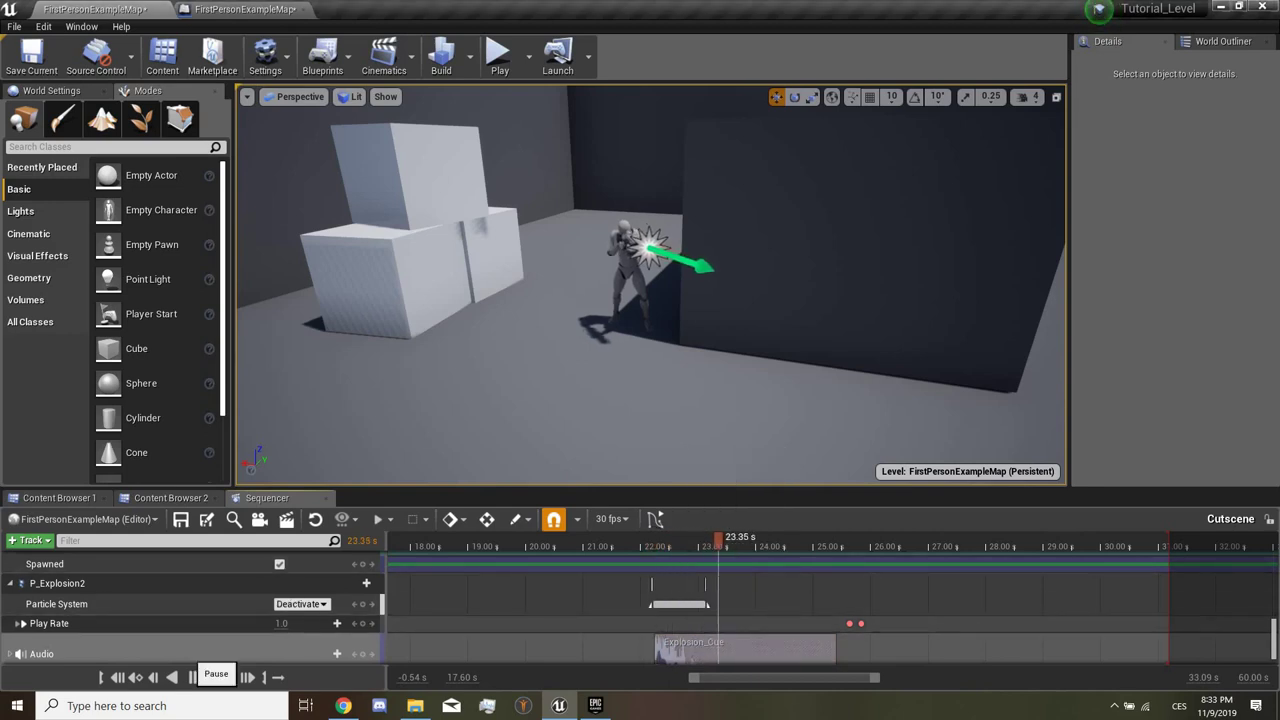
{"action": "right_click", "coordinate": [690, 648]}
{"action": "mouse_move", "coordinate": [740, 451]}
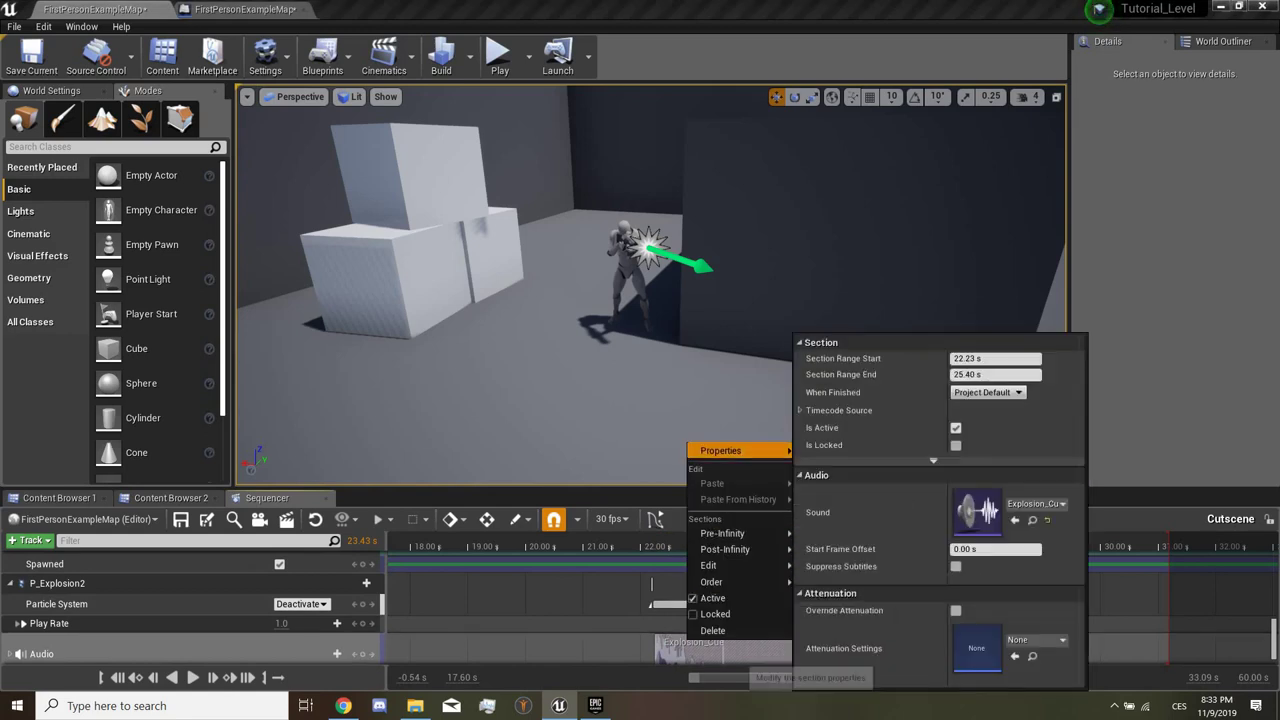
{"action": "left_click", "coordinate": [1038, 504]}
{"action": "type", "text": "ho"}
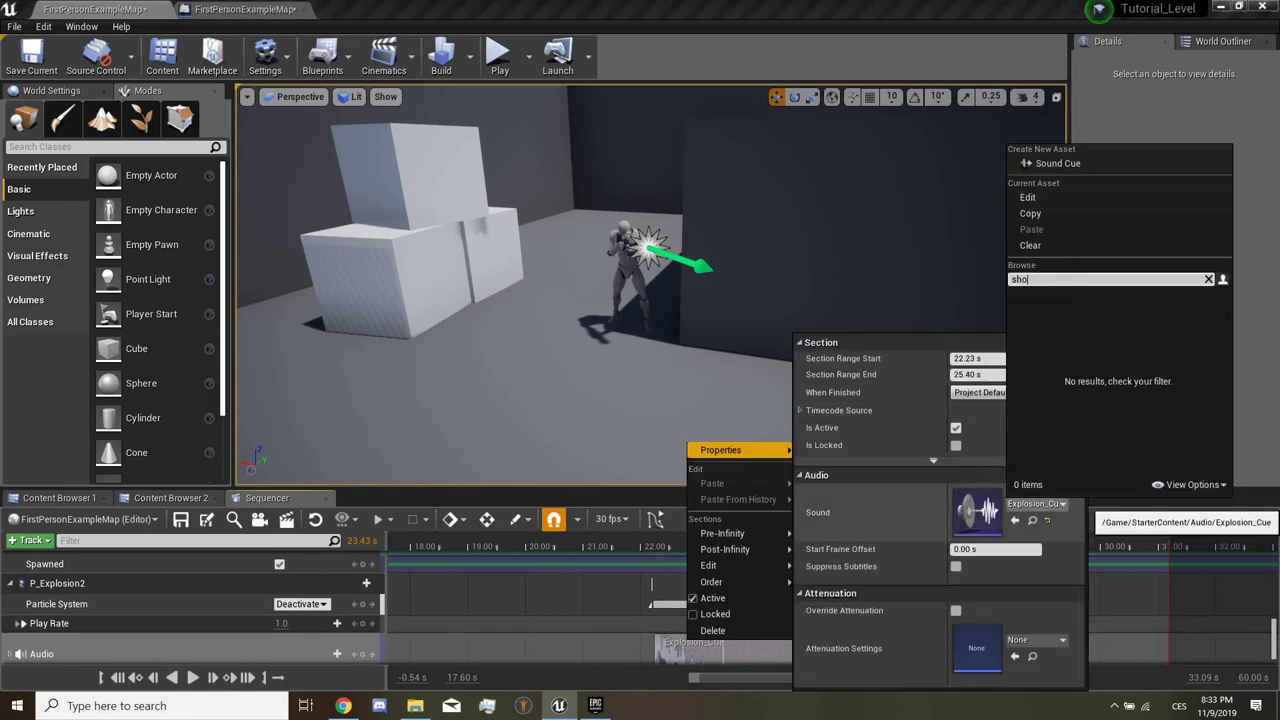
{"action": "key", "text": "BackSpace"}
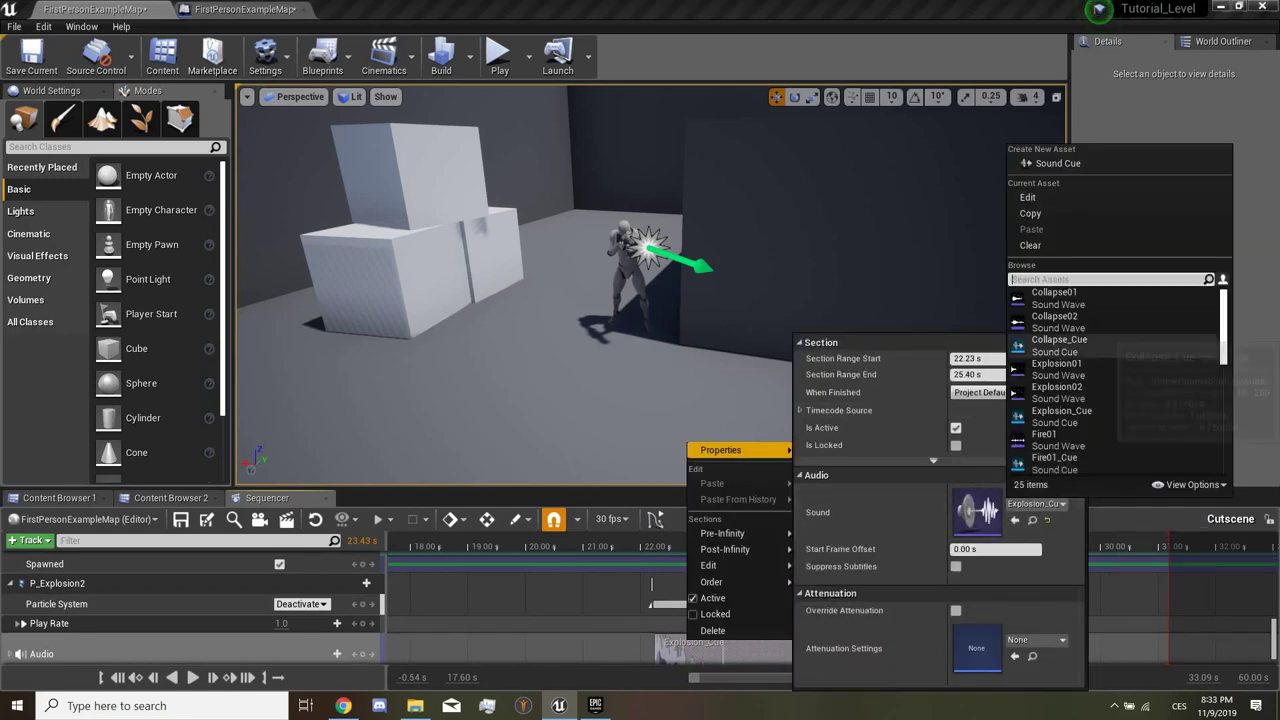
{"action": "scroll", "coordinate": [1100, 345], "scroll_direction": "down", "scroll_amount": 5}
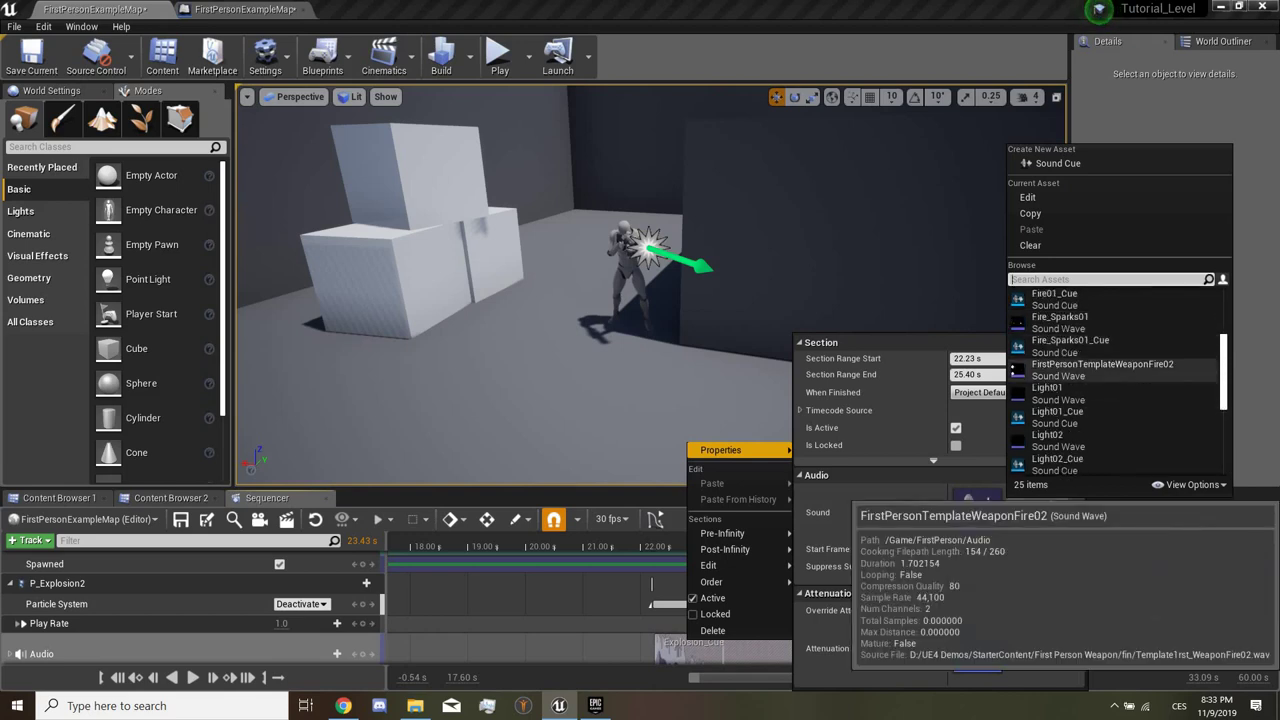
{"action": "left_click", "coordinate": [1100, 366]}
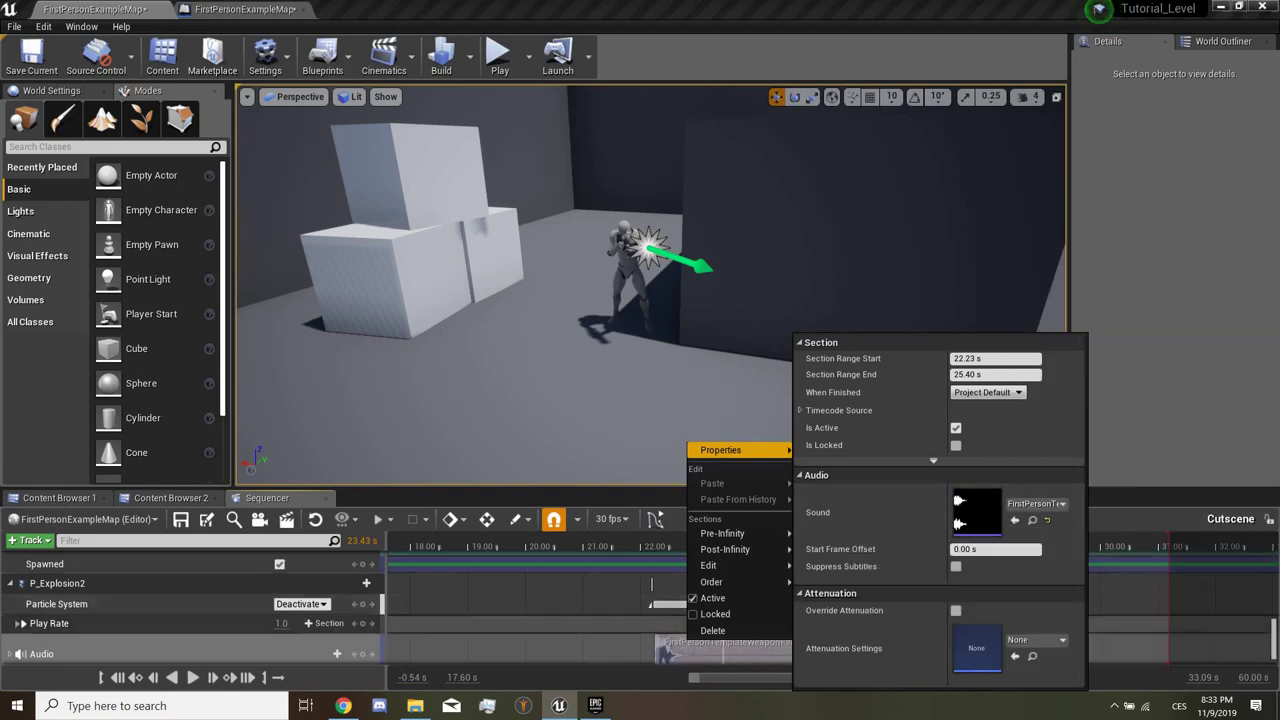
{"action": "key", "text": "Escape"}
{"action": "left_click", "coordinate": [640, 545]}
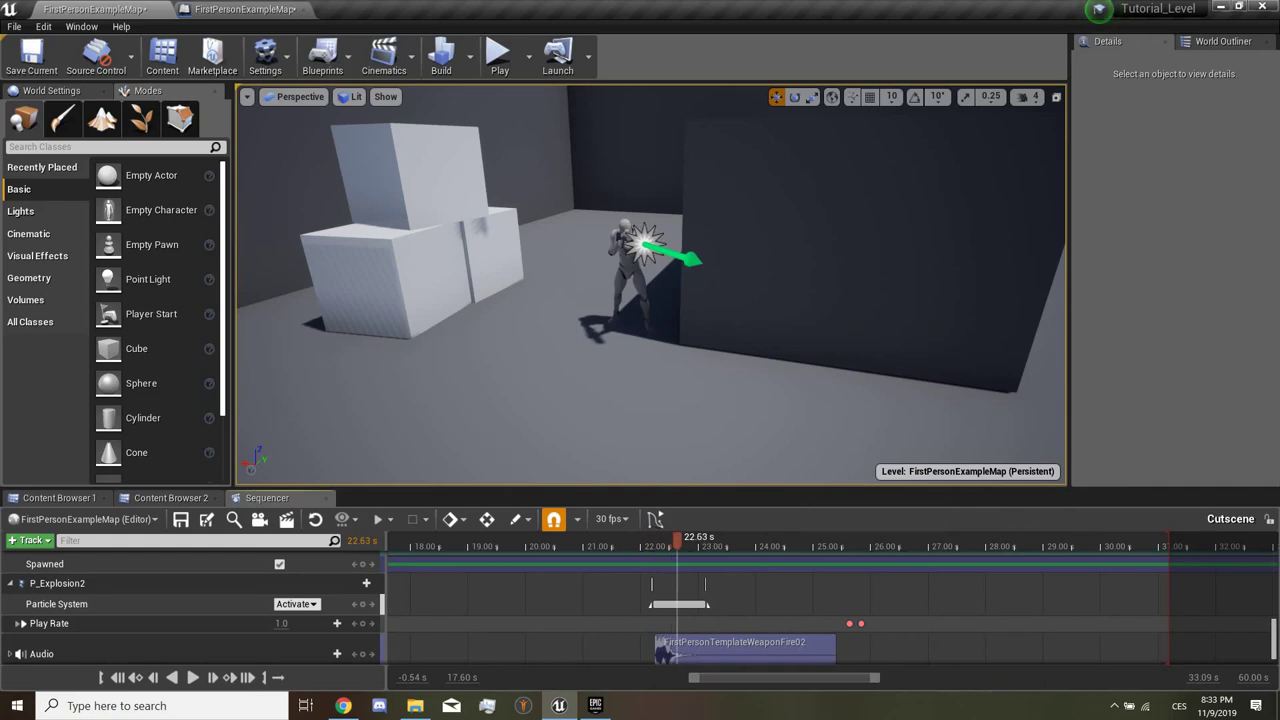
Step: Add a second FirstPersonTemplateWeaponFire02 gunfire sound at 11.80 s
{"action": "left_click_drag", "start_coordinate": [648, 540], "coordinate": [642, 540]}
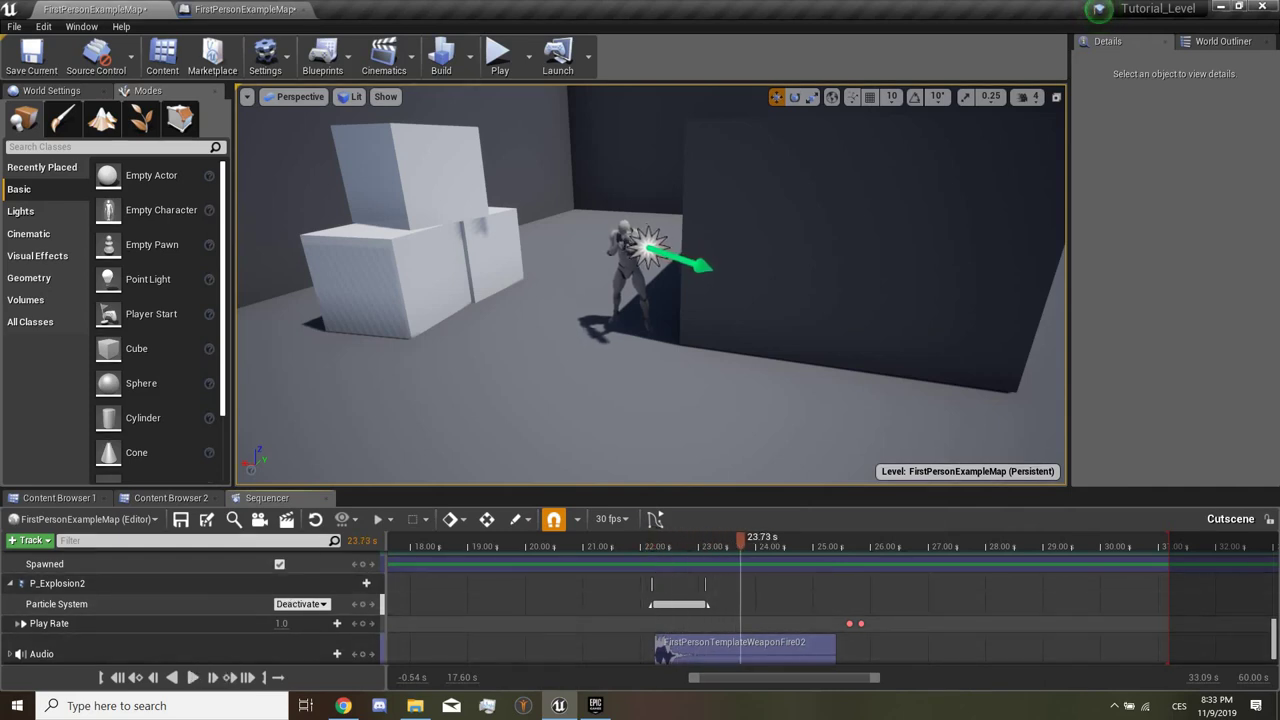
{"action": "left_click_drag", "start_coordinate": [785, 677], "coordinate": [585, 677]}
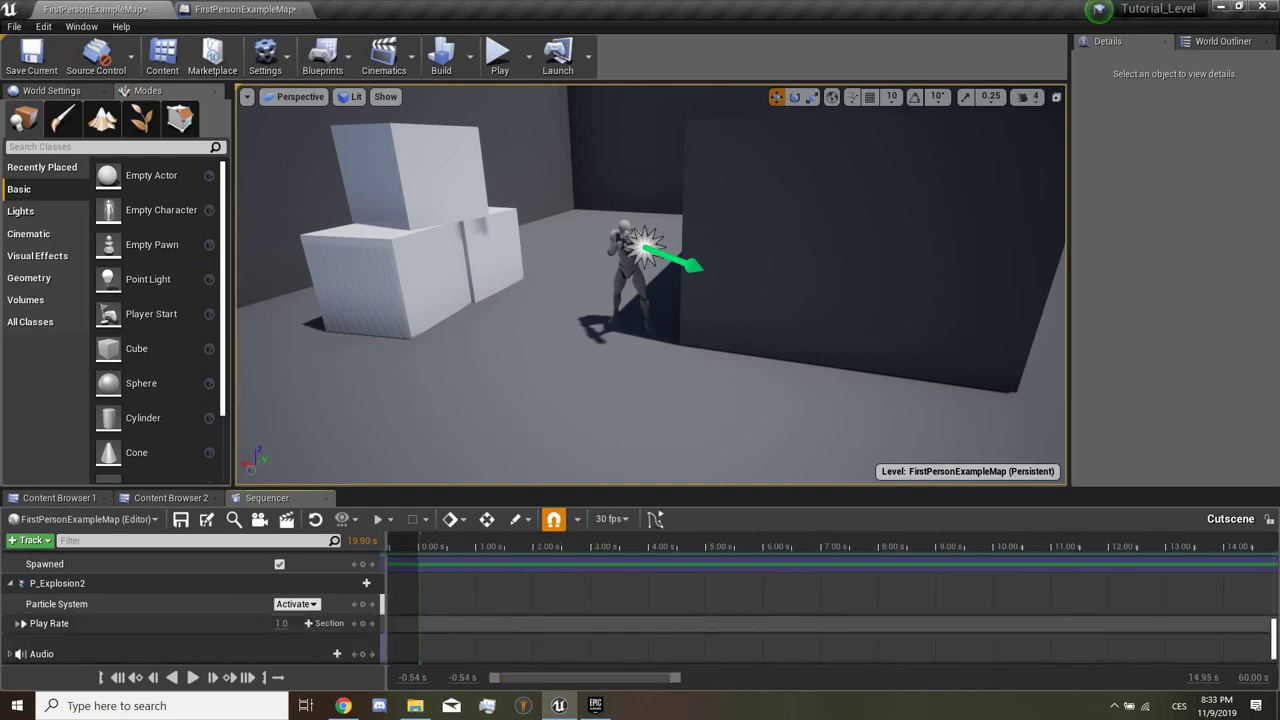
{"action": "scroll", "coordinate": [640, 600], "scroll_direction": "down", "scroll_amount": 1}
{"action": "scroll", "coordinate": [640, 600], "scroll_direction": "up", "scroll_amount": 3}
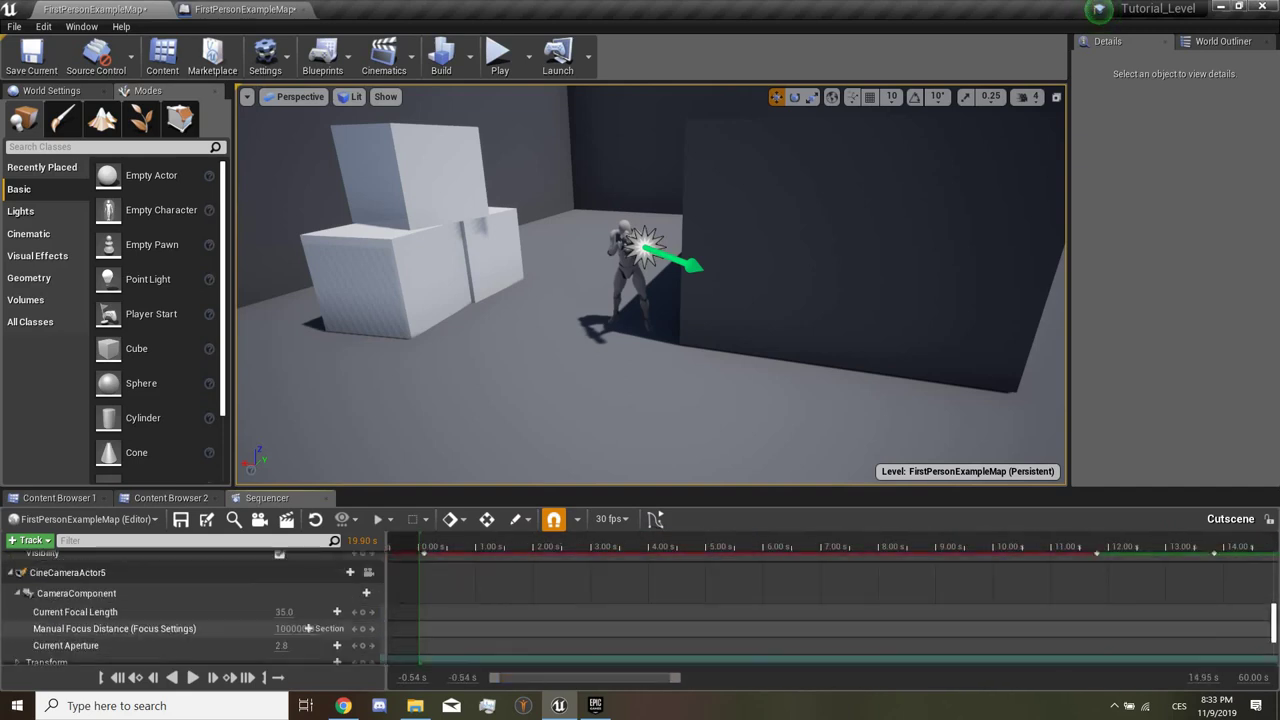
{"action": "scroll", "coordinate": [640, 600], "scroll_direction": "up", "scroll_amount": 2}
{"action": "left_click_drag", "start_coordinate": [606, 677], "coordinate": [644, 677]}
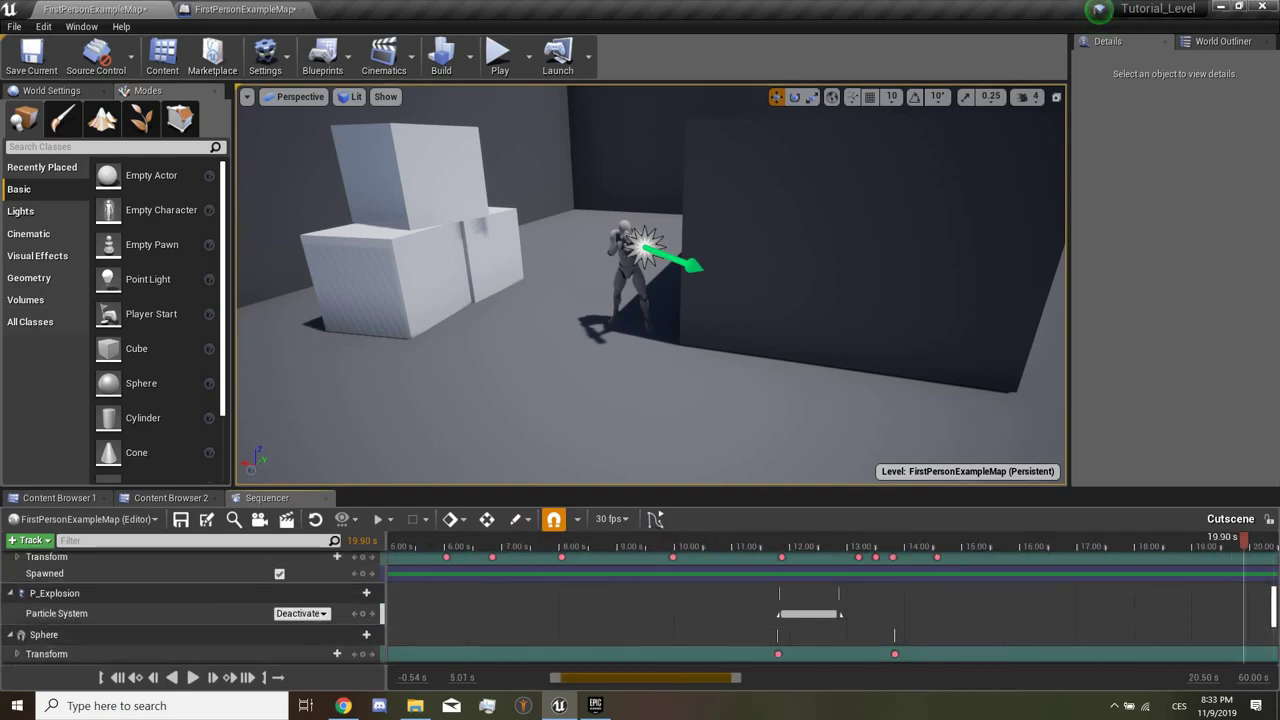
{"action": "scroll", "coordinate": [640, 600], "scroll_direction": "down", "scroll_amount": 3}
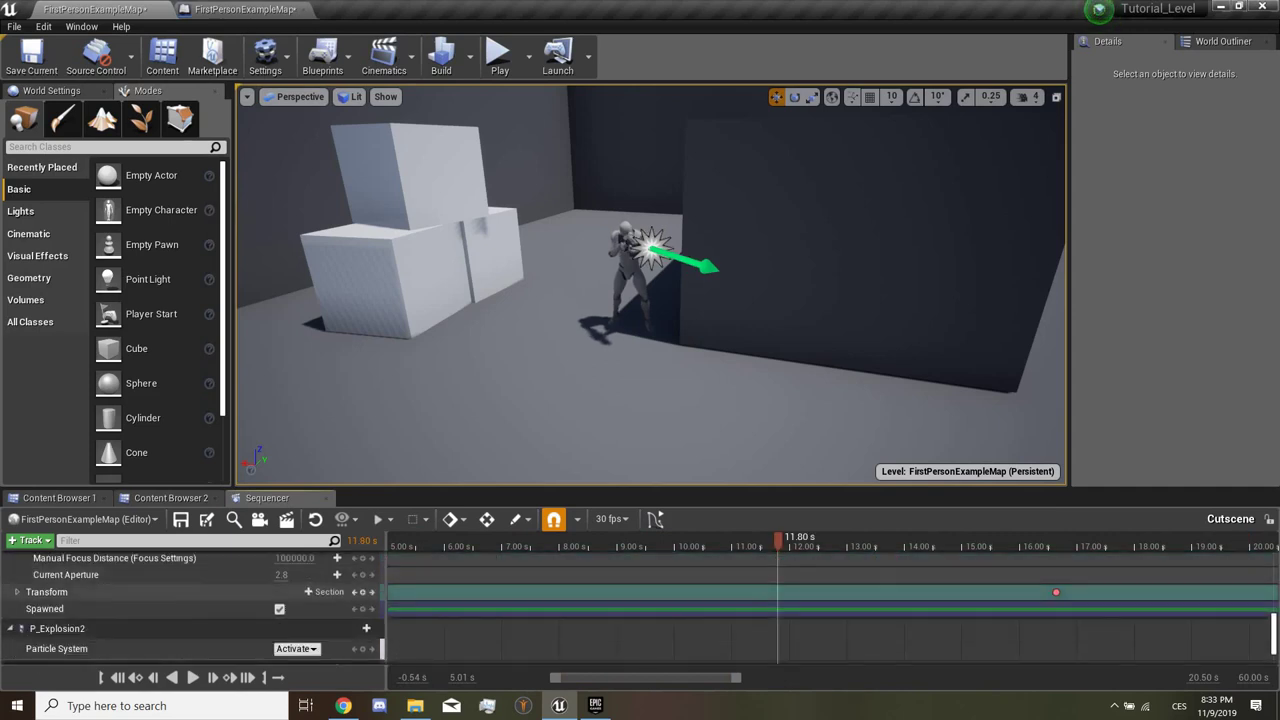
{"action": "left_click", "coordinate": [328, 628]}
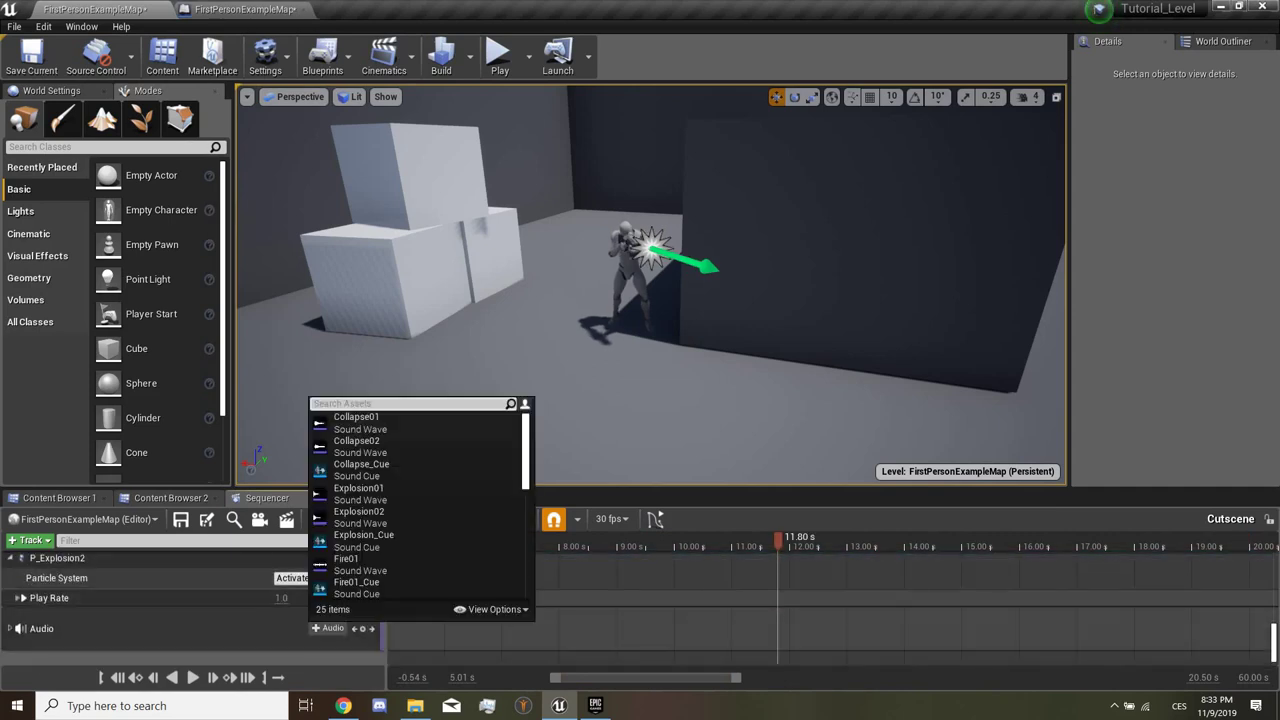
{"action": "type", "text": "fire"}
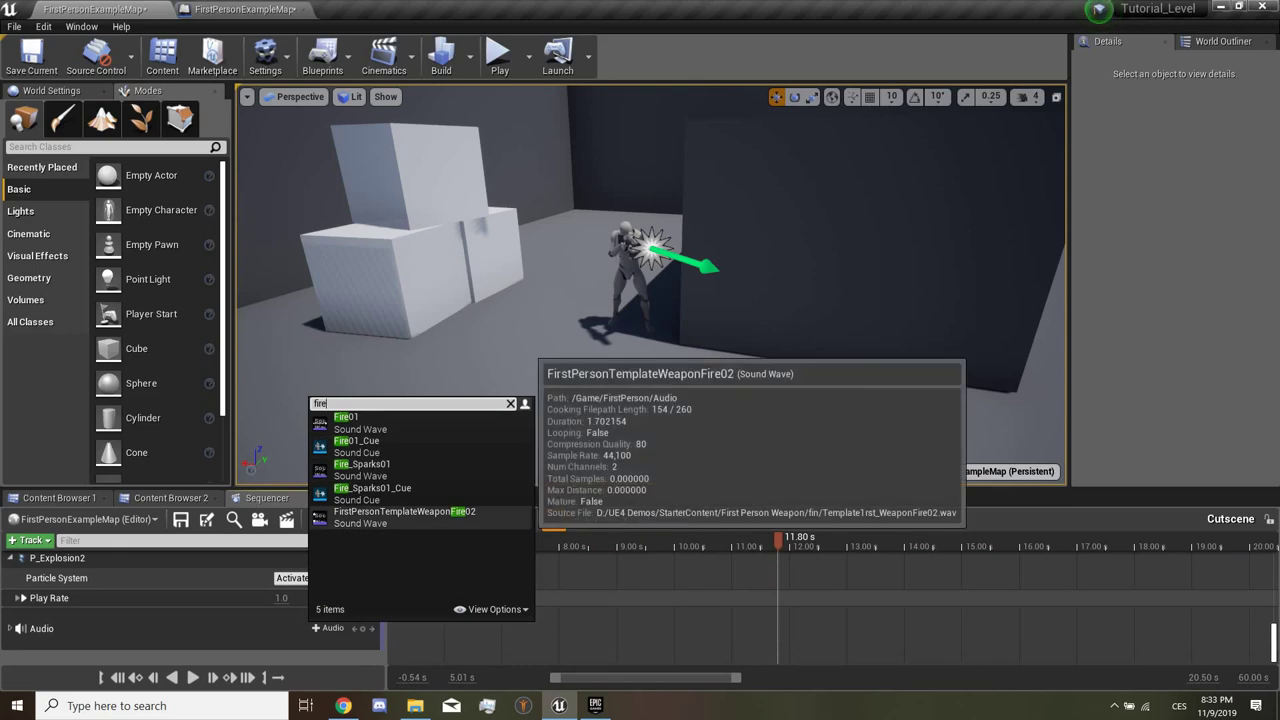
{"action": "left_click", "coordinate": [400, 488]}
Step: Play the level full-screen to hear the gunfire, then stop and restore the editor layout
{"action": "left_click", "coordinate": [500, 56]}
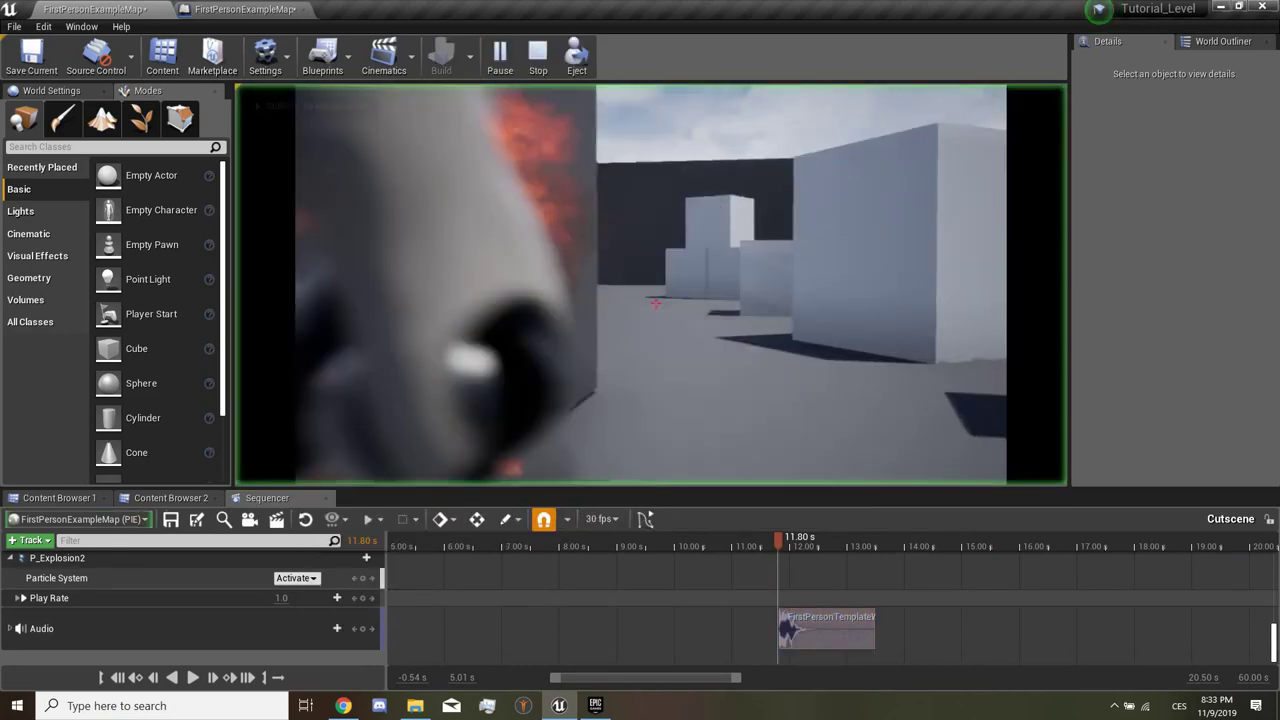
{"action": "key", "text": "F11"}
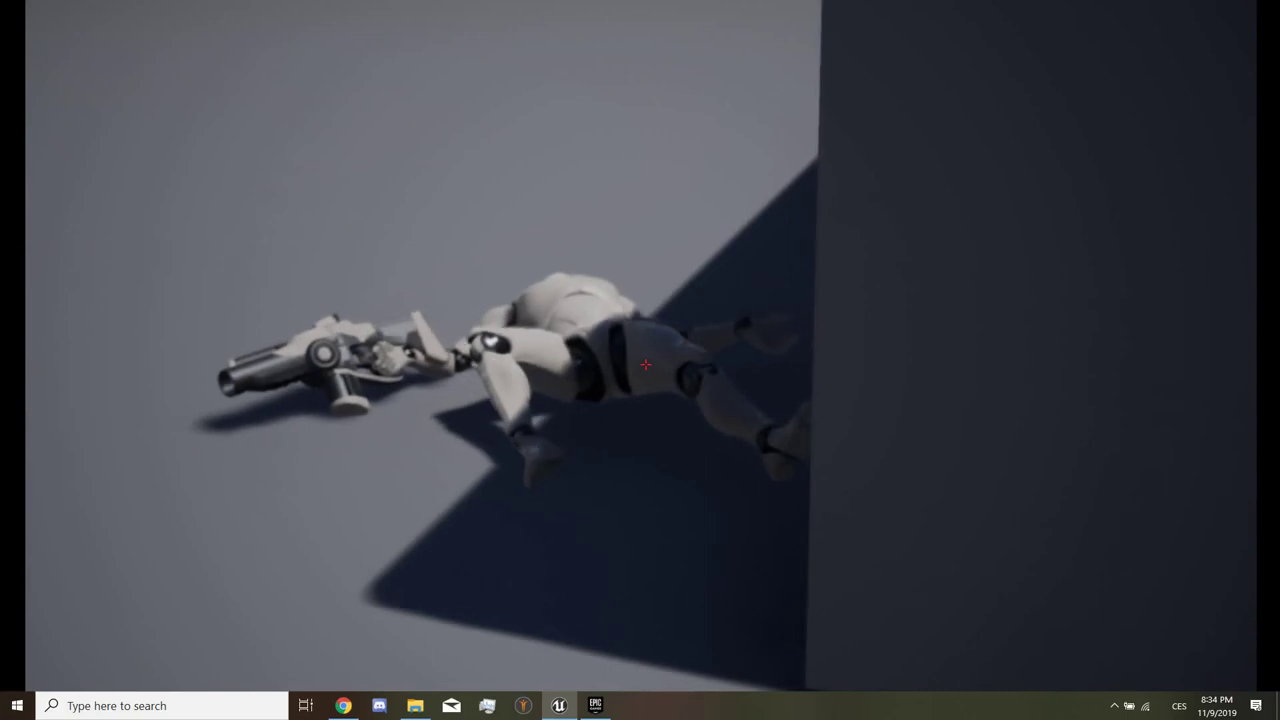
{"action": "key", "text": "Escape"}
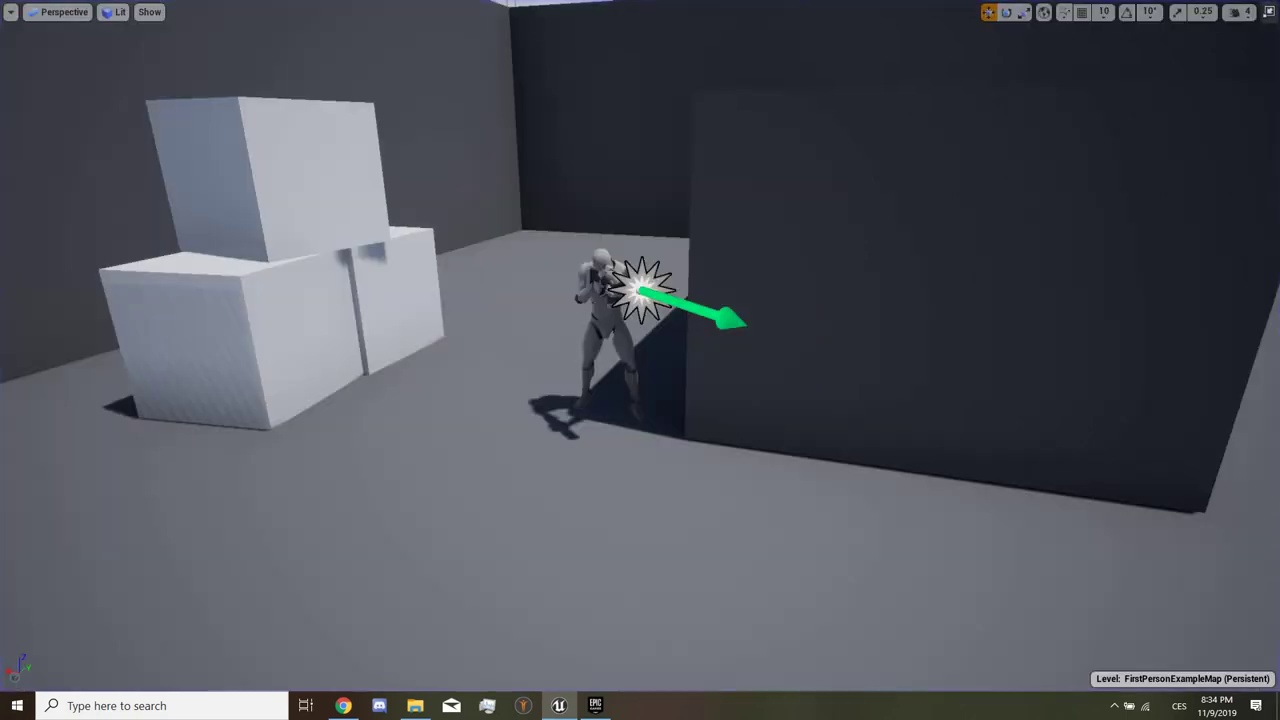
{"action": "left_click", "coordinate": [1270, 11]}
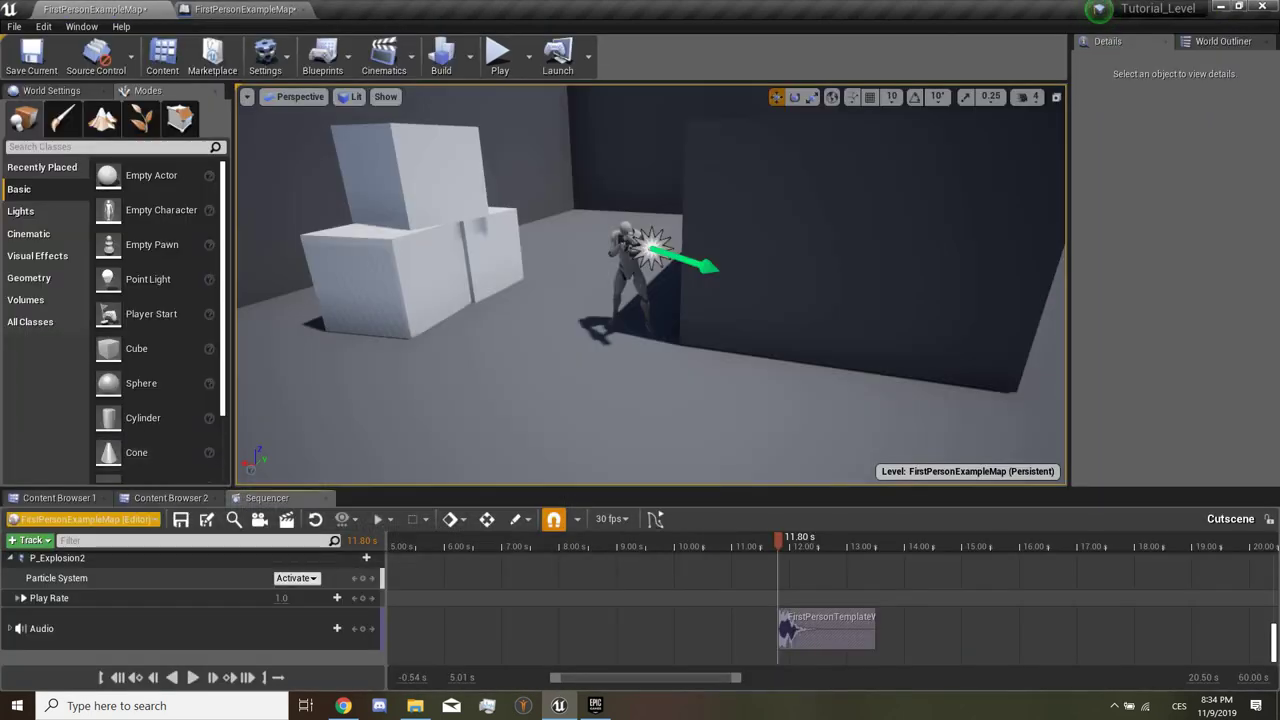
Step: Save the FirstPersonExampleMap level and open the cutscene's Render Movie Settings
{"action": "left_click", "coordinate": [59, 497]}
{"action": "left_click", "coordinate": [181, 519]}
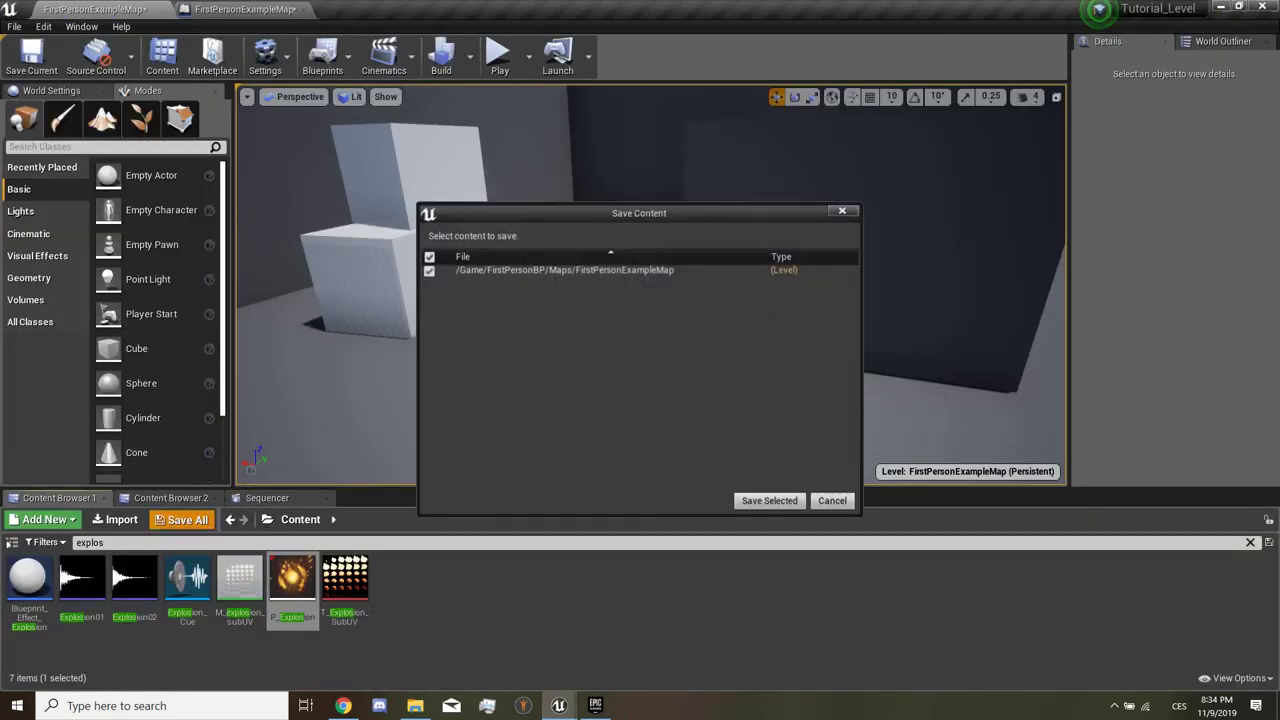
{"action": "left_click", "coordinate": [764, 496]}
{"action": "left_click", "coordinate": [267, 497]}
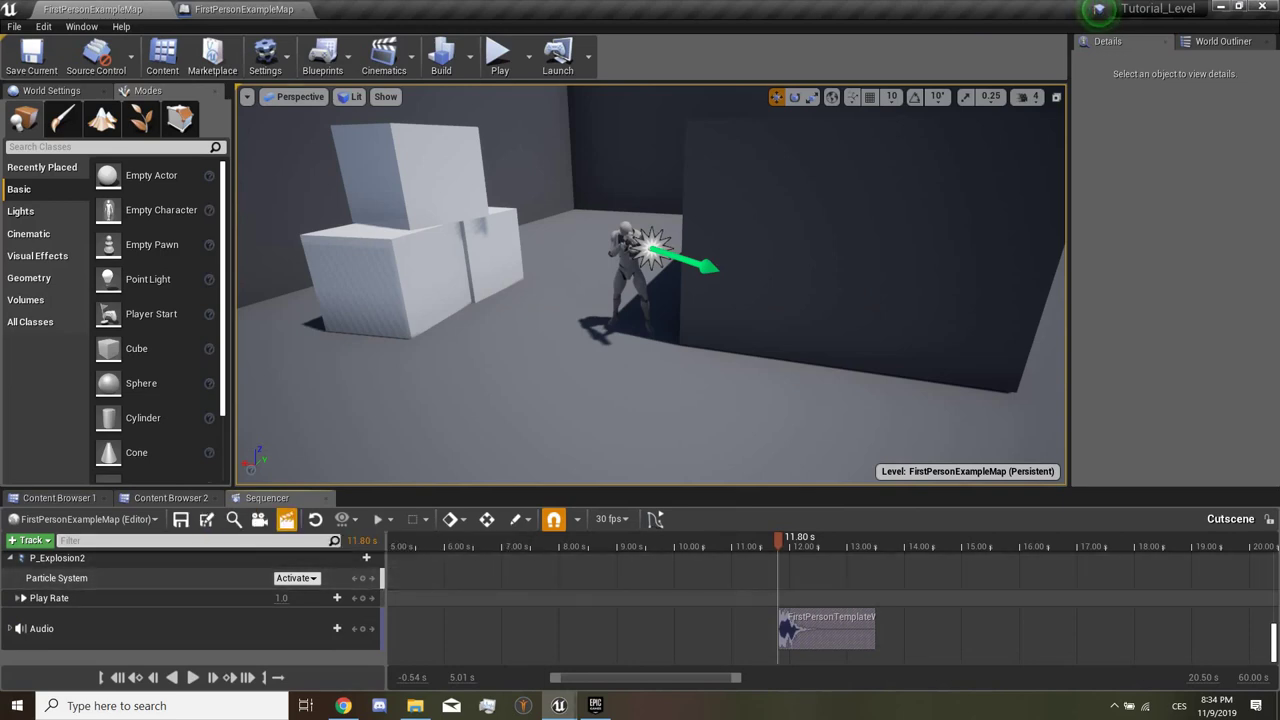
{"action": "left_click", "coordinate": [286, 519]}
Step: Set the render to 640 x 480 (4:3) Video Sequence (avi) at 30 fps with No Audio
{"action": "left_click", "coordinate": [622, 215]}
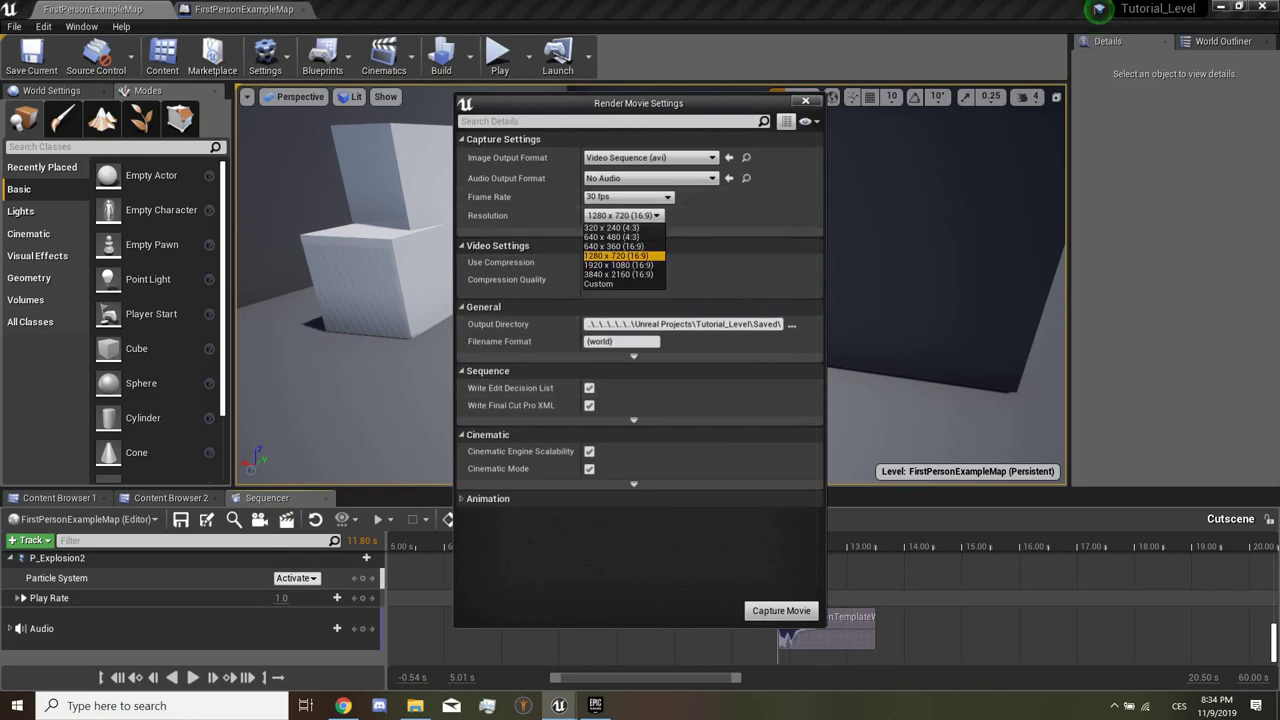
{"action": "left_click", "coordinate": [614, 246]}
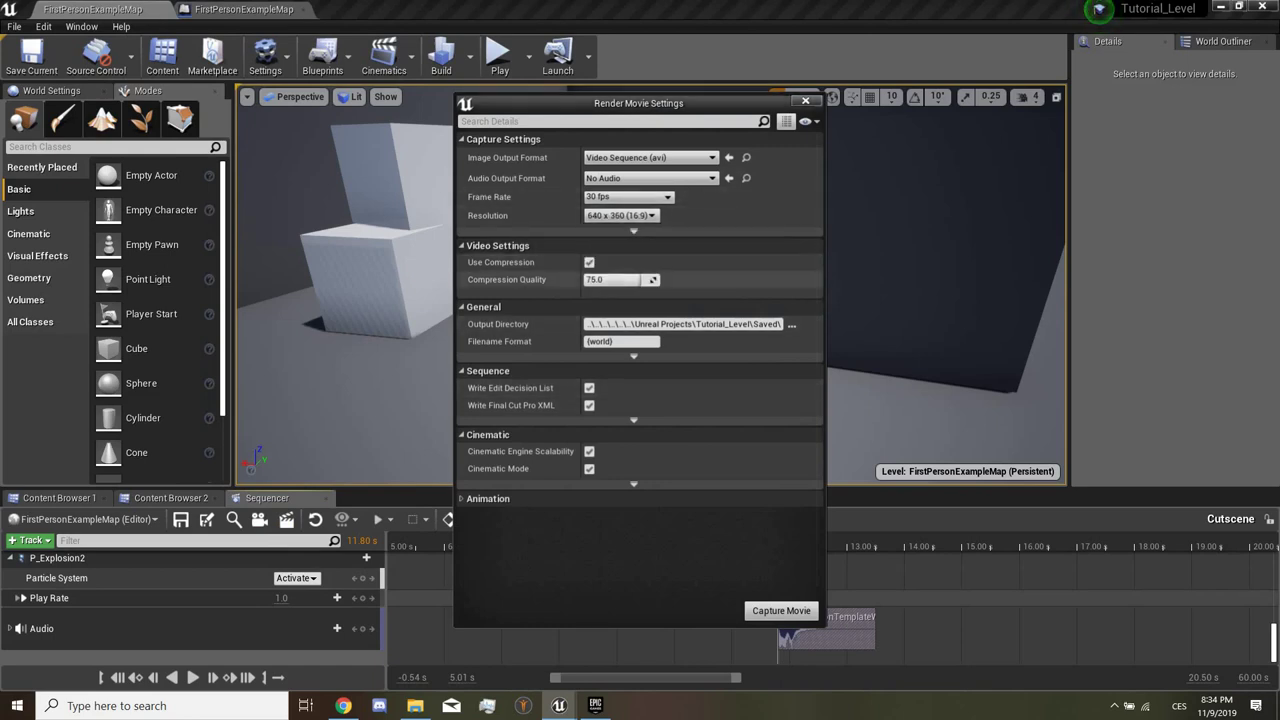
{"action": "left_click", "coordinate": [614, 246]}
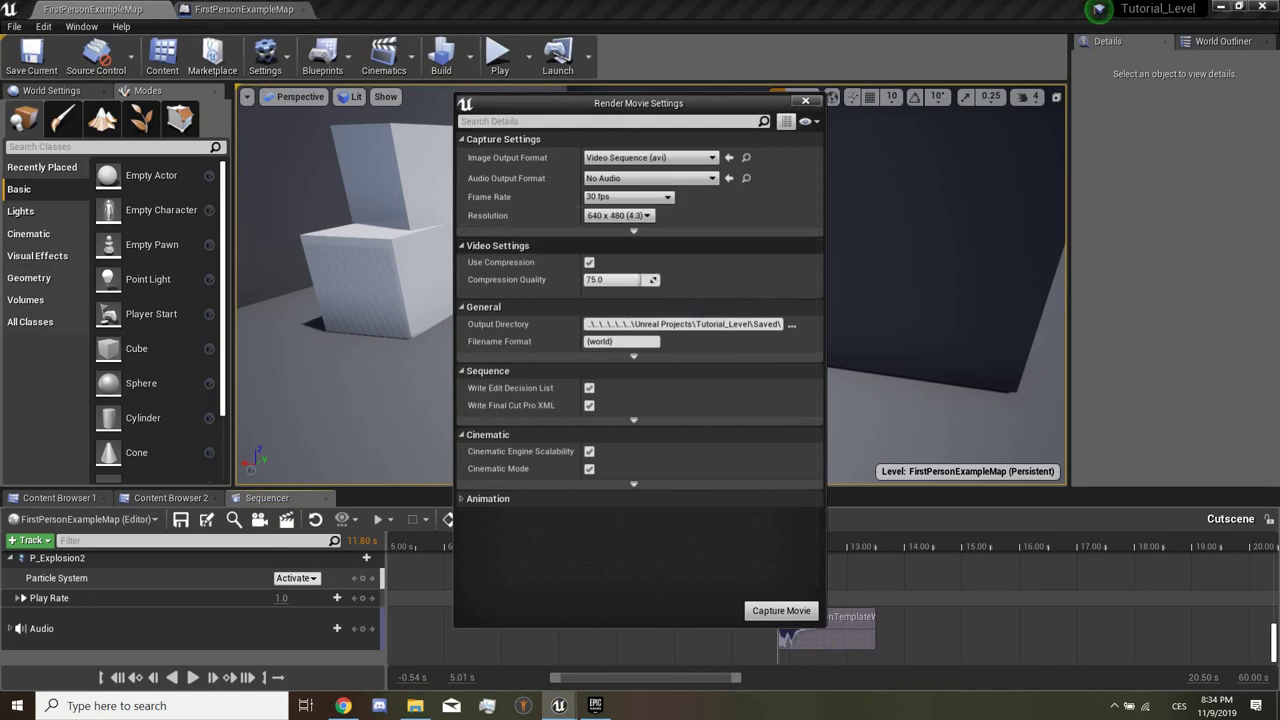
{"action": "left_click", "coordinate": [628, 196]}
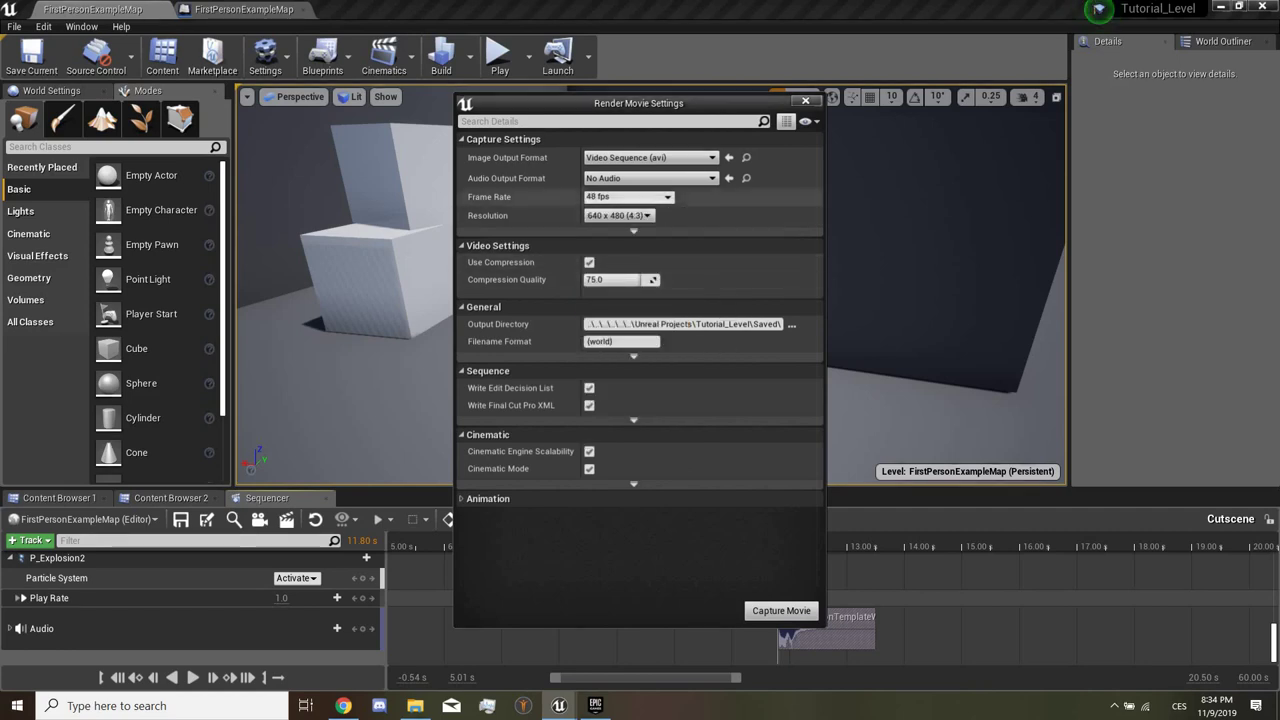
{"action": "left_click", "coordinate": [650, 178]}
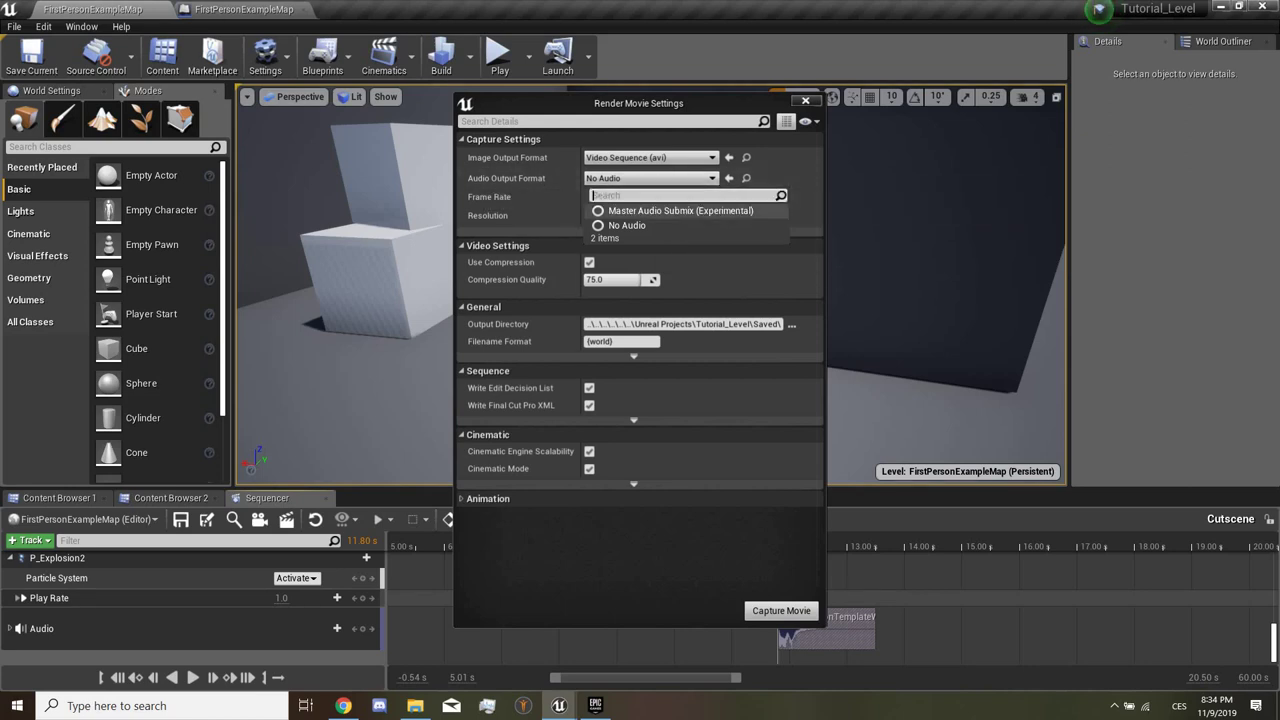
{"action": "left_click", "coordinate": [680, 210]}
{"action": "left_click", "coordinate": [660, 178]}
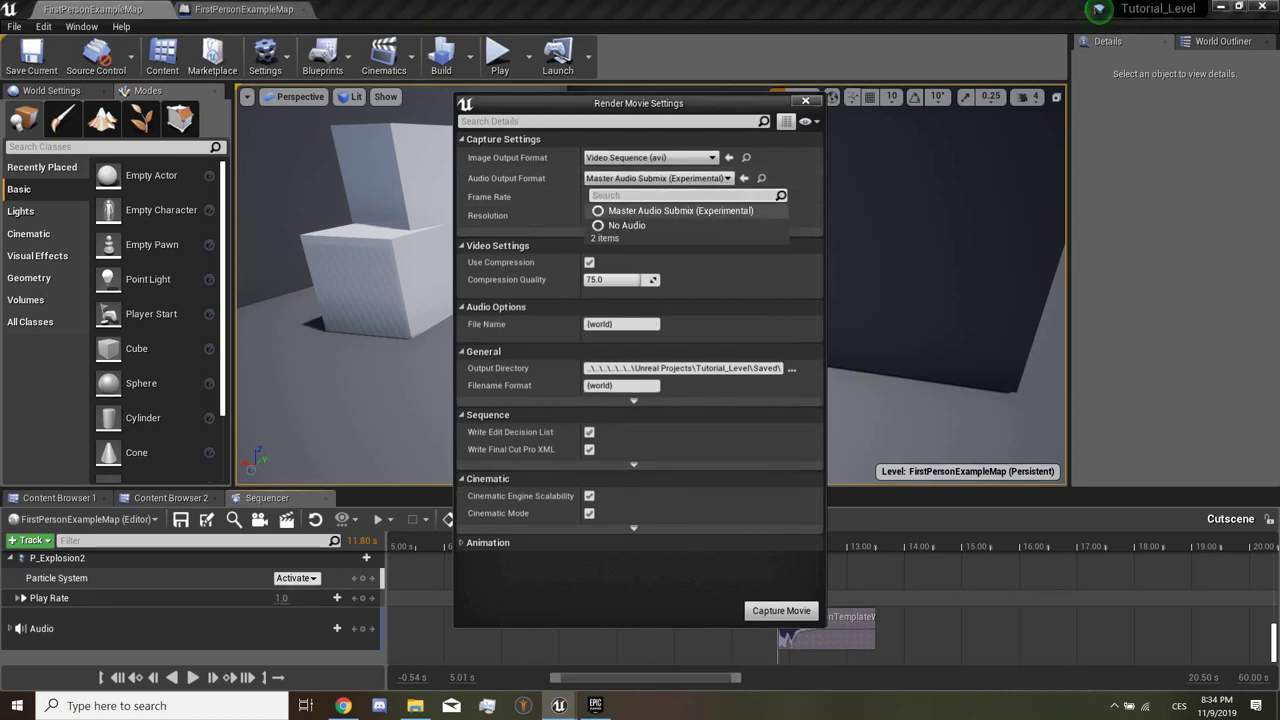
{"action": "left_click", "coordinate": [627, 225]}
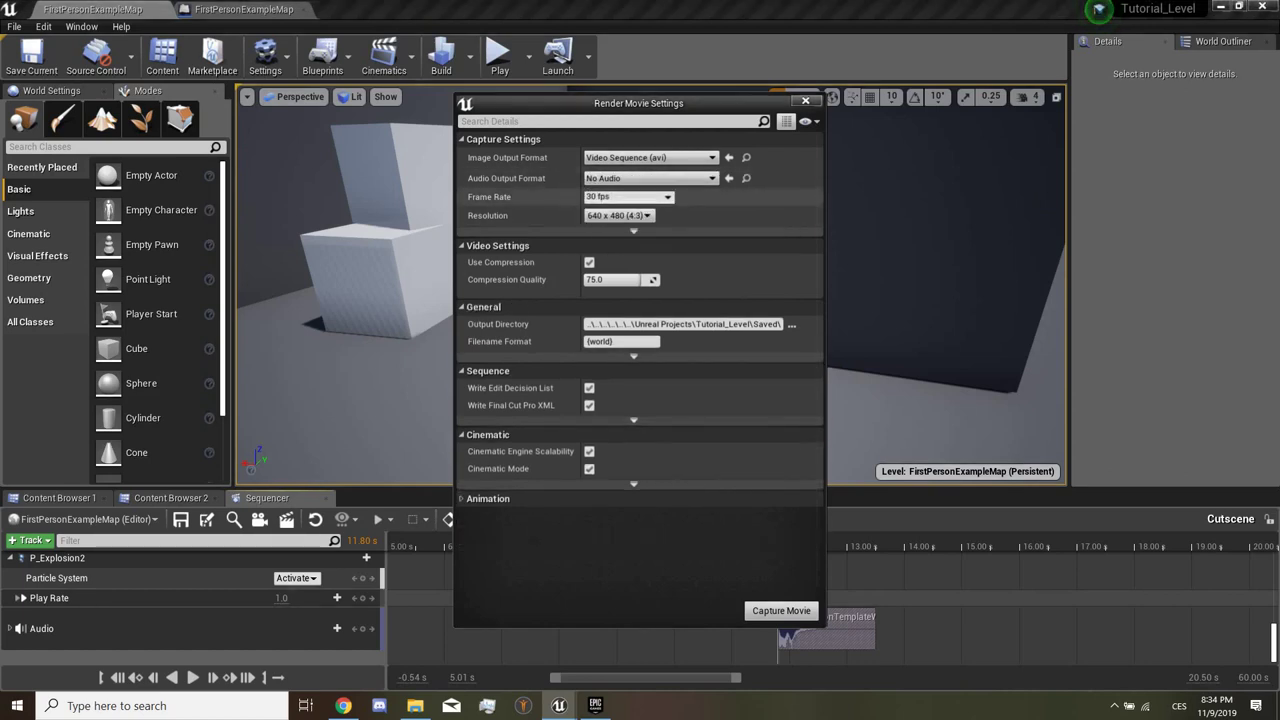
{"action": "left_click", "coordinate": [650, 157]}
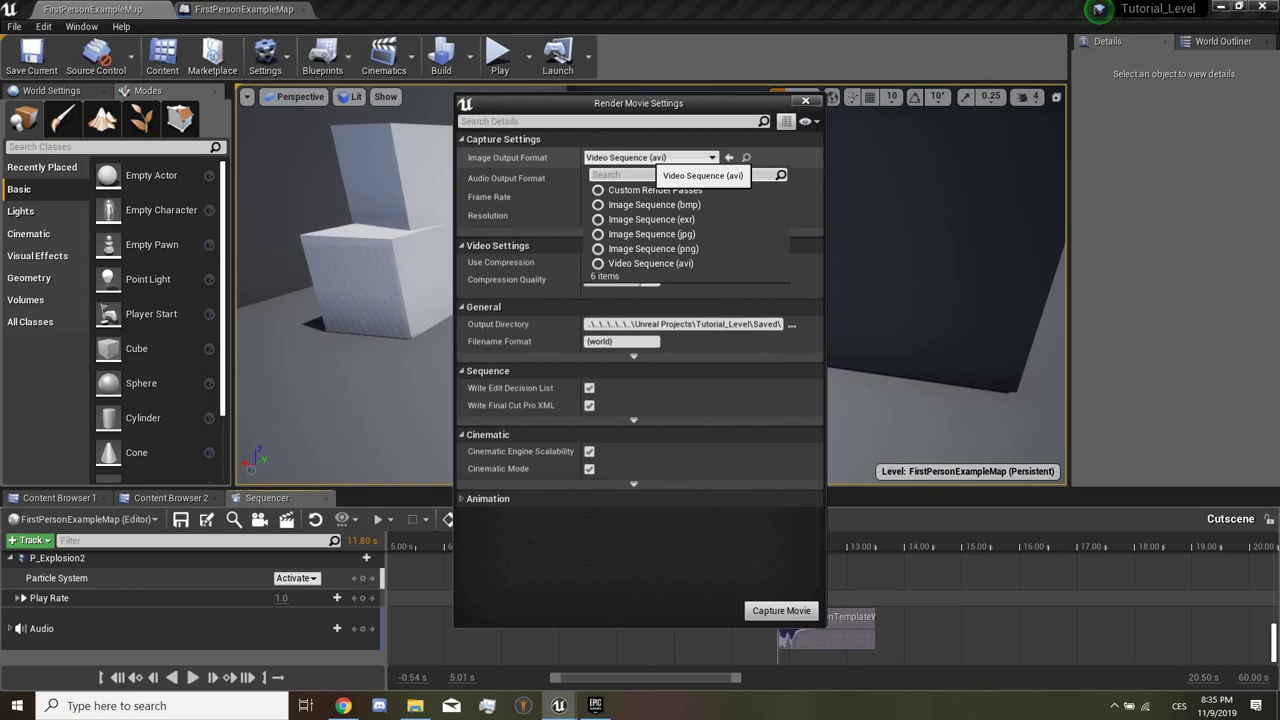
{"action": "left_click", "coordinate": [650, 157]}
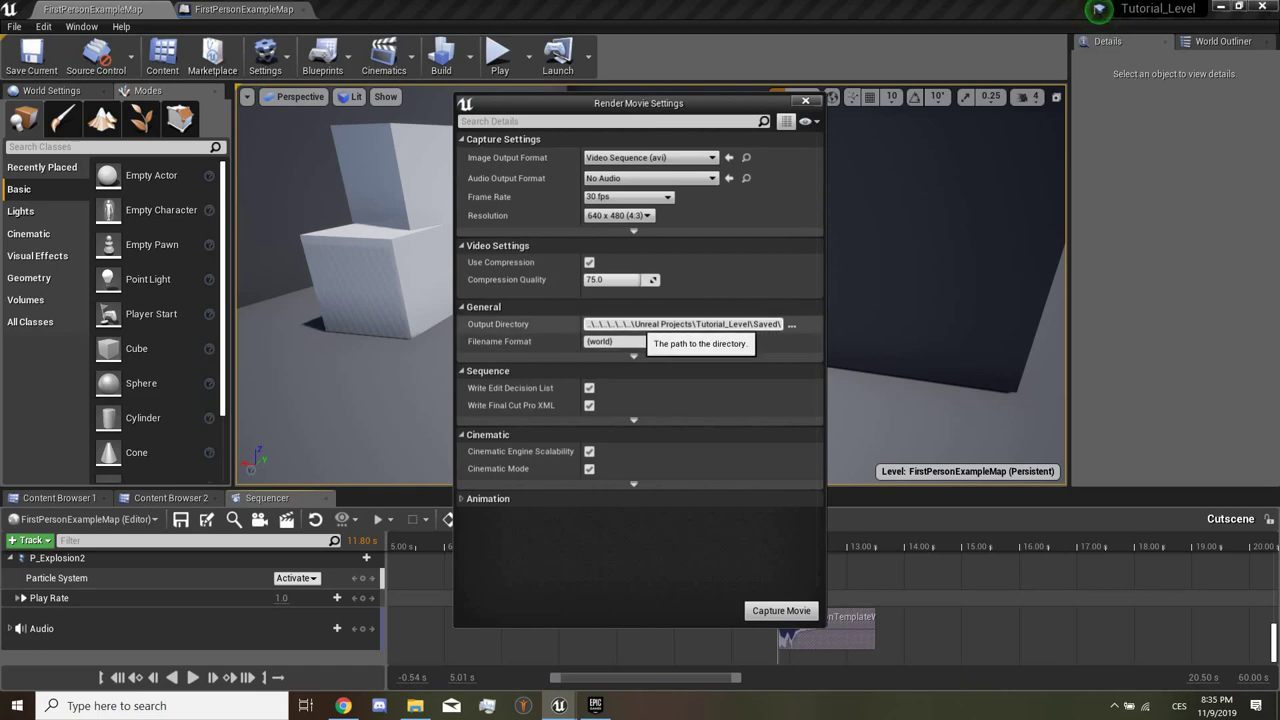
Step: Change the Filename Format to {world}_{shot}
{"action": "left_click", "coordinate": [615, 341]}
{"action": "type", "text": "{shot"}
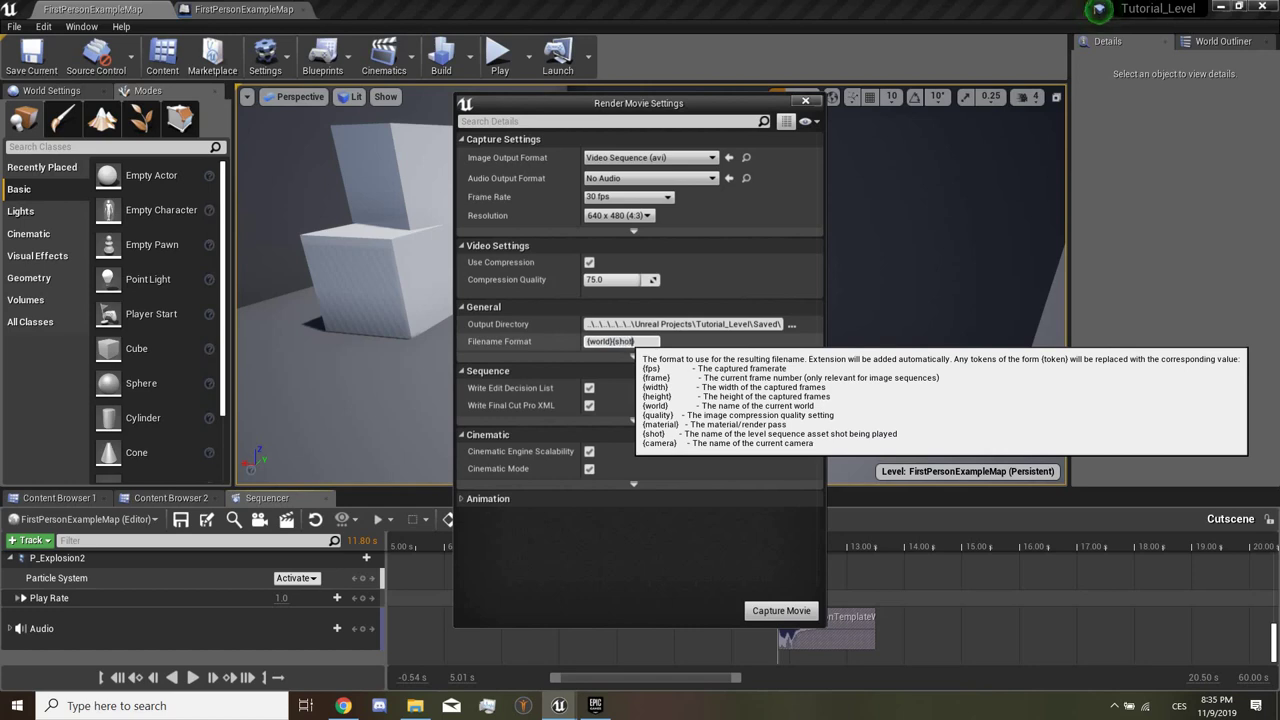
{"action": "type", "text": "}"}
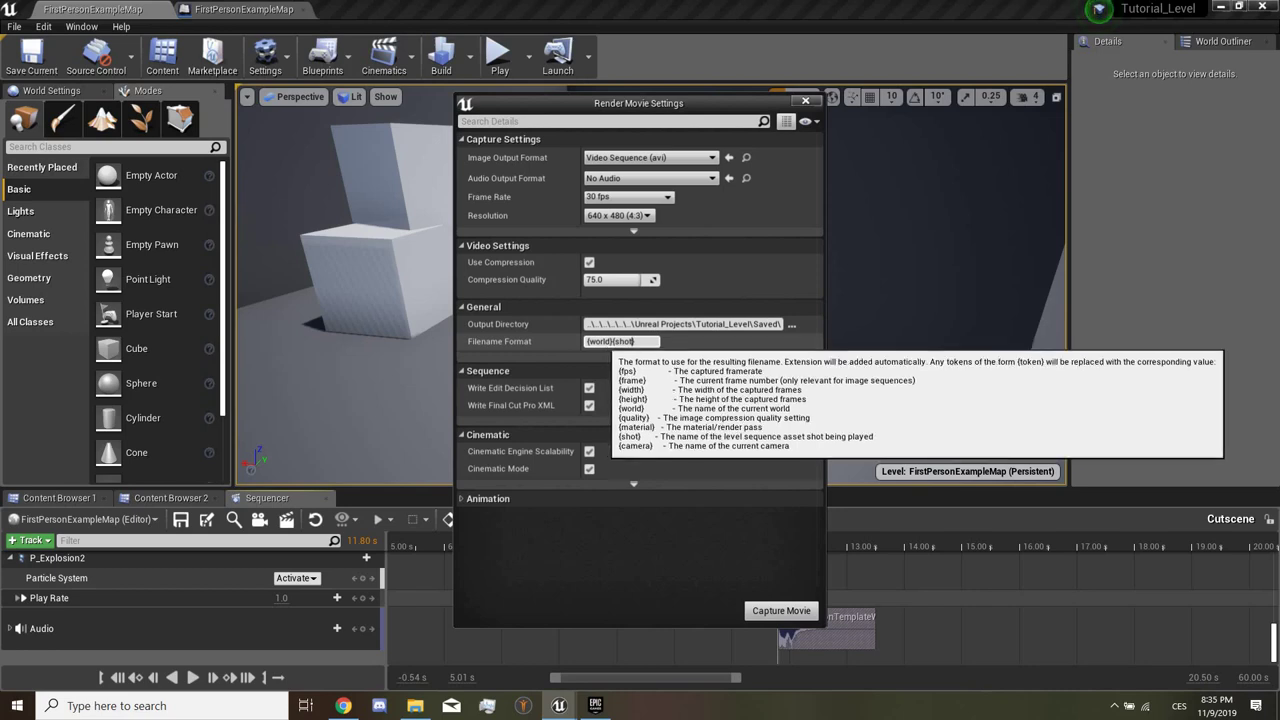
{"action": "left_click", "coordinate": [620, 341]}
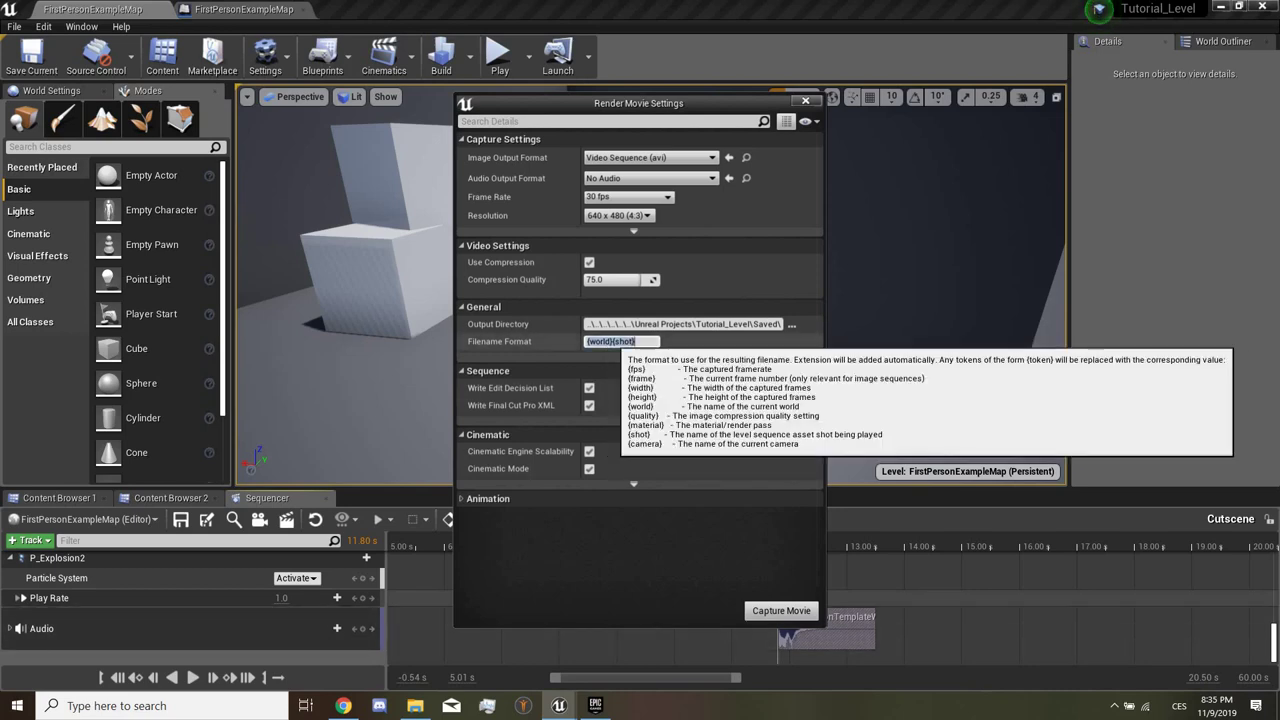
{"action": "left_click", "coordinate": [620, 341]}
{"action": "type", "text": "_"}
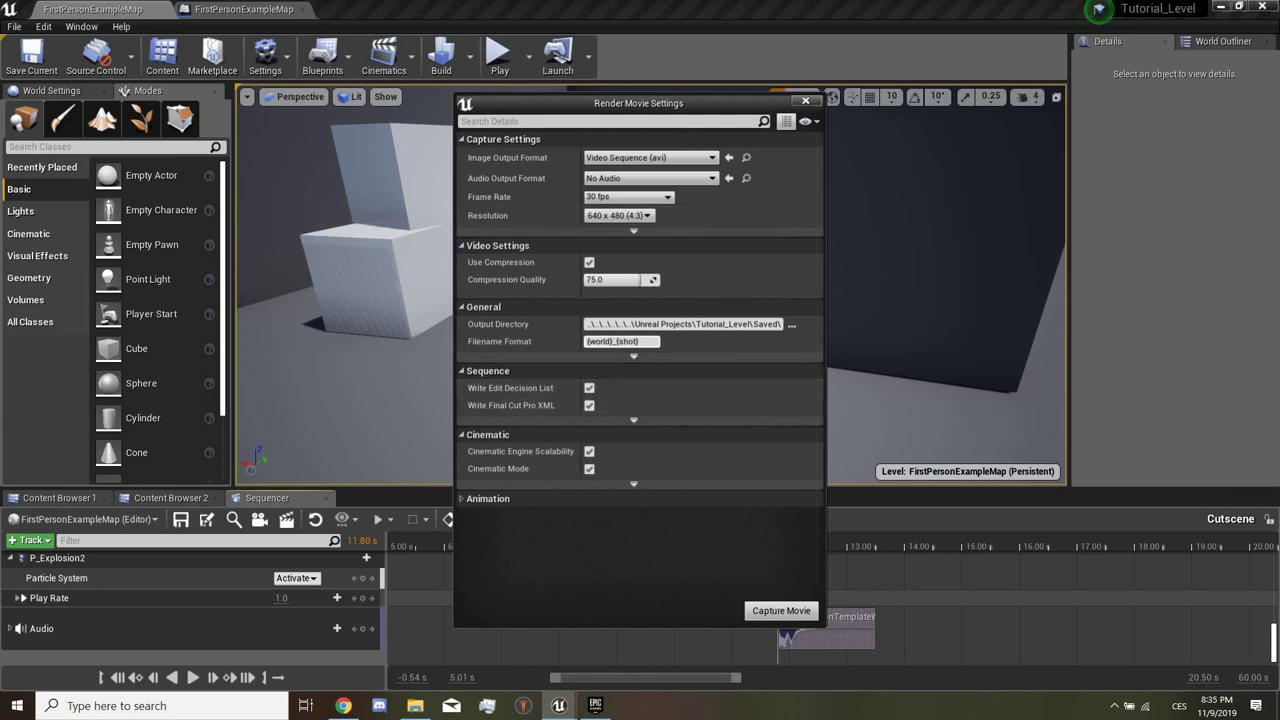
Step: Capture the cutscene movie and open FirstPersonExampleMap_Cutscene from the VideoCaptures folder
{"action": "left_click", "coordinate": [781, 611]}
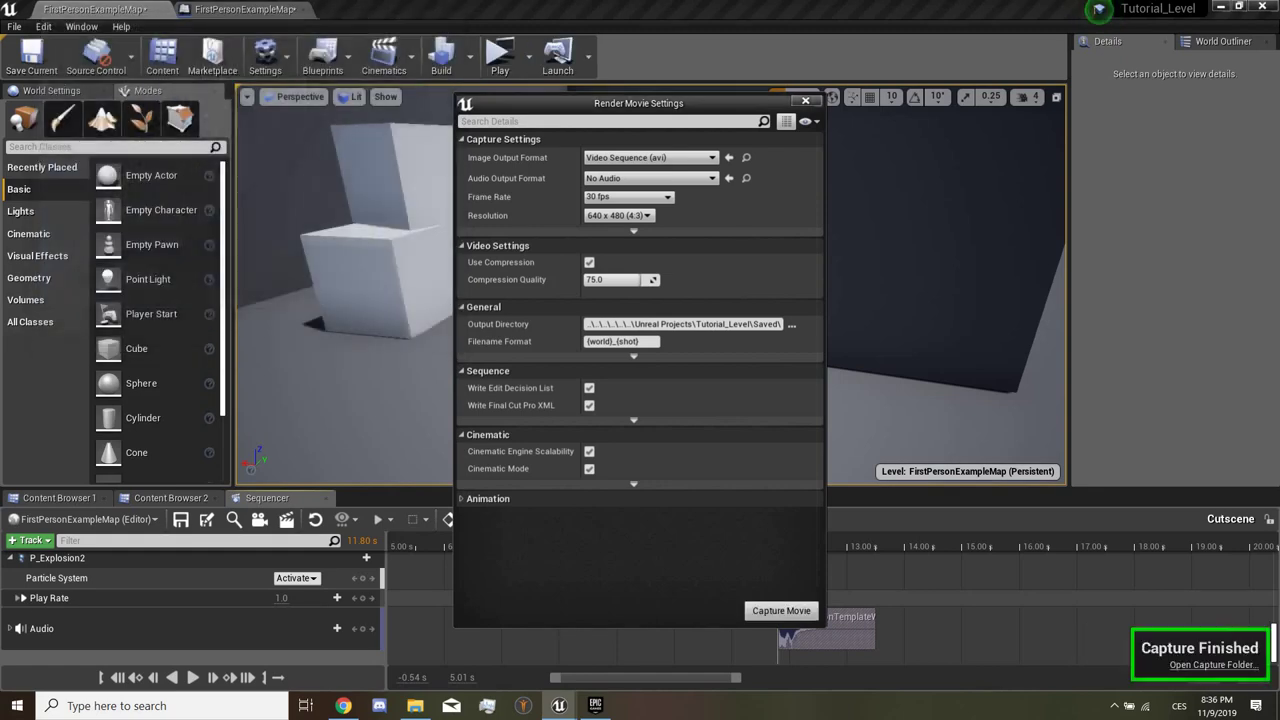
{"action": "left_click", "coordinate": [1209, 664]}
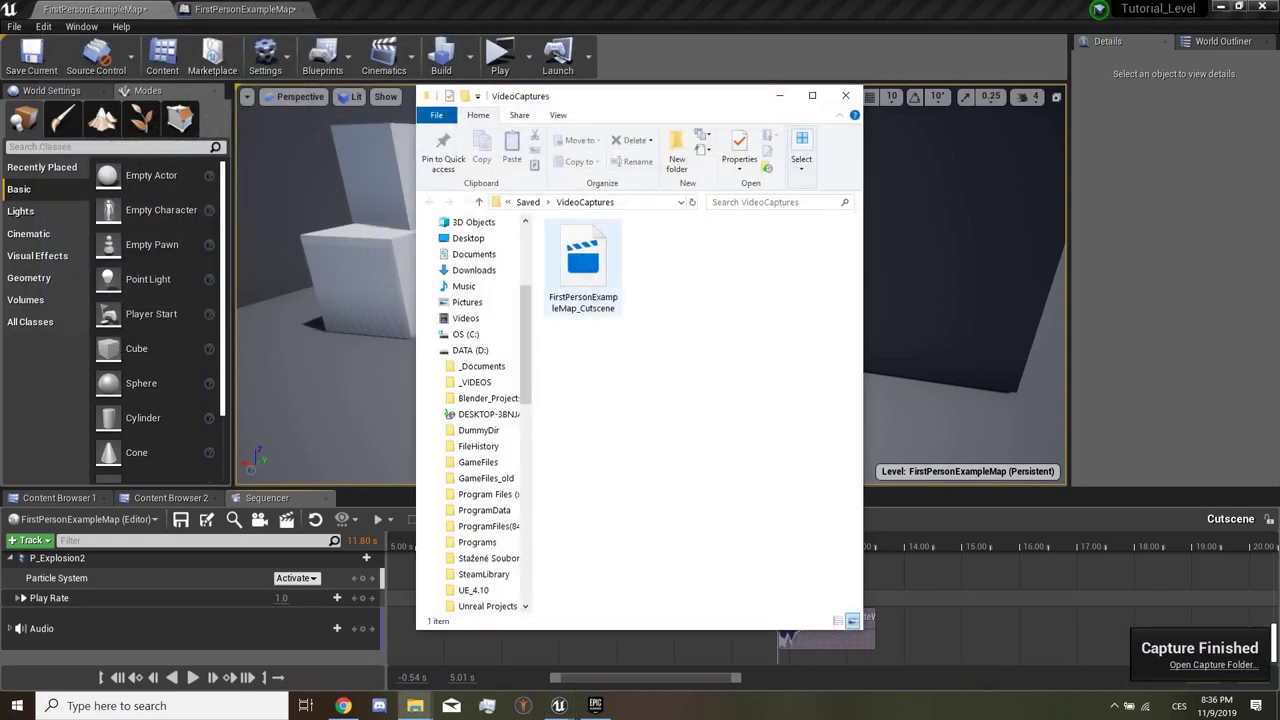
{"action": "double_click", "coordinate": [584, 262]}
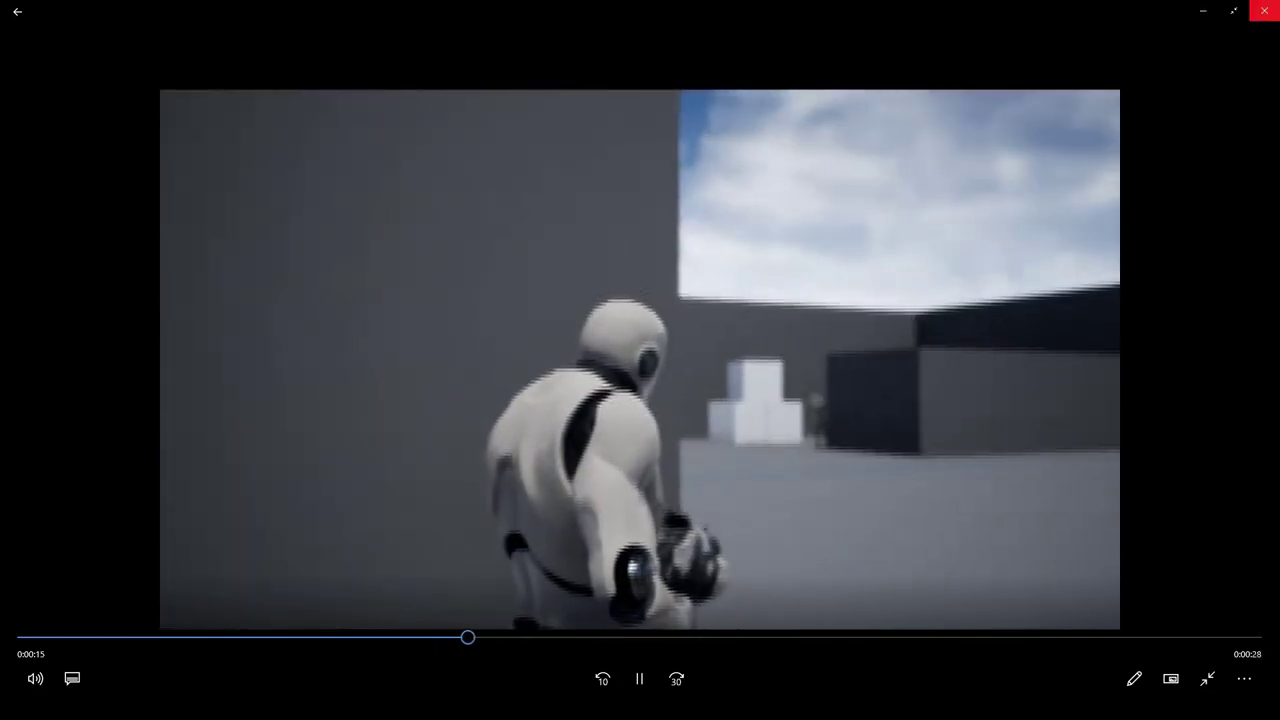
Step: Skip the cutscene video to near its end and close Movies & TV
{"action": "left_click", "coordinate": [1222, 637]}
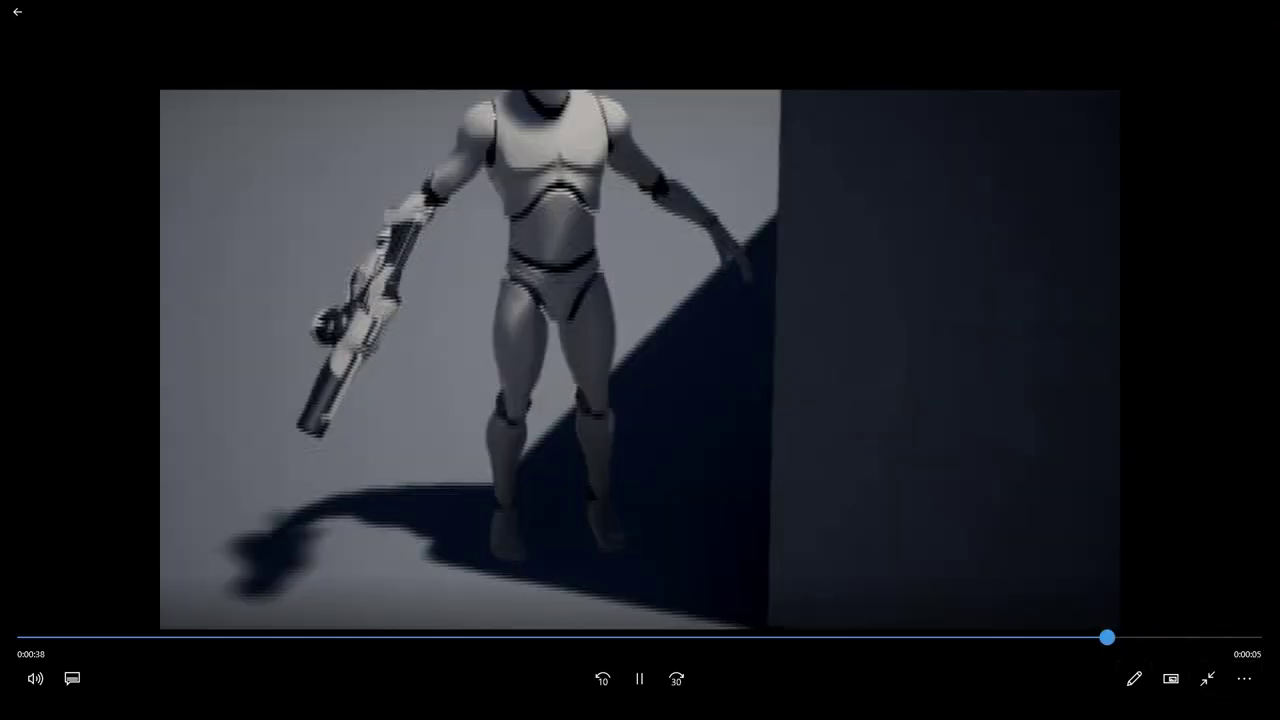
{"action": "left_click", "coordinate": [1260, 8]}
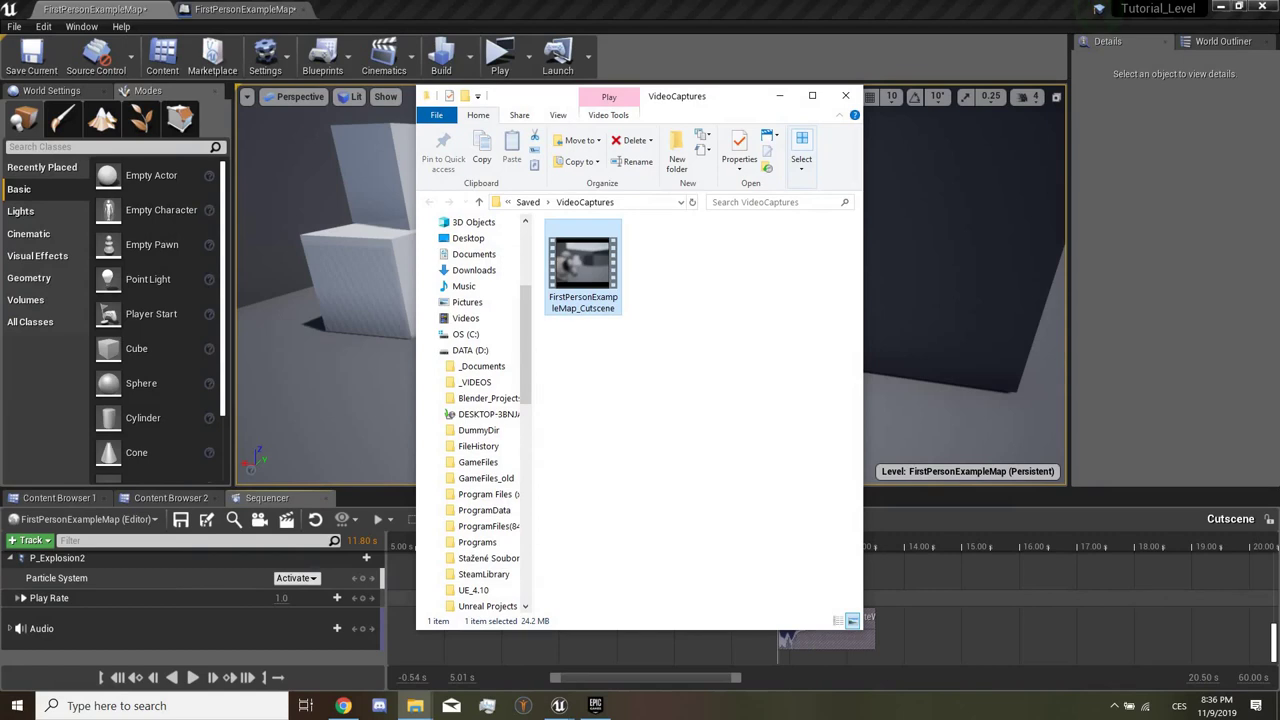
Step: Close the VideoCaptures folder and Render Movie Settings, keeping the Epic Games Launcher hidden
{"action": "key", "text": "alt+F4"}
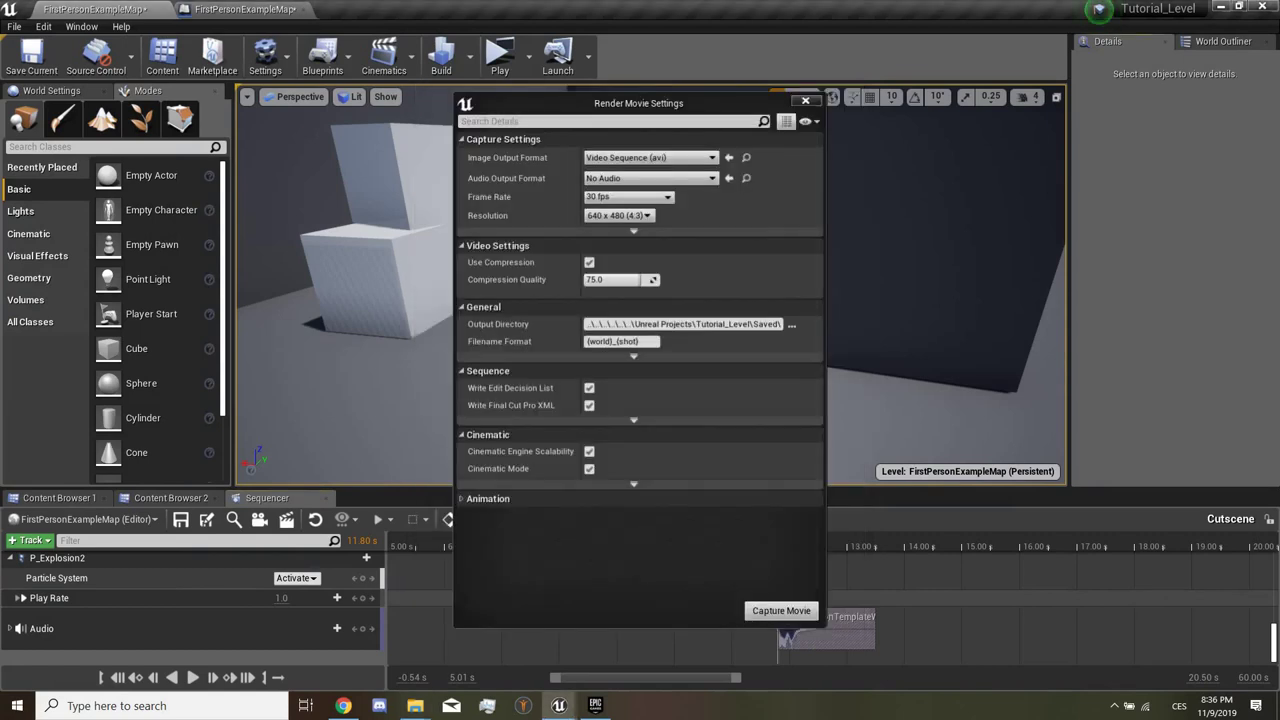
{"action": "left_click", "coordinate": [805, 100]}
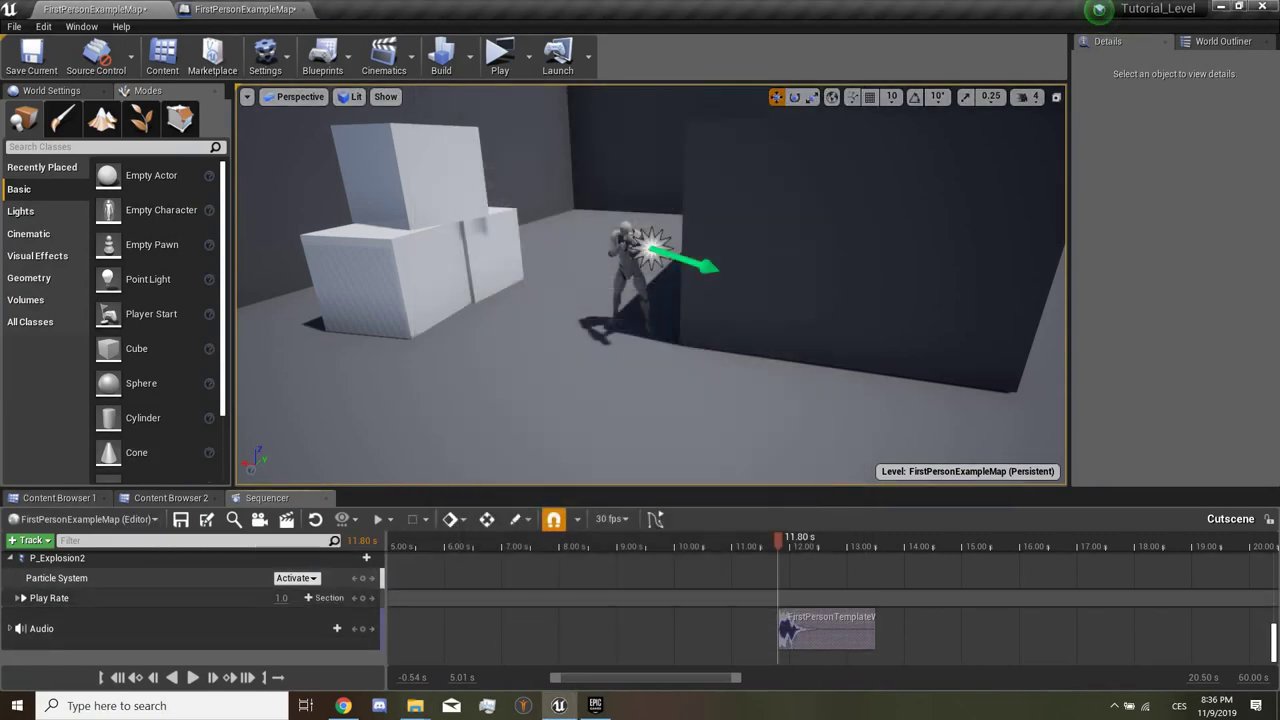
{"action": "left_click", "coordinate": [595, 705]}
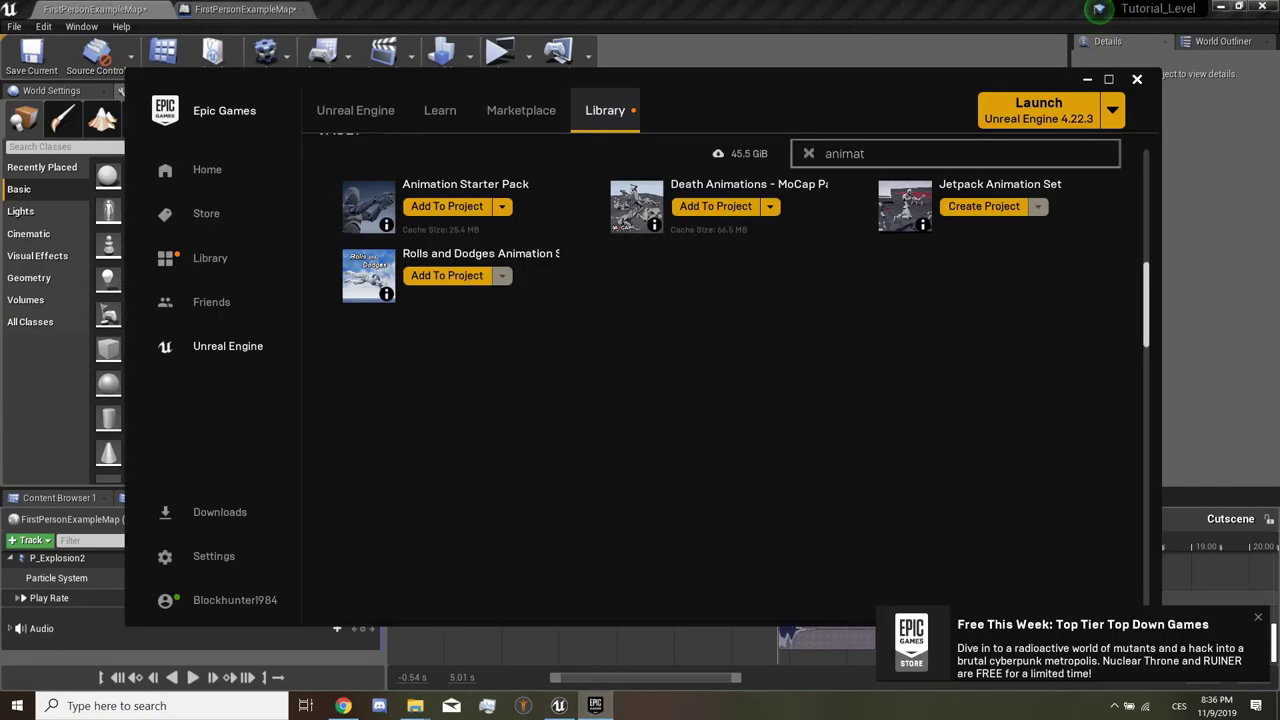
{"action": "left_click", "coordinate": [595, 705]}
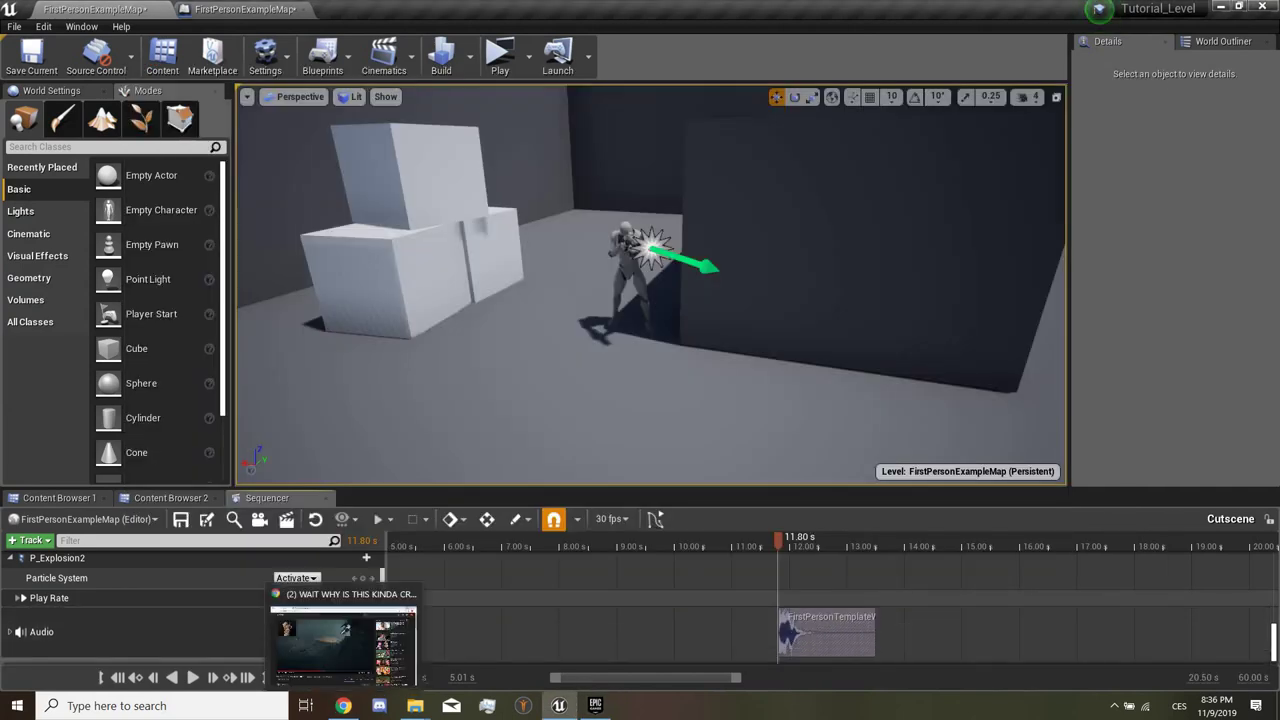